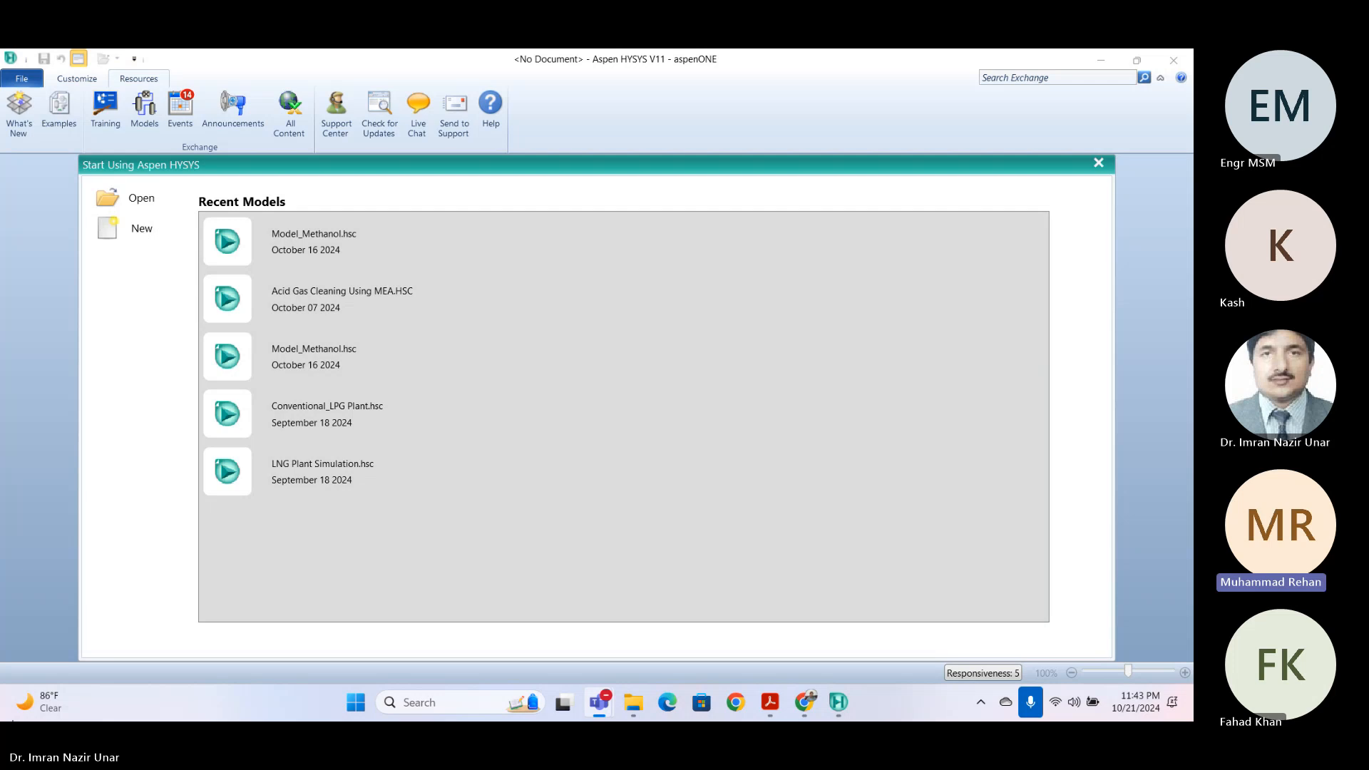
- Start a new simulation case and add an empty component list from the HYSYS databanks
mouse_move(83, 699)
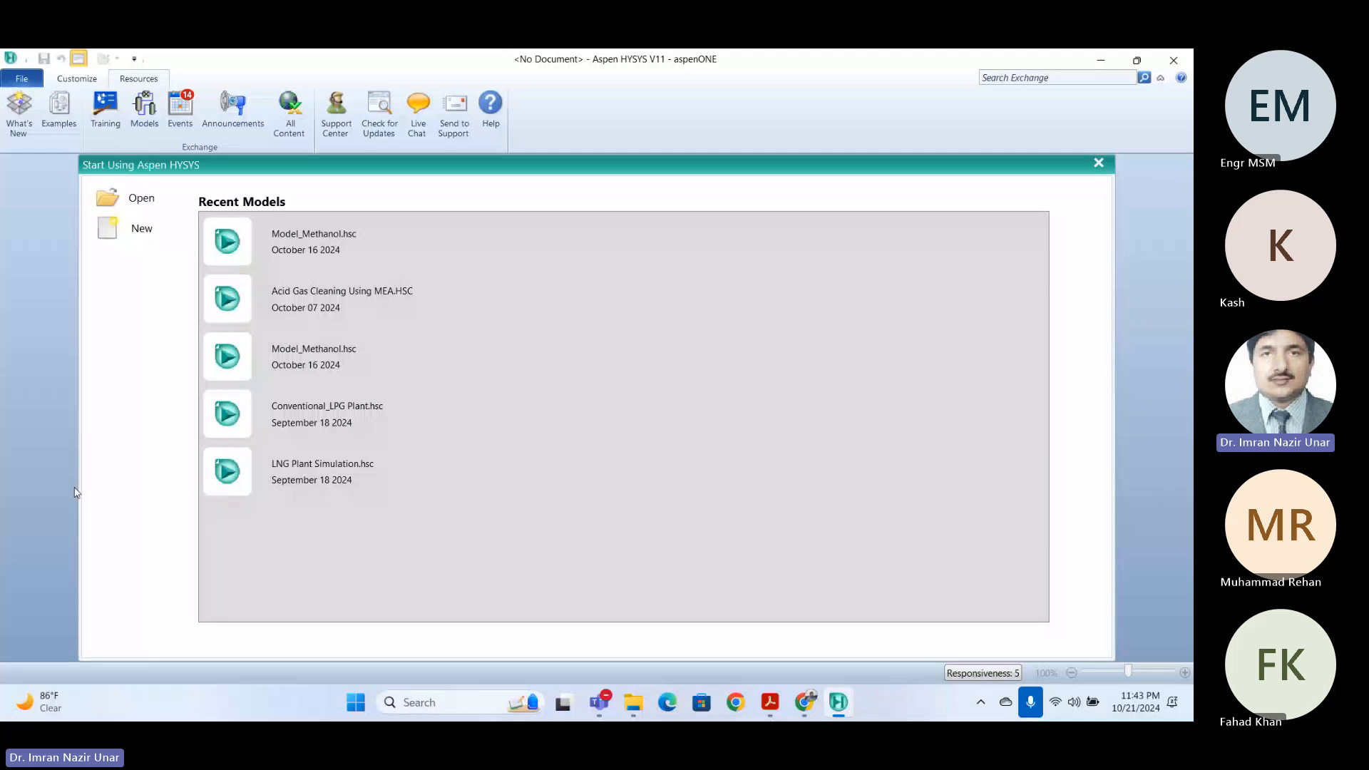
click(128, 238)
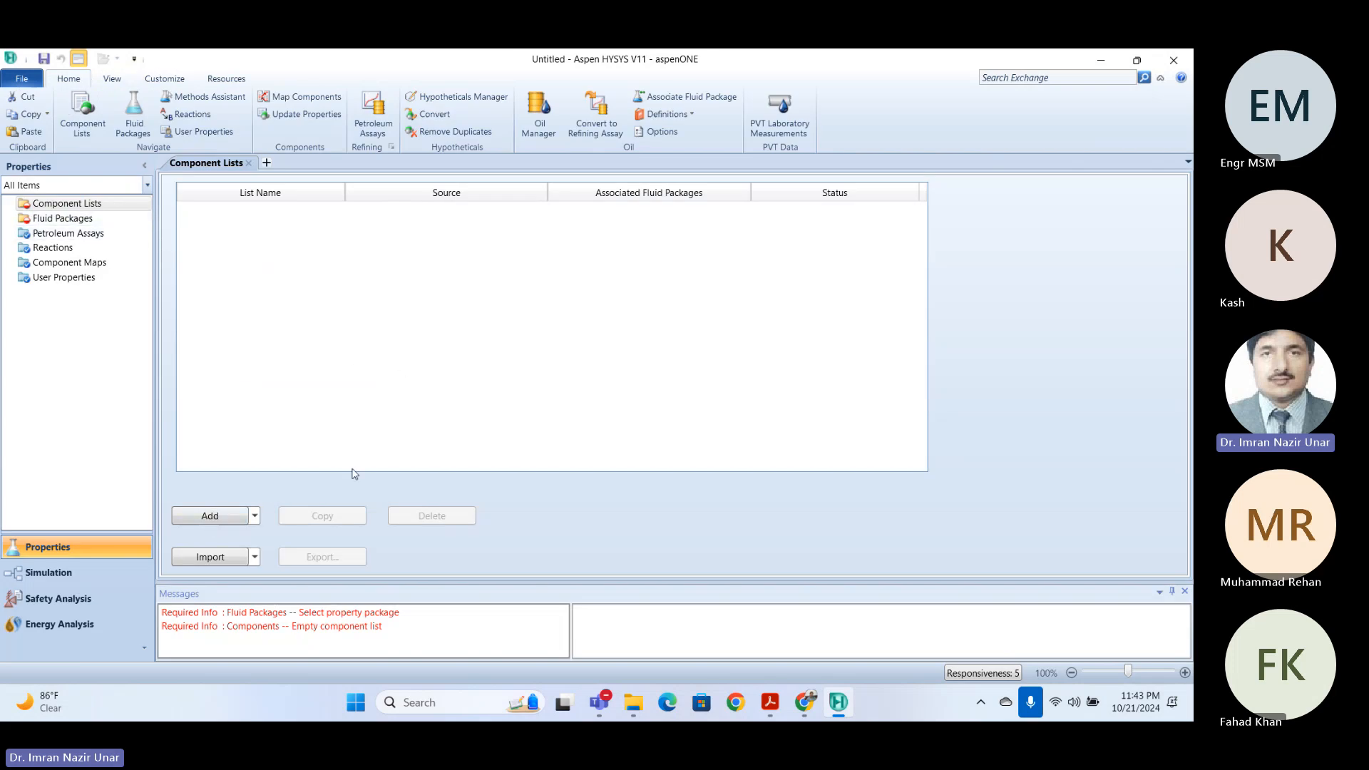
click(211, 516)
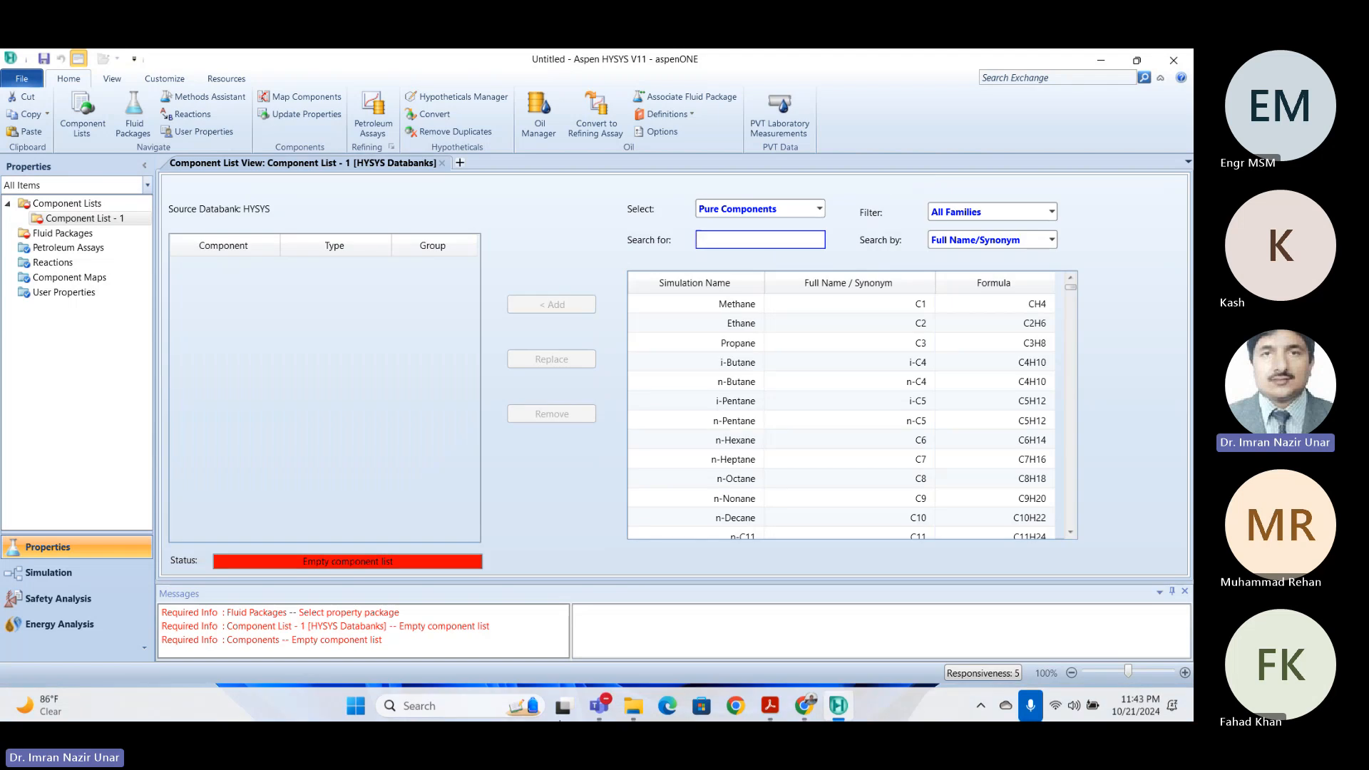
- Find Benzene and Toluene among the pure components and add both to the component list
text(benzene)
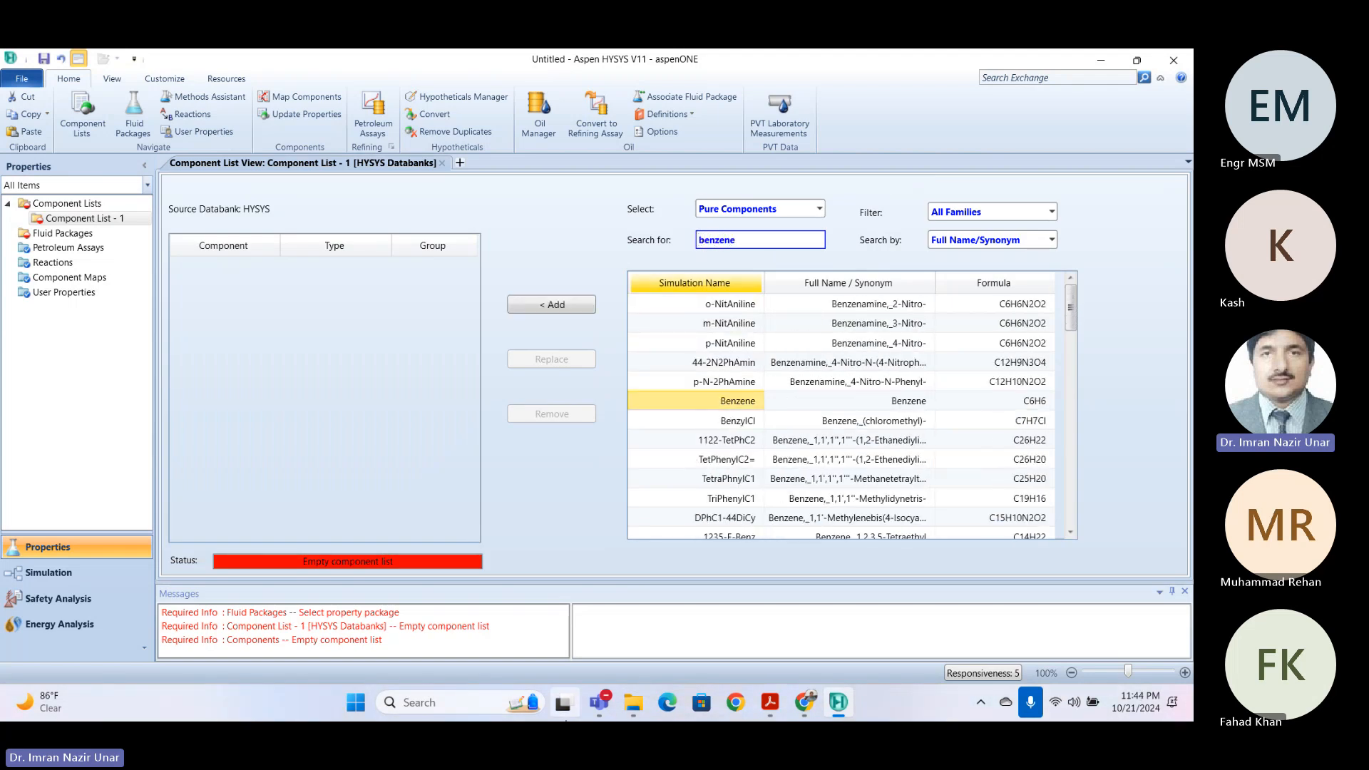
key(BackSpace)
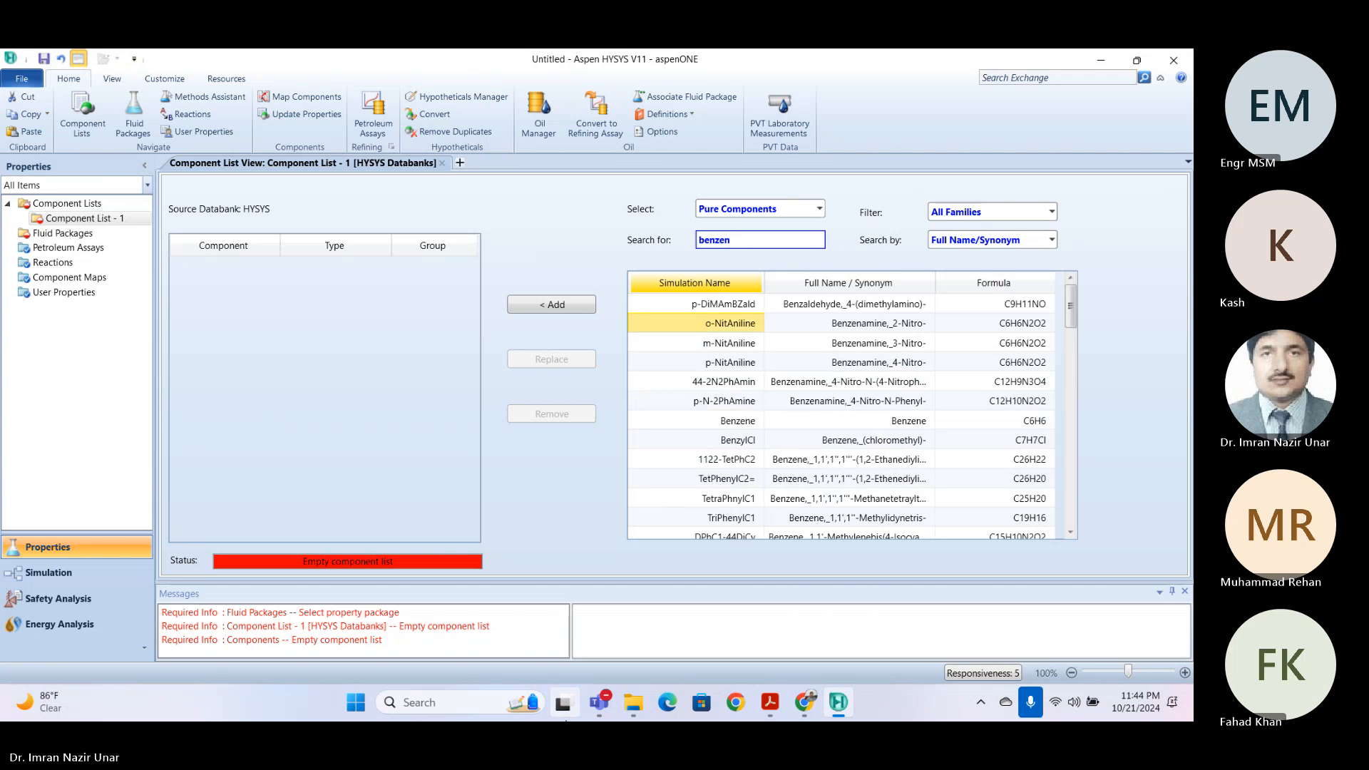
text(e)
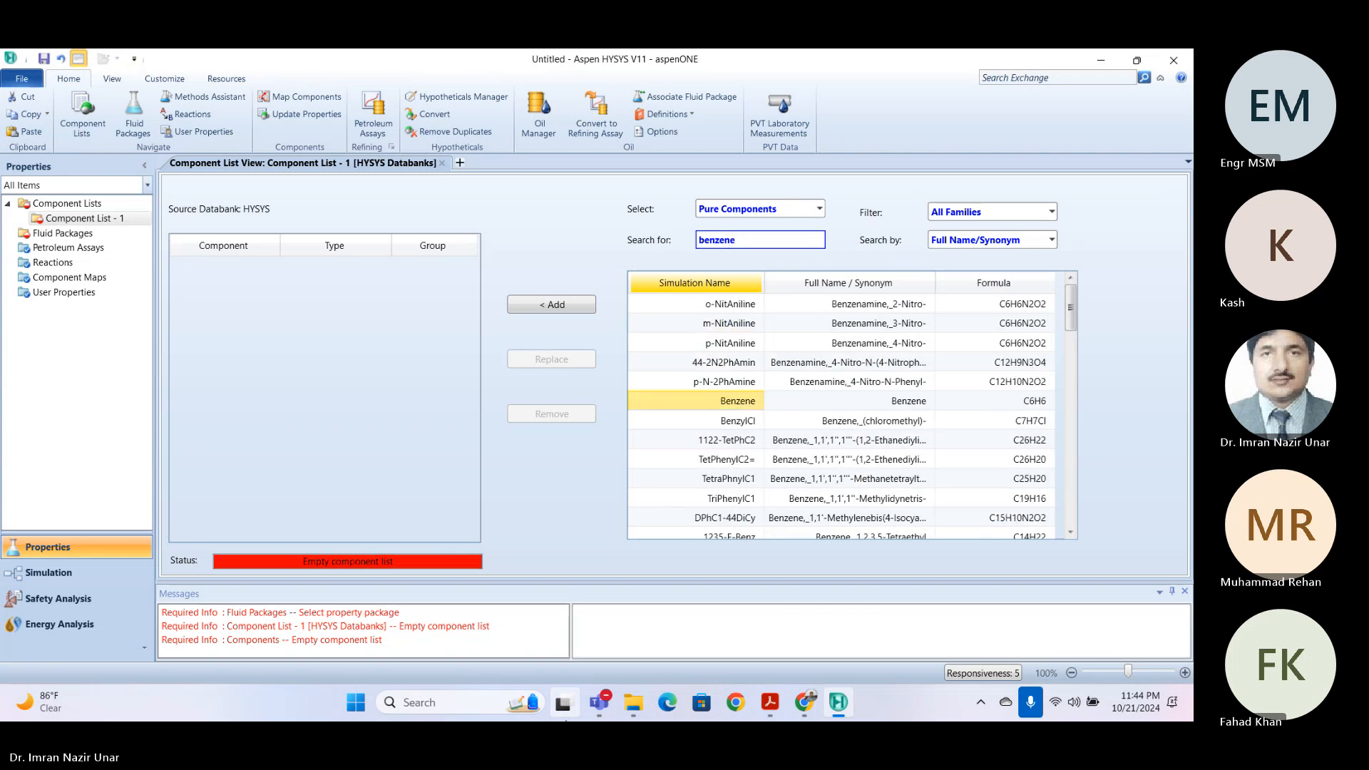
key(Return)
text(toul)
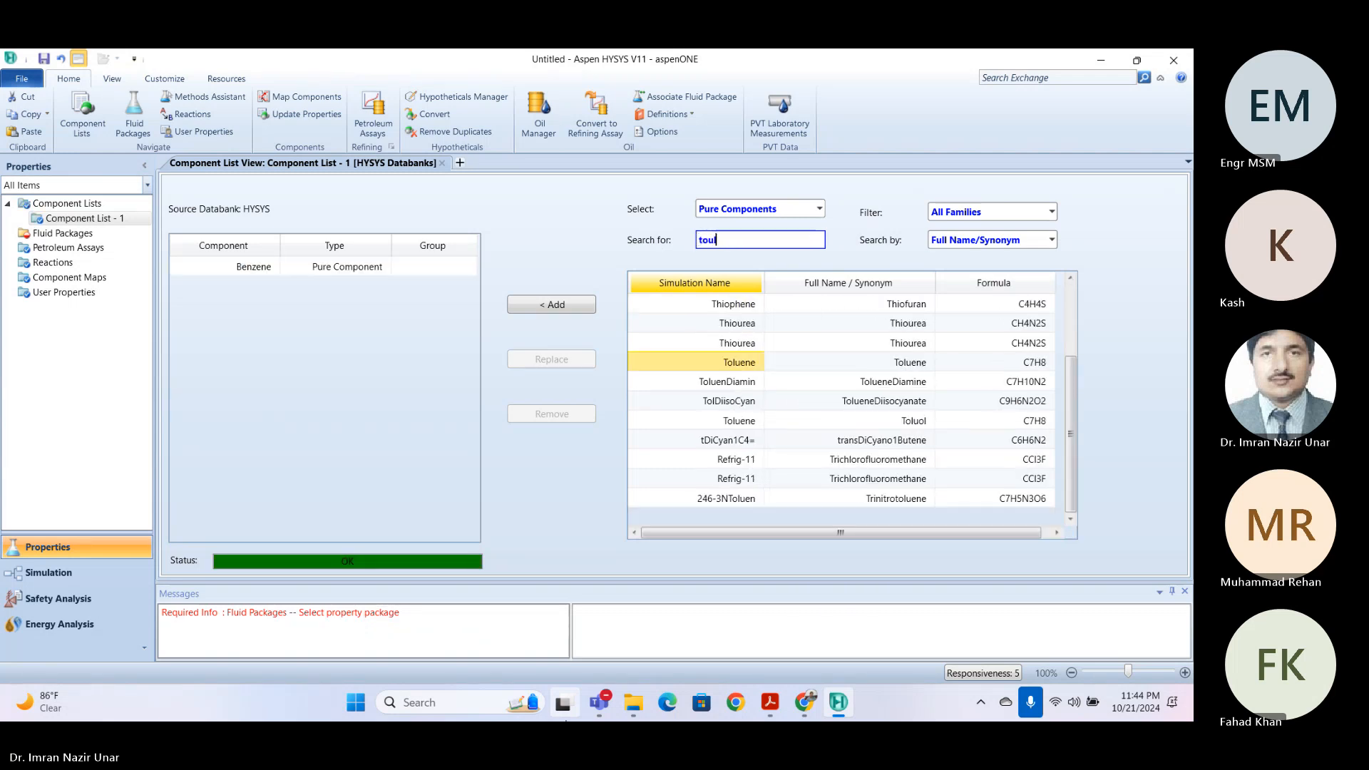
text(ene)
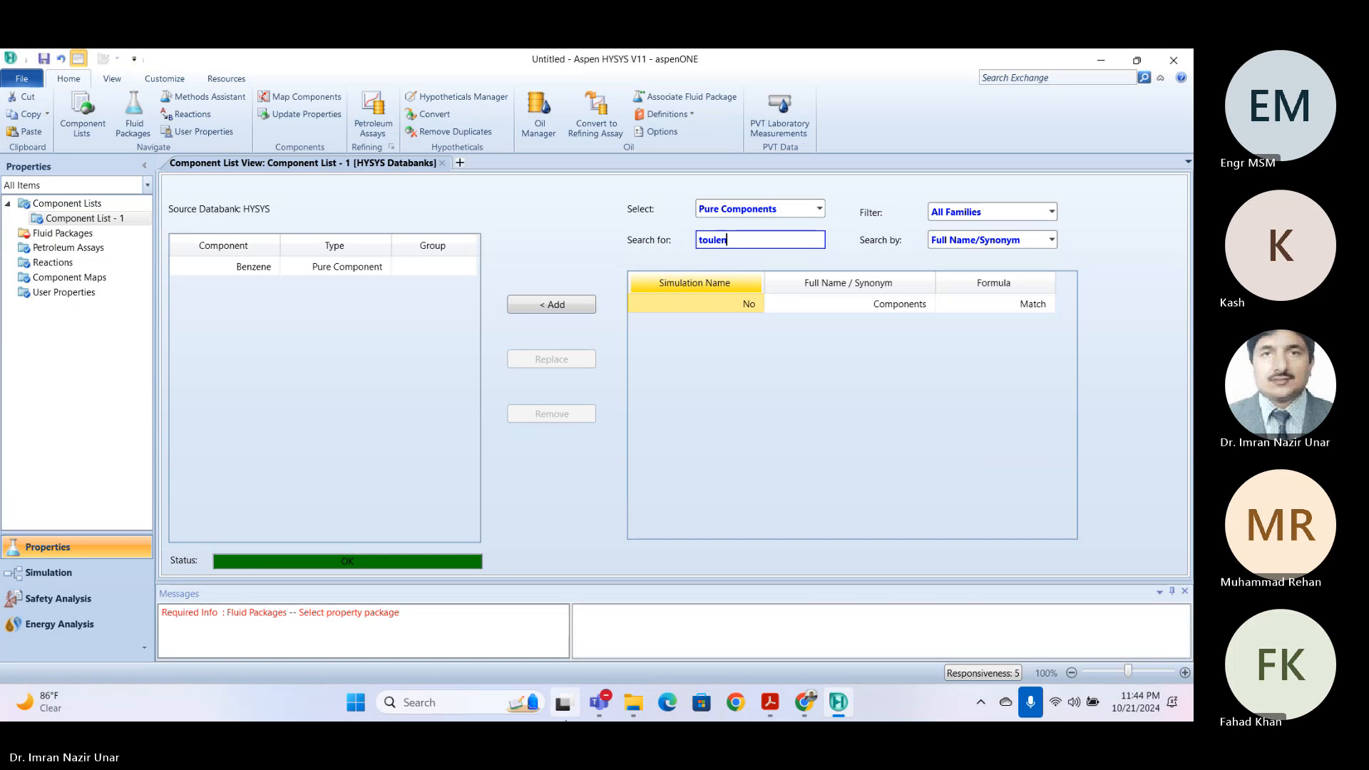
key(BackSpace)
key(BackSpace)
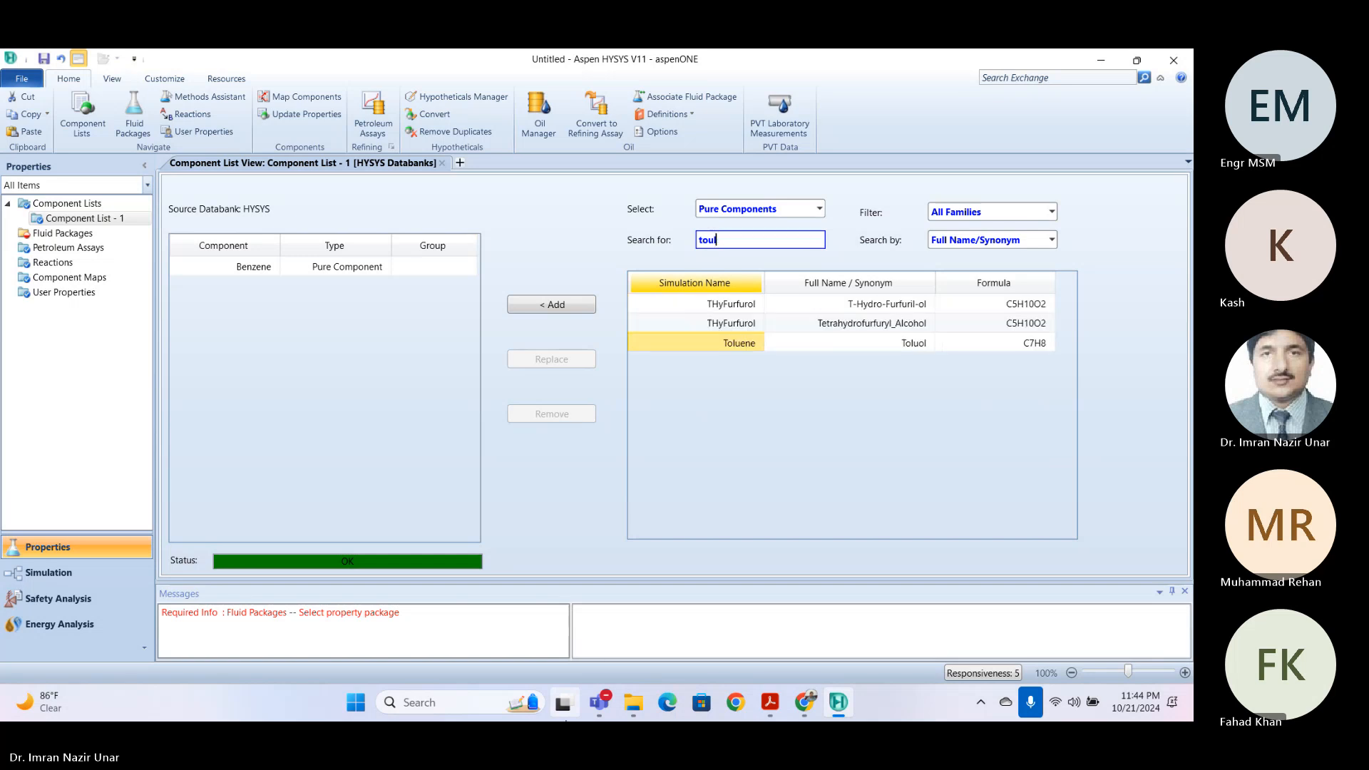
key(Return)
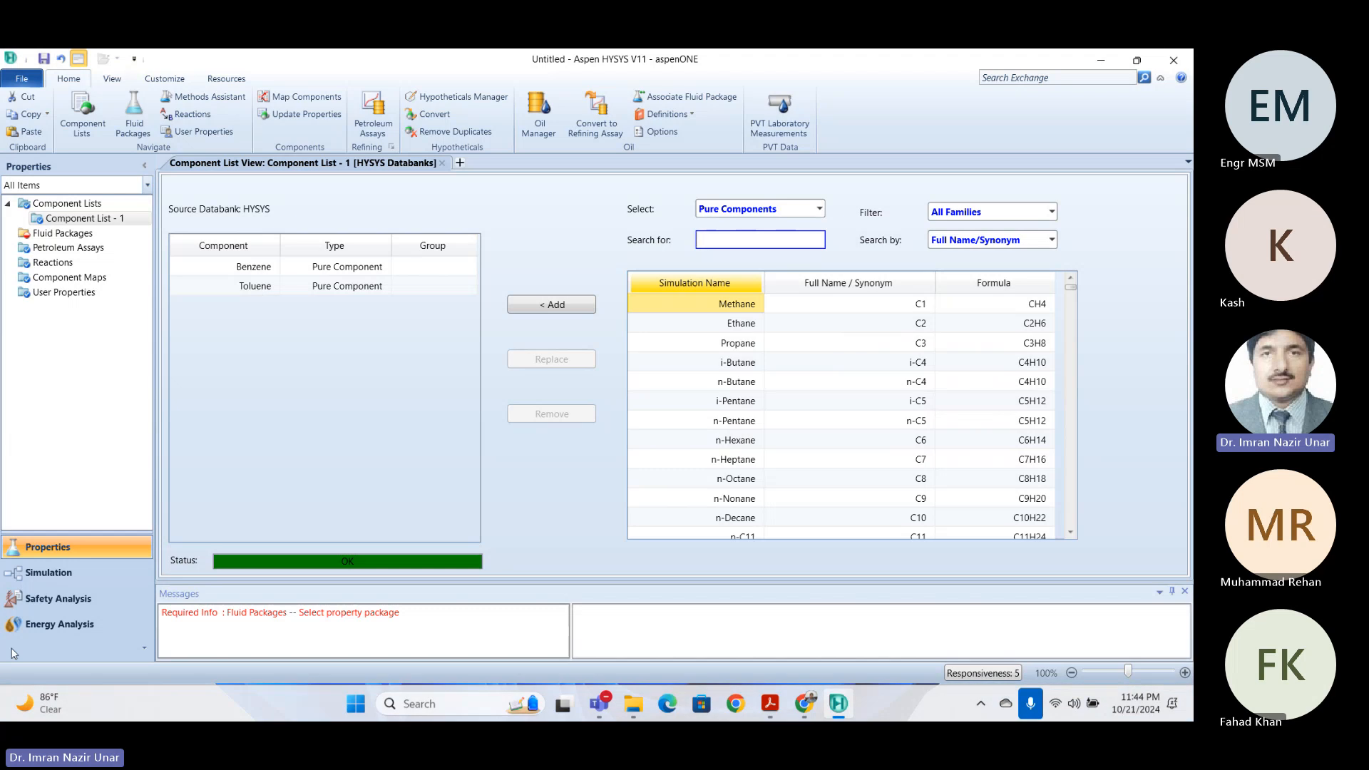
- Add a fluid package for the component list using the Peng-Robinson property package
click(33, 236)
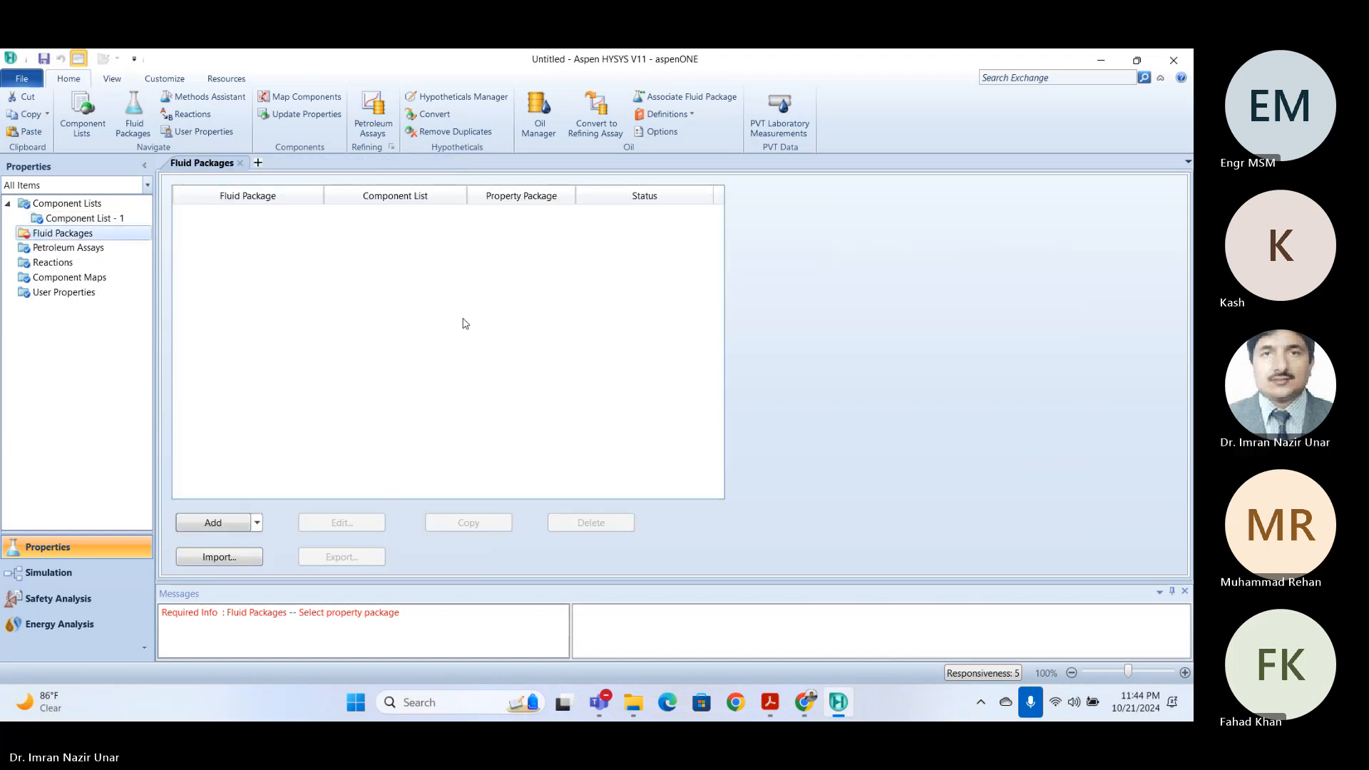
click(180, 525)
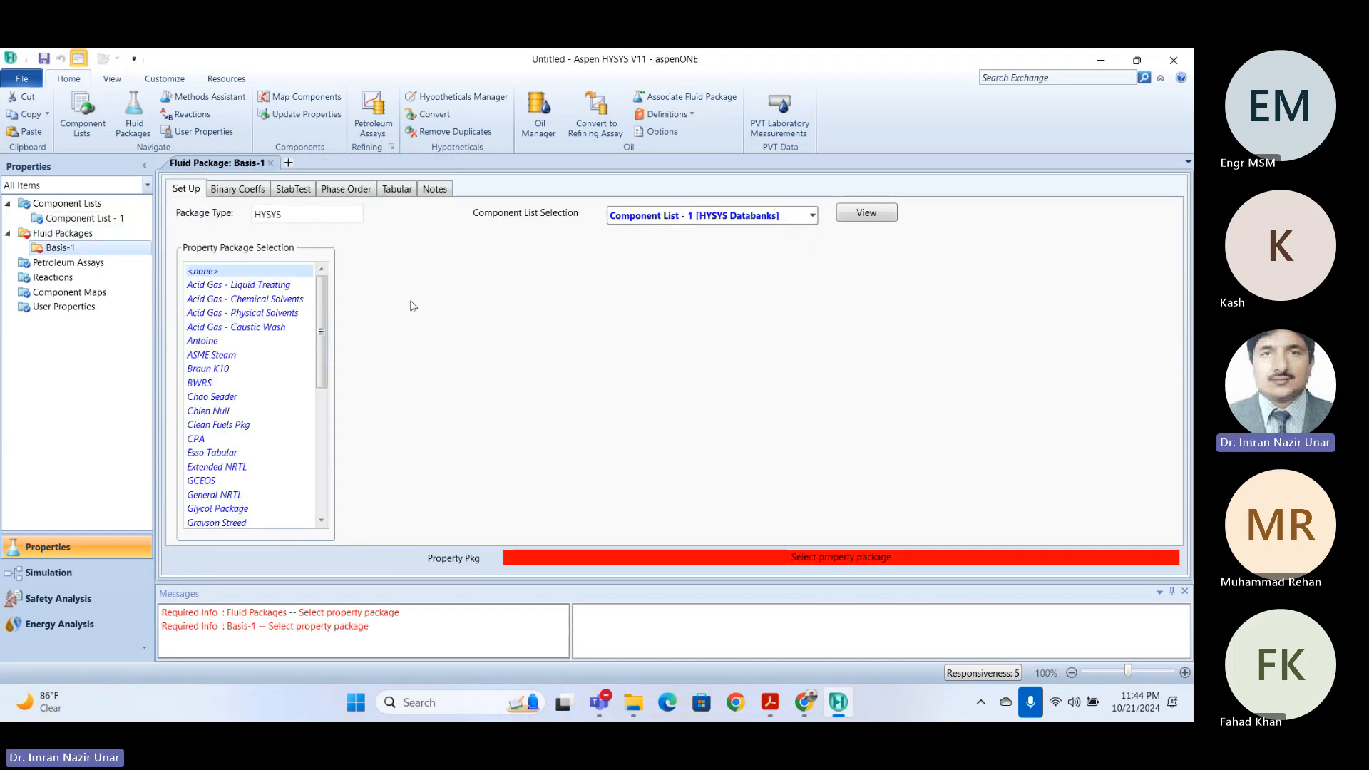
scroll(318, 400, down, 5)
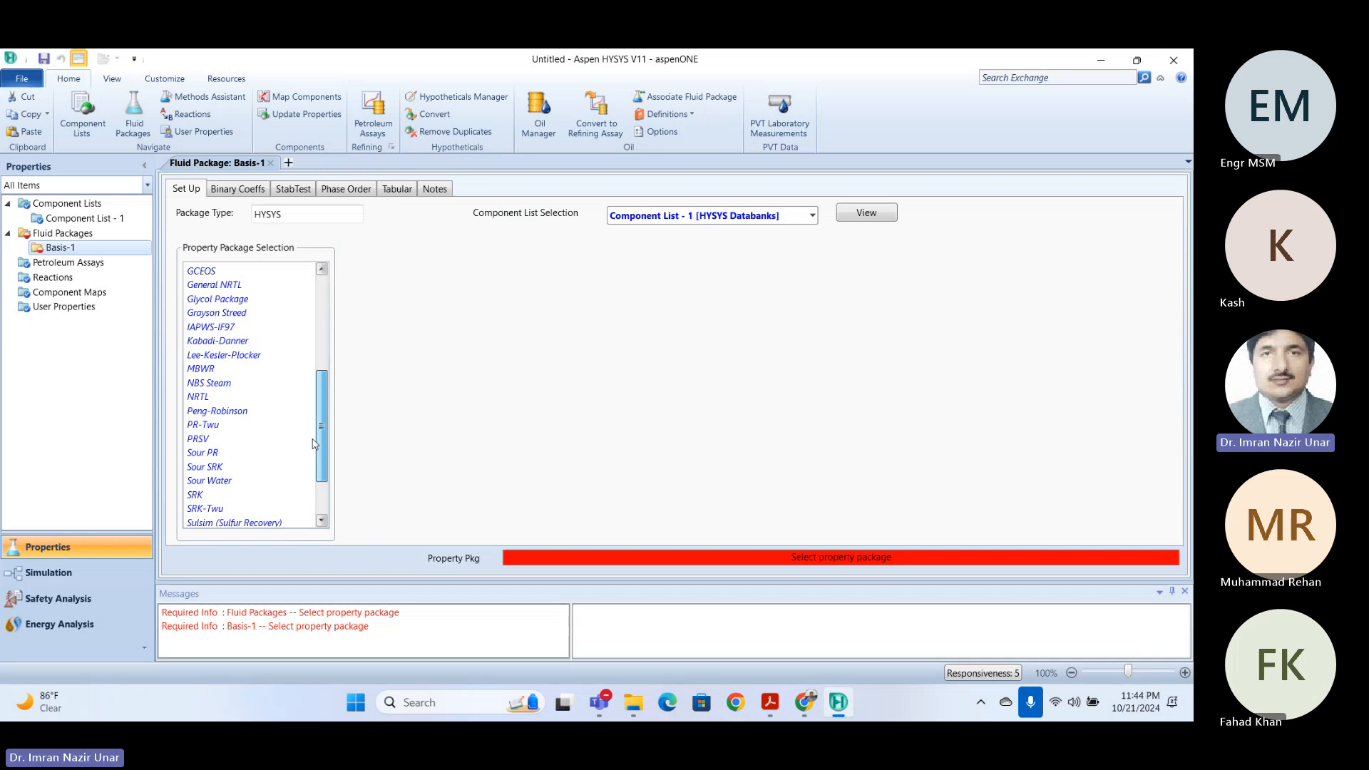
click(235, 412)
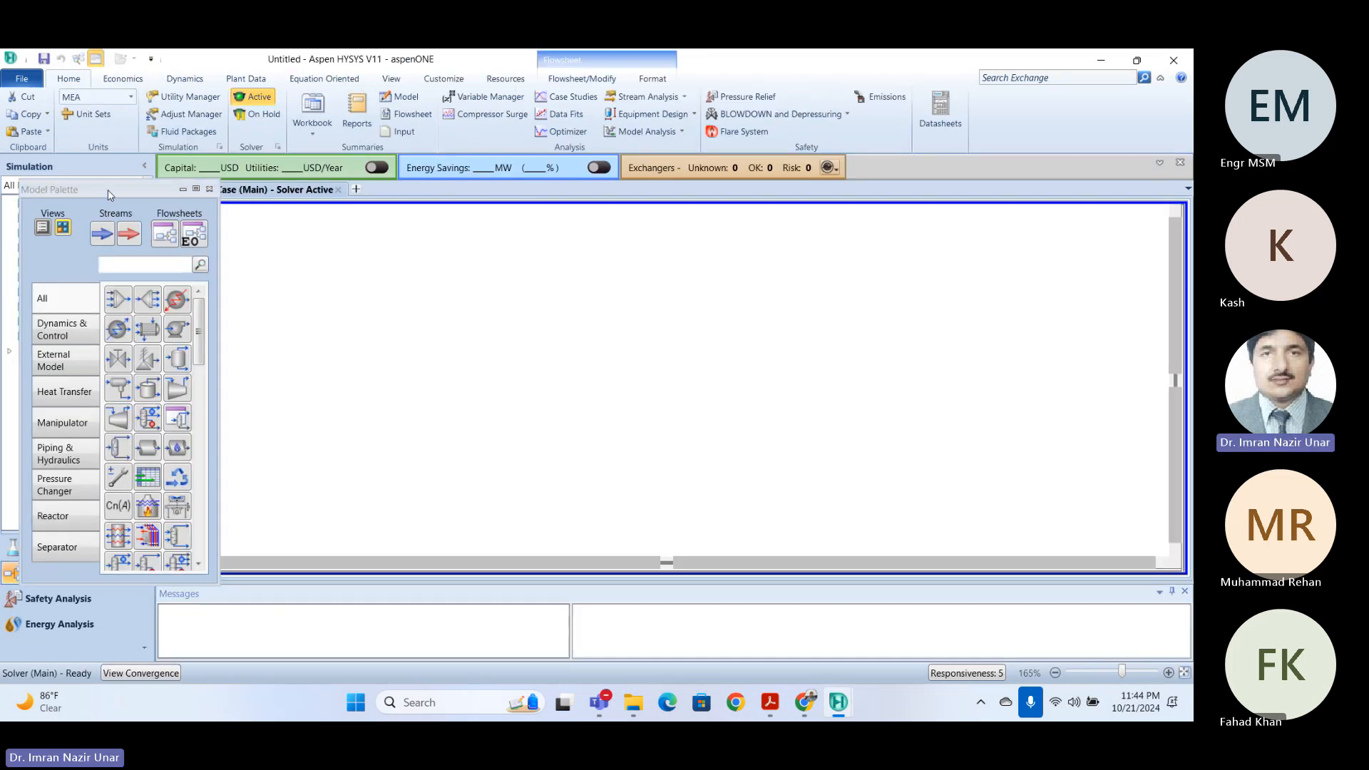
- Place a material stream on the simulation flowsheet with the model palette moved aside, and open the stream's worksheet
drag(108, 190, 889, 231)
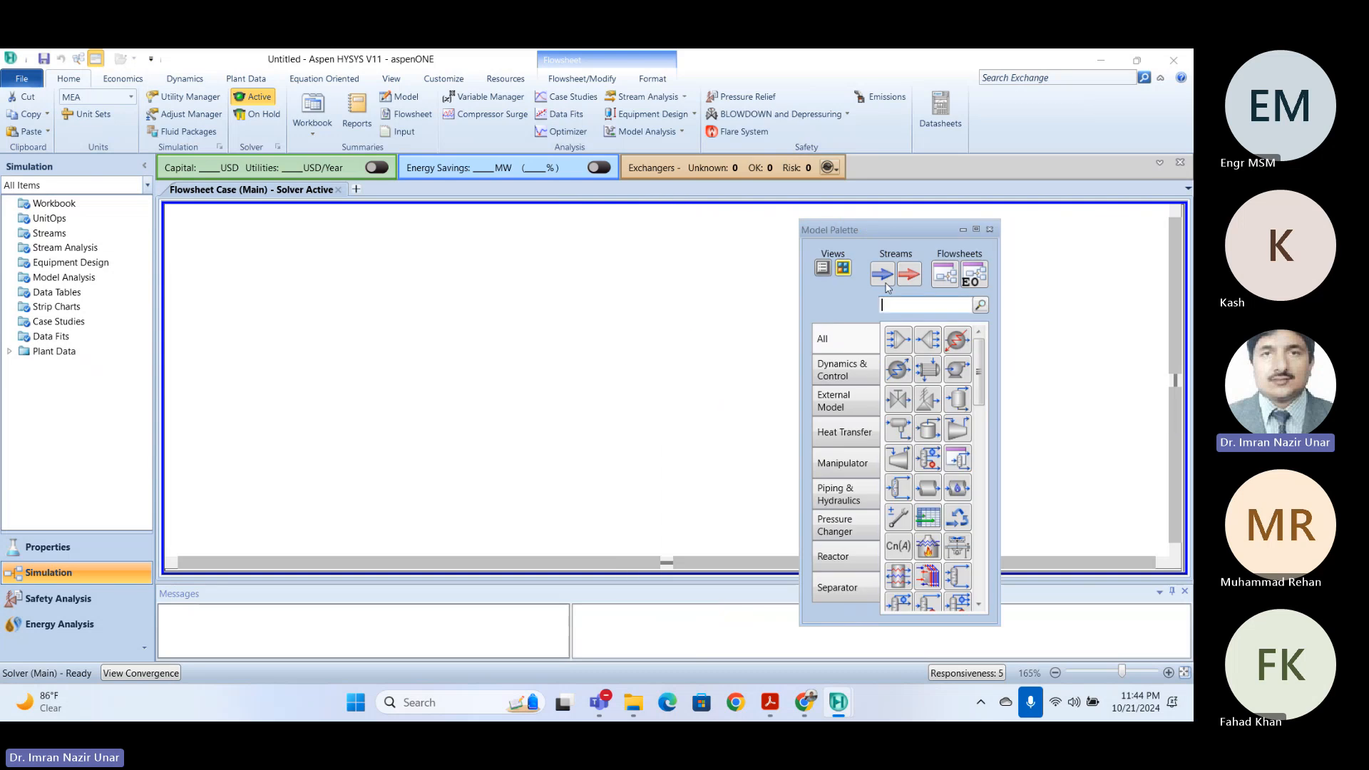
click(883, 273)
click(367, 385)
double_click(354, 370)
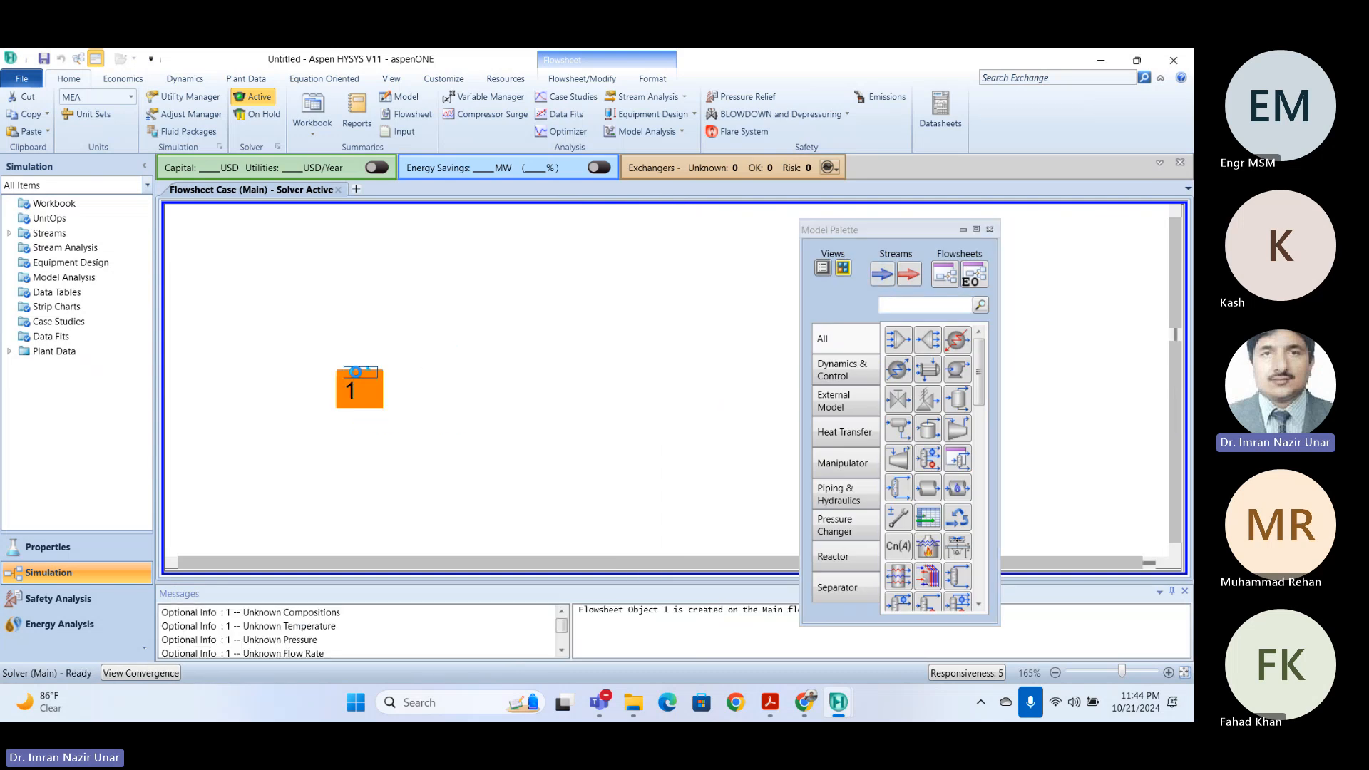
- Set the material stream's temperature to 60 °C, pressure to 2 bar and mass flow to 200 kg/s
click(400, 285)
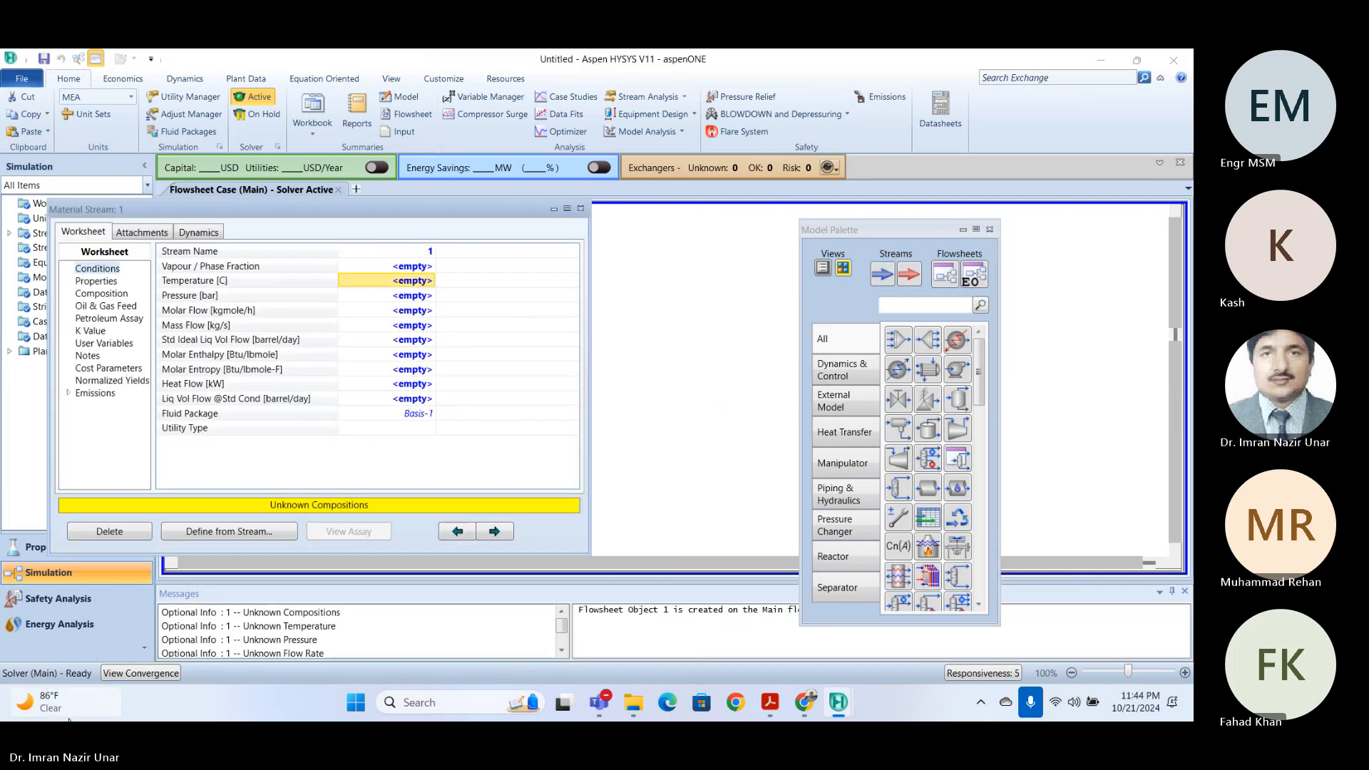
mouse_move(69, 720)
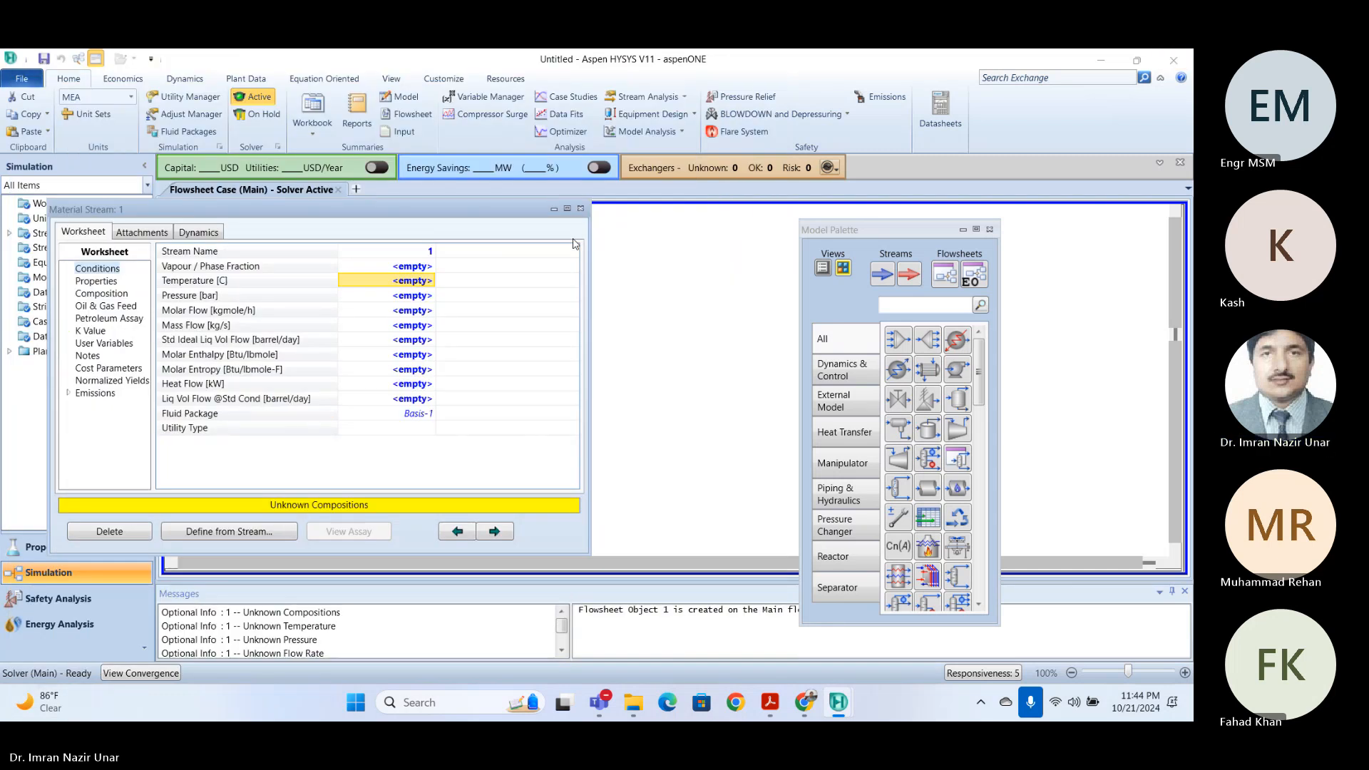
text(60)
key(Return)
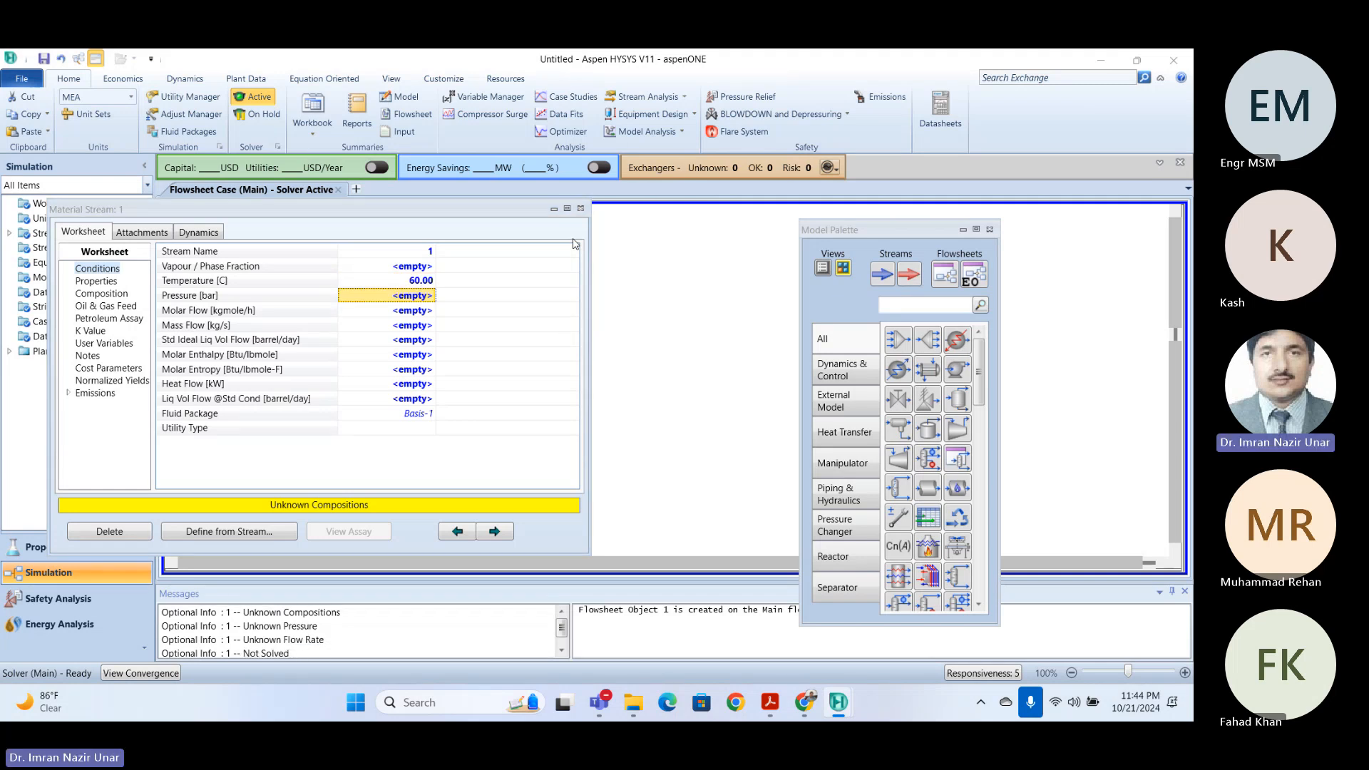
text(2)
key(Return)
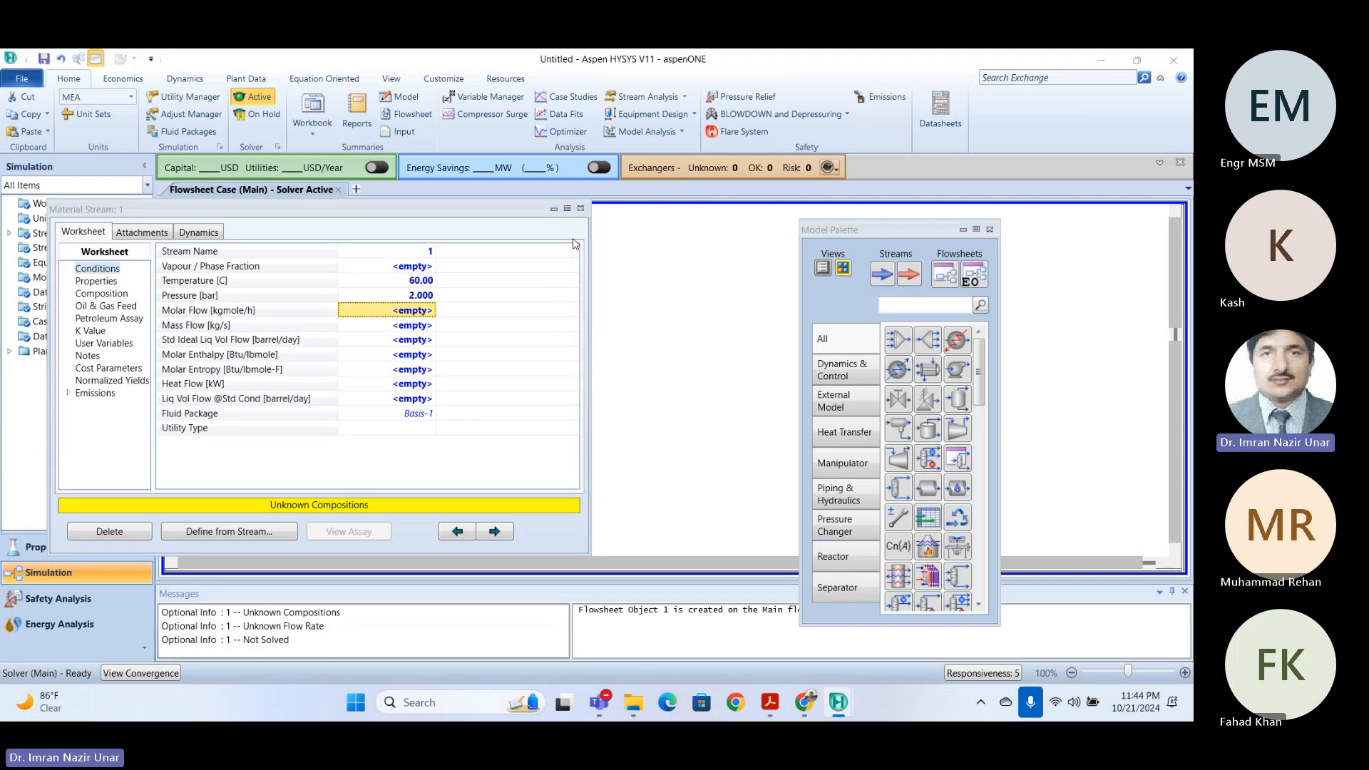
key(Down)
text(200)
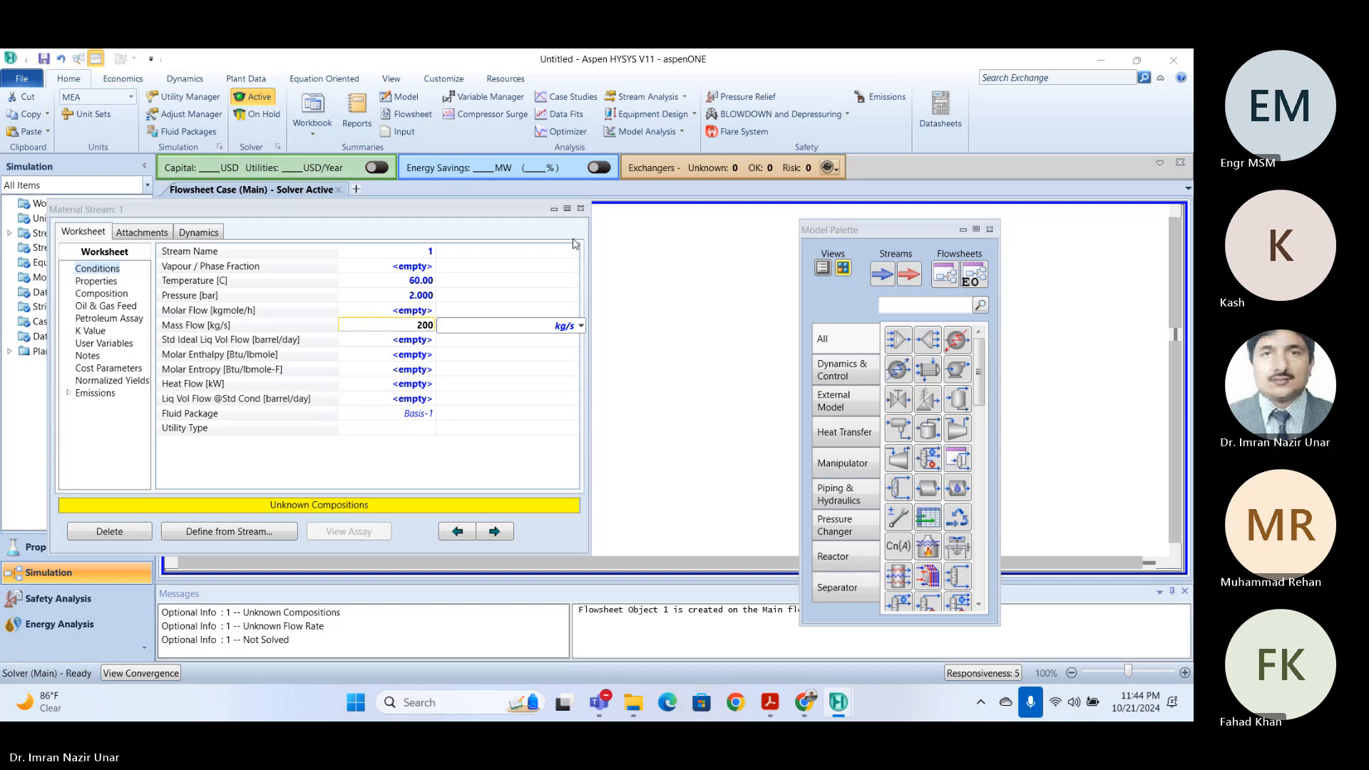
key(Return)
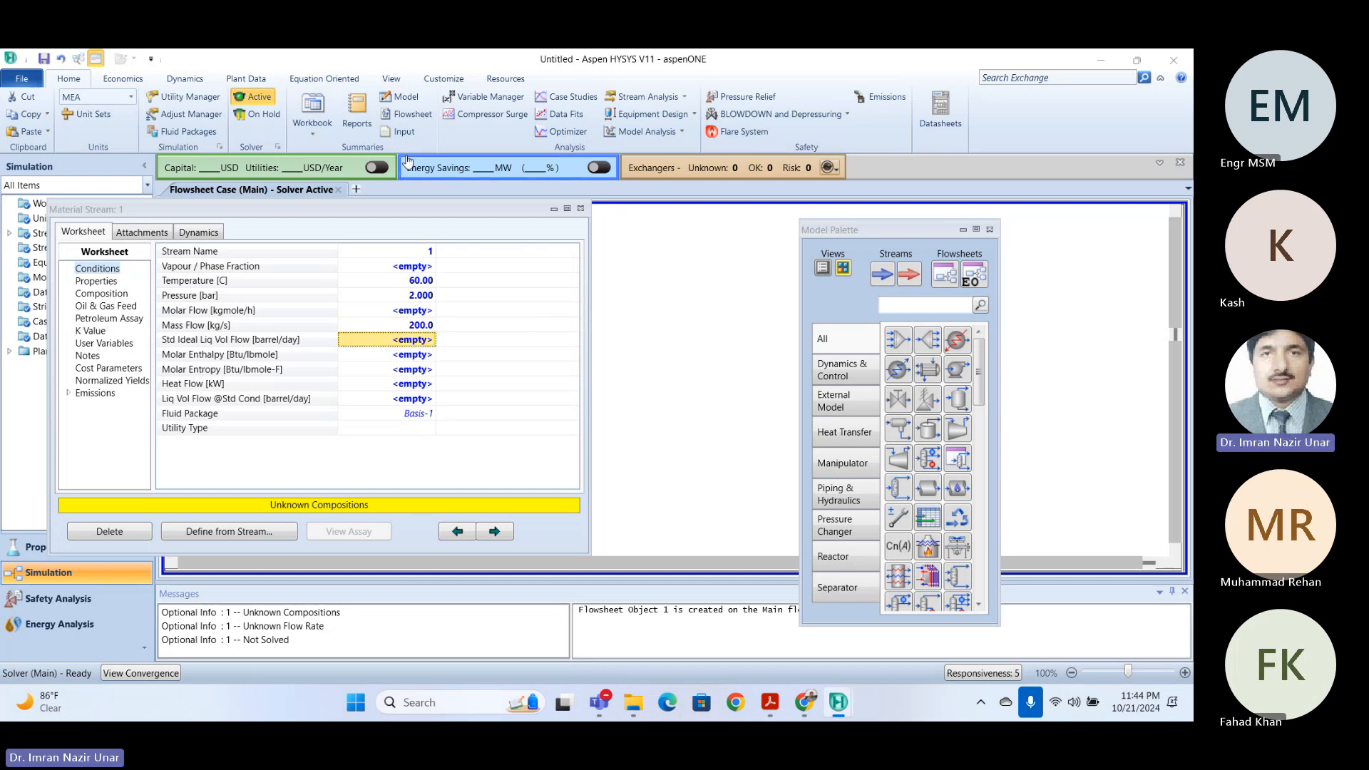
- Enter stream mole fractions of 0.55 for Benzene and 0.44 for Toluene, normalize the composition, and close the stream's worksheet
click(107, 294)
click(383, 286)
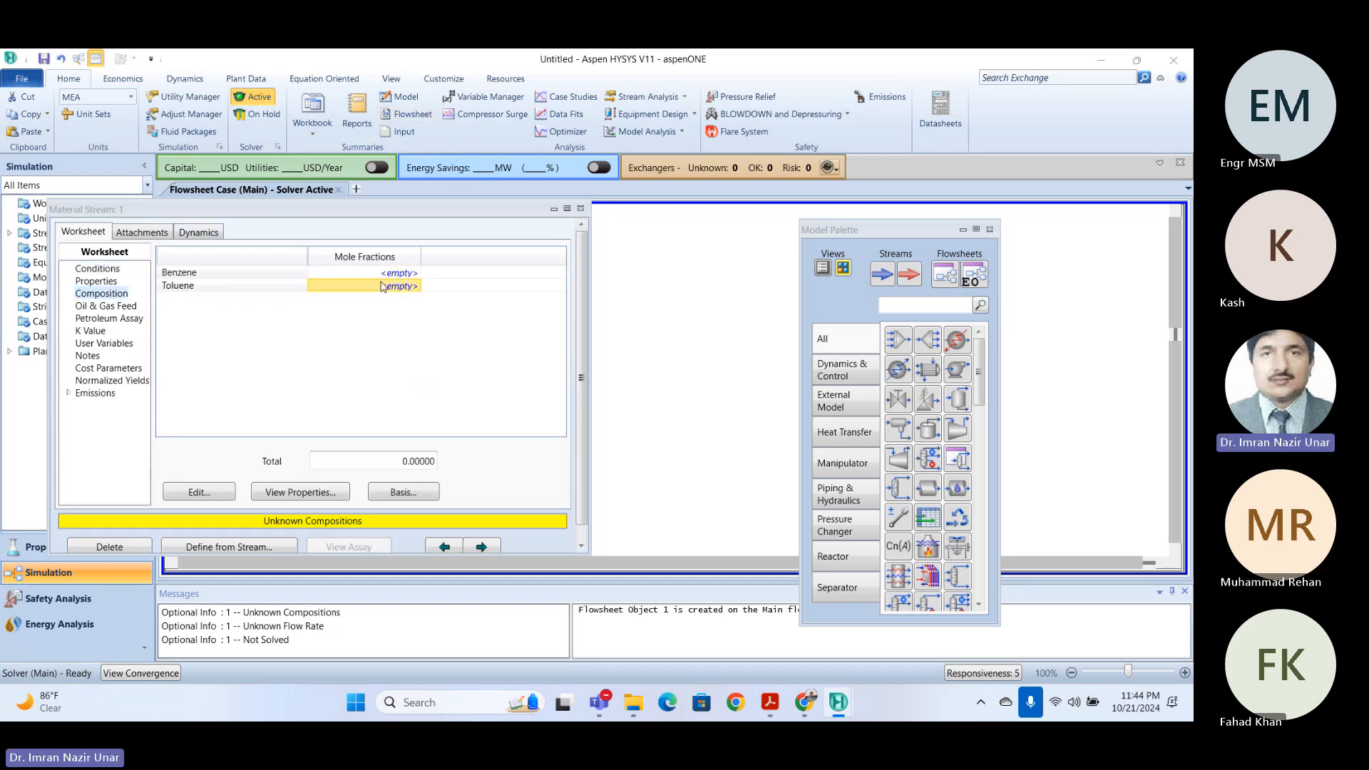
click(387, 275)
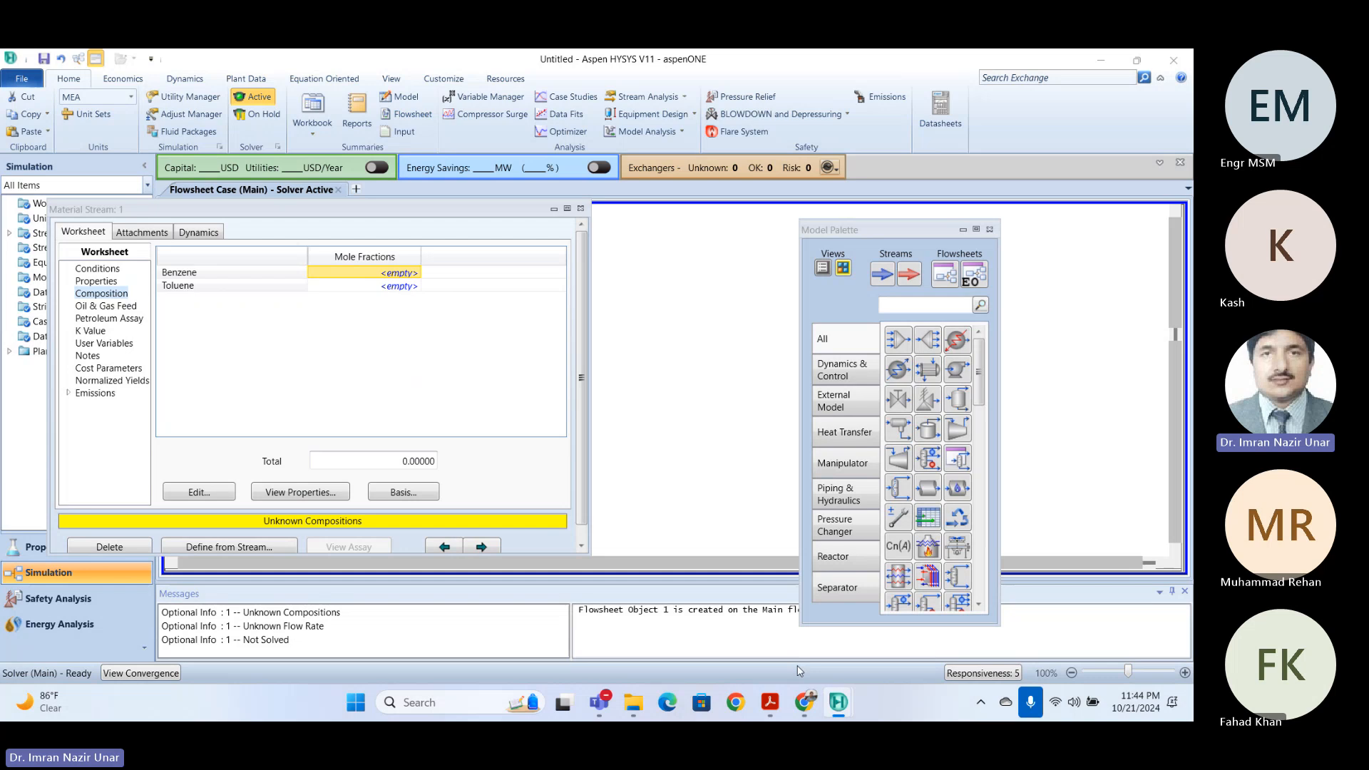
text(0.55)
key(Return)
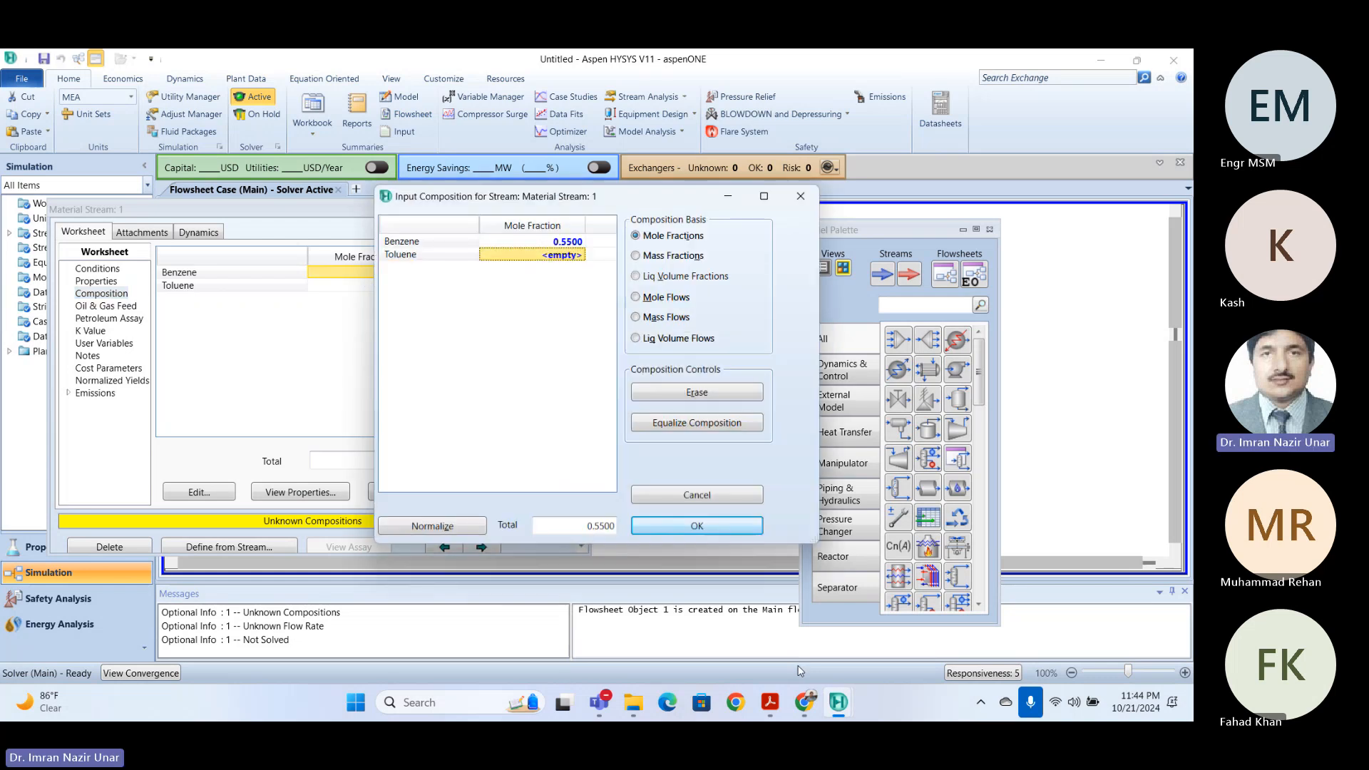
text(0.44)
key(Return)
click(470, 525)
click(689, 526)
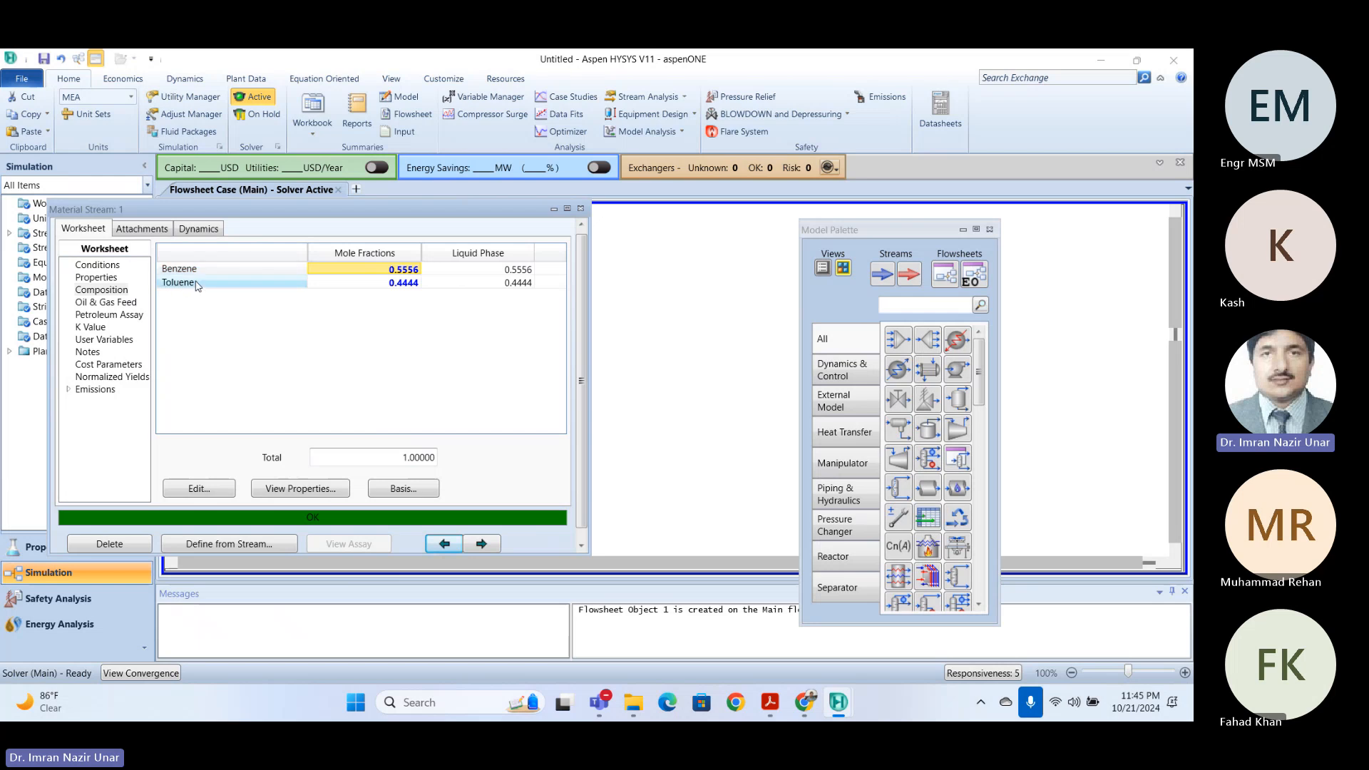
click(100, 276)
click(581, 208)
click(631, 401)
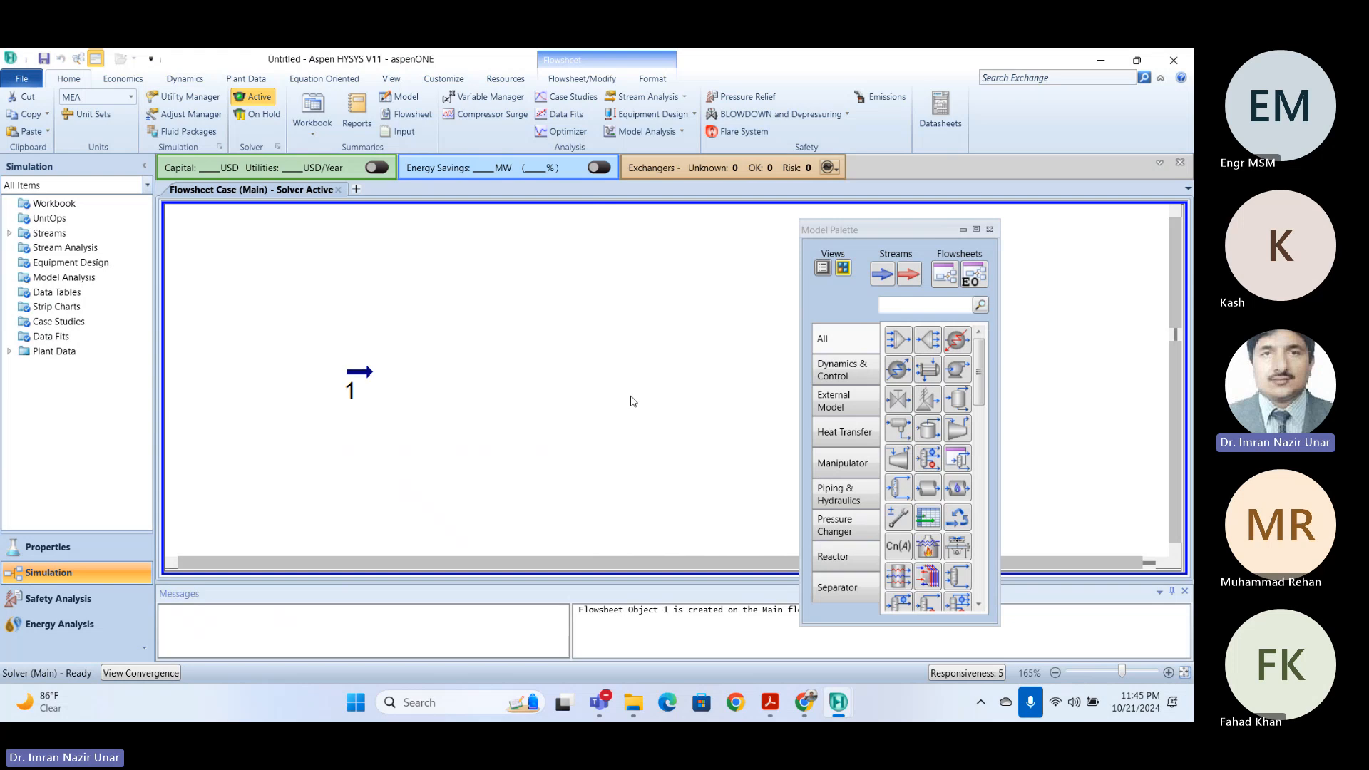
- Place a distillation column with condenser and reboiler beside the feed stream, and move the model palette clear of the flowsheet
click(838, 592)
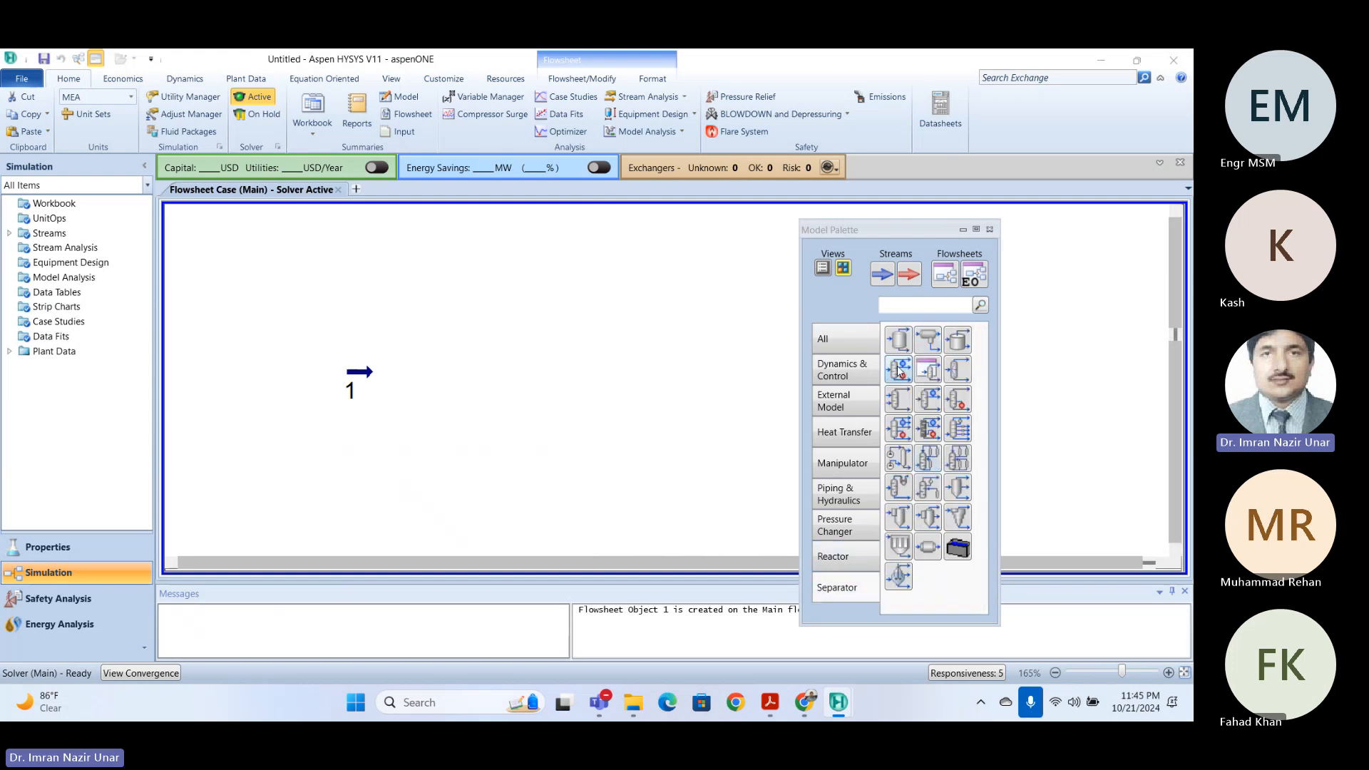
drag(898, 371, 417, 467)
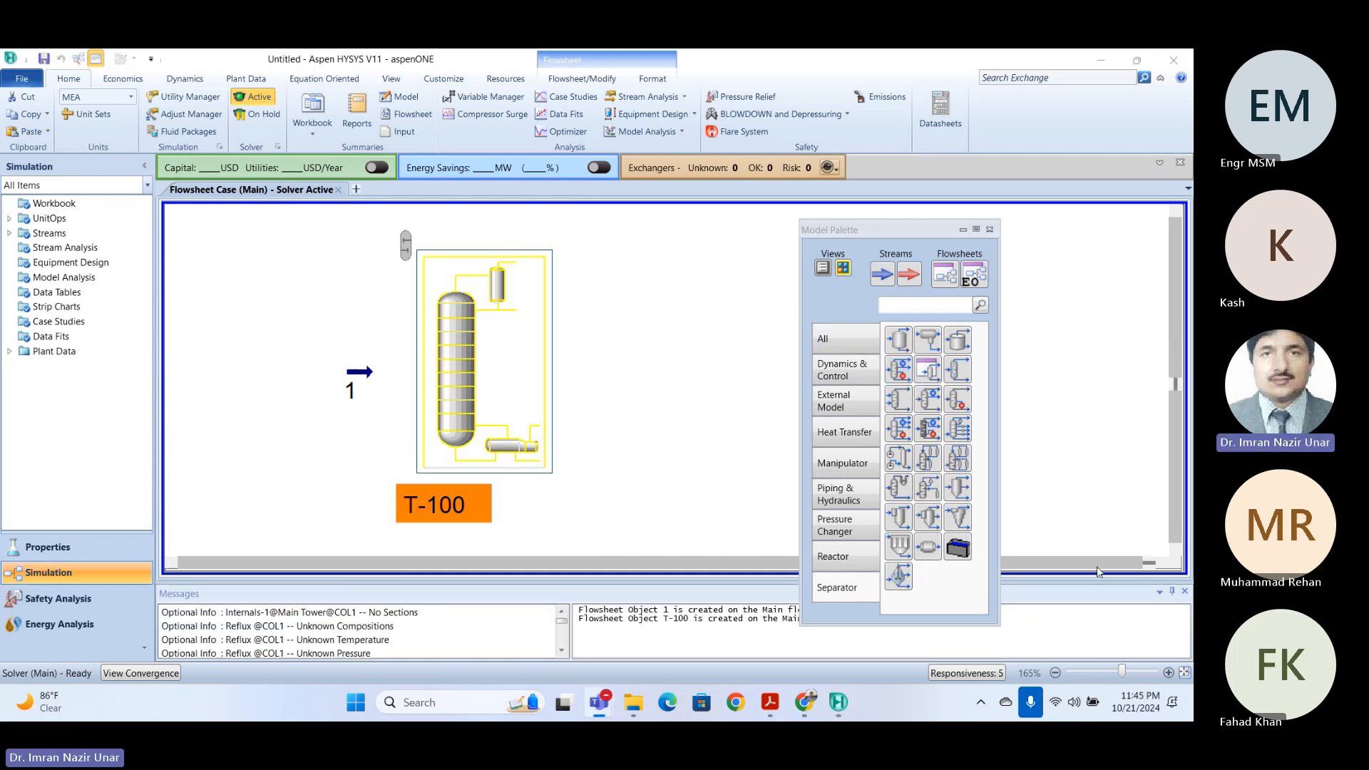
drag(919, 229, 990, 220)
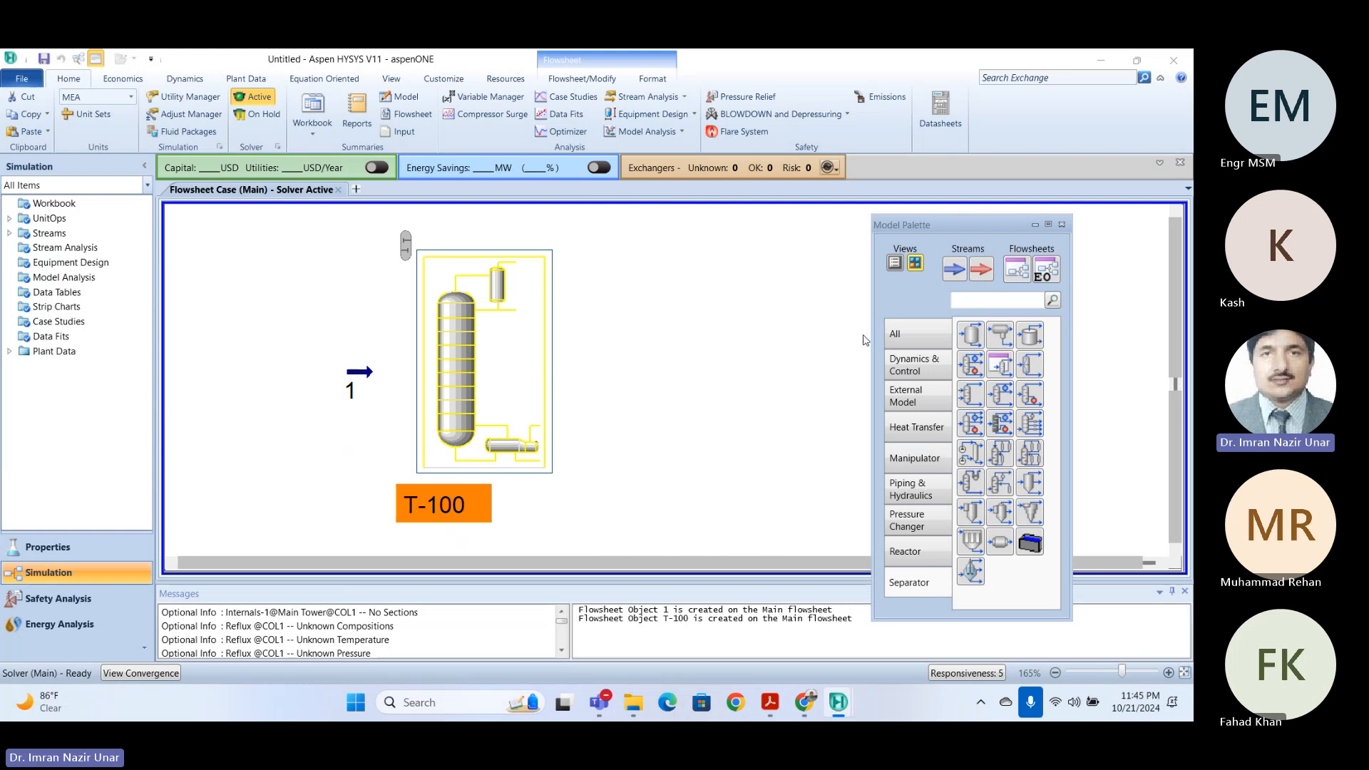
- Open the distillation column's input expert and set the condenser type to Total
double_click(479, 368)
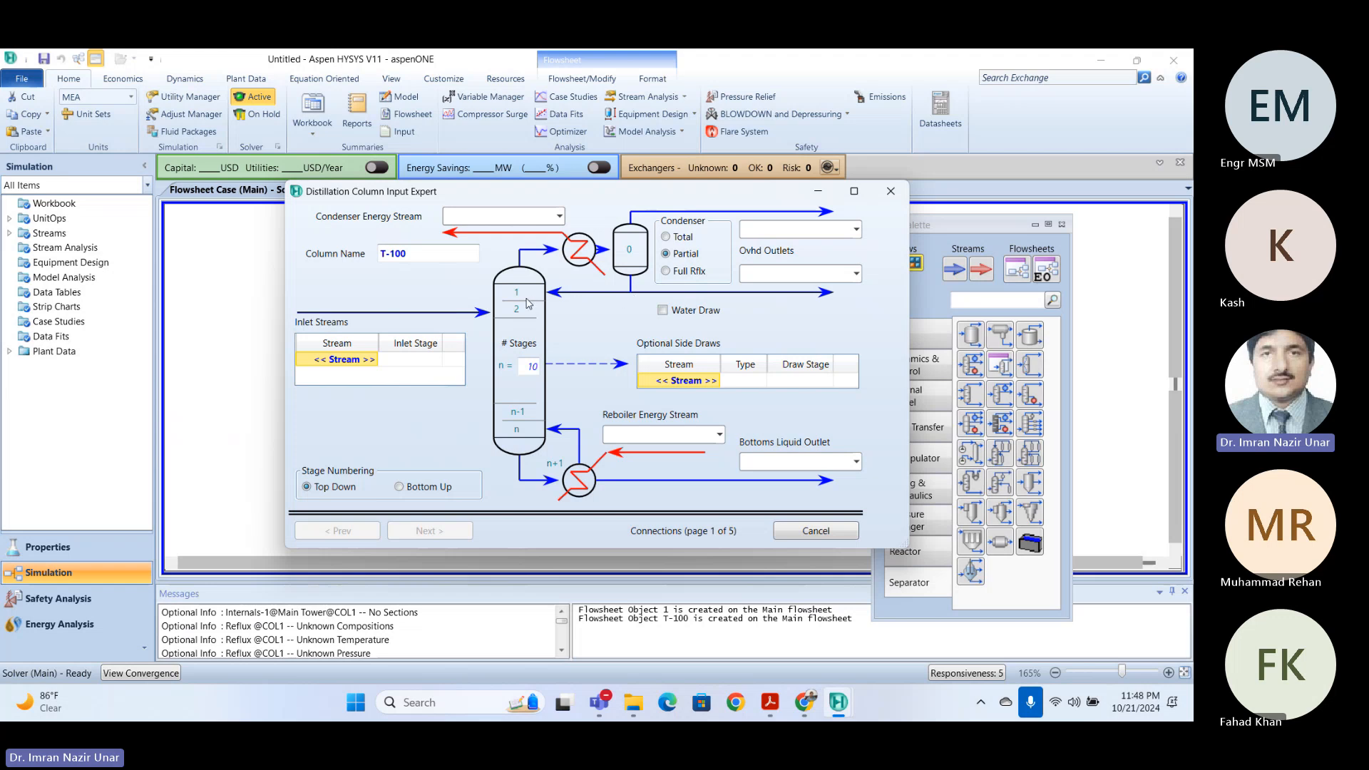
click(674, 238)
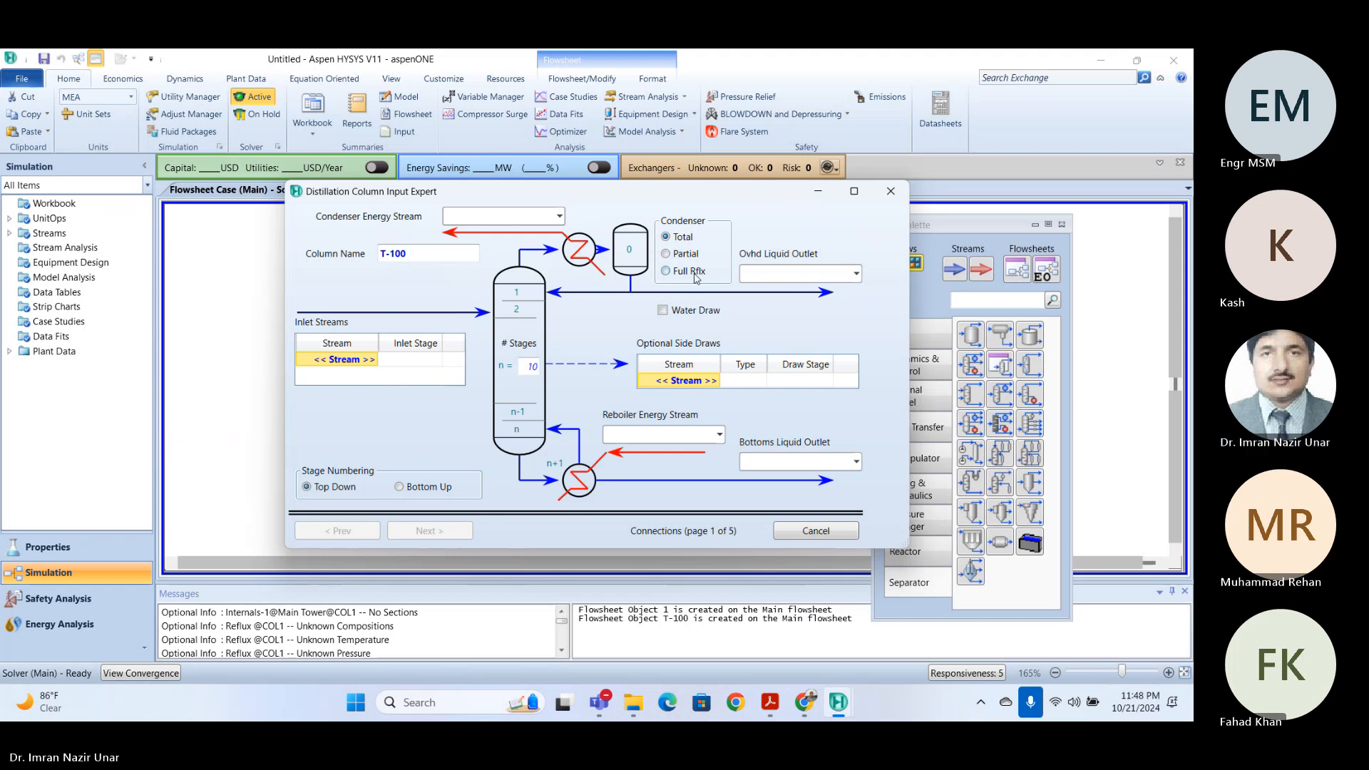
click(669, 275)
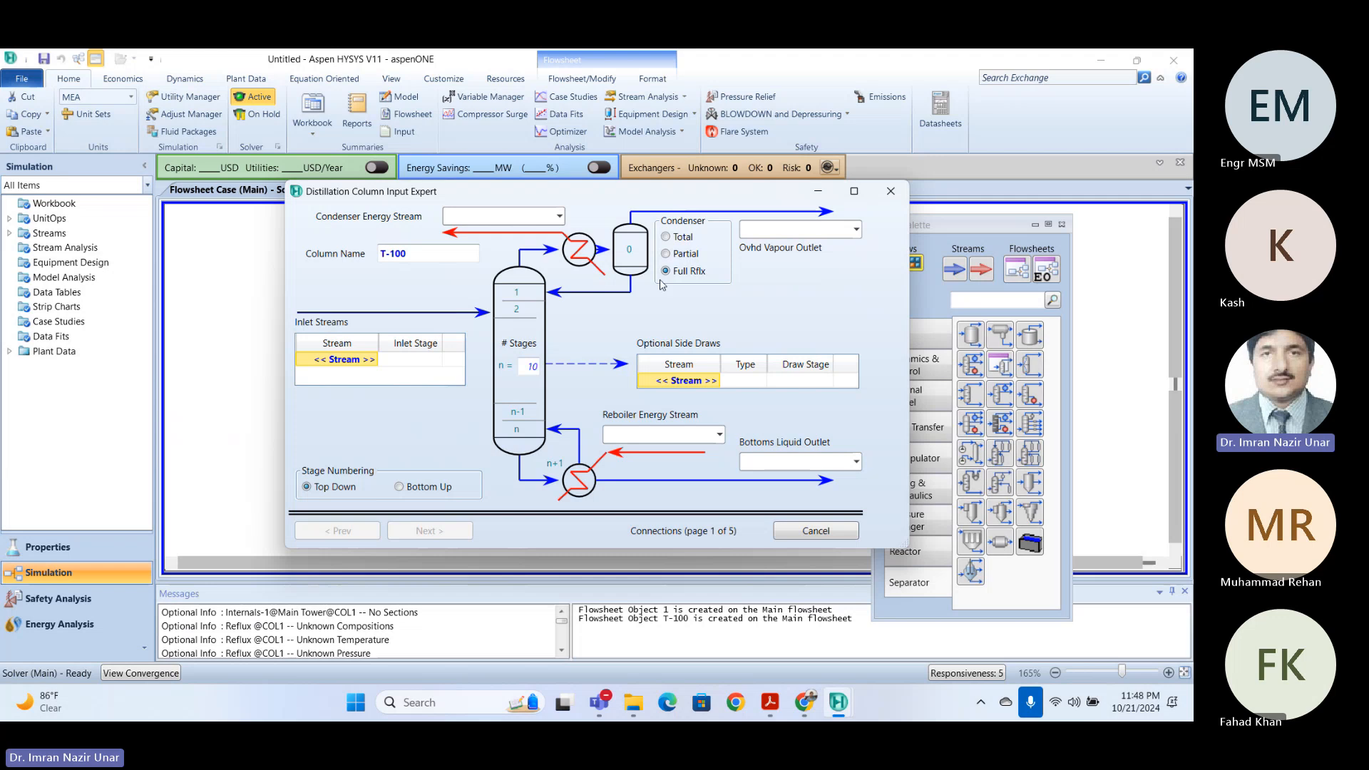
click(689, 240)
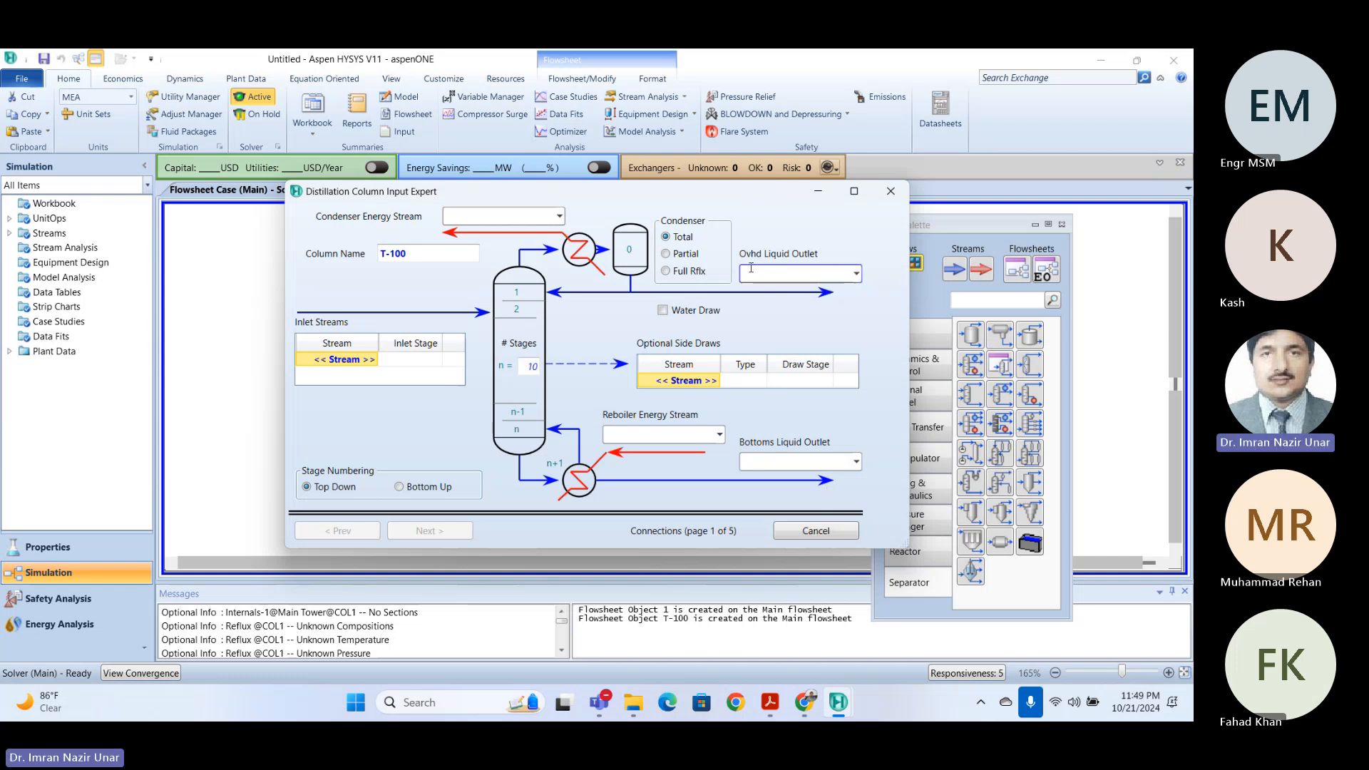
- Name the column's overhead liquid outlet Dist and its bottoms liquid outlet Bot
click(779, 276)
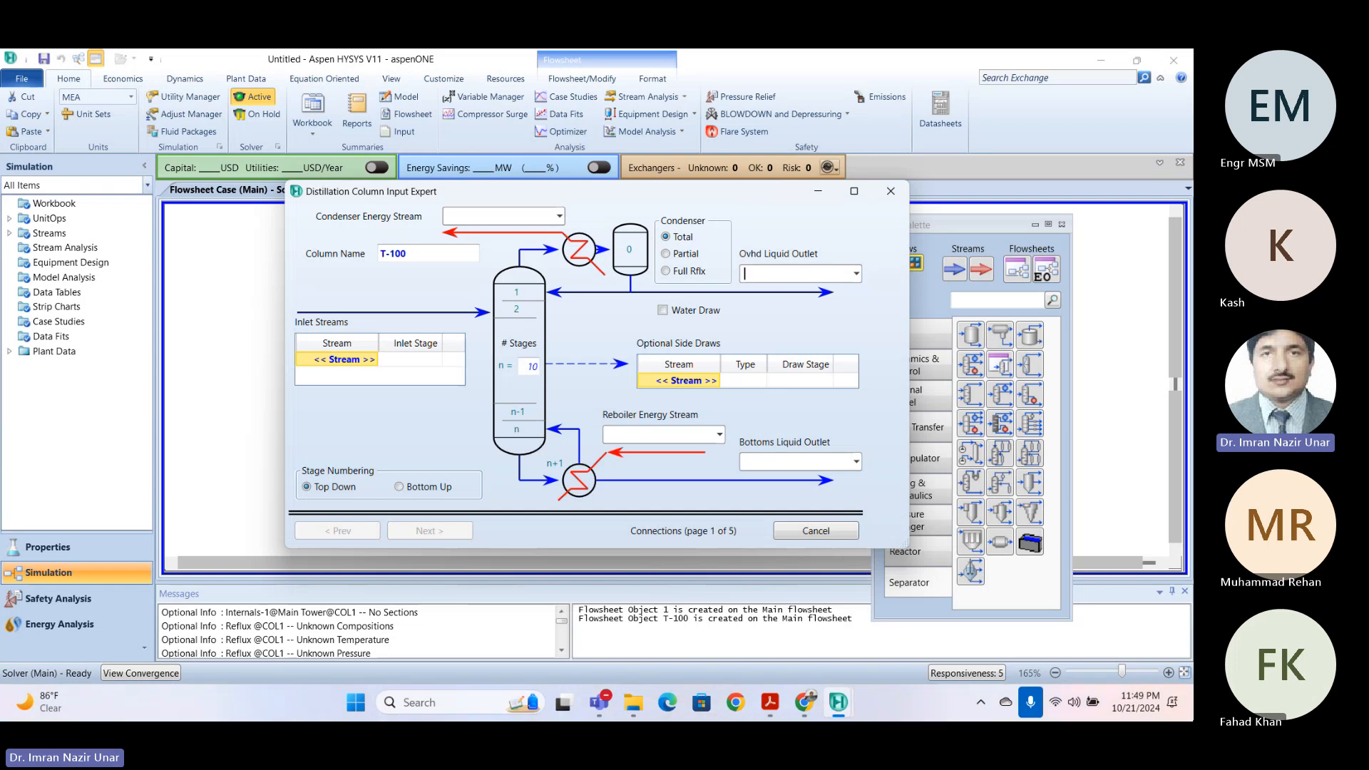
text(Dist)
click(777, 463)
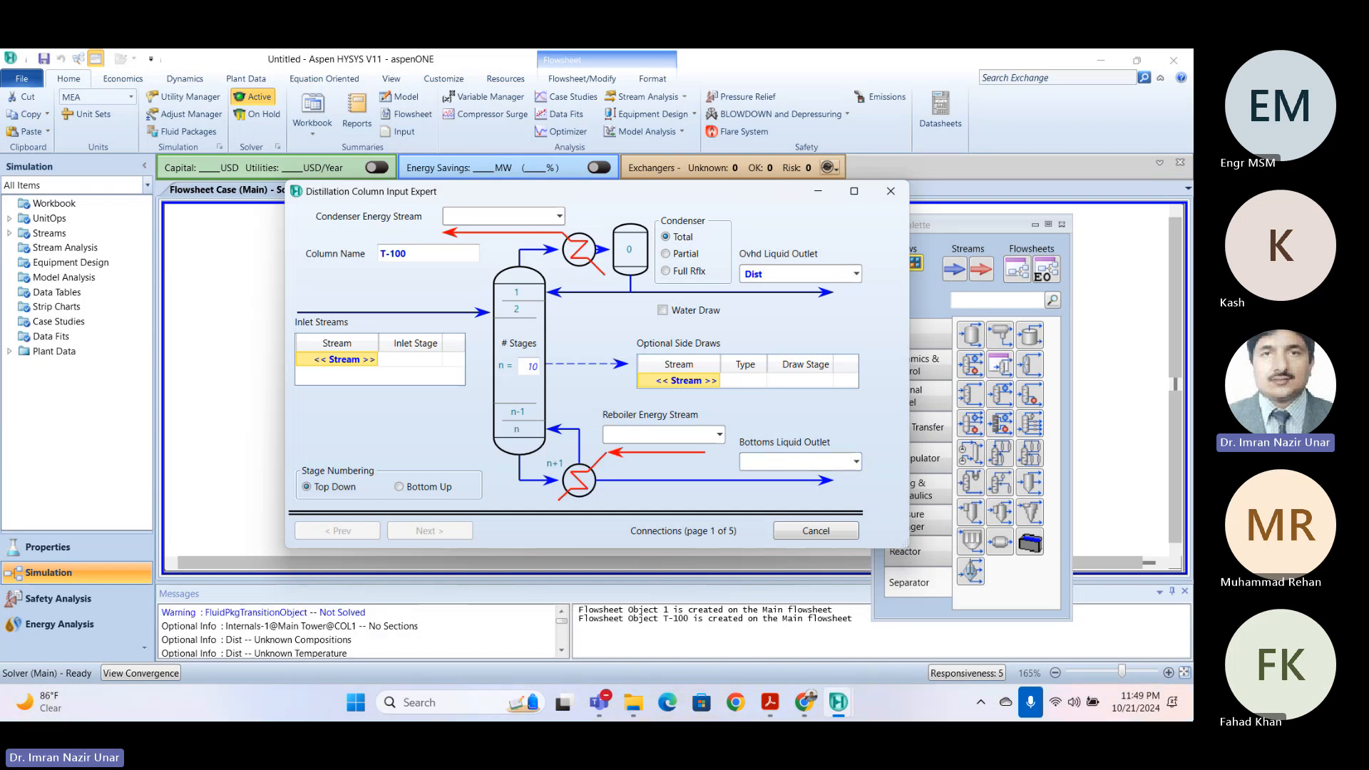
text(Bto)
key(BackSpace)
text(ot)
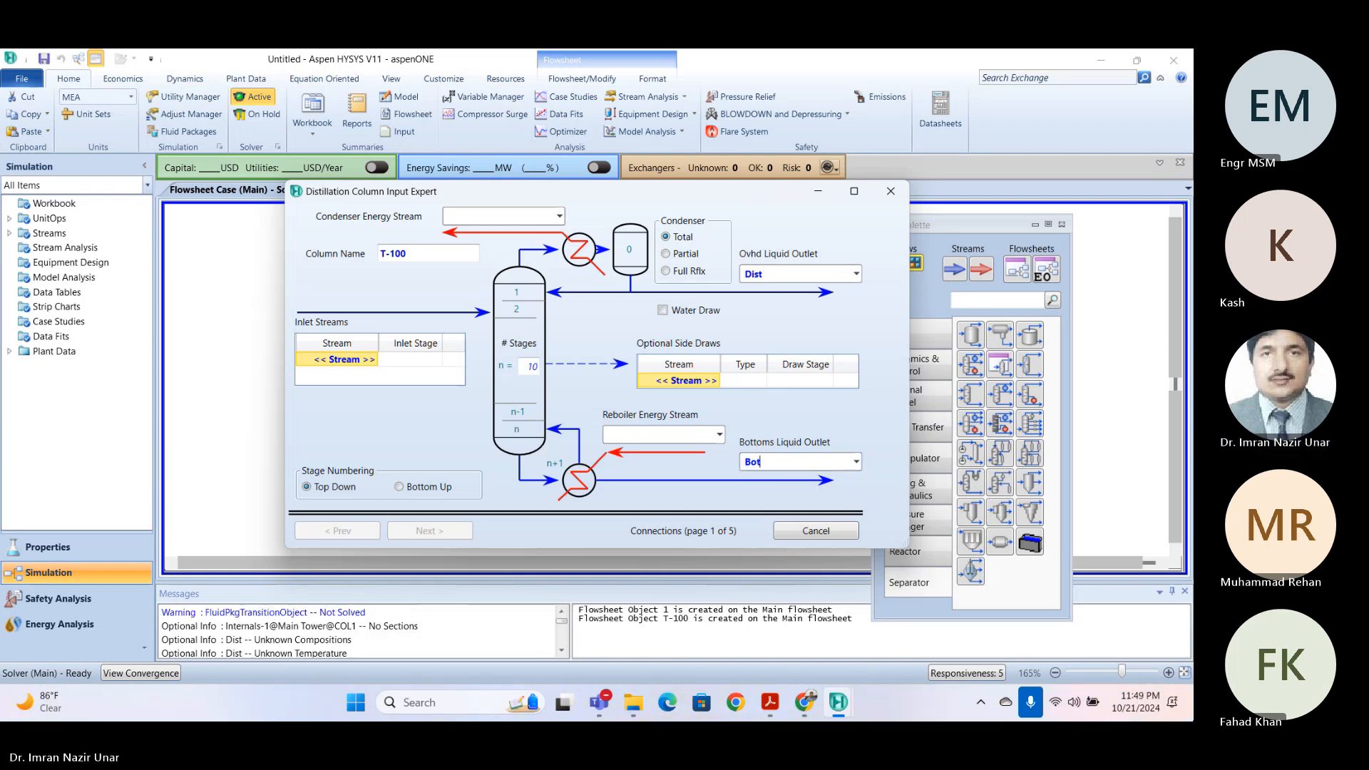
click(779, 271)
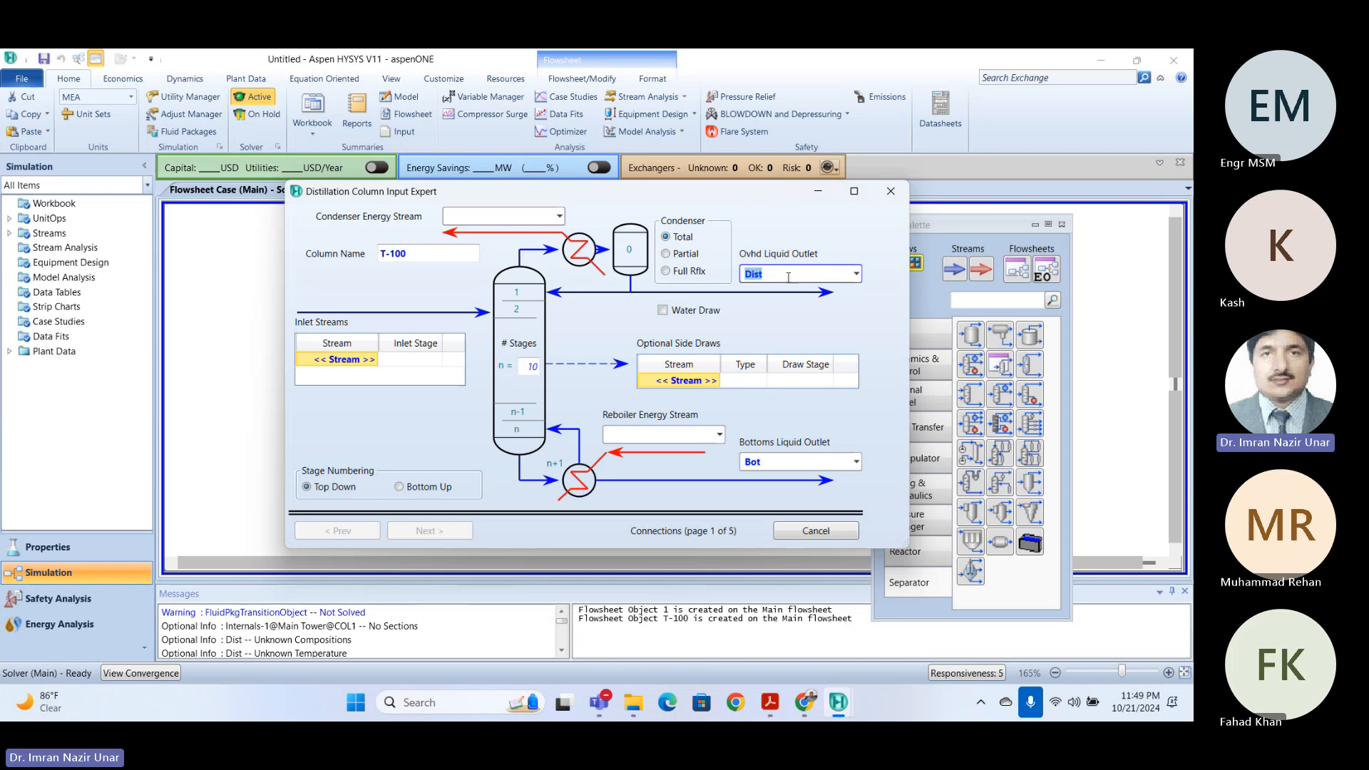
key(Tab)
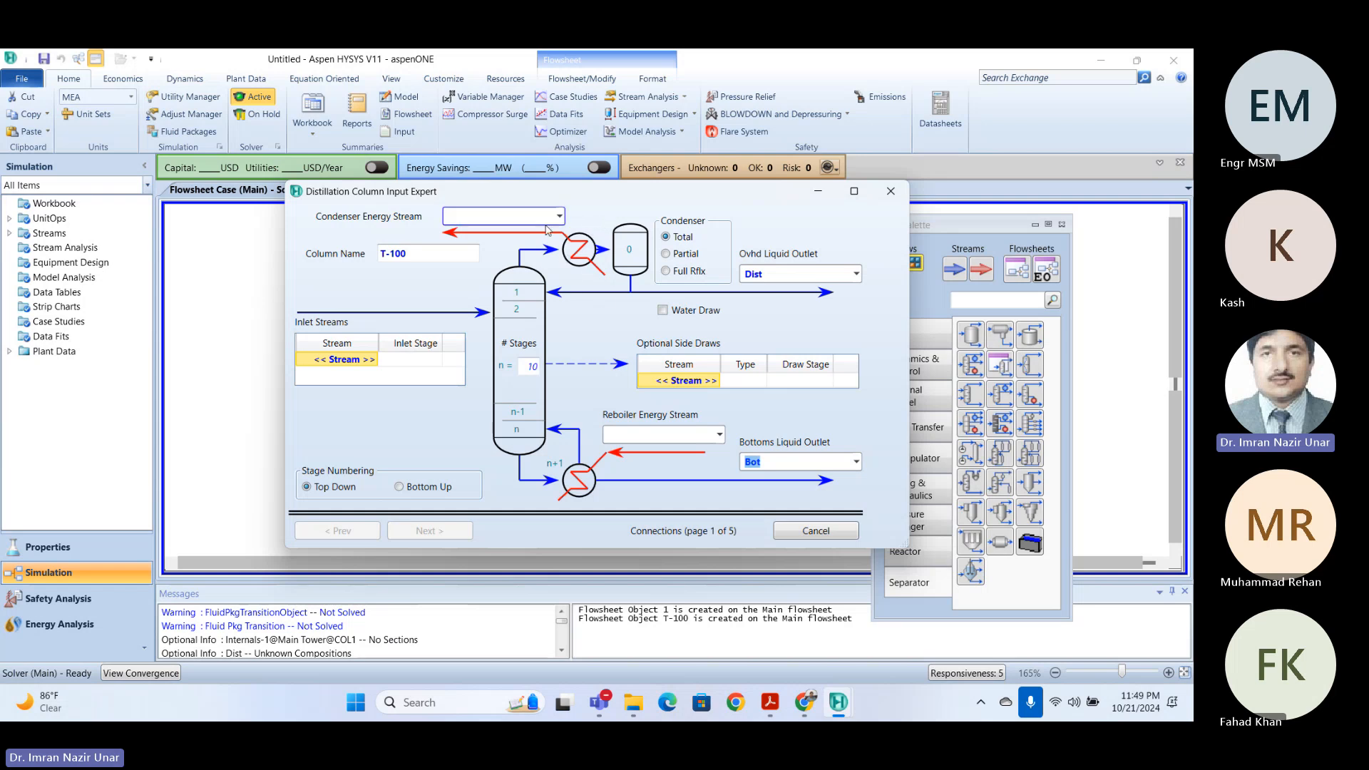
- Name the condenser energy stream Cond_Q and the reboiler energy stream Reb_Q
click(491, 218)
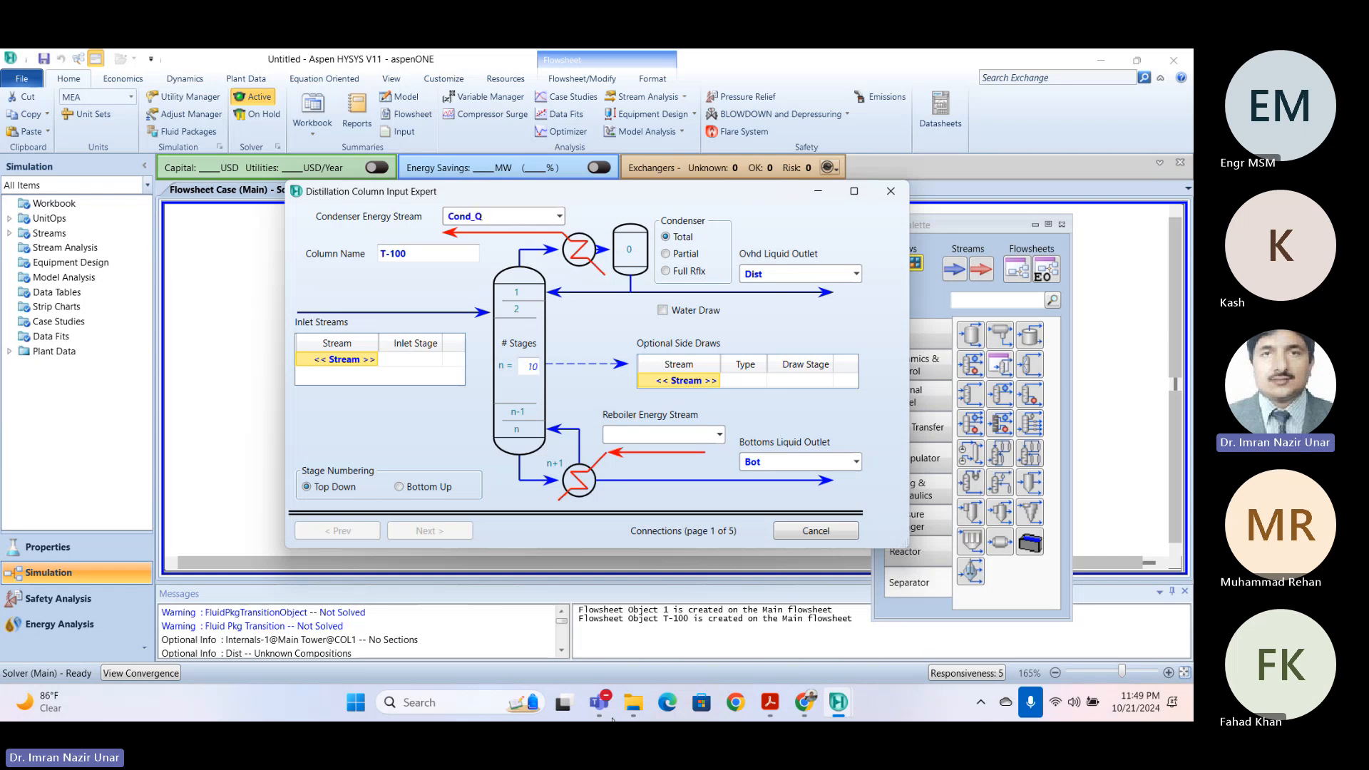
click(618, 435)
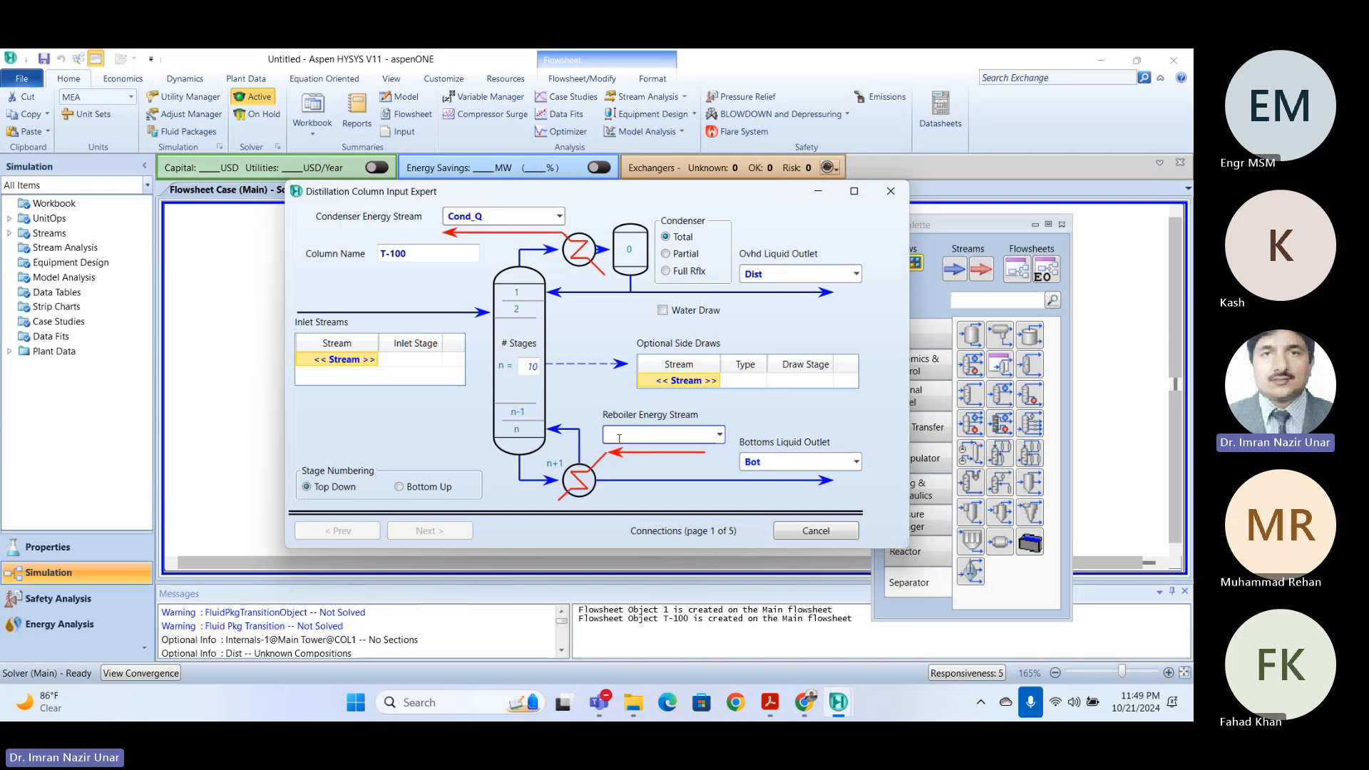
text(Reb_Q)
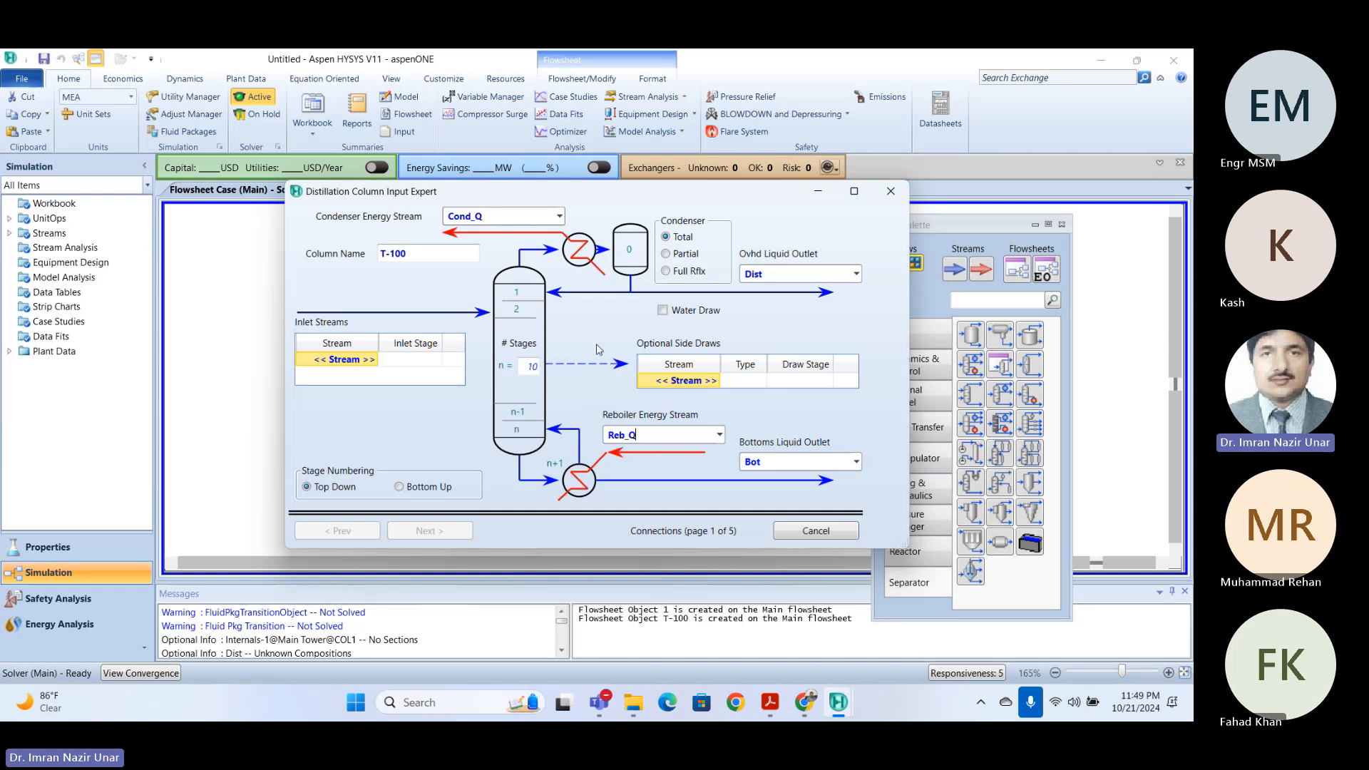
click(515, 216)
- Connect stream 1 as the column's inlet stream and continue to the reboiler configuration page
click(371, 360)
click(374, 360)
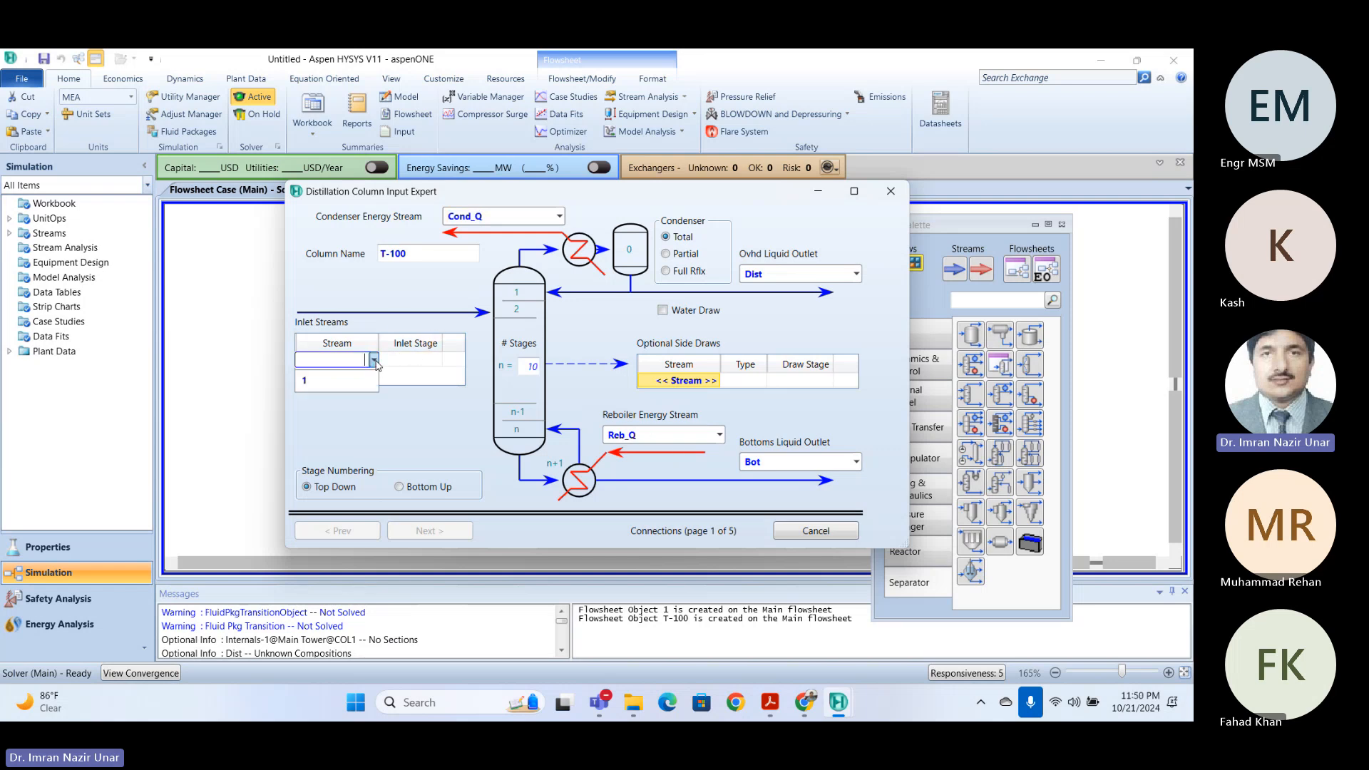
click(330, 384)
drag(519, 202, 459, 167)
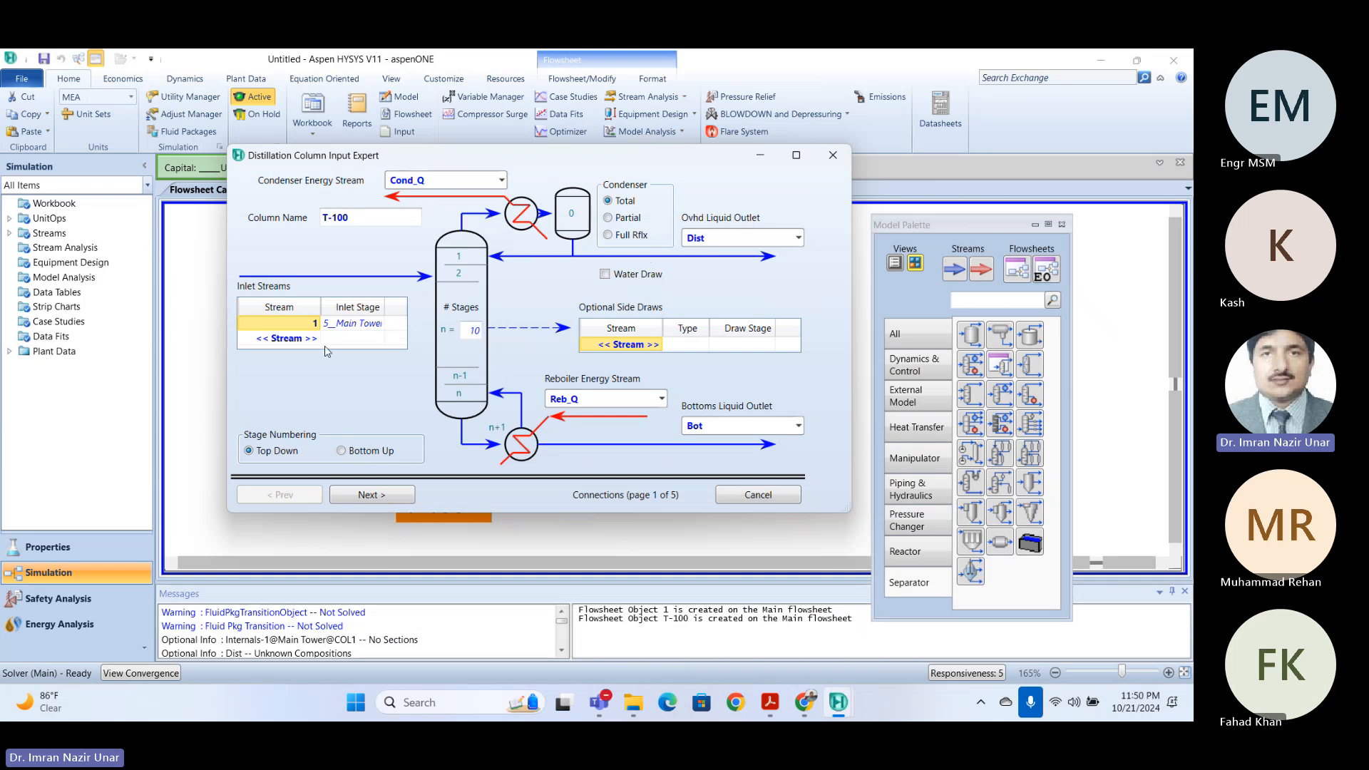
click(365, 499)
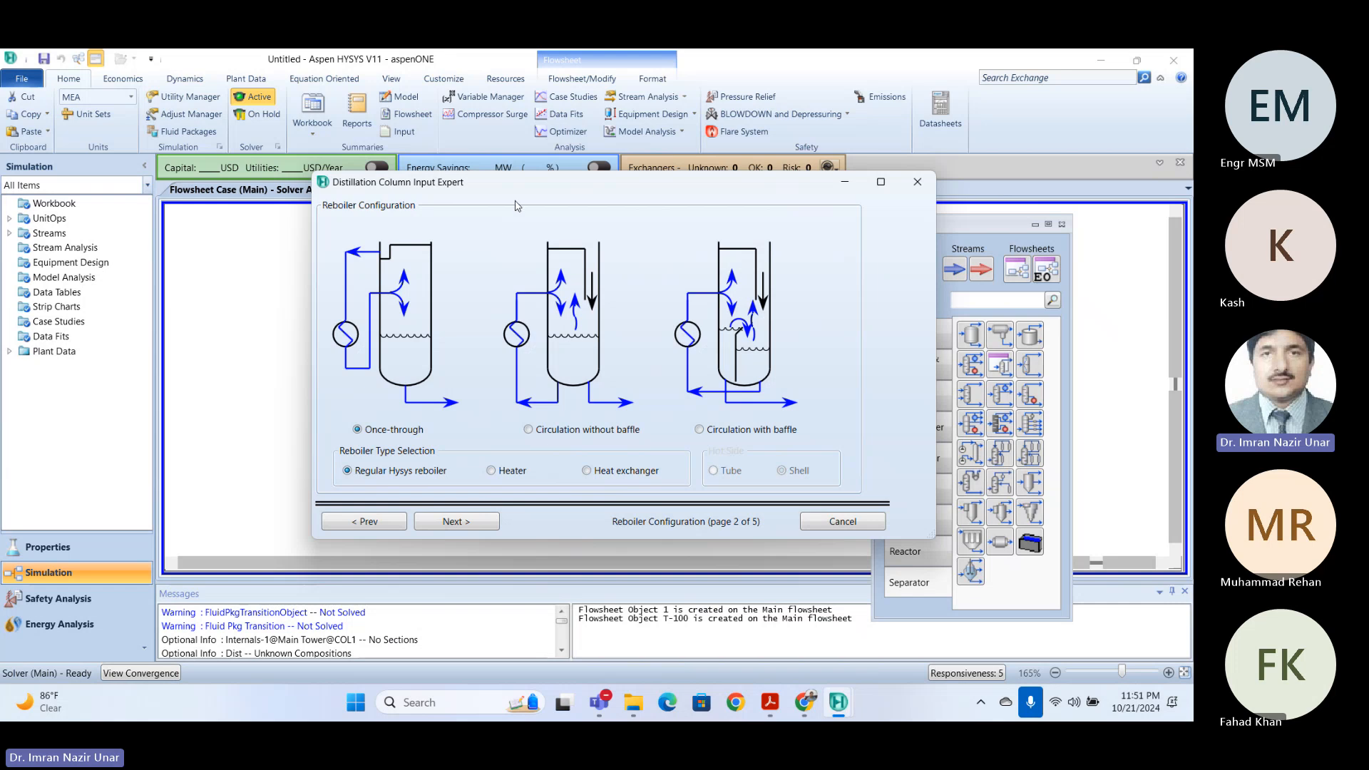
- Accept the once-through, regular Hysys reboiler configuration and continue to the pressure profile
drag(518, 183, 522, 184)
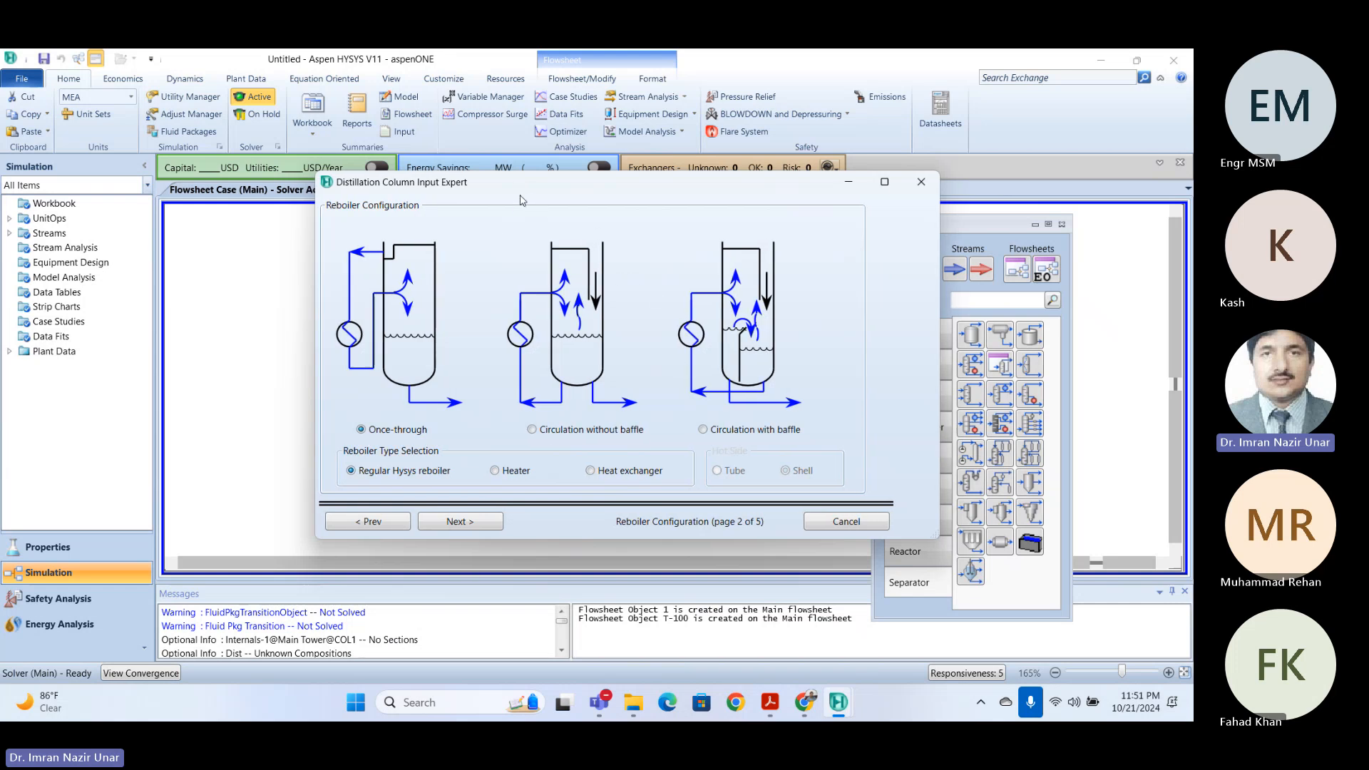
mouse_move(520, 184)
mouse_down()
mouse_move(814, 314)
mouse_move(685, 393)
mouse_move(554, 161)
mouse_move(544, 172)
mouse_up()
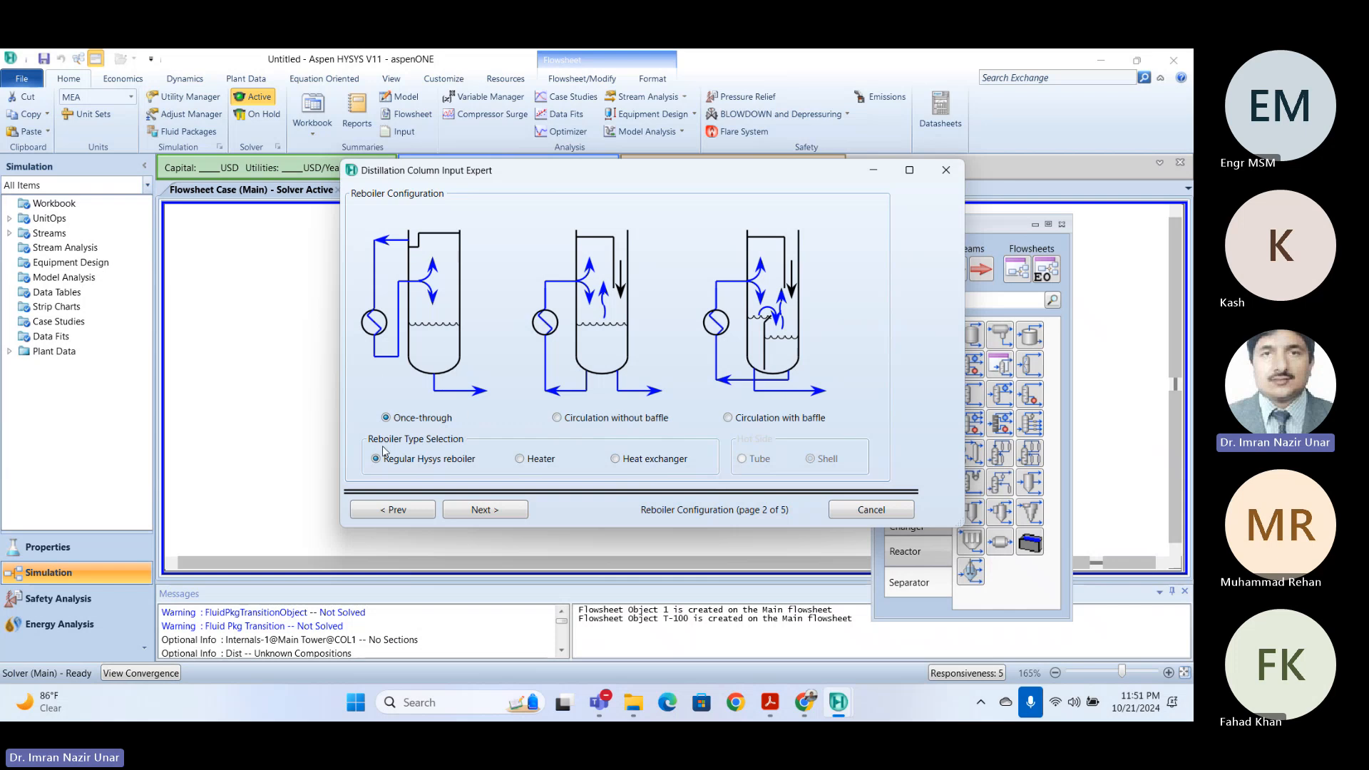
click(512, 511)
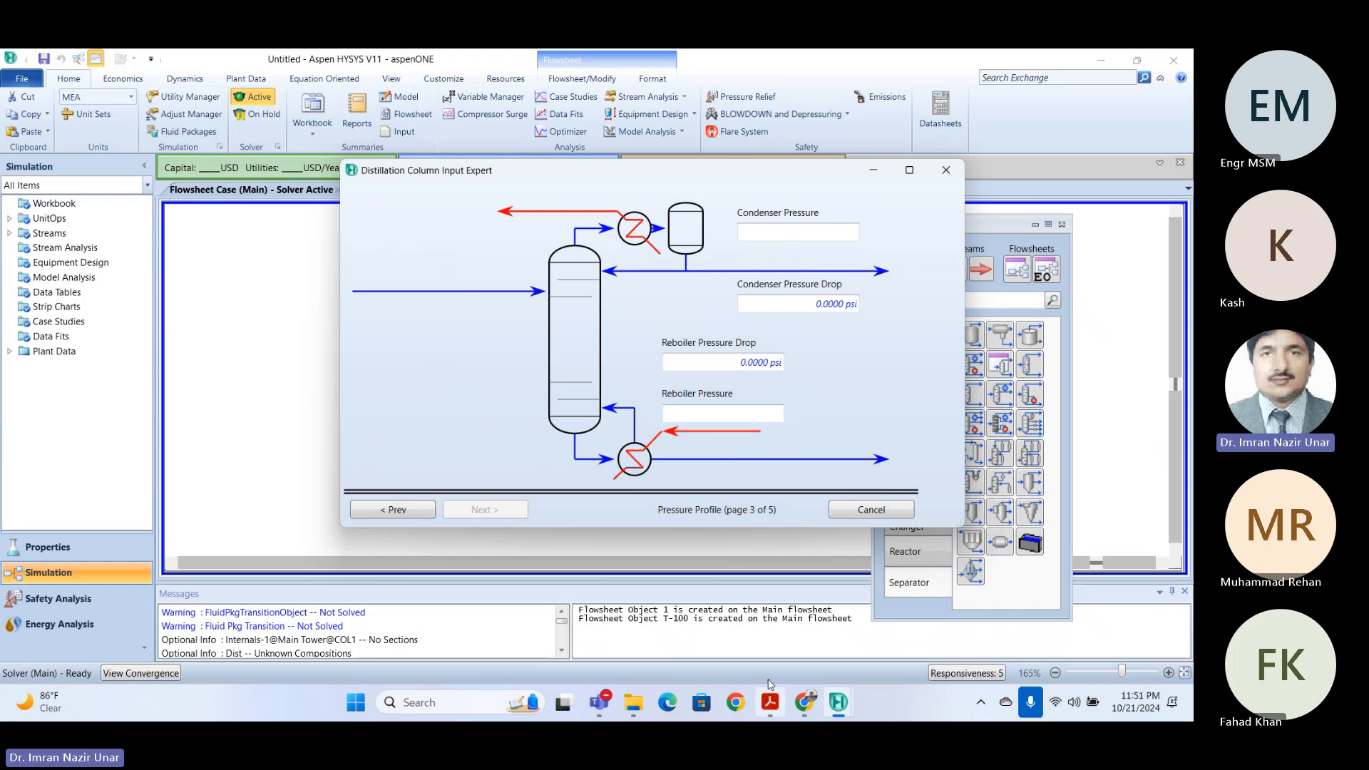
- Set the reboiler pressure to 2.5 bar and the condenser pressure to 1.9 bar, and continue to the optional estimates
mouse_move(770, 702)
click(700, 413)
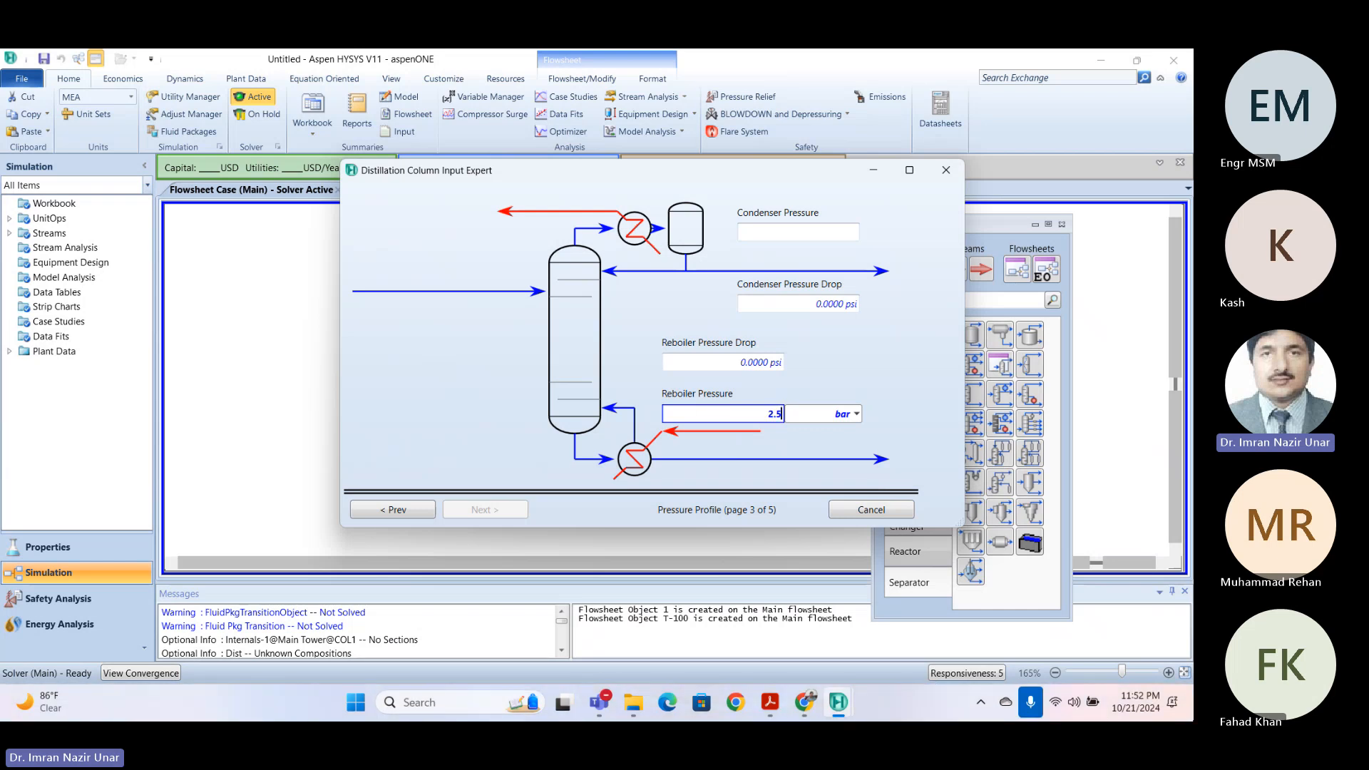
click(786, 236)
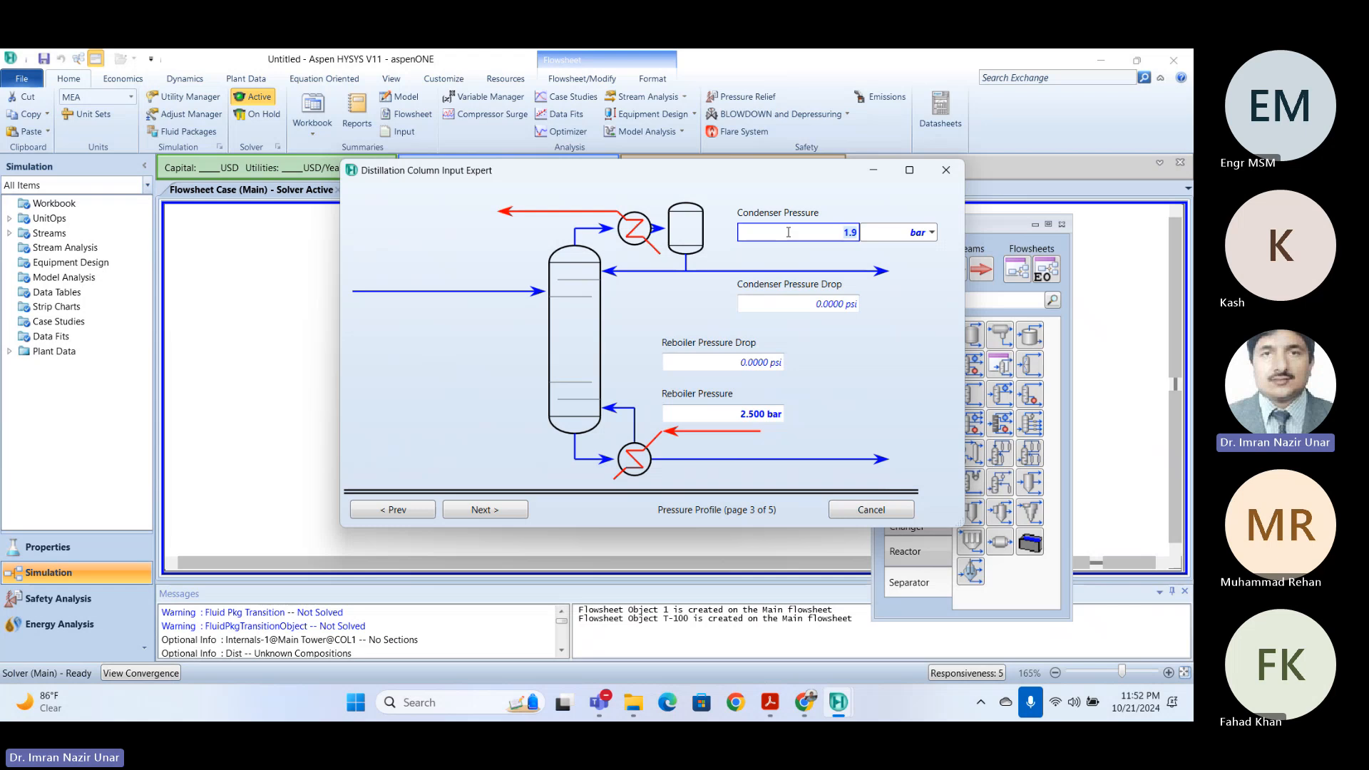
key(Return)
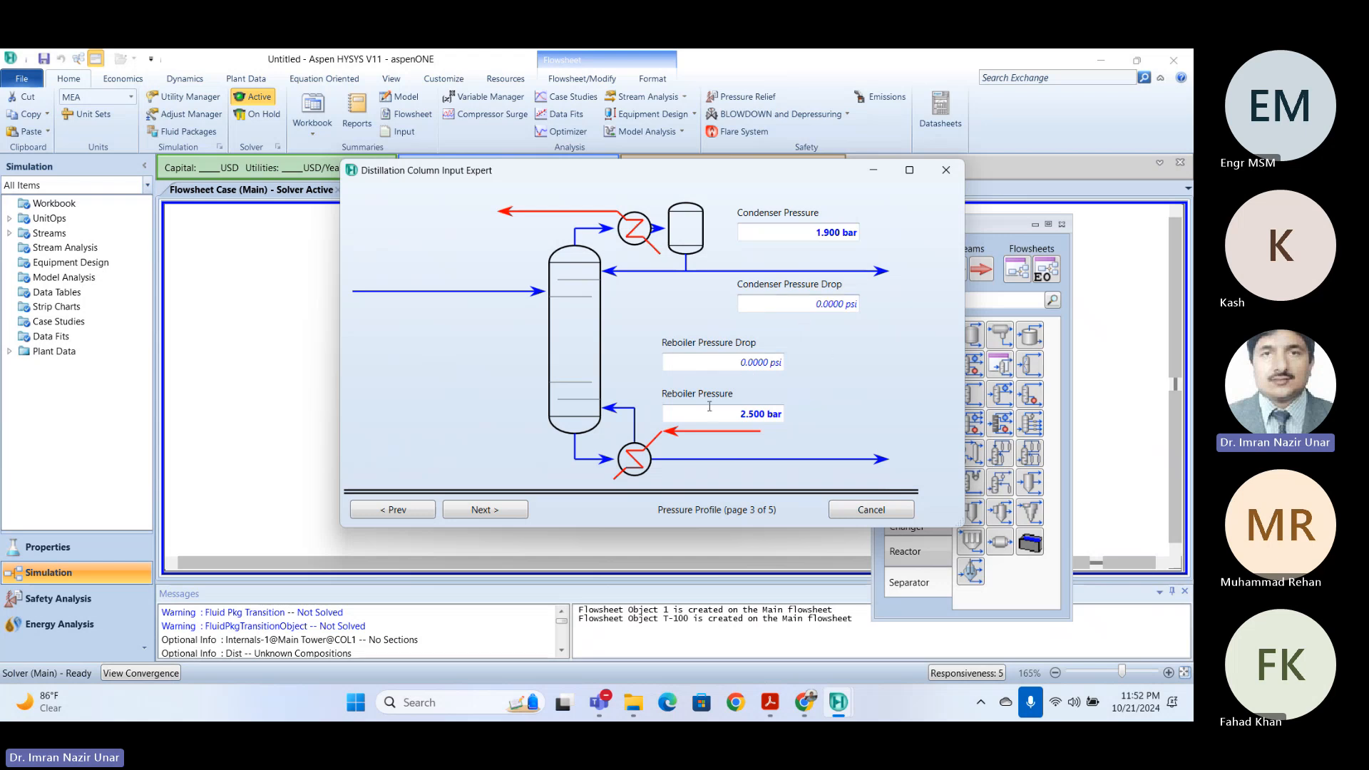
click(494, 511)
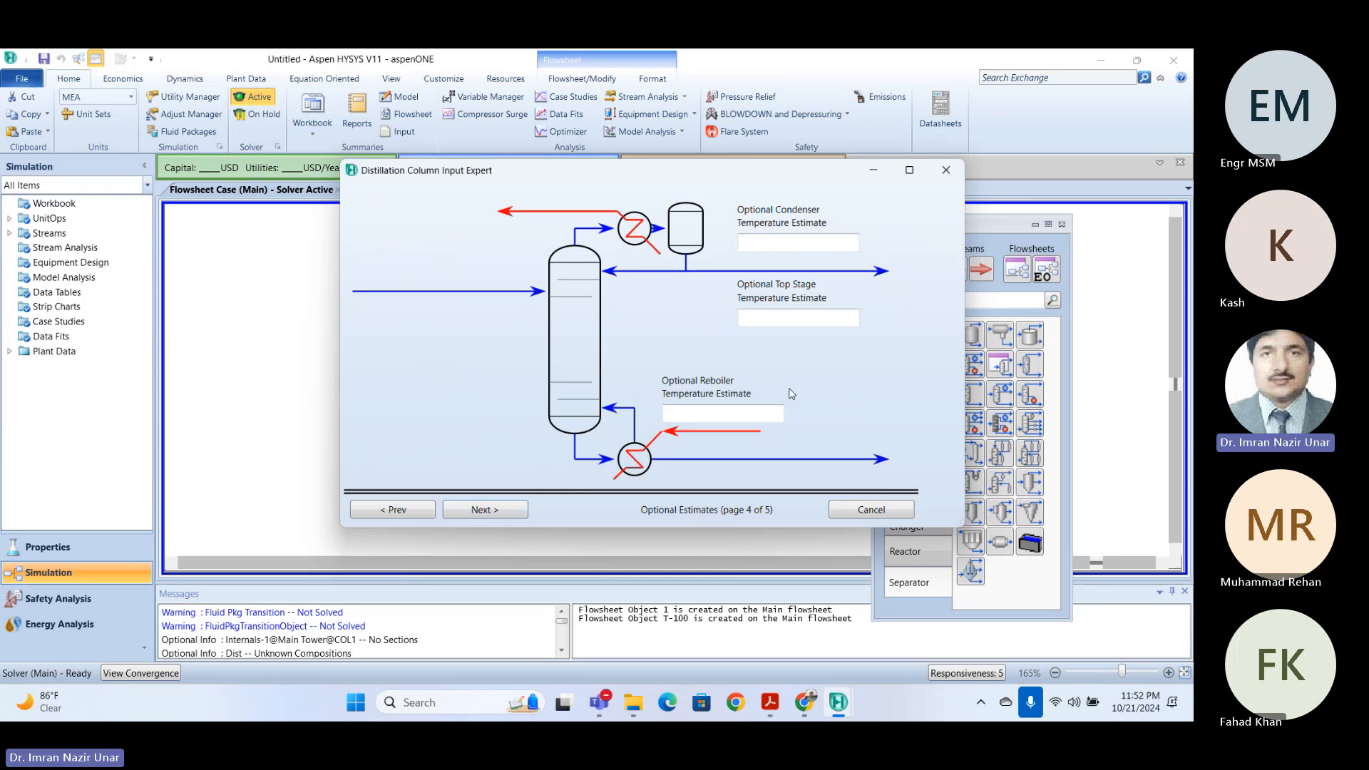
- Skip the optional temperature estimates, set the reflux ratio to 4.5 on a molar flow basis, and finish the column input expert
click(485, 510)
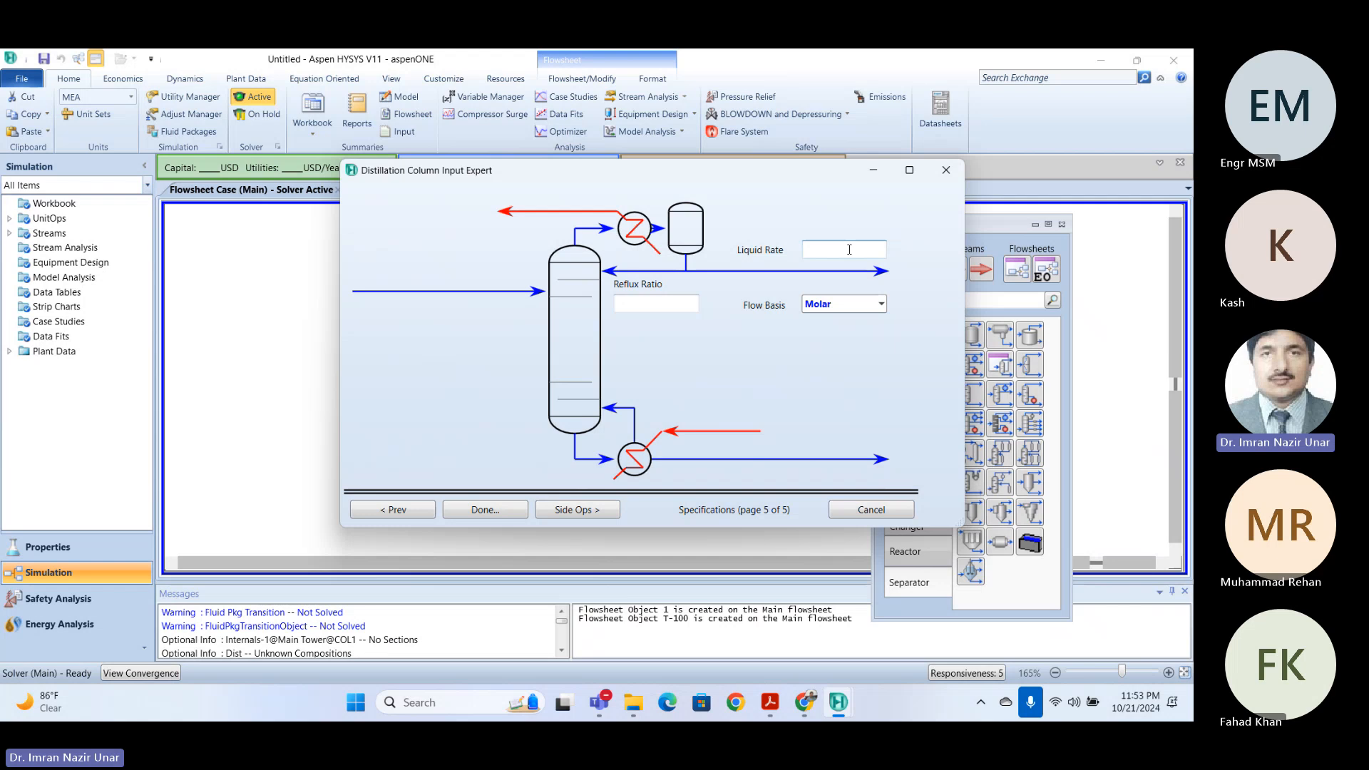
click(879, 304)
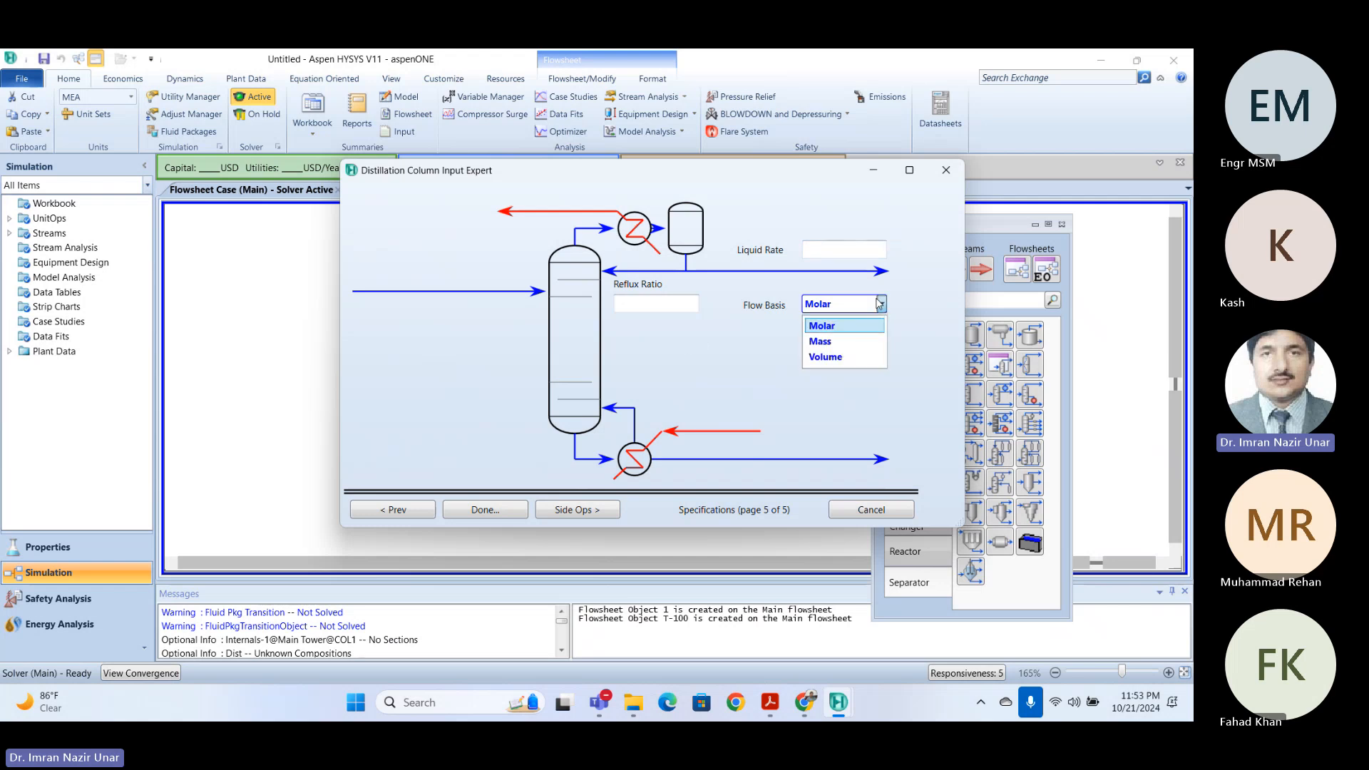
click(880, 304)
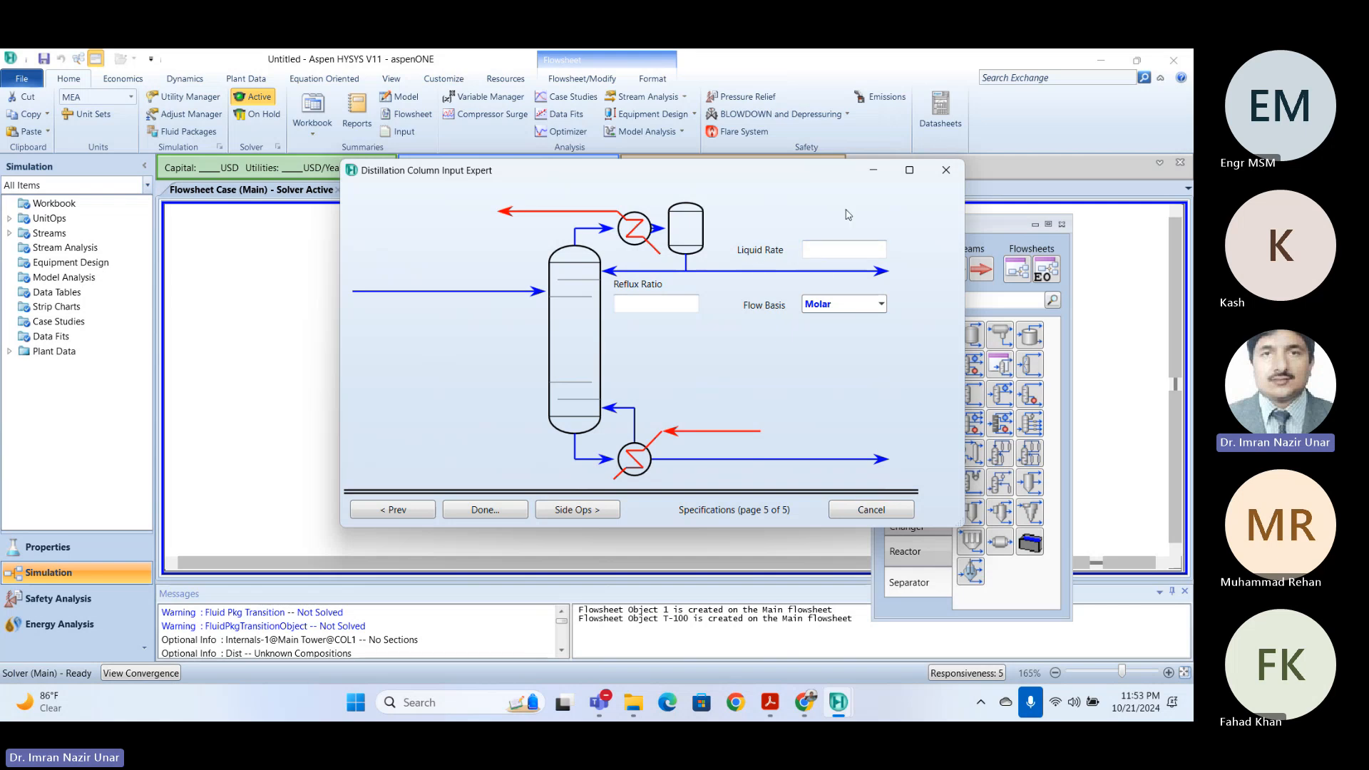
click(634, 306)
text(4.5)
key(Return)
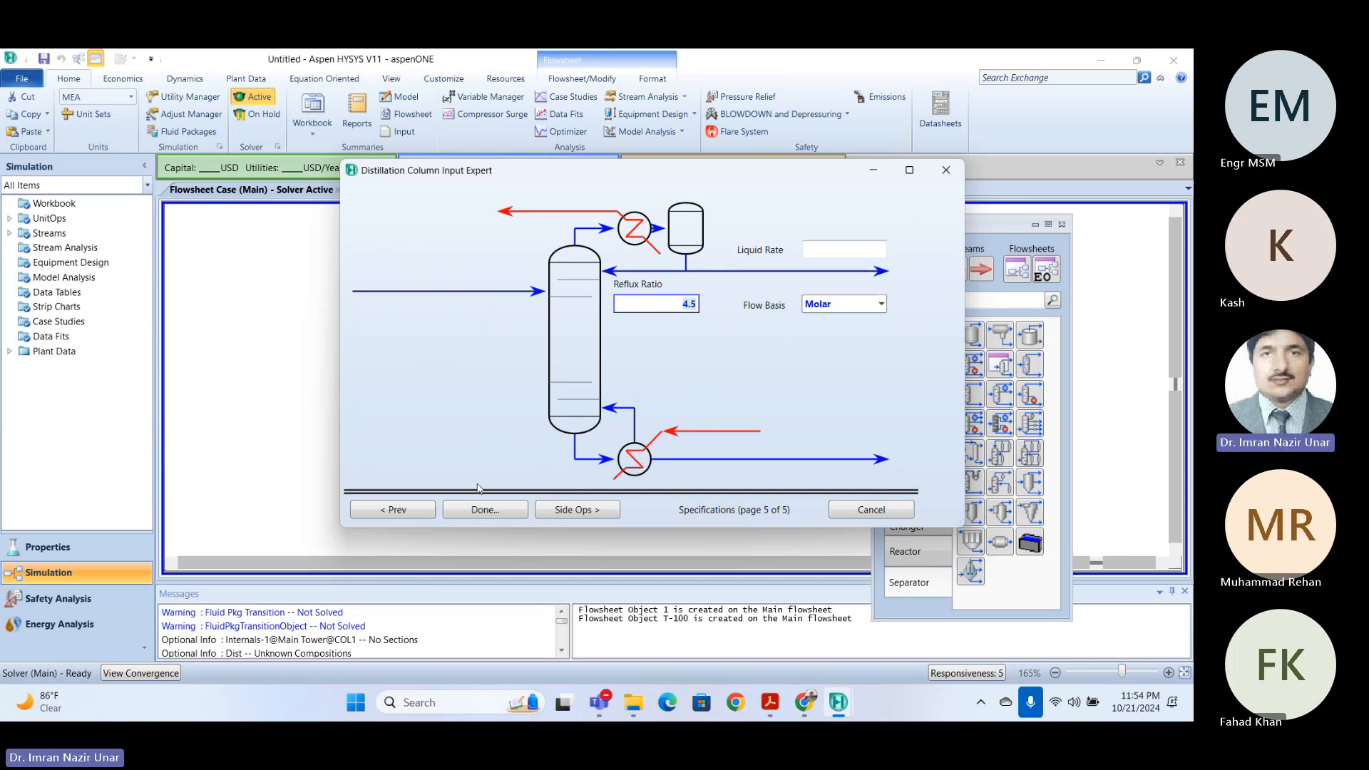
click(482, 511)
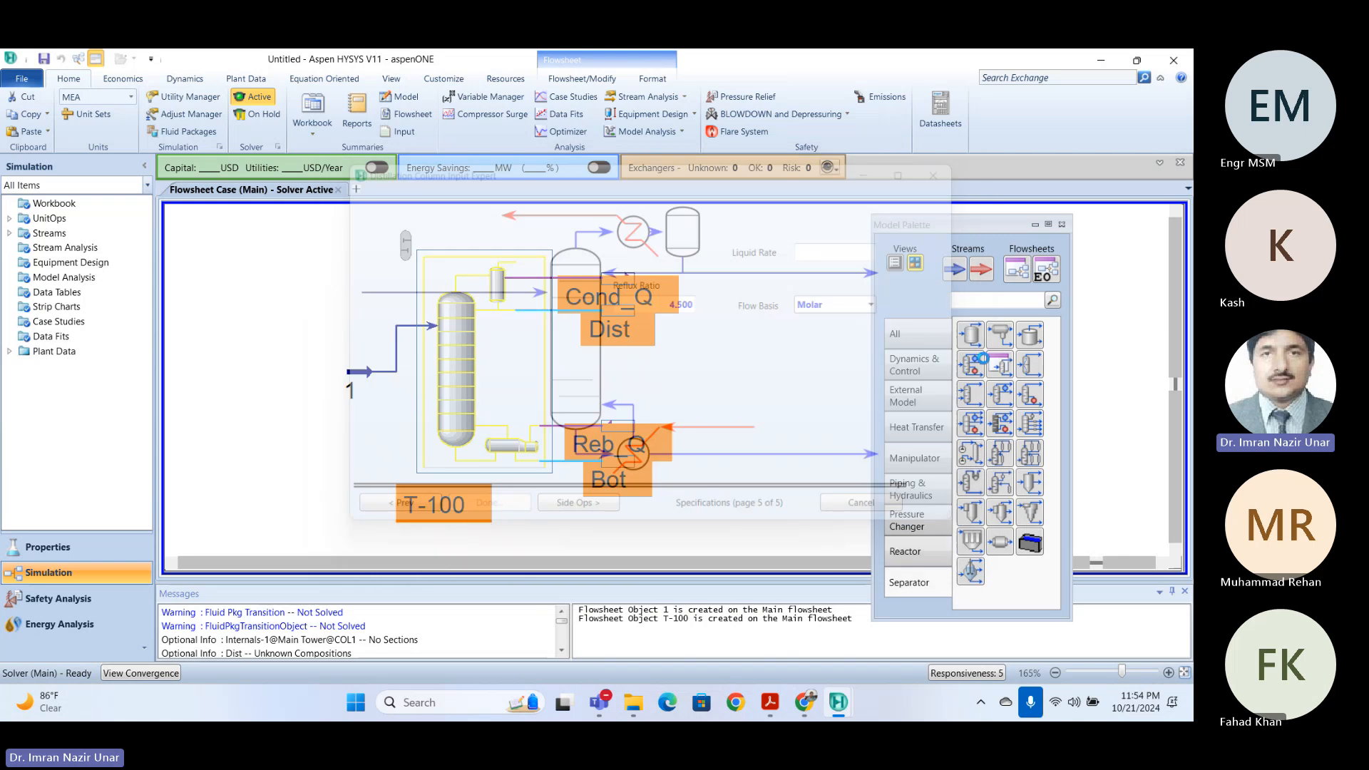
- Narrow the column's property window, reposition it, and close it to return to the flowsheet
drag(625, 240, 637, 152)
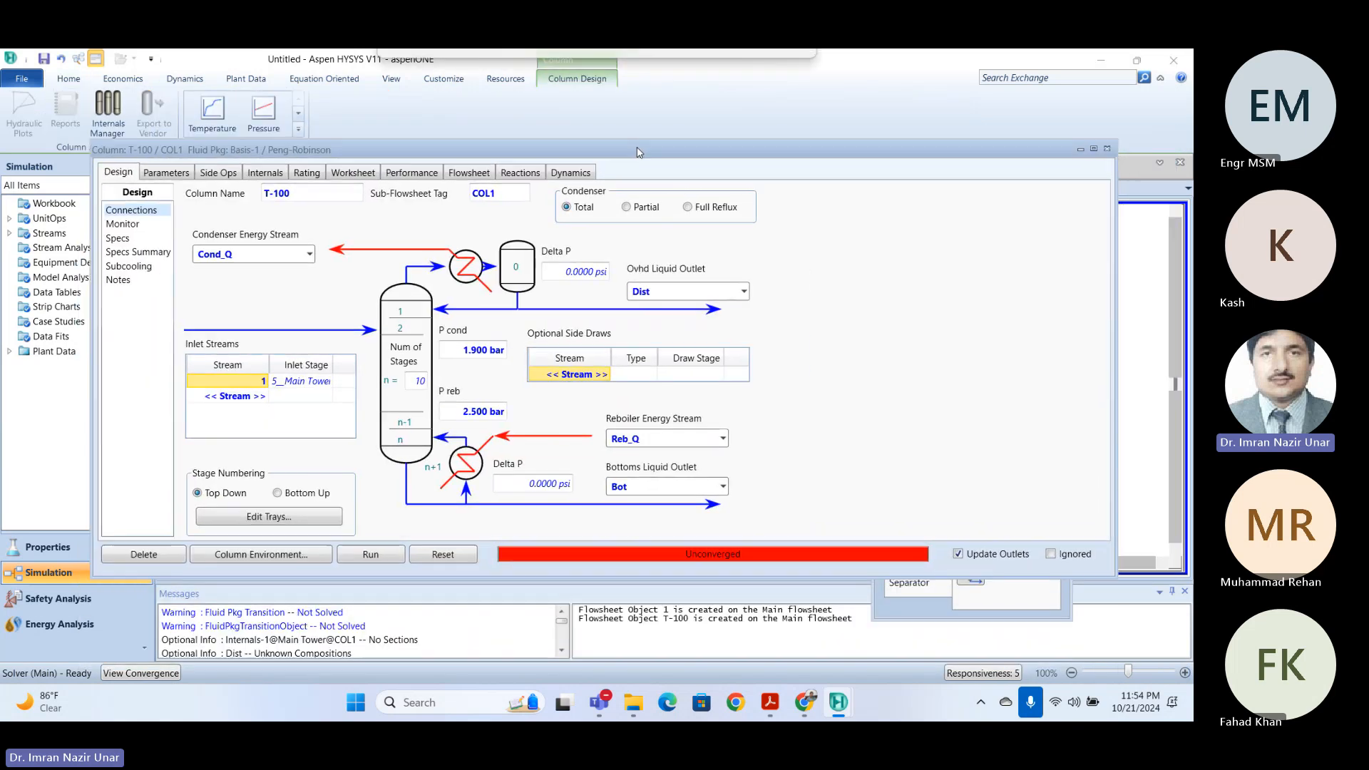
click(1117, 321)
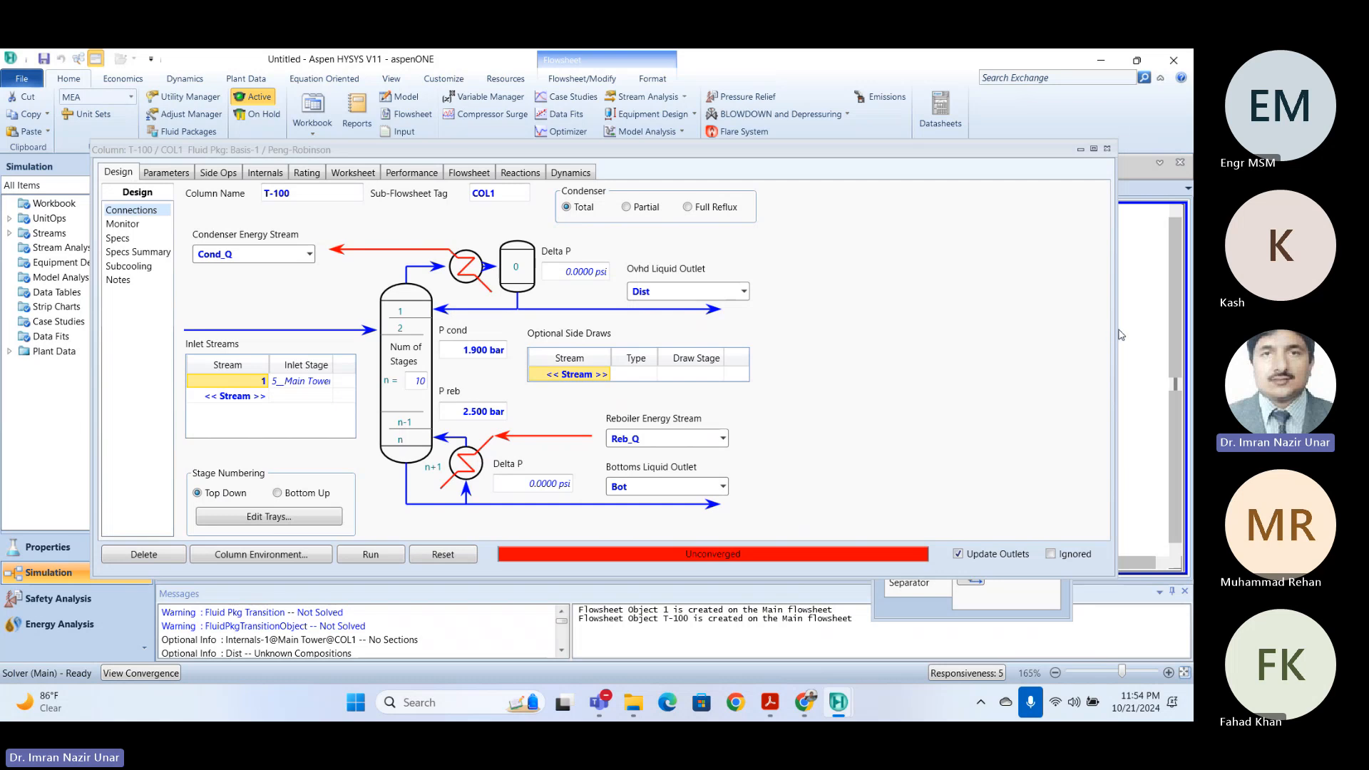
drag(1117, 330, 880, 356)
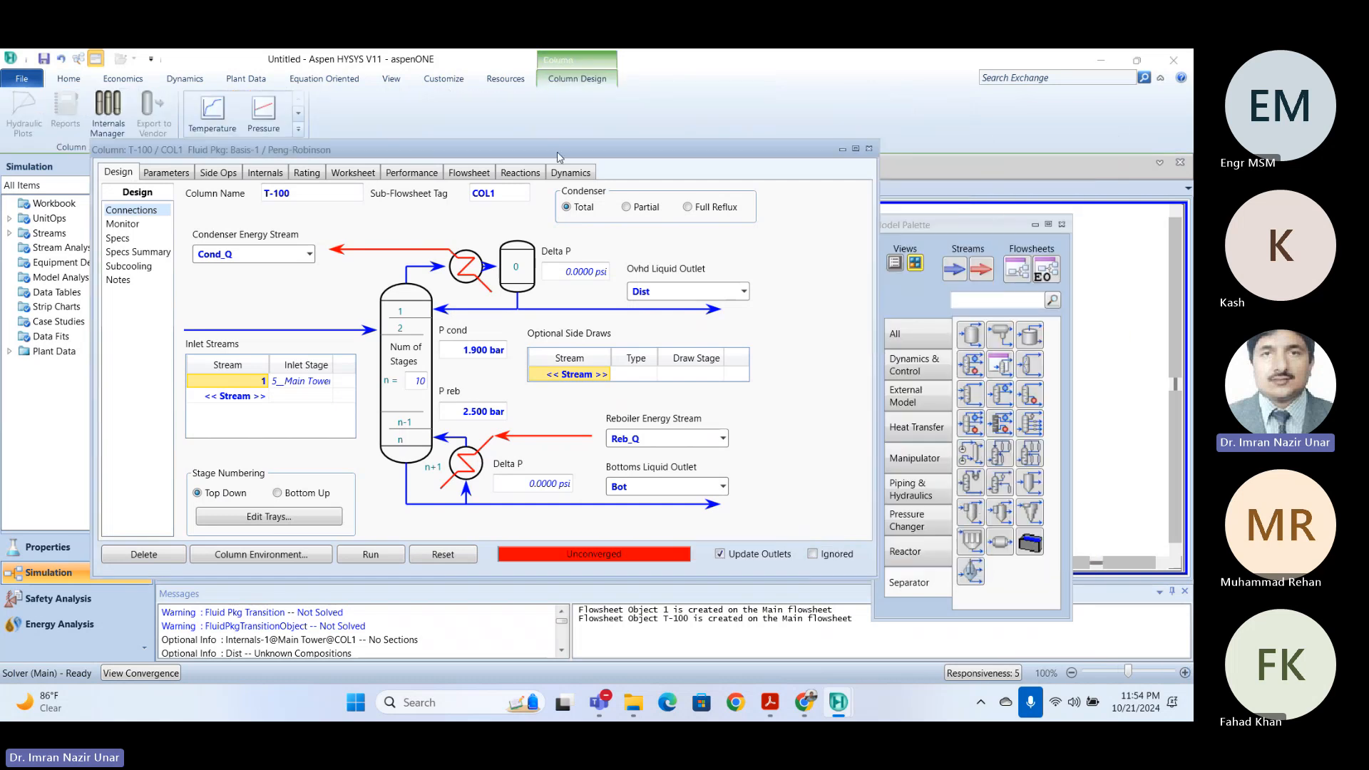
drag(559, 150, 674, 138)
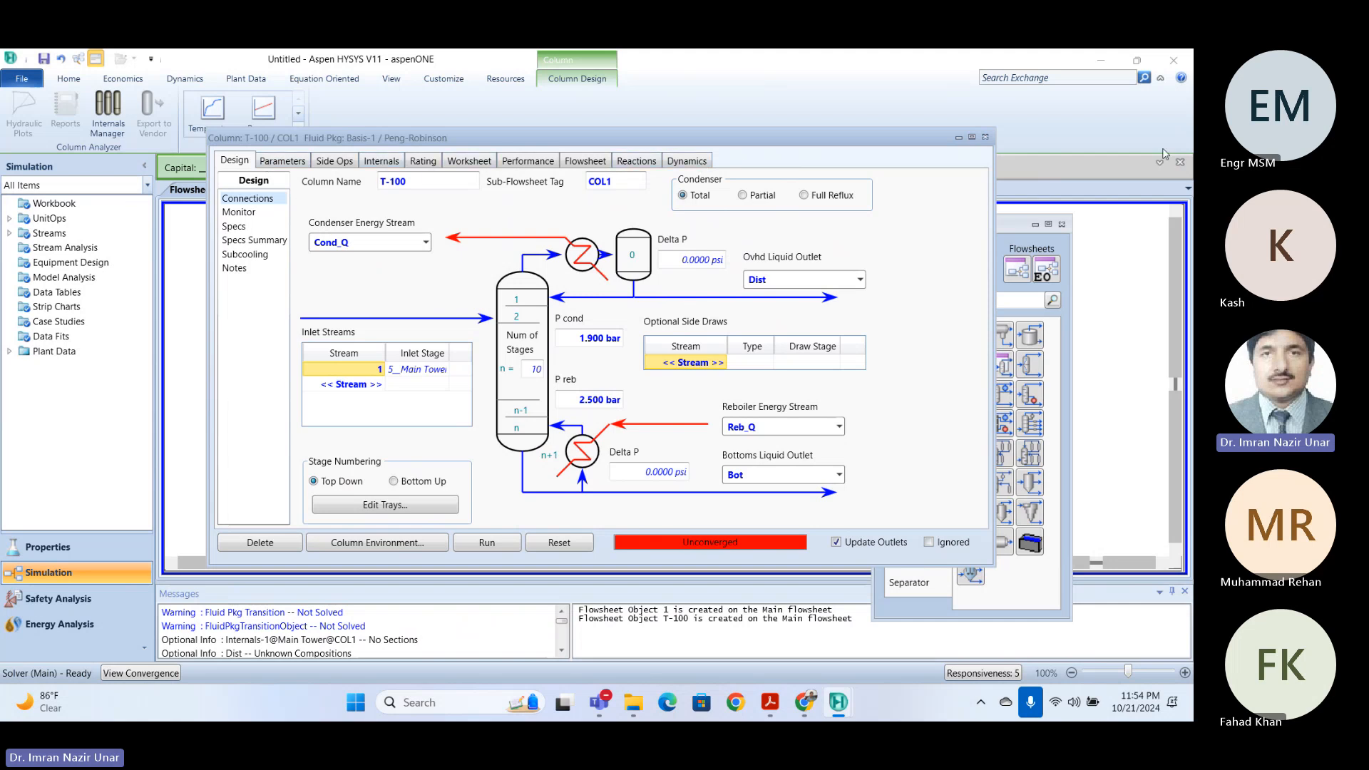
click(986, 139)
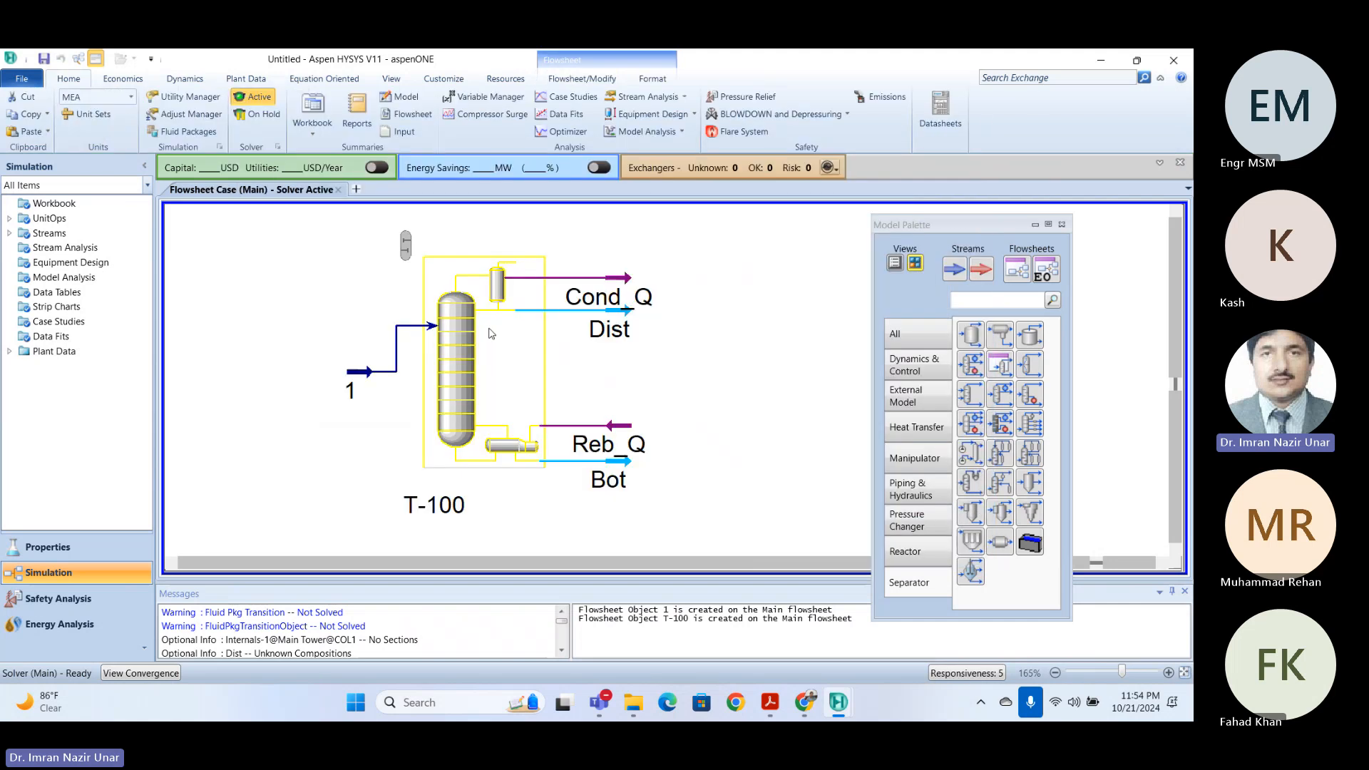
- Reopen the column's property window and review the number of stages and the condenser pressure on its connections page
double_click(449, 332)
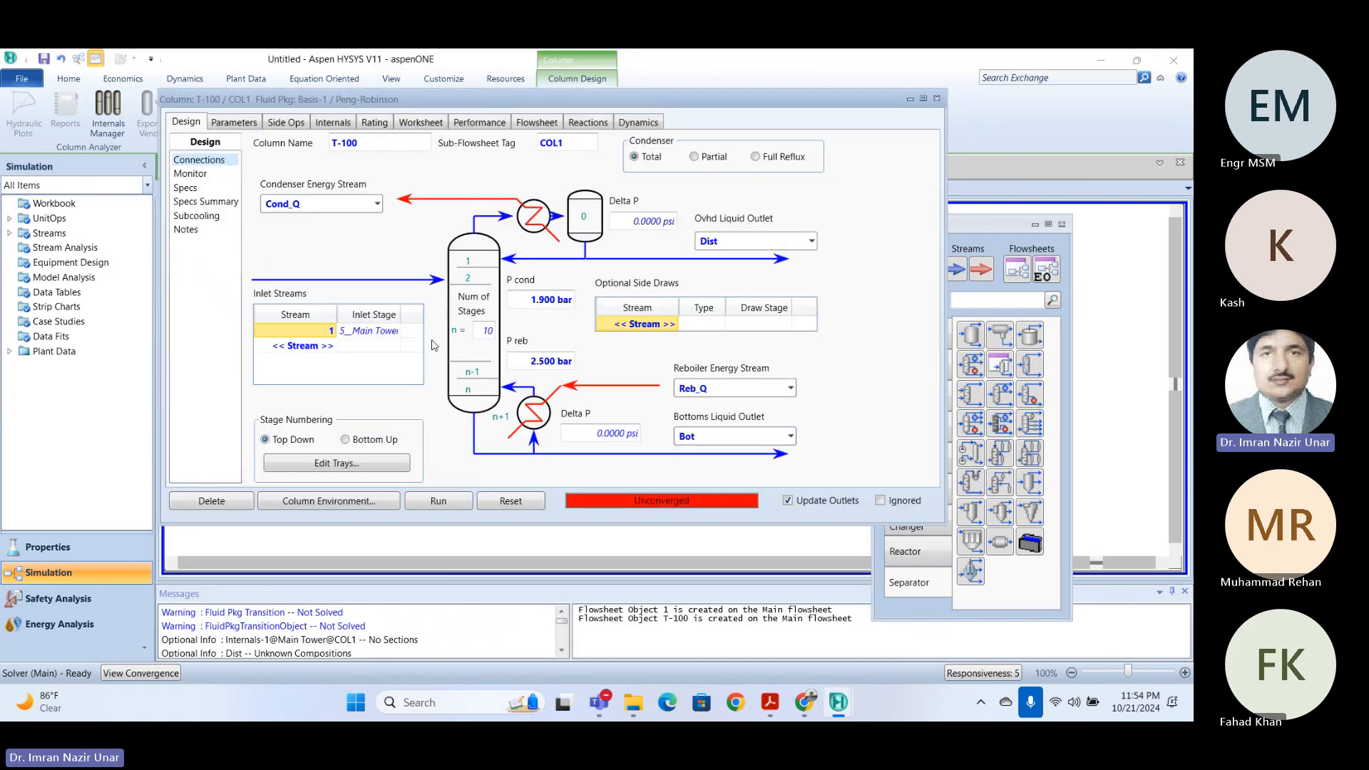
drag(513, 102, 525, 141)
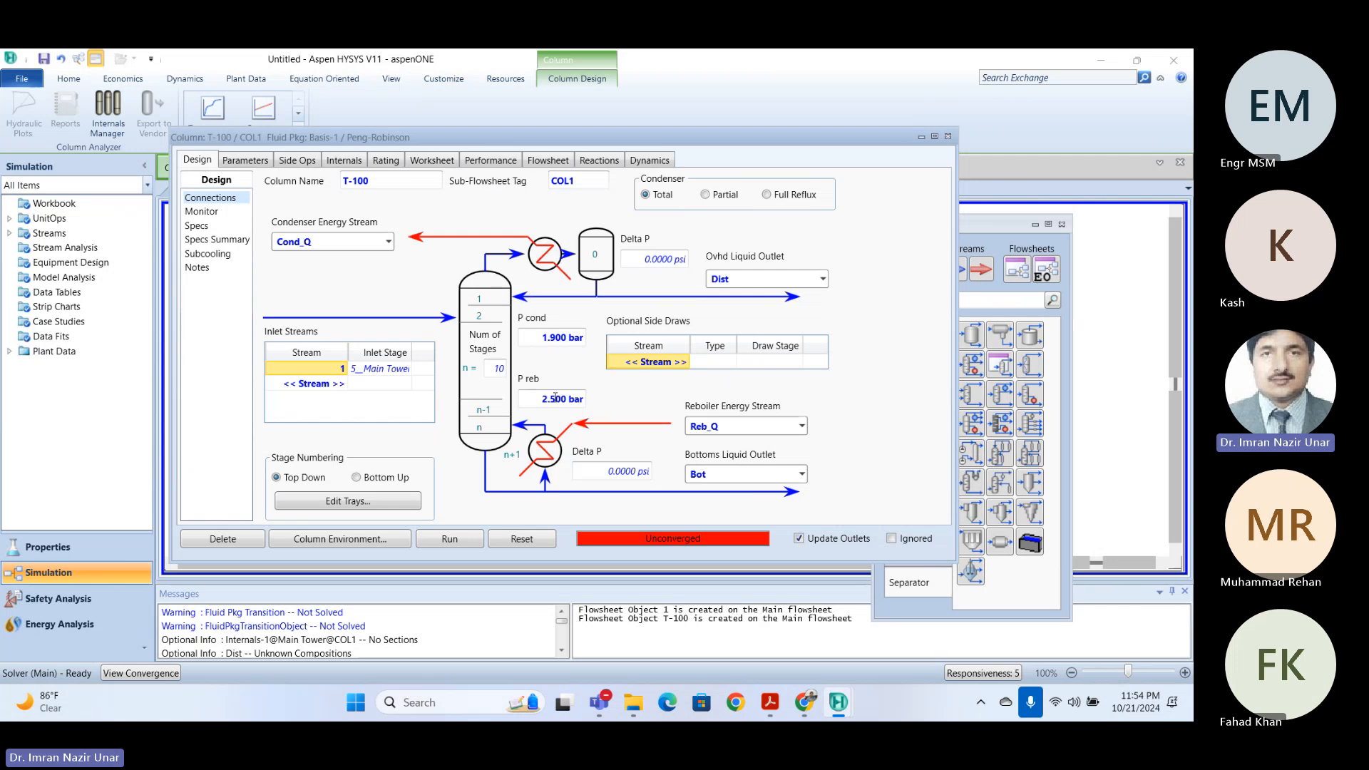
click(500, 367)
click(559, 336)
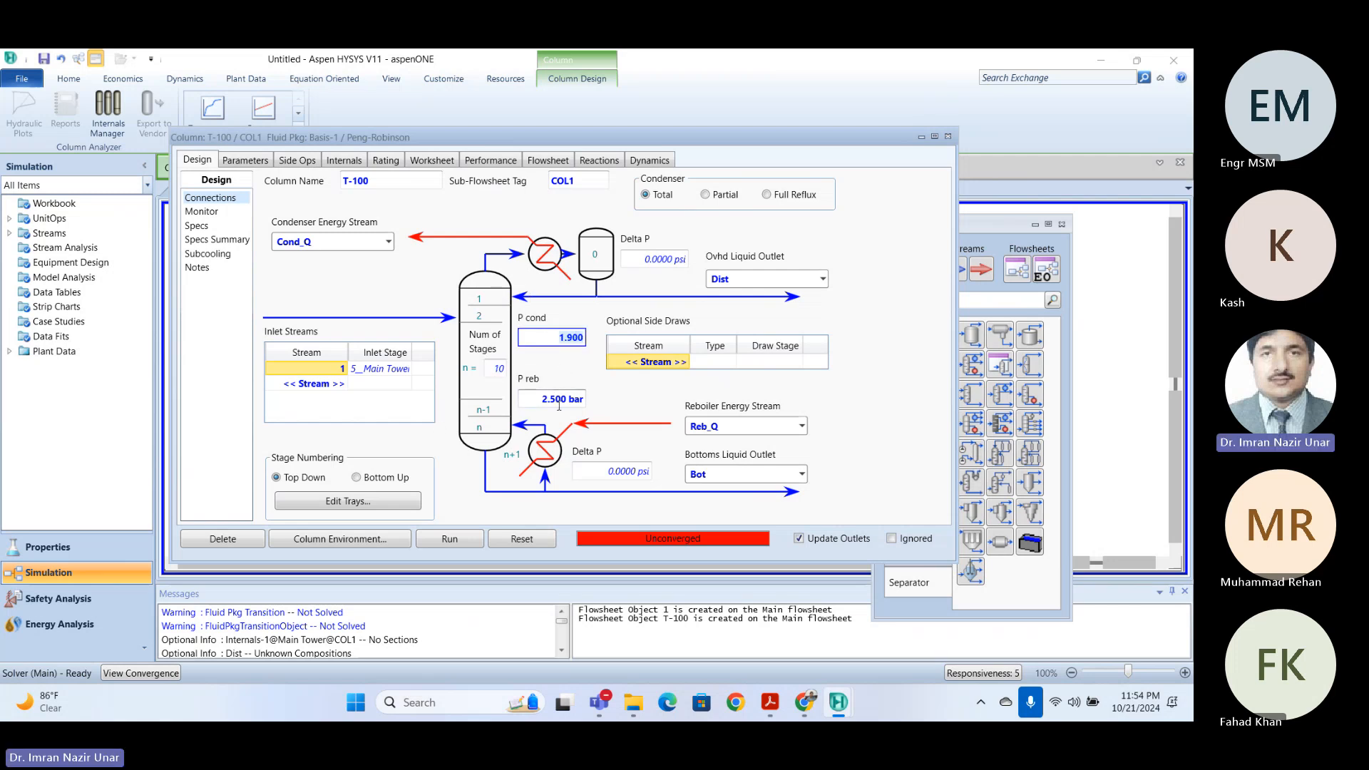
- Review the column's condenser and reboiler pressures, its list of specifications, and which specifications are active in the specs summary
click(560, 400)
click(569, 325)
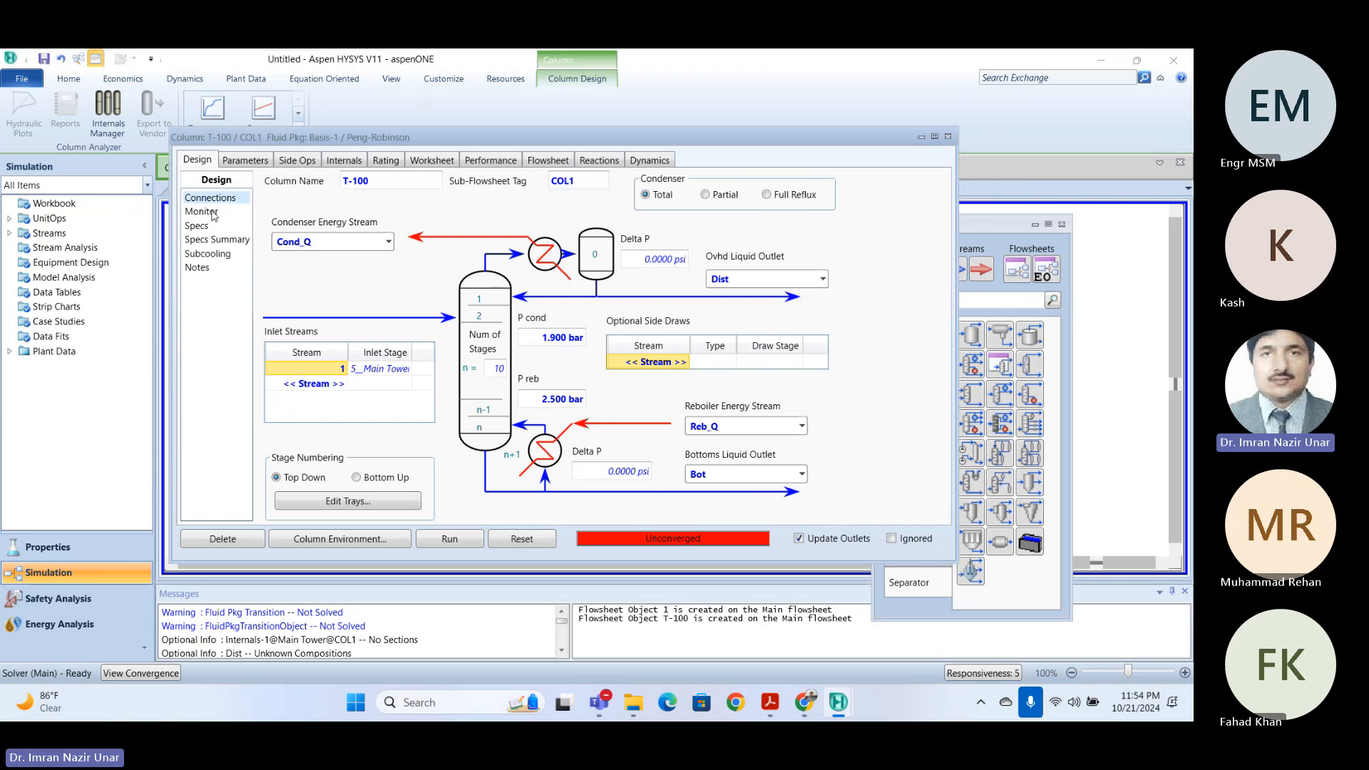
click(197, 226)
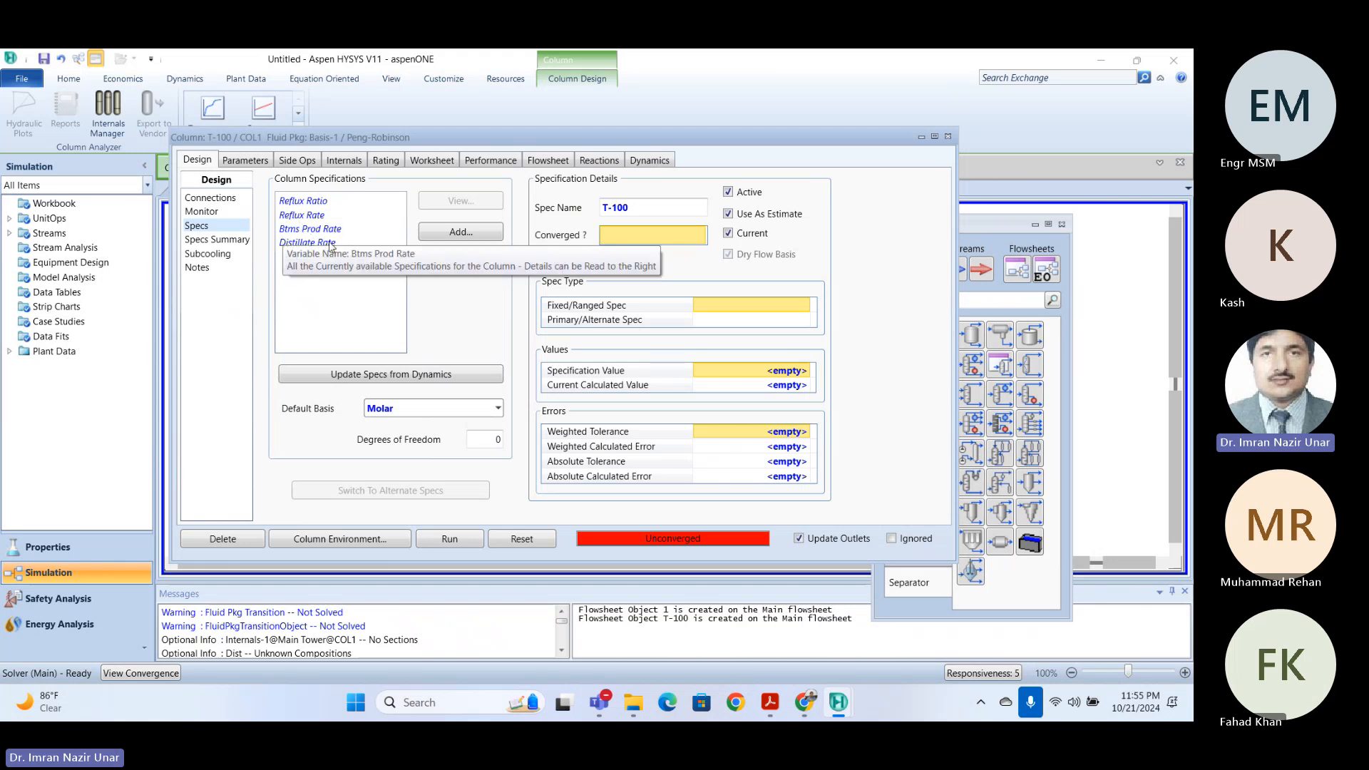
click(203, 241)
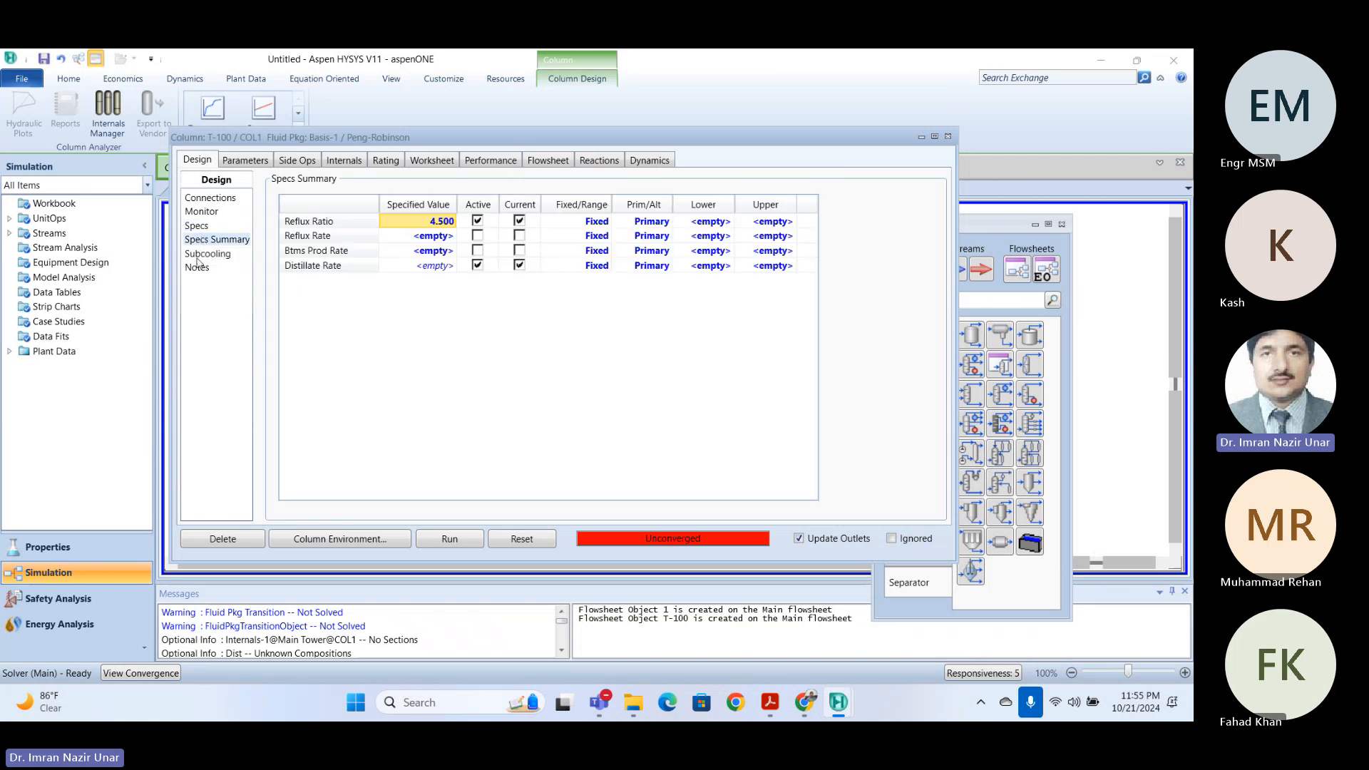
click(201, 227)
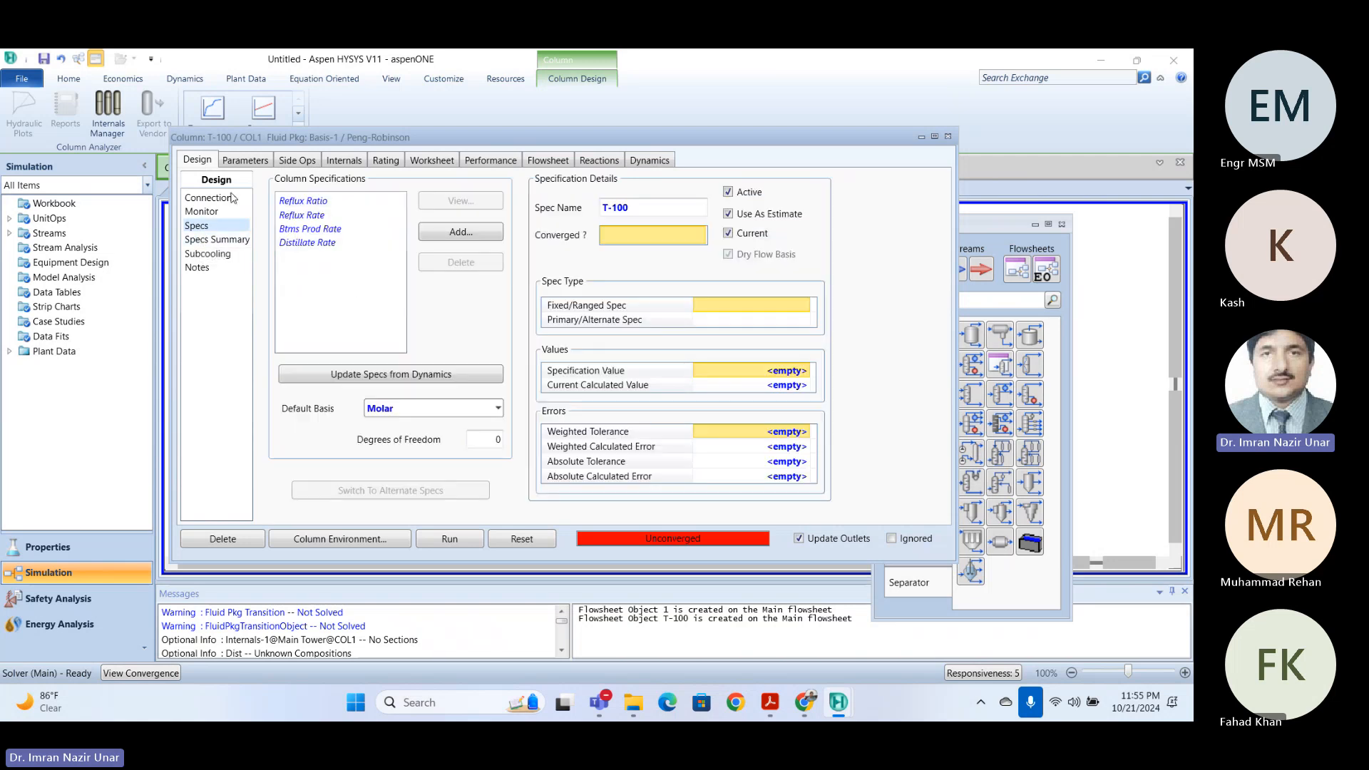
click(212, 253)
click(214, 242)
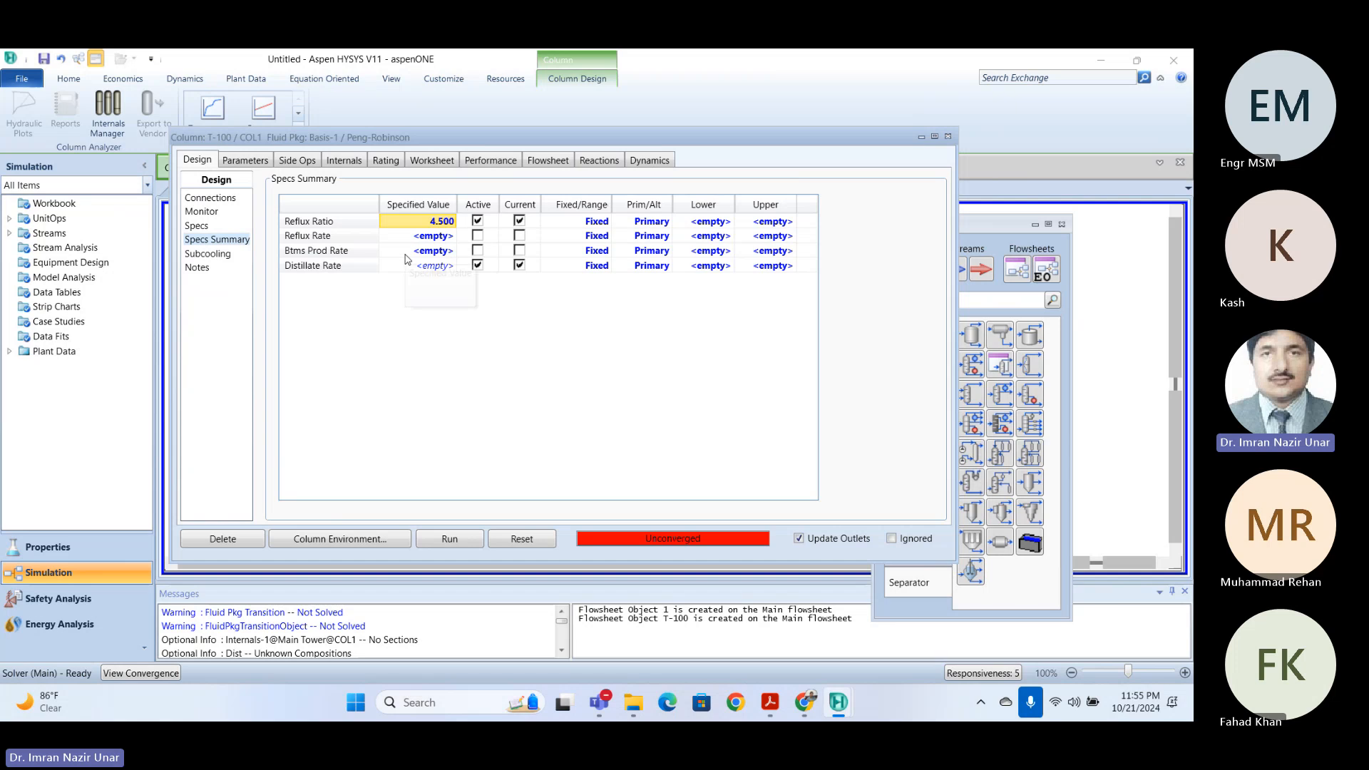
click(212, 226)
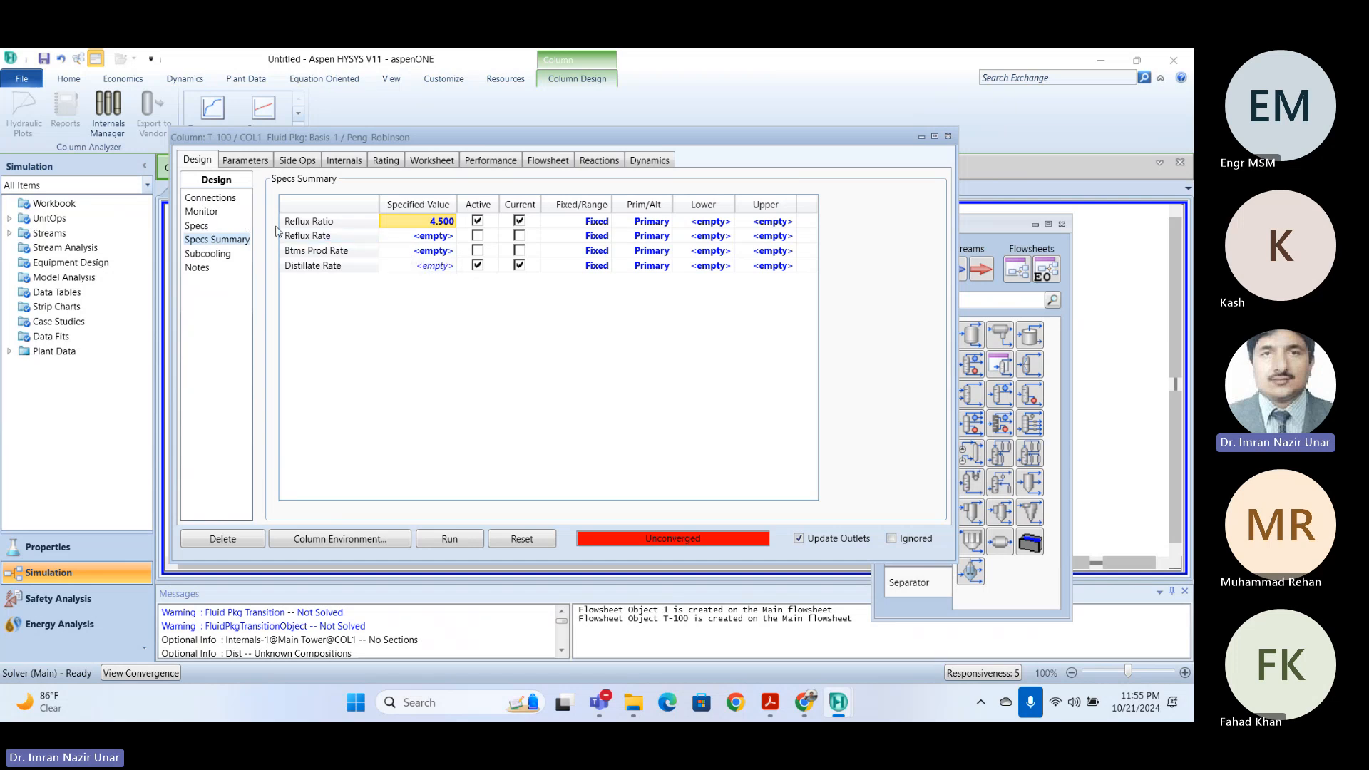
click(201, 242)
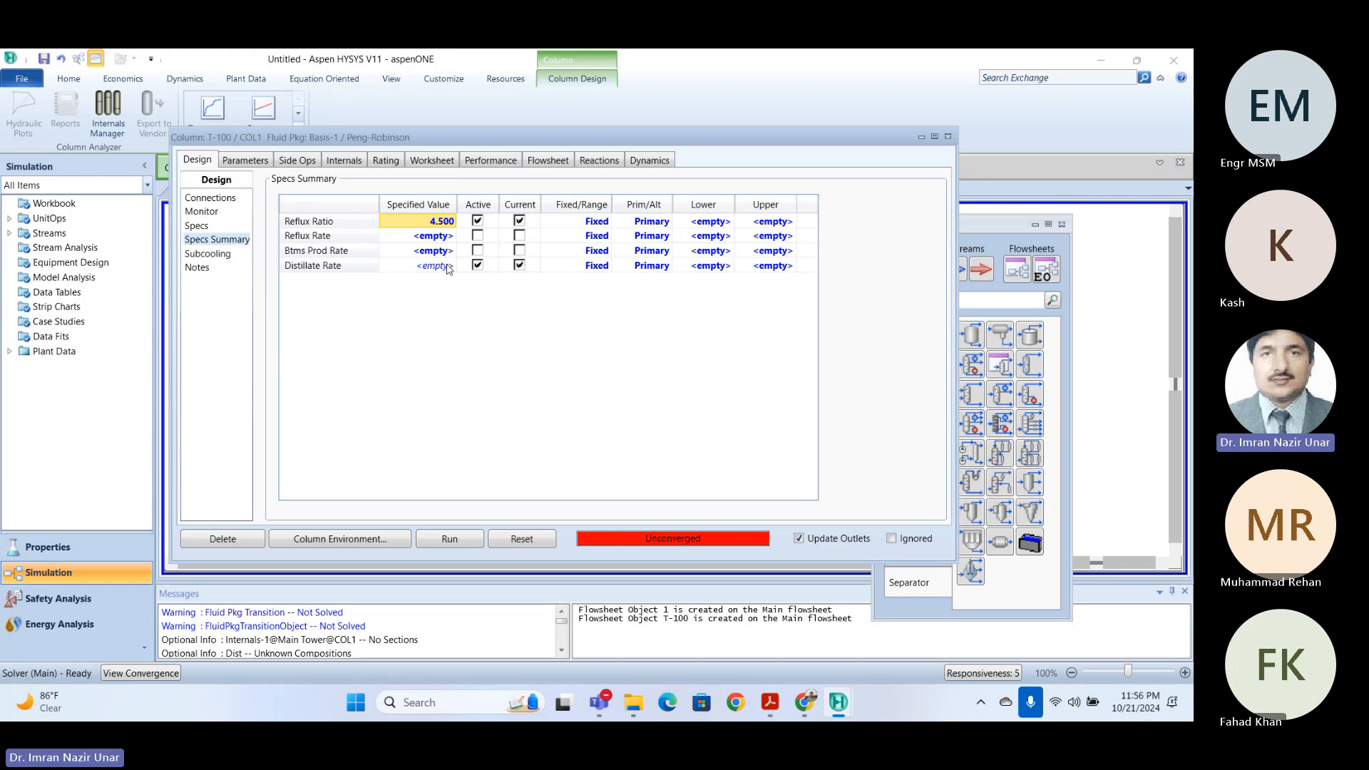
click(318, 236)
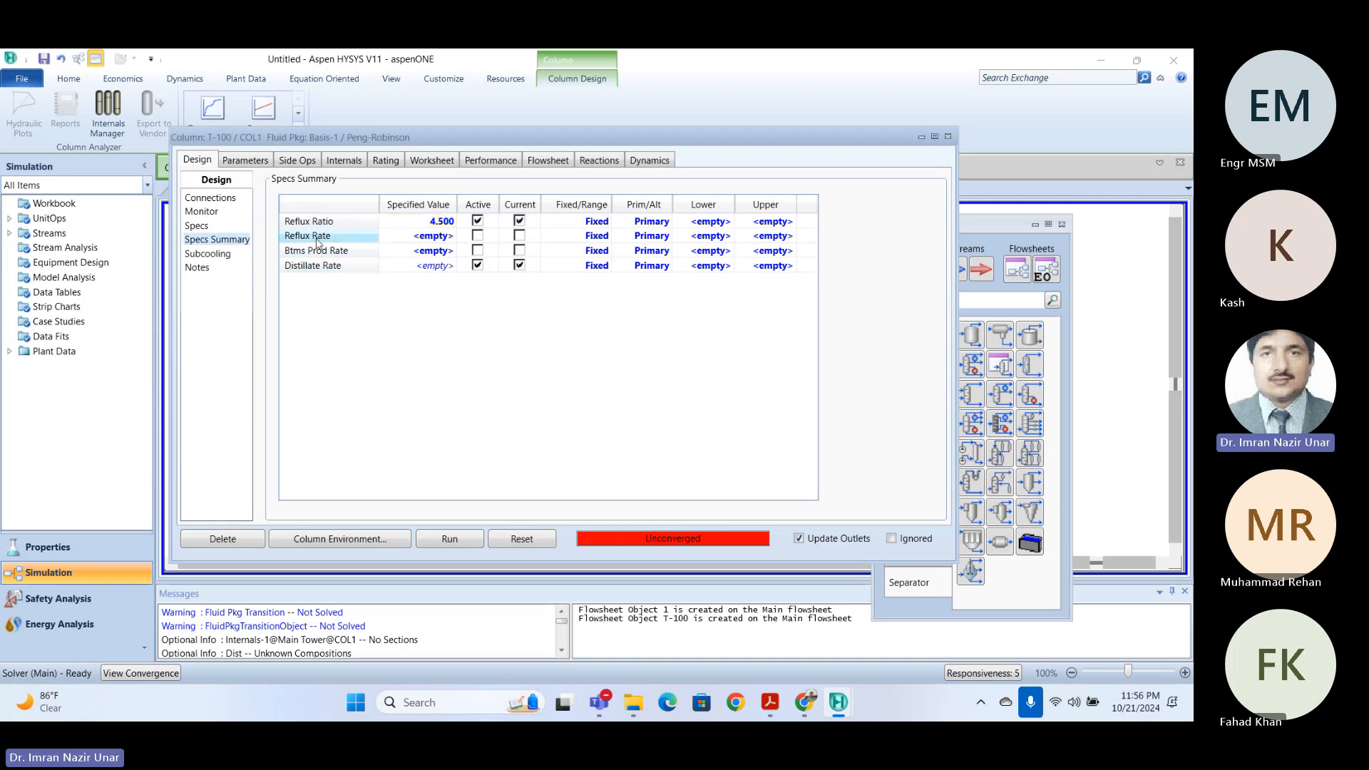
- Delete the Reflux Rate, Btms Prod Rate and Distillate Rate specifications from the column, and check the specs summary
click(200, 227)
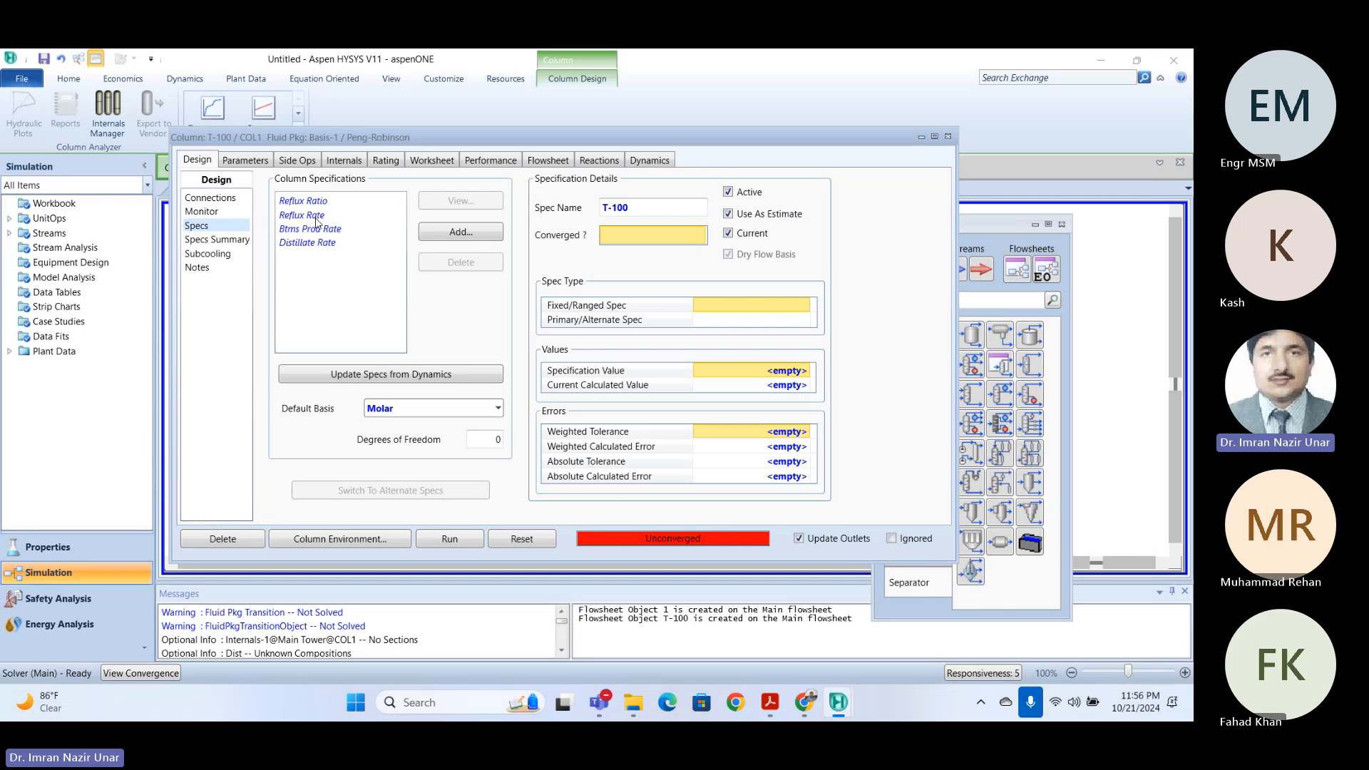
click(315, 216)
click(468, 264)
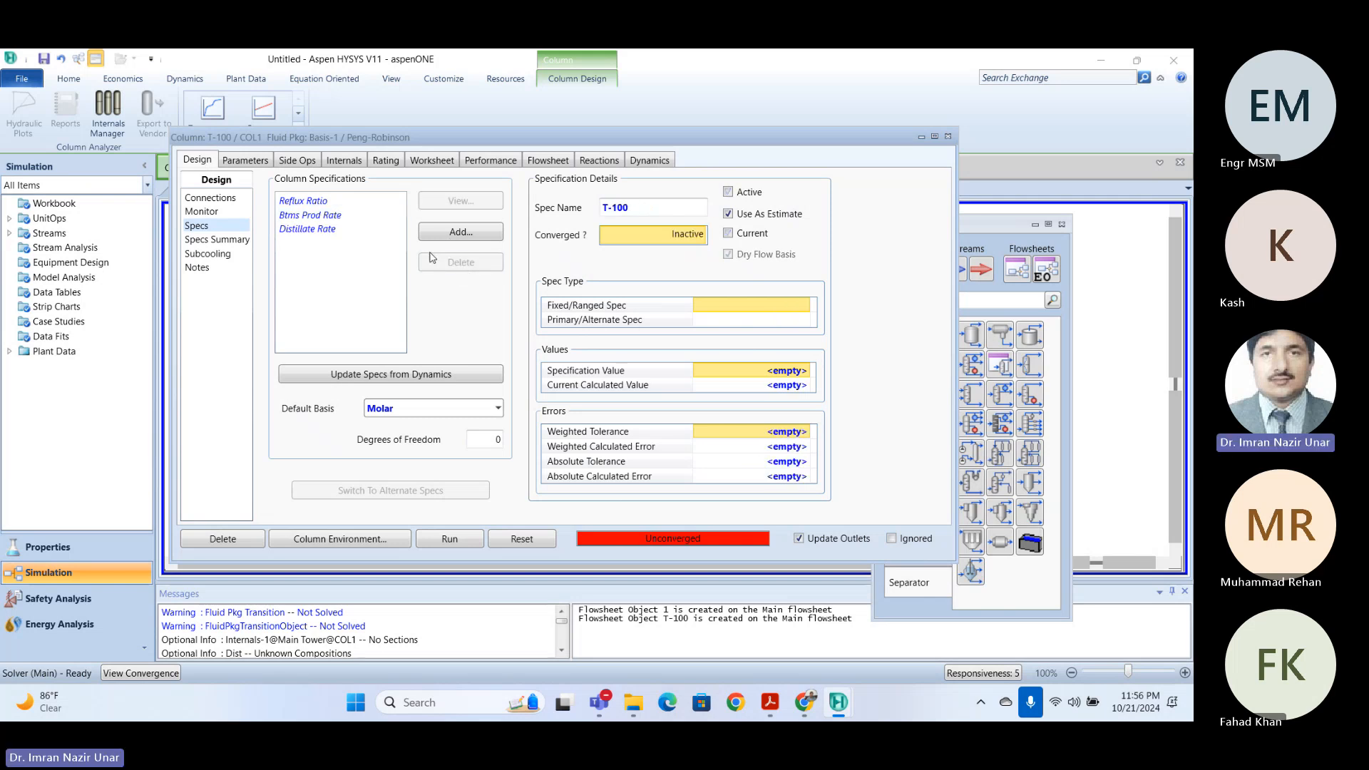
click(440, 266)
click(442, 264)
click(231, 243)
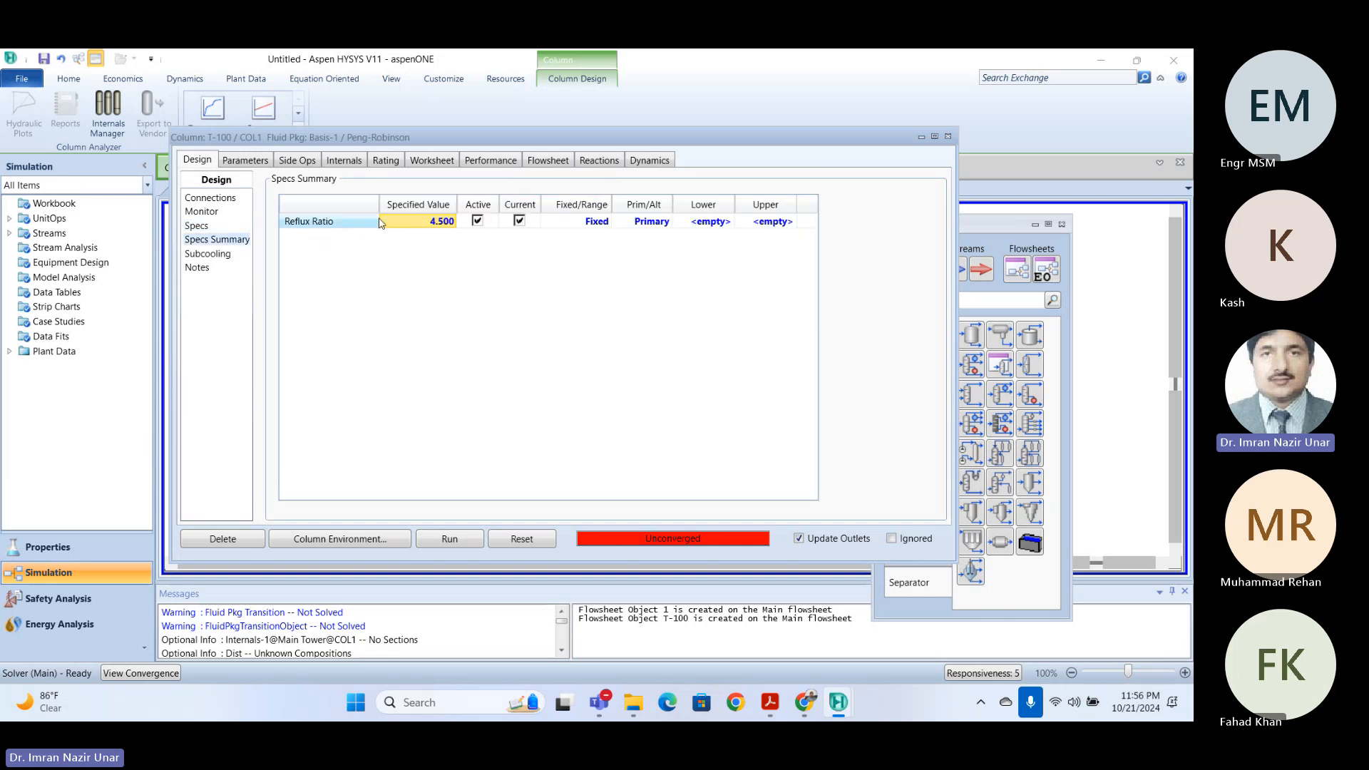
- Add a Column Component Fraction specification to the column and place its window over the column specifications
click(197, 226)
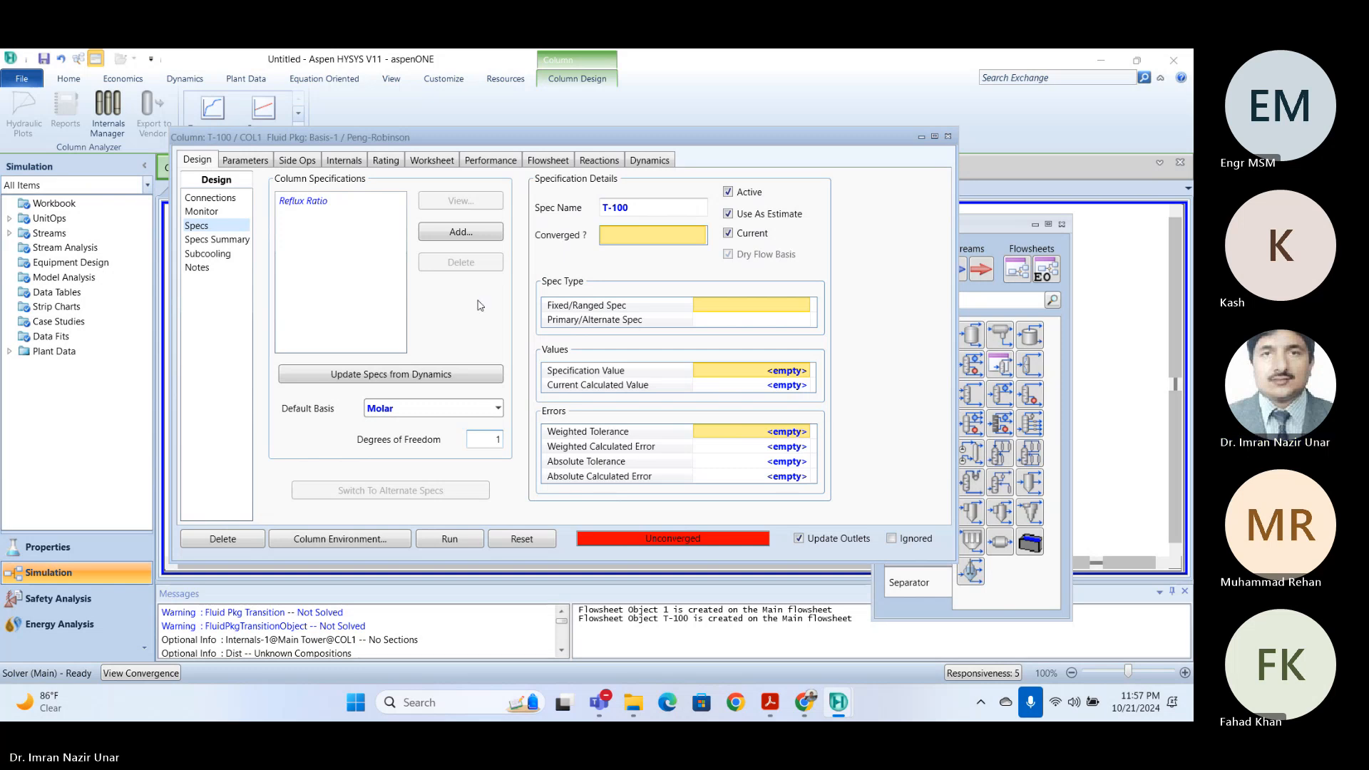
click(472, 232)
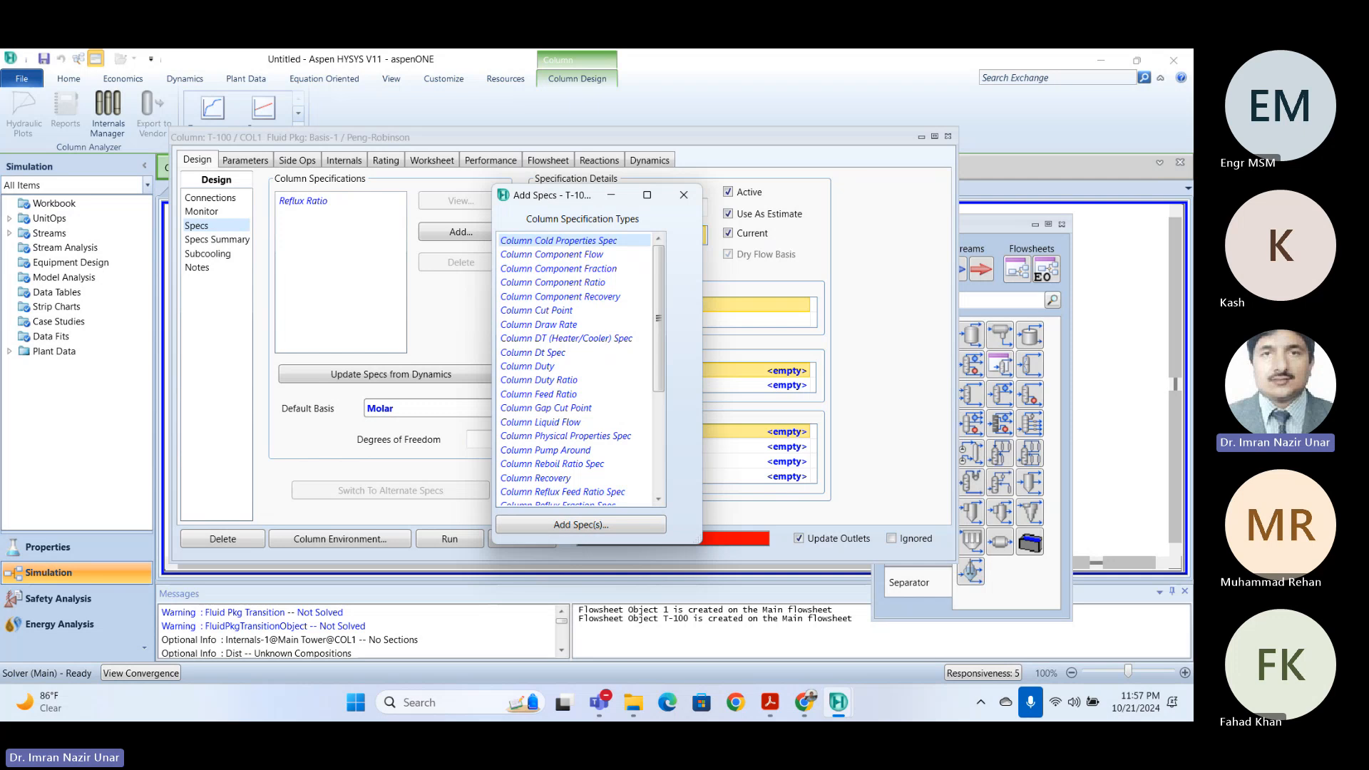
drag(564, 195, 568, 178)
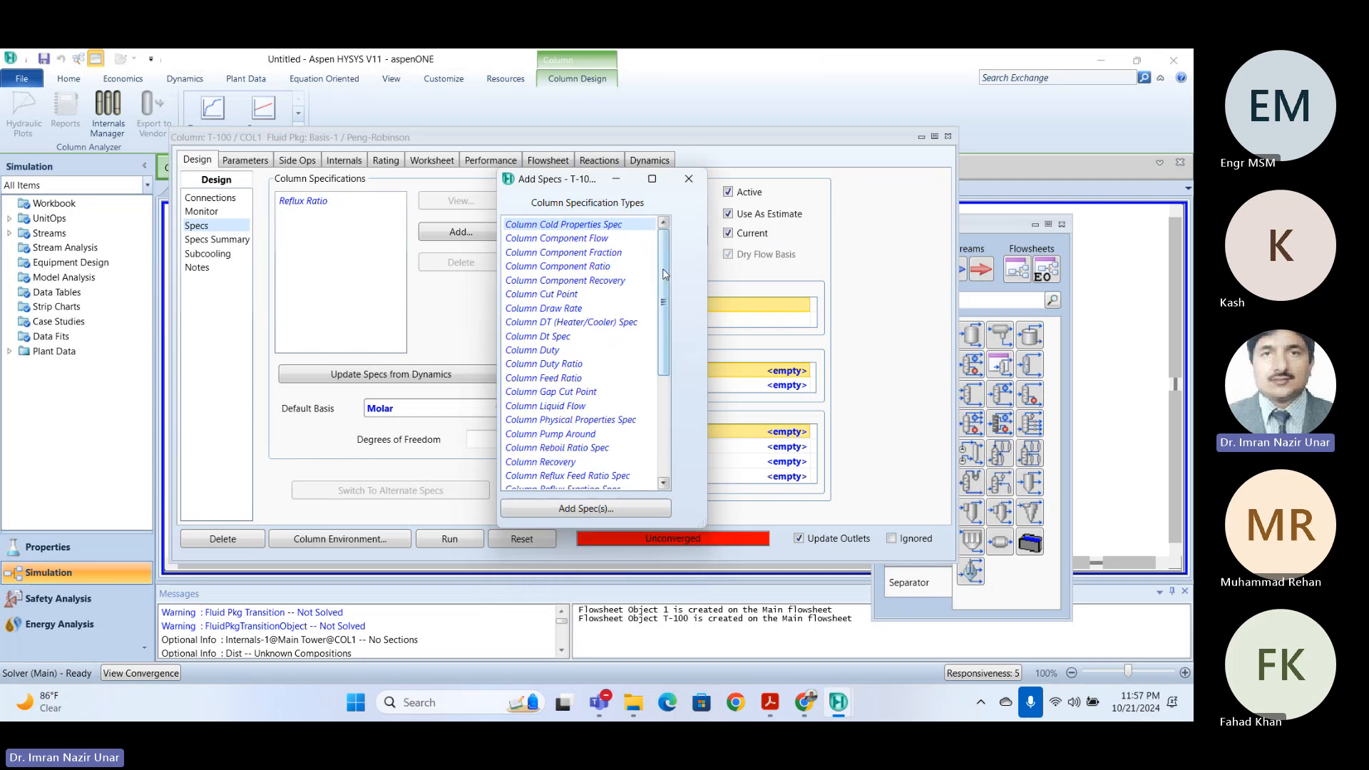
click(591, 255)
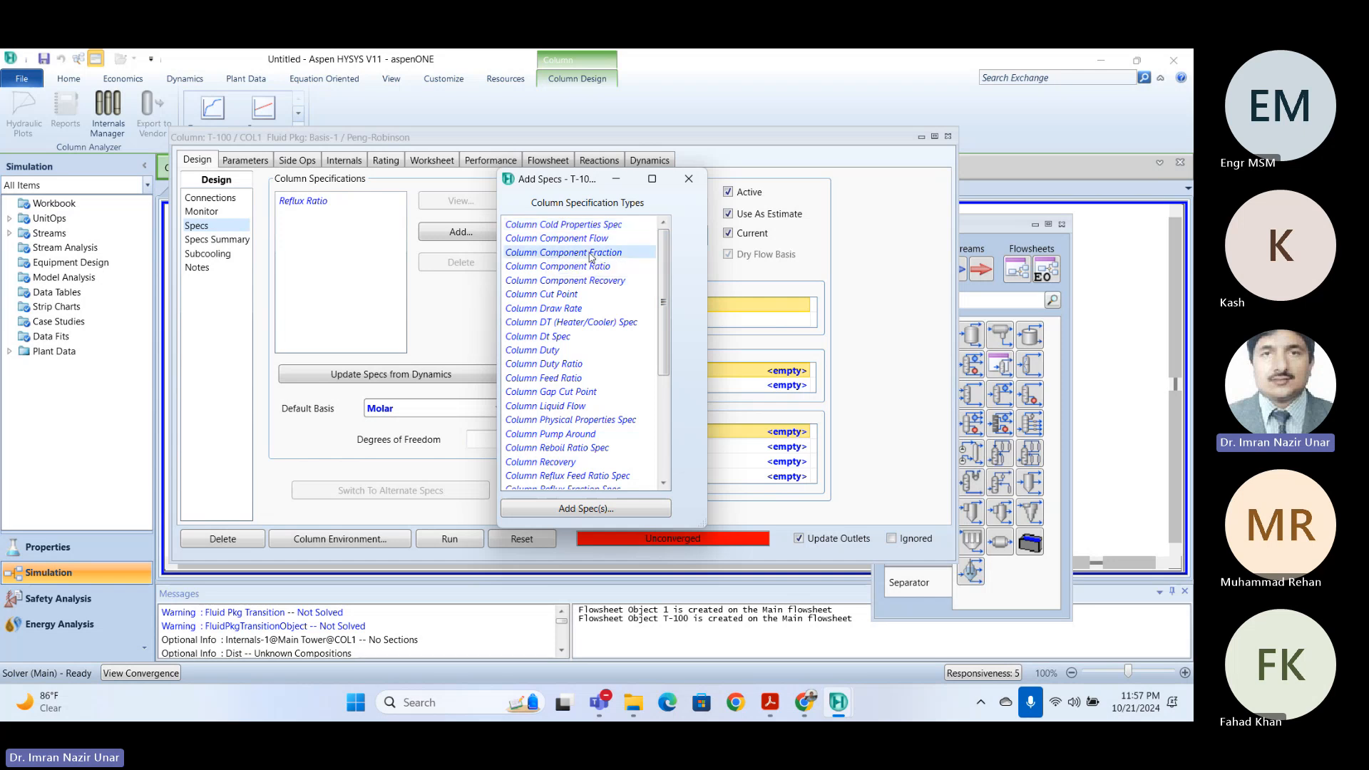
click(577, 509)
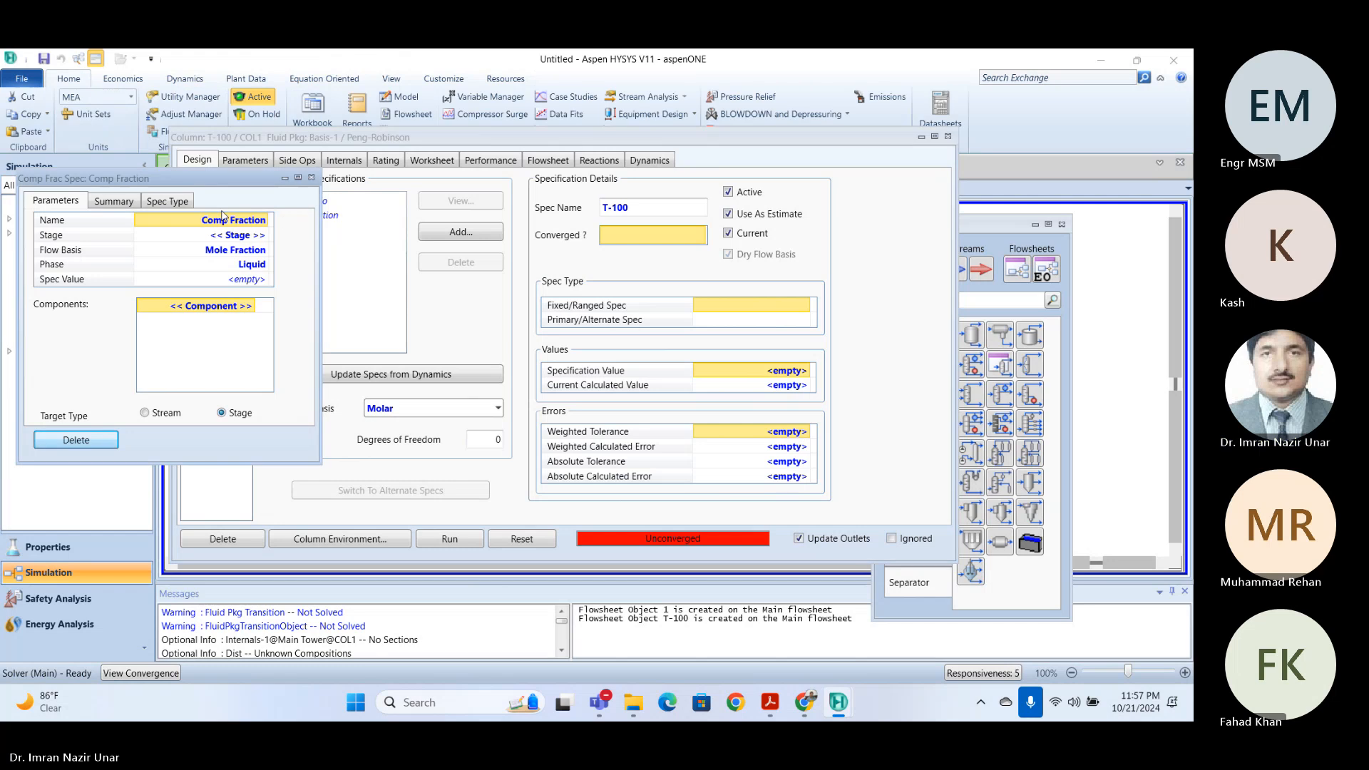
drag(217, 180, 420, 189)
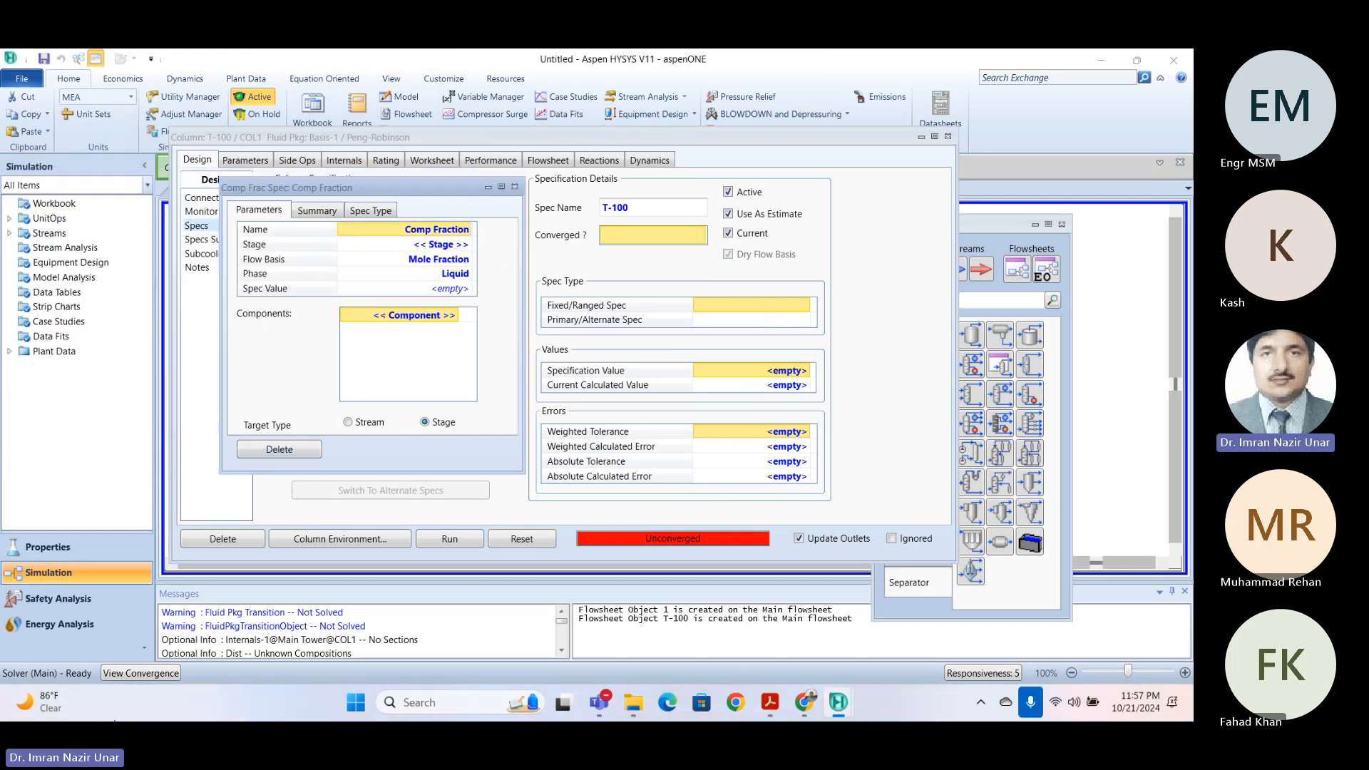
- Name the new component fraction specification "Benzene Frac in D"
text(Benzene)
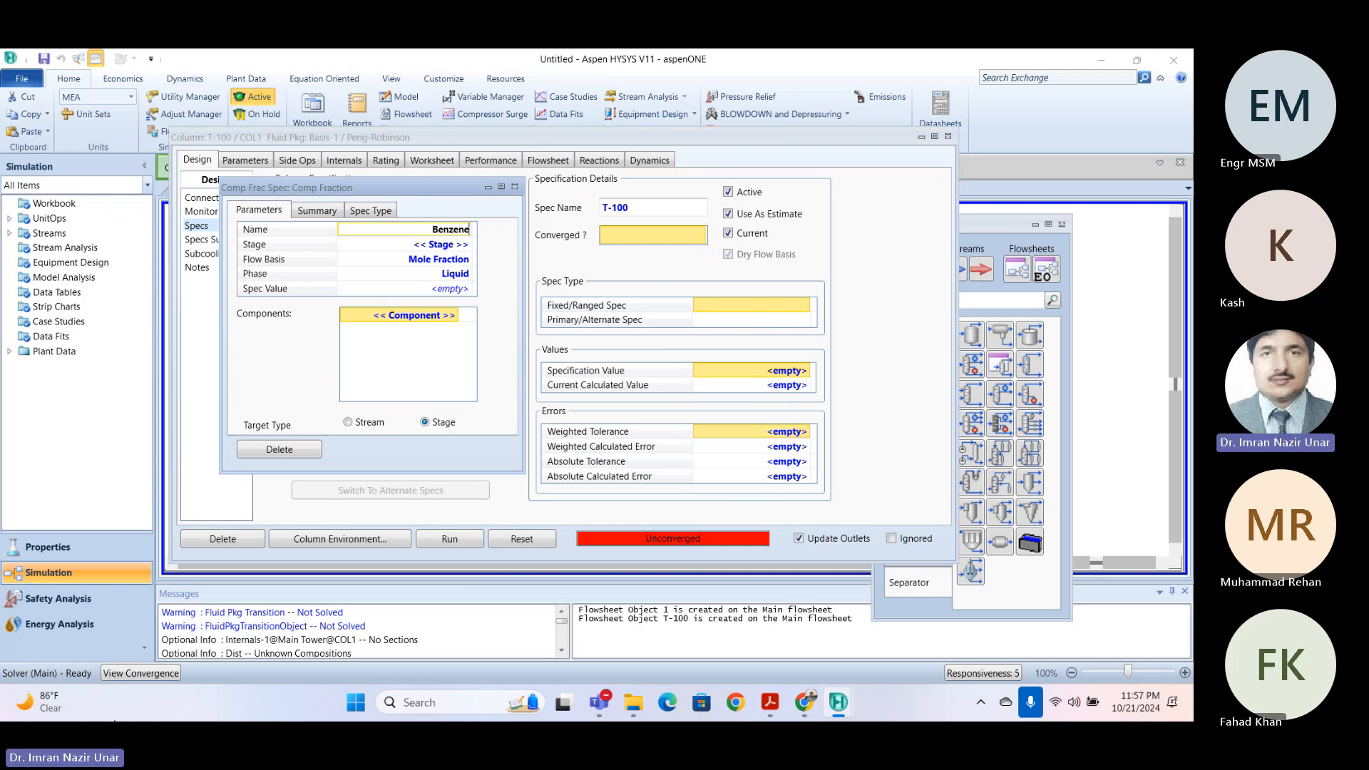
key(BackSpace)
key(BackSpace)
key(BackSpace)
key(BackSpace)
key(BackSpace)
key(BackSpace)
key(BackSpace)
text(Benzene Frac in D)
click(349, 423)
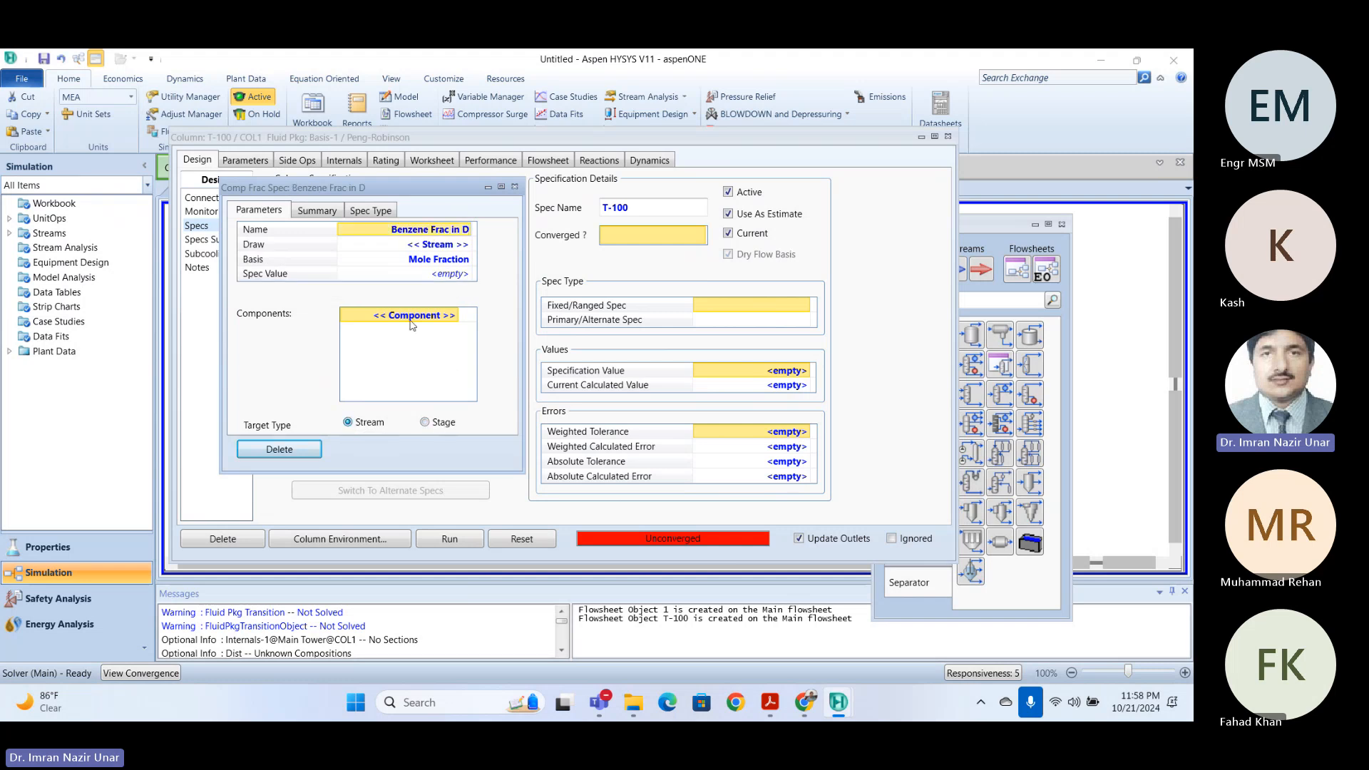
click(467, 244)
click(467, 244)
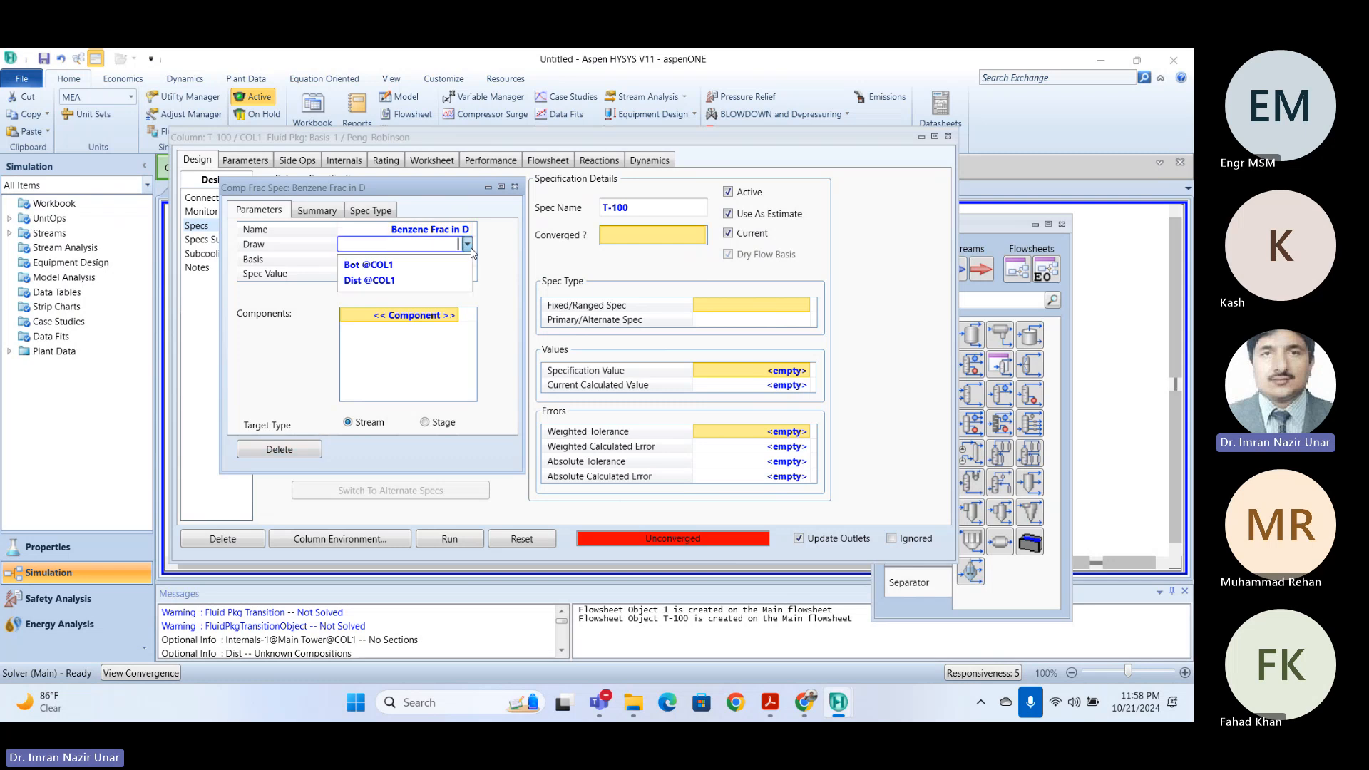
click(369, 281)
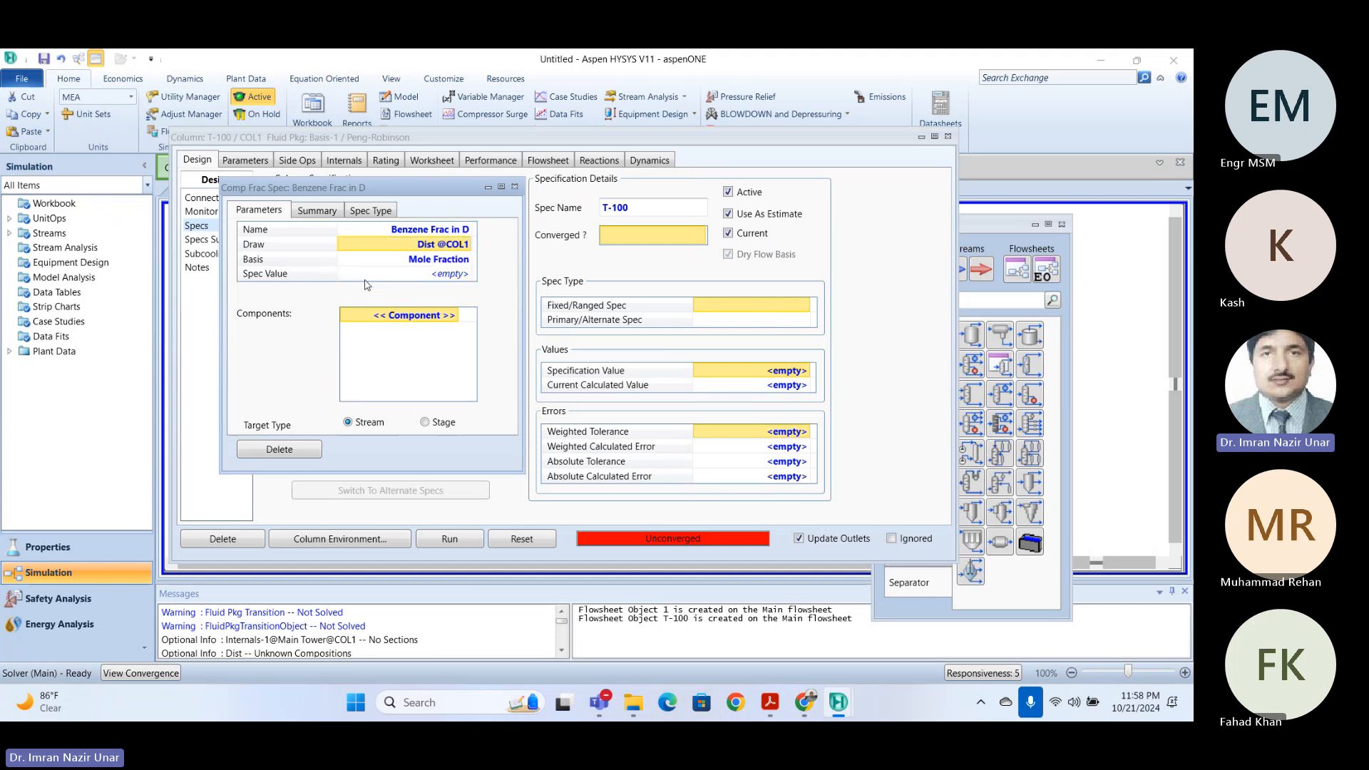
click(468, 260)
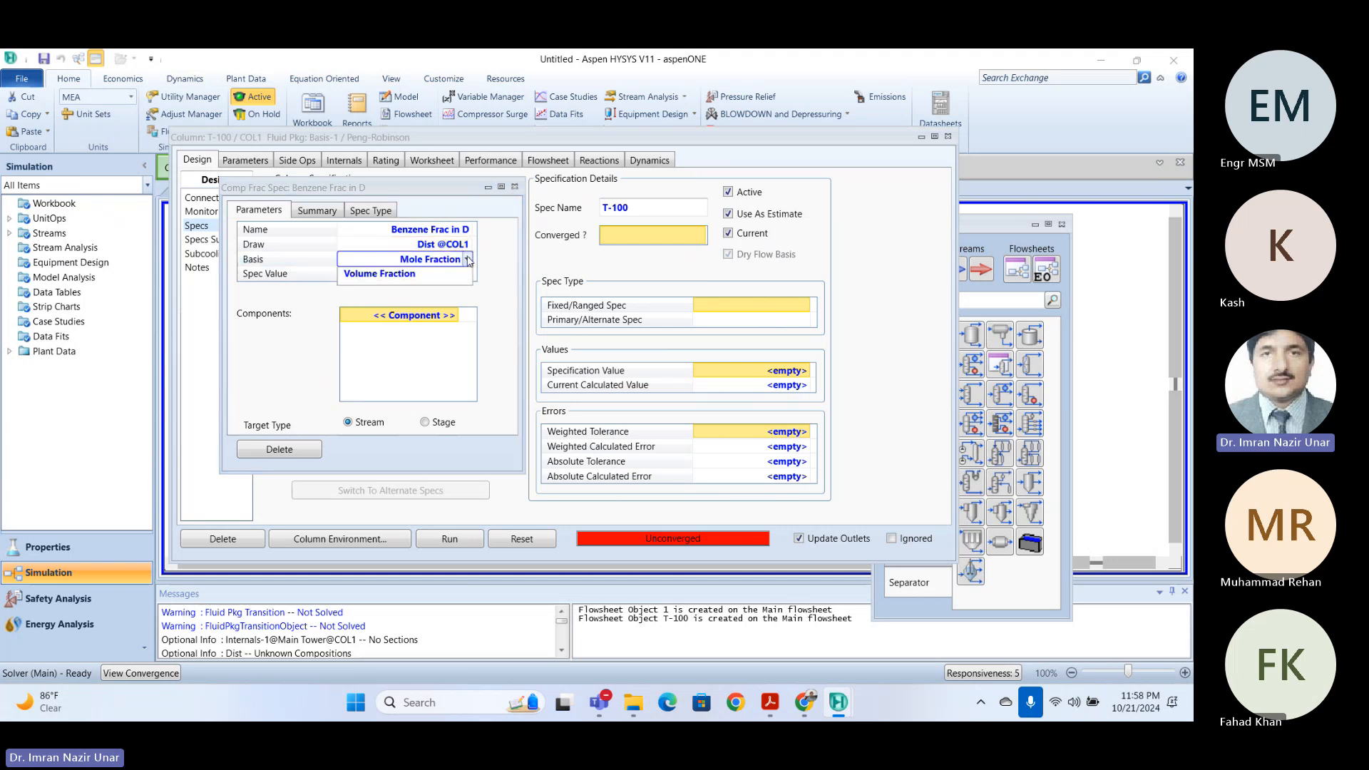
click(465, 260)
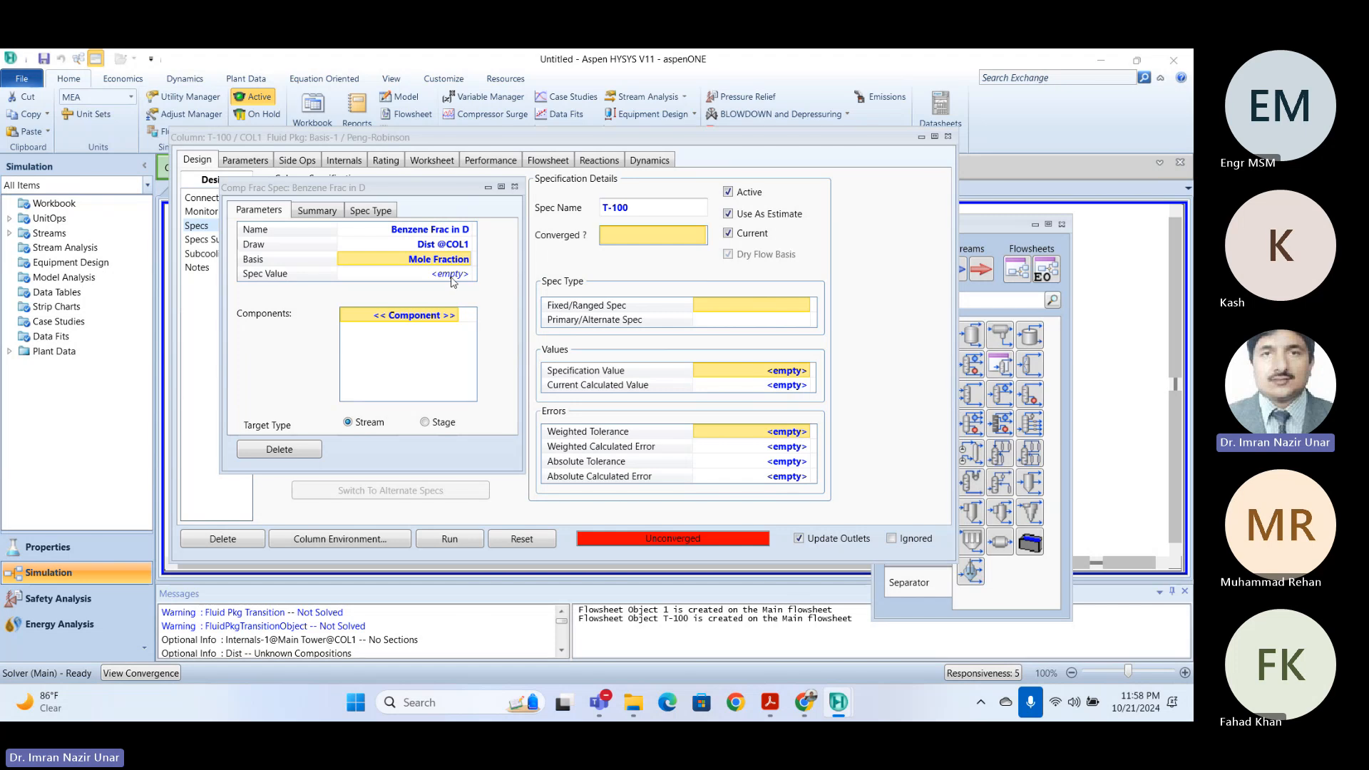
- Assign Benzene as the specification's component, set the spec value to 0.97, and close the specification window
click(449, 318)
click(462, 316)
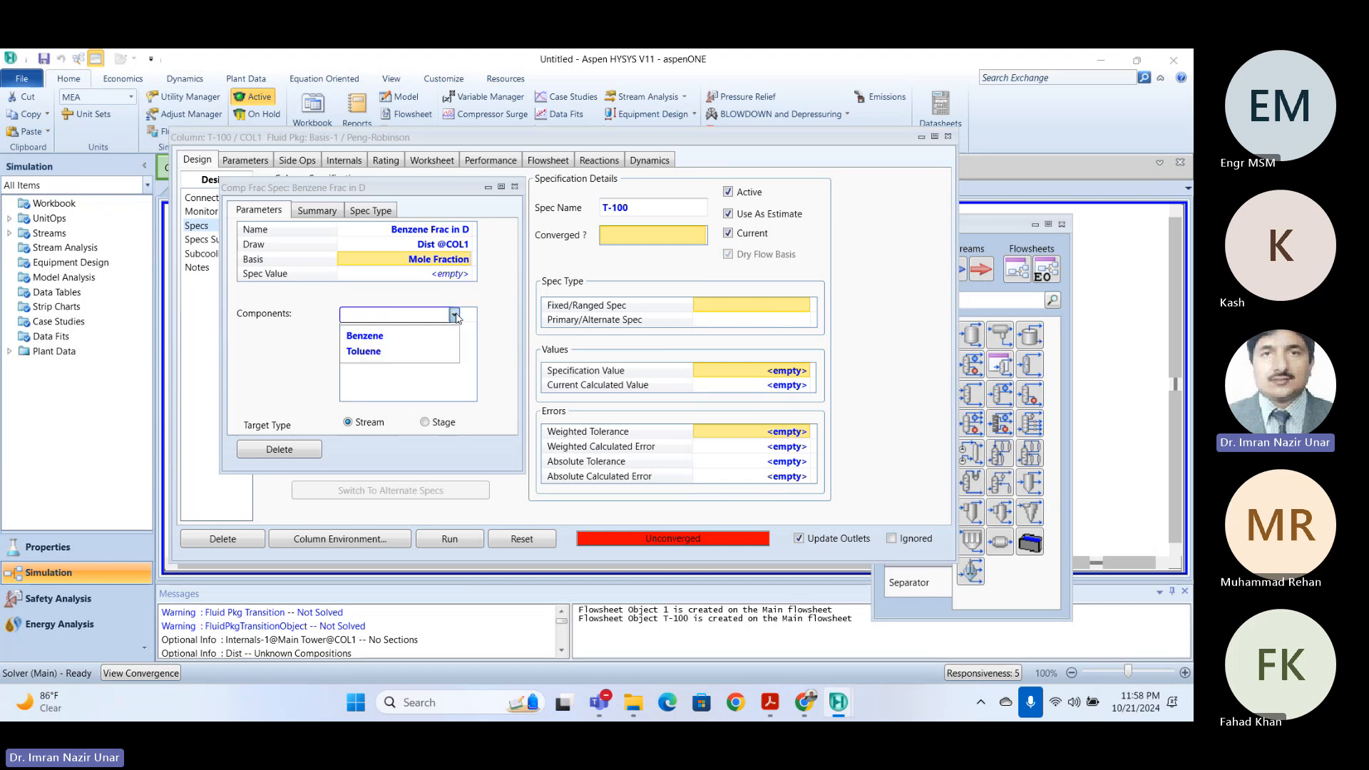
click(397, 335)
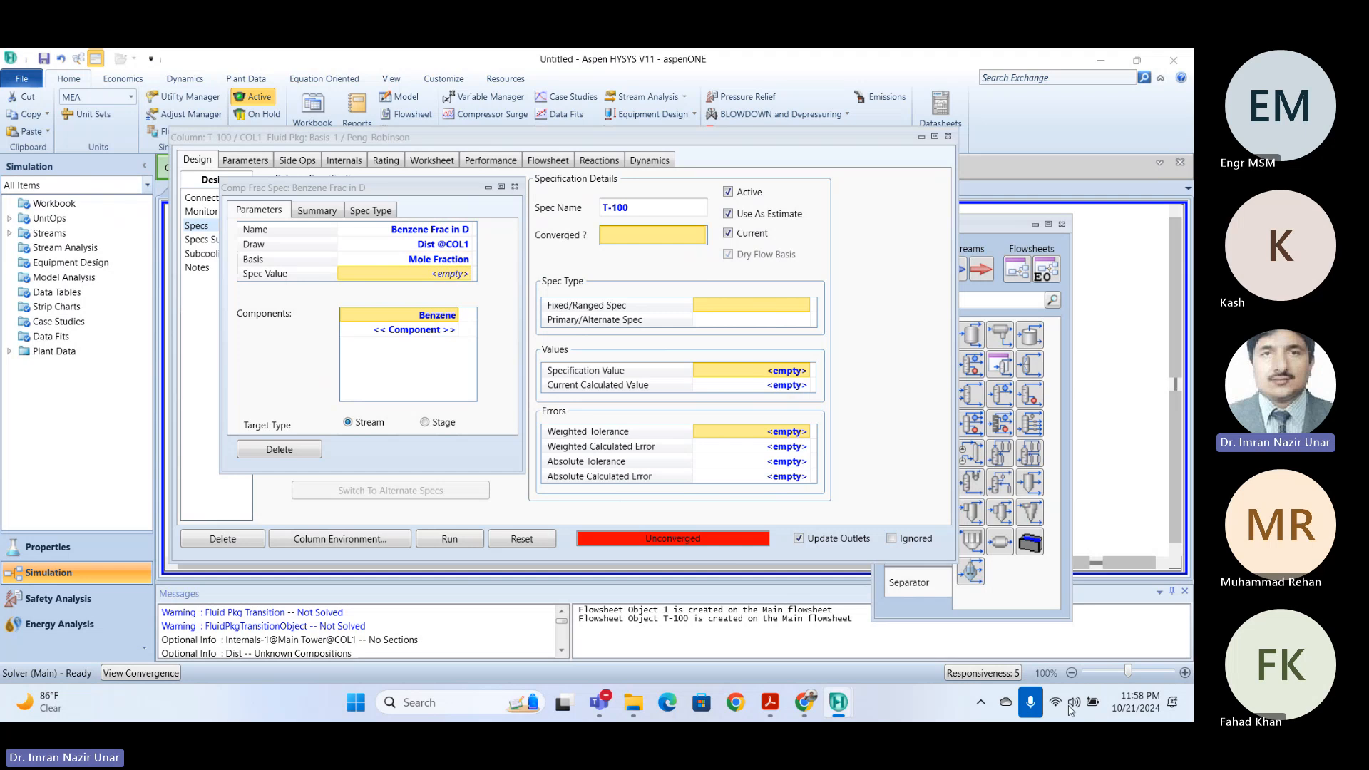
text(0.97)
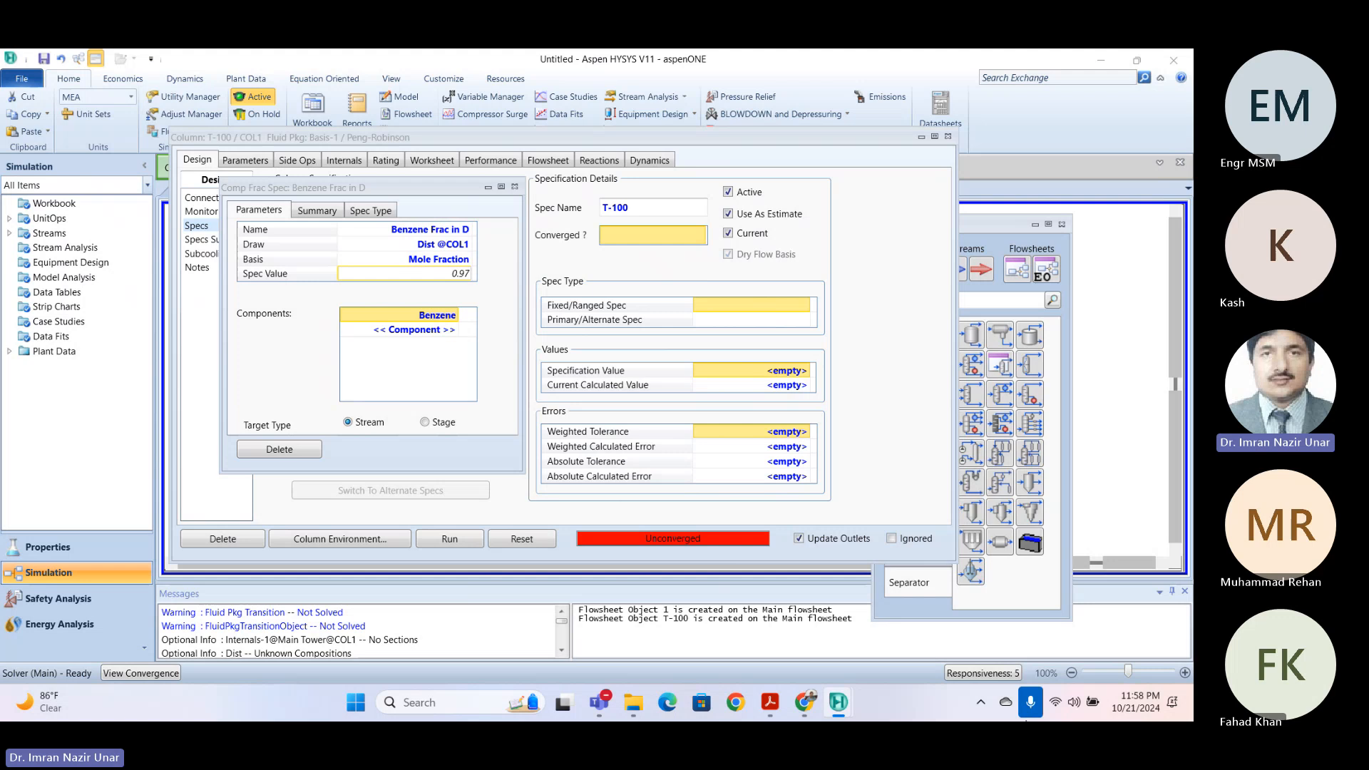
key(Return)
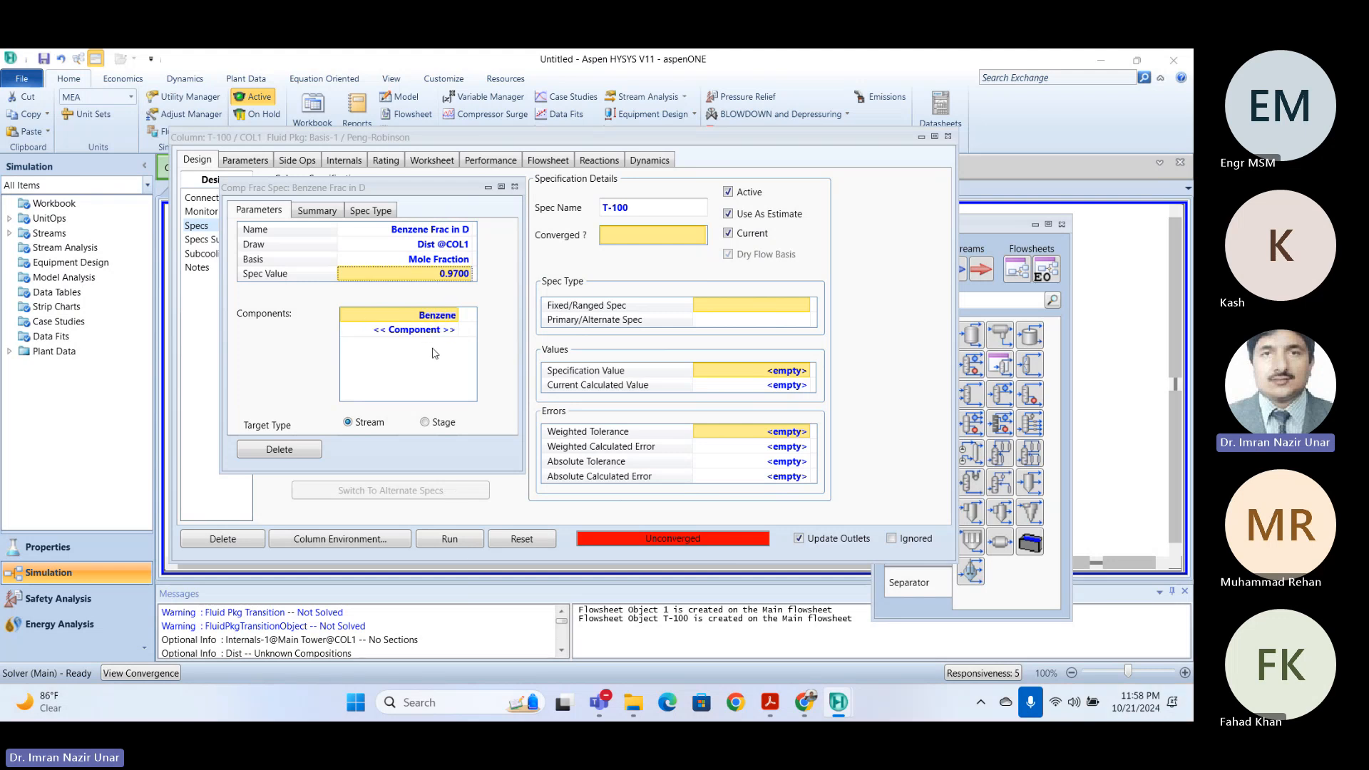
click(514, 187)
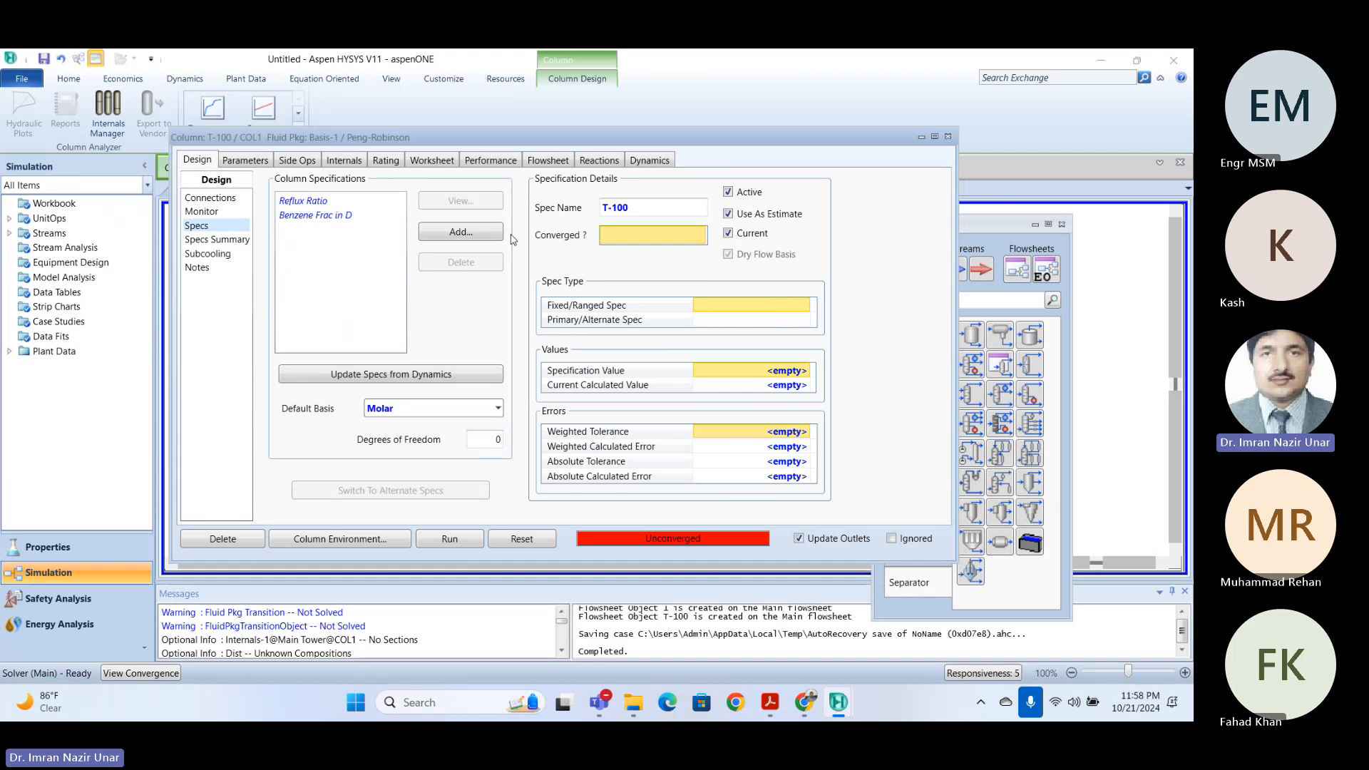
- Check that both remaining specifications are active in the specs summary, and run the column, acknowledging the warning
click(216, 239)
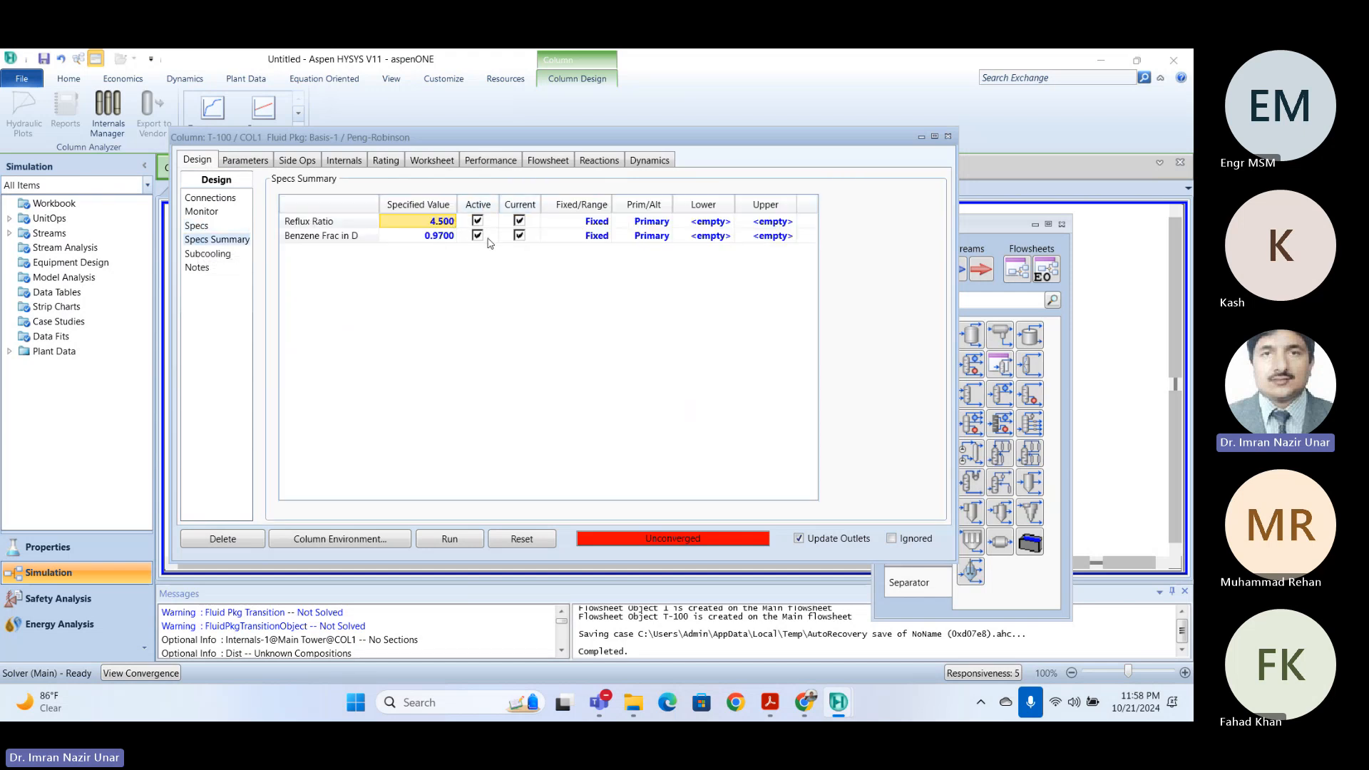
click(449, 538)
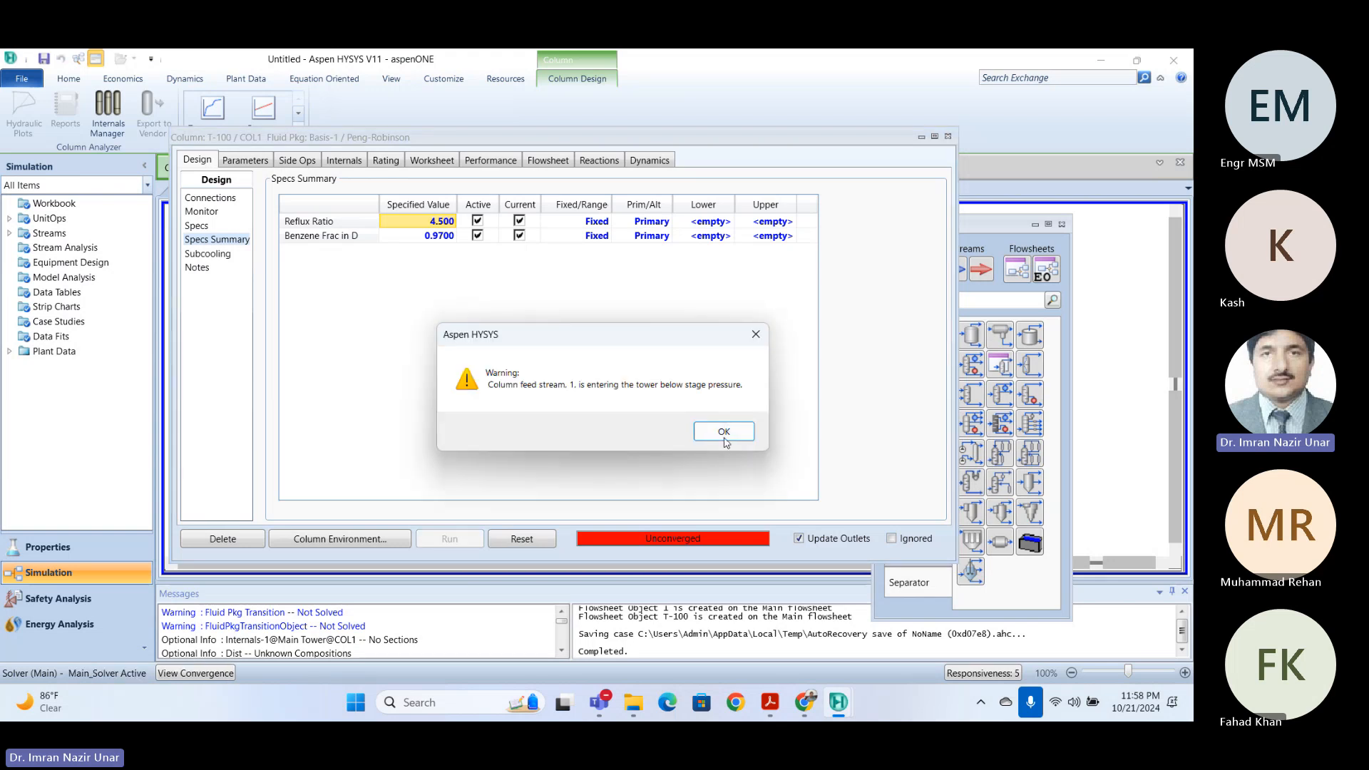
click(724, 433)
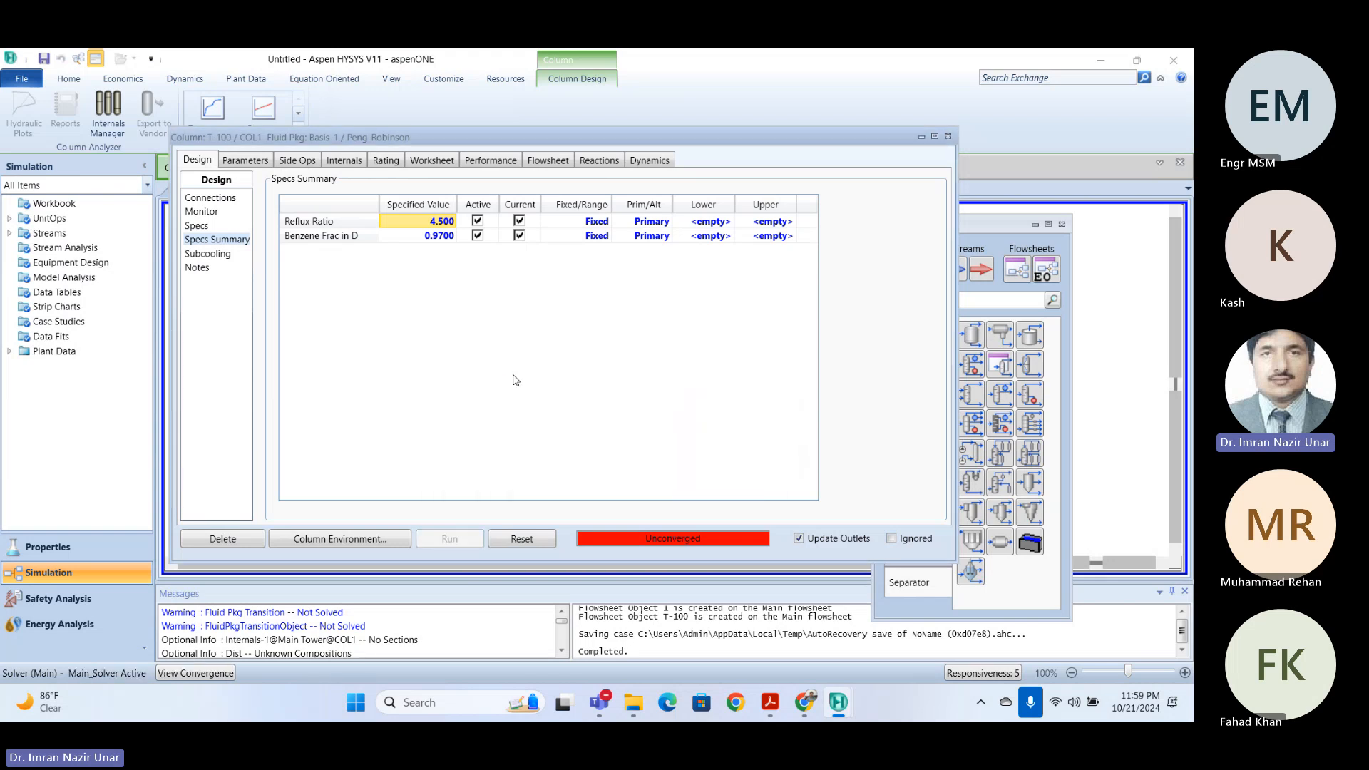
- Return to the column's connections page, and close the column's property window and the model palette
click(211, 197)
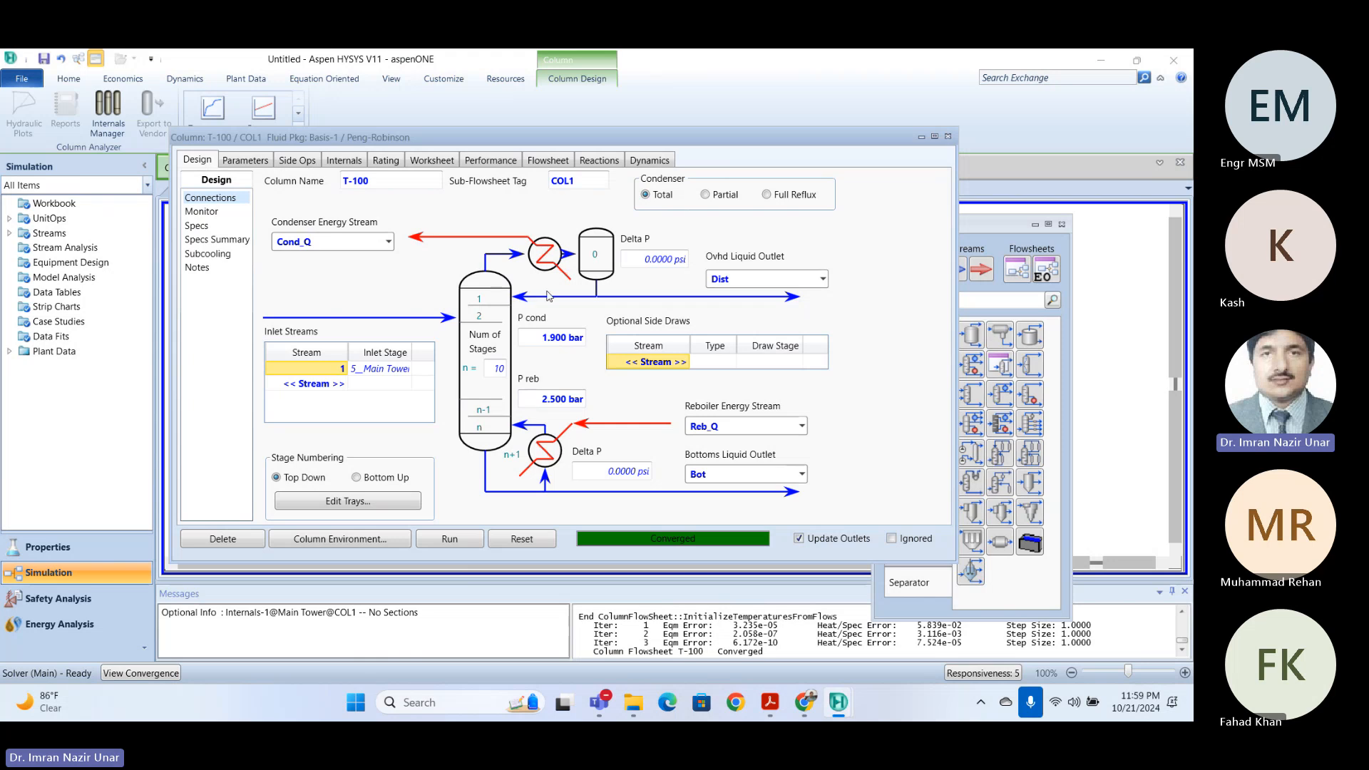
click(347, 384)
click(949, 137)
click(1056, 230)
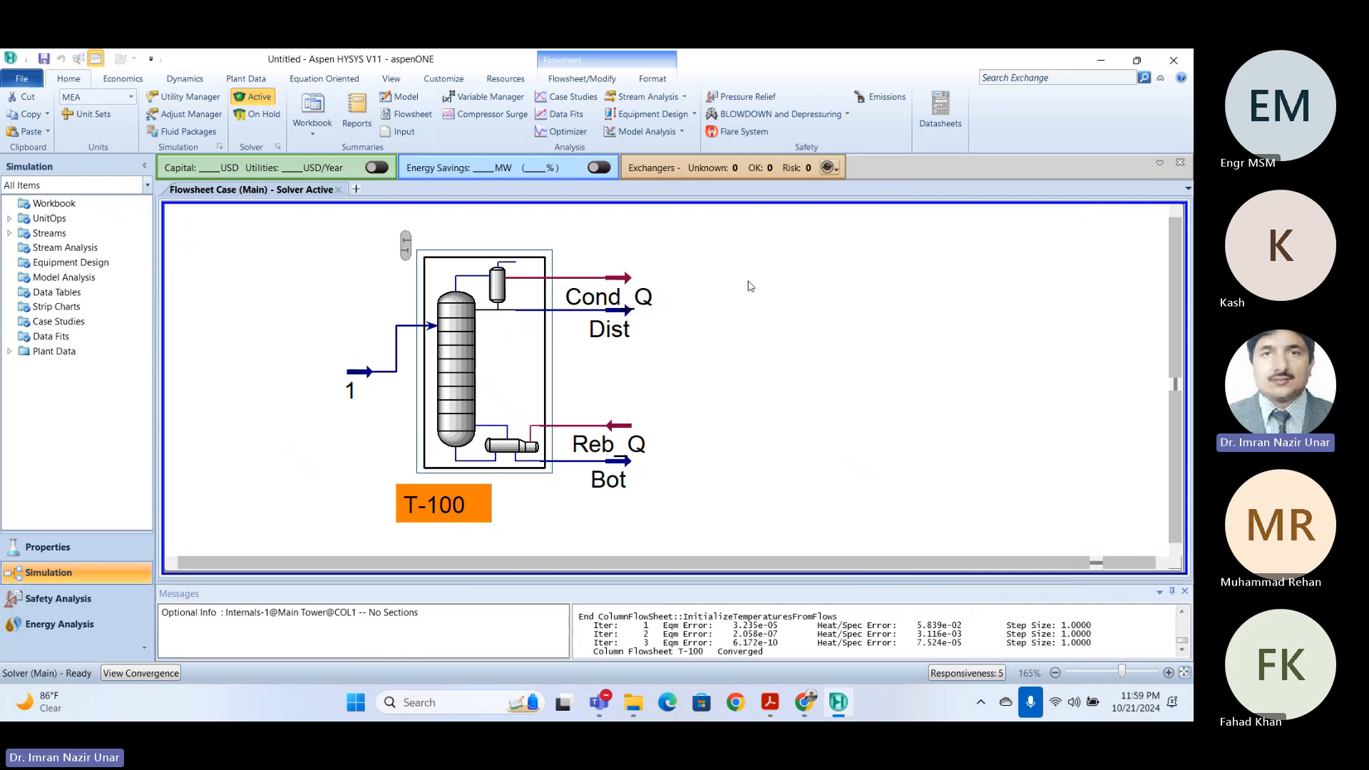
- Move the Dist stream away from the column into the empty flowsheet area and open its worksheet conditions
click(750, 286)
click(628, 337)
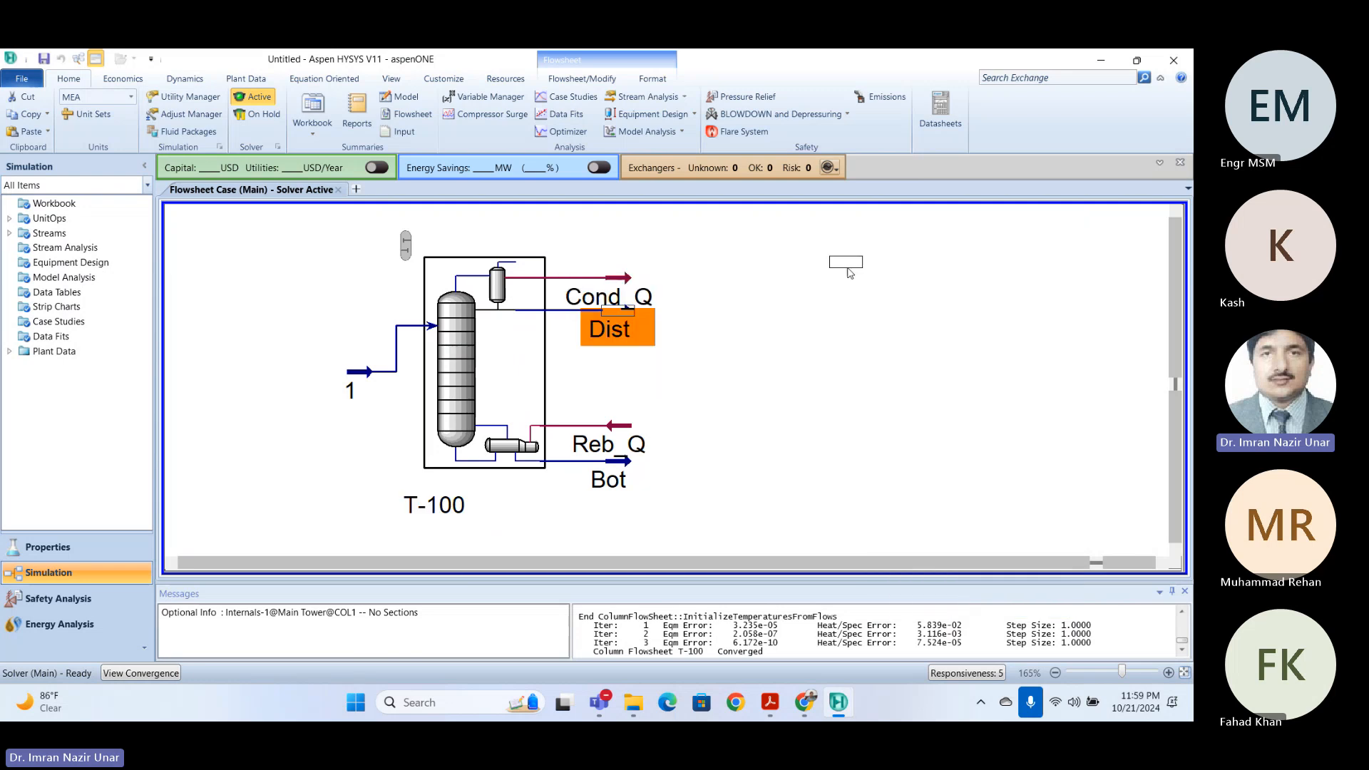
drag(627, 337, 835, 283)
double_click(835, 282)
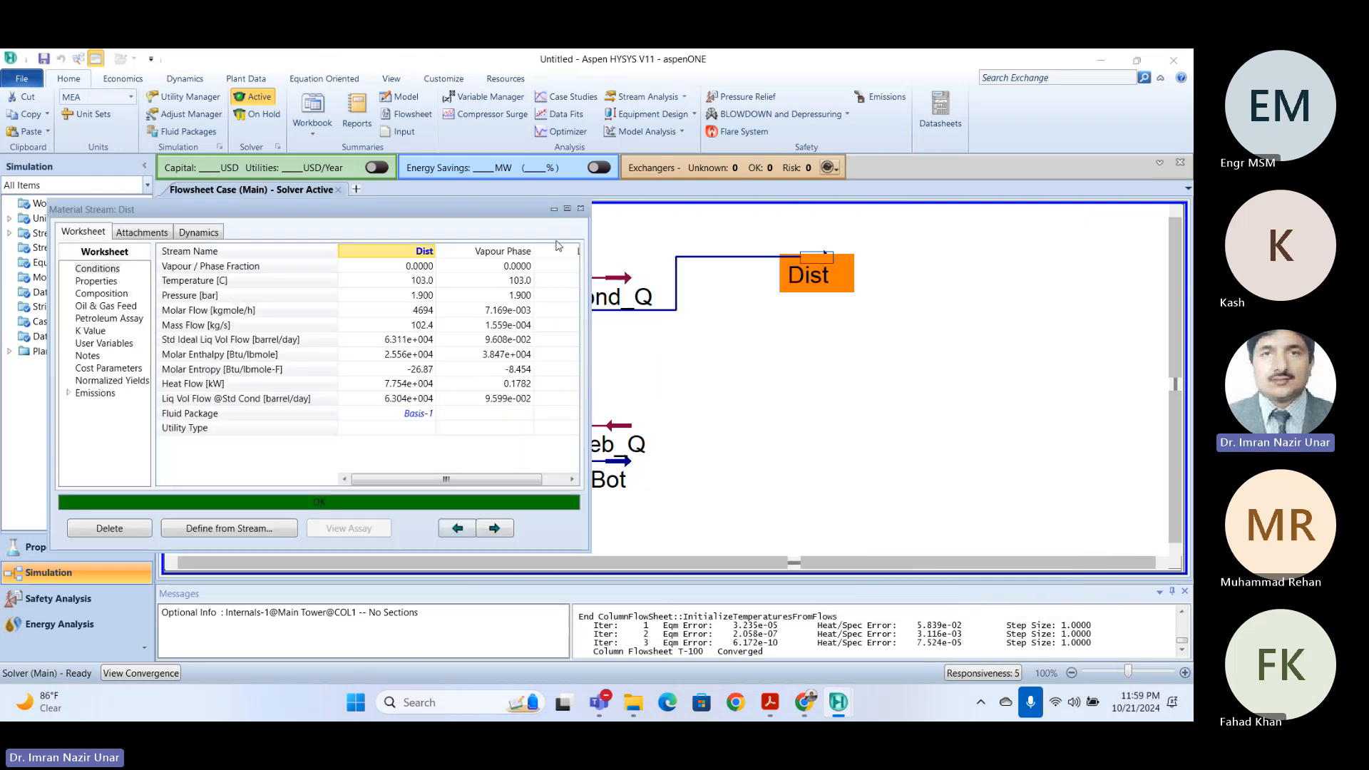
- View the Dist stream's composition and close its window
click(102, 294)
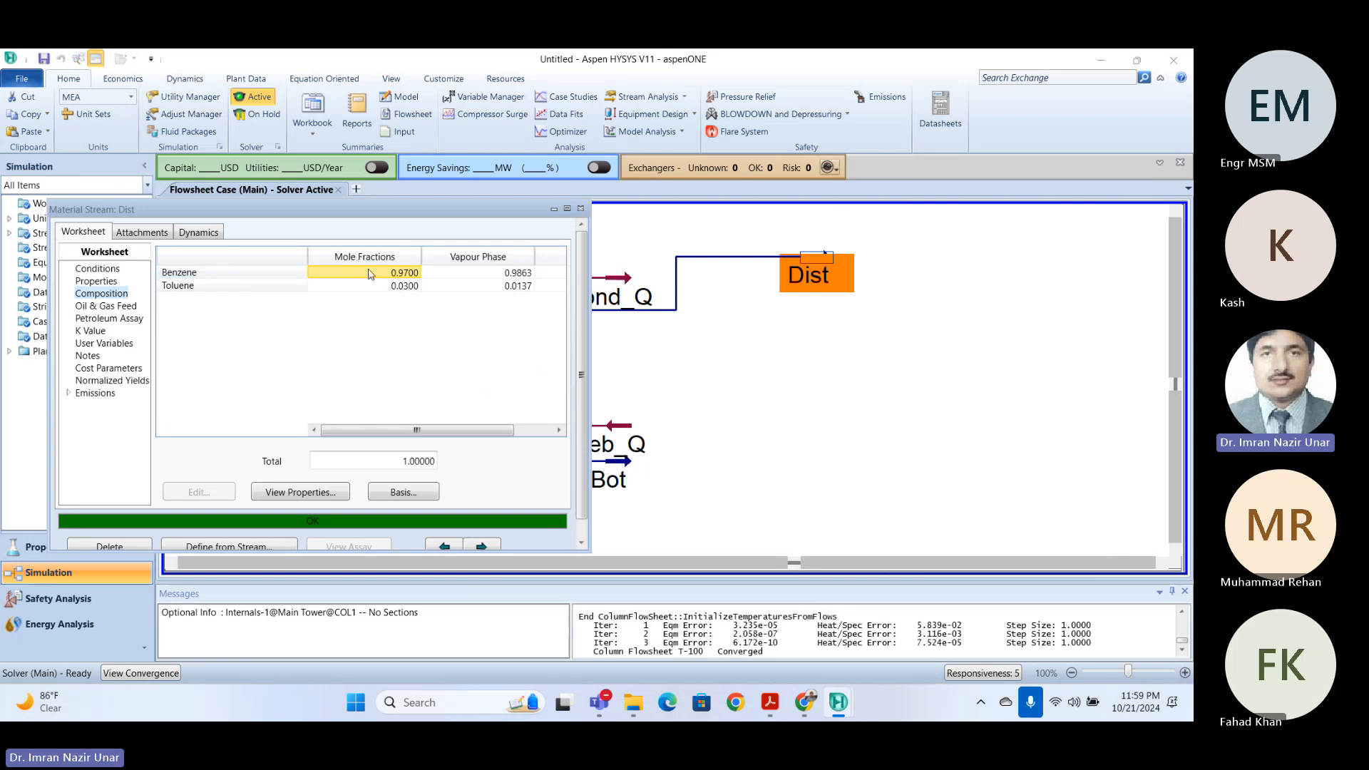
click(582, 209)
- Move the Bot stream away from the column, view its composition in the worksheet, and close its window
mouse_move(620, 472)
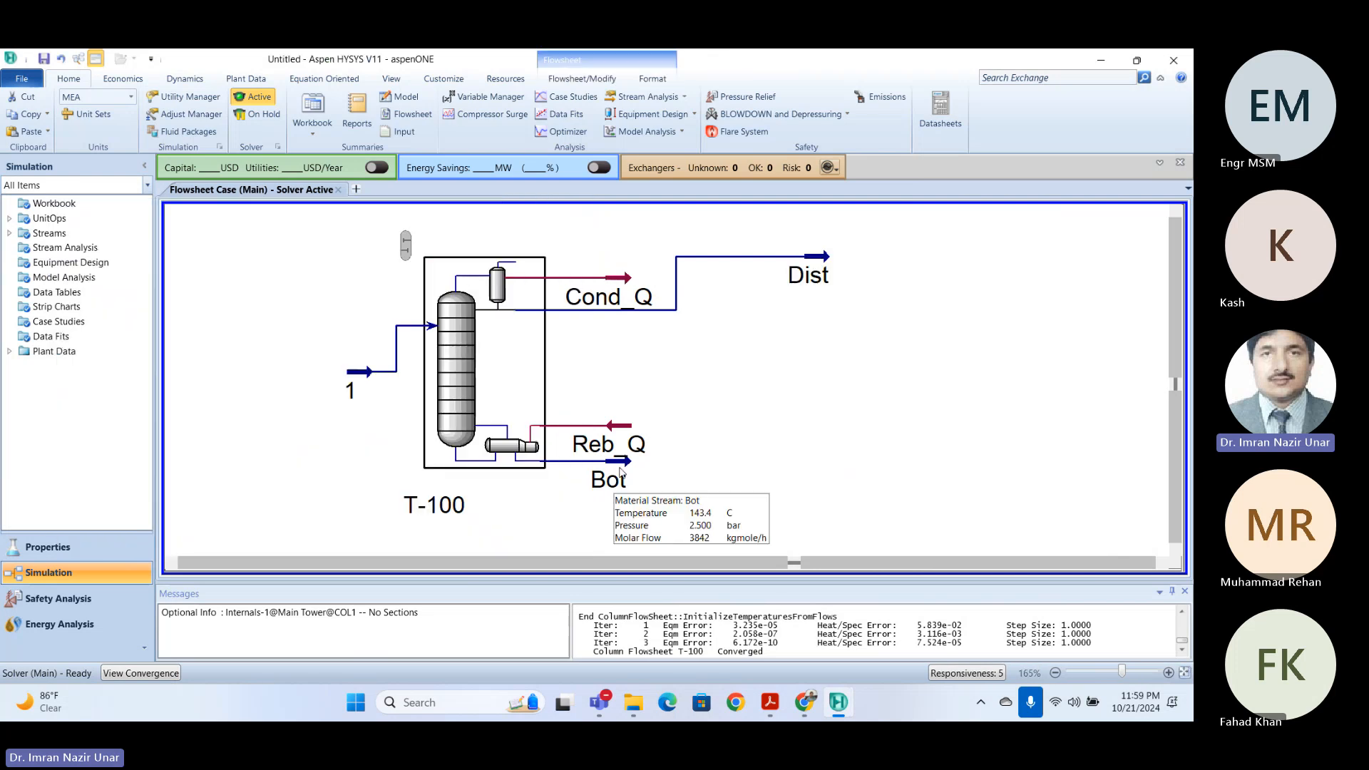
drag(621, 472, 734, 499)
double_click(735, 499)
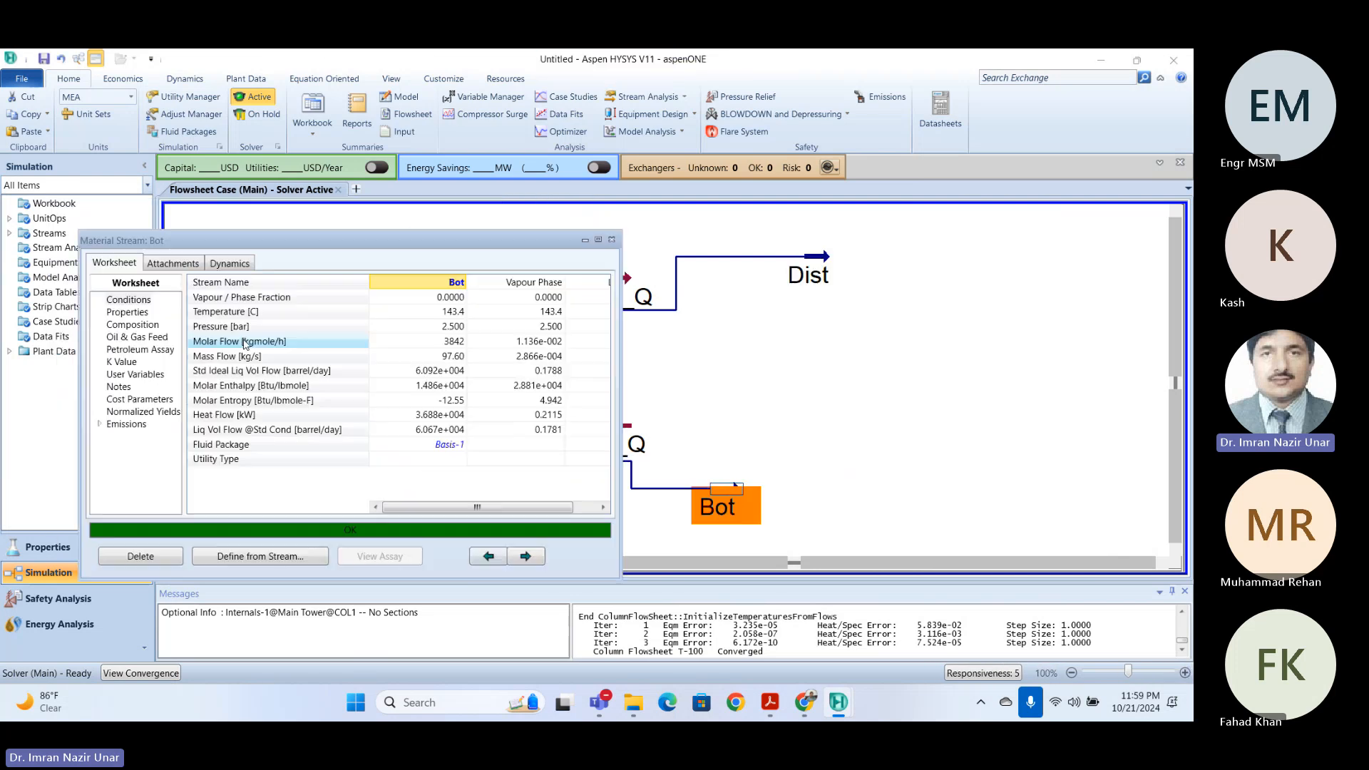
click(149, 326)
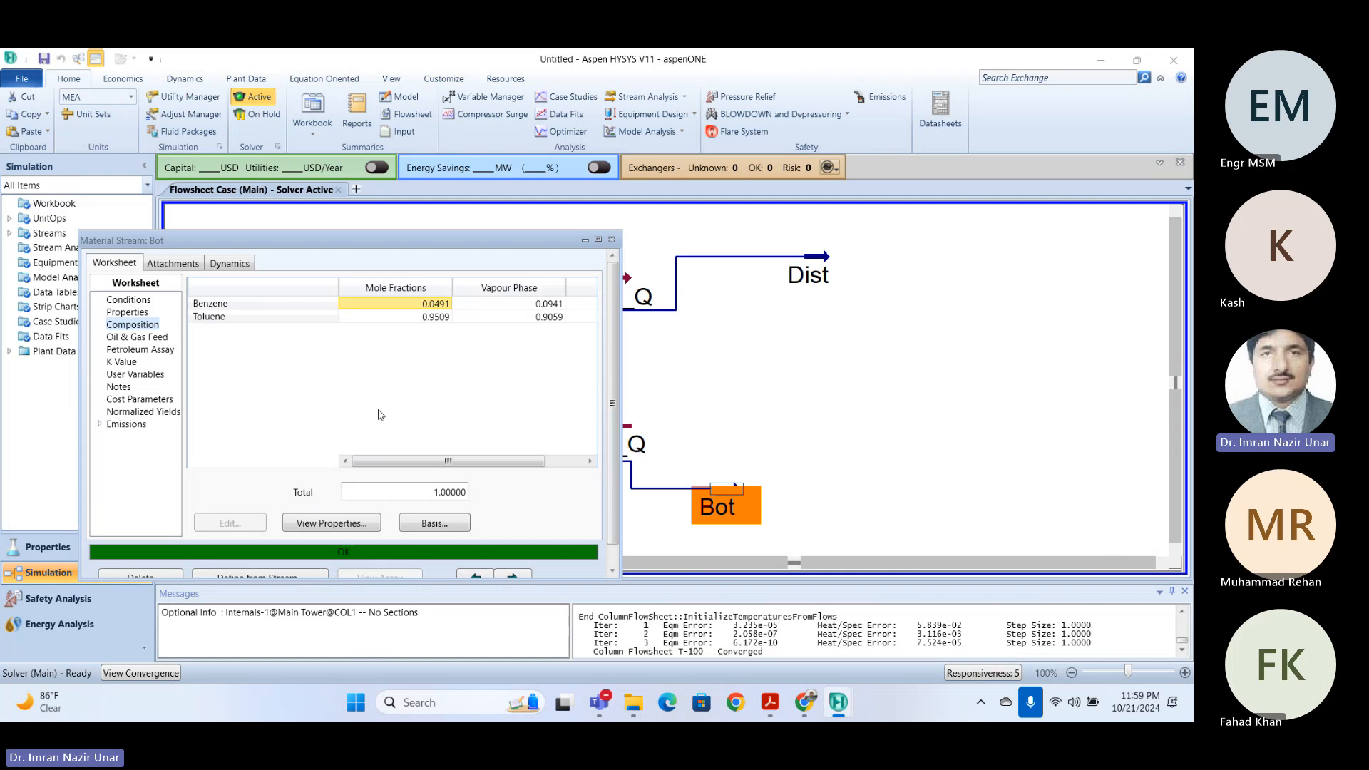
drag(377, 248, 456, 242)
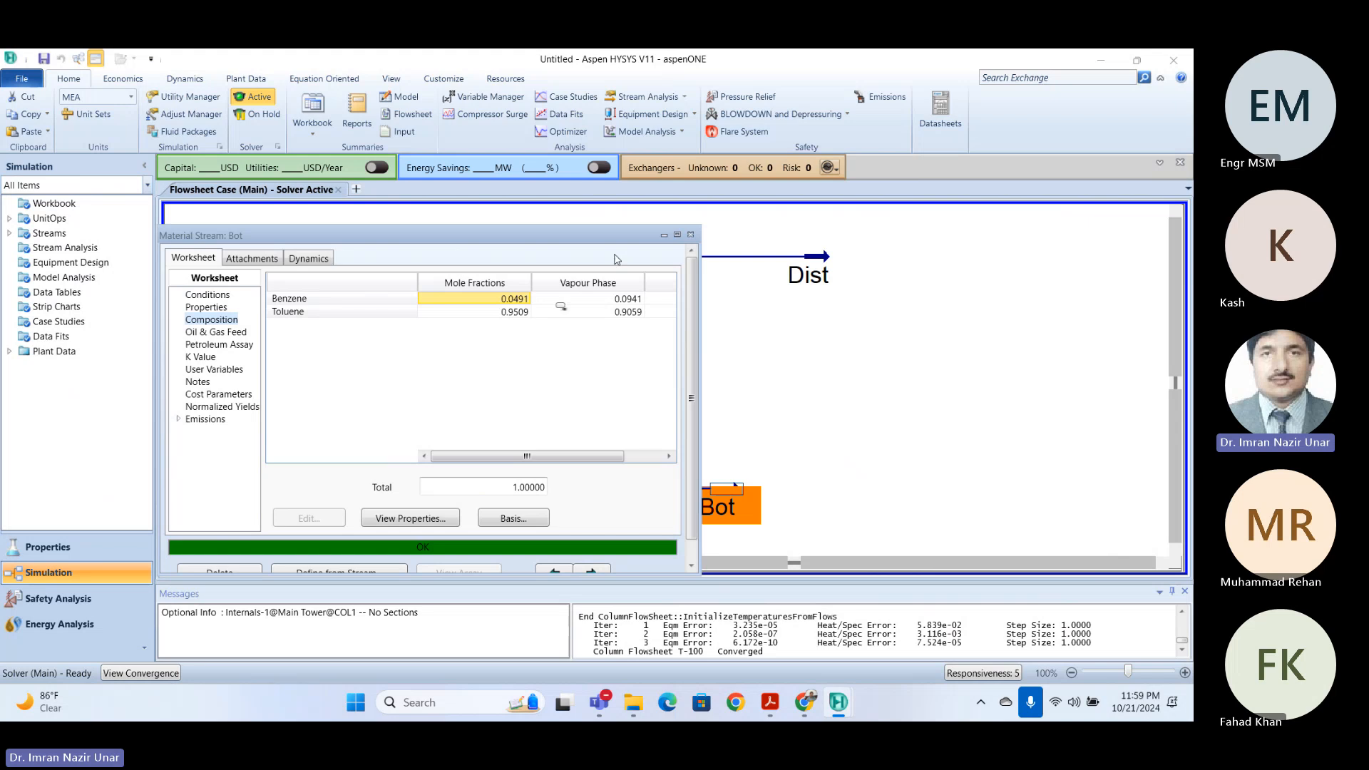
click(691, 234)
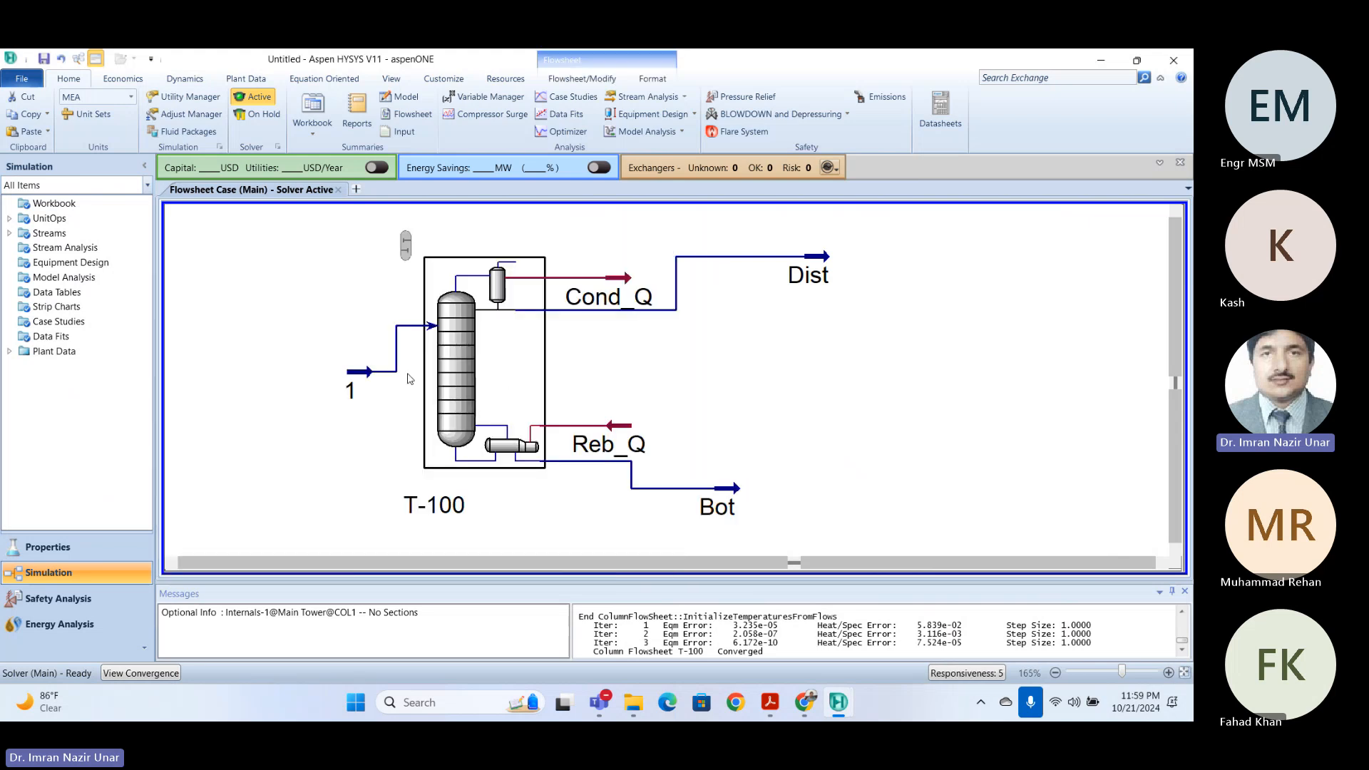
- Shift feed stream 1 slightly on the flowsheet, set its pressure to 2.5 bar, and close its window
drag(361, 372, 343, 357)
double_click(372, 354)
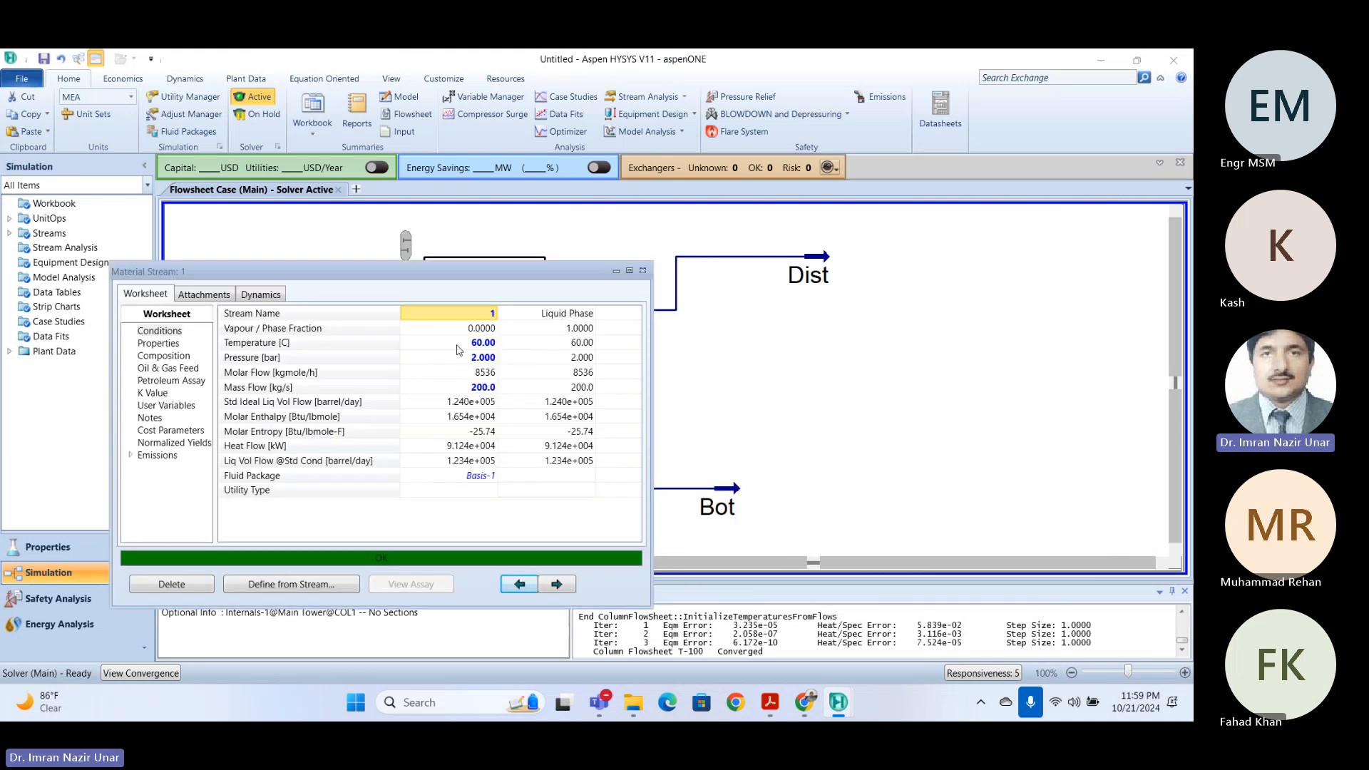
click(477, 359)
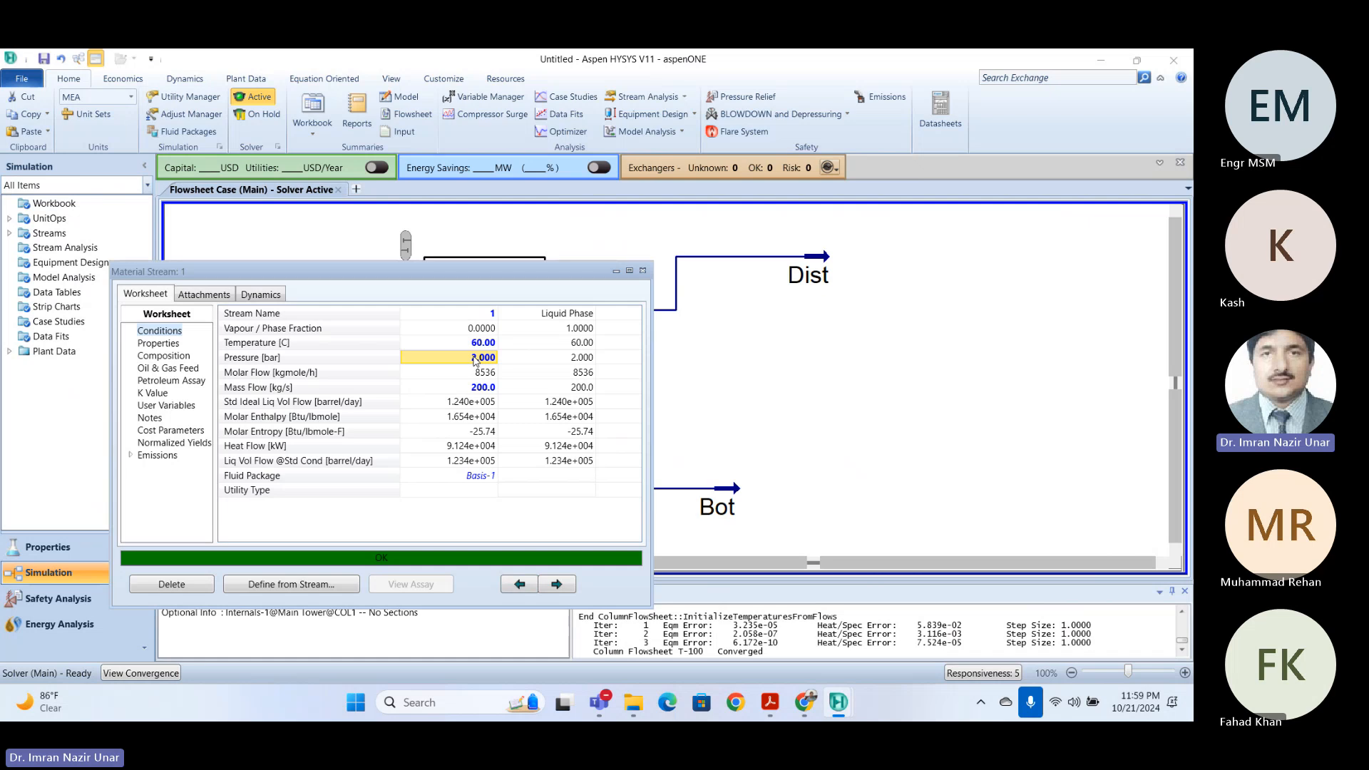
text(2.5)
key(Return)
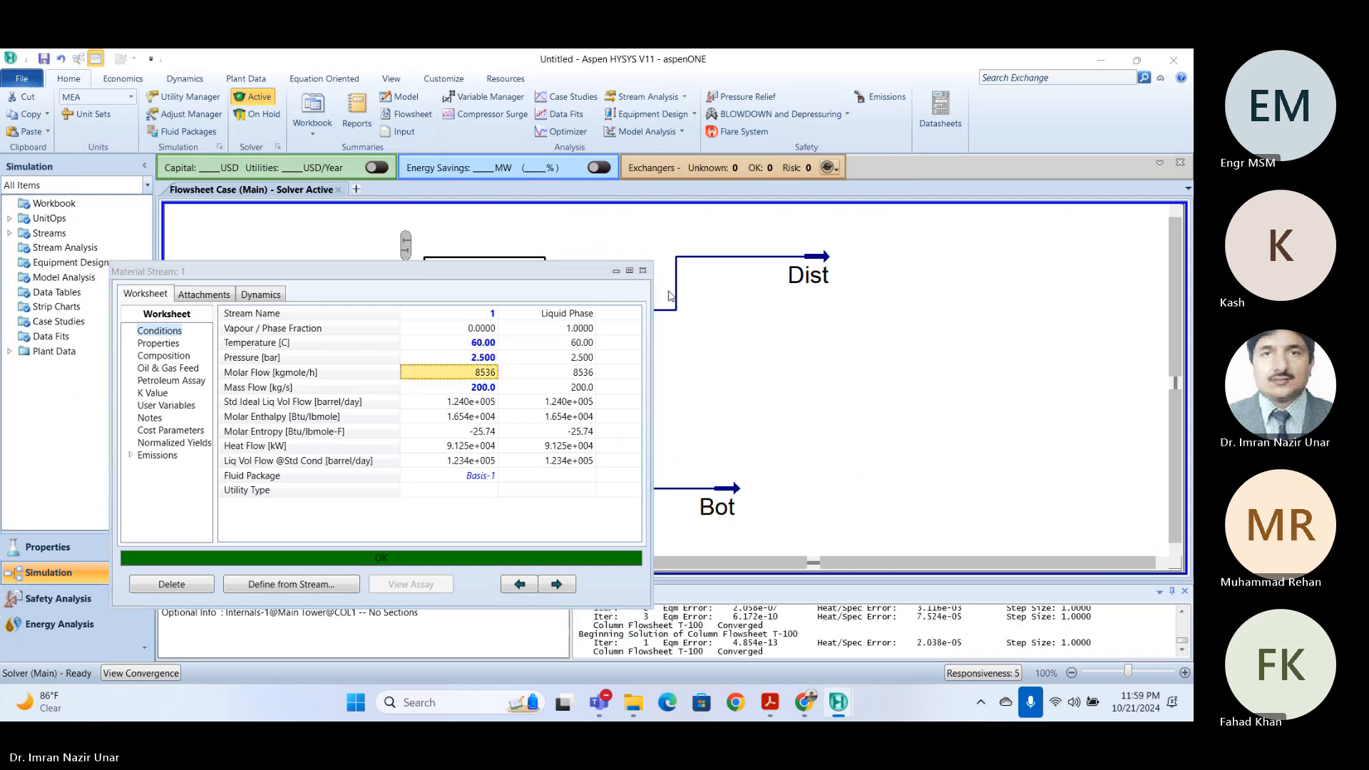
click(643, 271)
- Open column T-100's performance summary and examine the feed and product flow rates and compositions
double_click(453, 365)
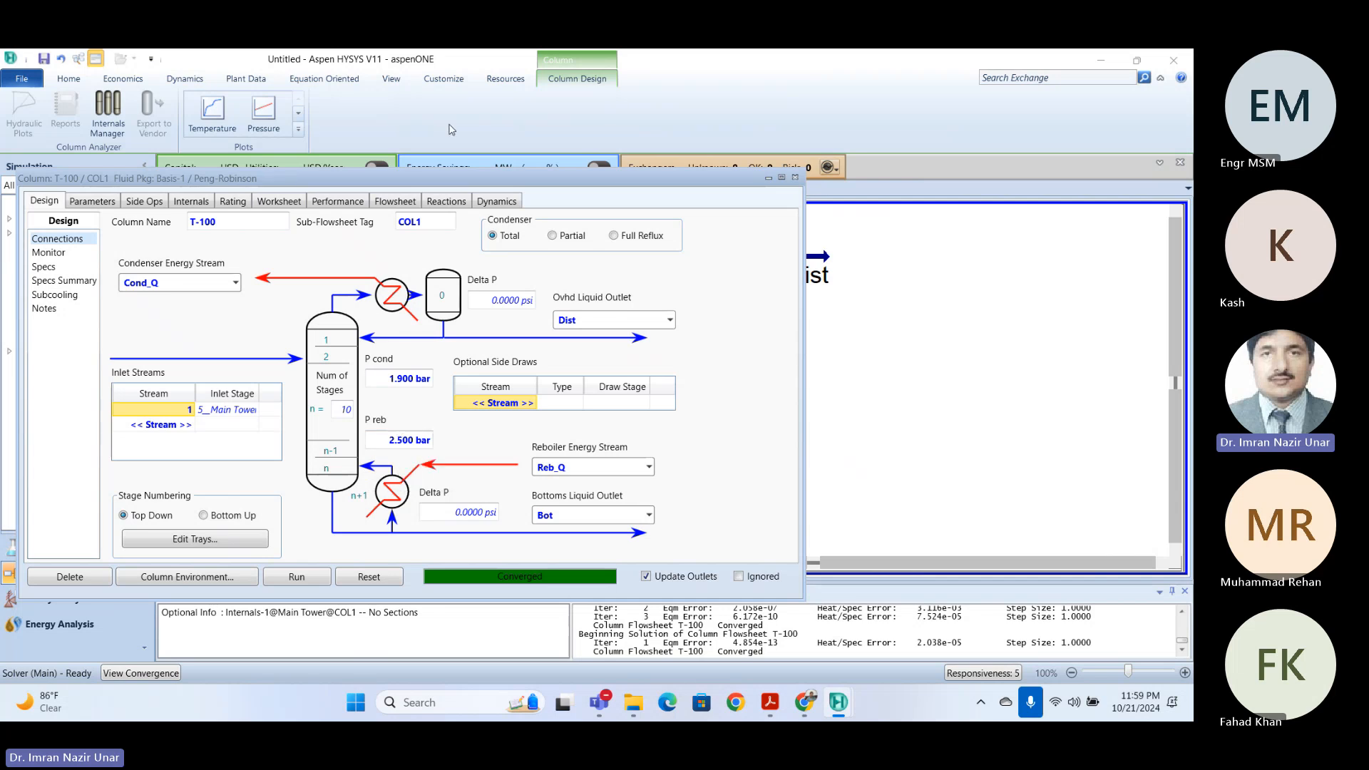
drag(469, 183, 732, 141)
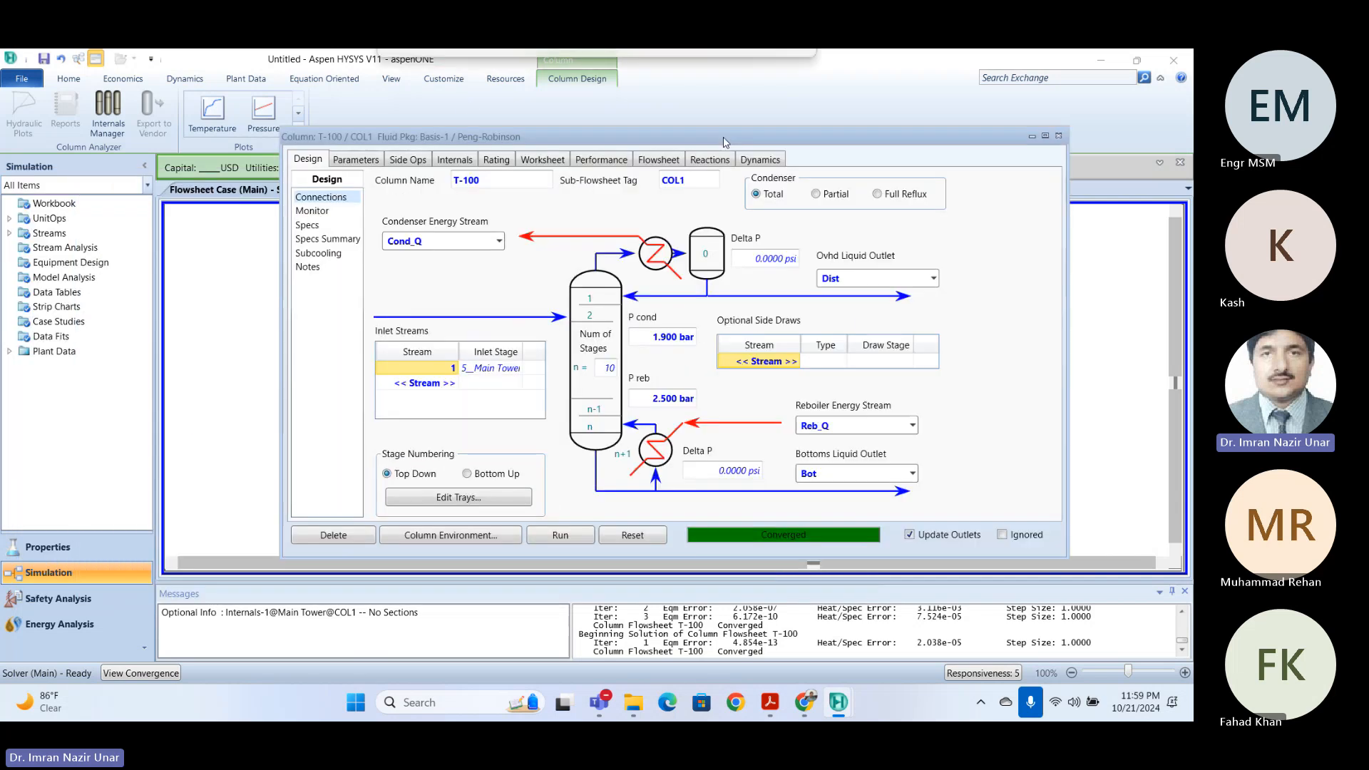
click(608, 163)
drag(645, 141, 606, 142)
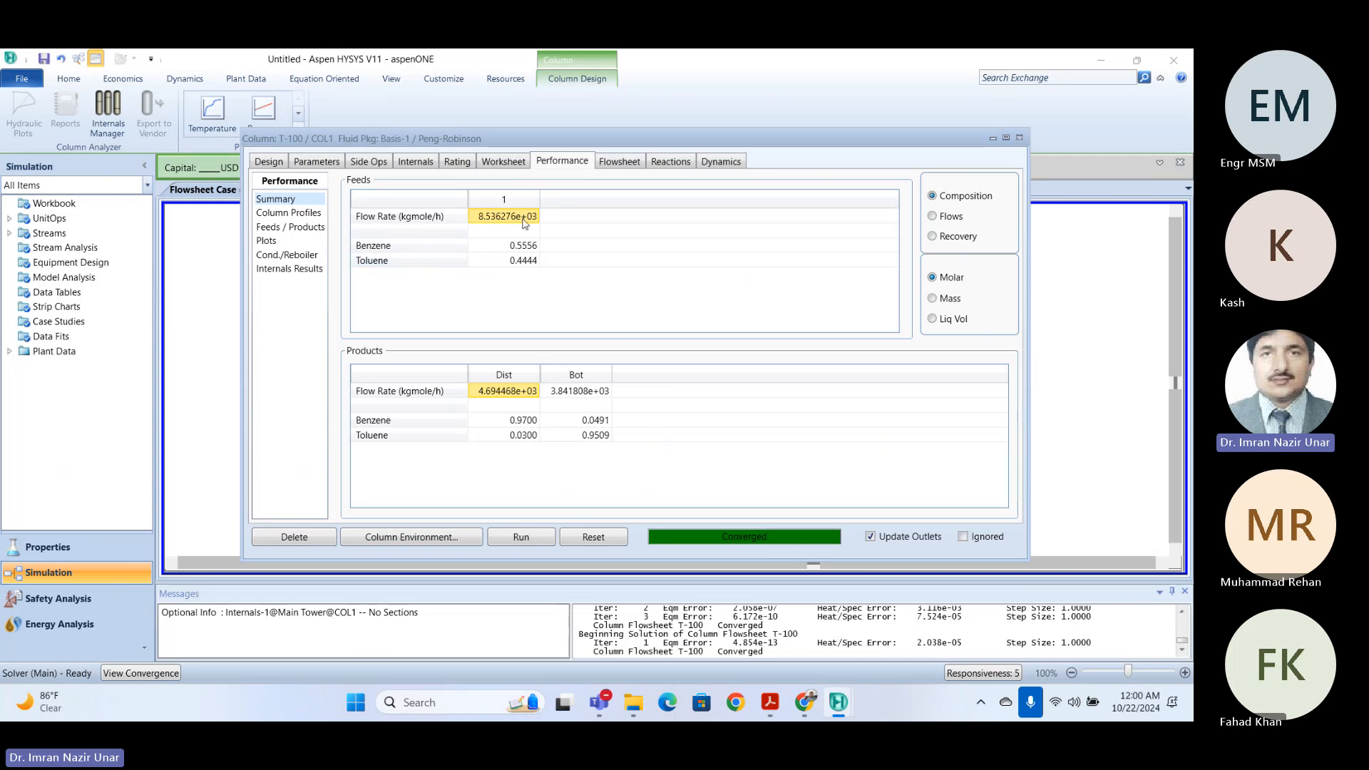
mouse_move(491, 223)
mouse_move(484, 394)
- Plot the column's tray-by-tray temperature profile for all trays and enlarge the graph window
click(266, 241)
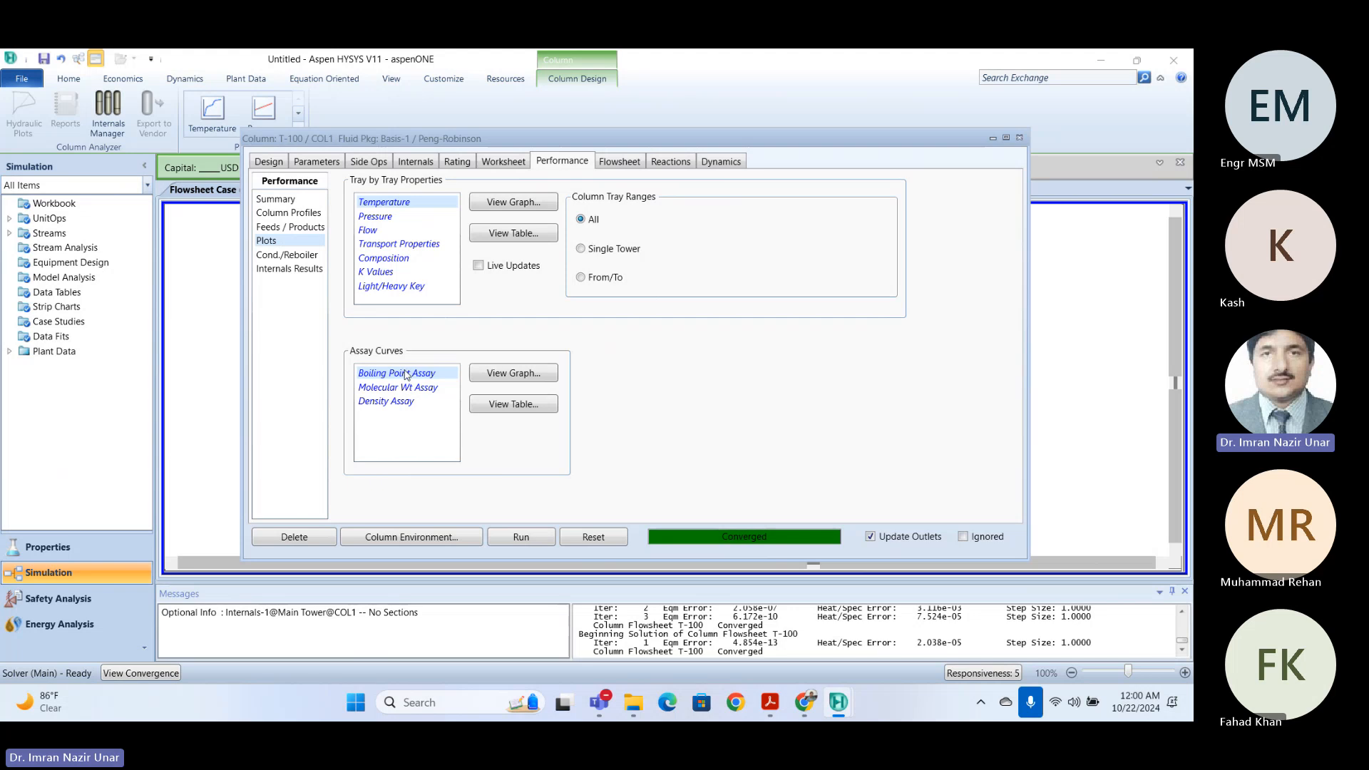
click(537, 204)
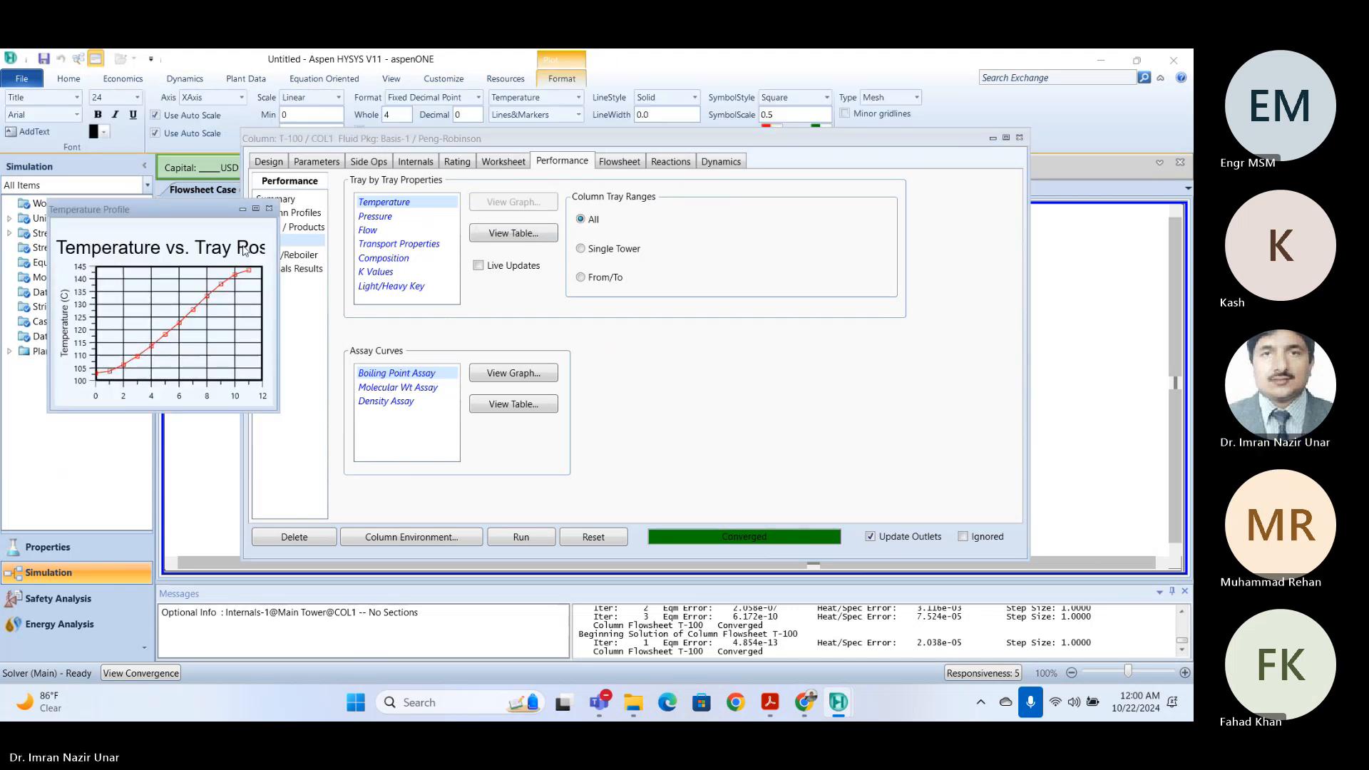
drag(205, 209, 590, 206)
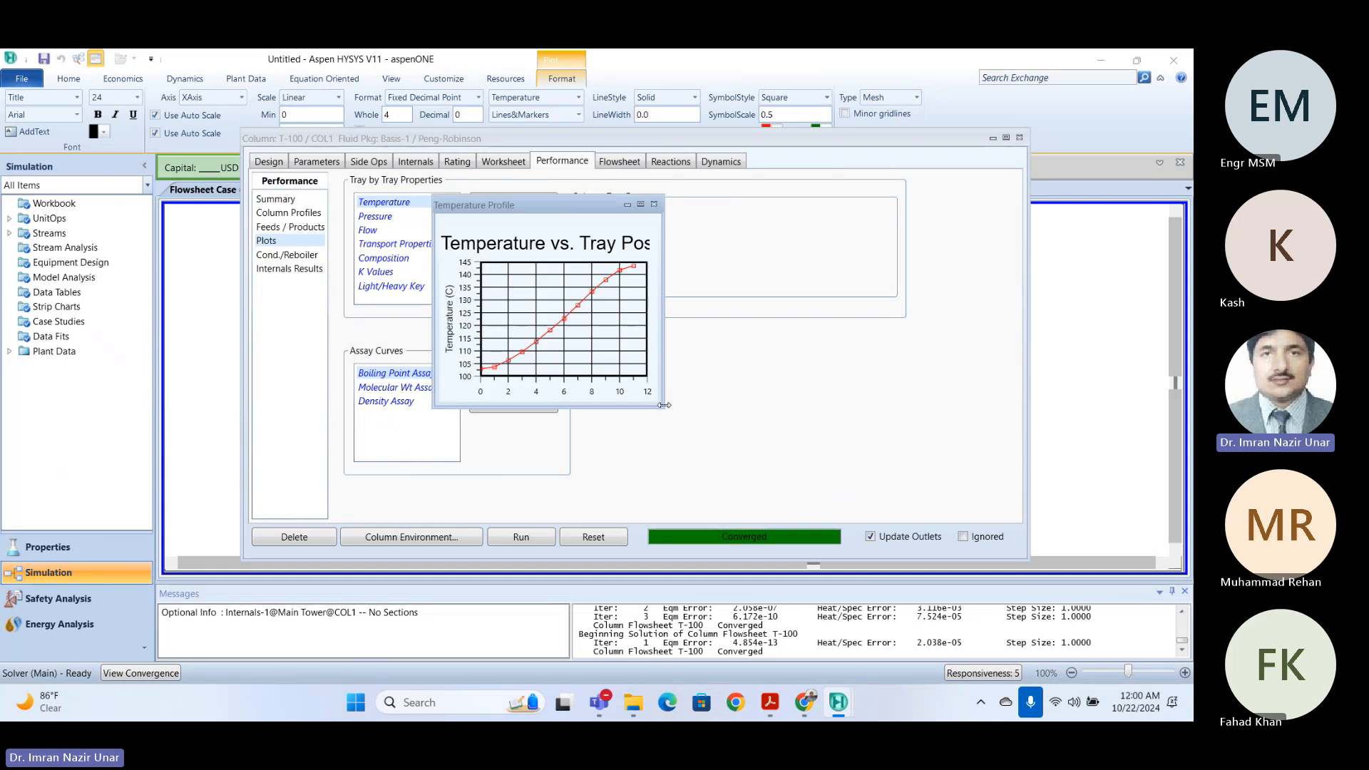
drag(664, 405, 863, 406)
drag(775, 406, 775, 508)
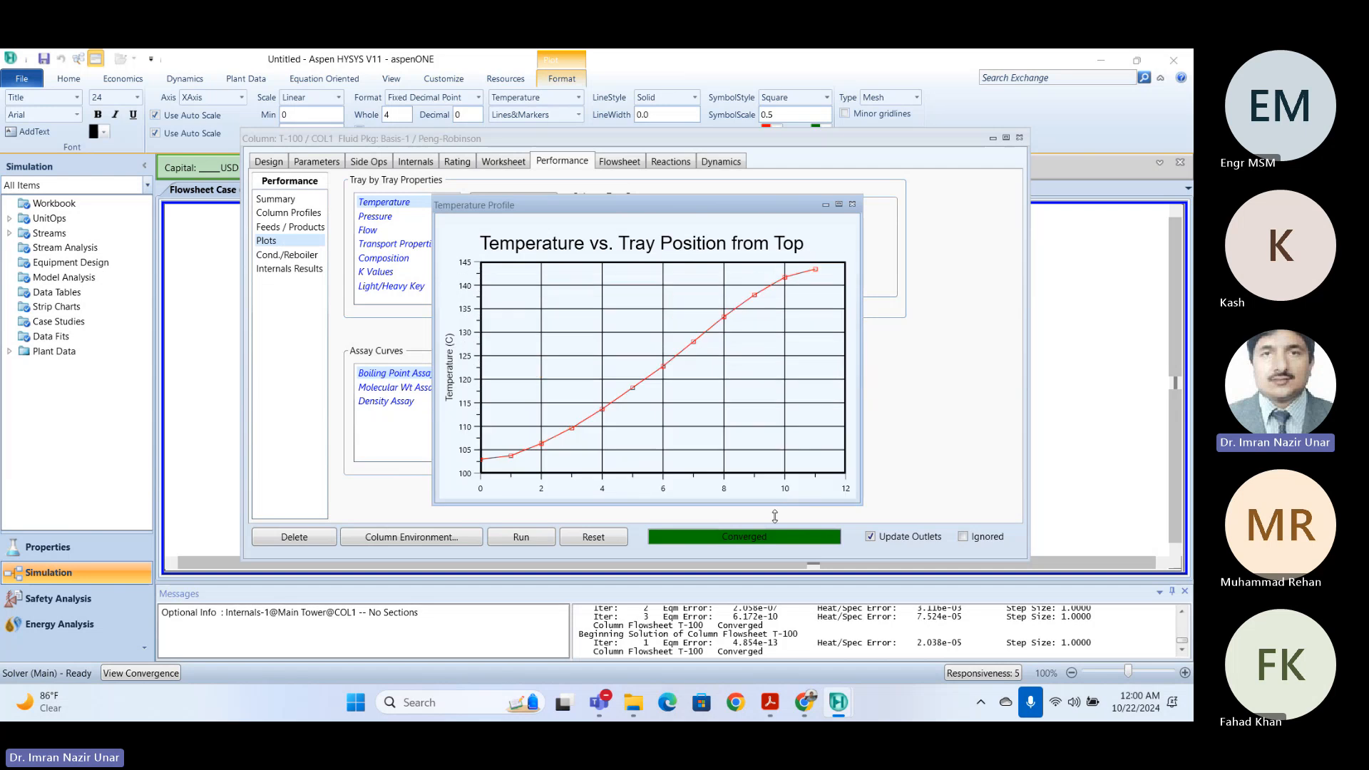
click(592, 189)
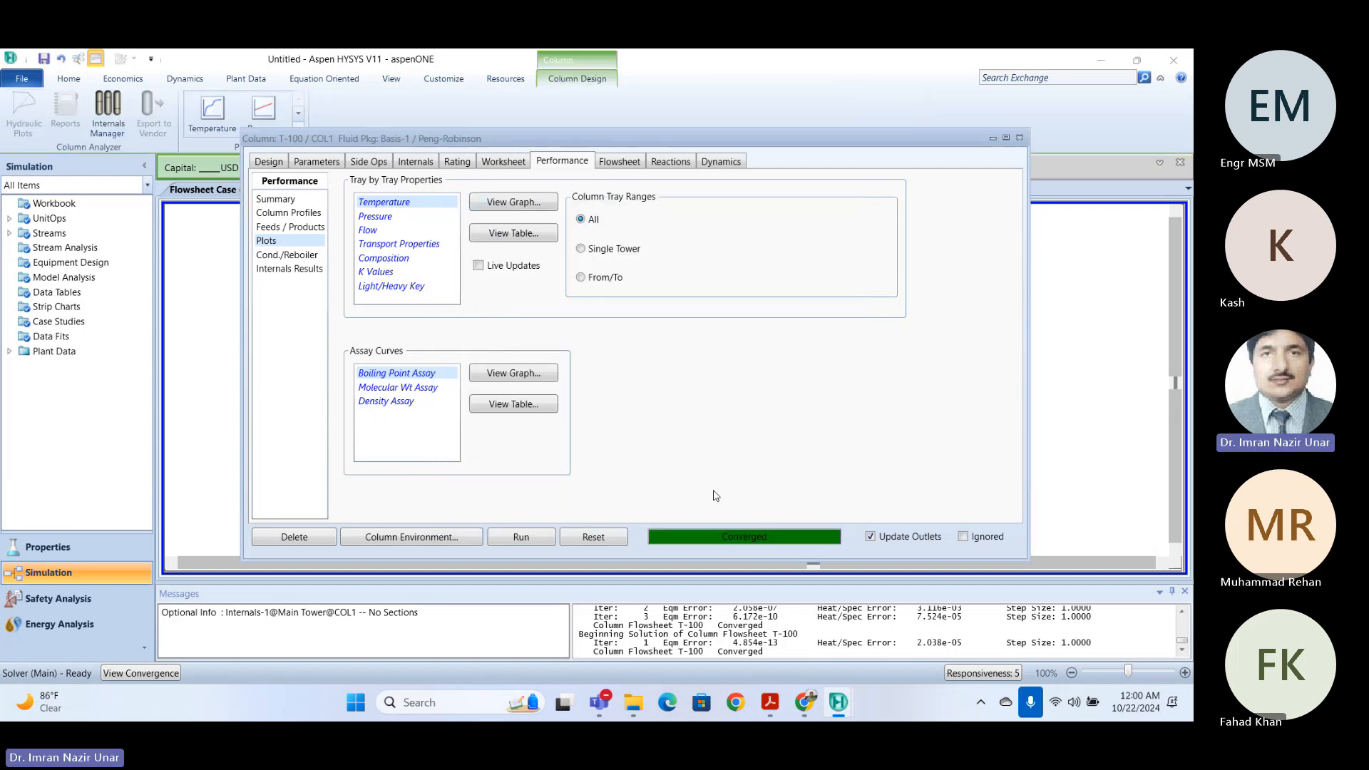
- Rearrange the column window and temperature graph so the plot options and the whole curve are both visible
drag(656, 139, 632, 321)
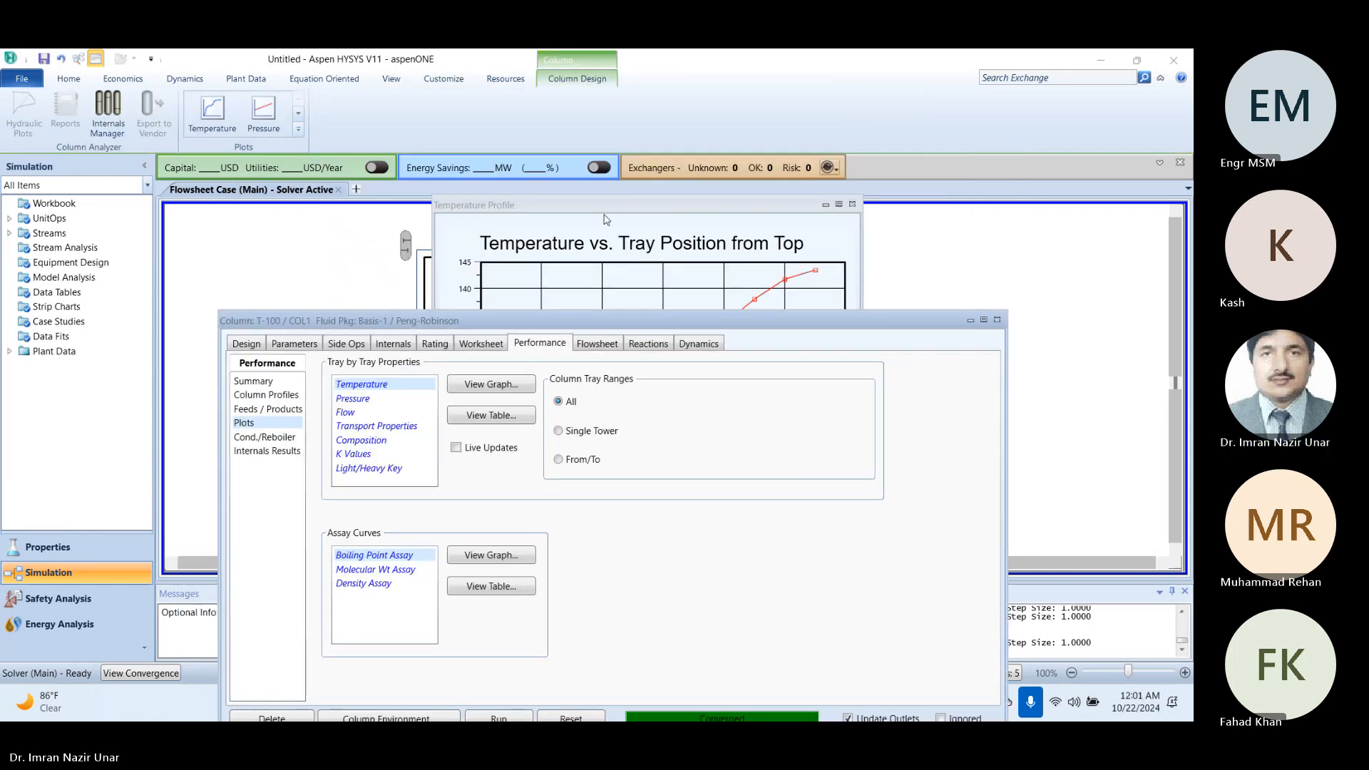
click(606, 214)
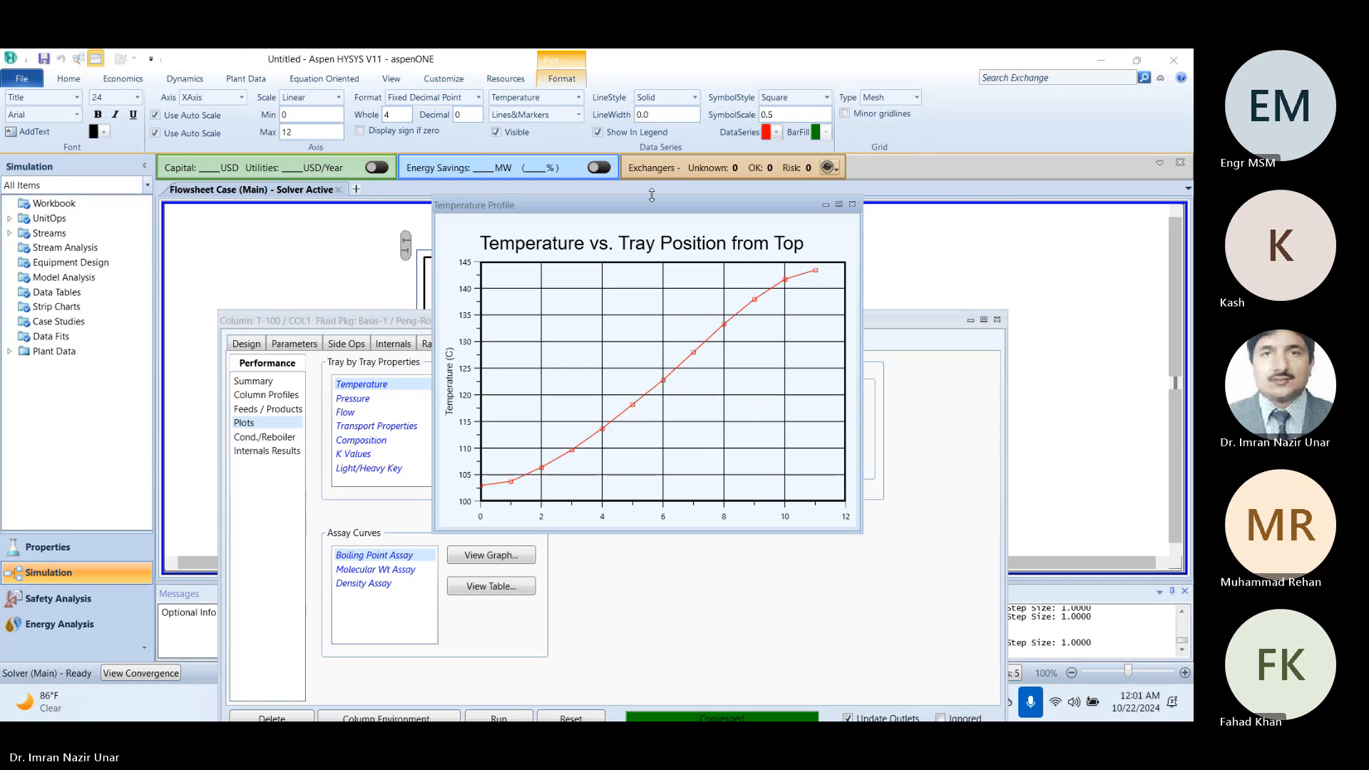
drag(652, 205, 896, 212)
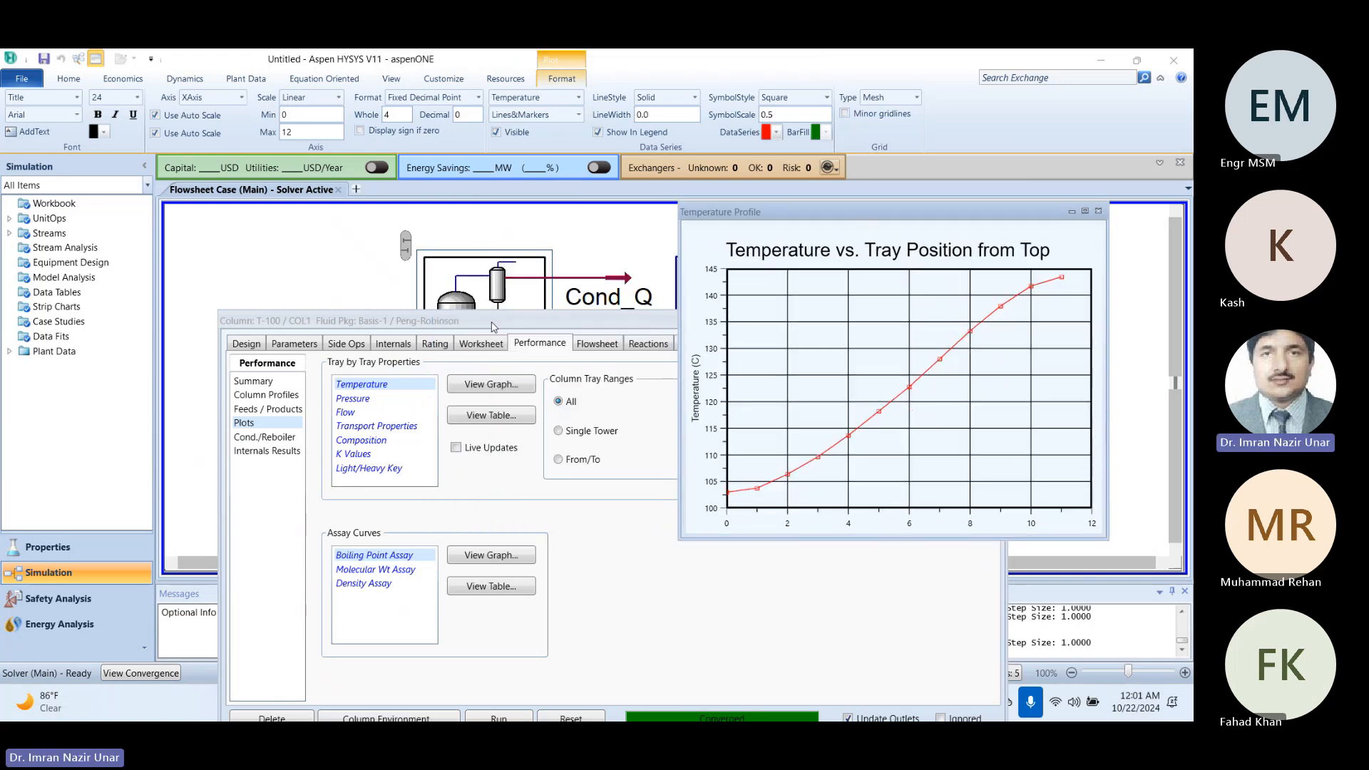
drag(494, 325, 374, 180)
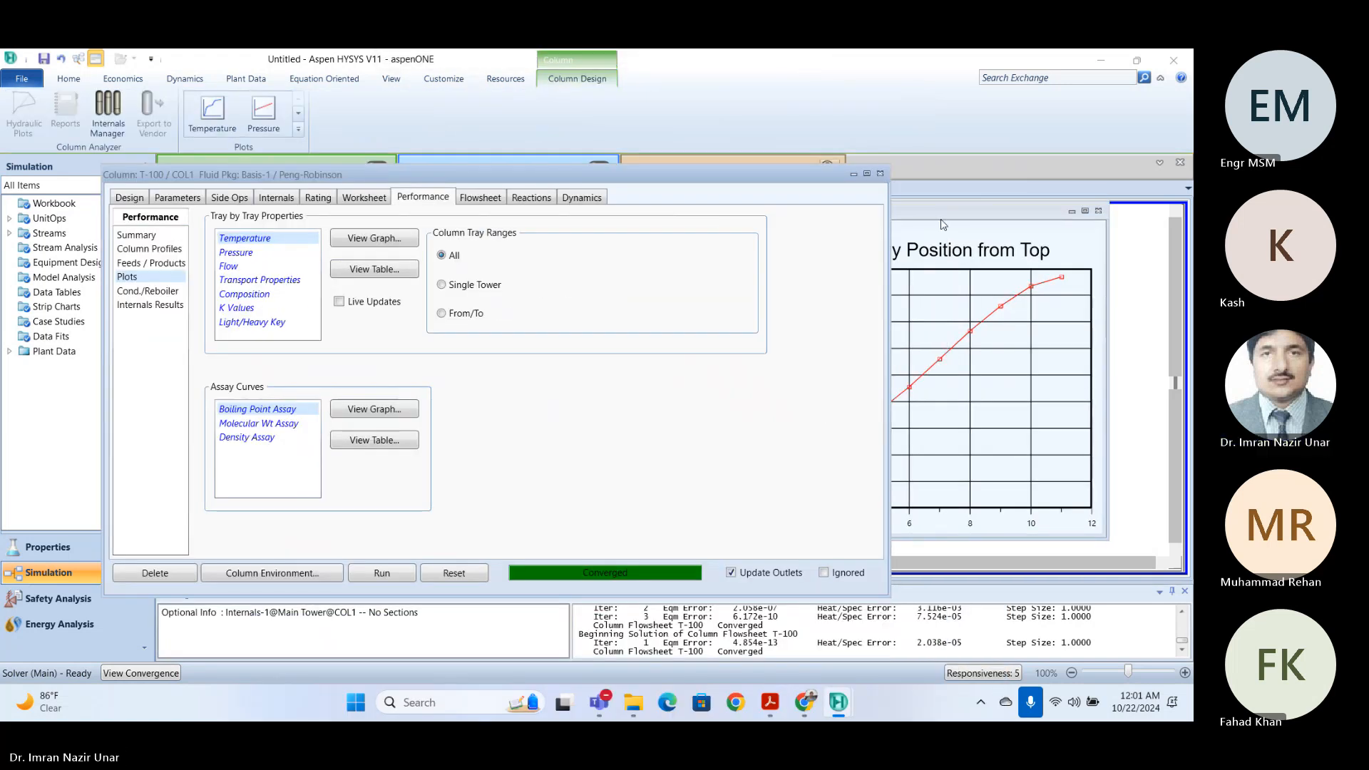
click(916, 211)
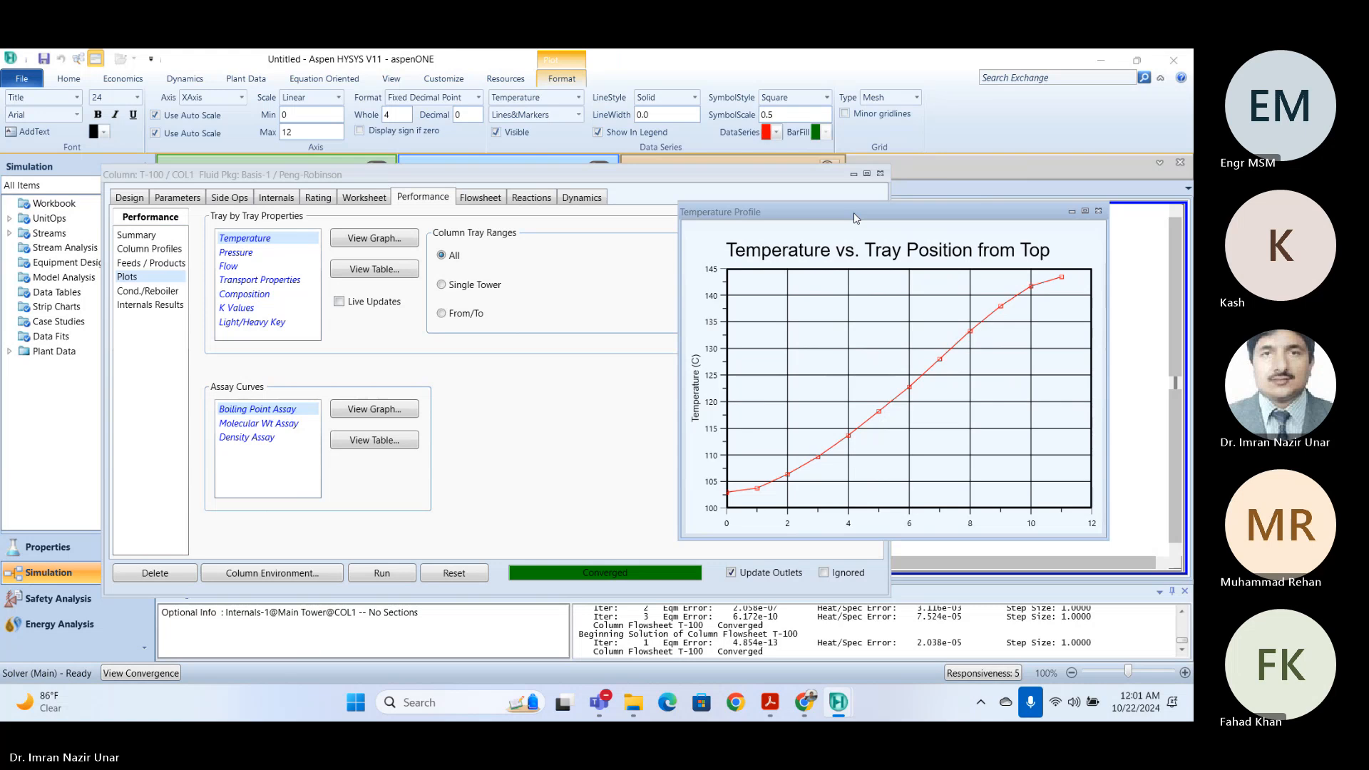
- Close the temperature graph, view the Light/Heavy Key profile instead, and close that graph too
click(248, 327)
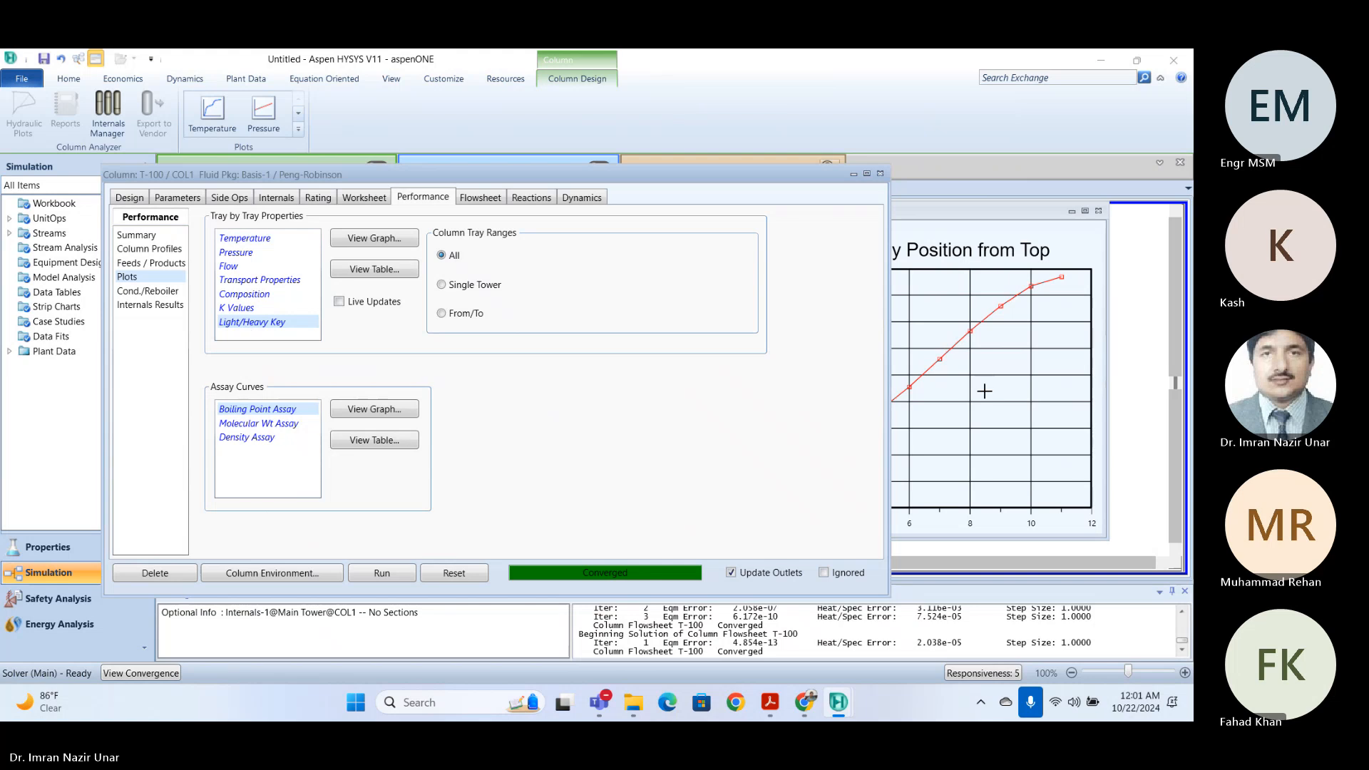
click(1033, 373)
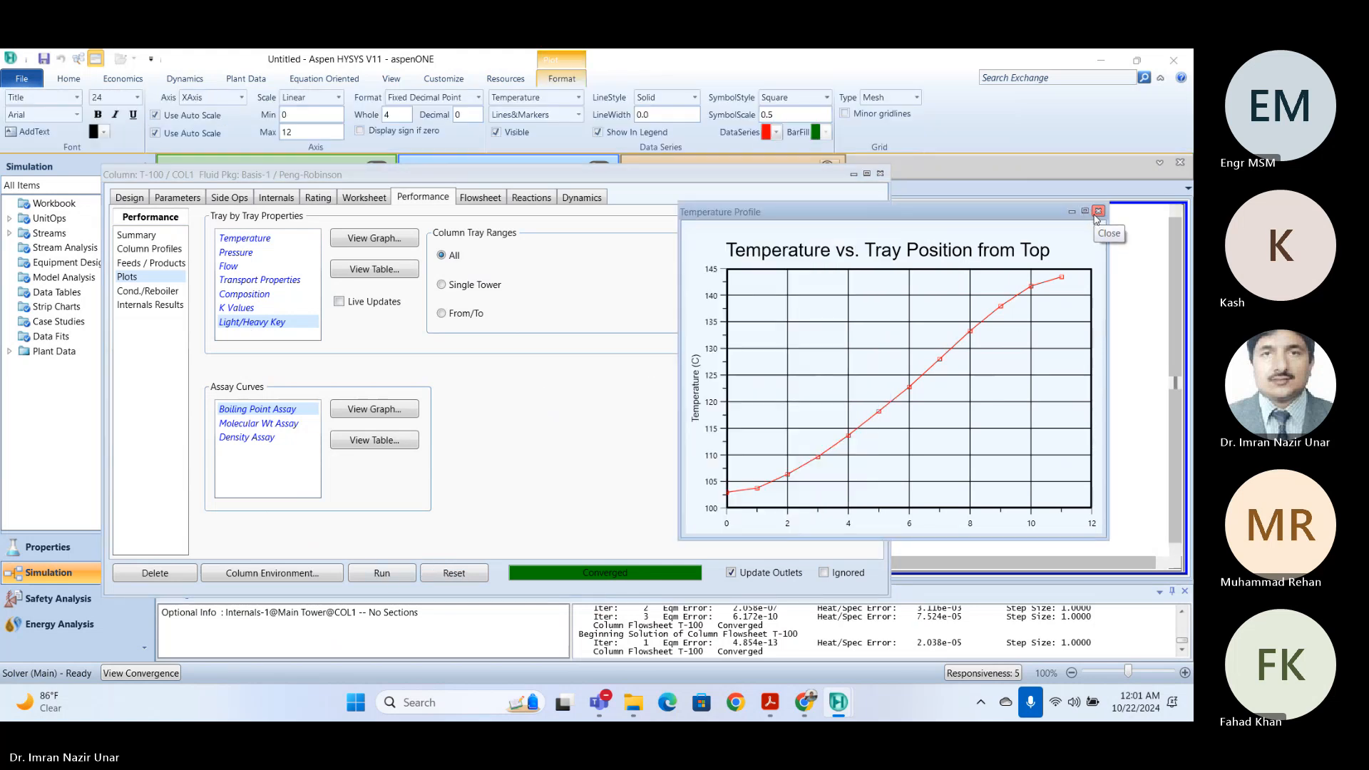
click(1098, 212)
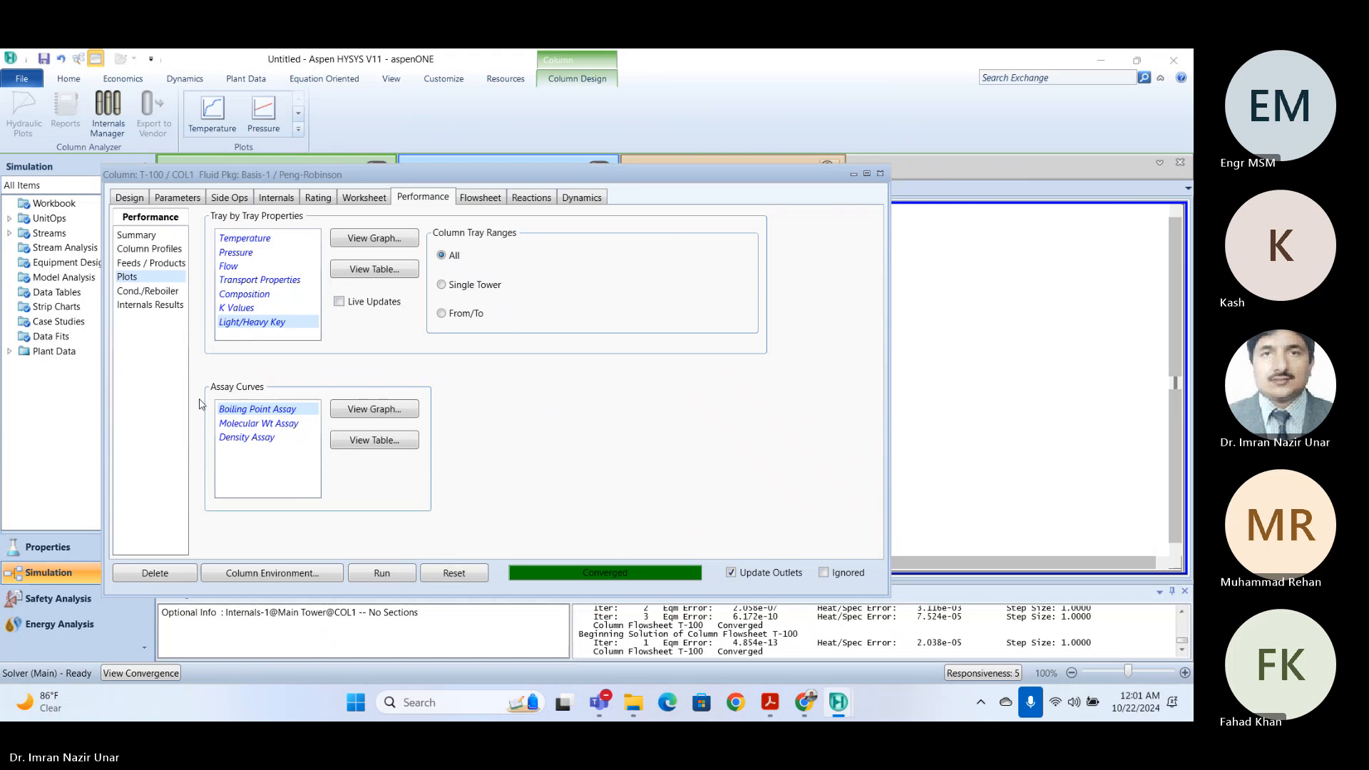
click(372, 238)
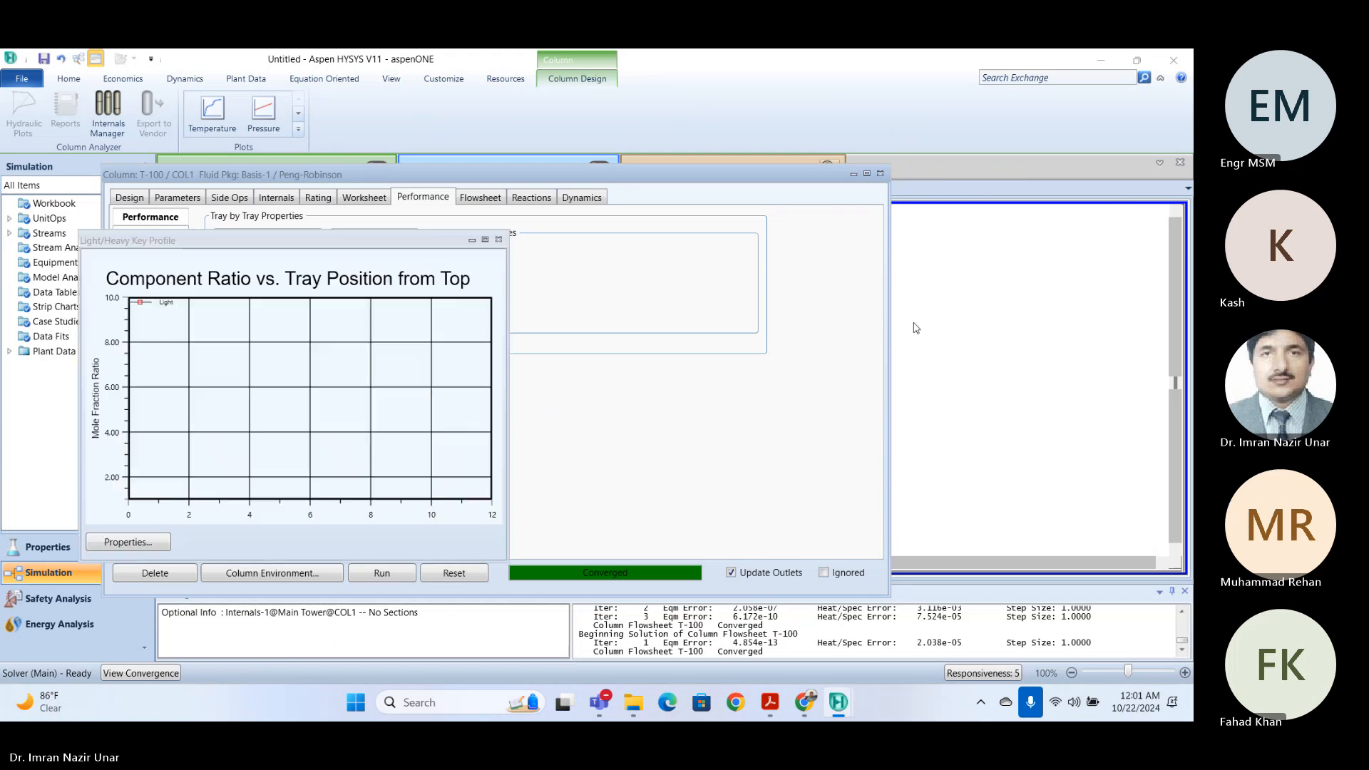
click(498, 240)
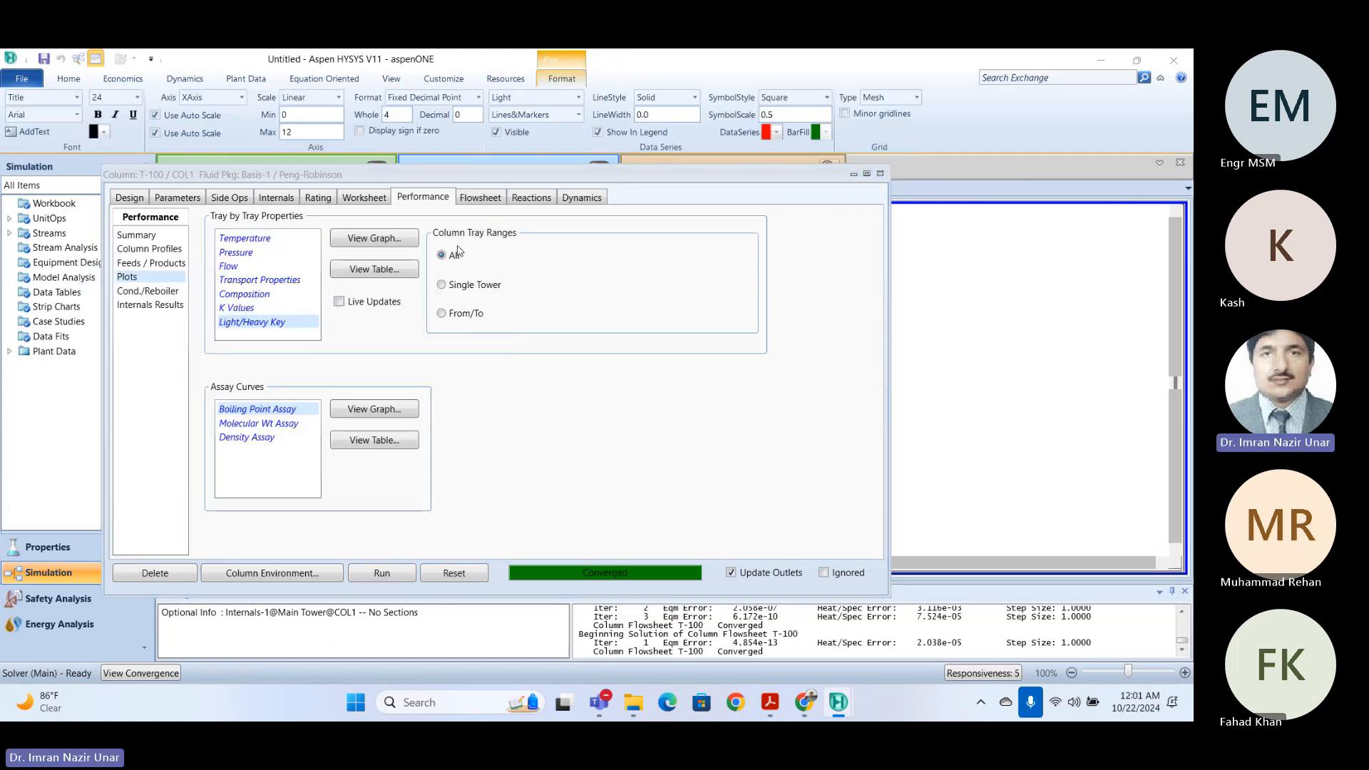
- View the column's pressure versus tray position graph and close it
click(249, 252)
click(401, 238)
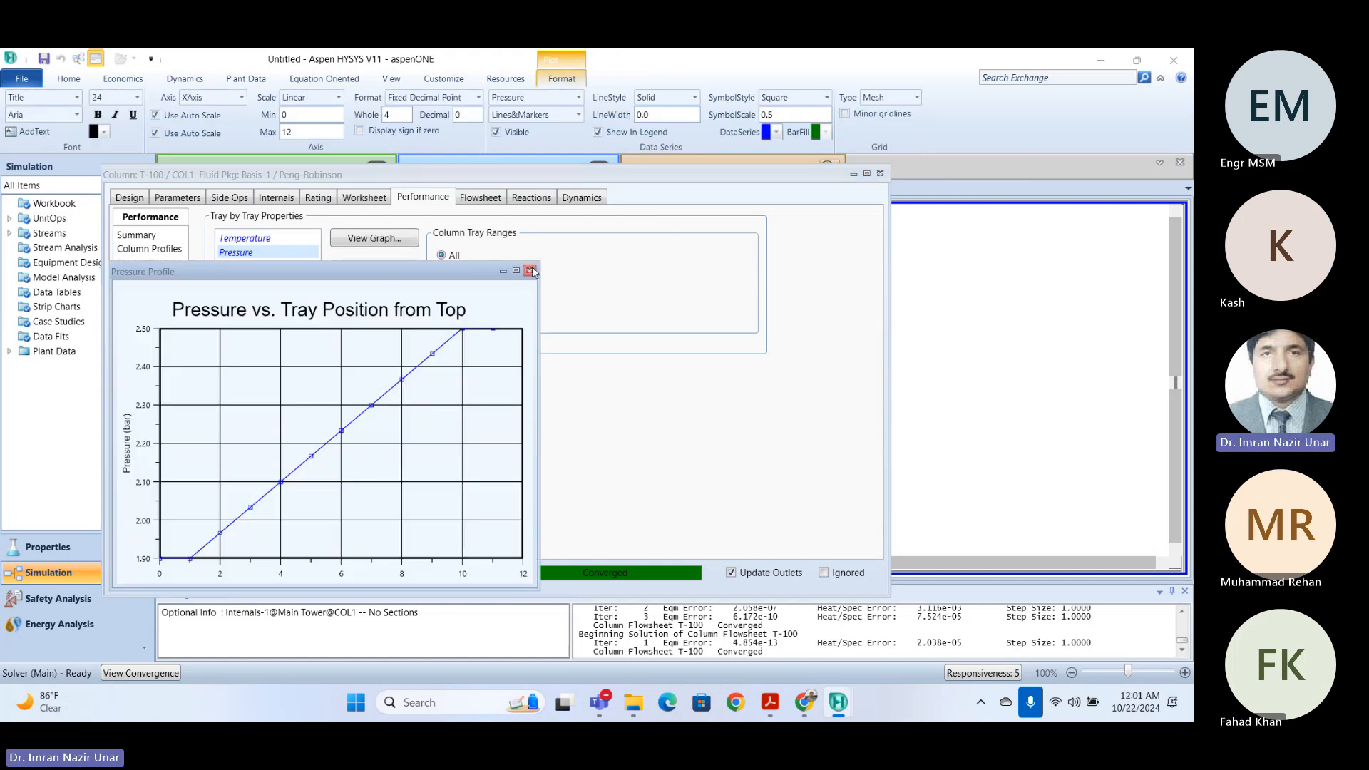
click(529, 270)
- Plot the vapour and liquid flow profile, move the graph clear of the plot options, examine it, and close it
click(237, 266)
click(400, 240)
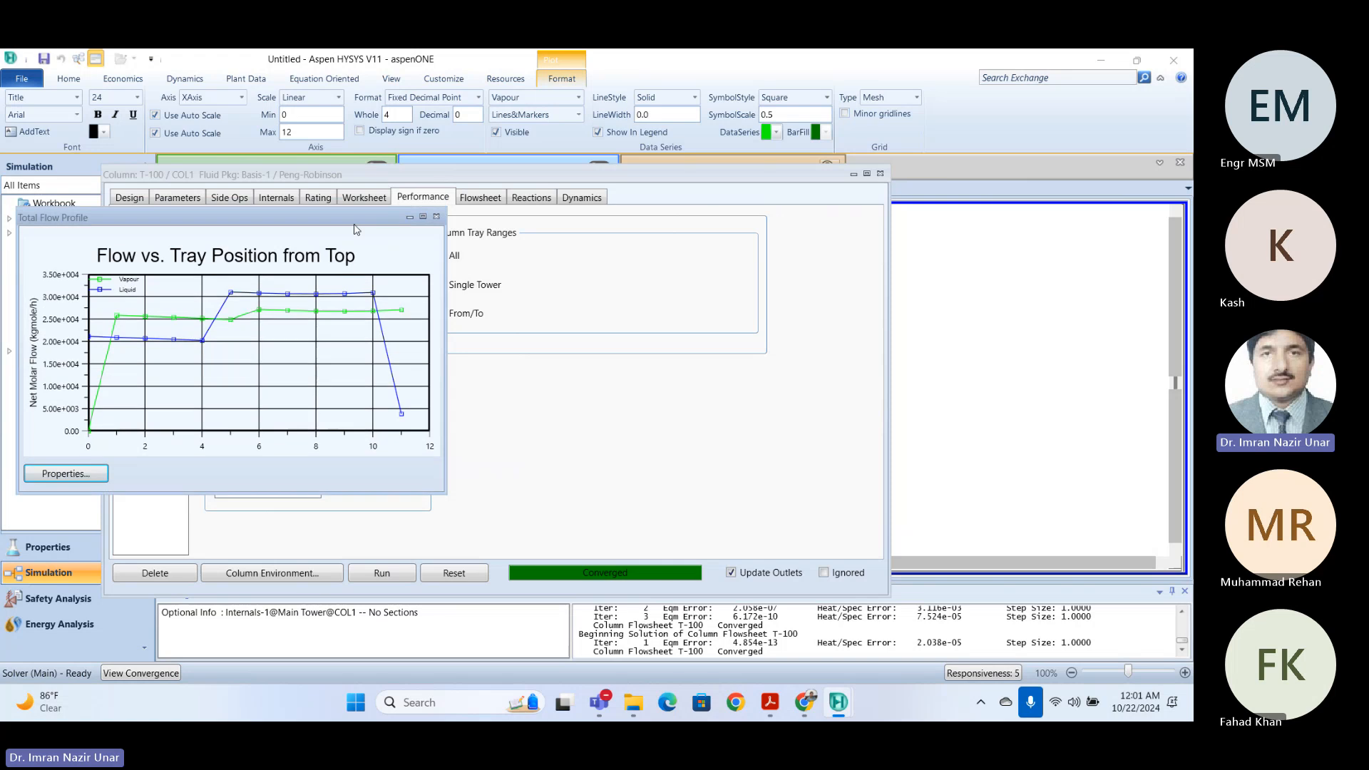
drag(303, 209, 725, 176)
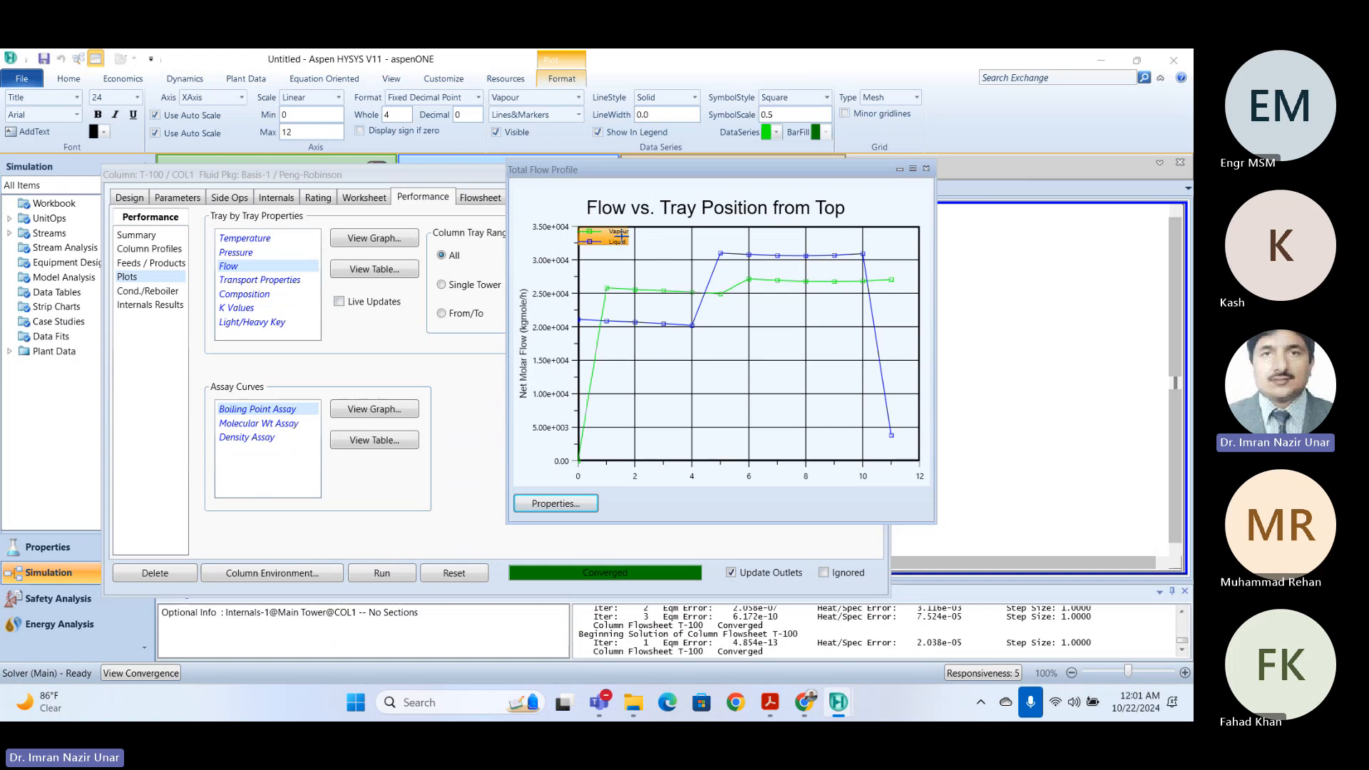
click(782, 272)
click(926, 169)
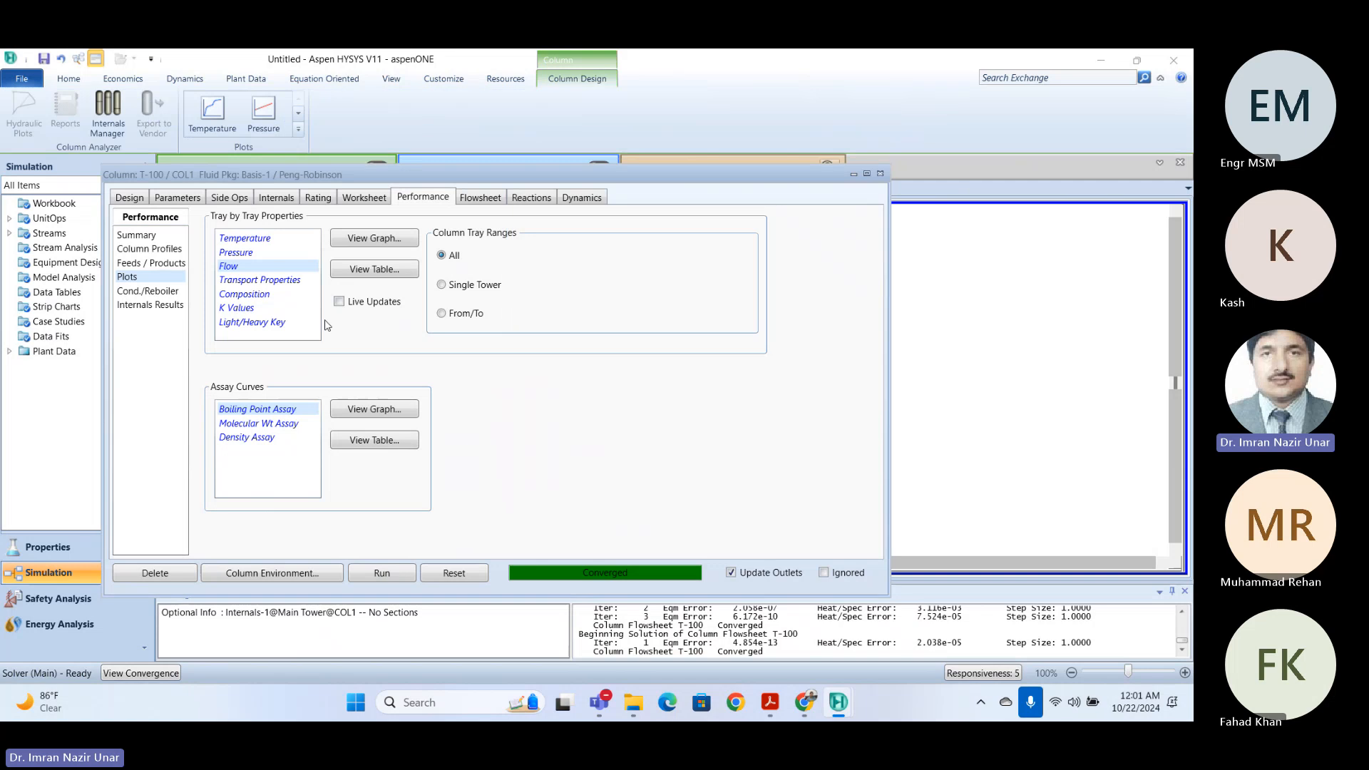
- Plot the composition profile, move its graph window toward the middle of the workspace, and select the benzene/toluene legend
click(269, 295)
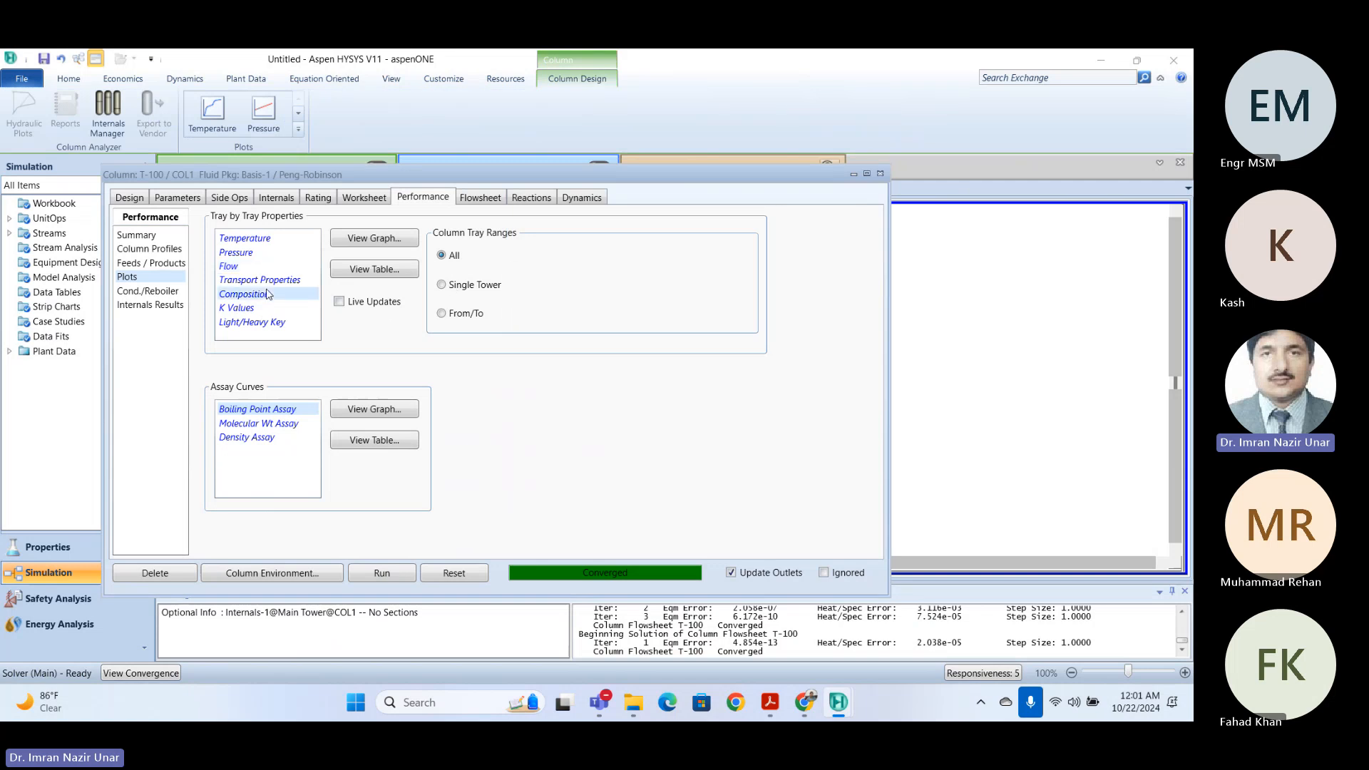
click(374, 238)
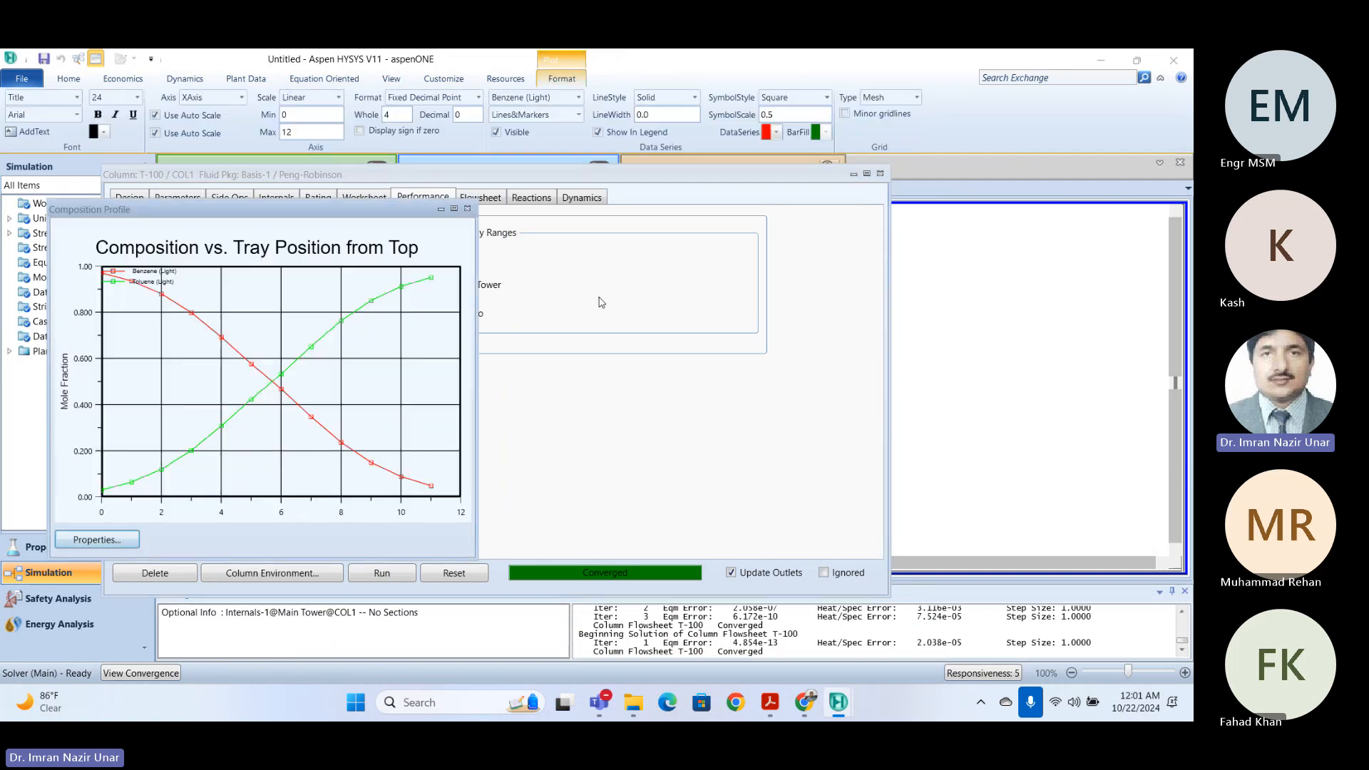
drag(295, 211, 594, 169)
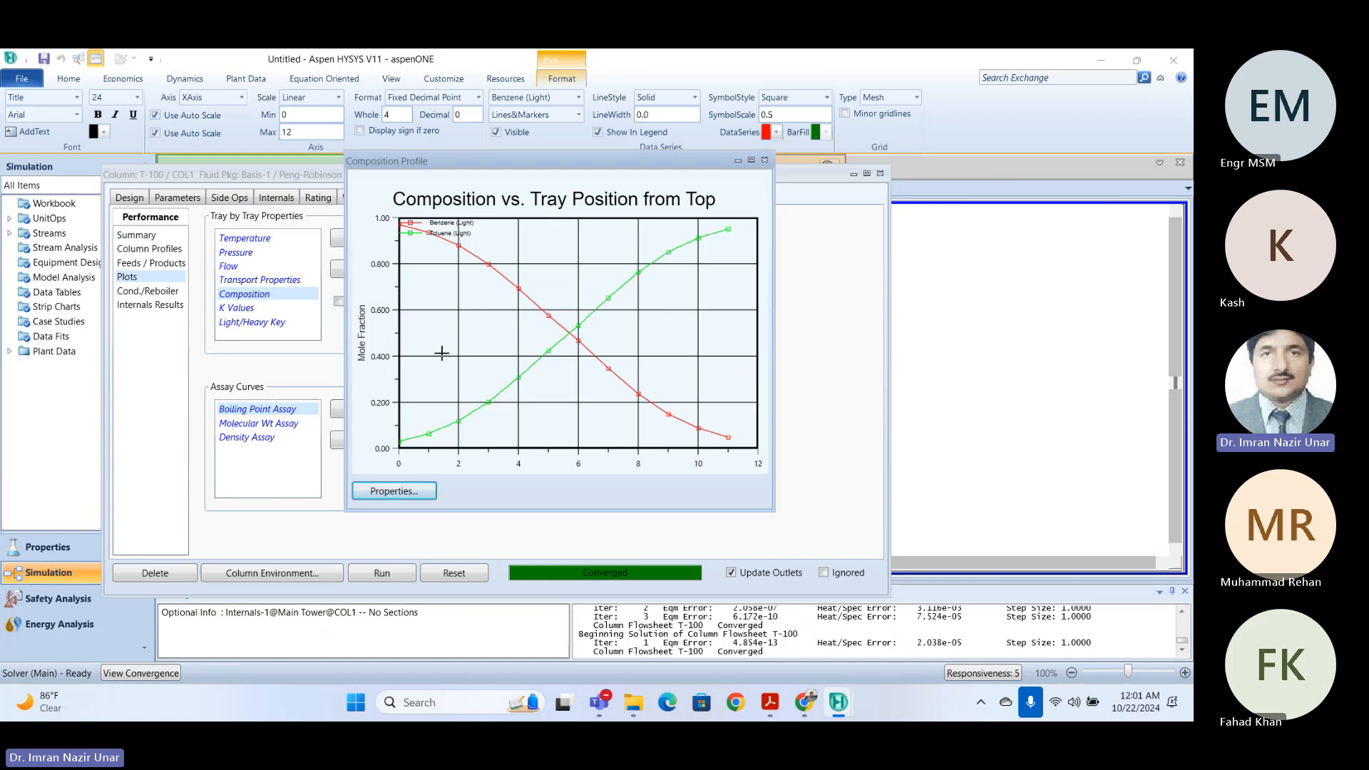
click(408, 235)
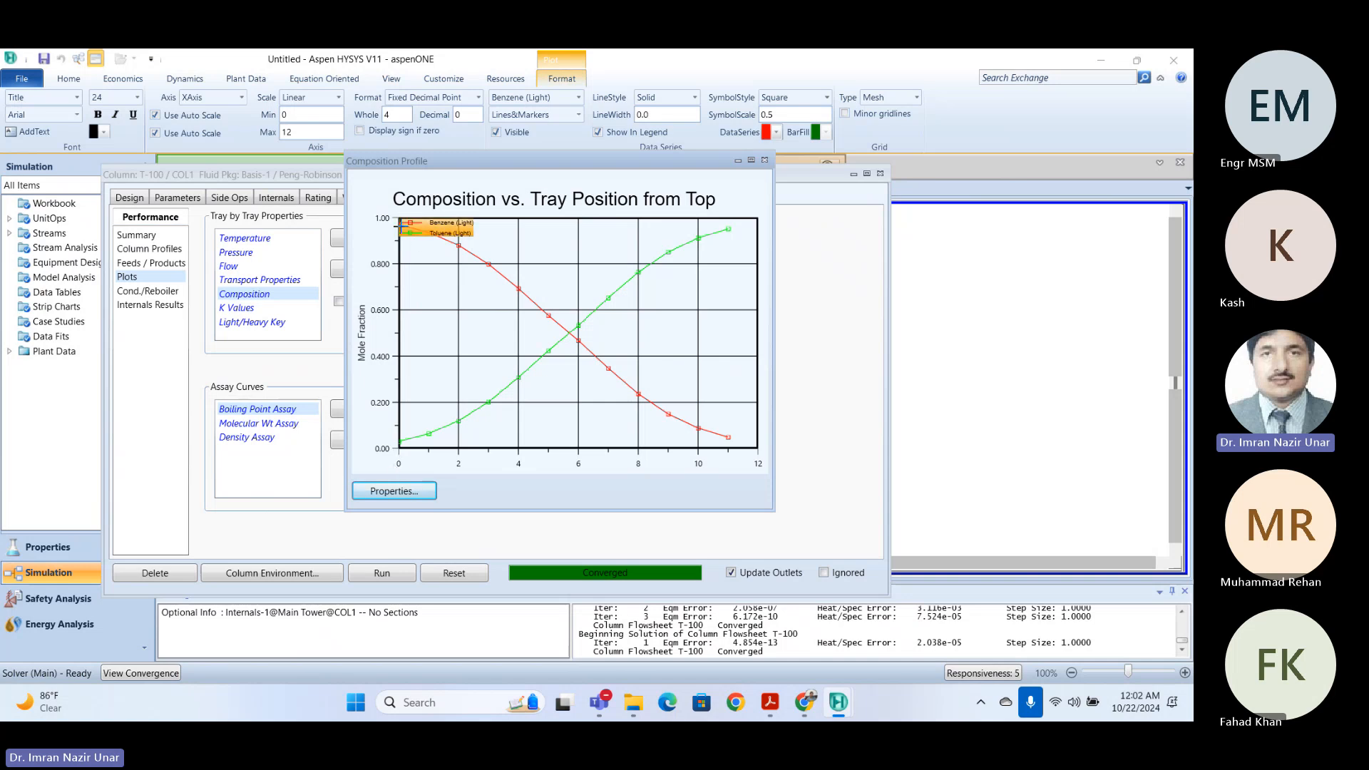
- Examine the benzene and toluene composition curves, close the graph, and move the column window toward the middle of the workspace
mouse_move(407, 405)
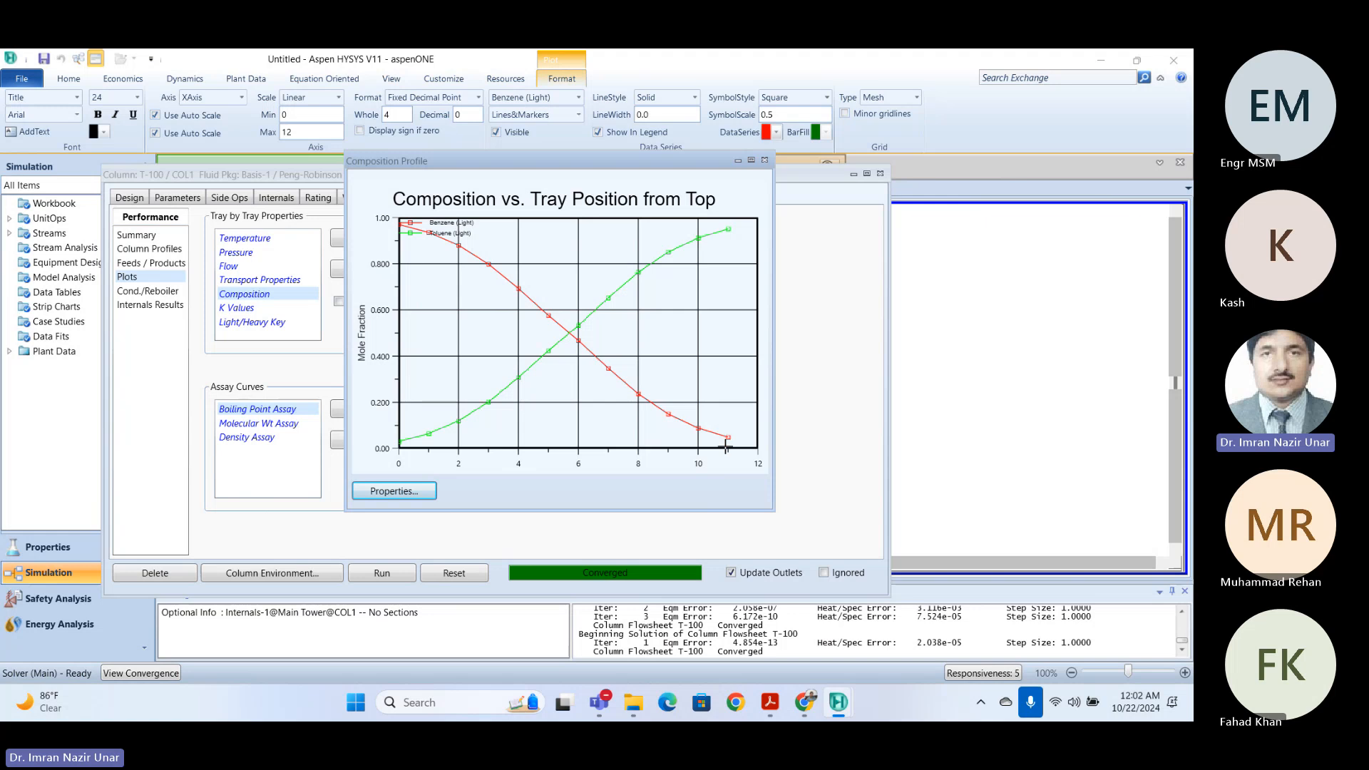
click(765, 160)
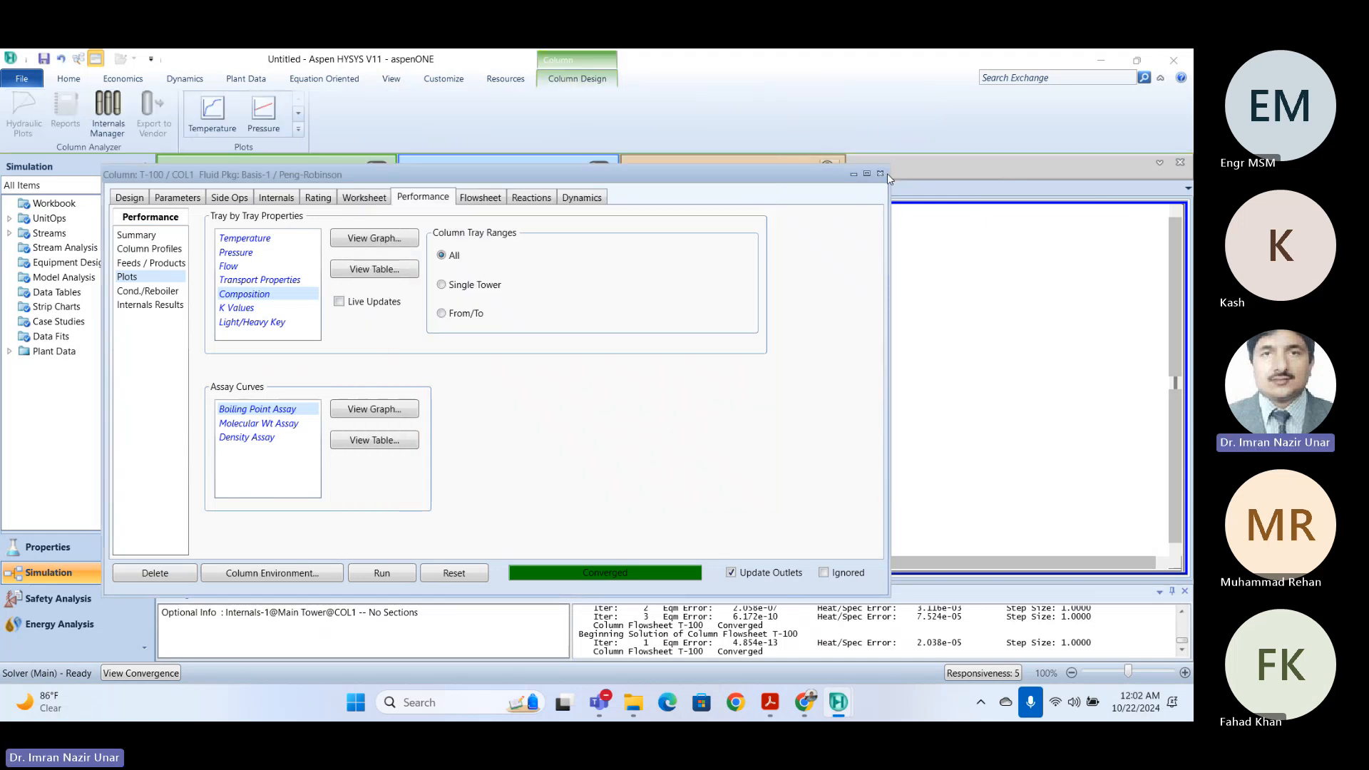
click(867, 174)
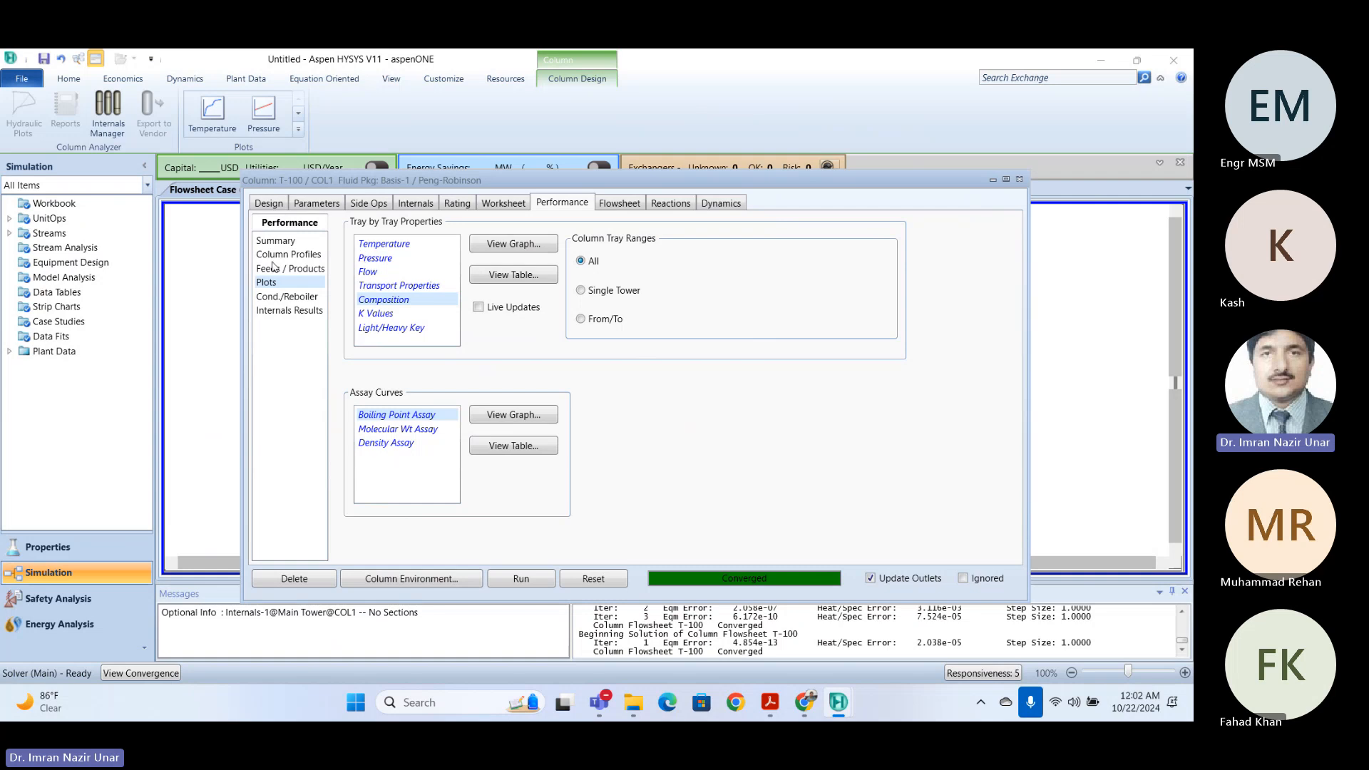
- Review the column's design specifications and their summary, and return to its connections
click(269, 203)
click(269, 269)
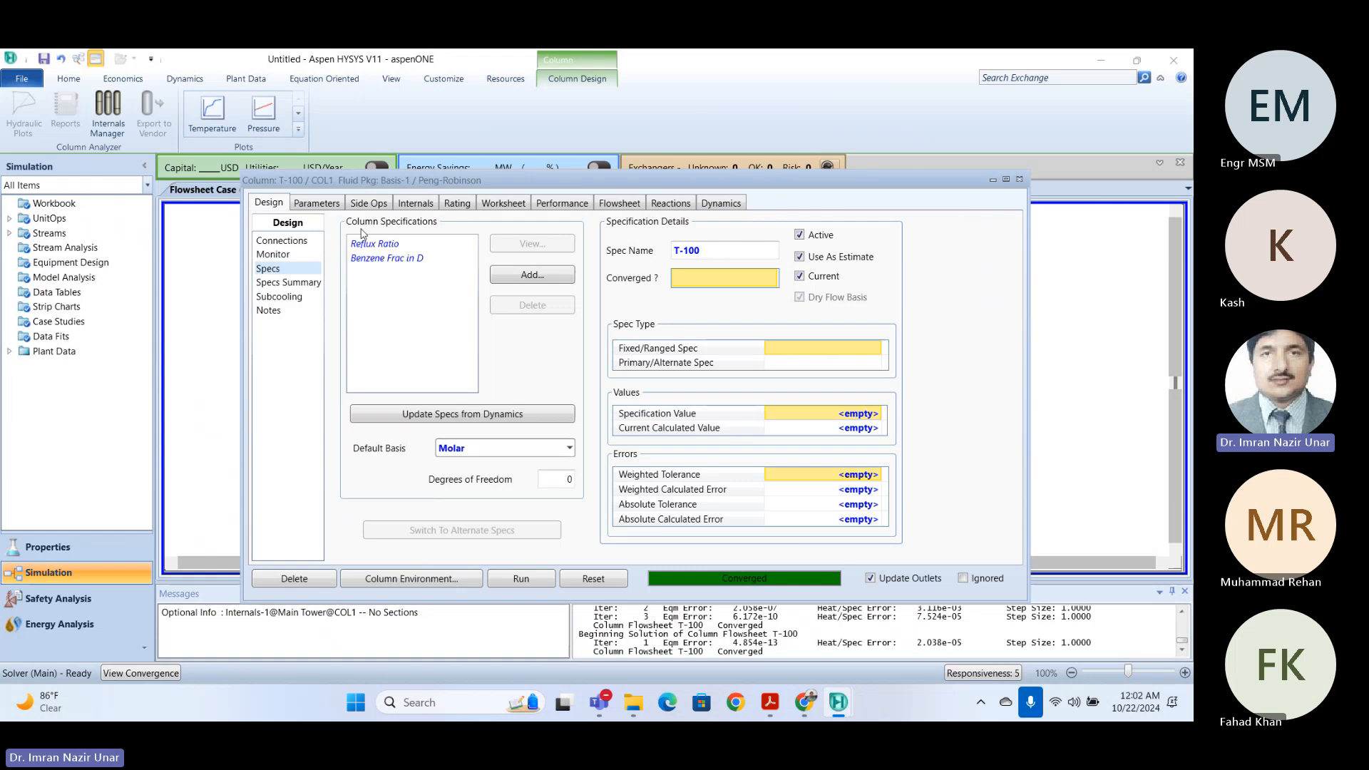
click(287, 283)
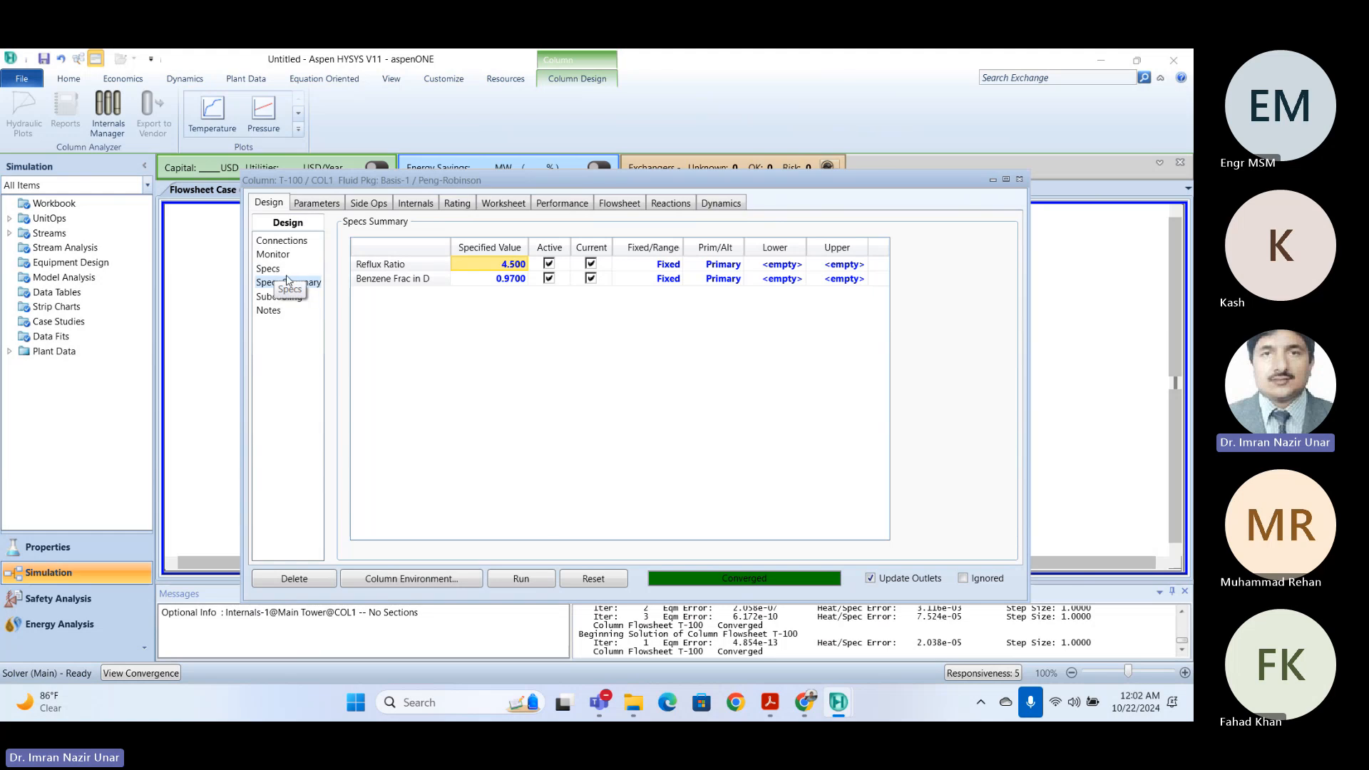
click(268, 270)
click(280, 240)
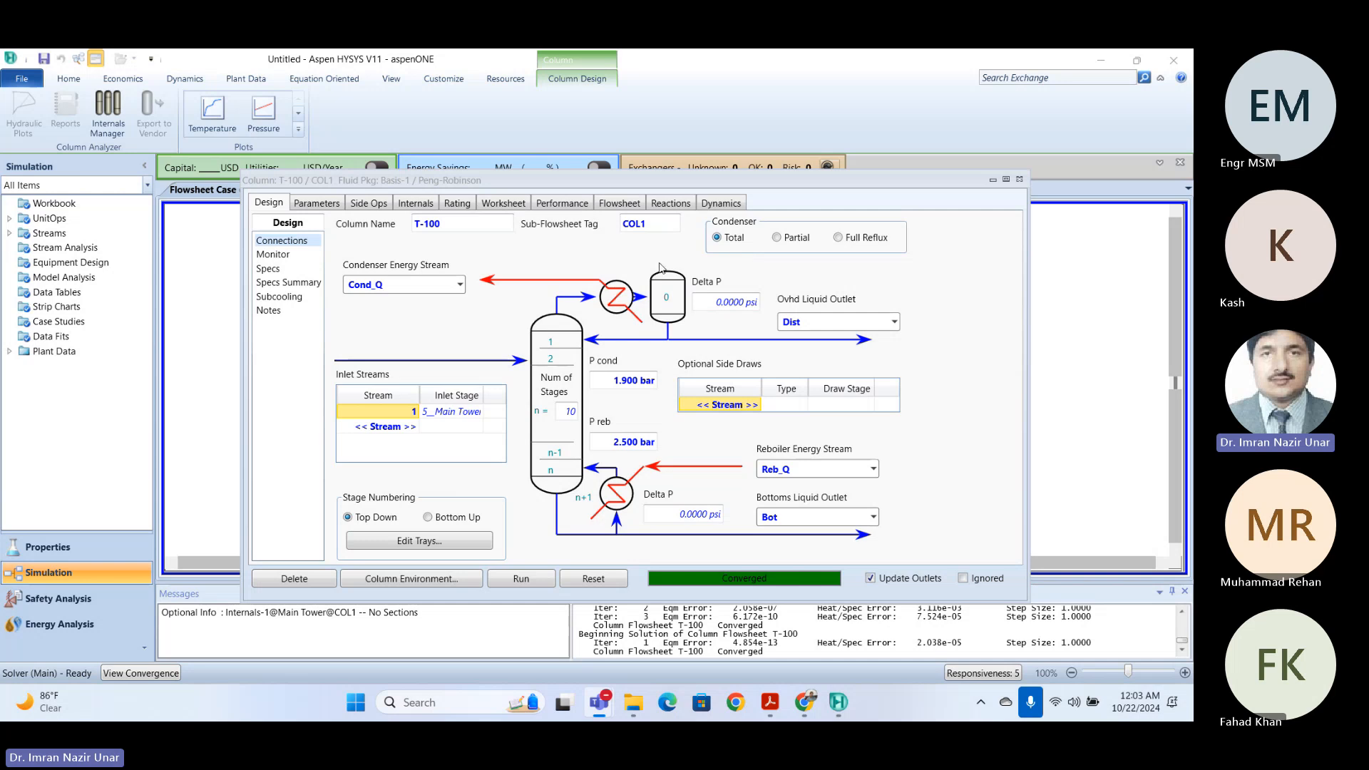
- Try the Partial and Full Reflux condenser types, and switch the condenser back to Total
click(781, 238)
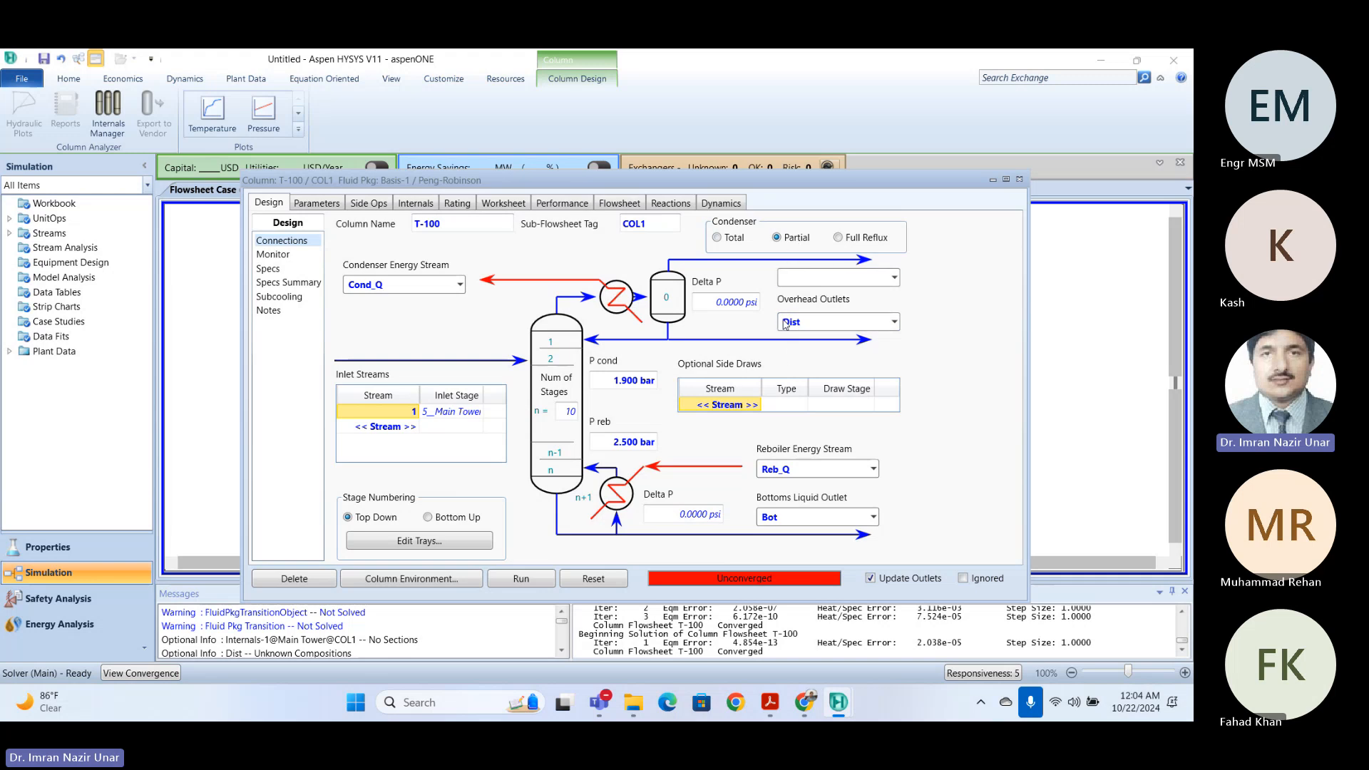
click(838, 238)
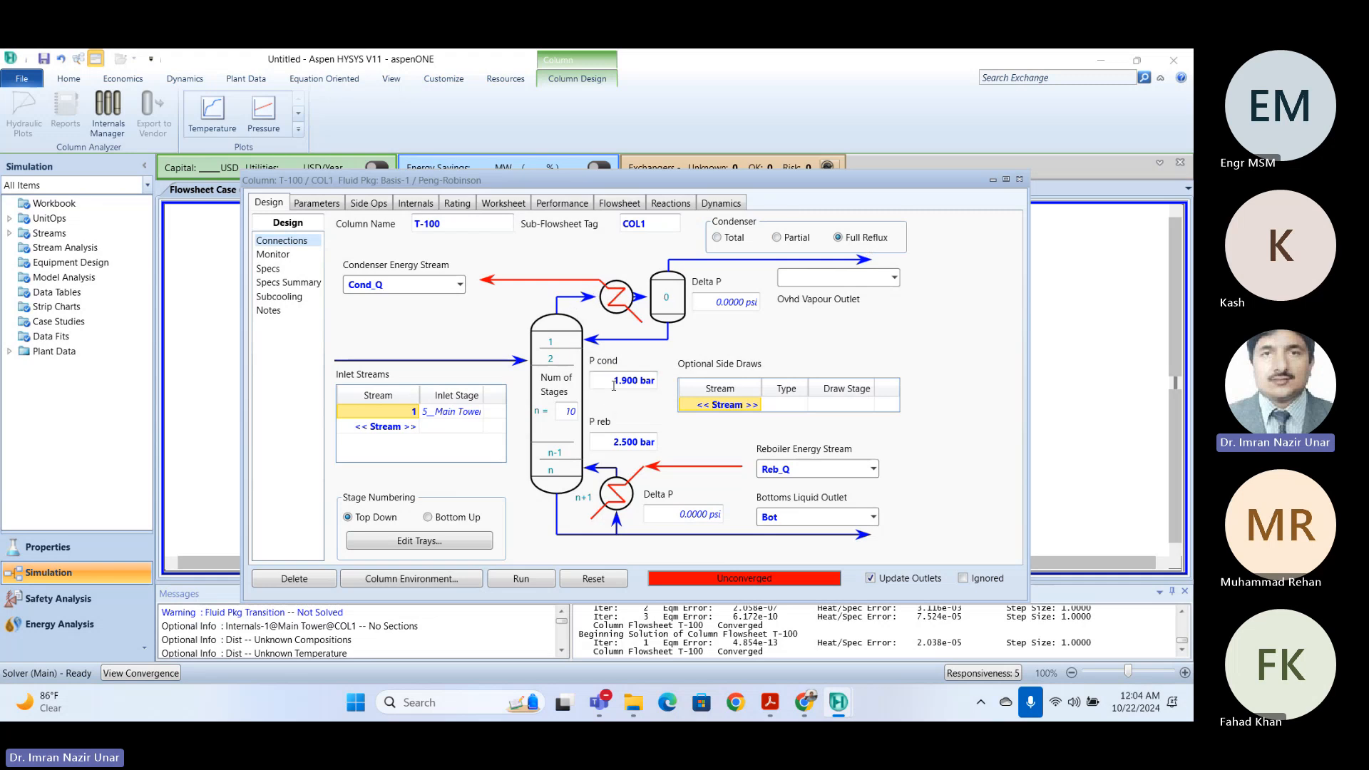
mouse_move(614, 385)
click(729, 241)
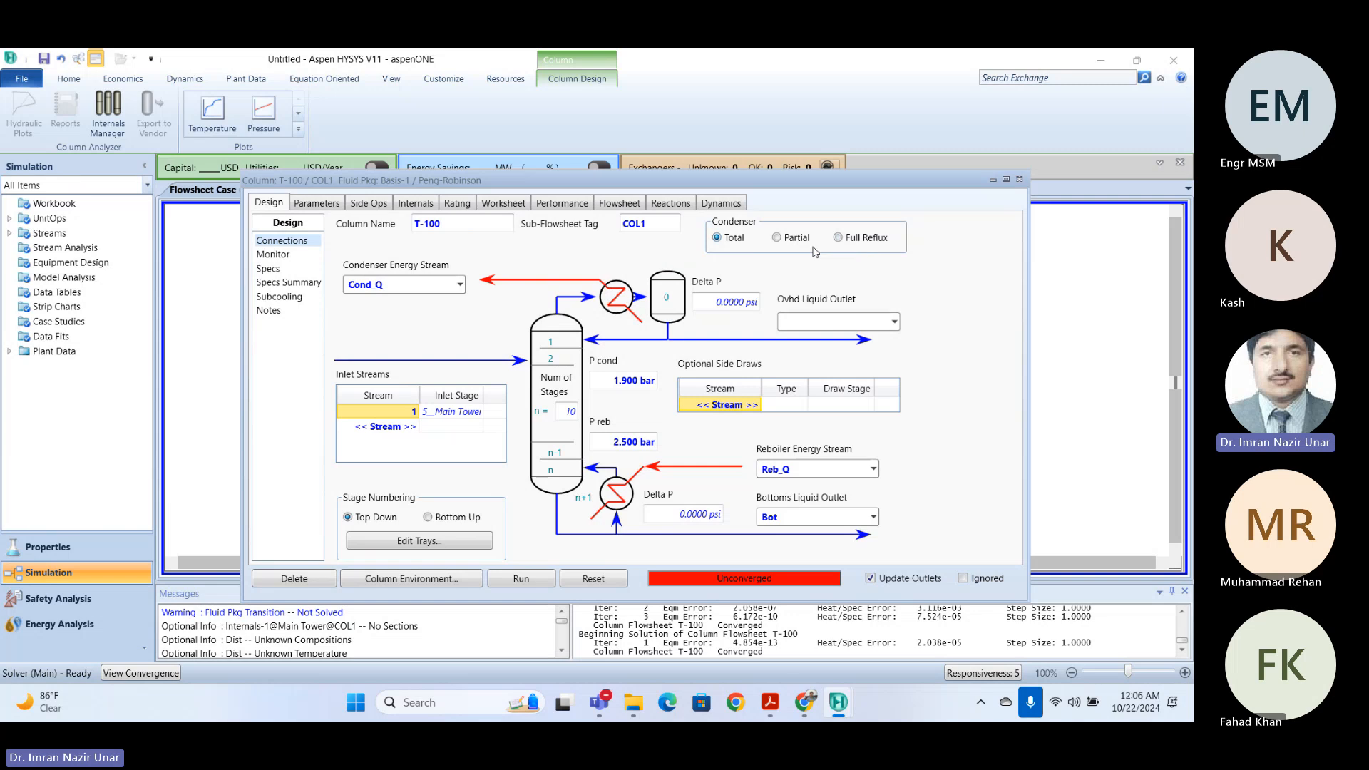
- Try to run the column, and close the Distillate Rate and Benzene Frac in D specification windows
click(522, 579)
click(744, 440)
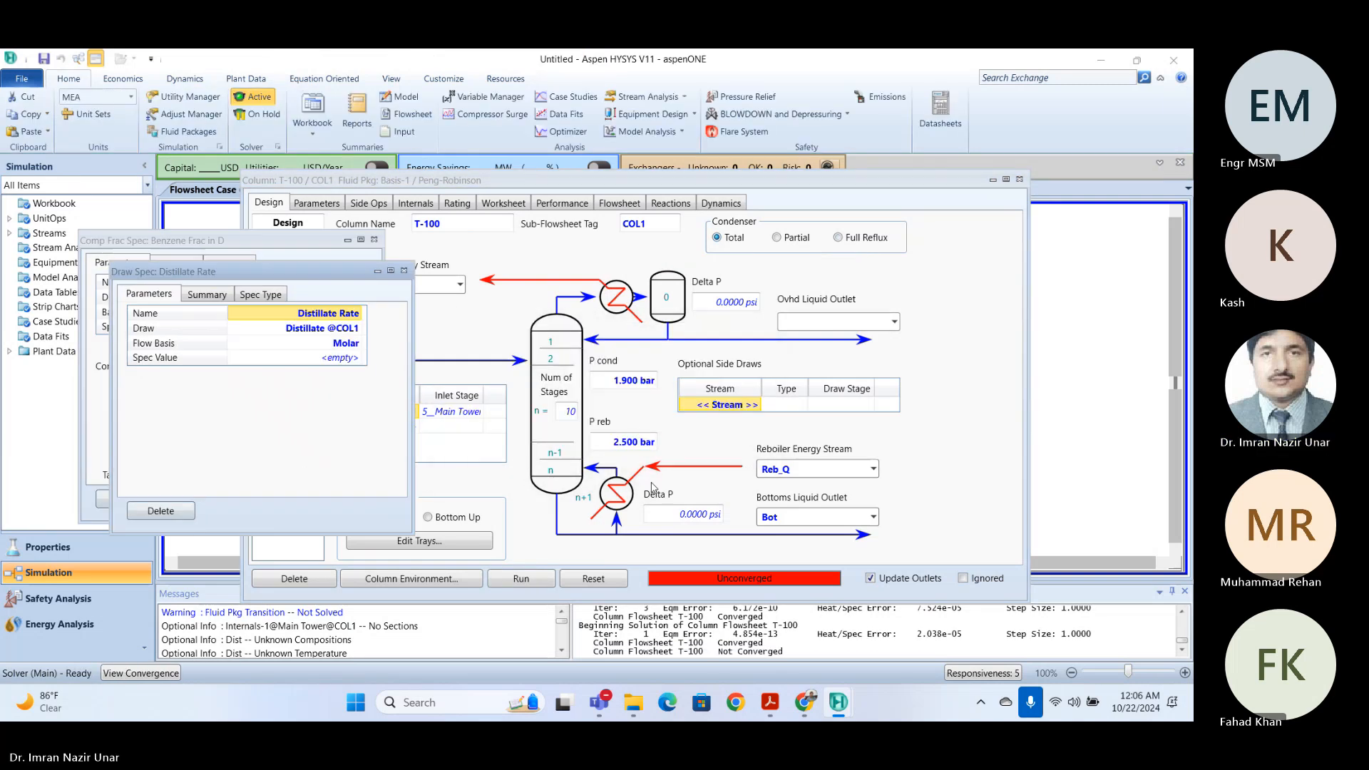
click(403, 271)
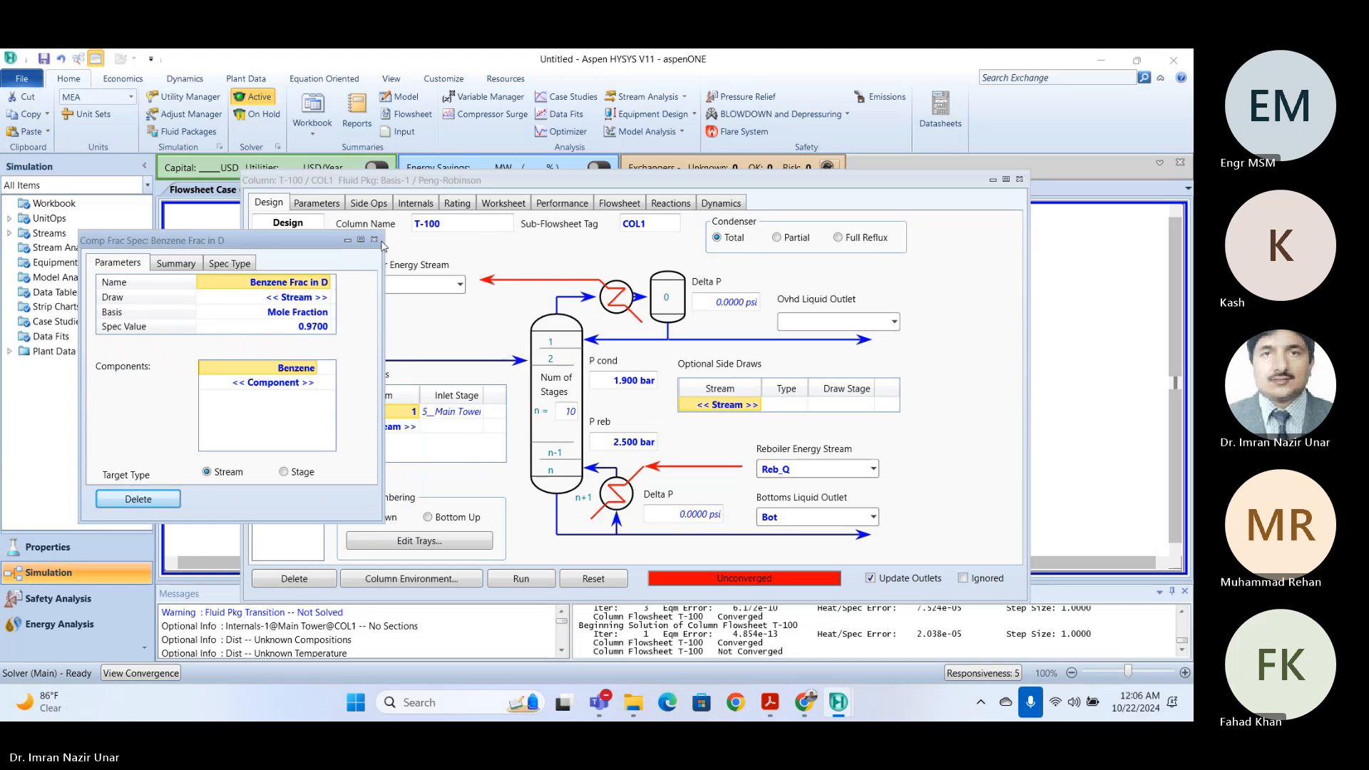
click(373, 241)
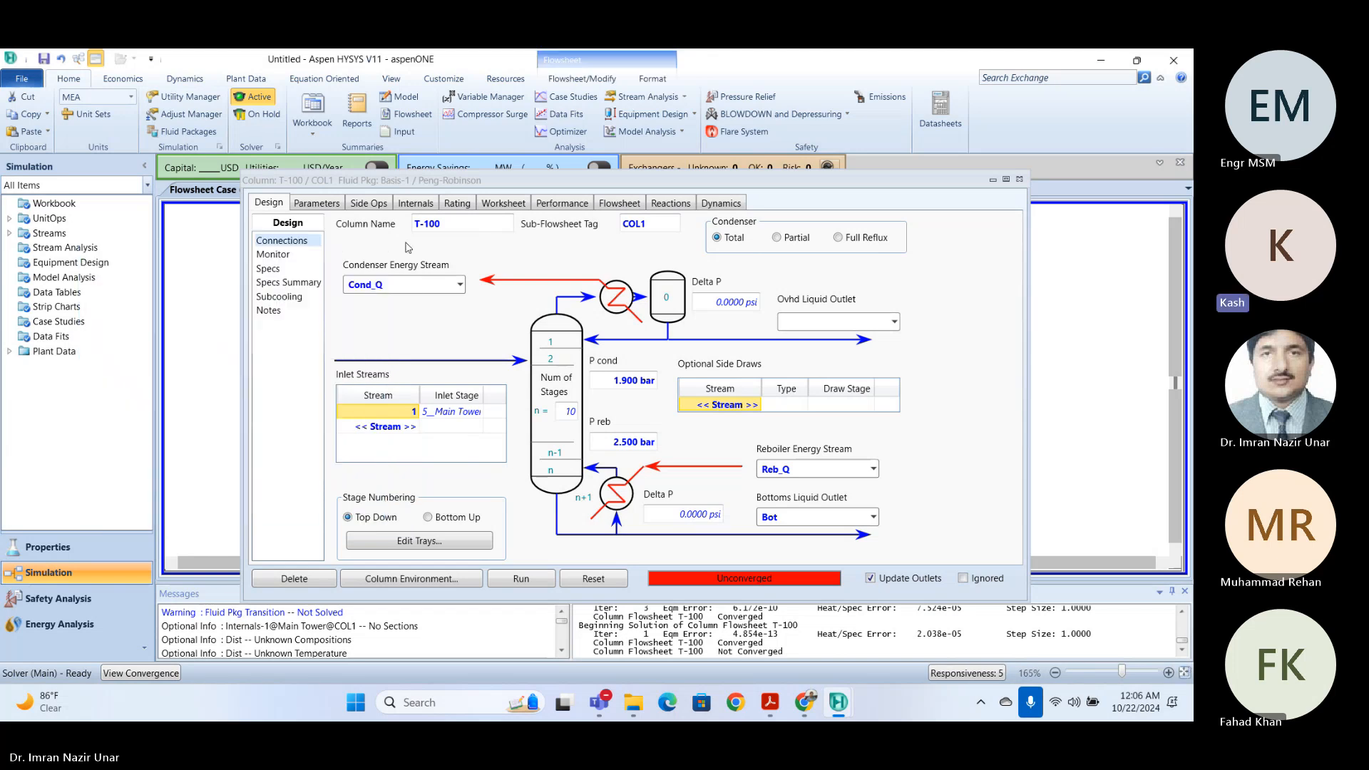
- Assign Dist as the overhead liquid outlet, try running the column, and dismiss the windows that open
click(906, 326)
click(859, 321)
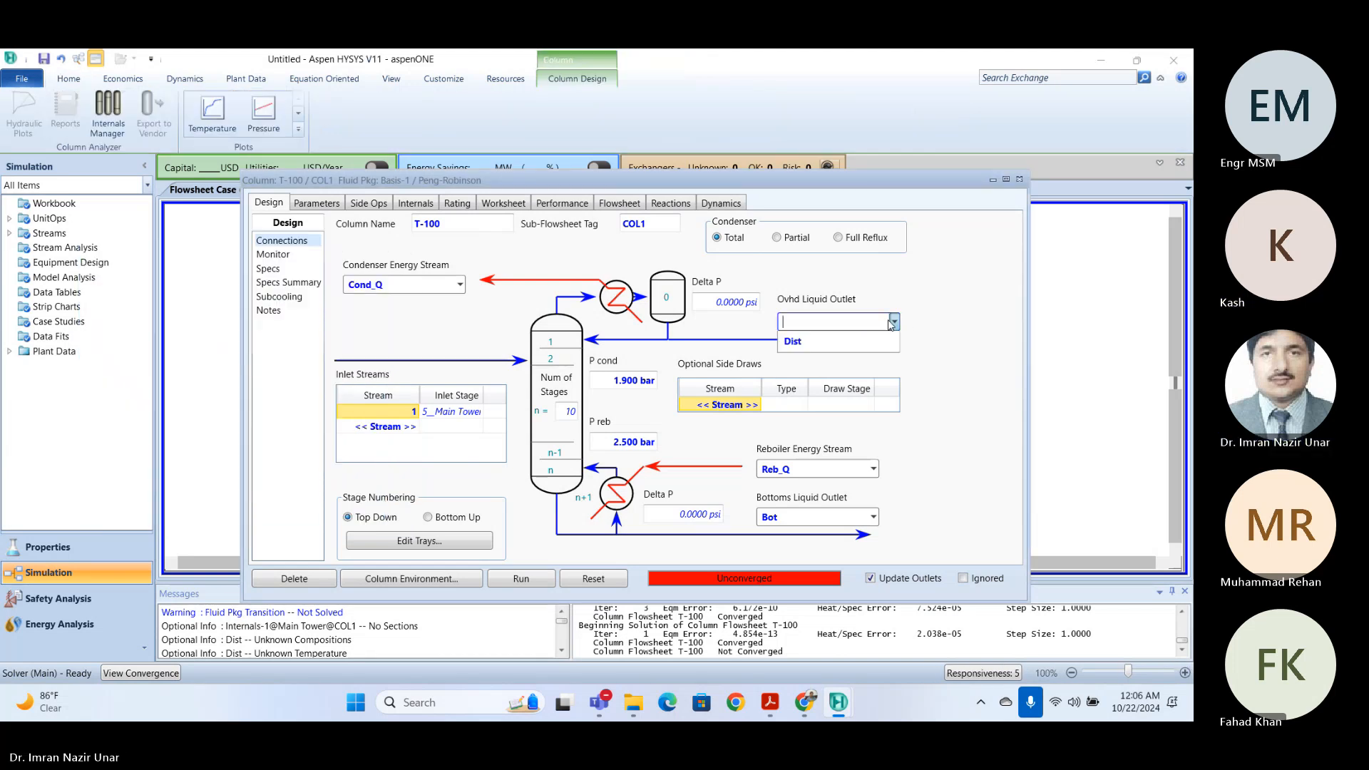
click(794, 344)
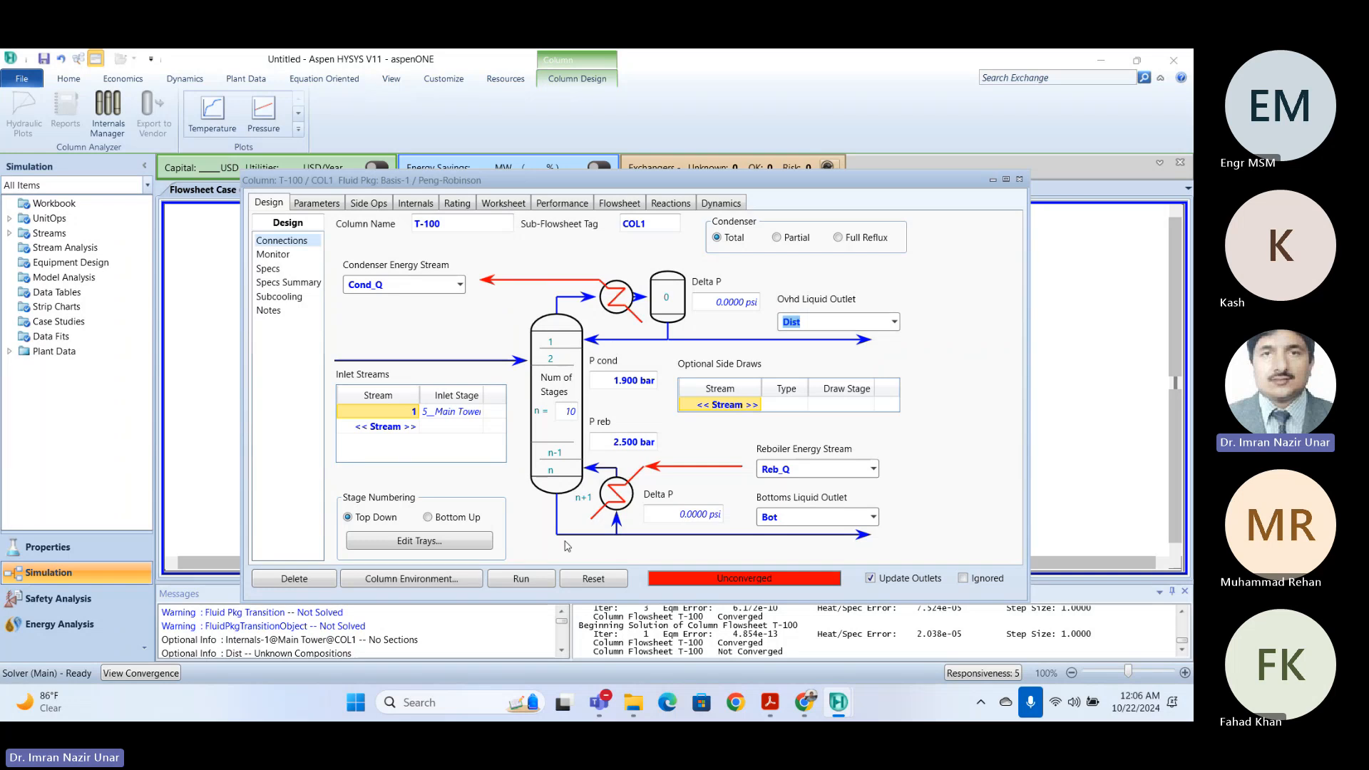
click(521, 579)
click(717, 432)
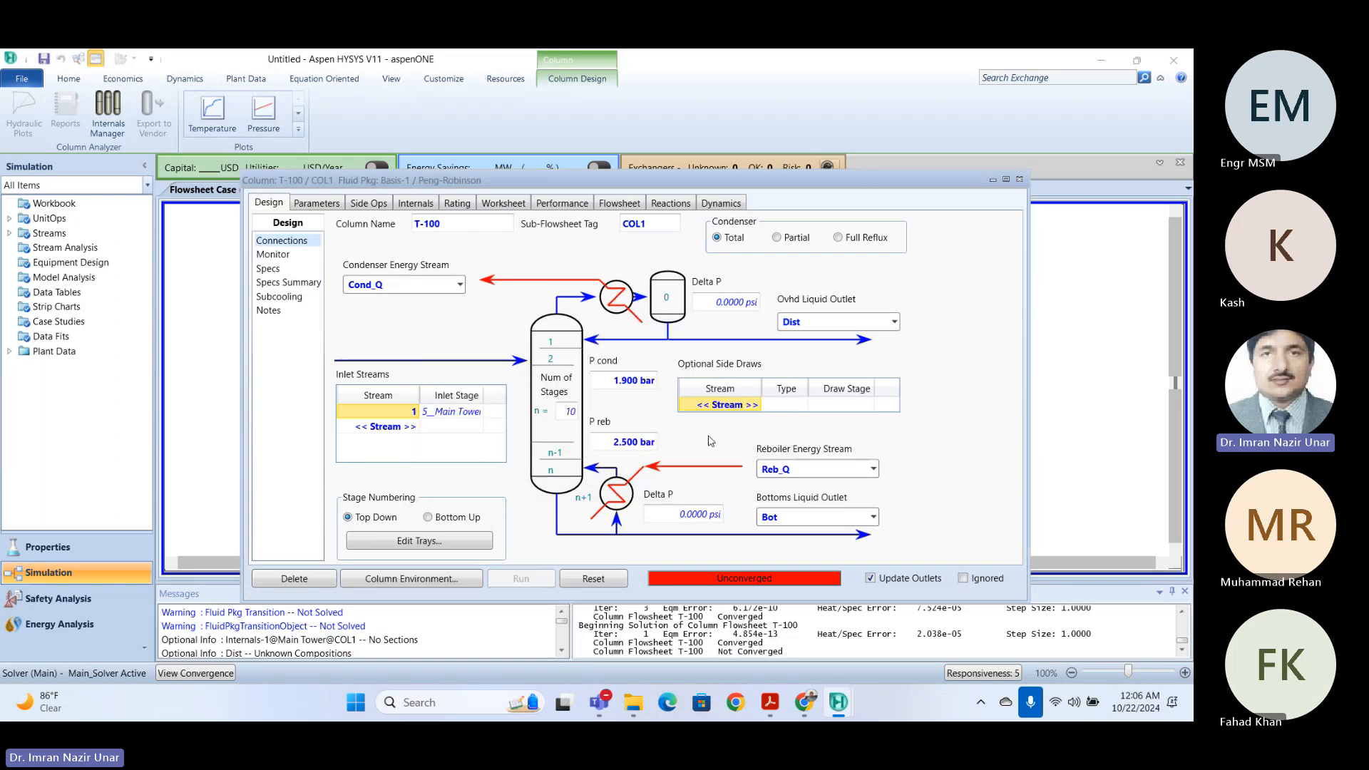
click(343, 209)
click(311, 178)
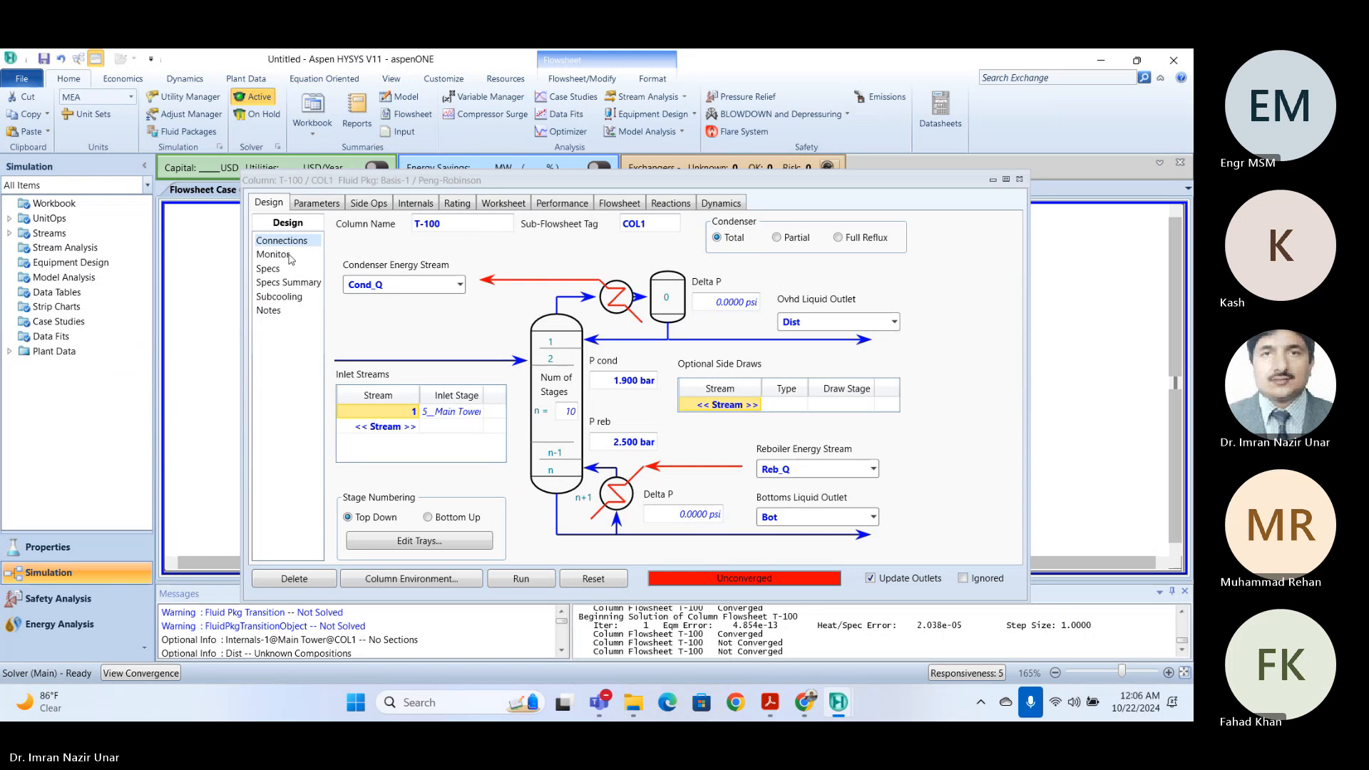
- Make the Reflux Ratio specification active, deactivate Distillate Rate, and close the Benzene Frac in D window
click(266, 272)
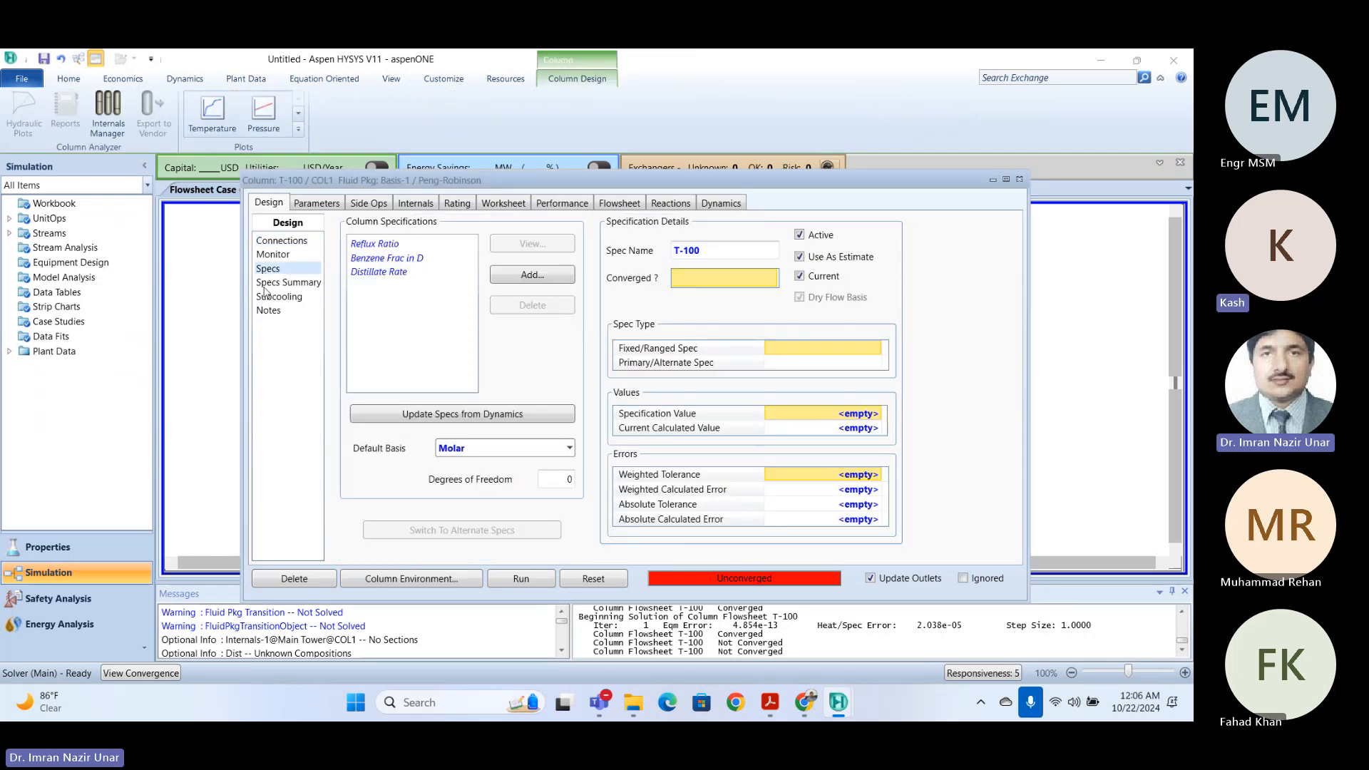
click(267, 298)
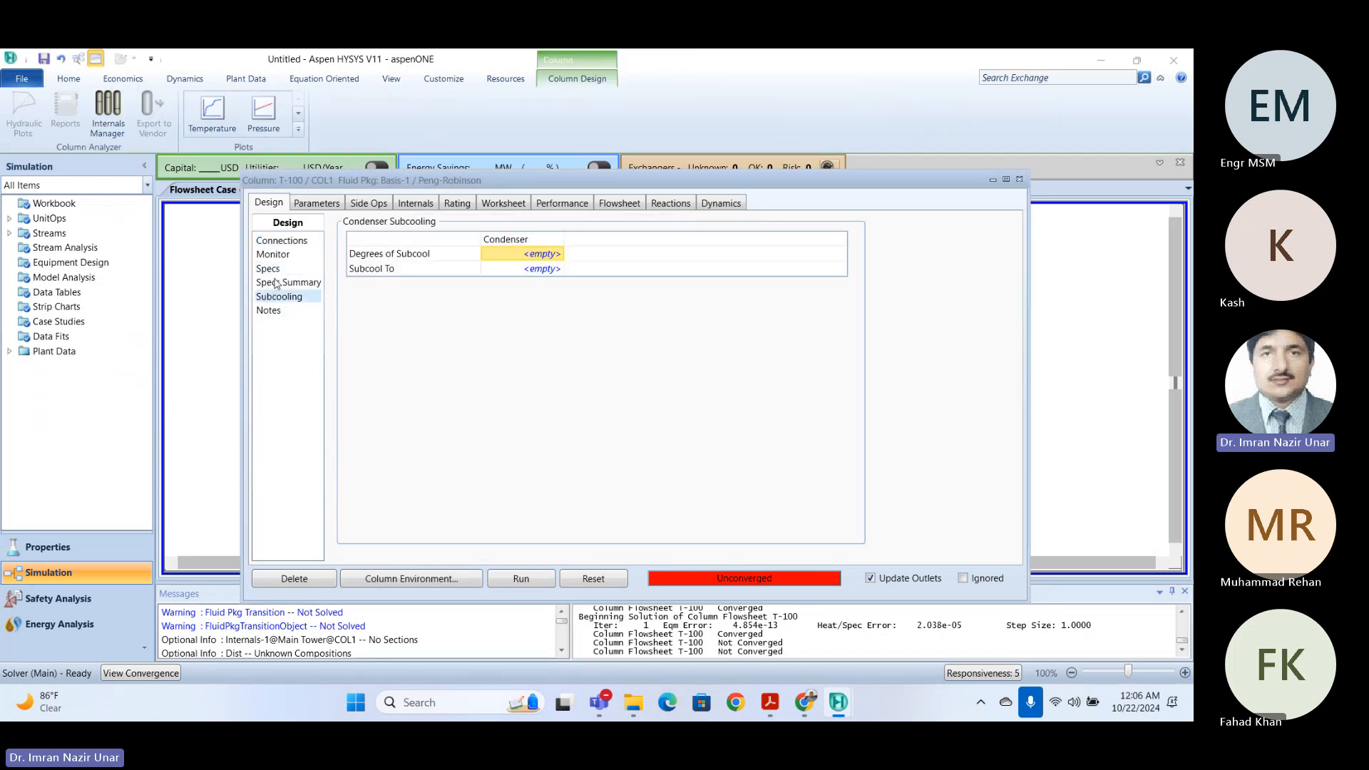
click(277, 282)
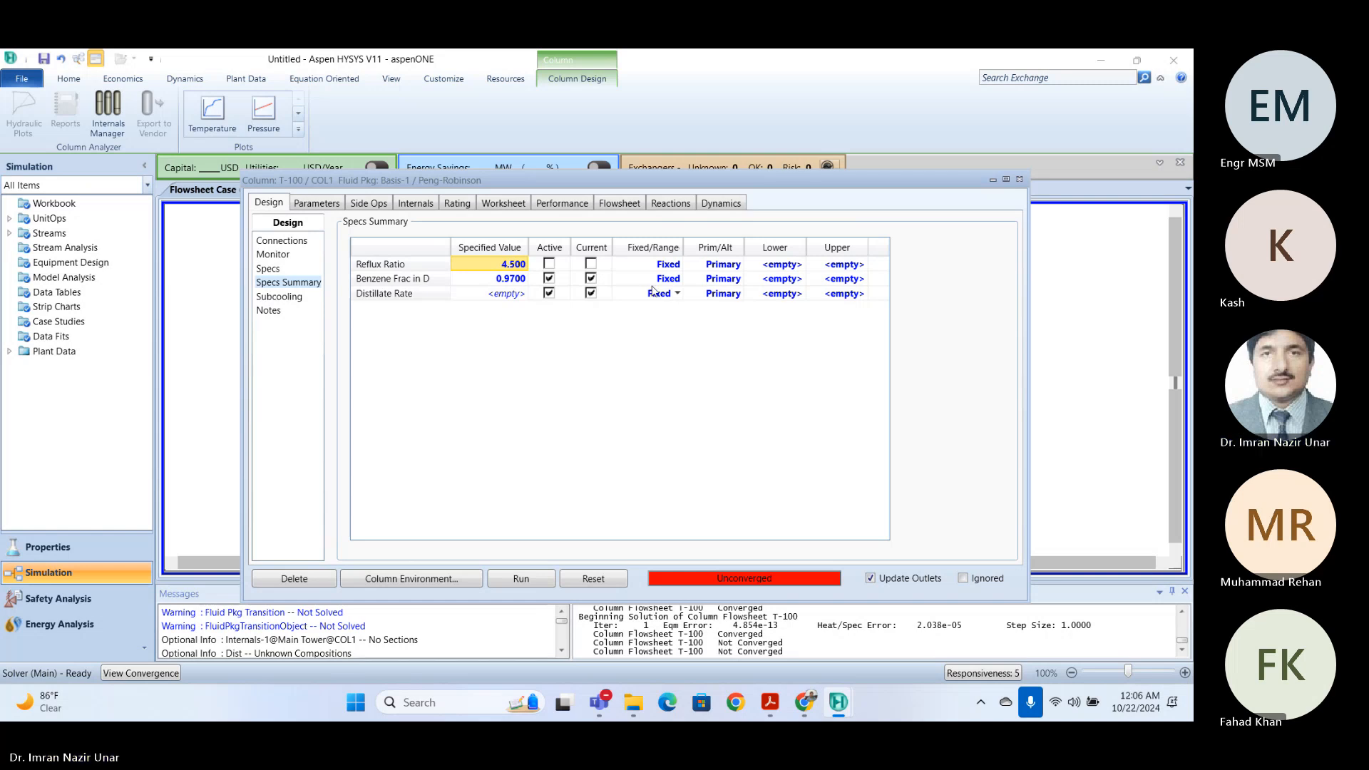
click(551, 263)
click(552, 294)
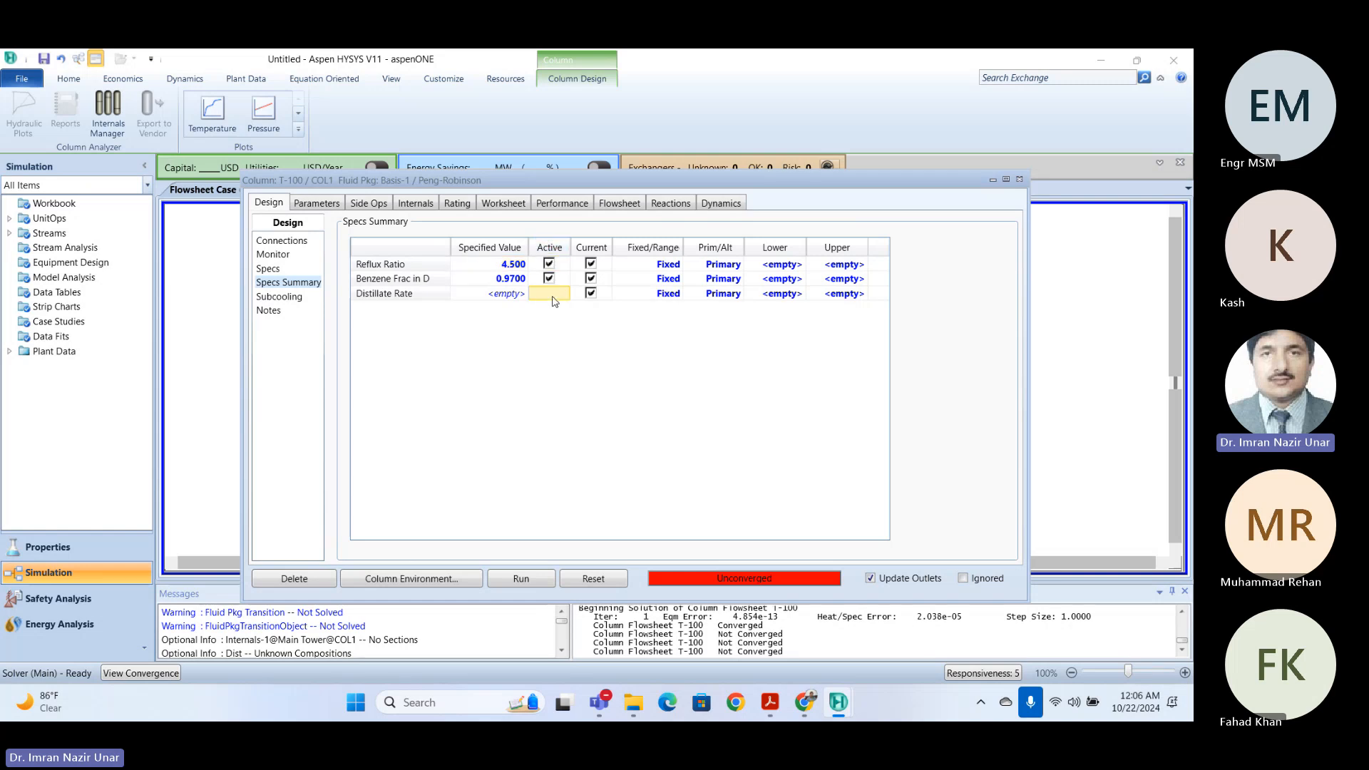
click(716, 431)
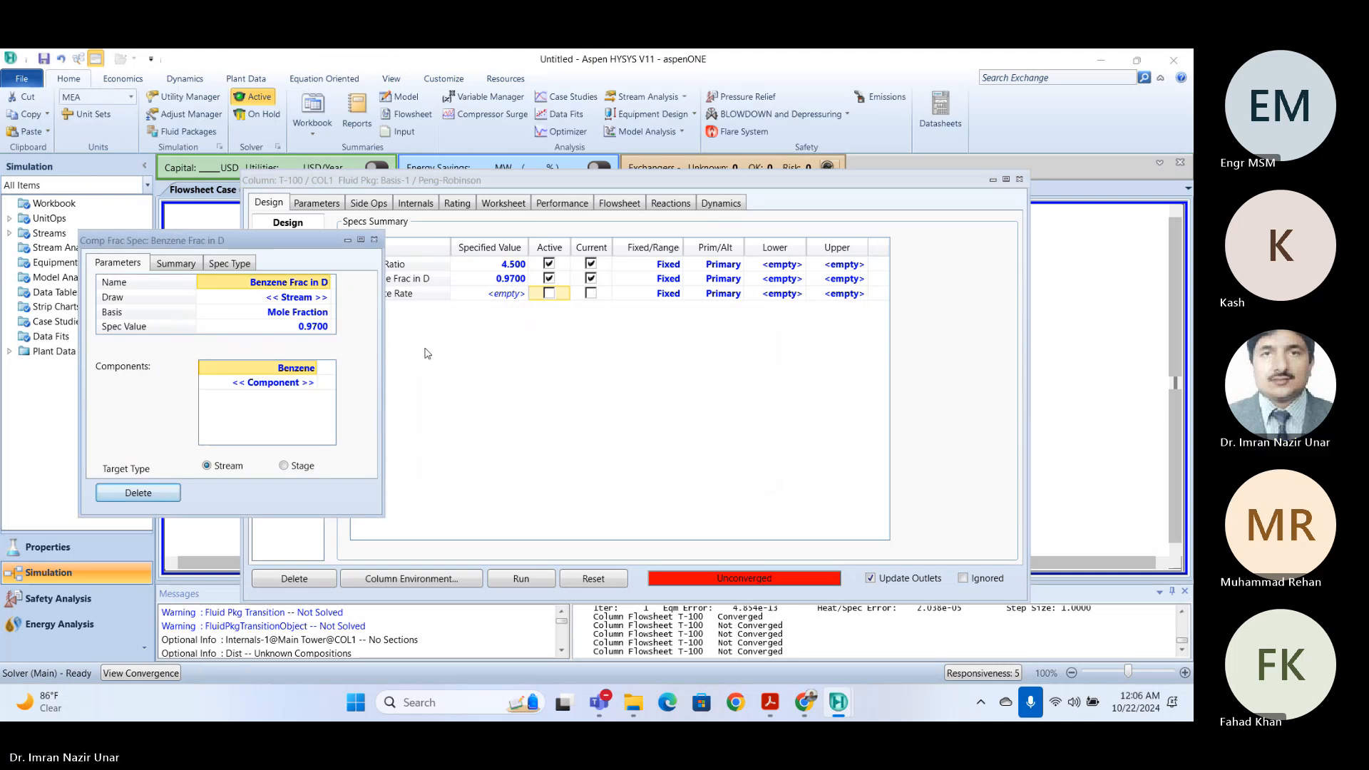
click(374, 240)
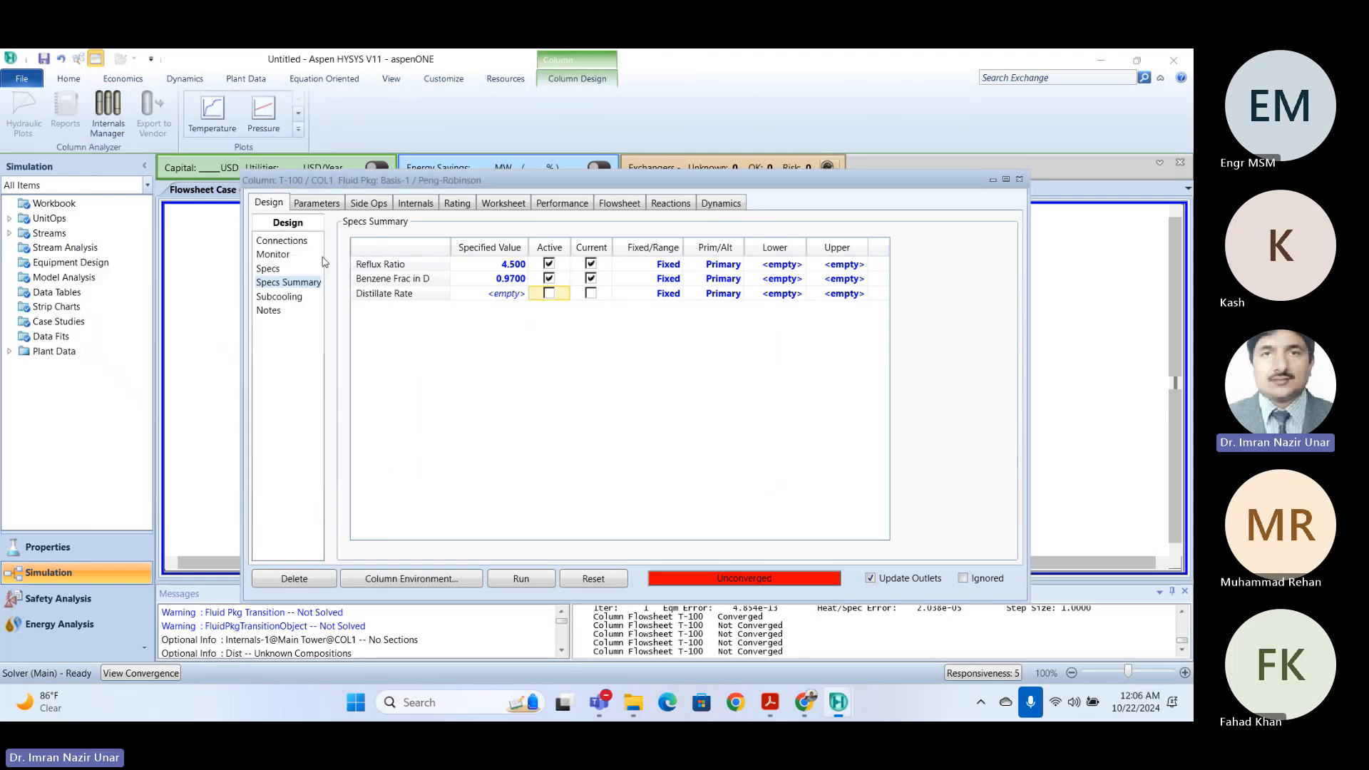
- Delete the Distillate Rate specification from the column specifications
click(268, 270)
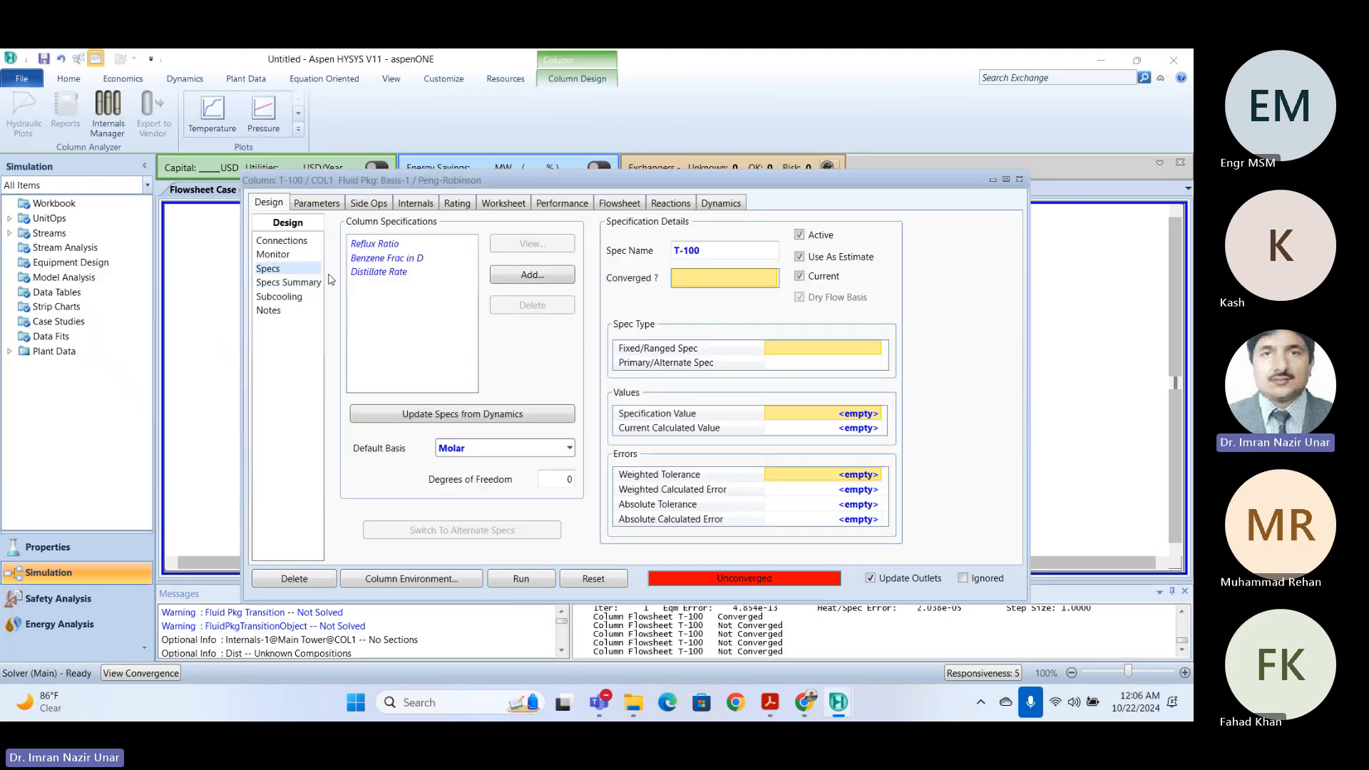
click(405, 274)
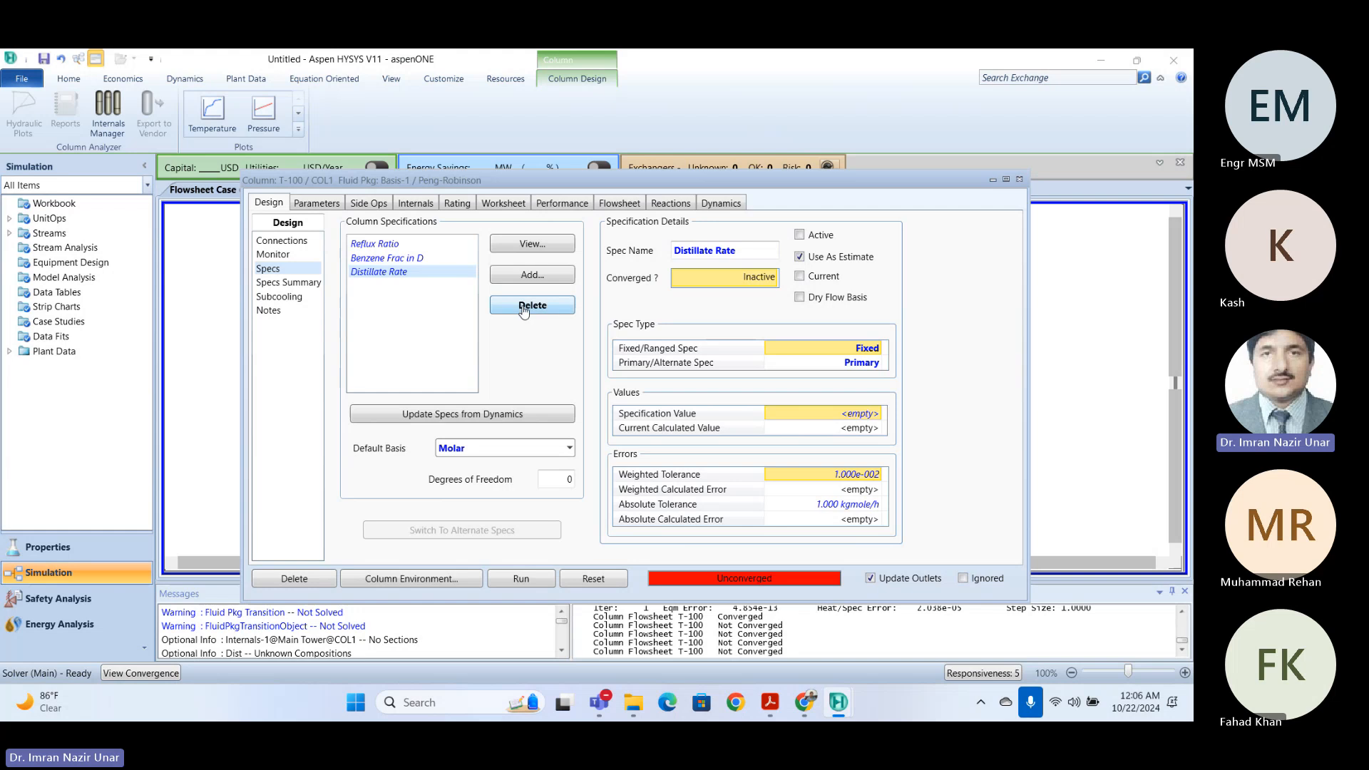
click(525, 311)
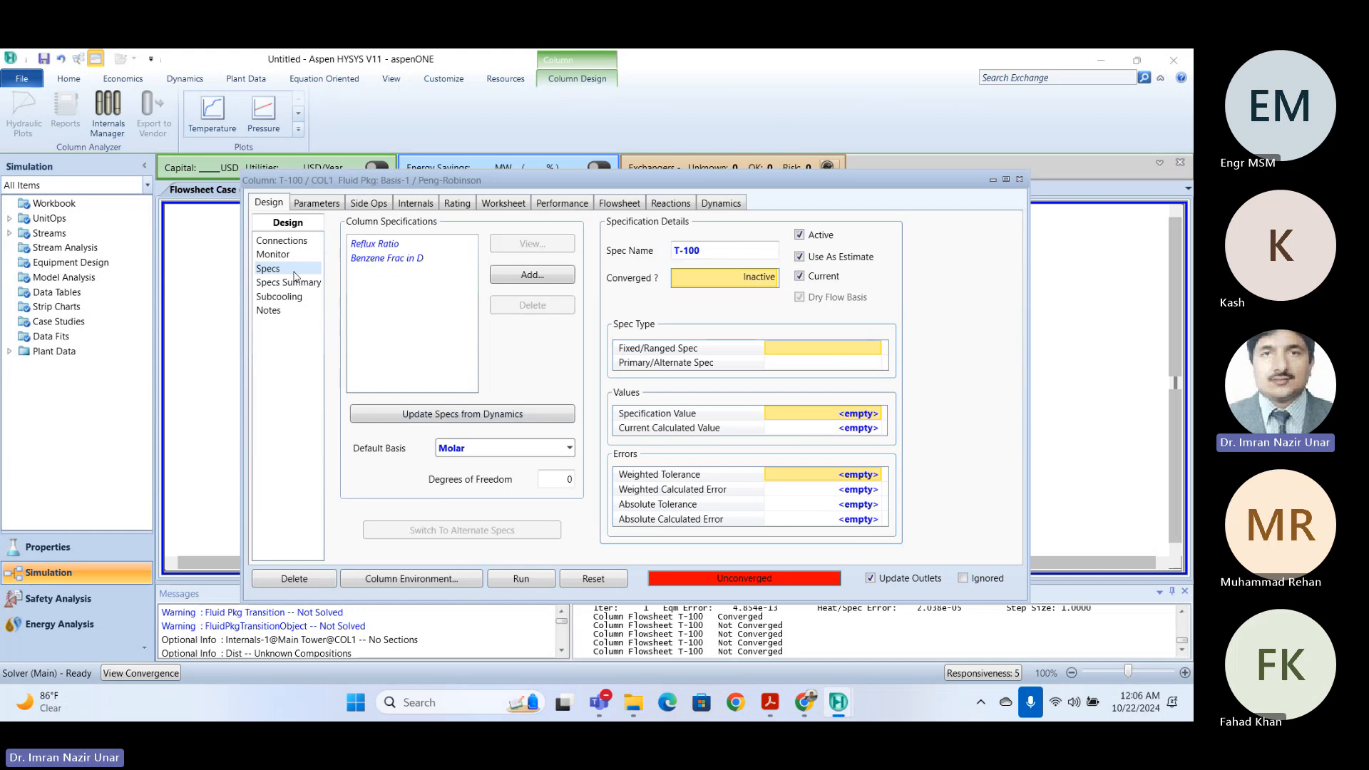
- Return to the column connections, try running the column, and close the Benzene Frac in D specification window
click(280, 242)
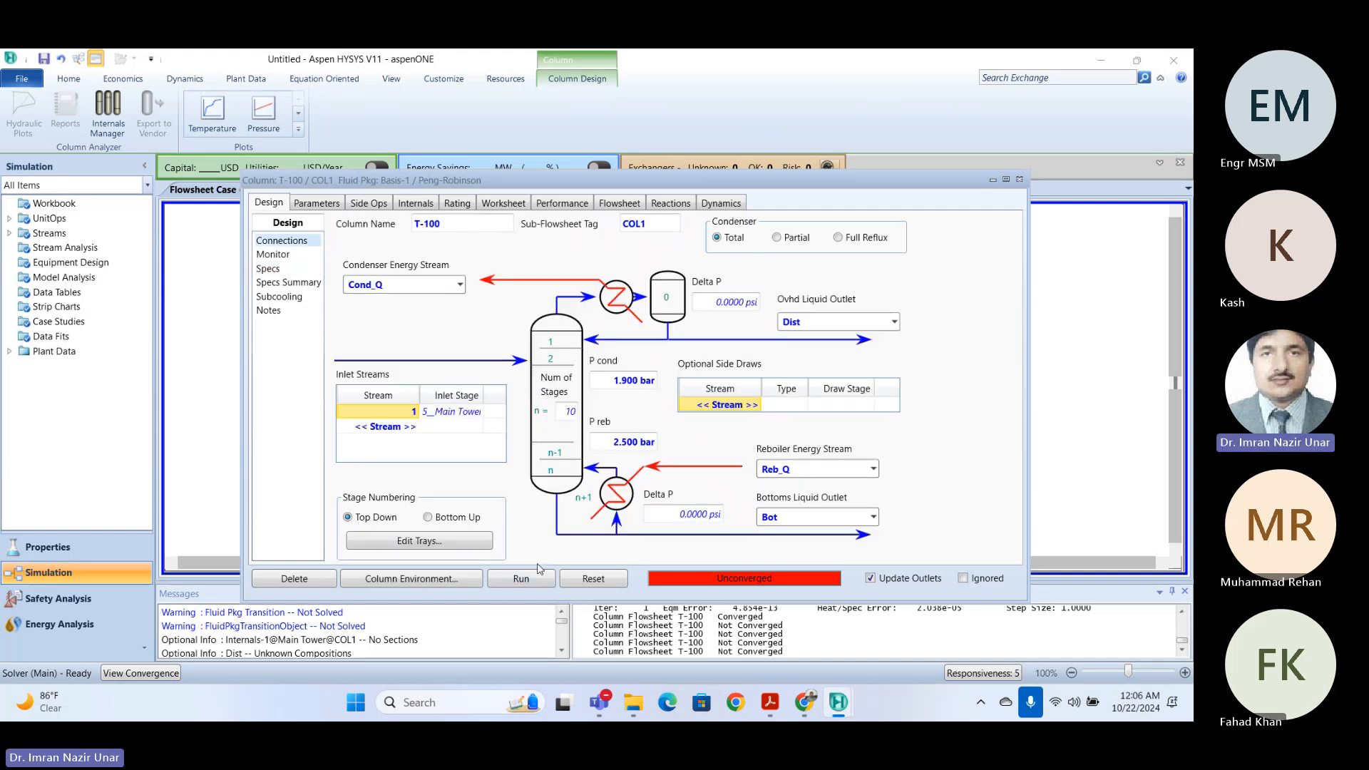
click(521, 580)
click(717, 433)
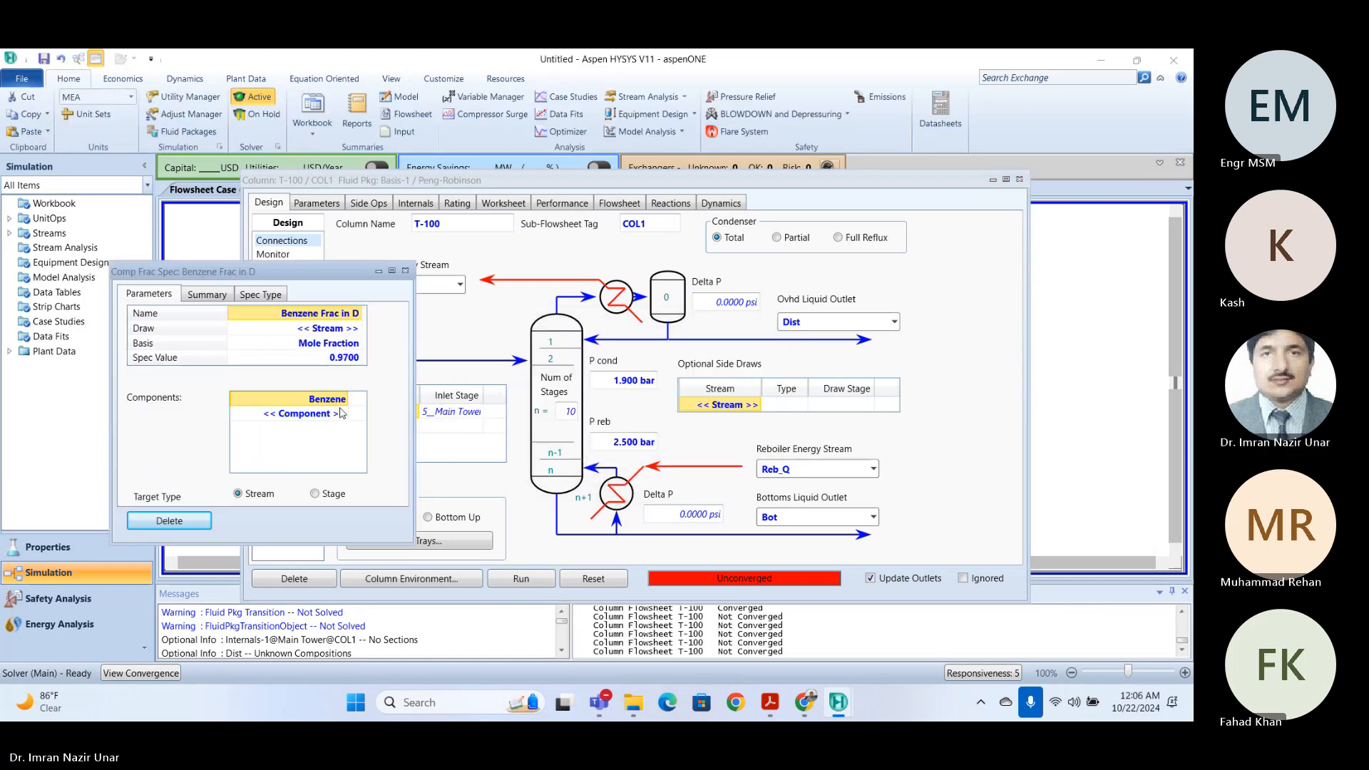
click(404, 272)
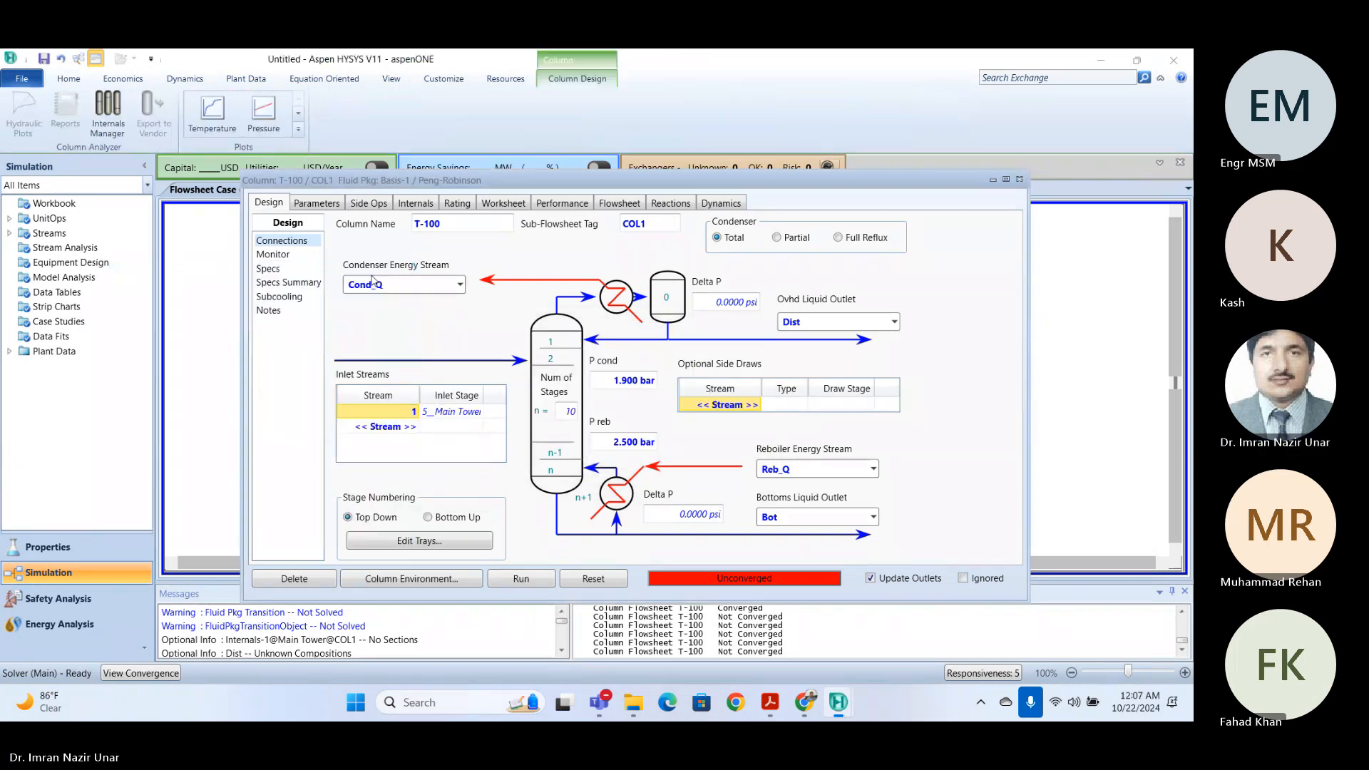
- Check the Reflux Ratio and Benzene Frac in D entries in the specifications summary, and go back to the connections
click(261, 269)
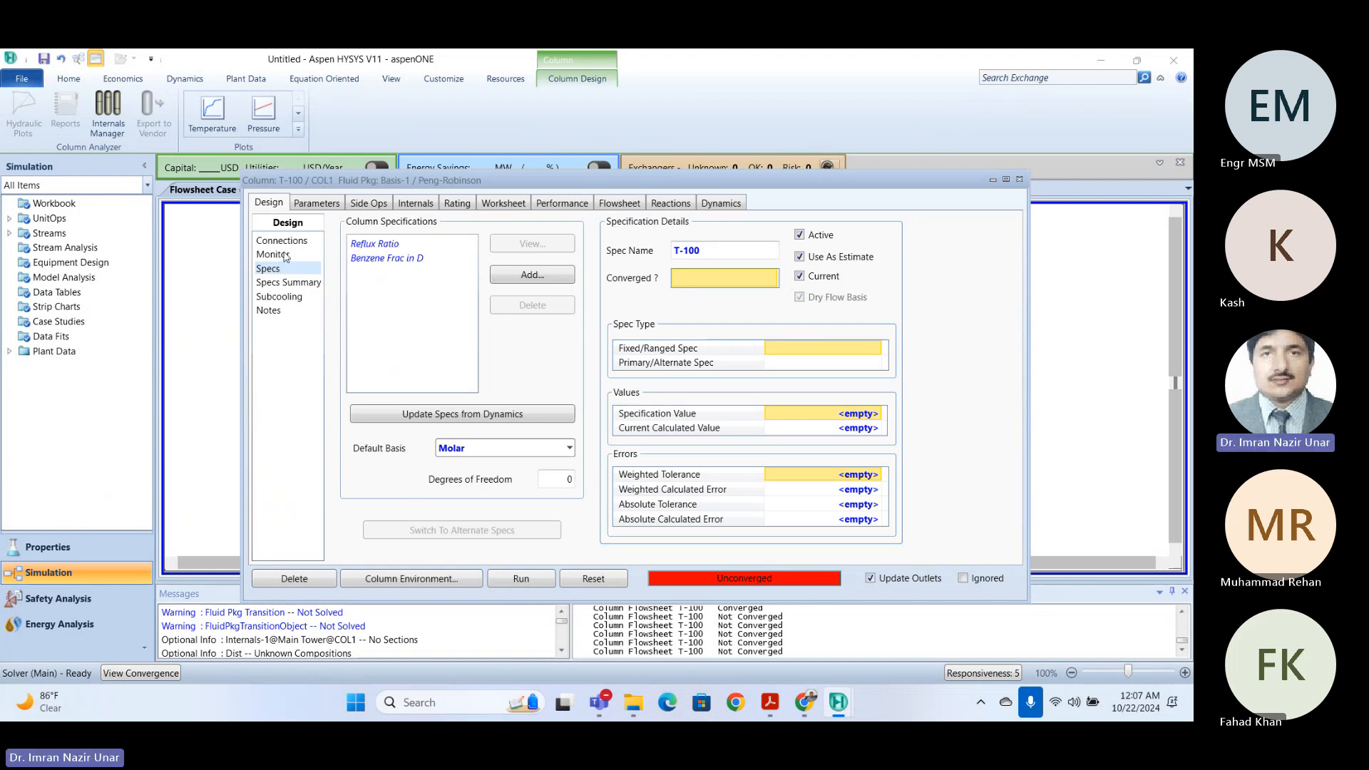
click(286, 284)
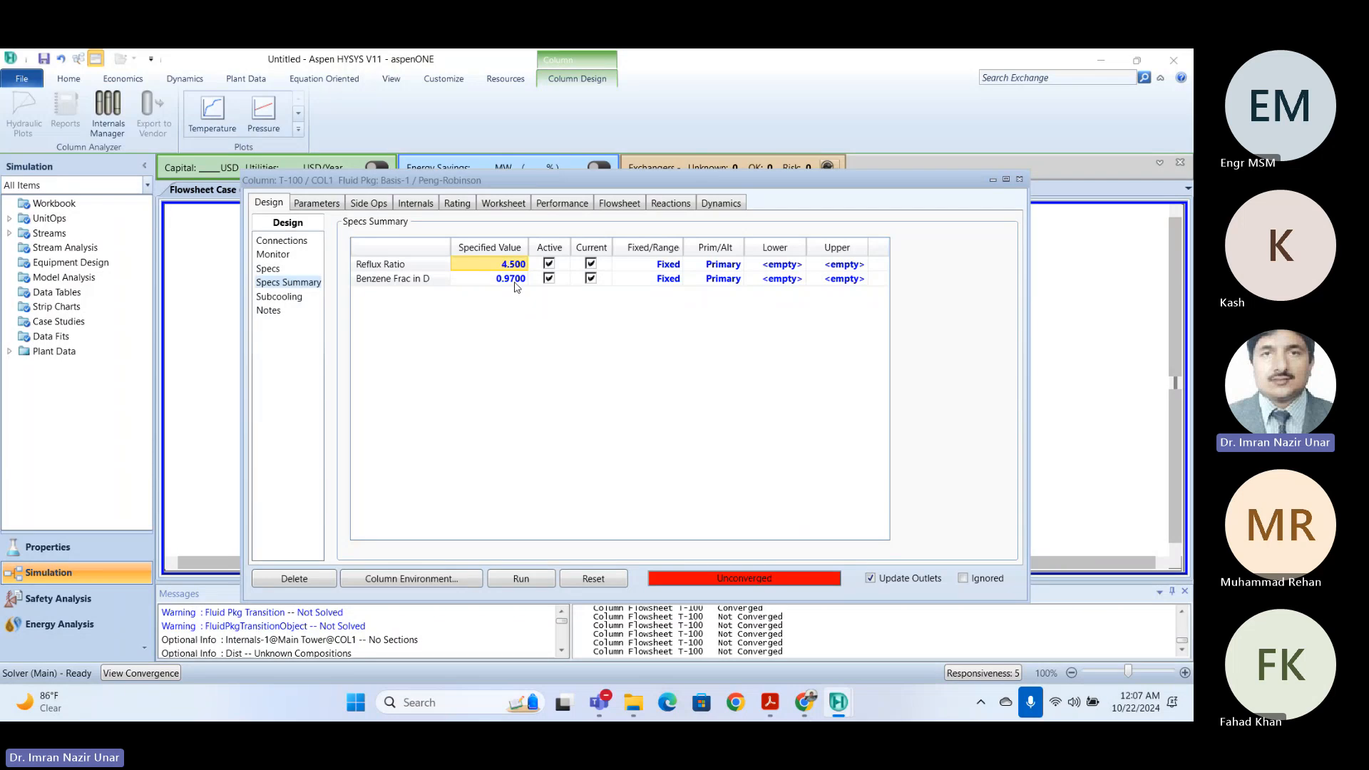
click(282, 242)
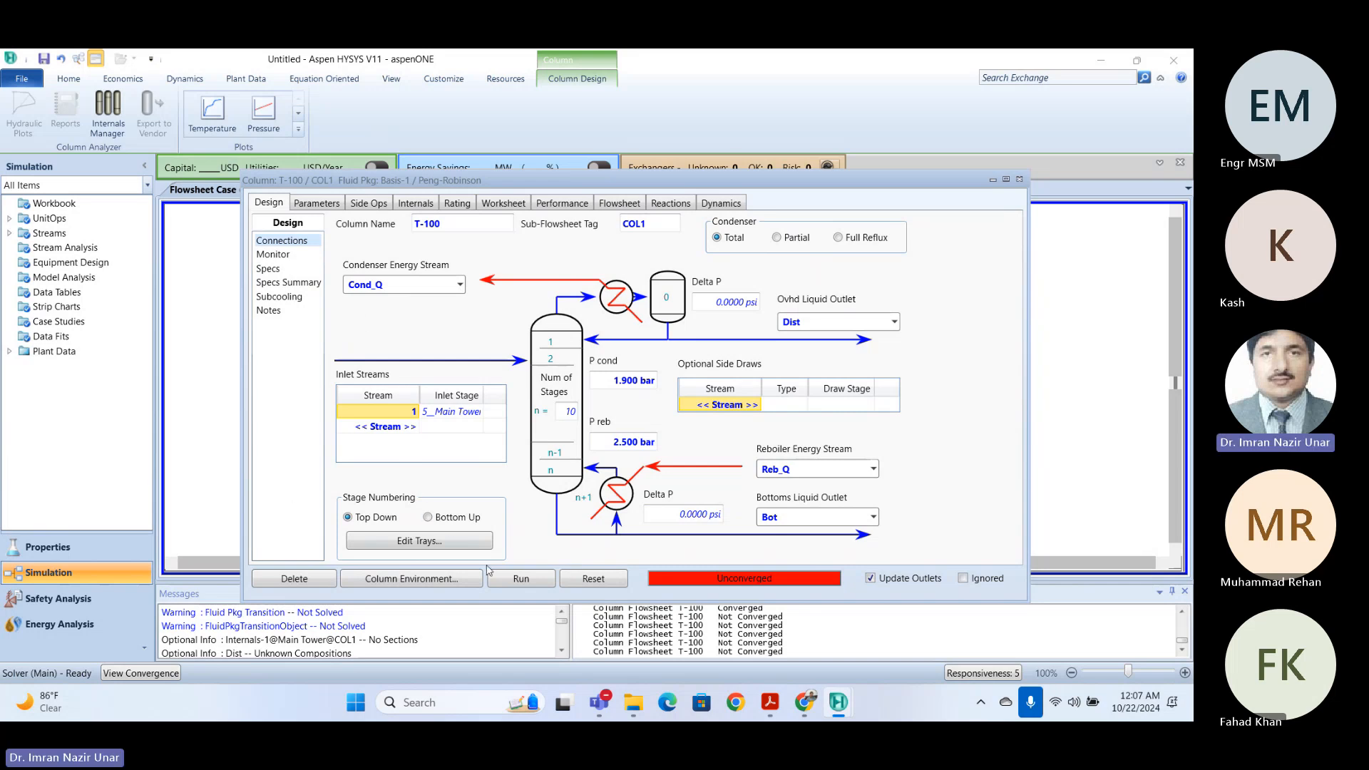
click(522, 582)
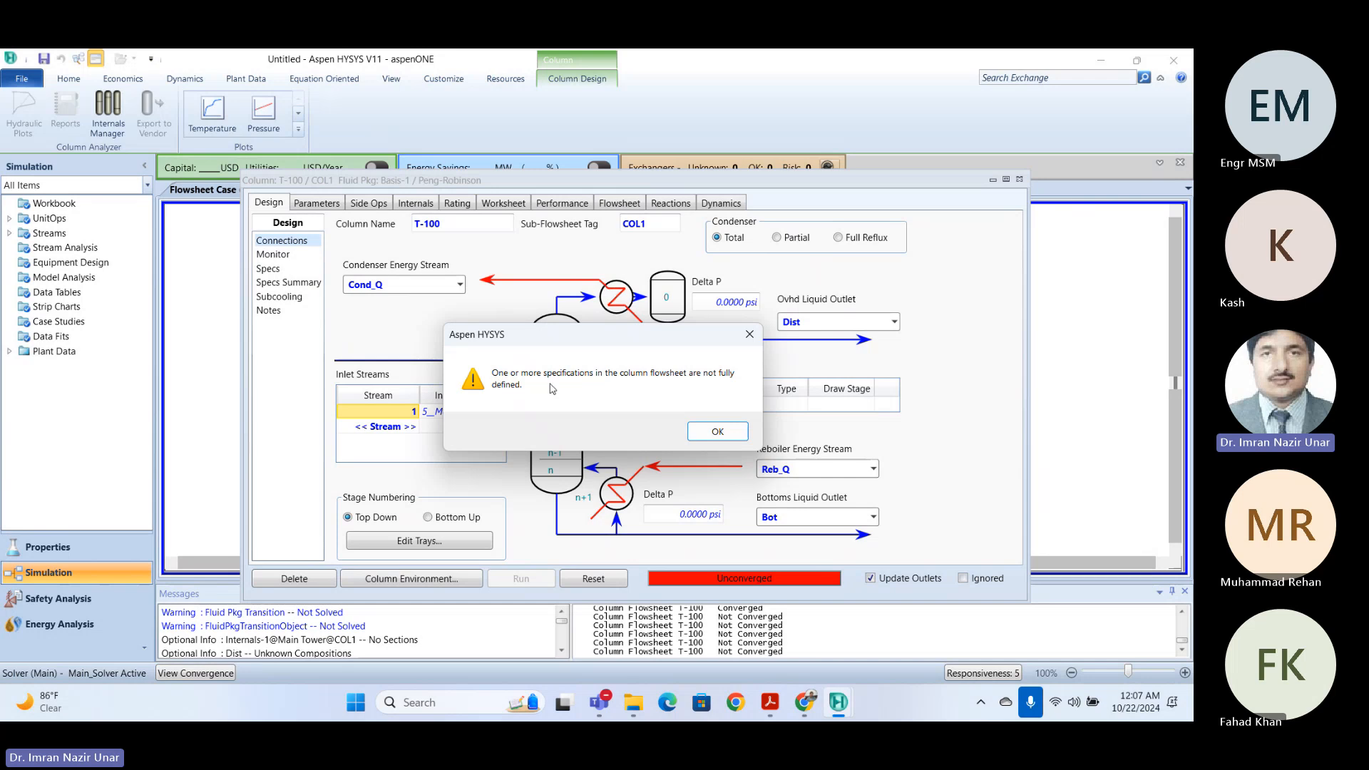
click(717, 432)
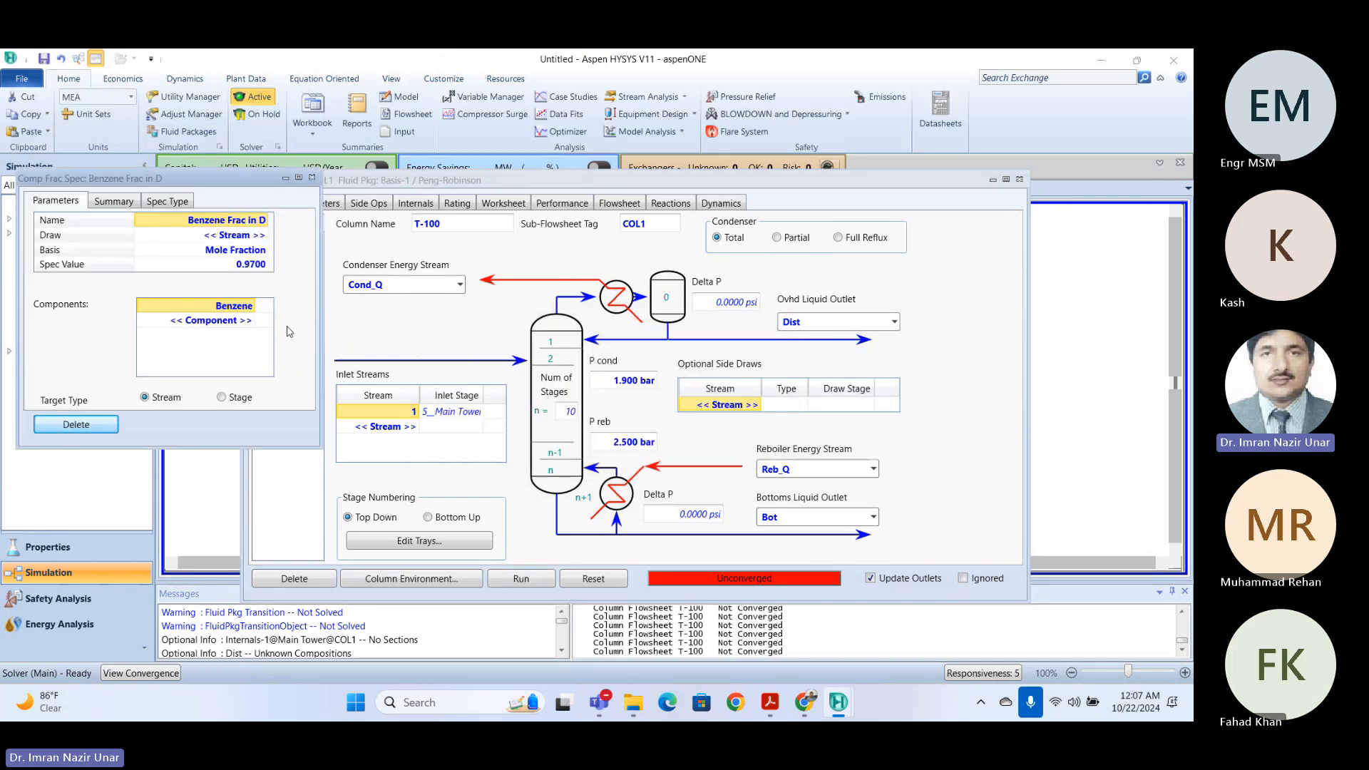
drag(221, 180, 300, 199)
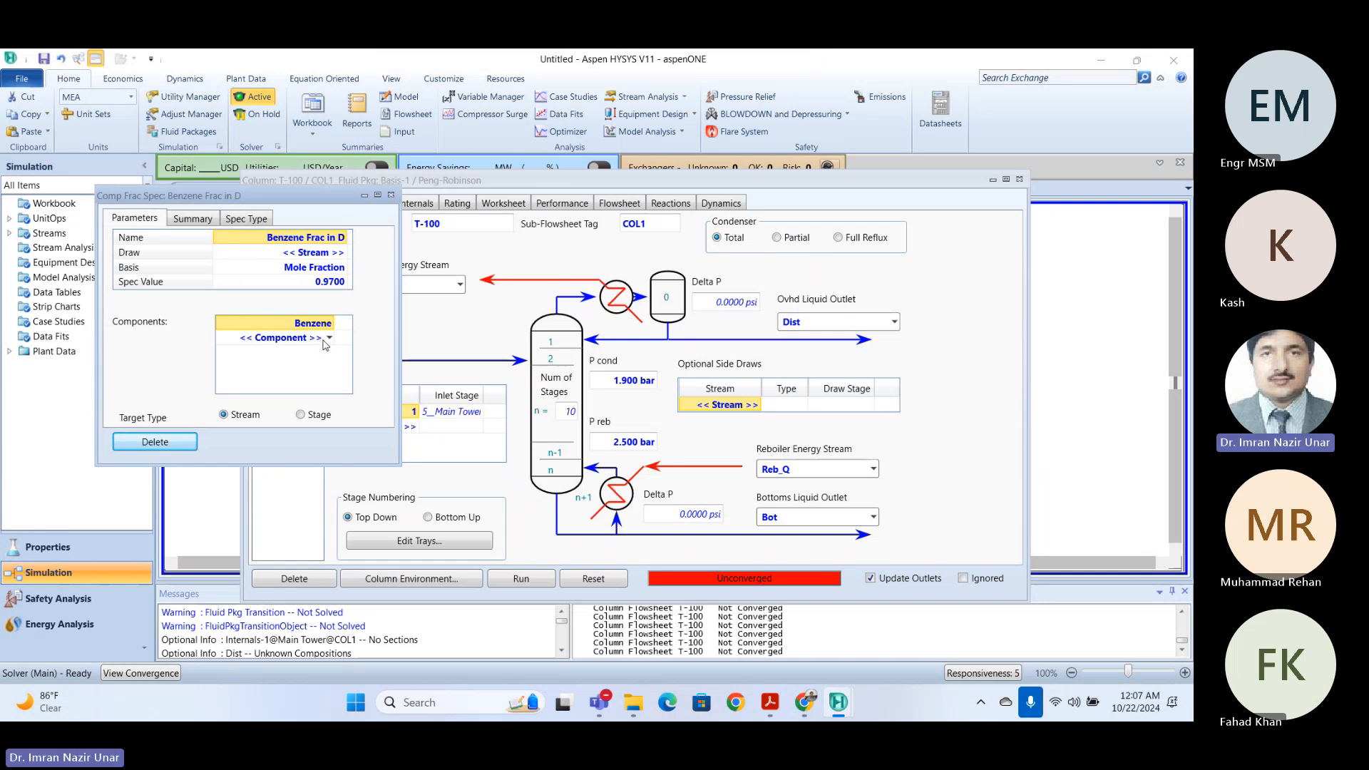
click(335, 253)
click(343, 252)
click(270, 288)
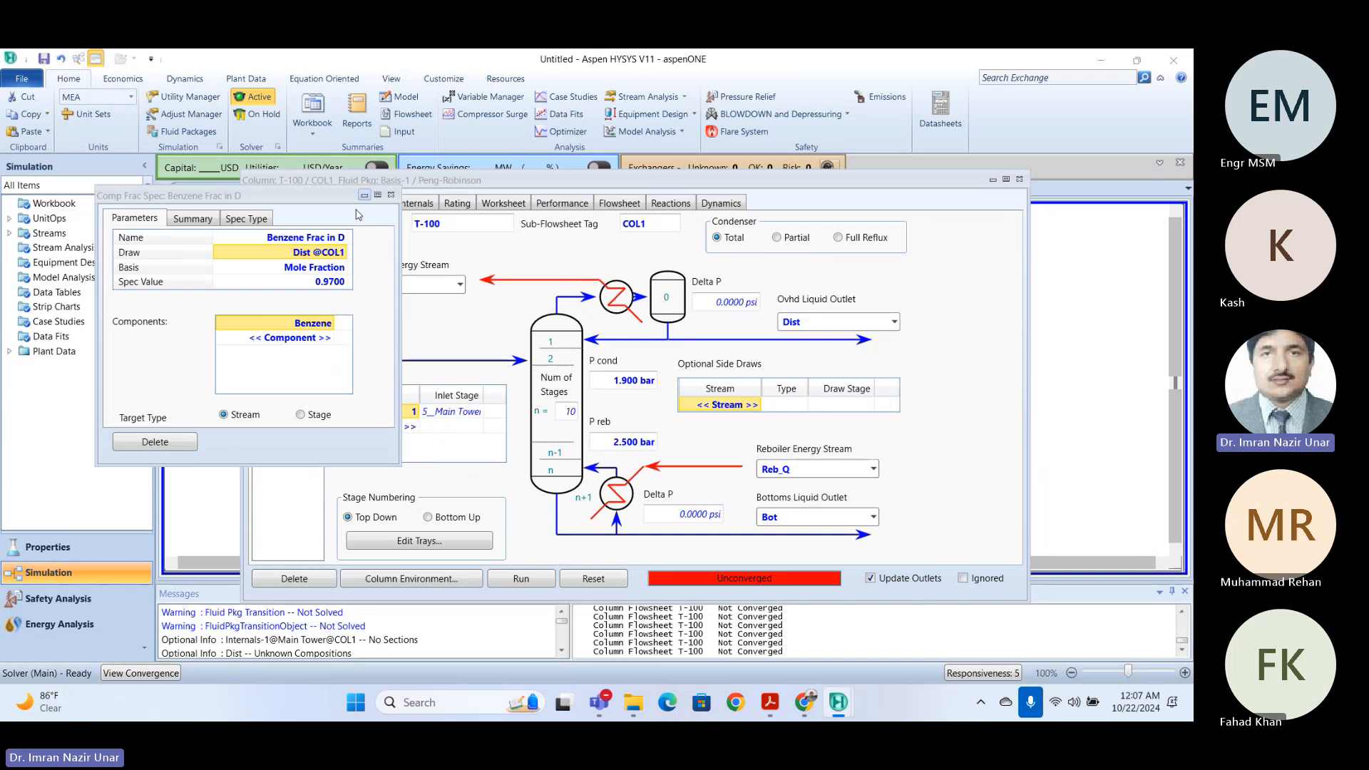
- Close the Benzene Frac in D specification, run the column, and close the column window
click(391, 193)
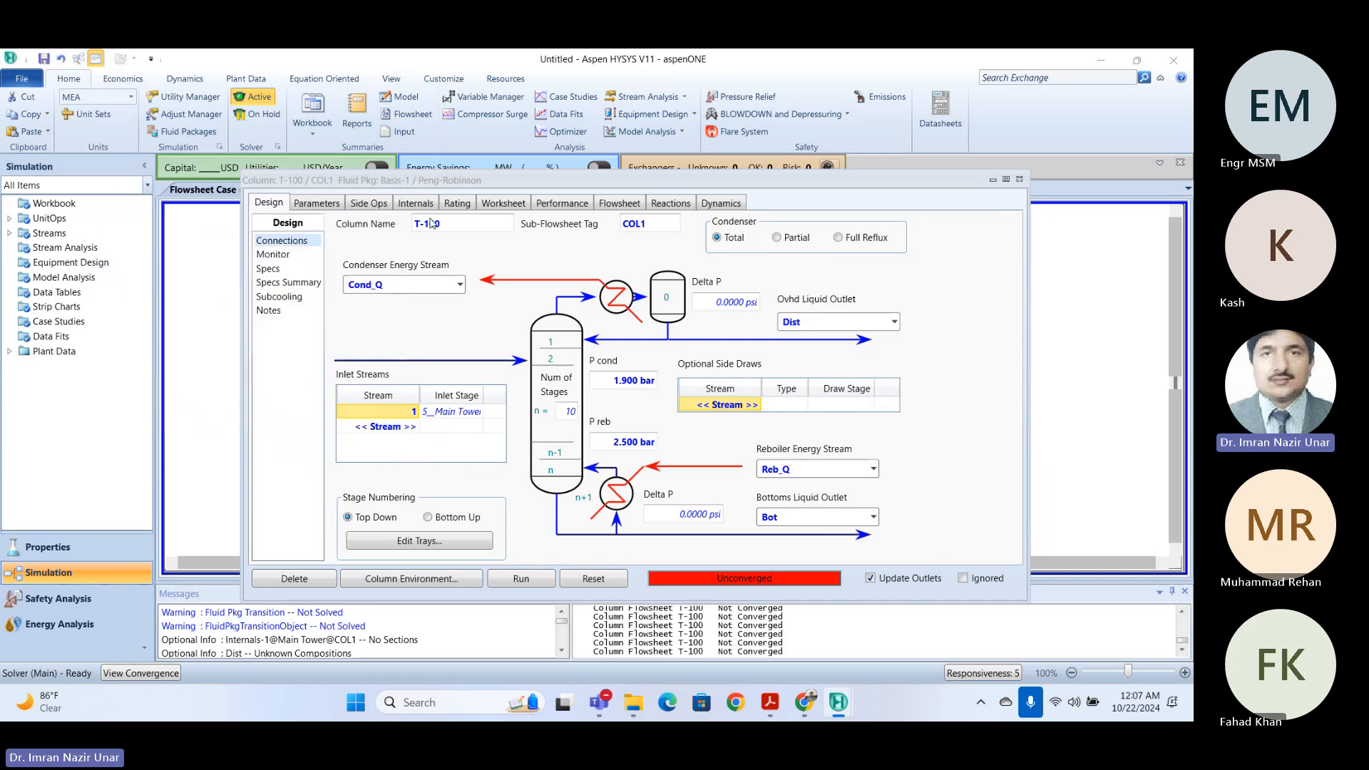
click(521, 578)
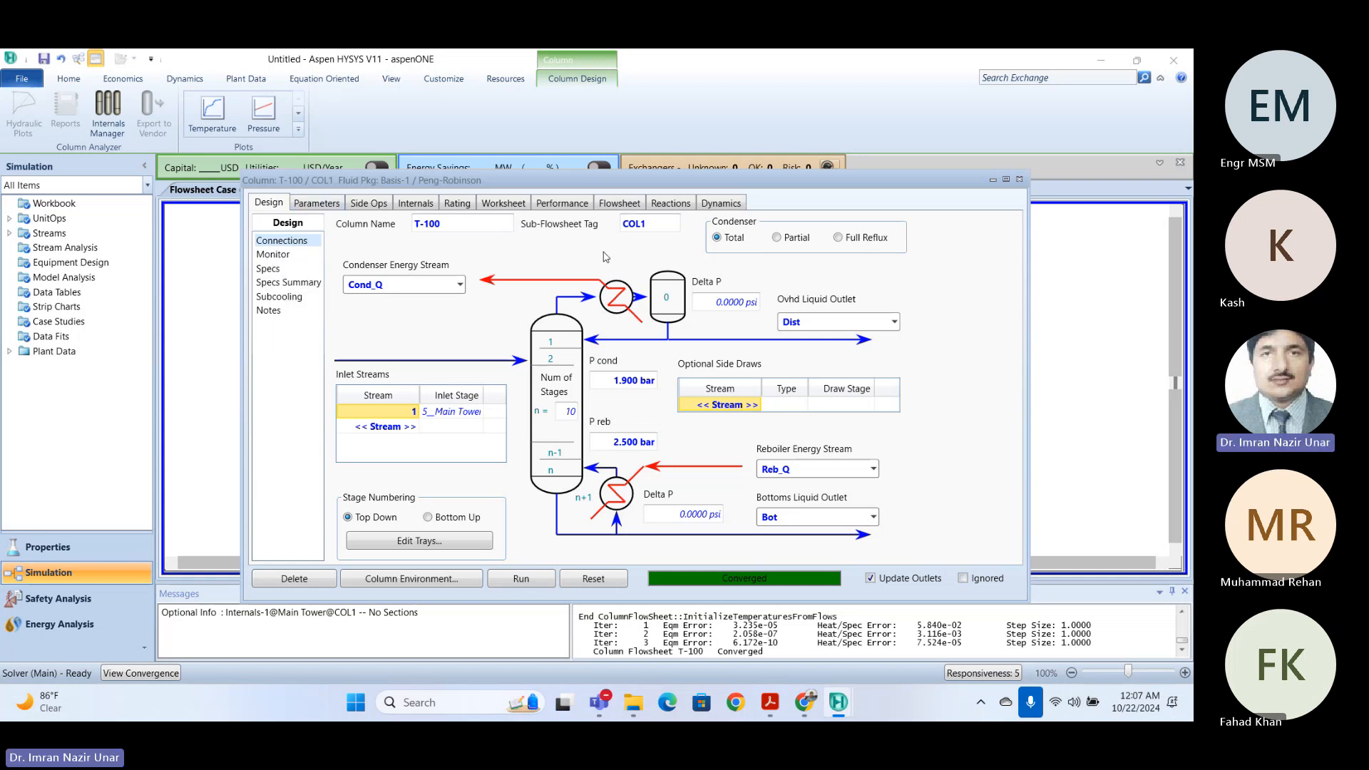
click(1017, 180)
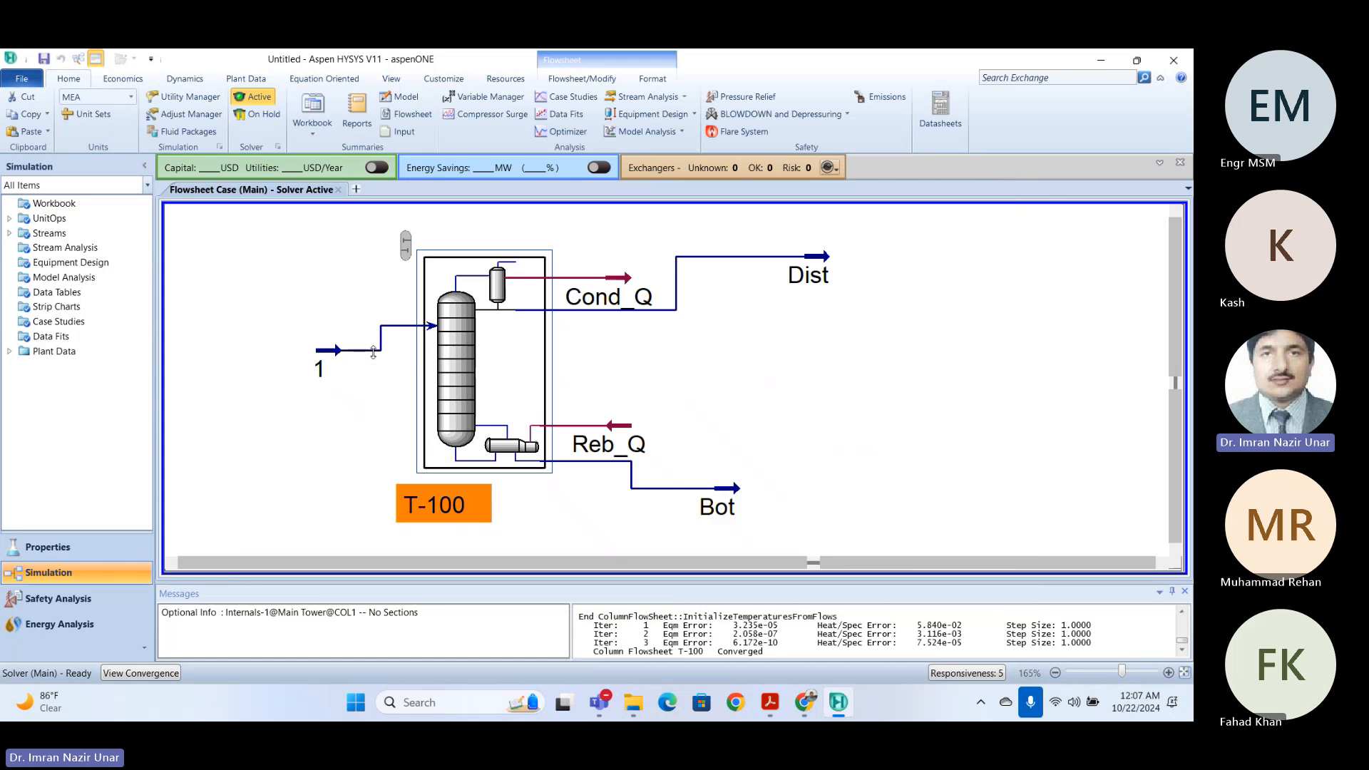
- Set the mass flow of feed stream 1 to 2.000e+05 kg/s and close the stream window
double_click(323, 366)
click(406, 325)
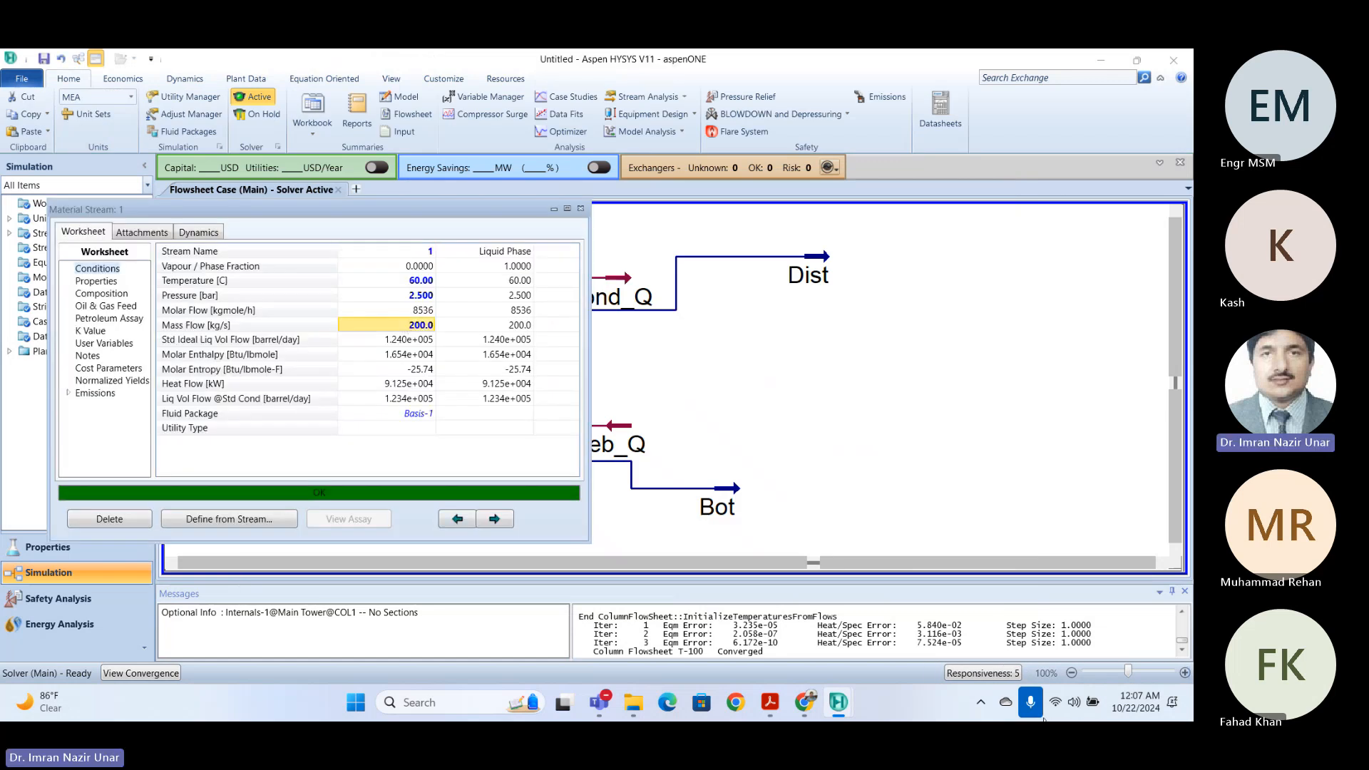
text(2.000)
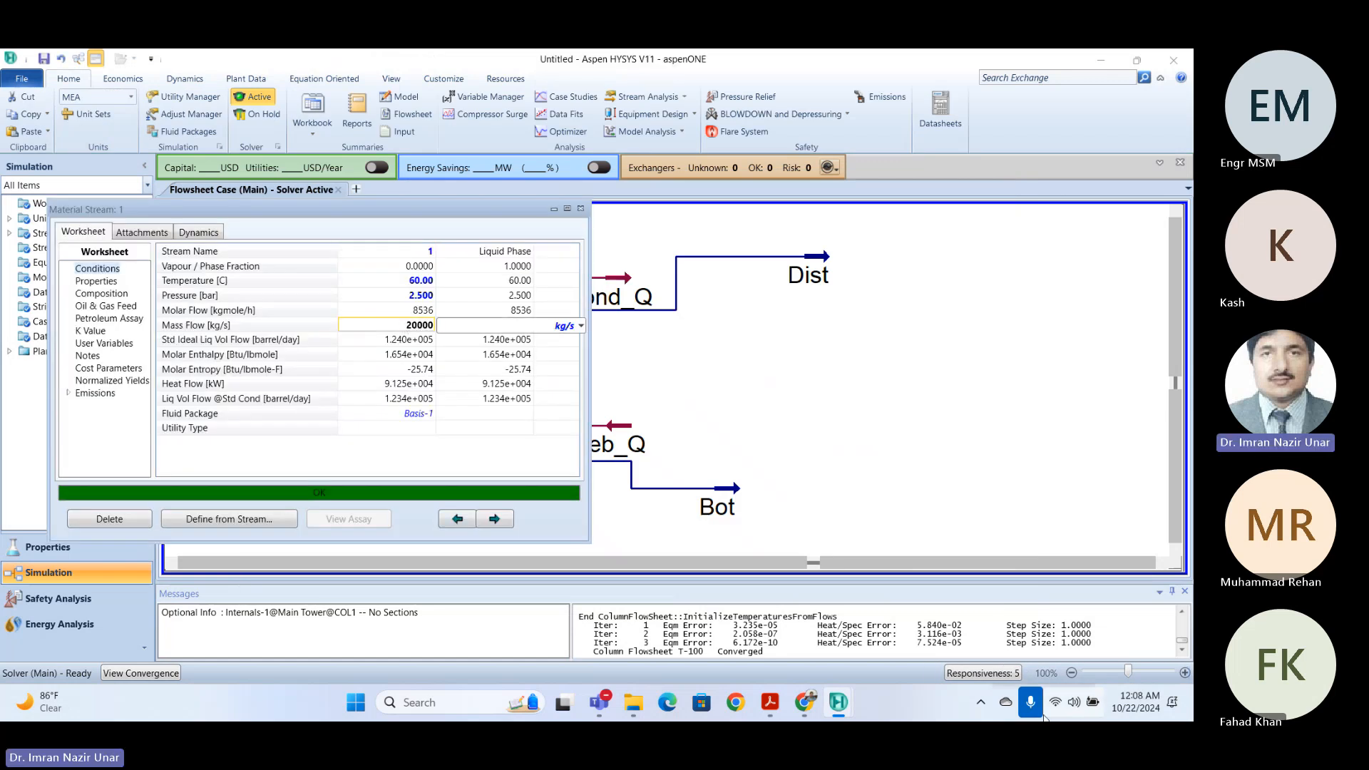
text(e+00)
key(Return)
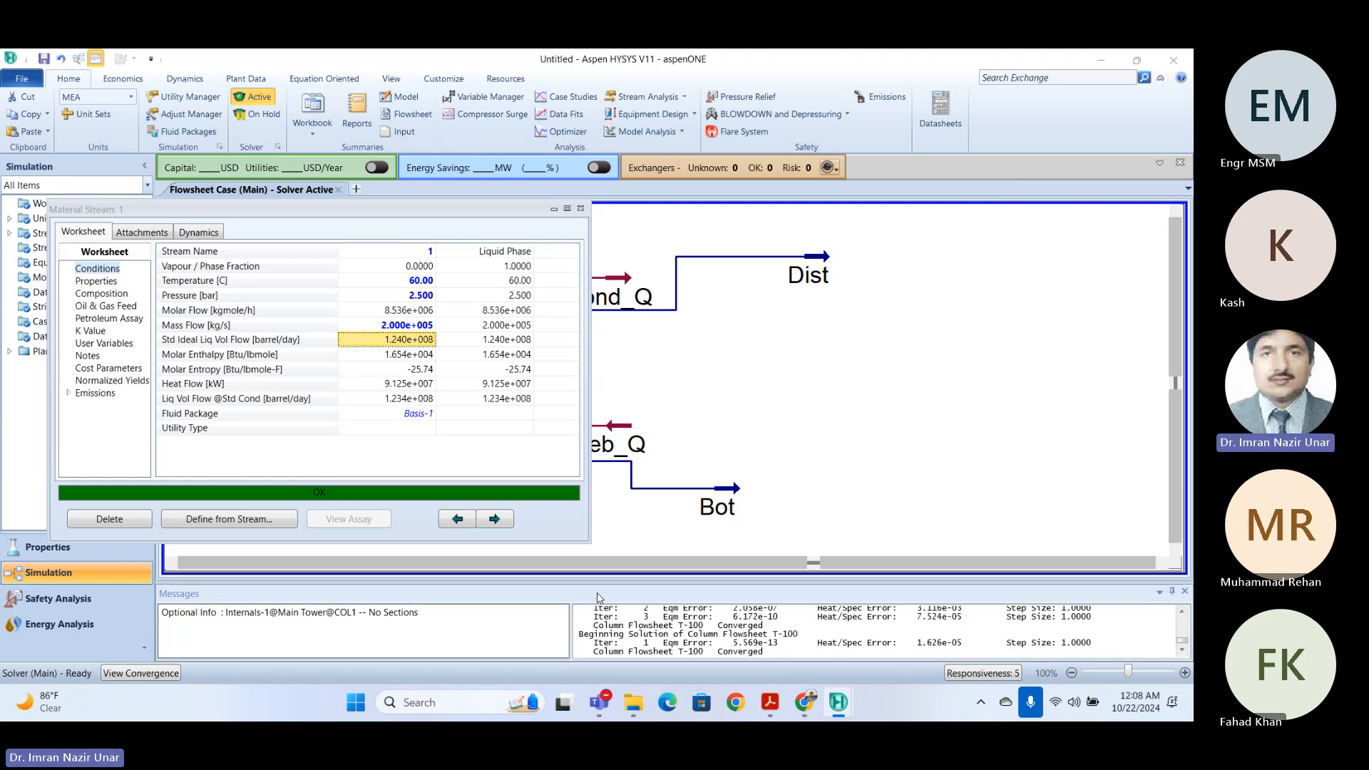
click(581, 208)
- Reset column T-100, run it with the changed feed flow, and close its window
click(432, 373)
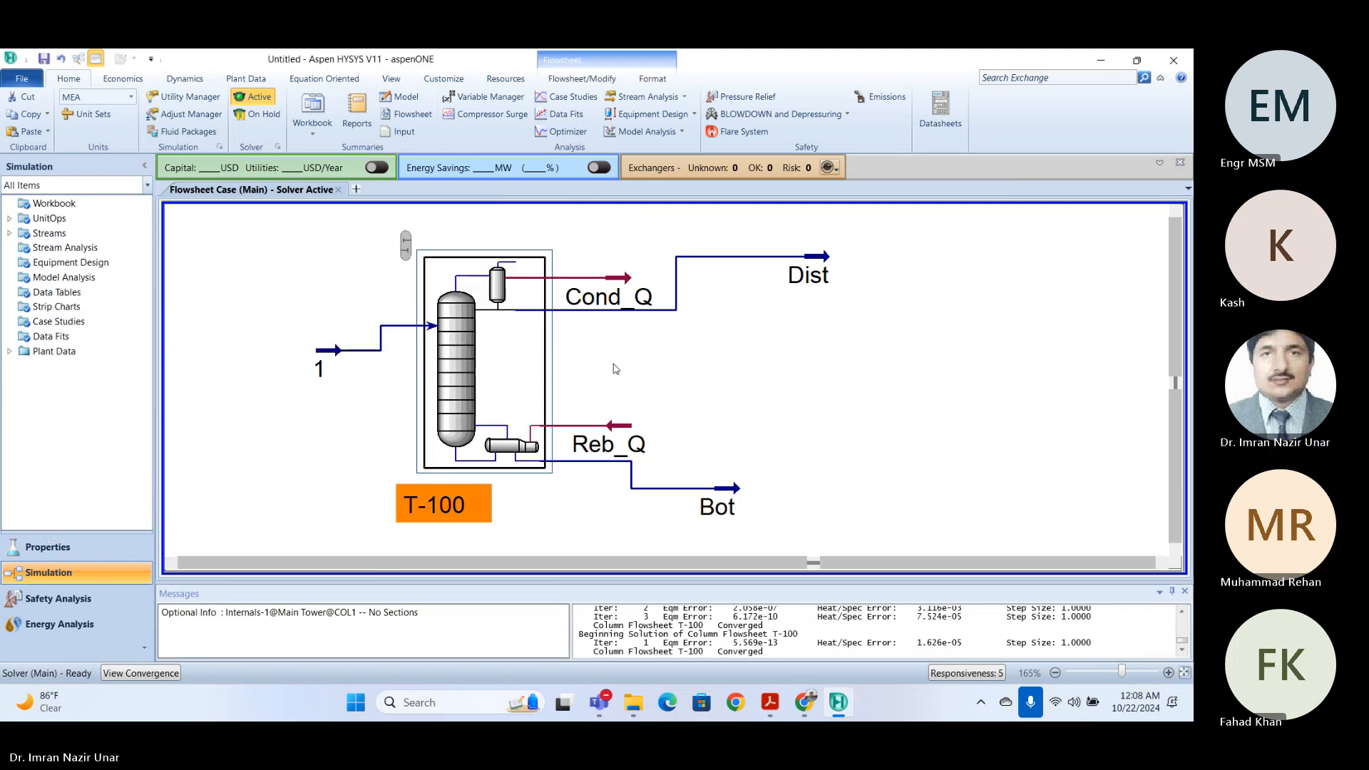
click(429, 636)
click(361, 637)
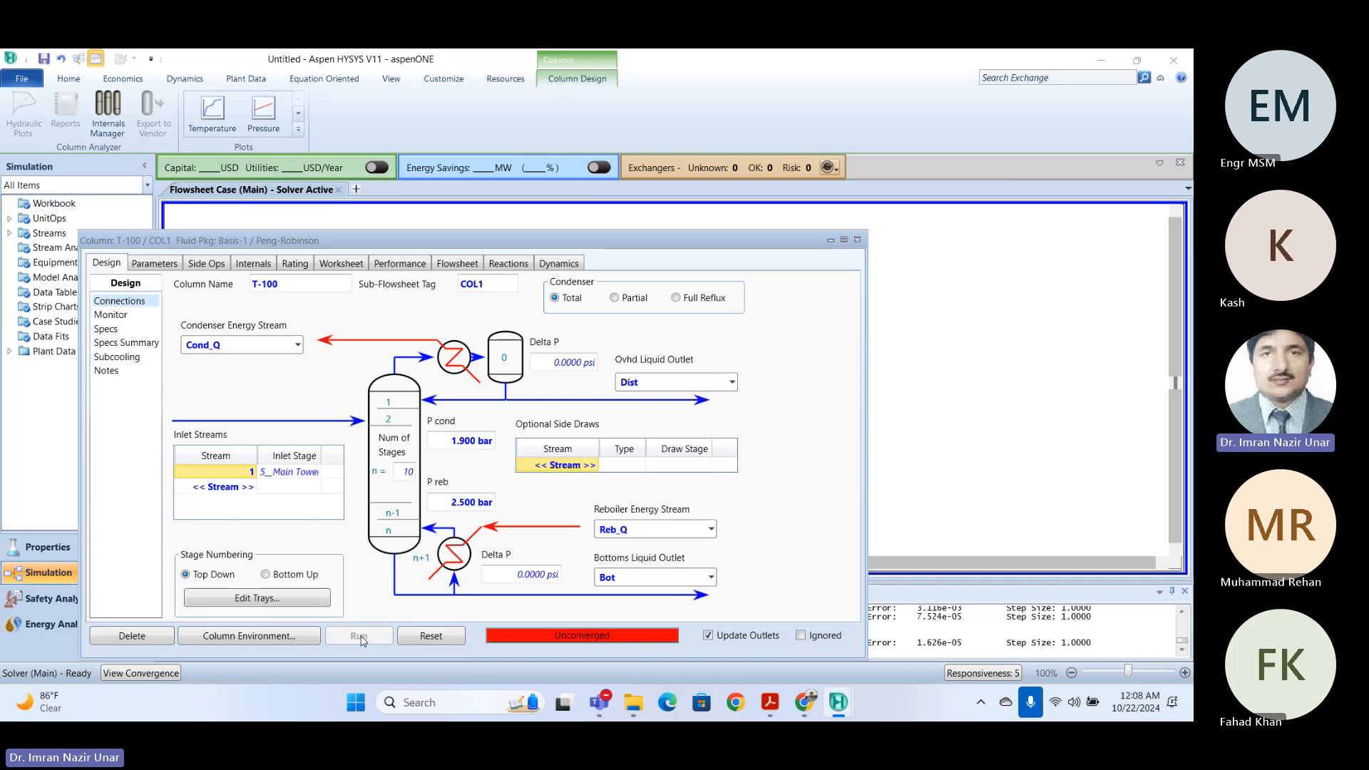
drag(664, 242, 915, 190)
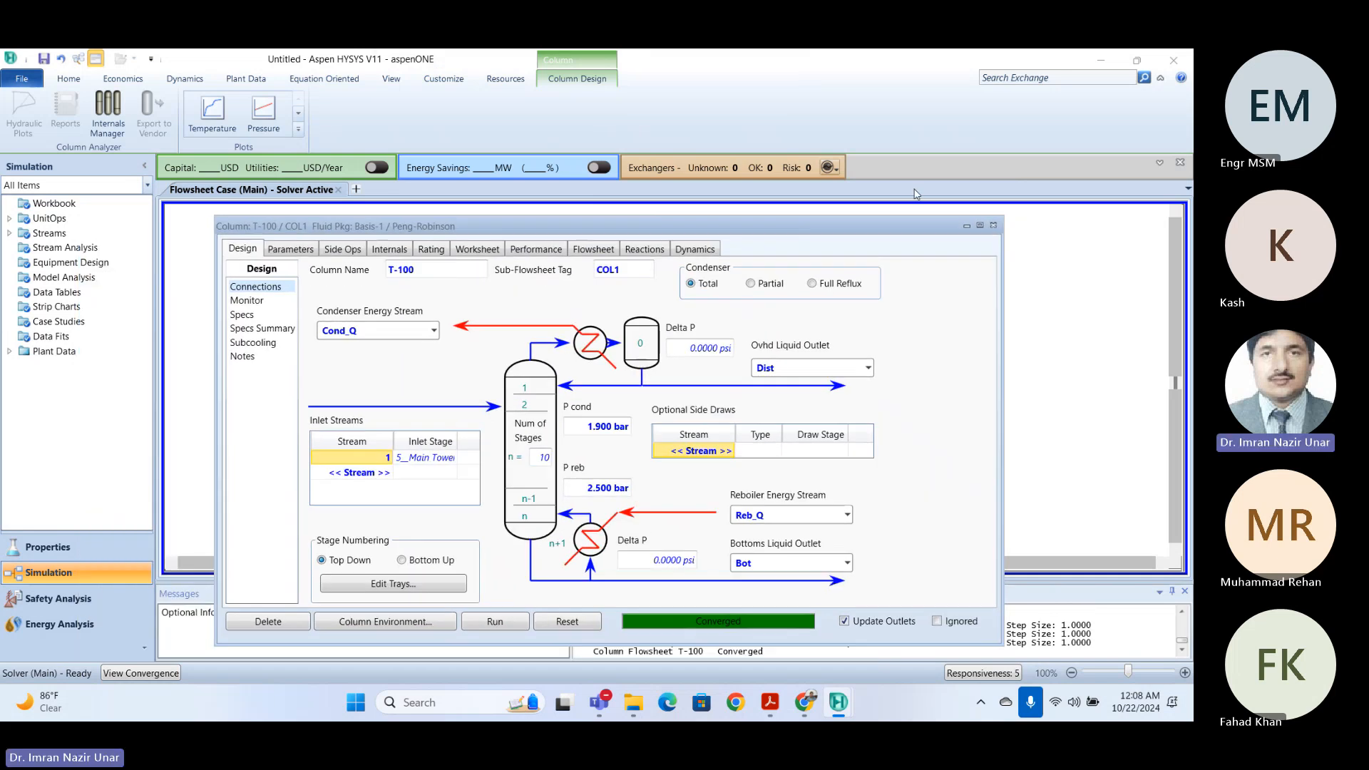
click(994, 225)
- Set the composition of feed stream 1 to mole fractions of 0.3 benzene and 0.7 toluene, and close the stream window
click(335, 357)
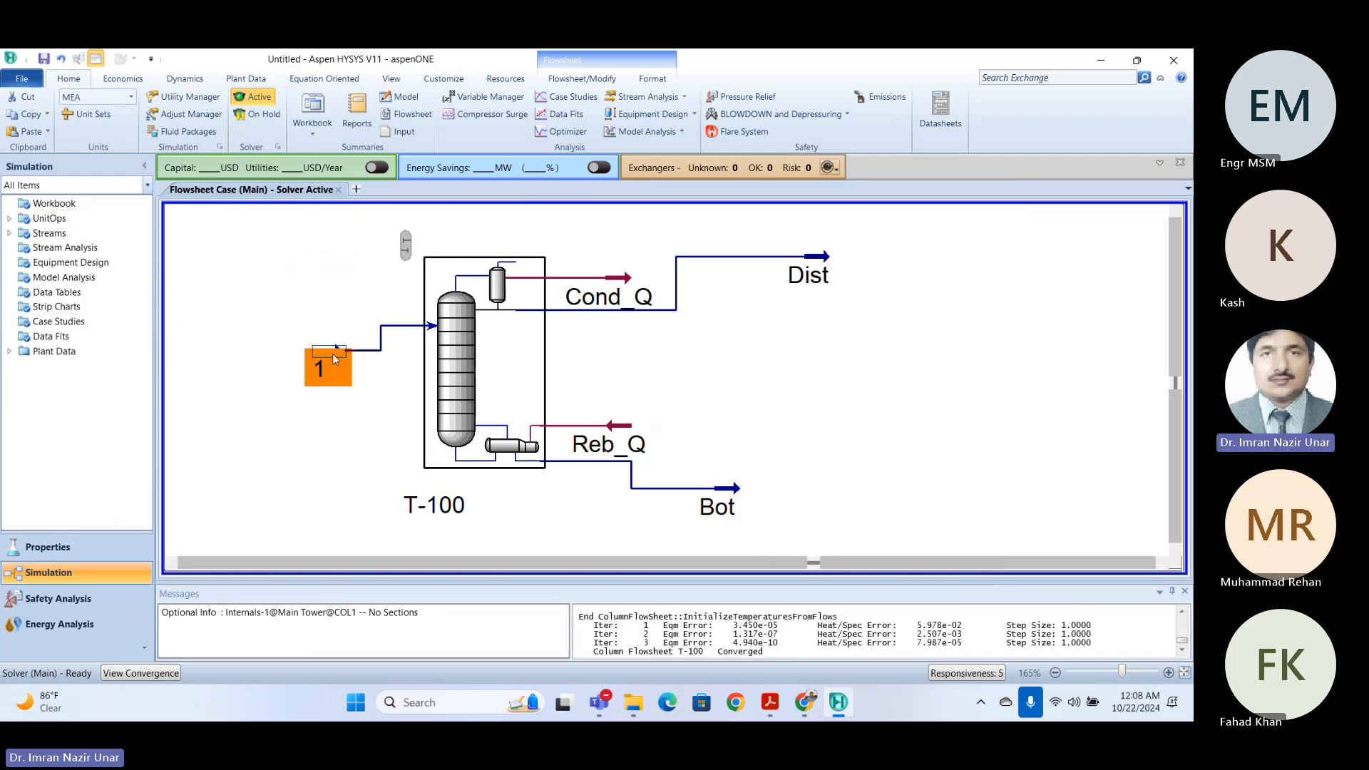
double_click(336, 357)
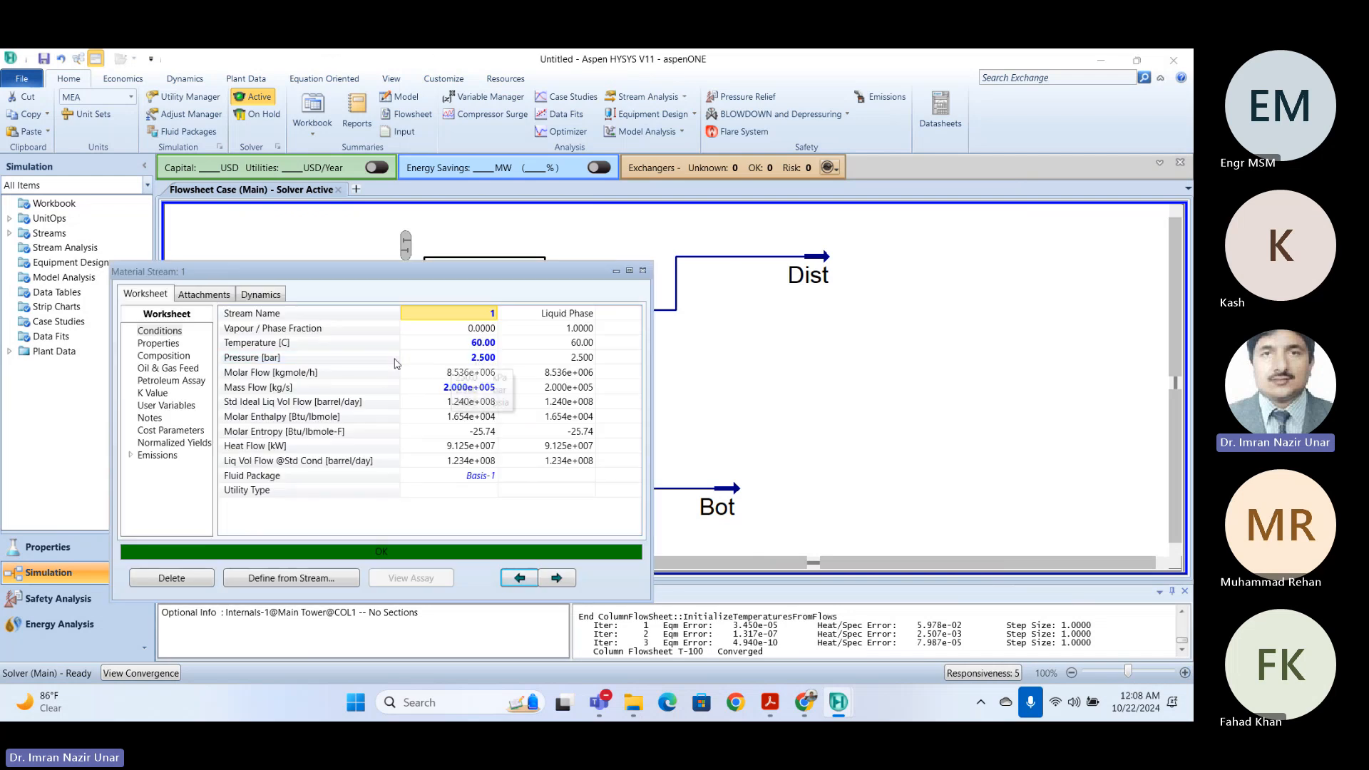
click(171, 355)
click(467, 350)
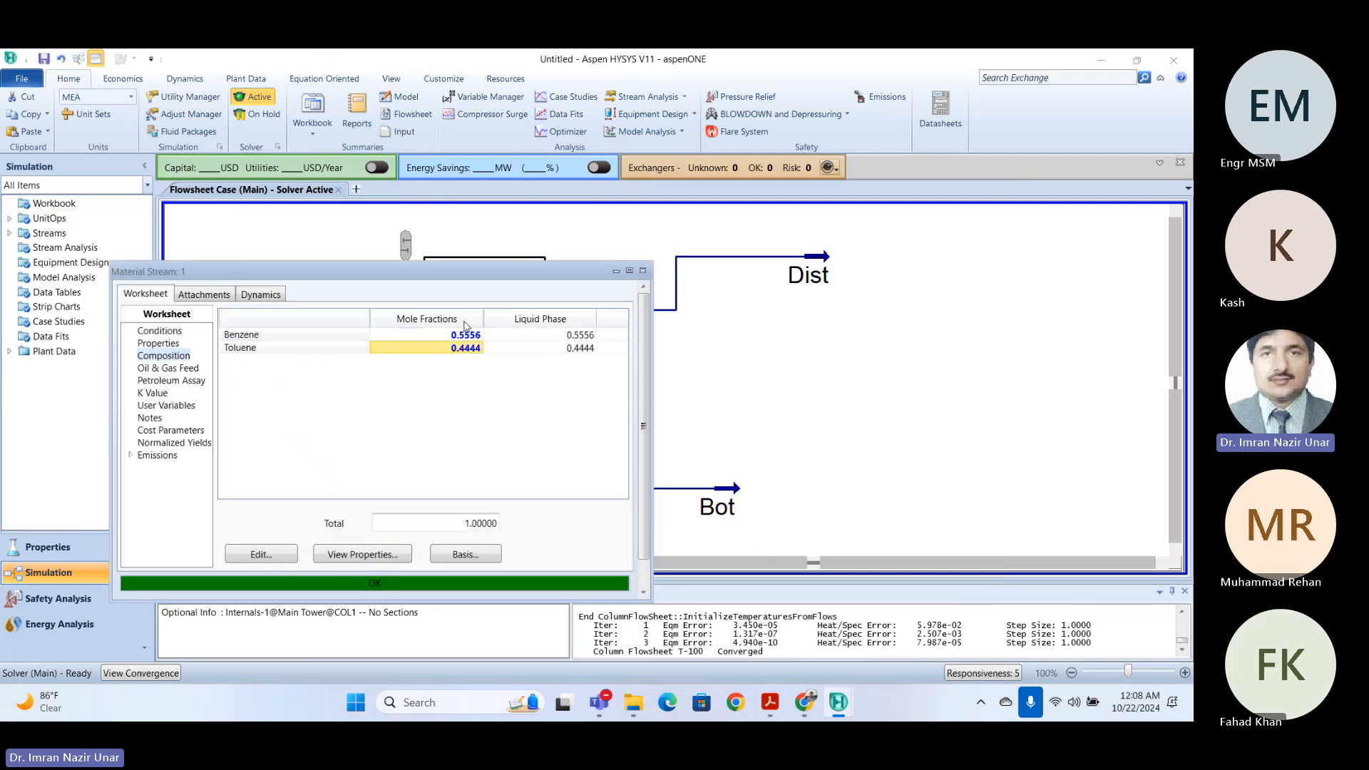
click(472, 333)
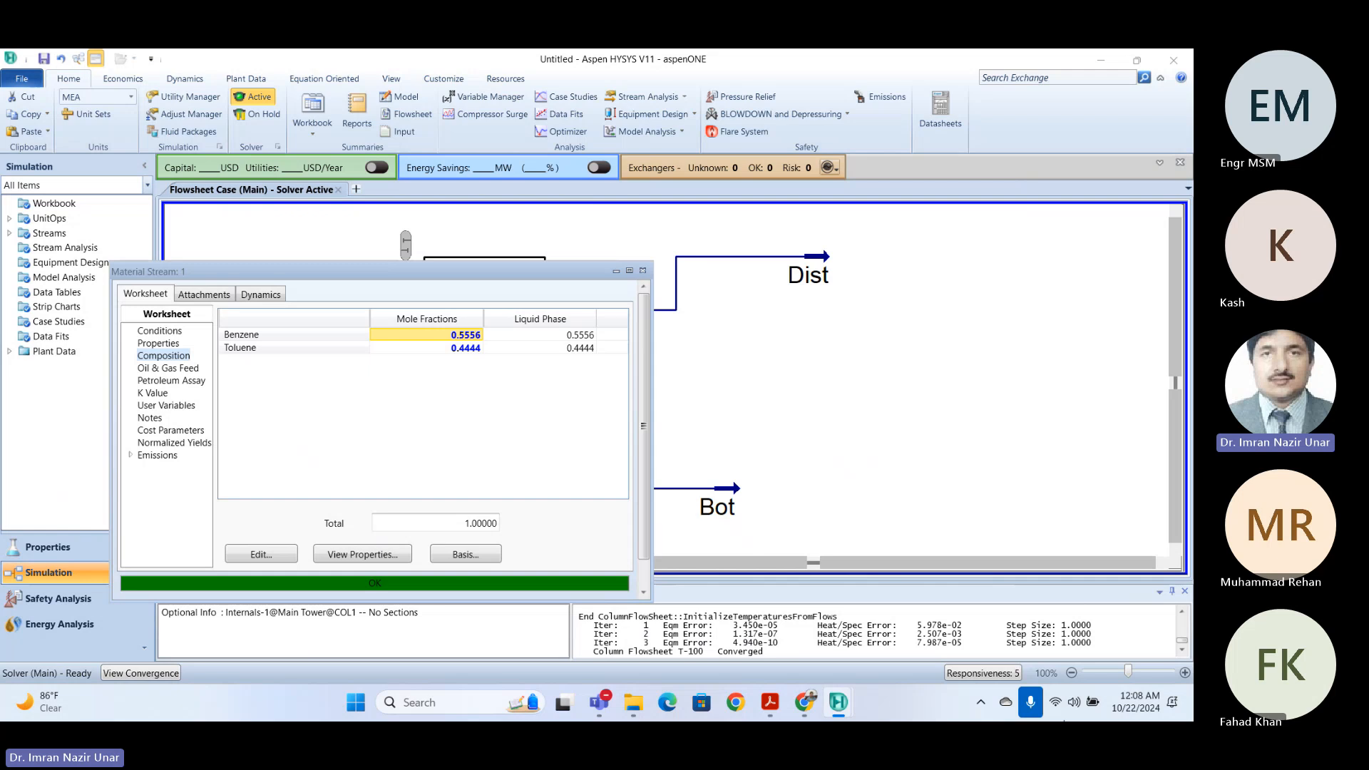
text(0.3)
key(Return)
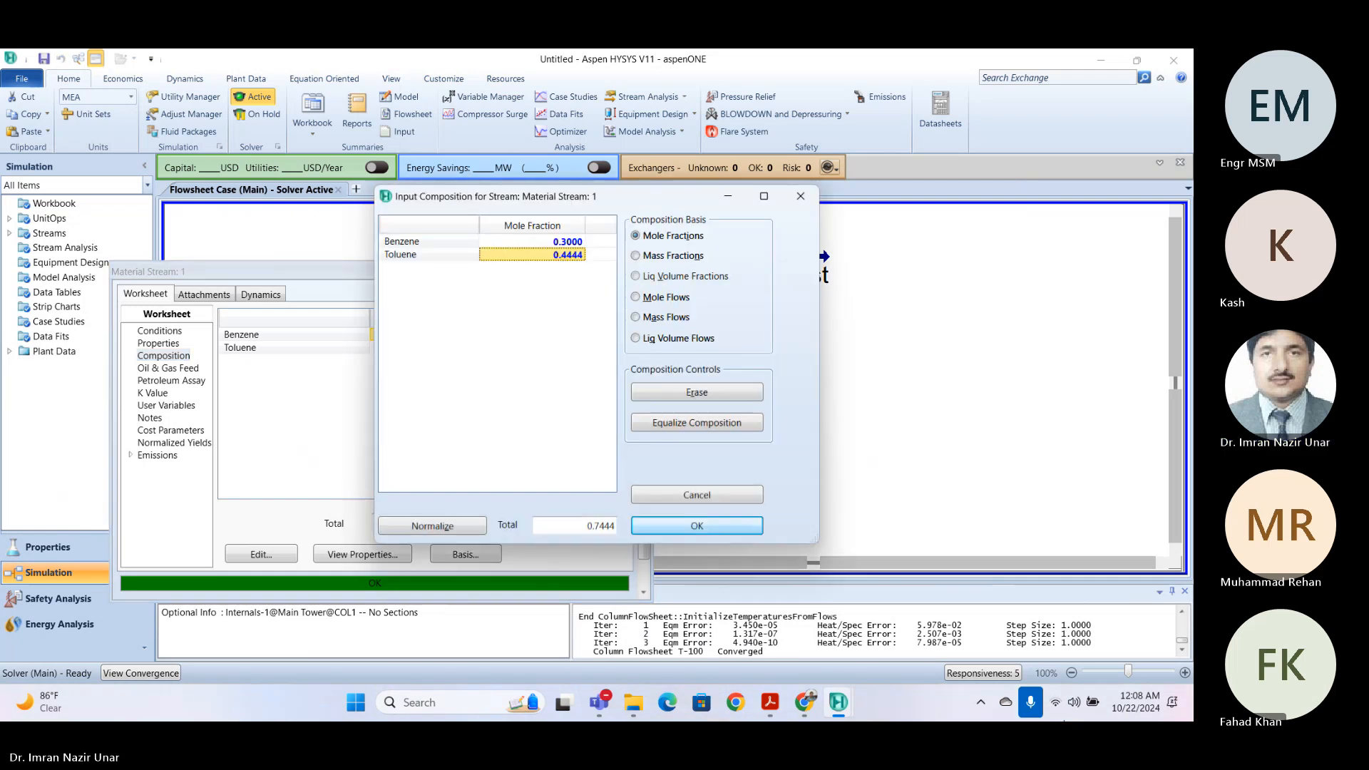
text(0.7)
key(Return)
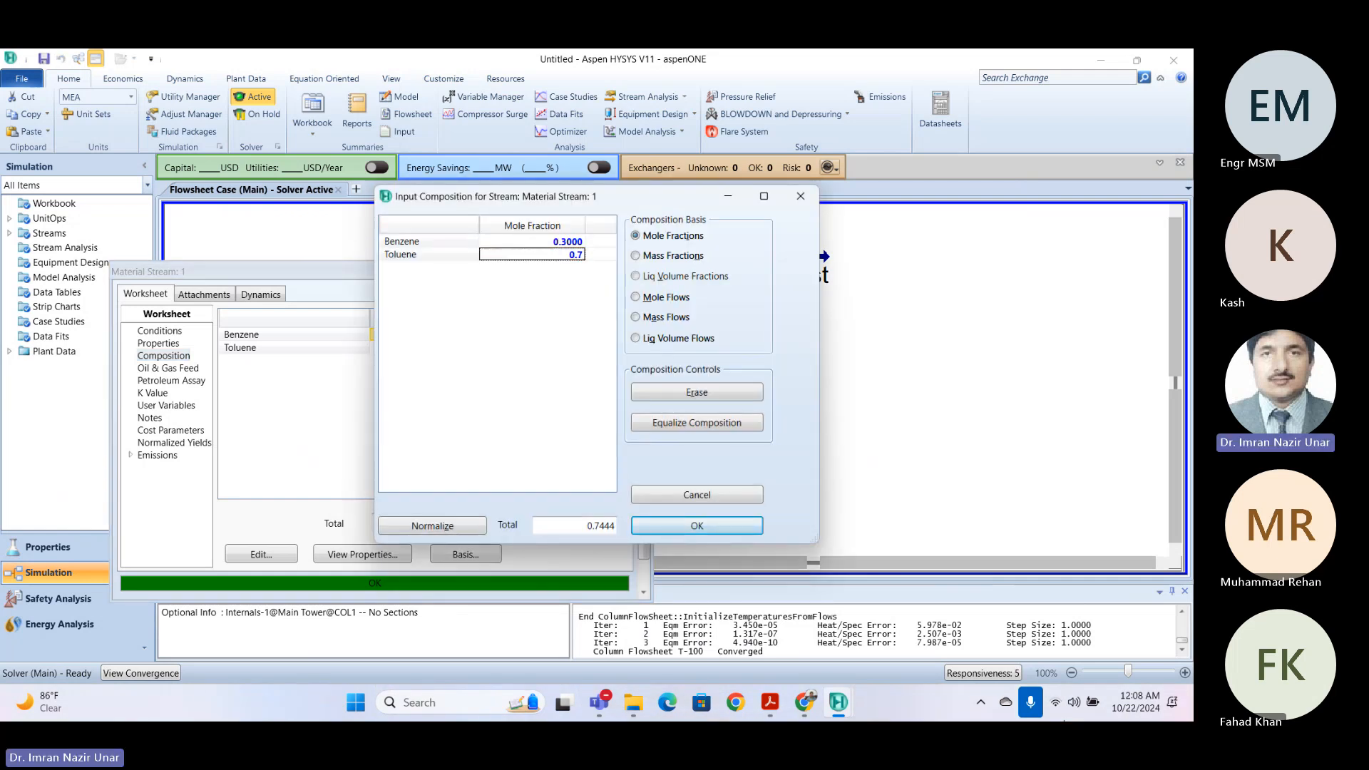
click(697, 525)
click(643, 271)
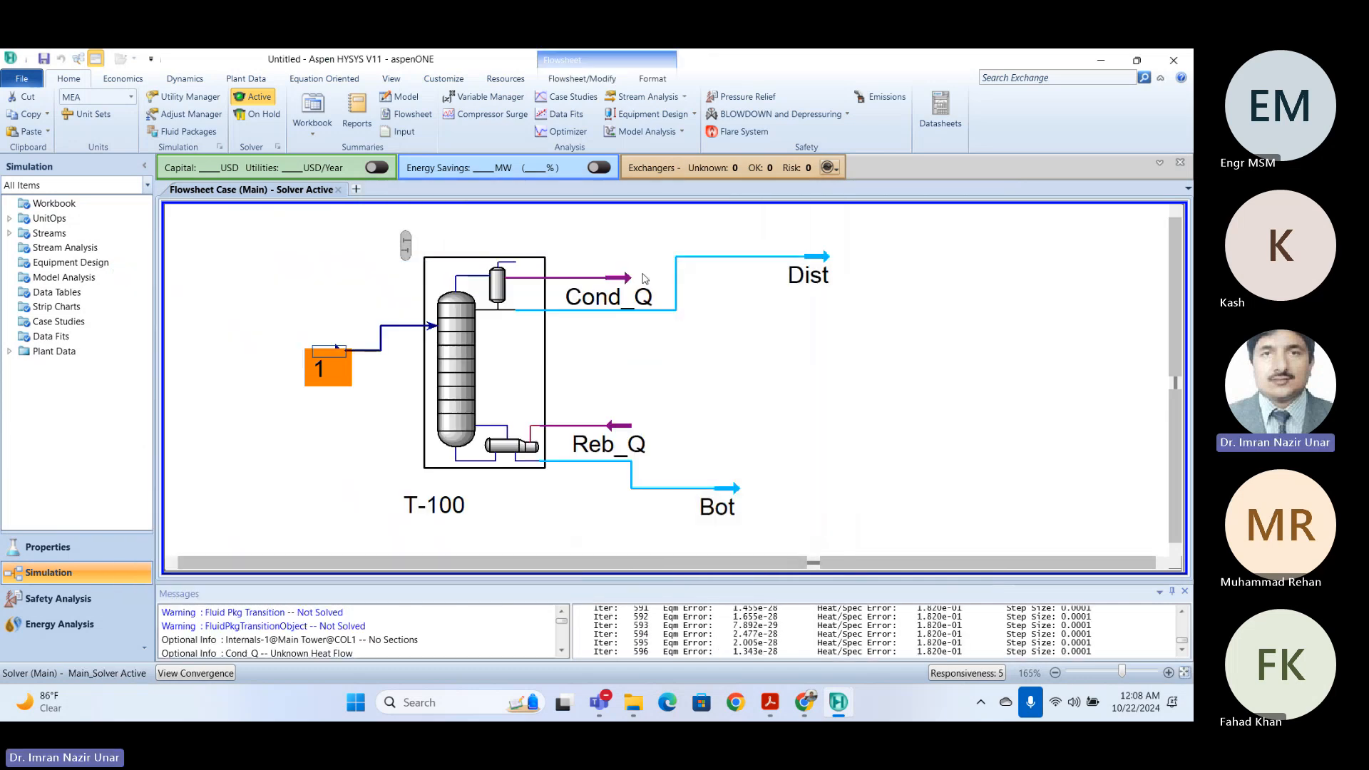
- Check the solving status and the specifications list of column T-100, and close its window
double_click(505, 396)
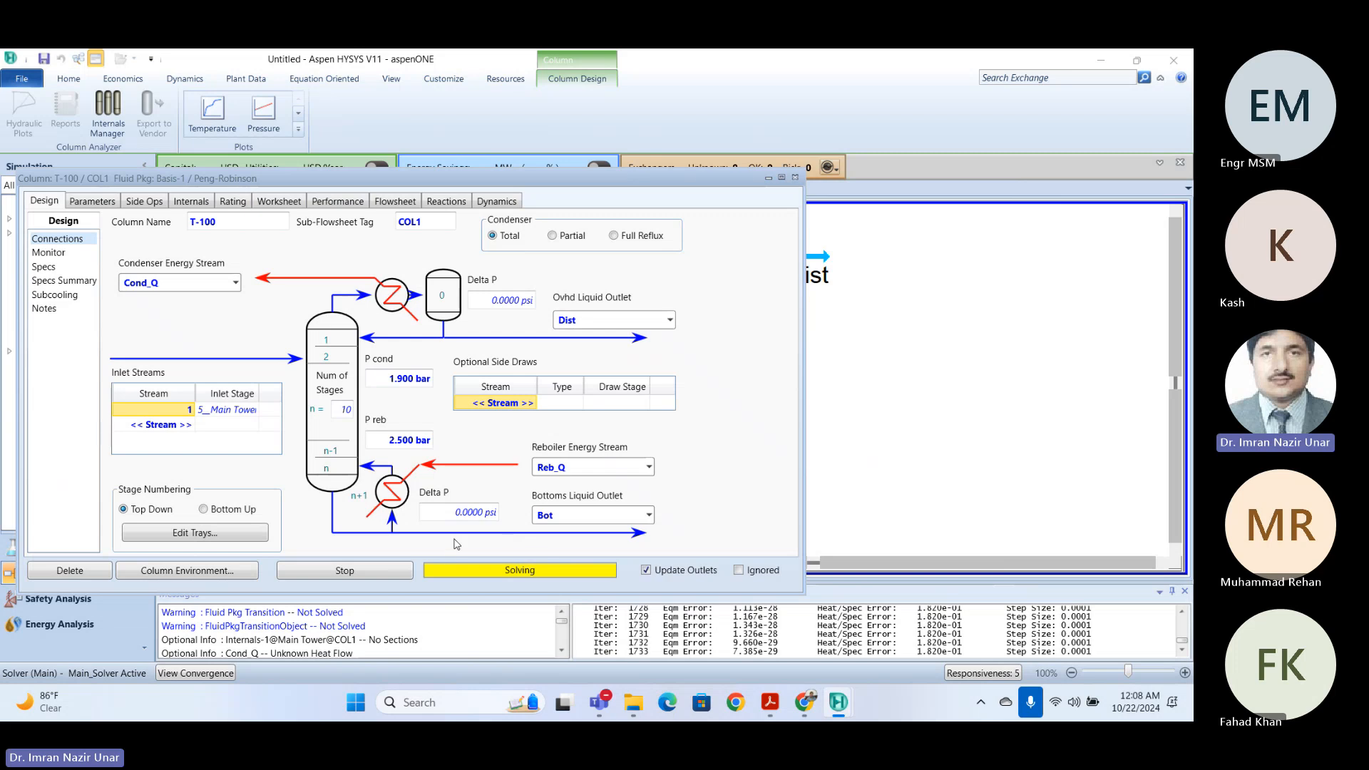
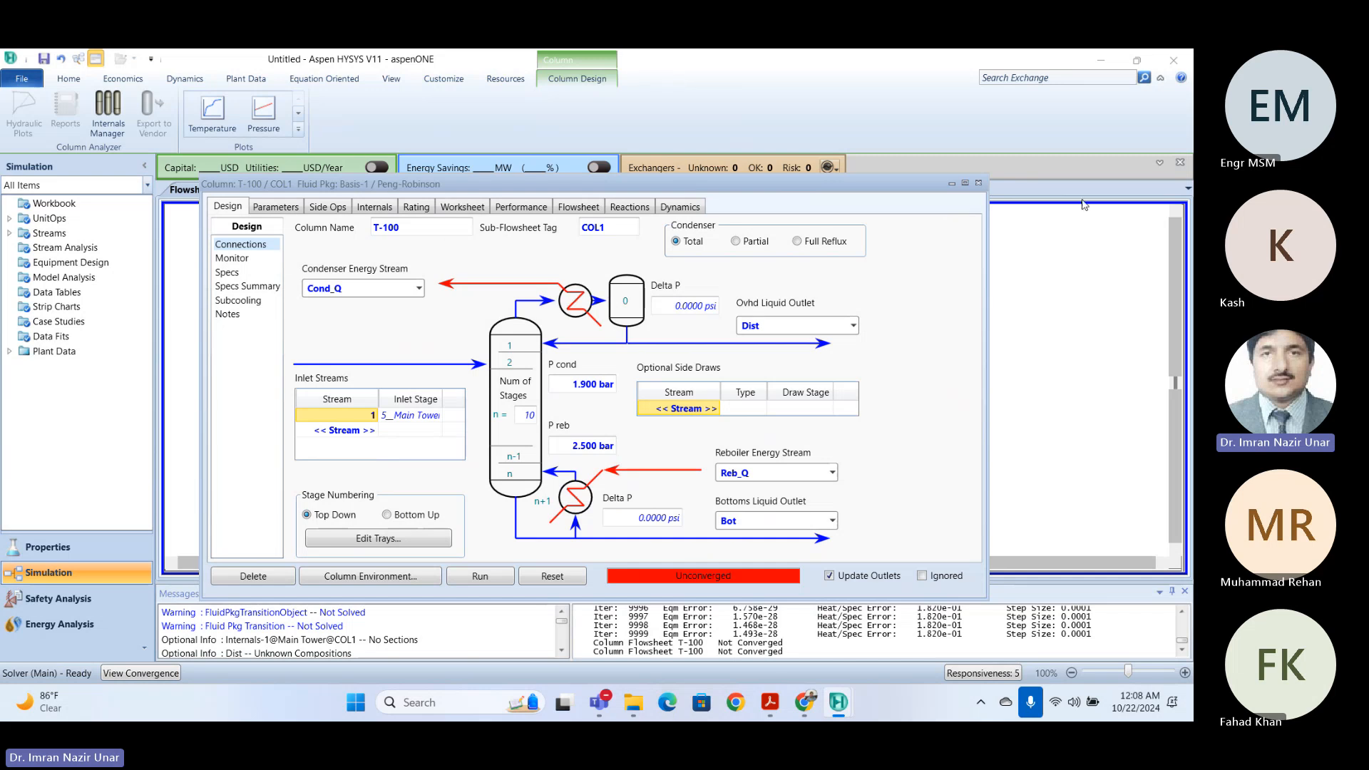
drag(335, 184, 214, 290)
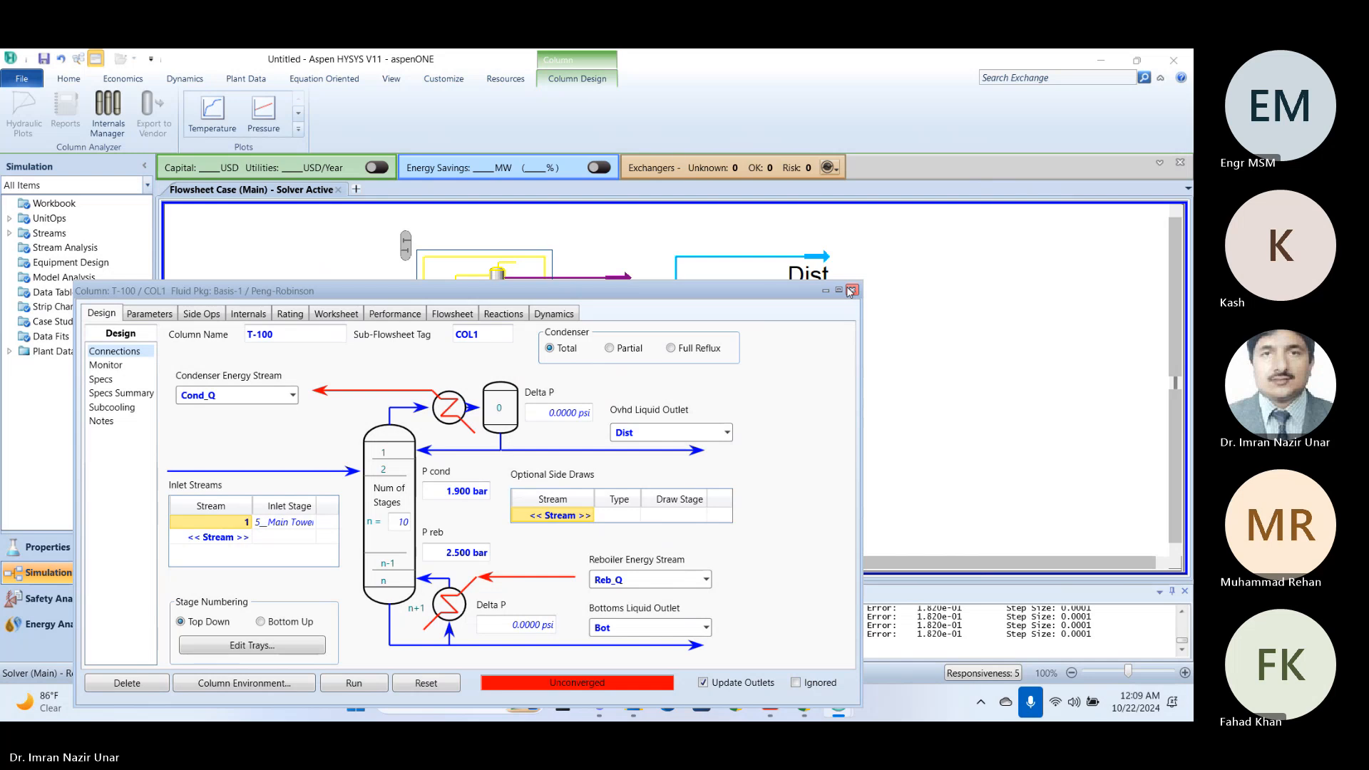
drag(842, 291, 920, 205)
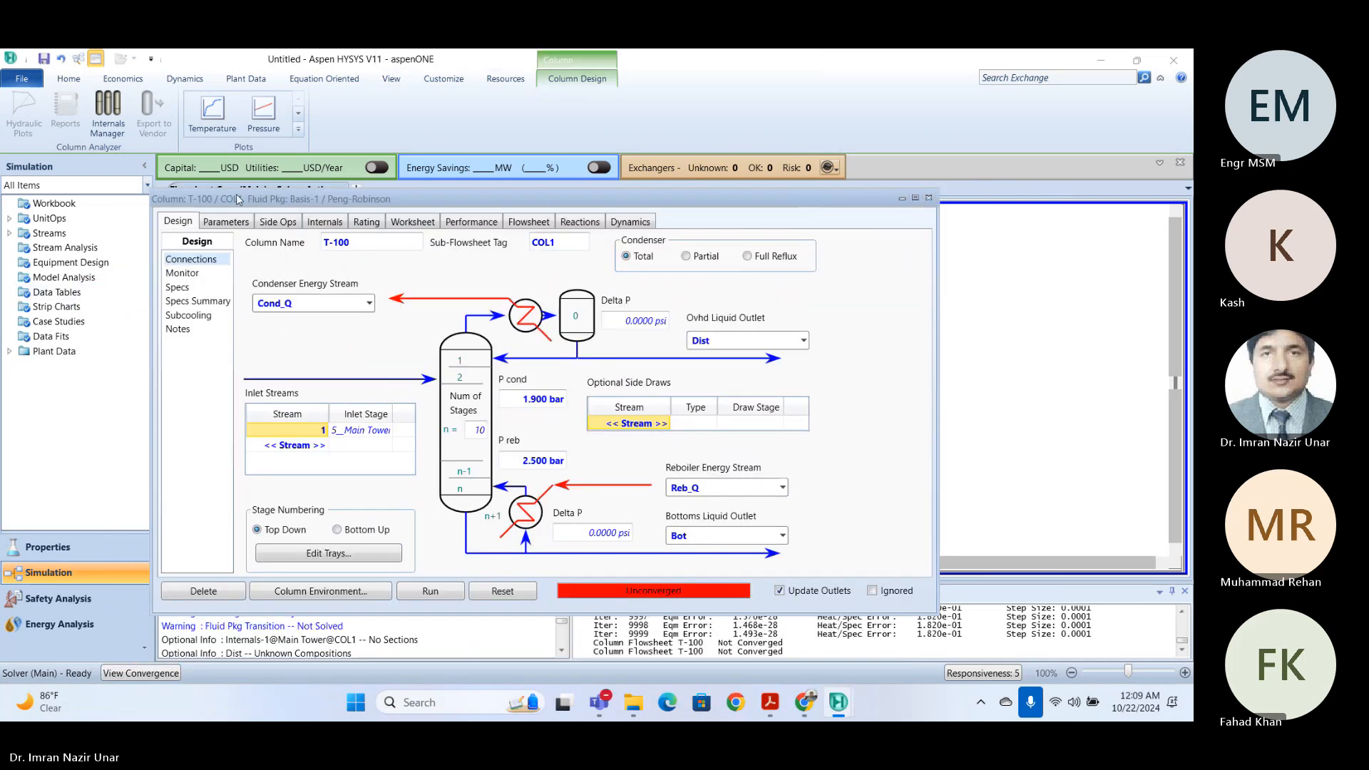
click(175, 288)
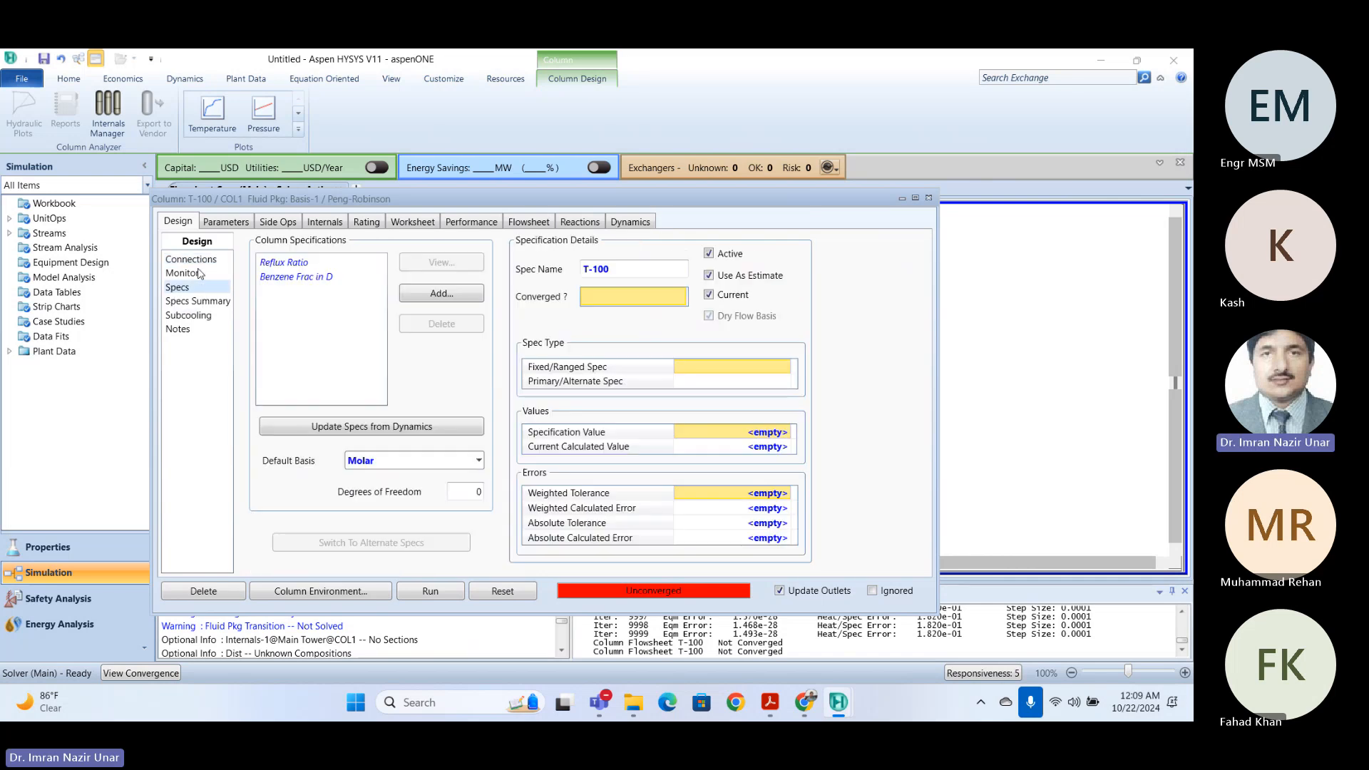
click(929, 198)
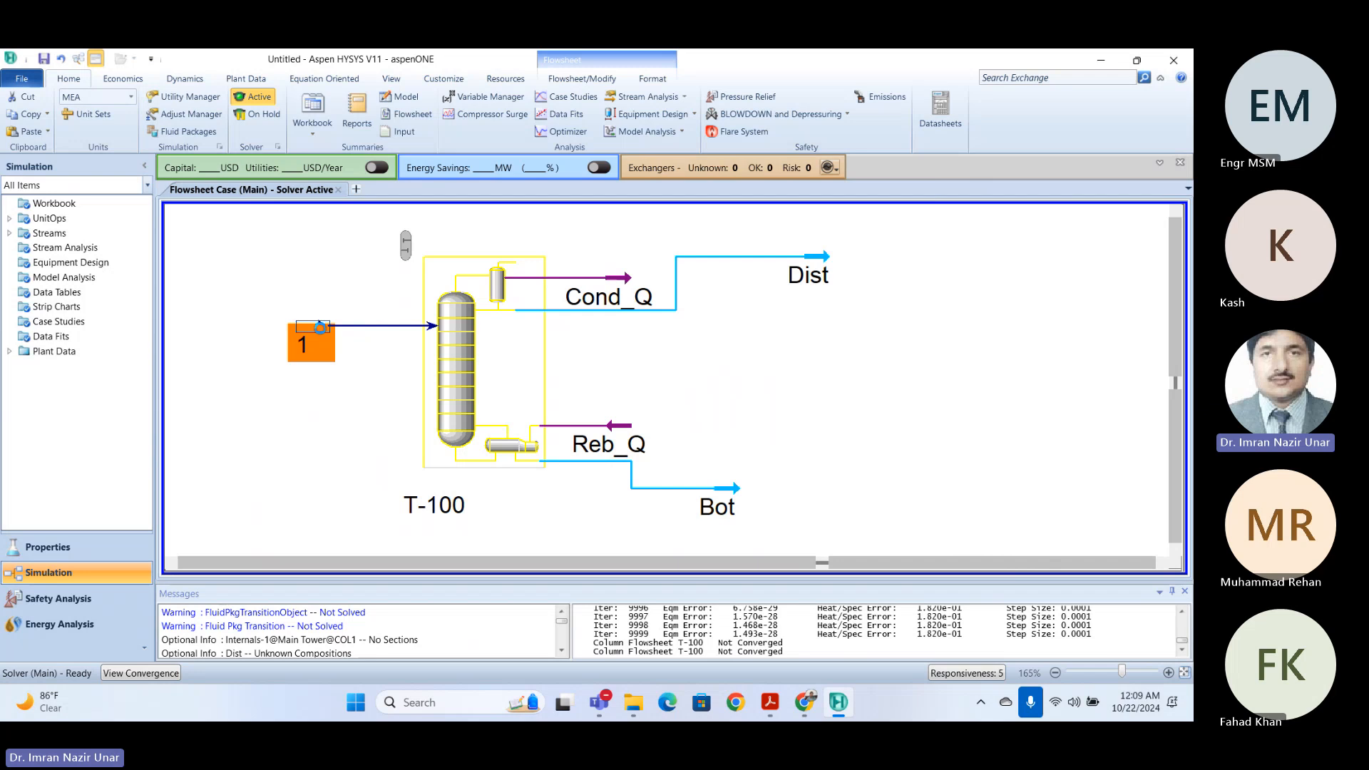
- Review the conditions and composition of feed stream 1 and close the stream window
double_click(328, 351)
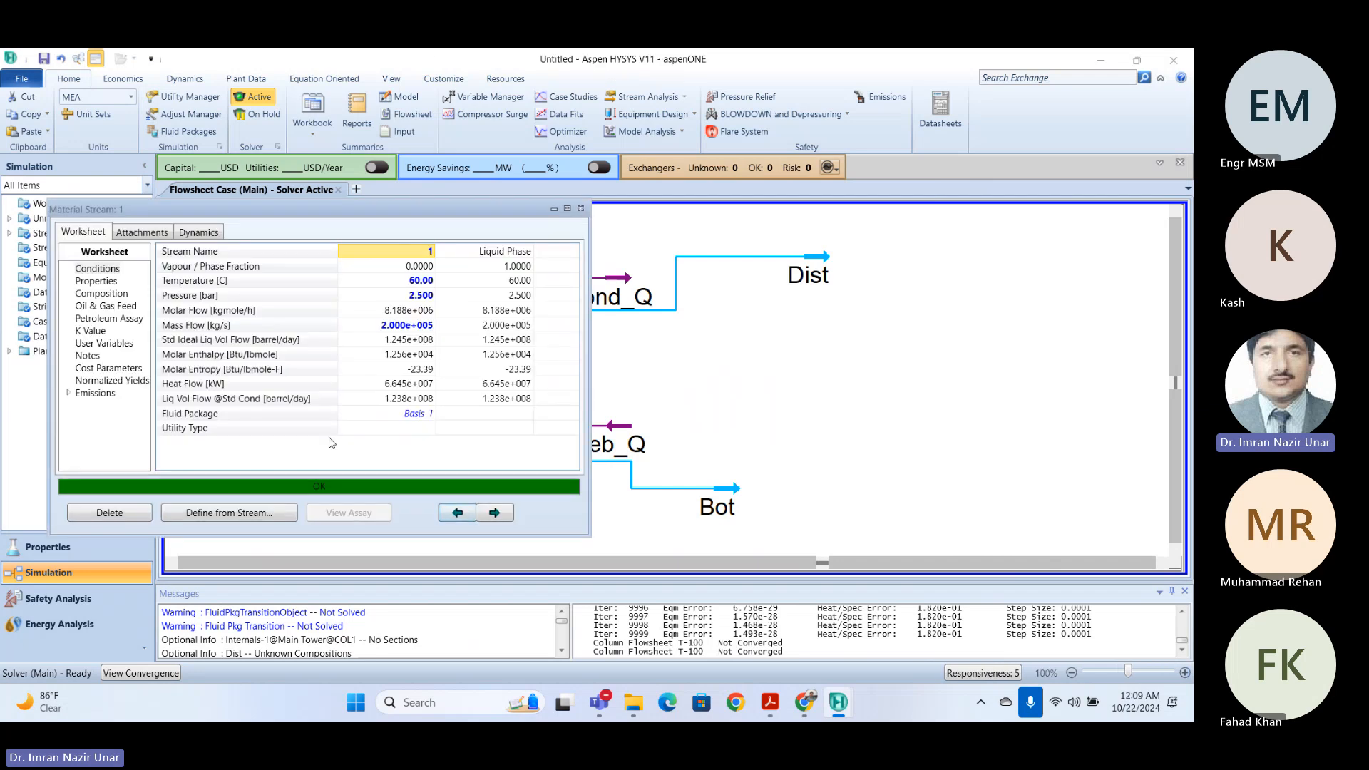
click(107, 294)
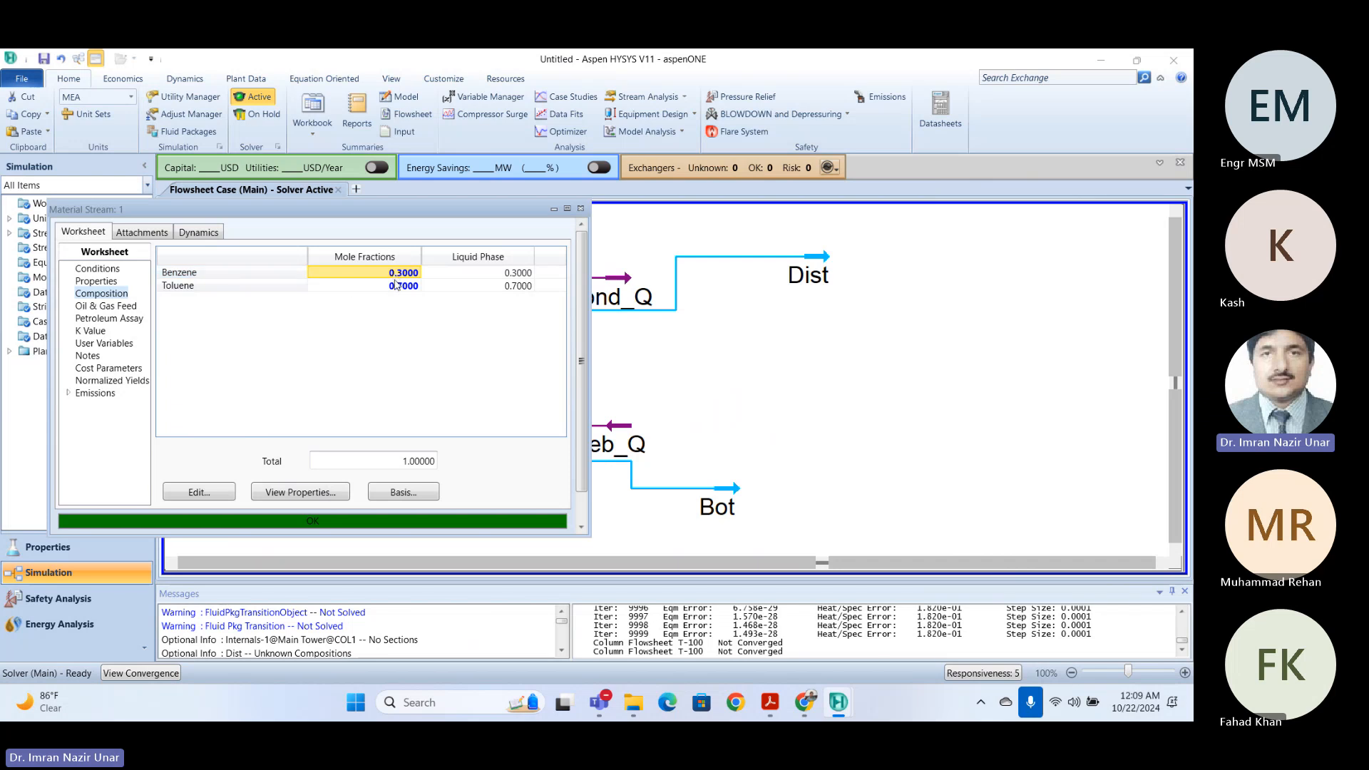
click(580, 209)
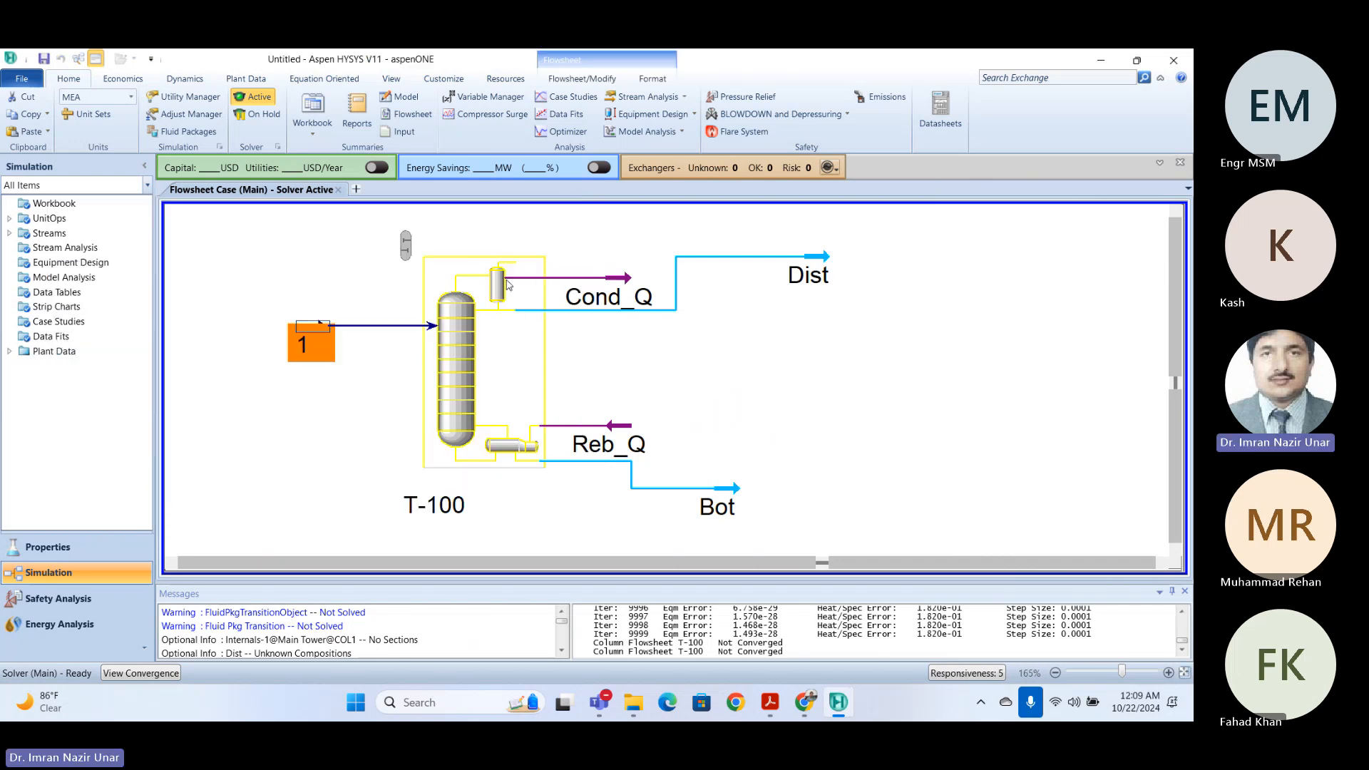
- Review the specifications summary of column T-100 and return to its connections
double_click(456, 358)
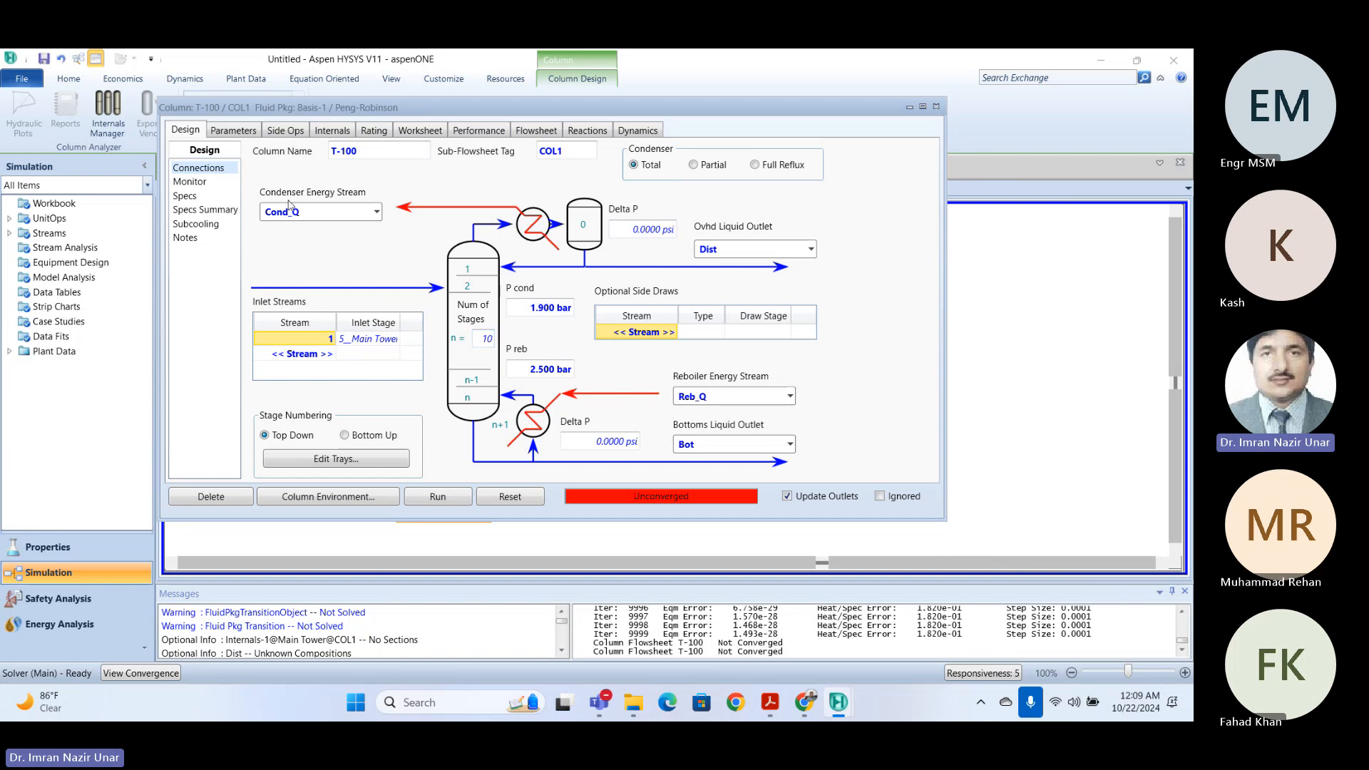
click(184, 197)
click(201, 210)
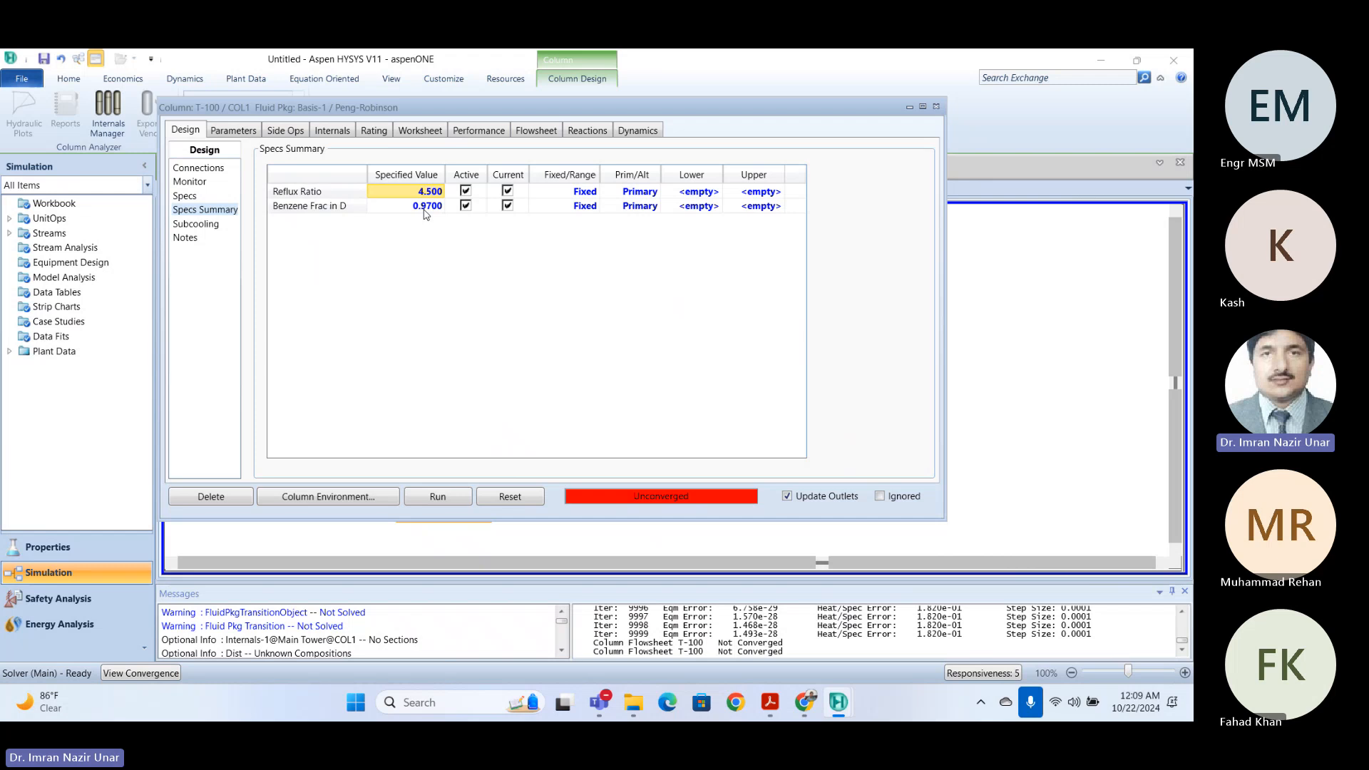
click(206, 168)
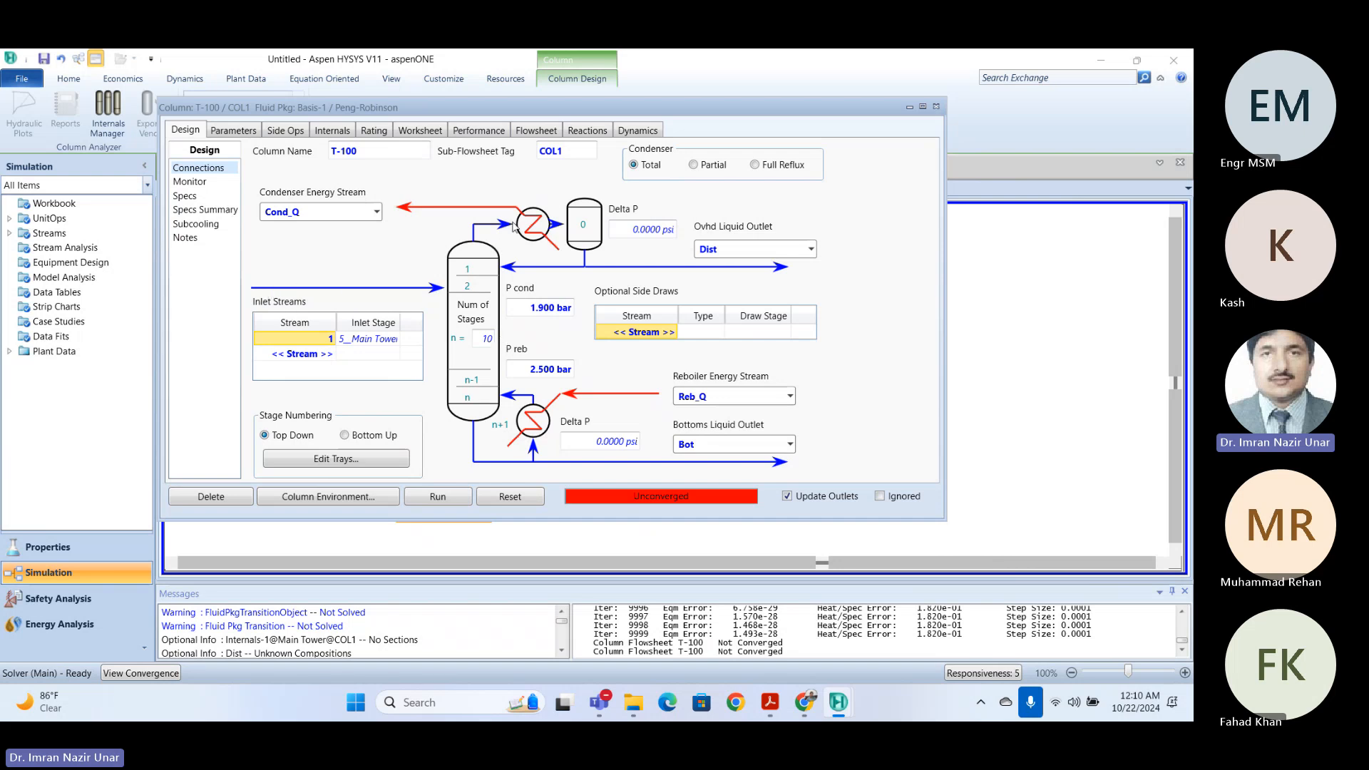
- Set the column's number of stages to 30 and run the column
click(487, 338)
text(30)
key(Return)
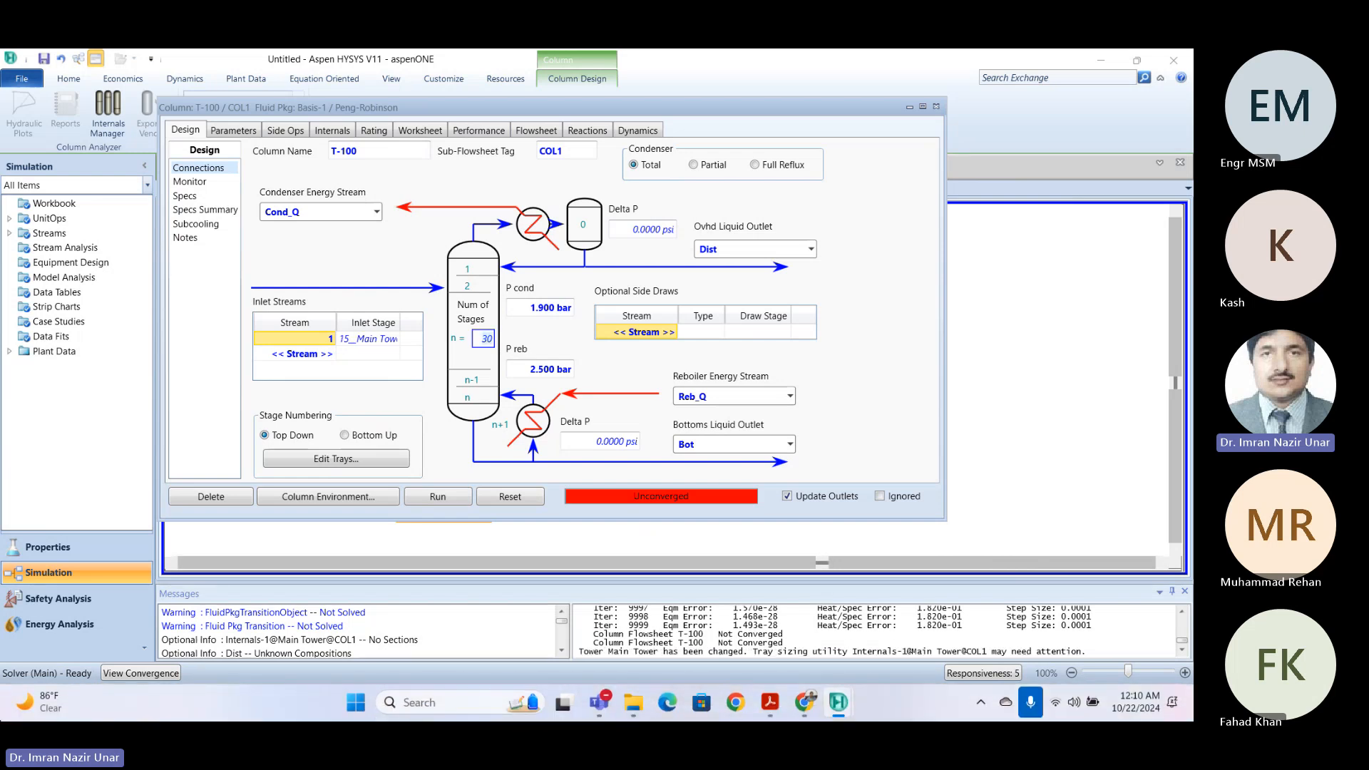
click(442, 497)
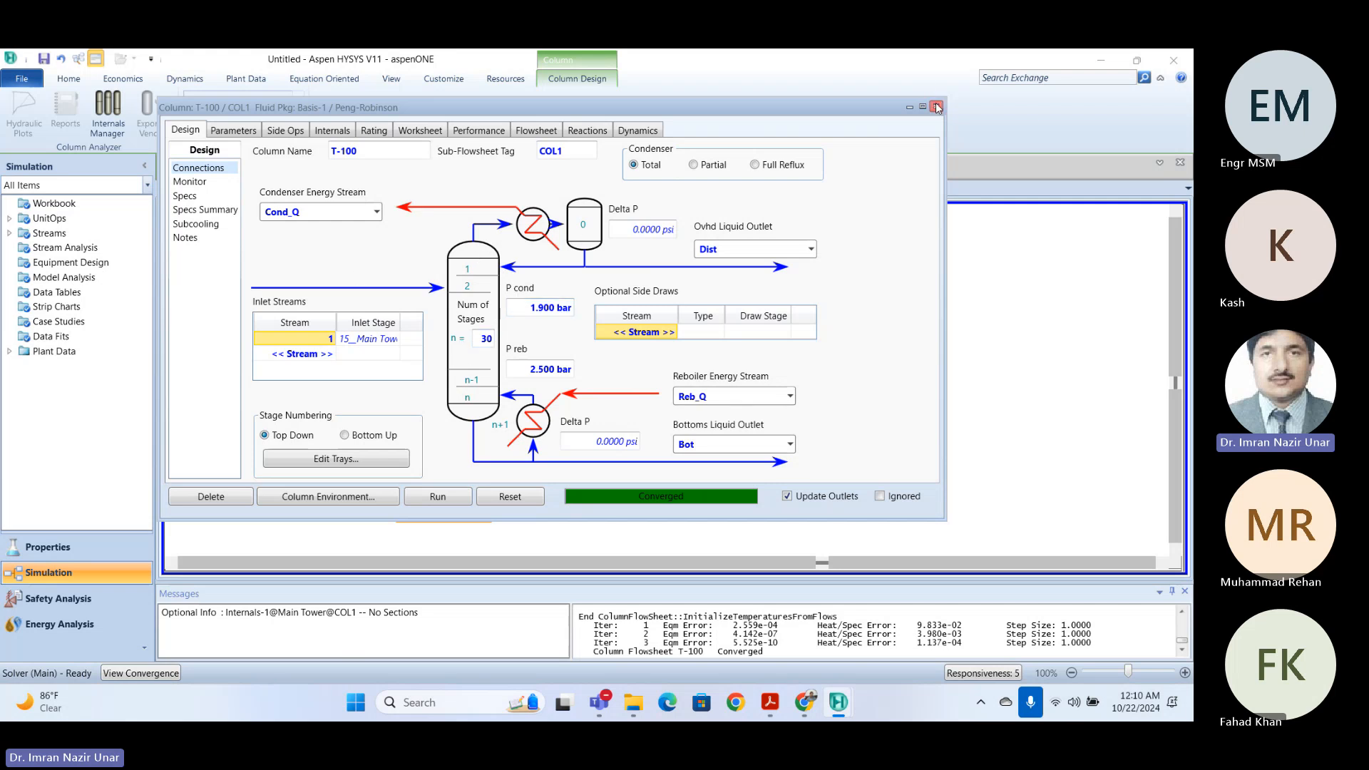
- Examine the feed and product compositions in the column's performance summary, and return to the design connections
click(471, 128)
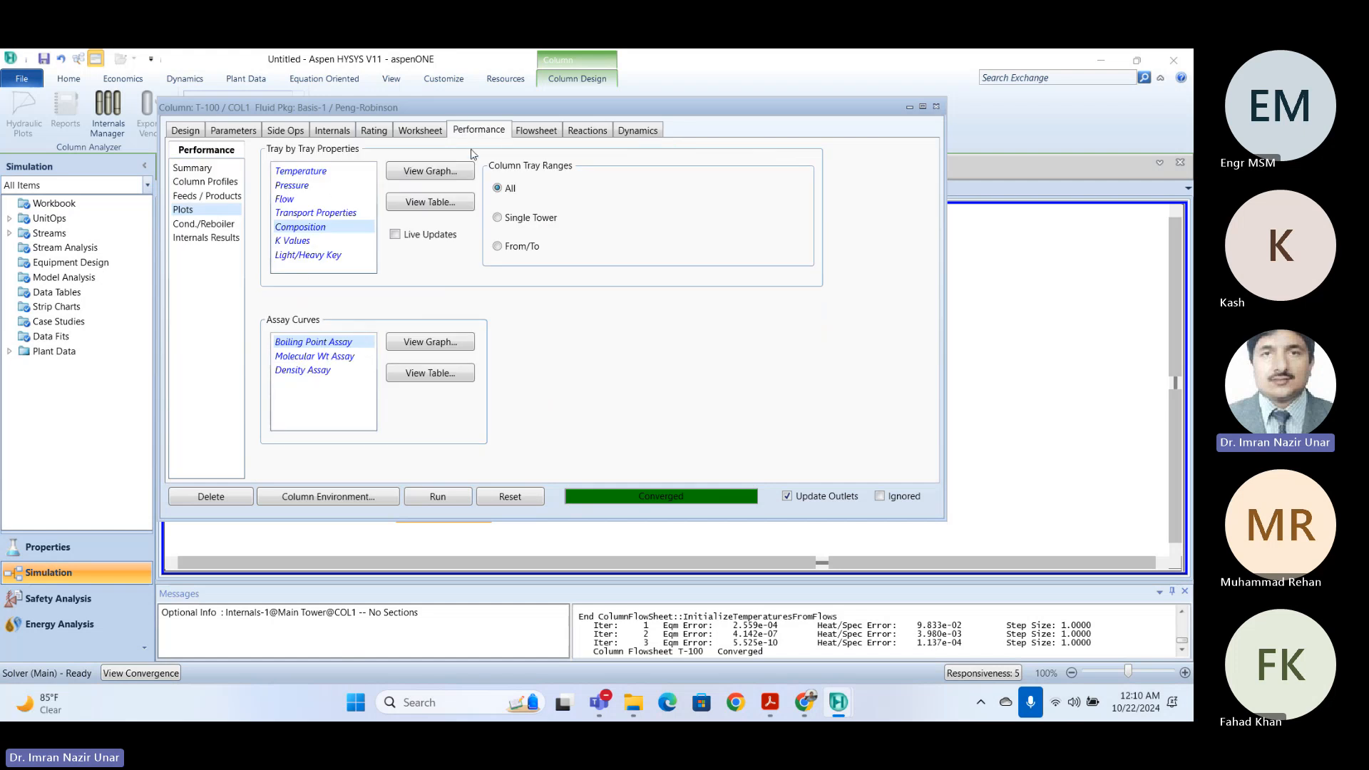
click(196, 168)
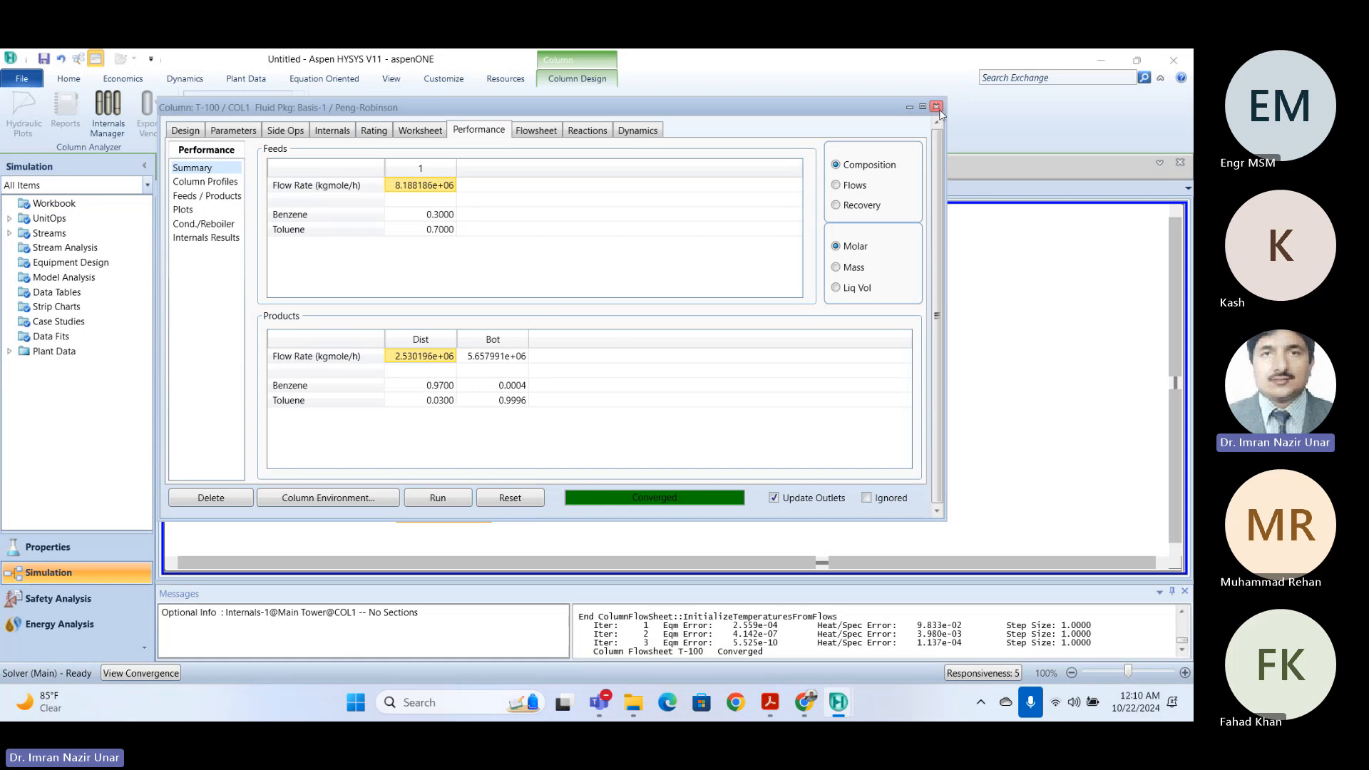
click(196, 134)
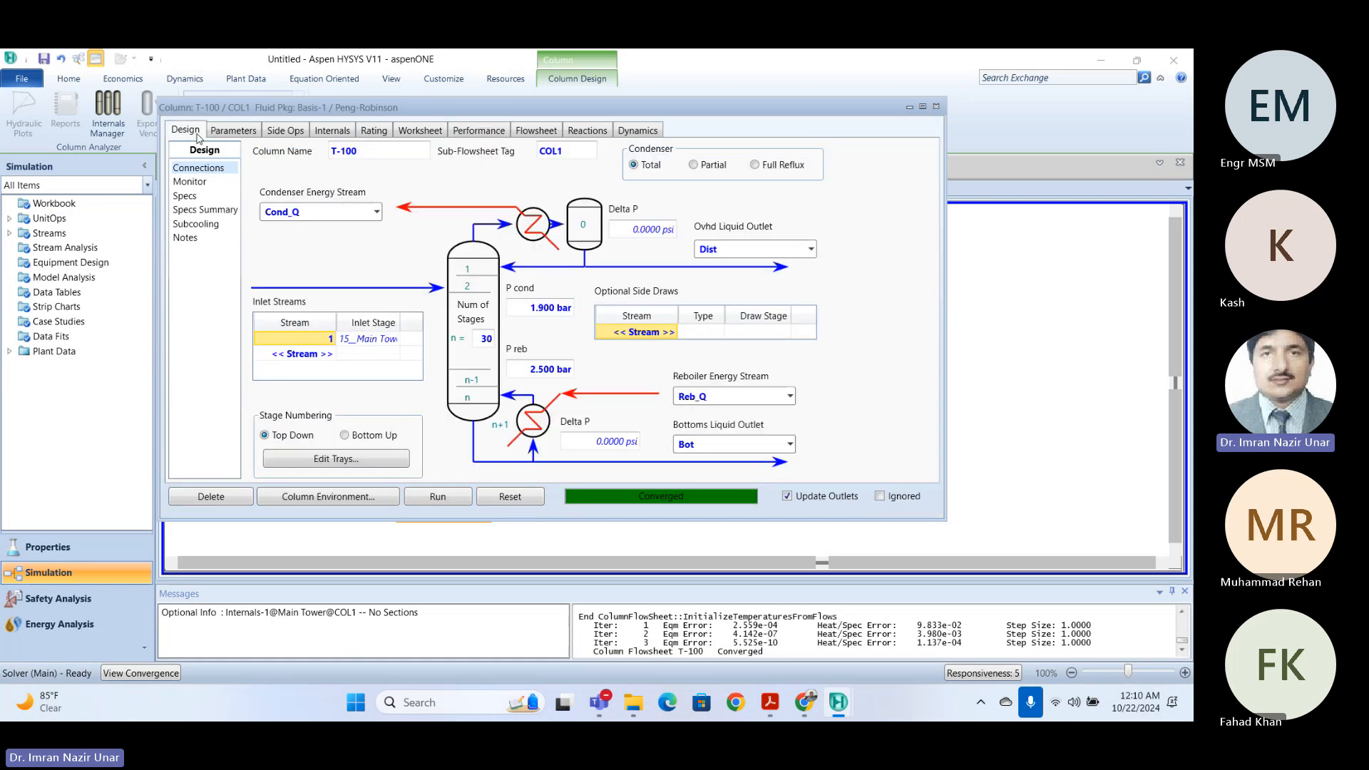
- Set the column's number of stages to 28
click(478, 339)
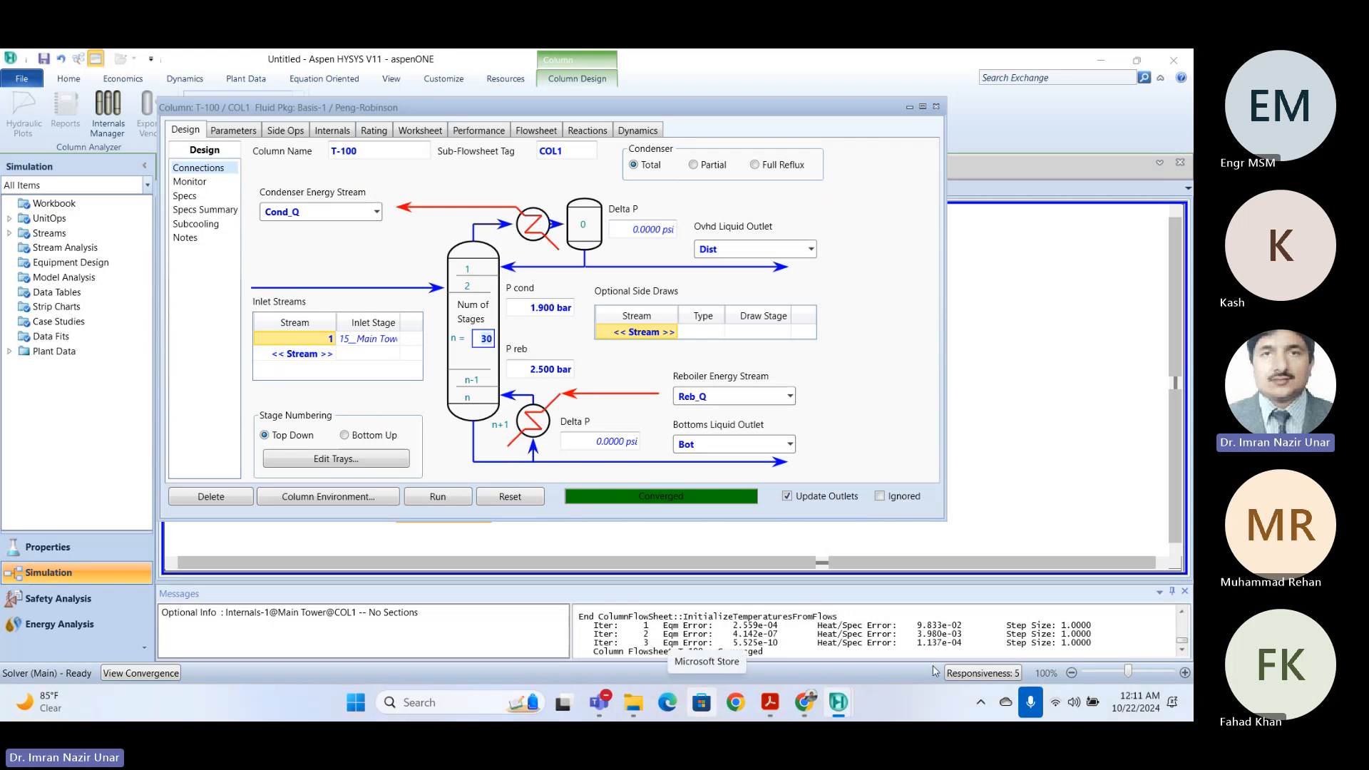
text(28)
key(Return)
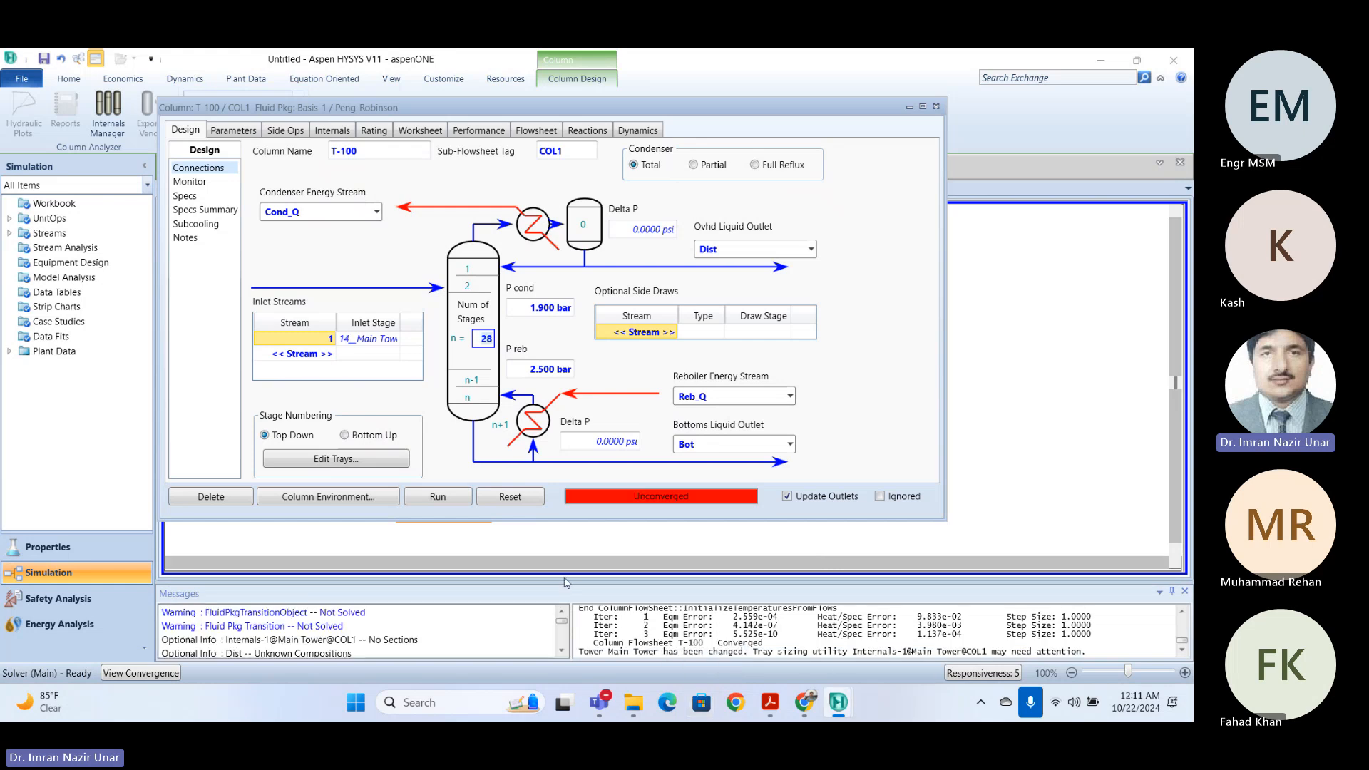
- Run the column with 28 stages, and rerun it with the number of stages set to 26
click(438, 497)
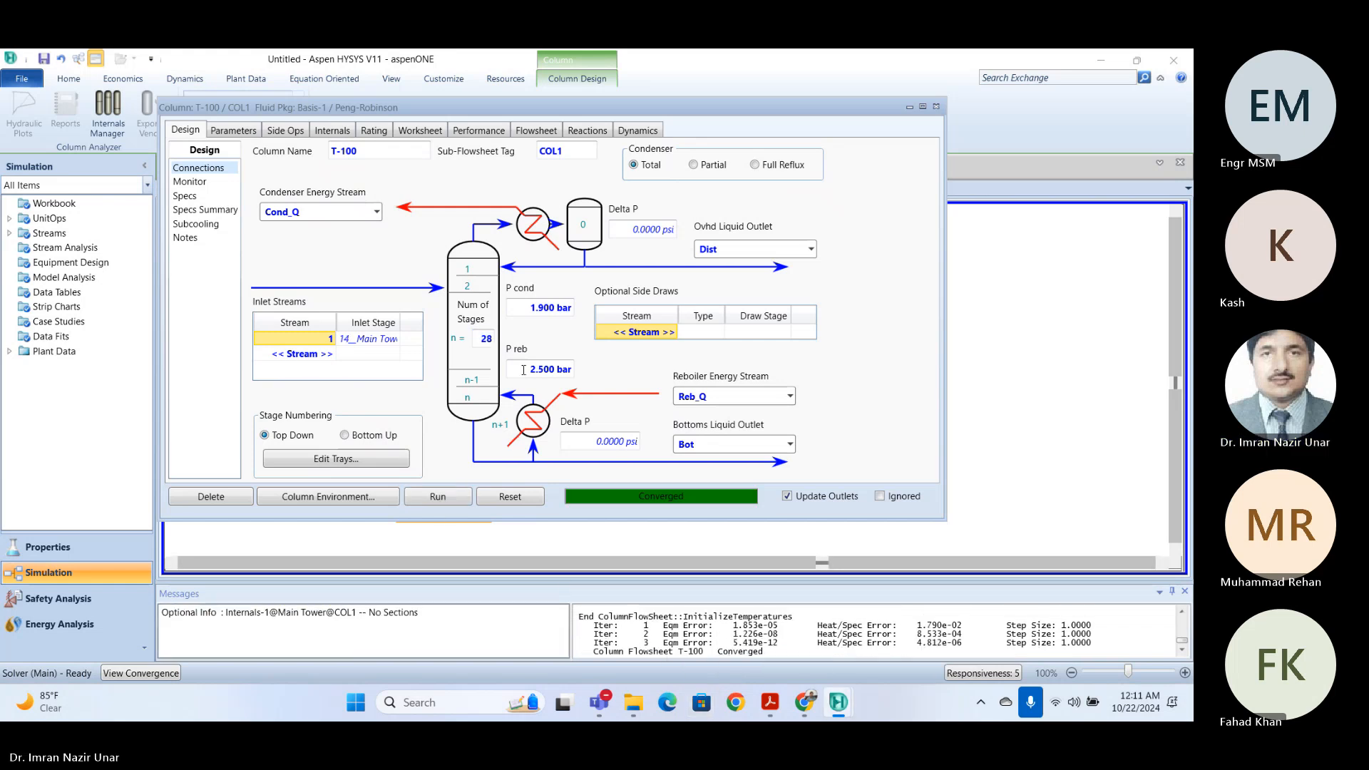
click(487, 339)
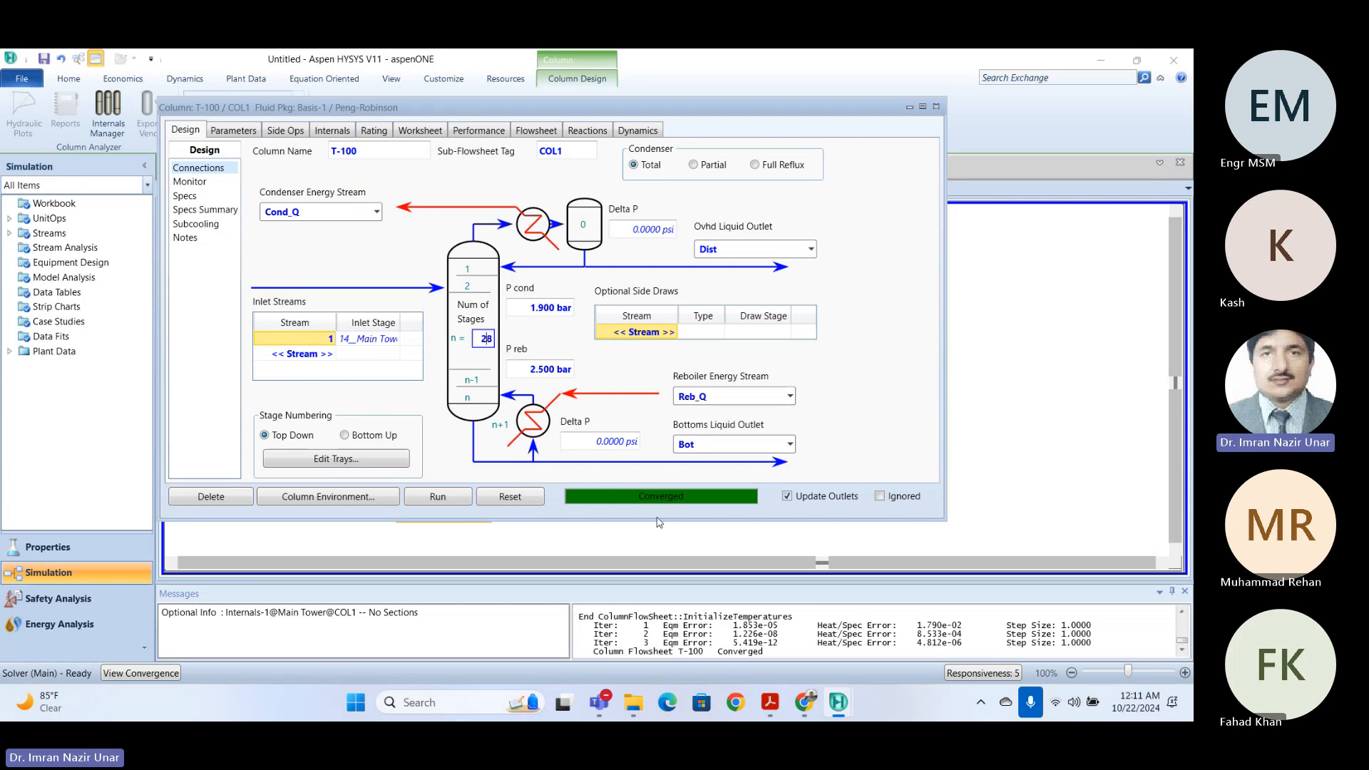
key(Delete)
text(6)
key(Return)
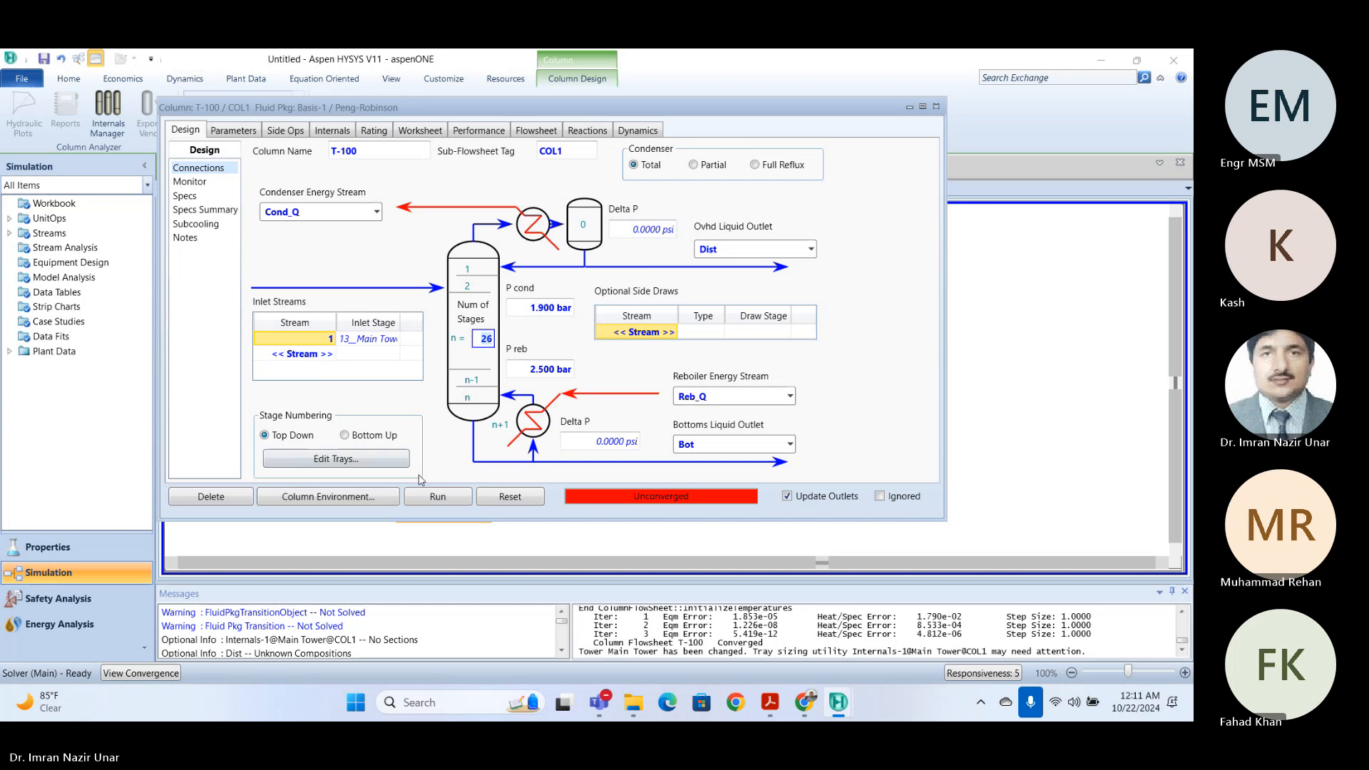
click(437, 497)
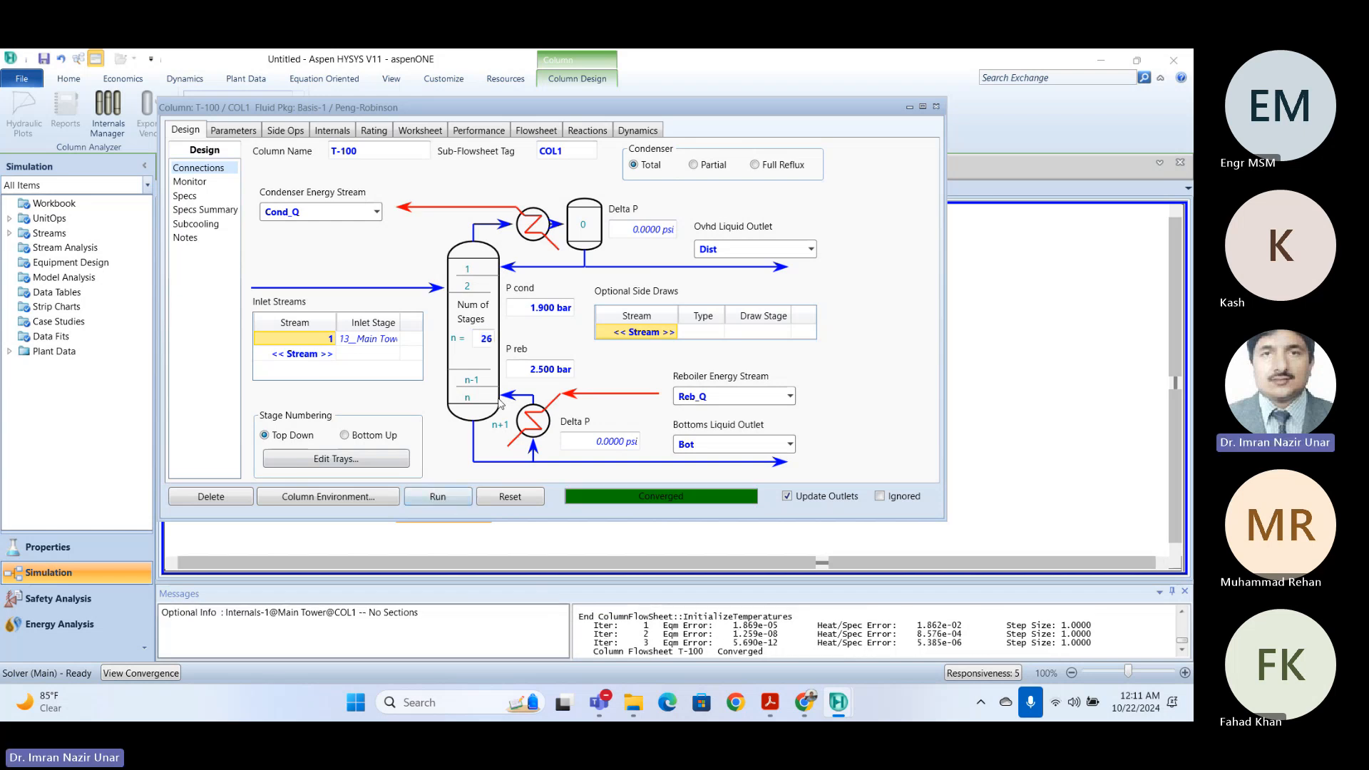
- Set the column's number of stages to 20 and run the column
click(488, 340)
text(20)
key(Return)
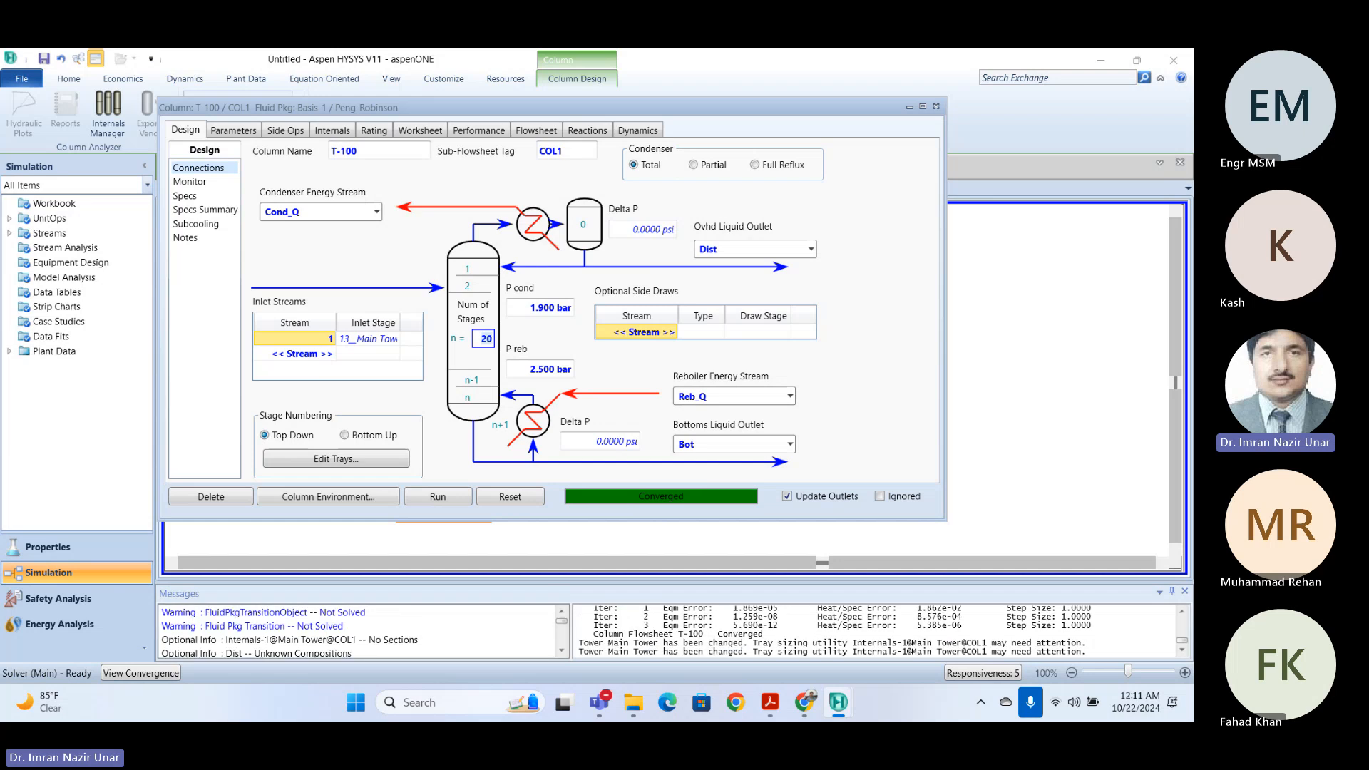
click(437, 498)
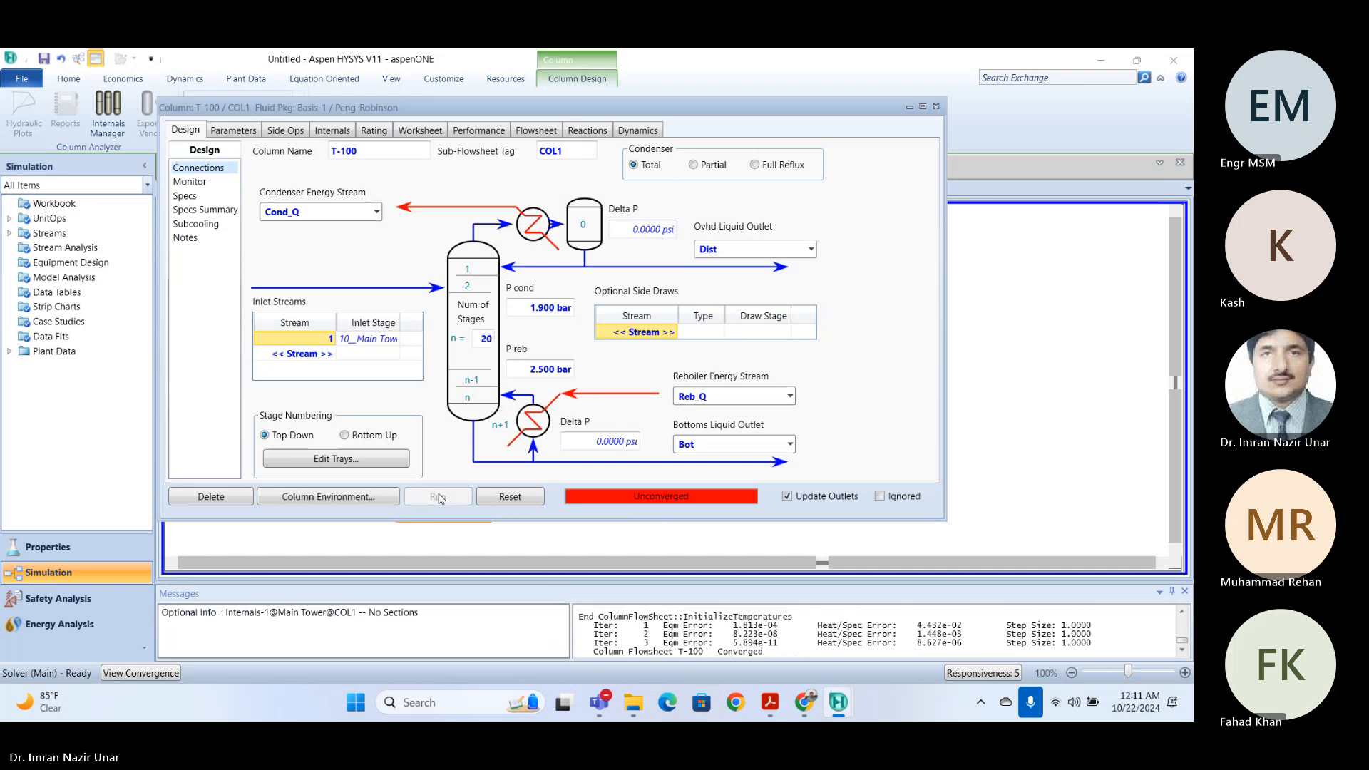
- Set the column's number of stages to 18 and run the column
click(489, 338)
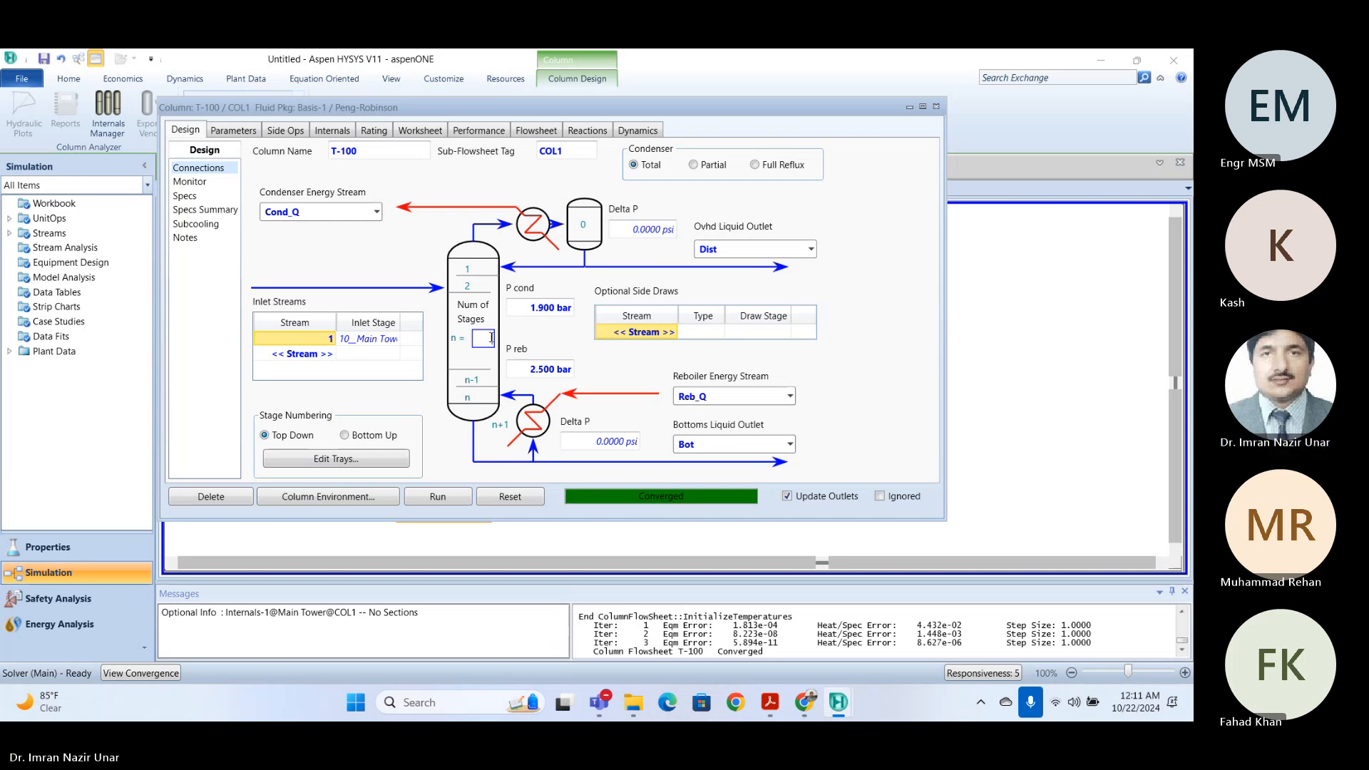
text(18)
key(Return)
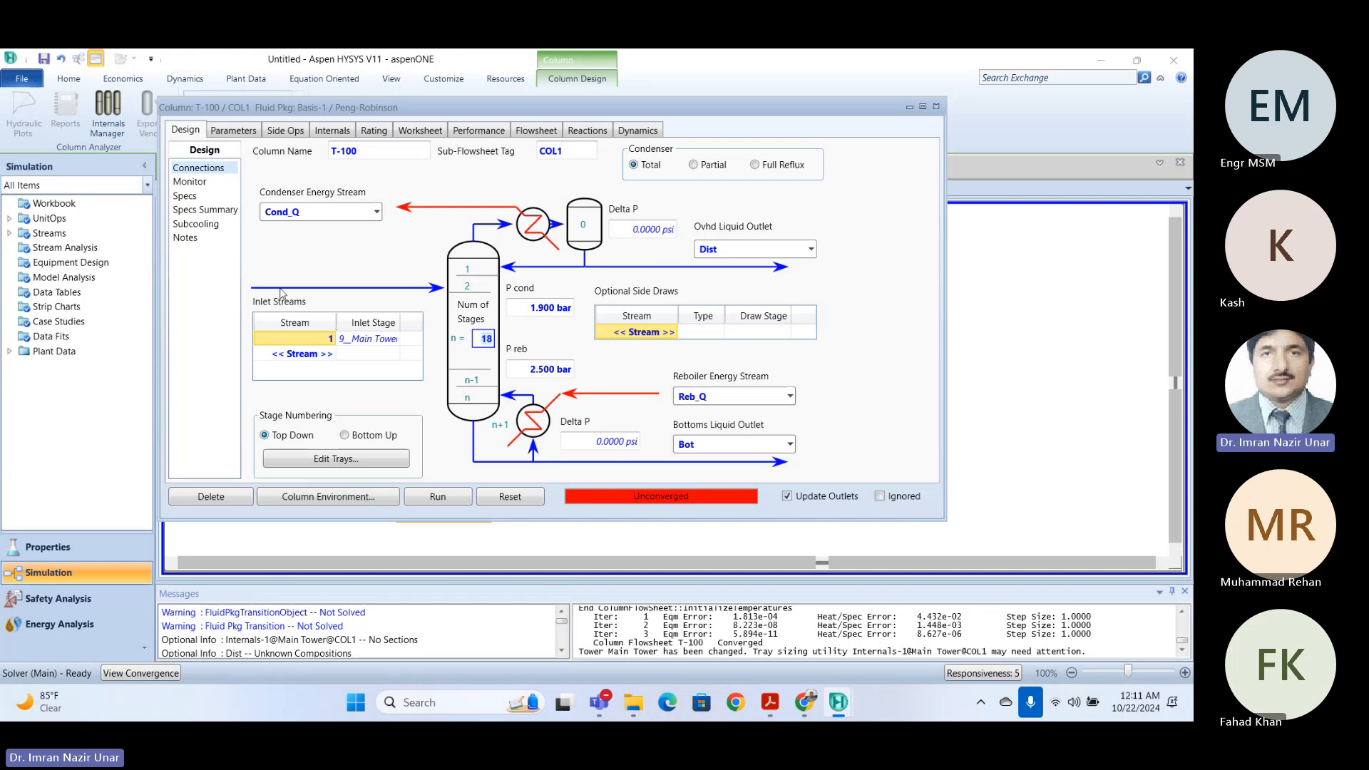
click(437, 497)
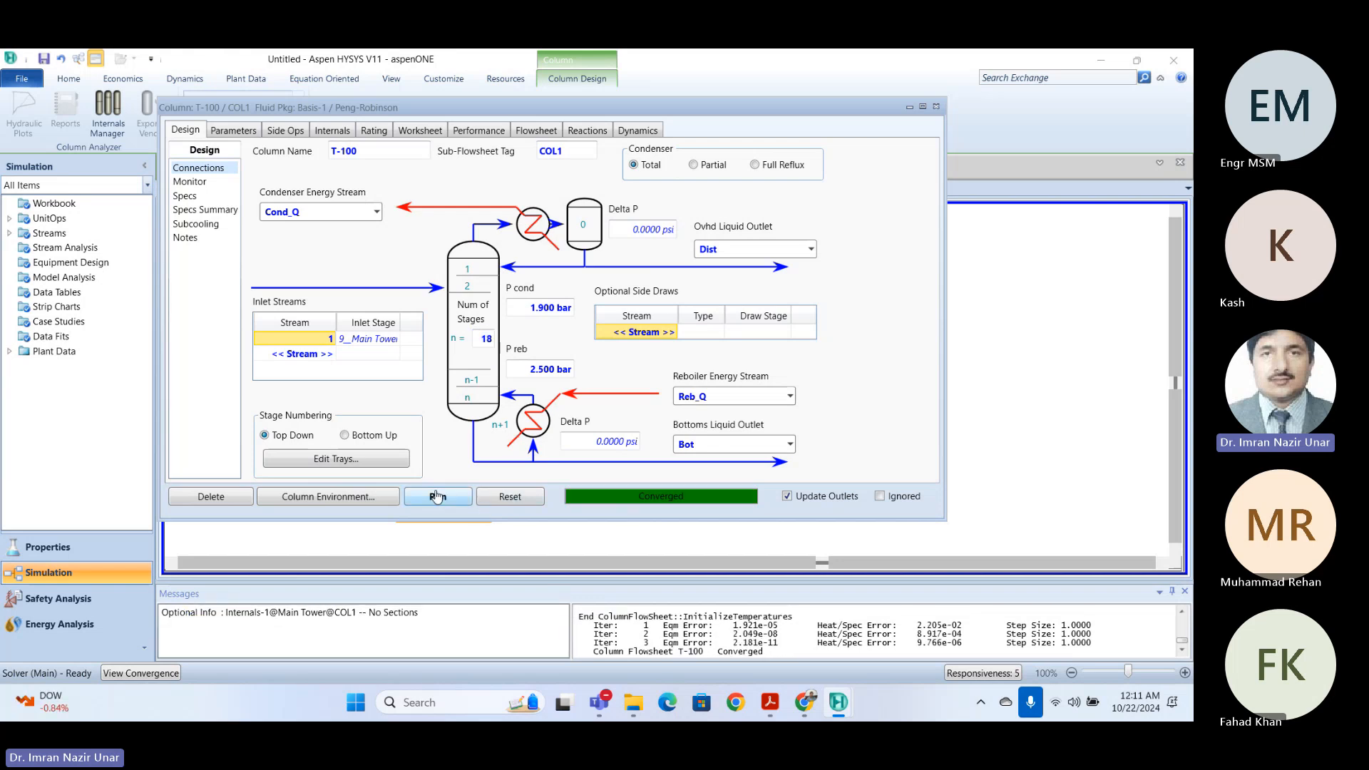
- Set the column's number of stages to 16 and run the column
click(487, 339)
text(16)
key(Return)
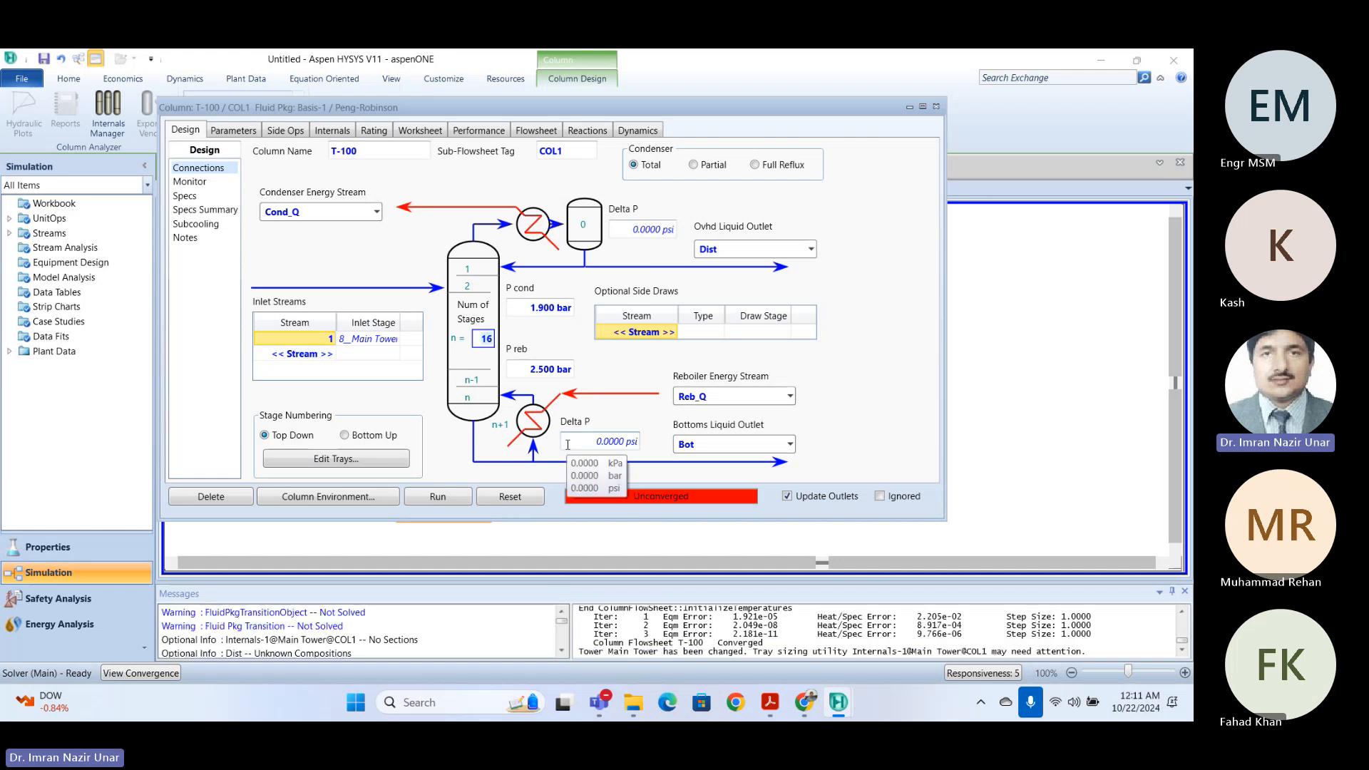
click(450, 493)
click(449, 492)
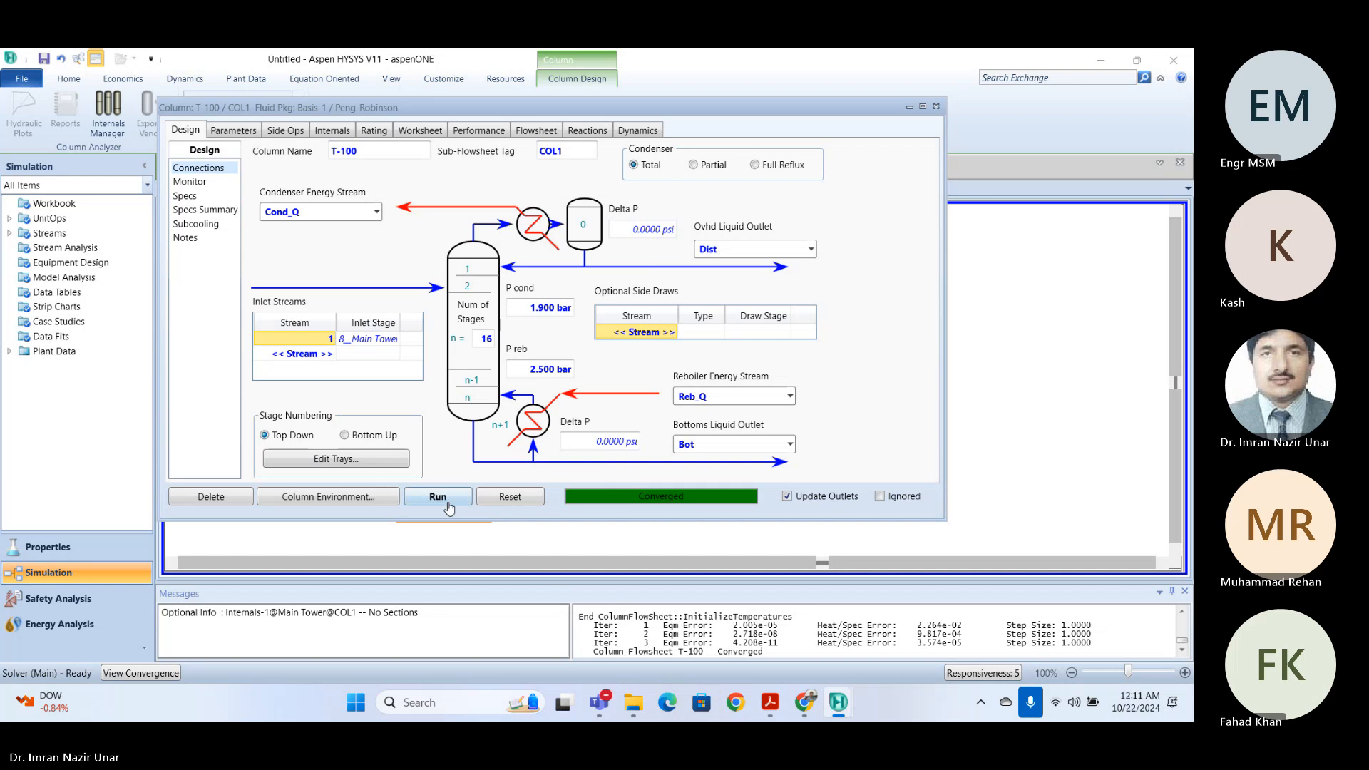
- Set the column's number of stages to 14 and run the column
click(491, 340)
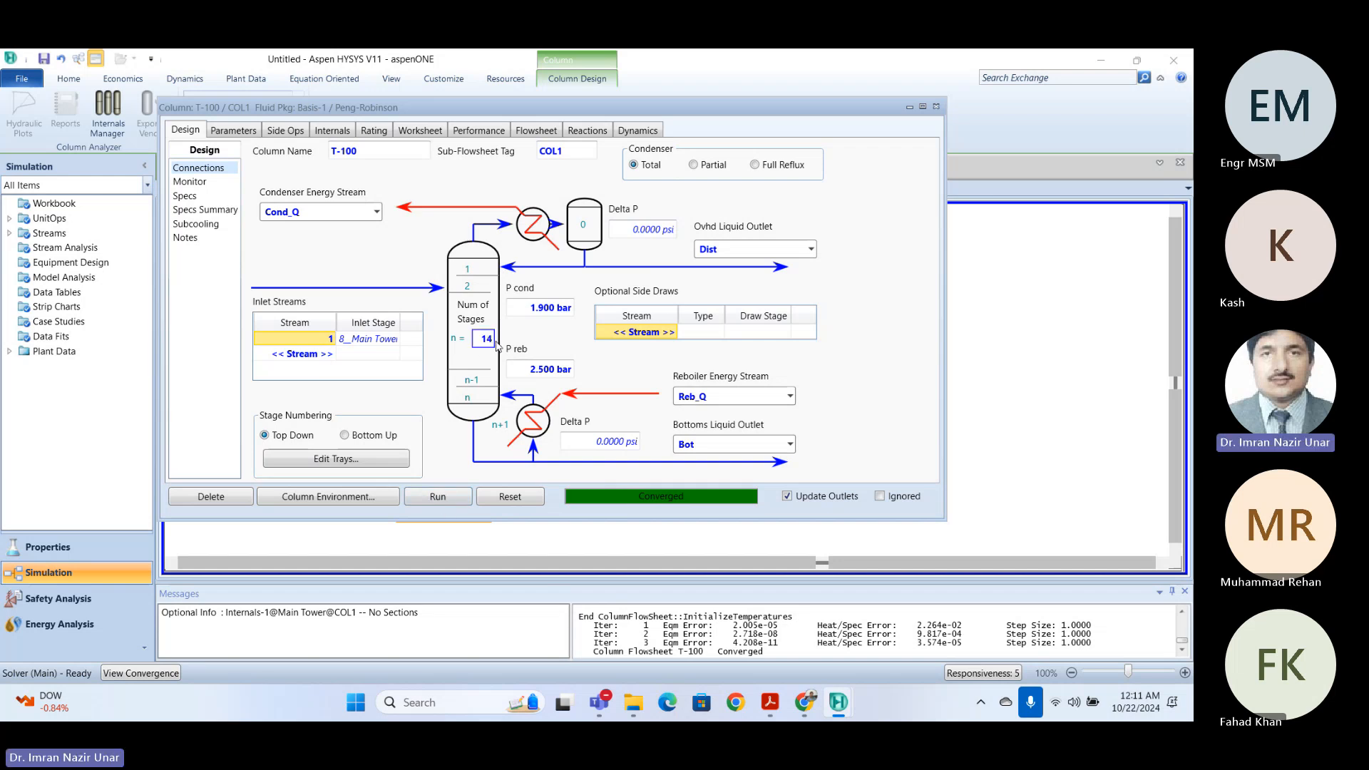
text(4)
key(Return)
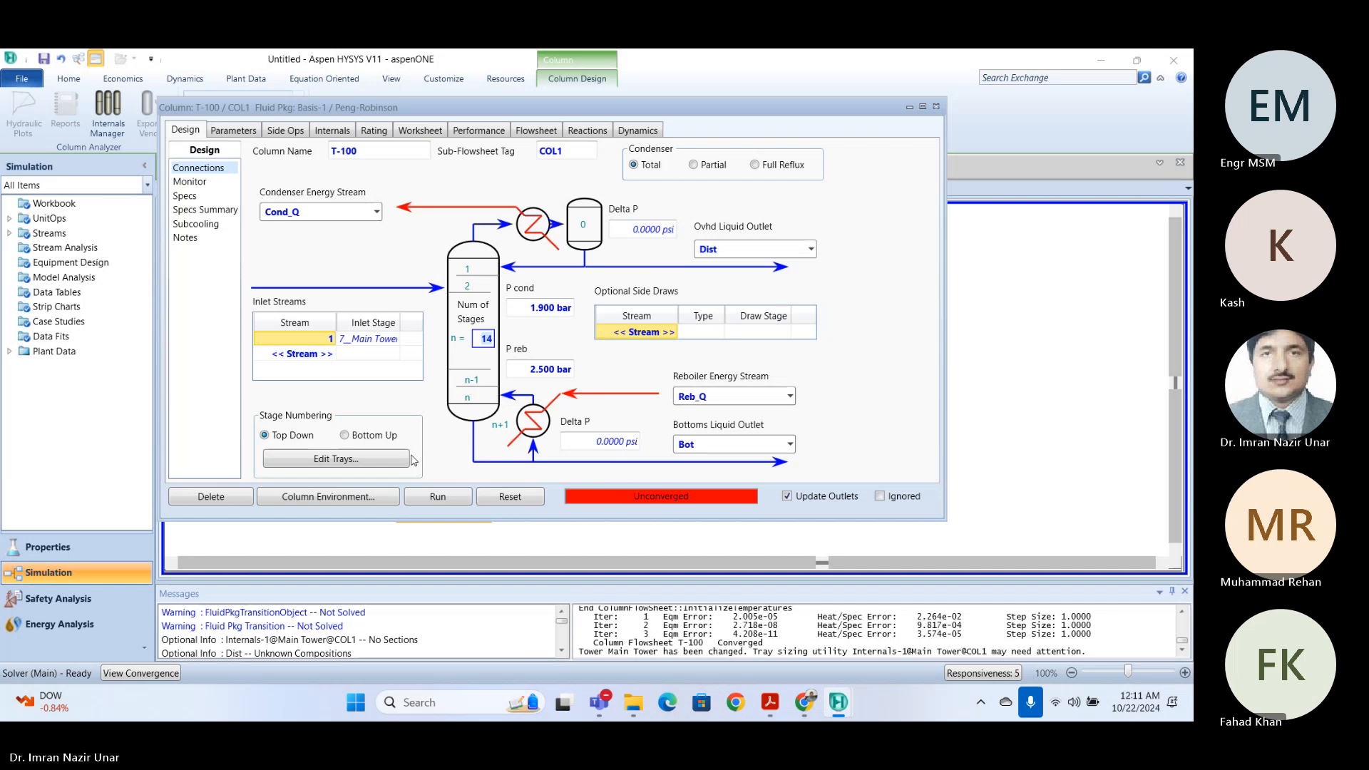
click(438, 497)
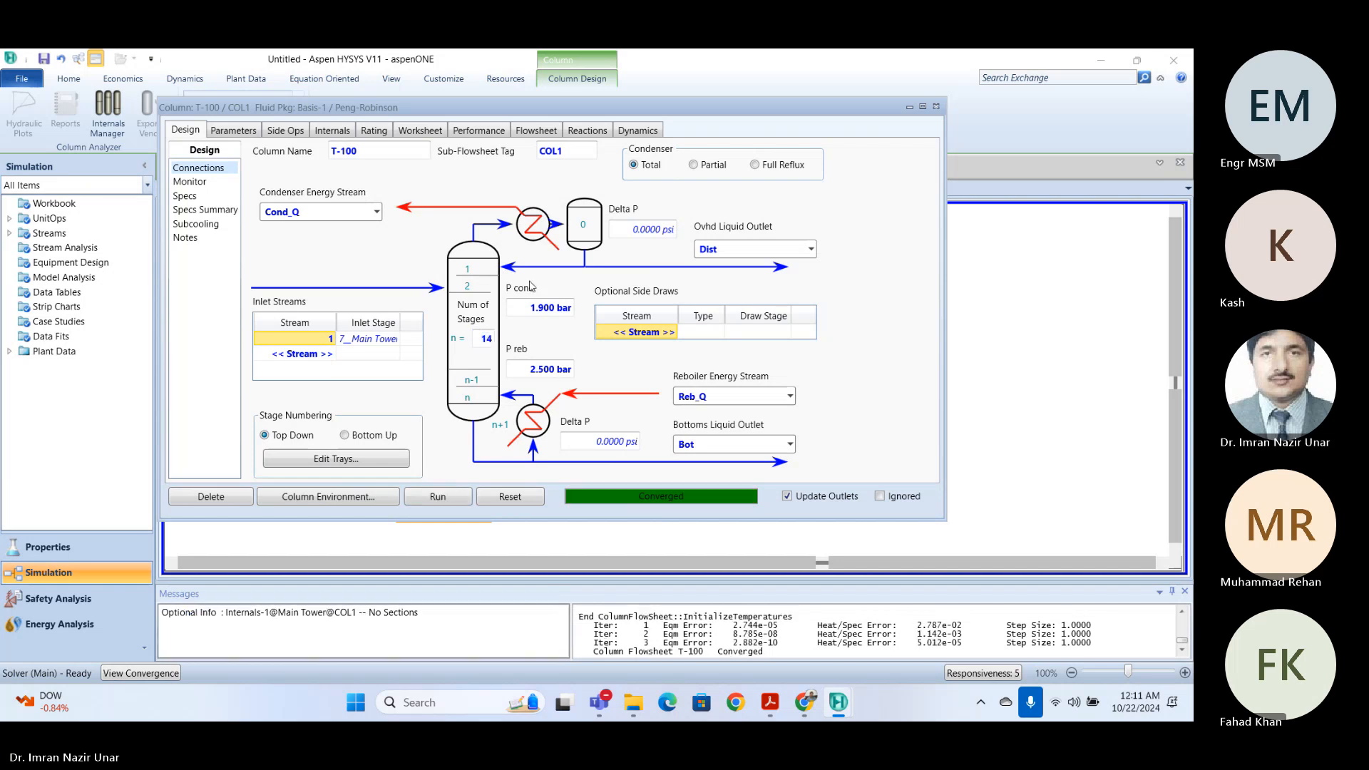
- Try running the column with 12 stages, and stop the solver while it is iterating
click(491, 340)
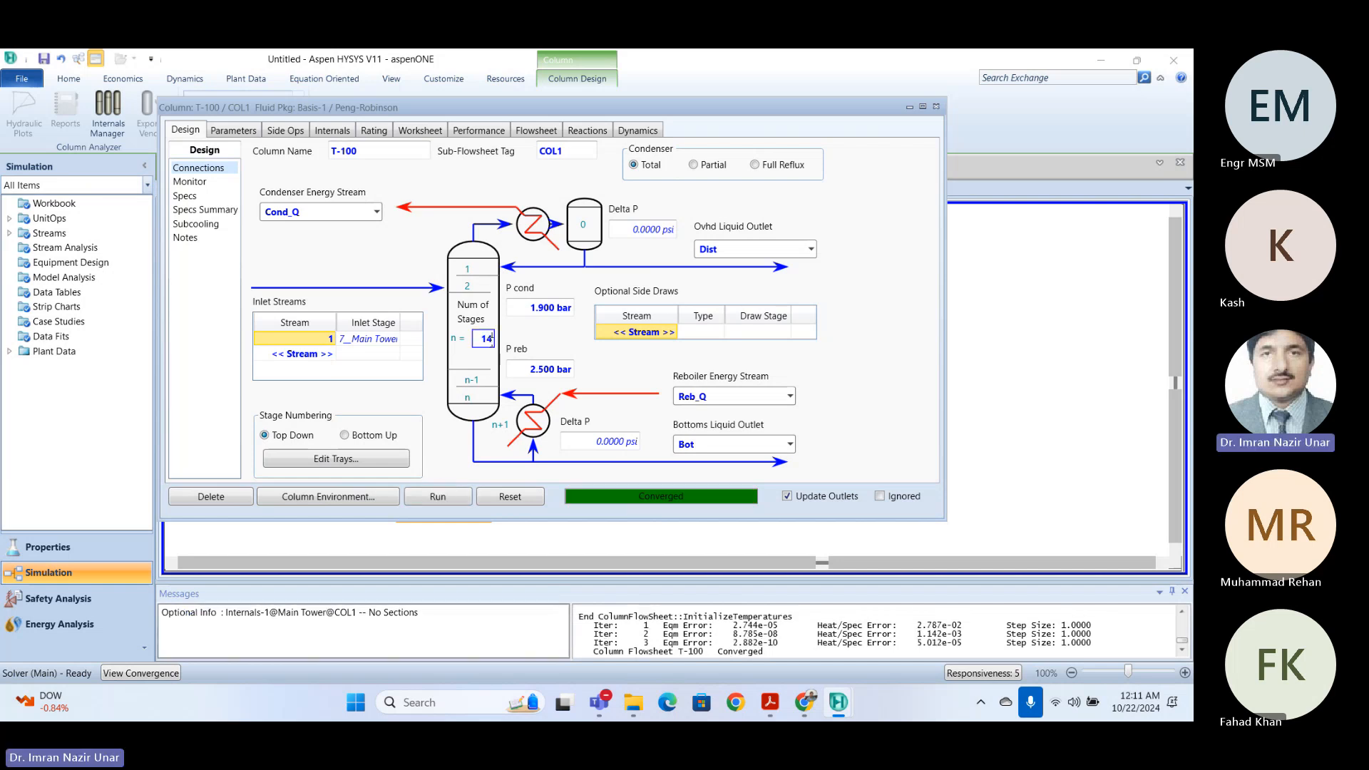
text(2)
key(Return)
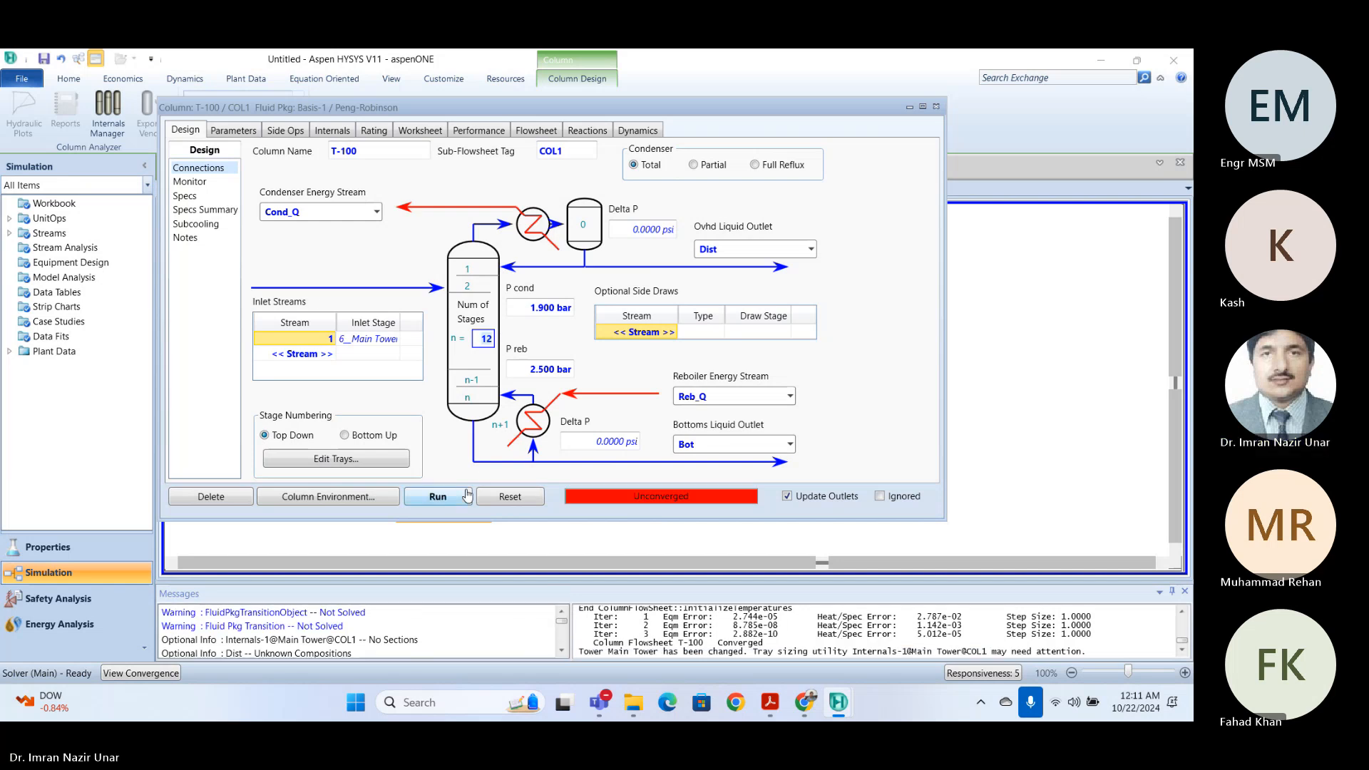
click(467, 495)
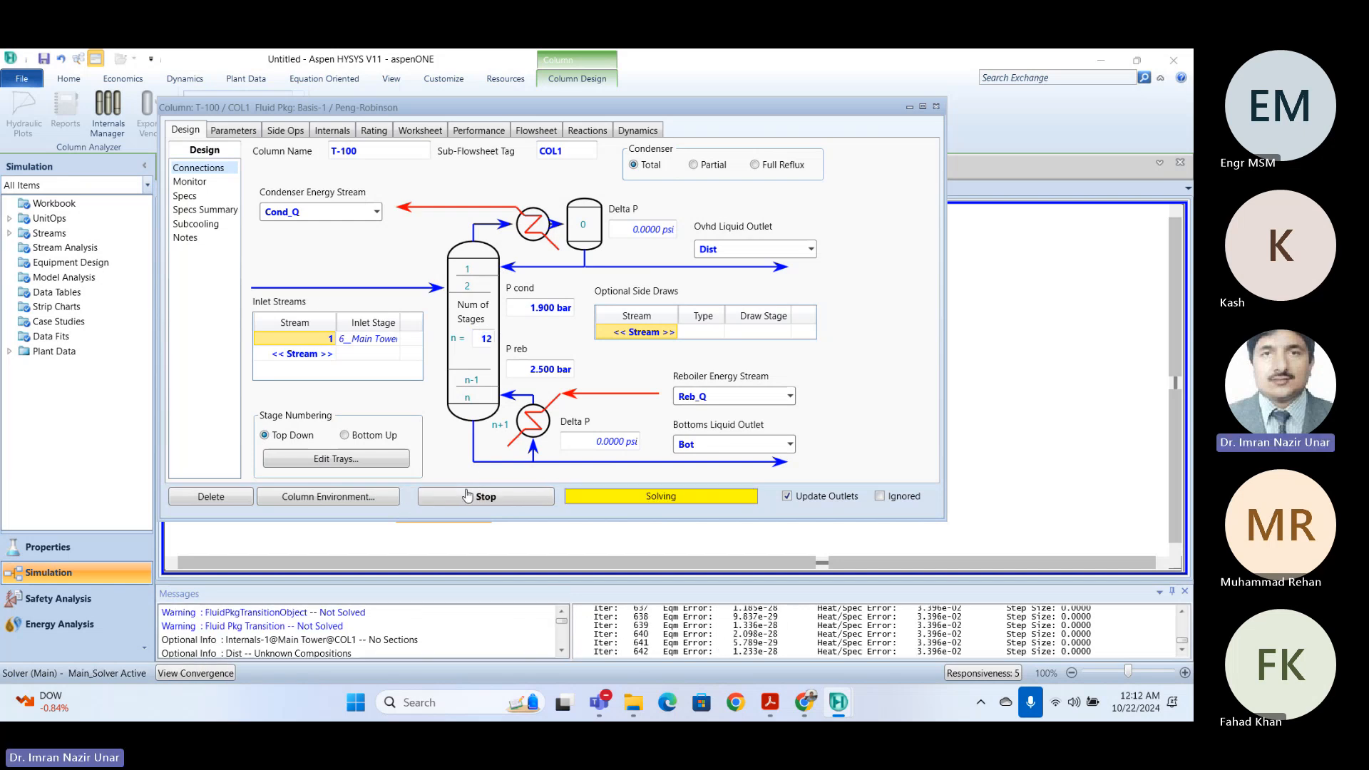
click(472, 497)
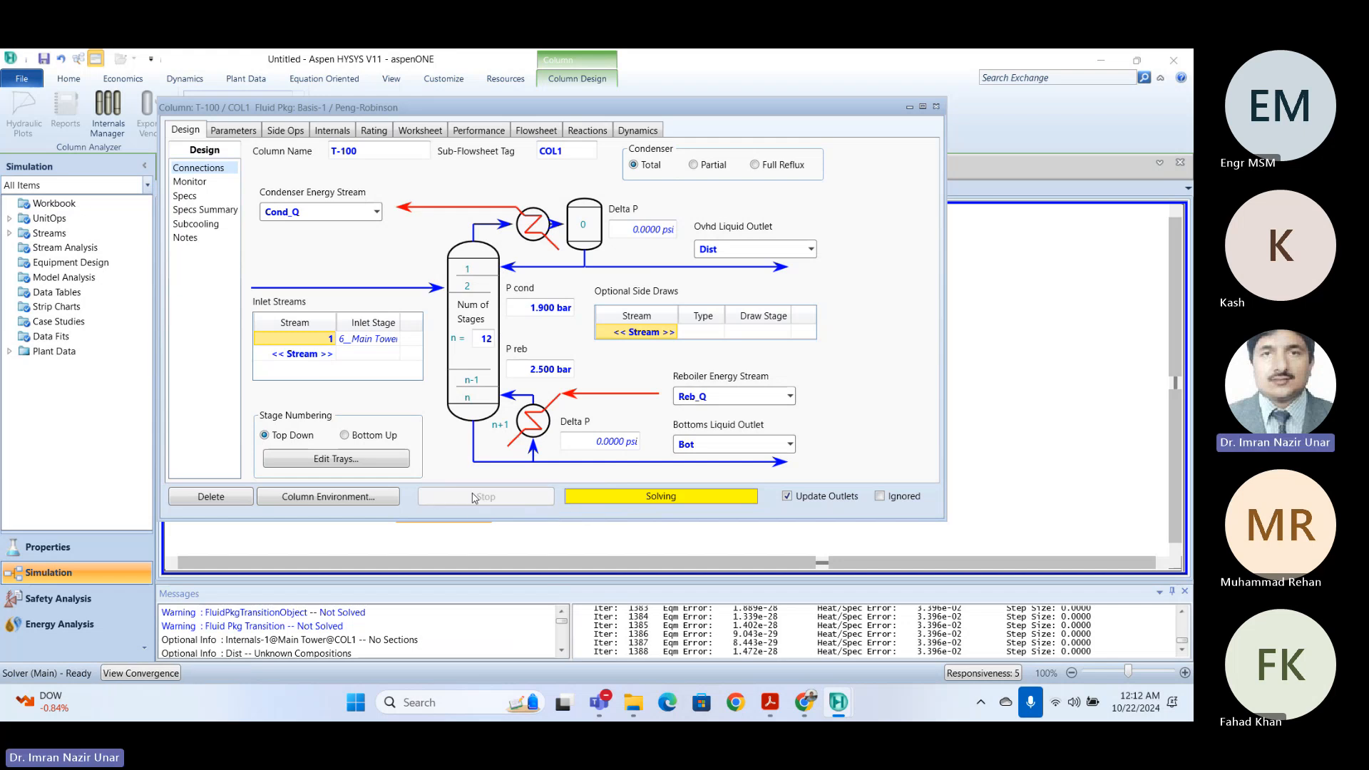
- Try running the column with 13 stages, and stop the solver while it is iterating
click(486, 339)
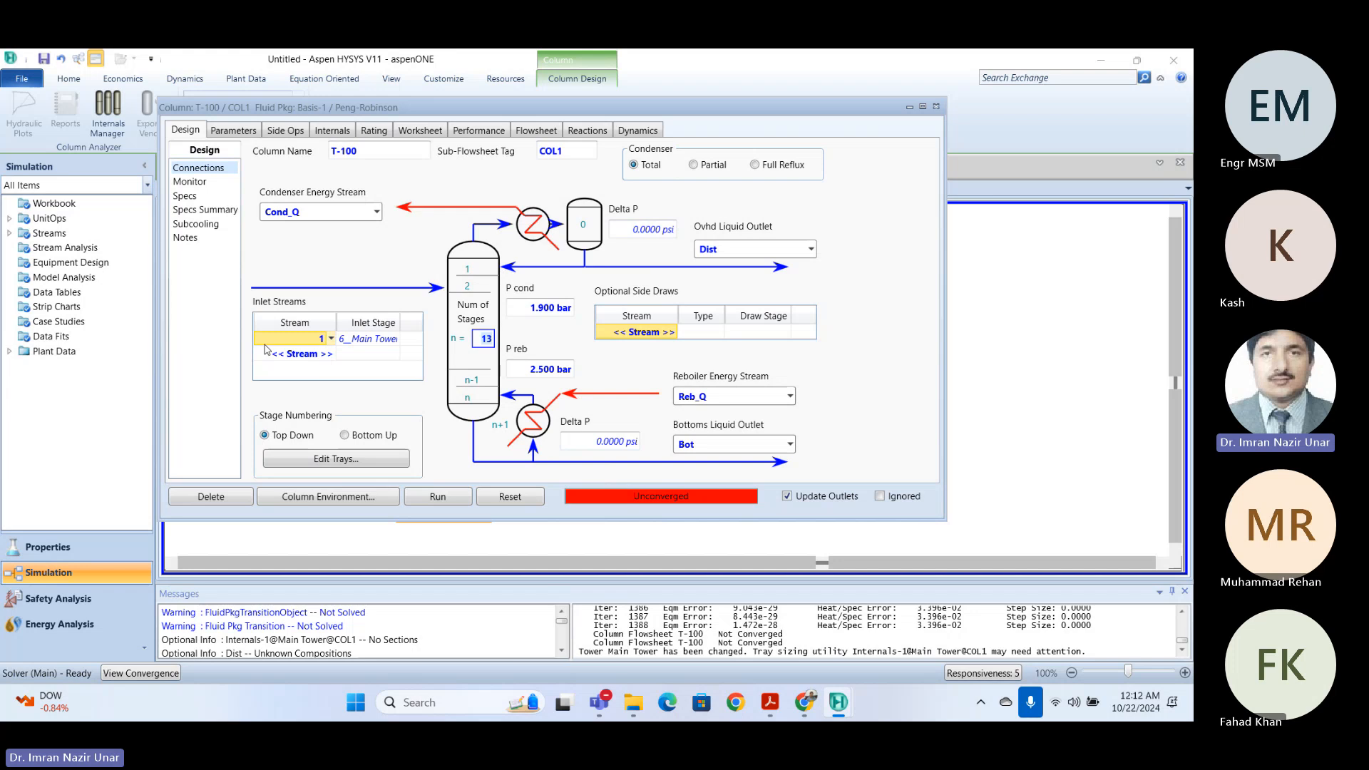
click(440, 500)
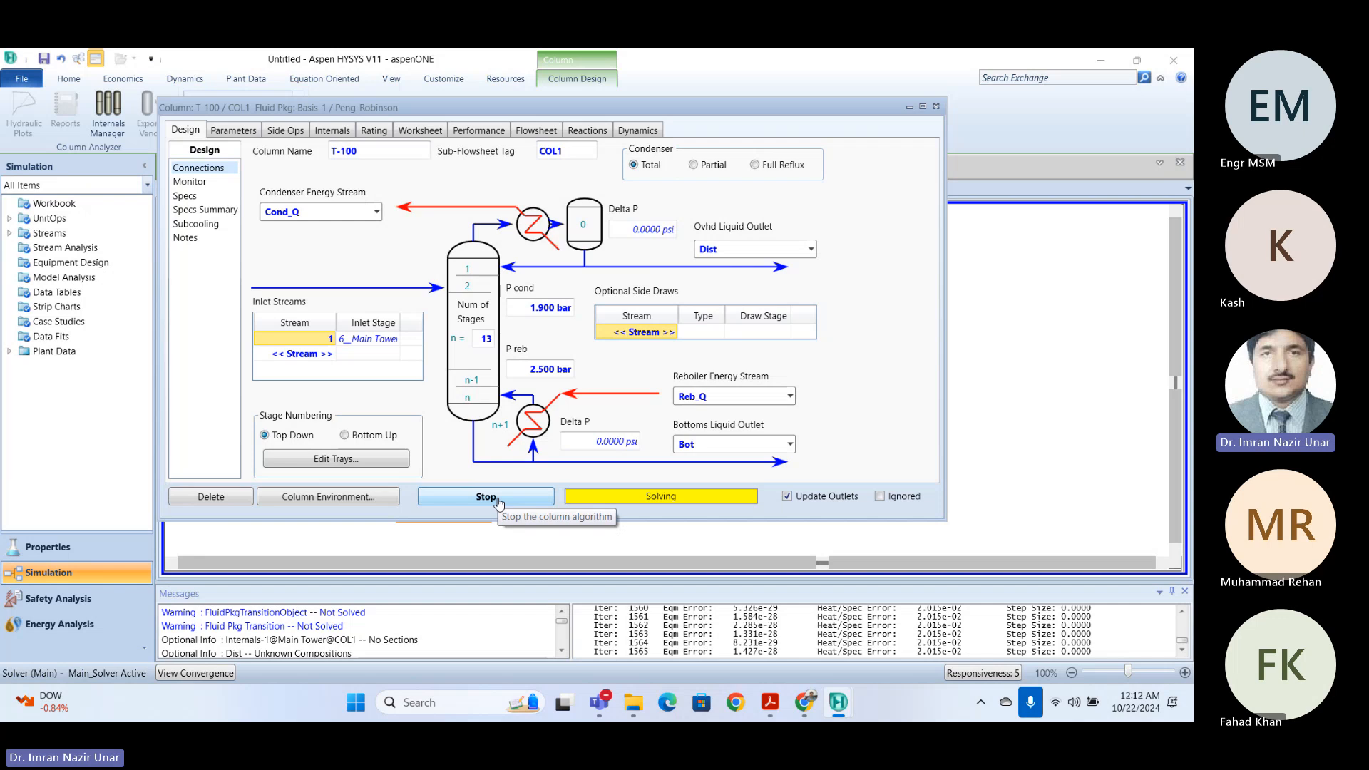
click(499, 502)
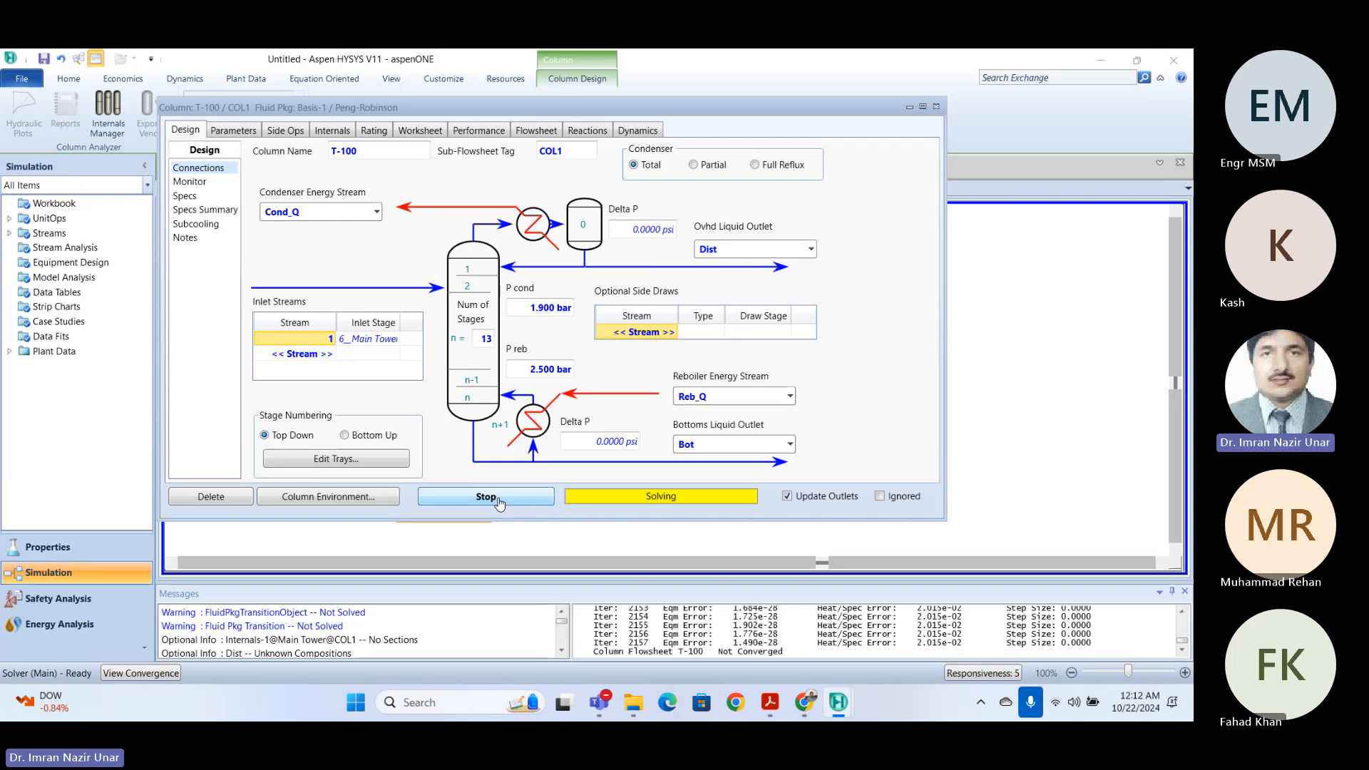
- Set the number of stages back to 14, try running the column, and stop the solver while it is iterating
click(489, 341)
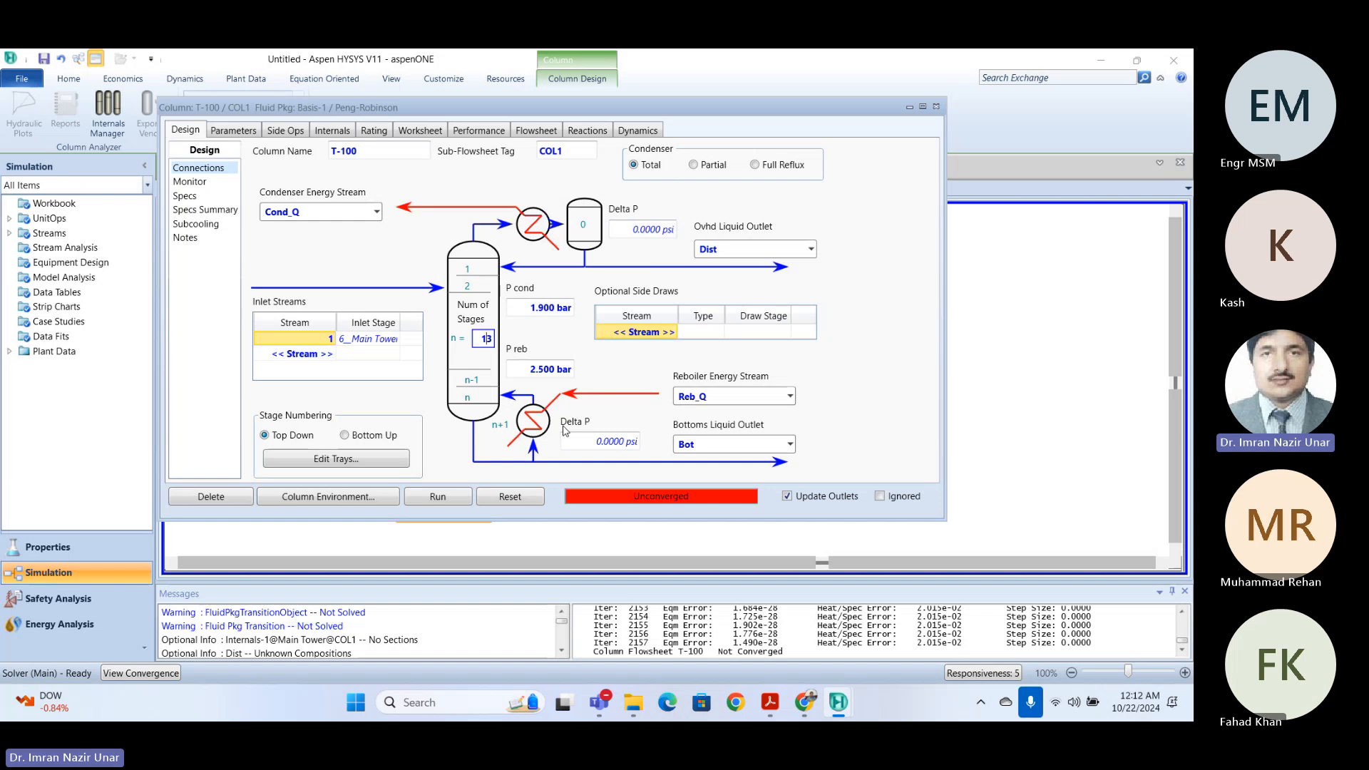
key(Delete)
text(4)
key(Return)
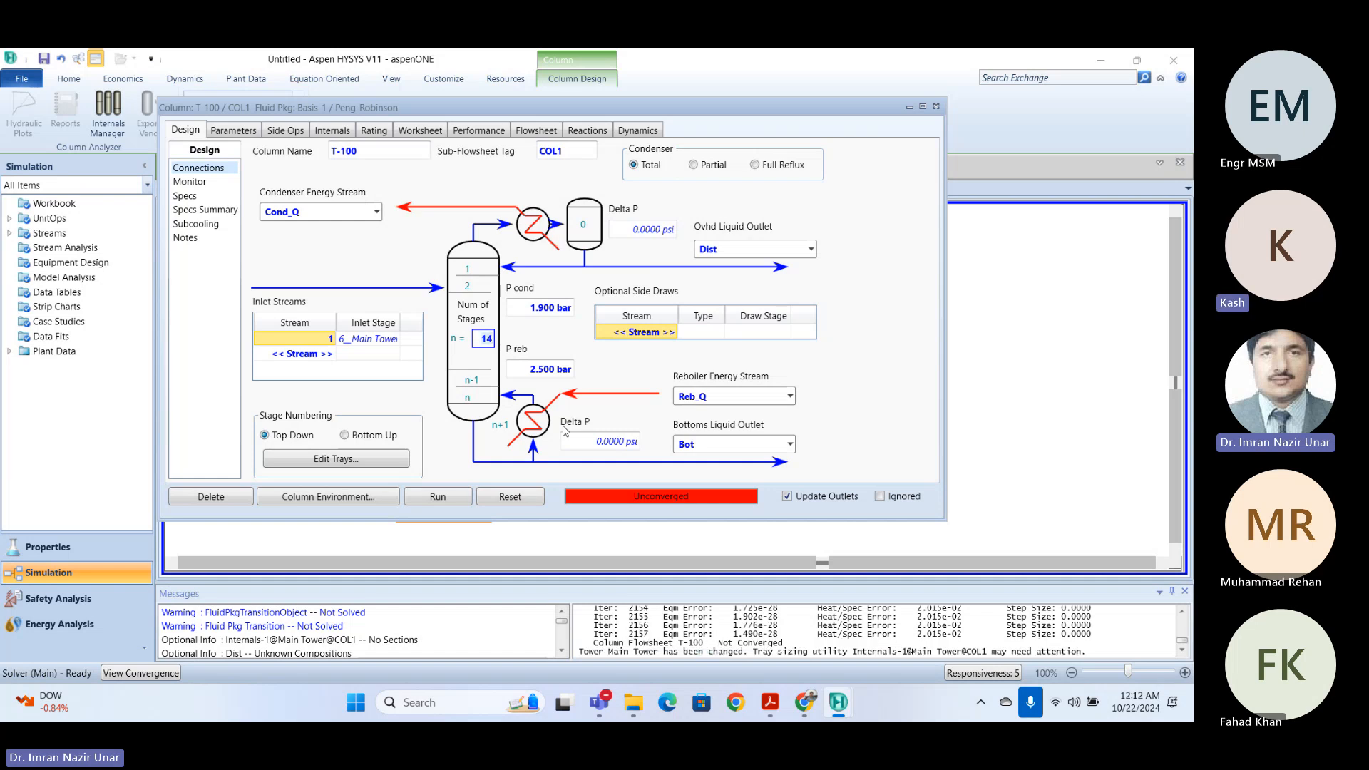
click(463, 501)
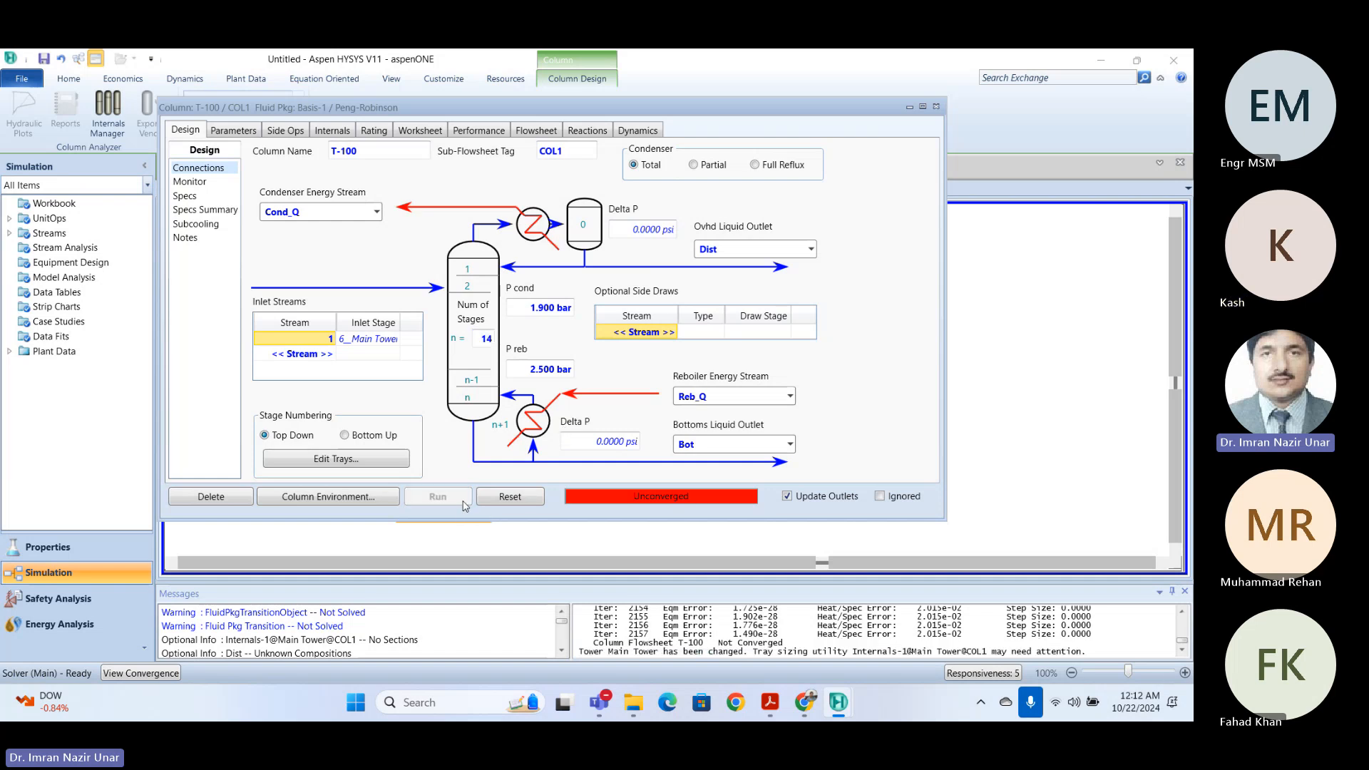
click(509, 498)
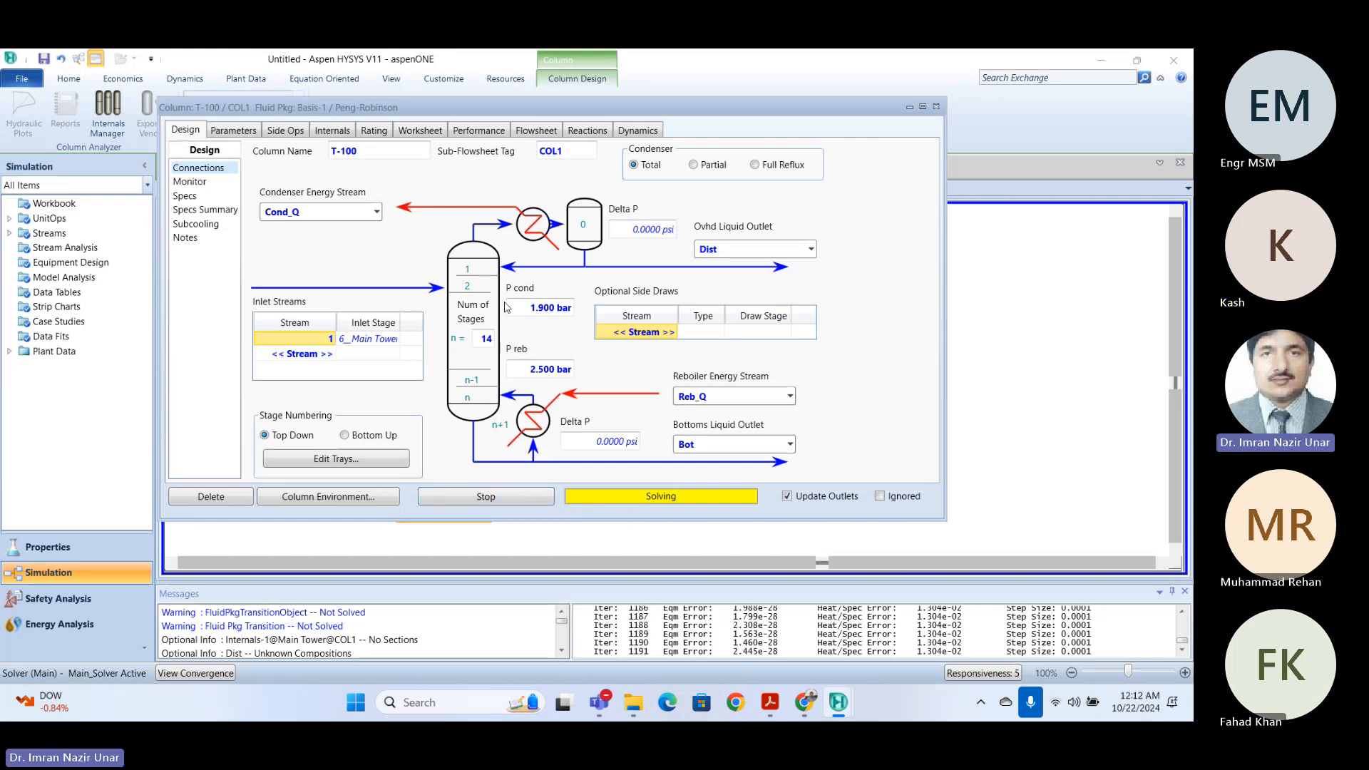
click(497, 501)
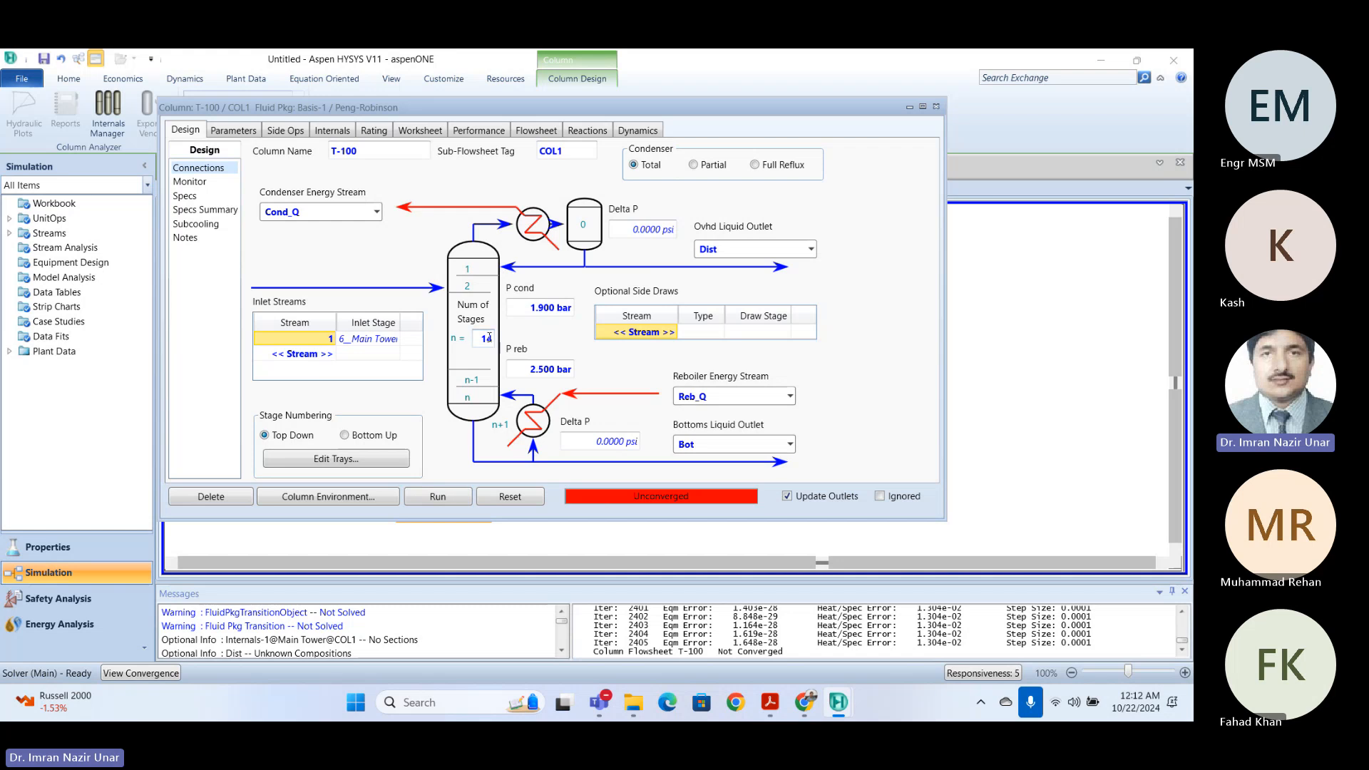
- Set the column's number of stages to 16 and run the column again
click(486, 338)
text(1)
click(428, 494)
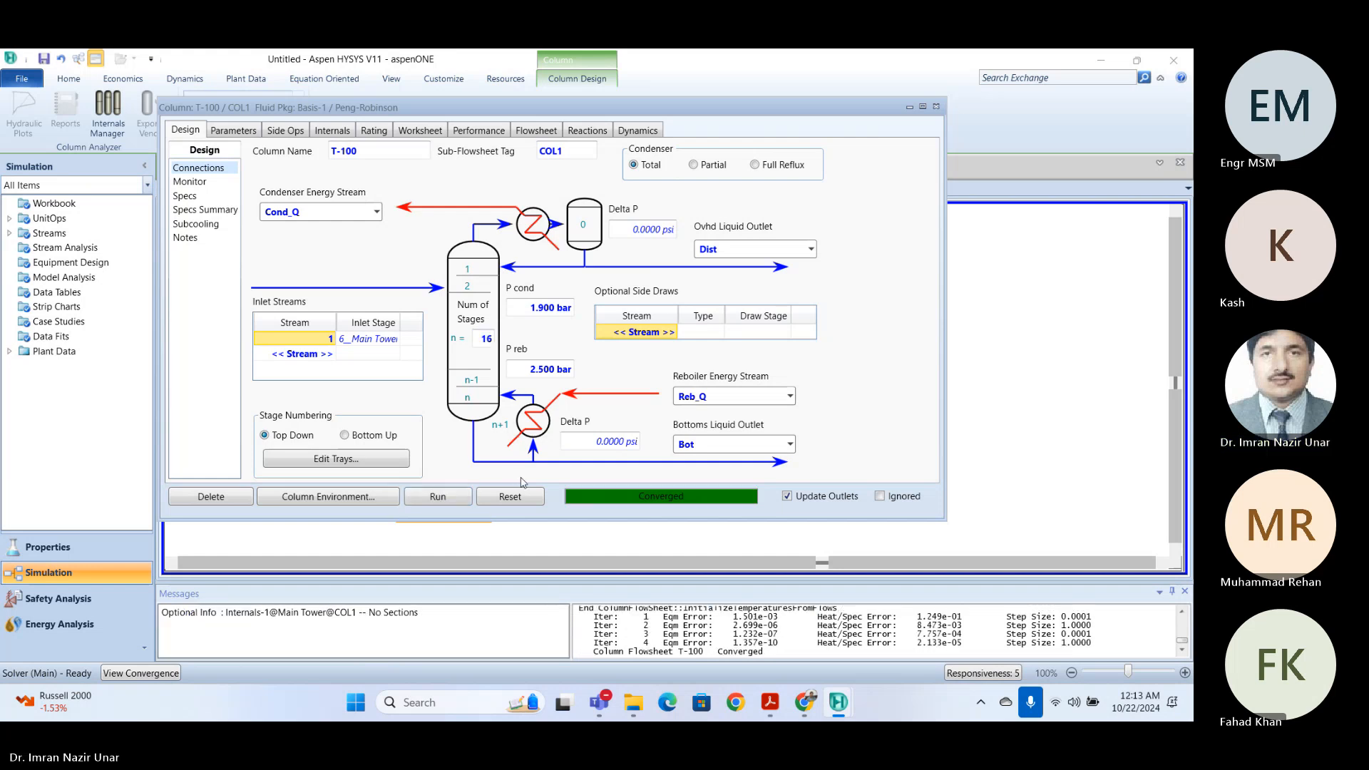
- Try running the column with 14 stages once more, and stop the solver while it is iterating
click(485, 339)
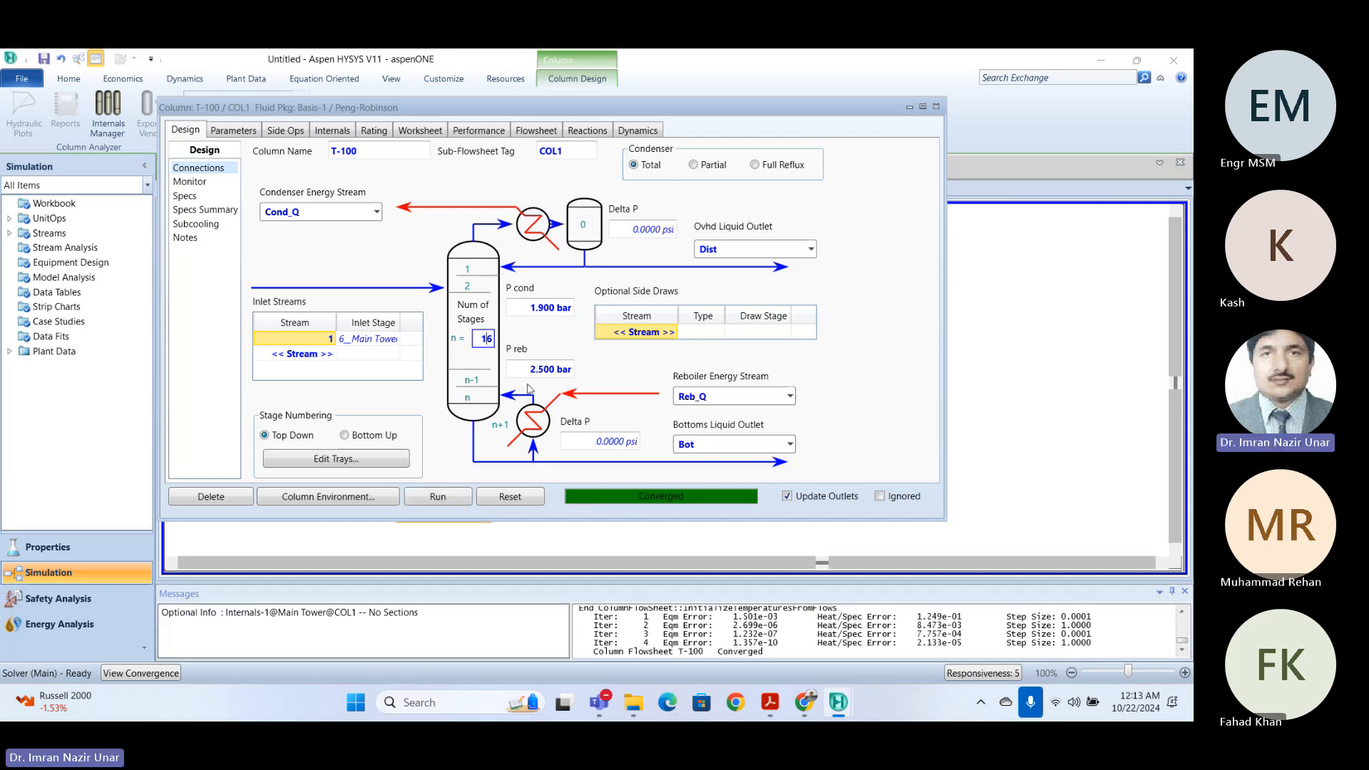
text(4)
key(Return)
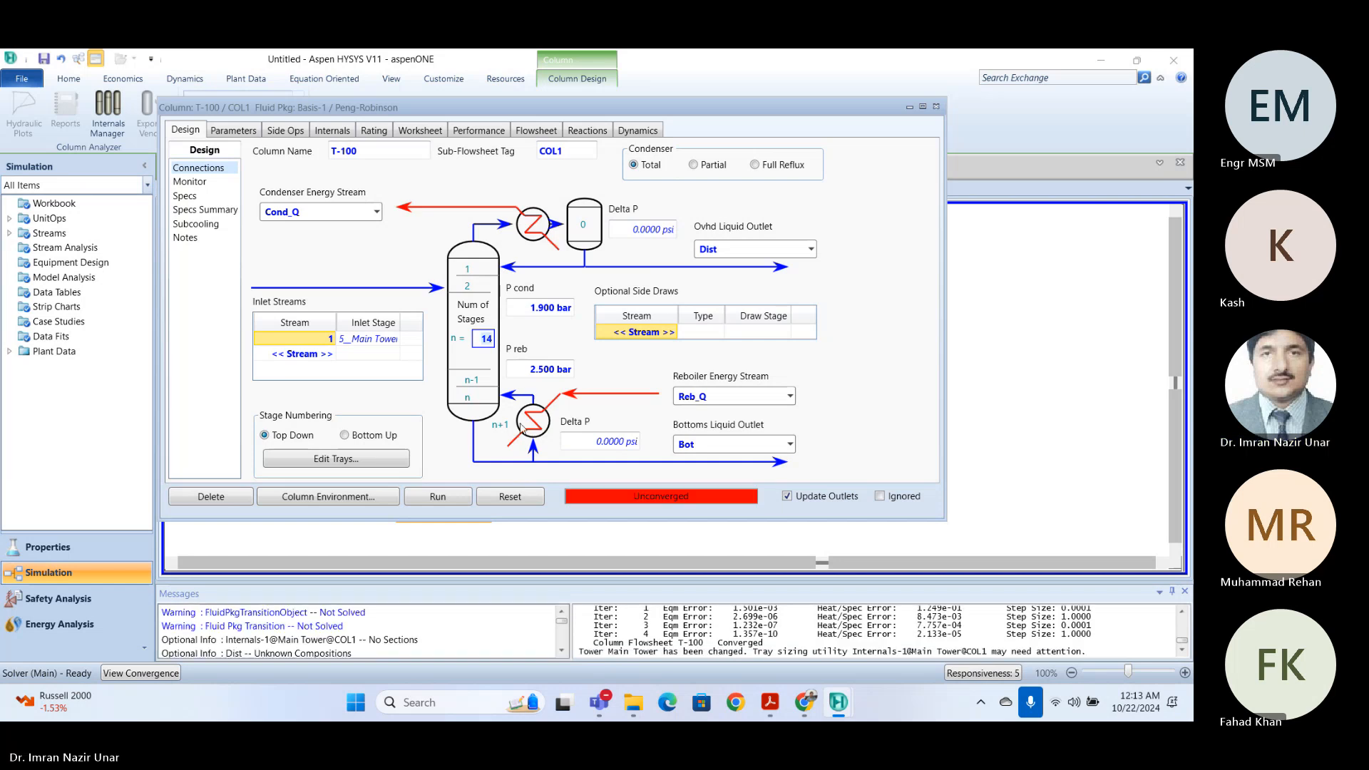
click(448, 499)
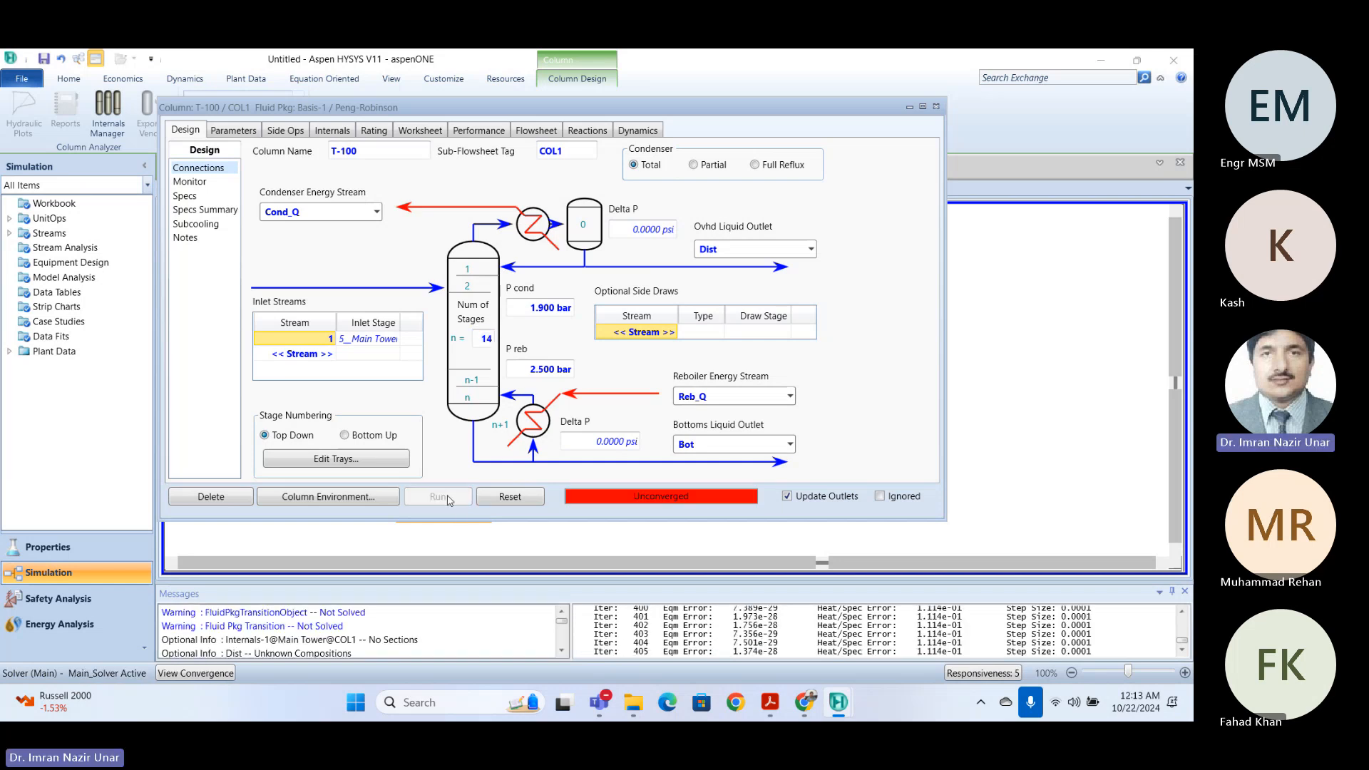
click(465, 500)
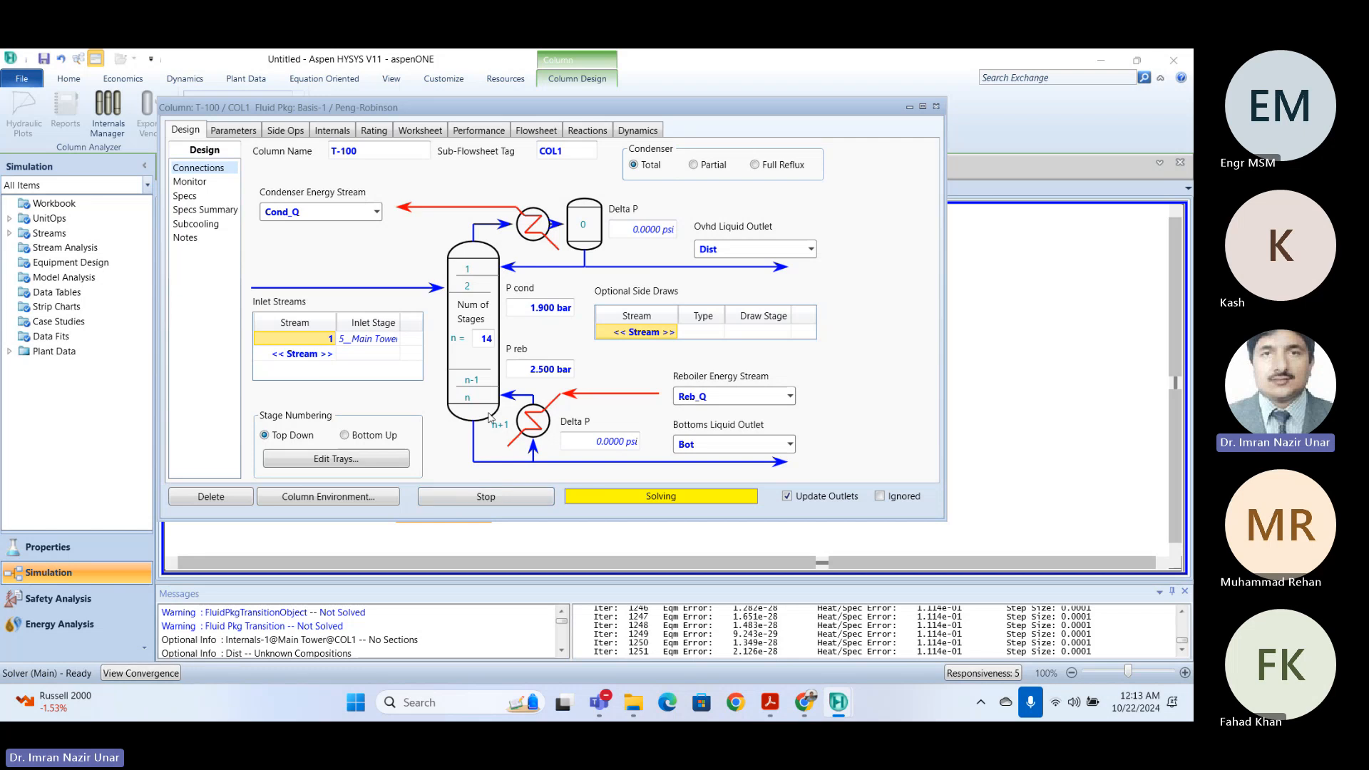
- Run the column with 18 stages, and set its number of stages to 16
click(486, 339)
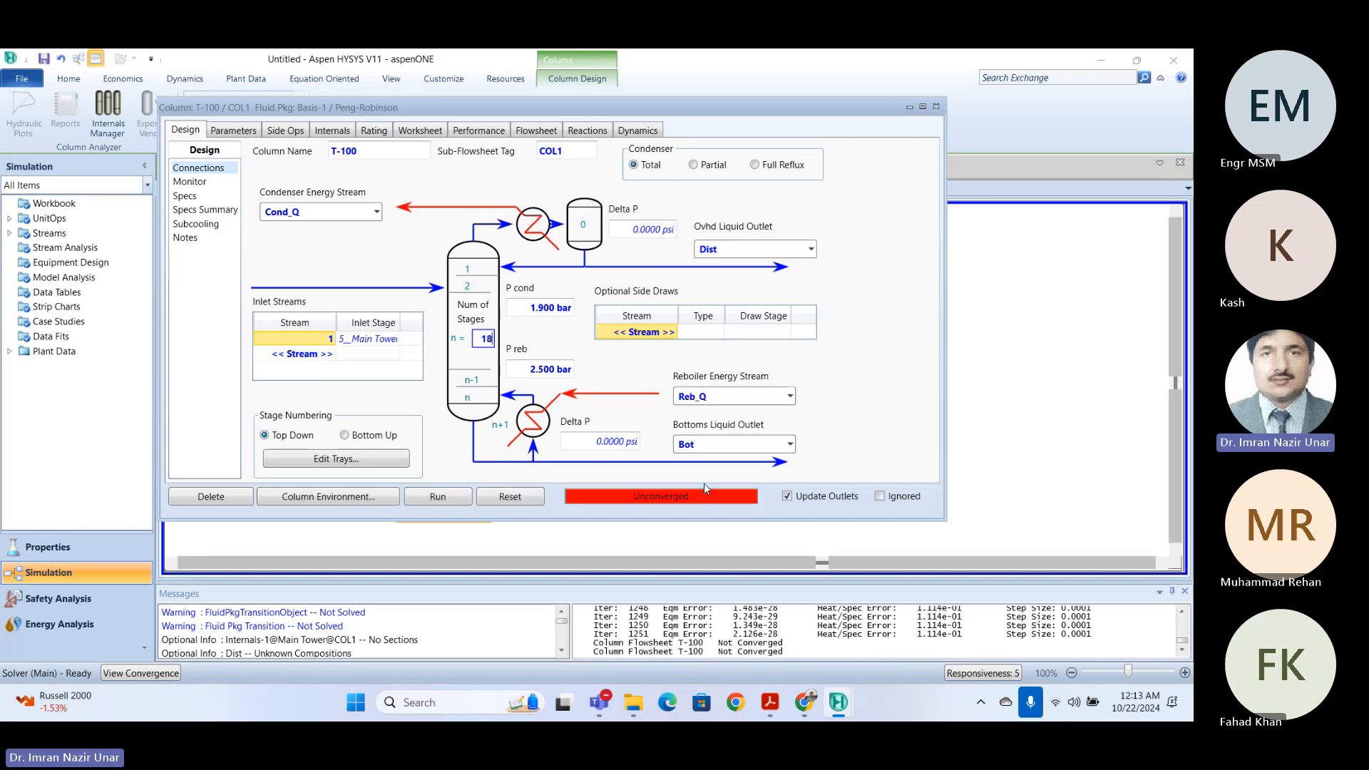
key(Return)
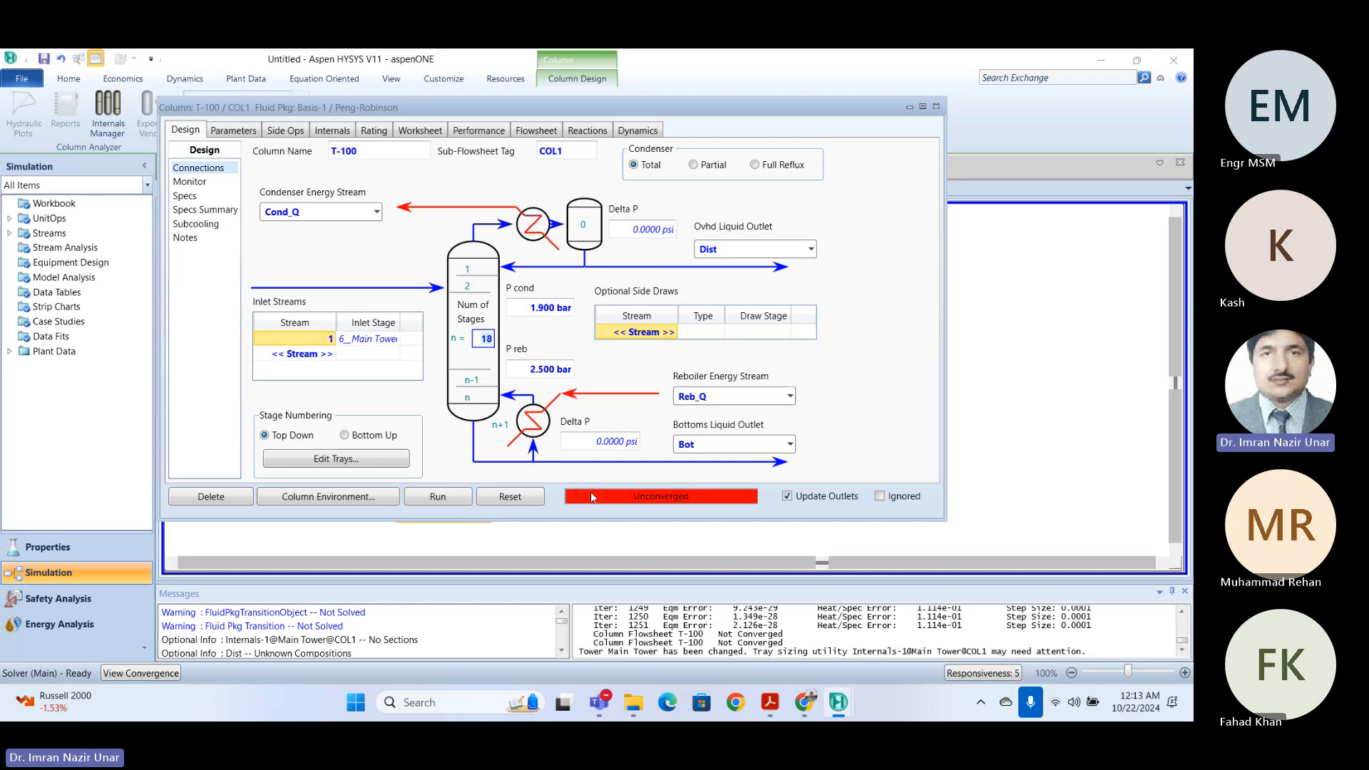
click(438, 498)
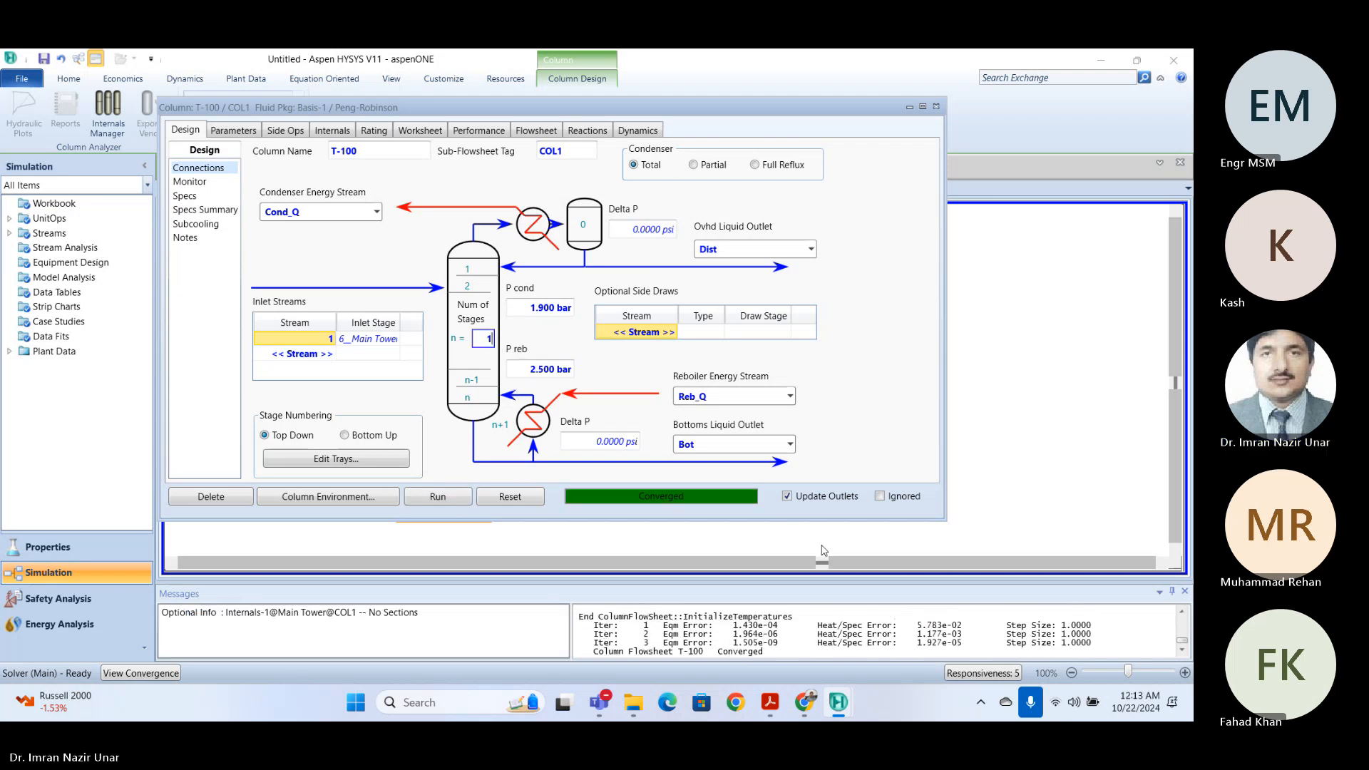
key(Return)
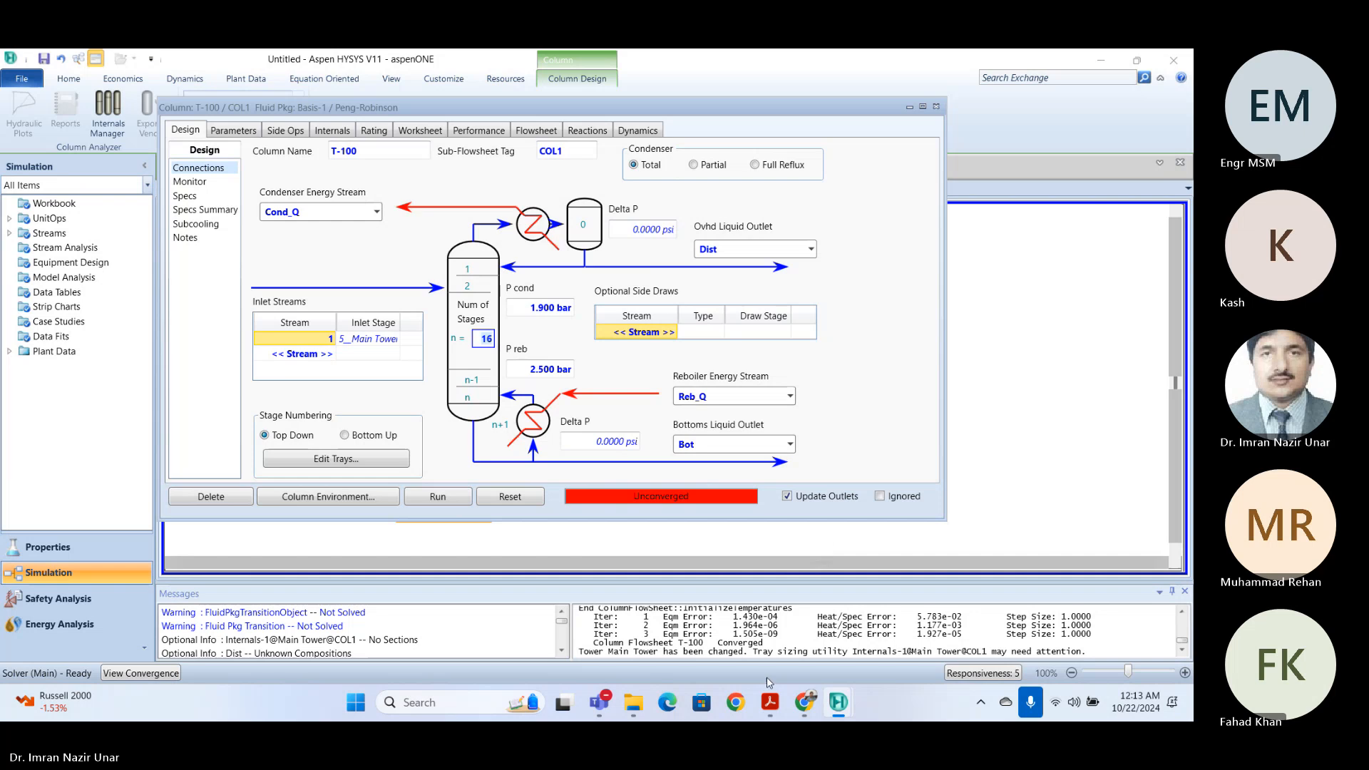
- Try running the column with 16 stages, and stop the solver while it is iterating
click(459, 500)
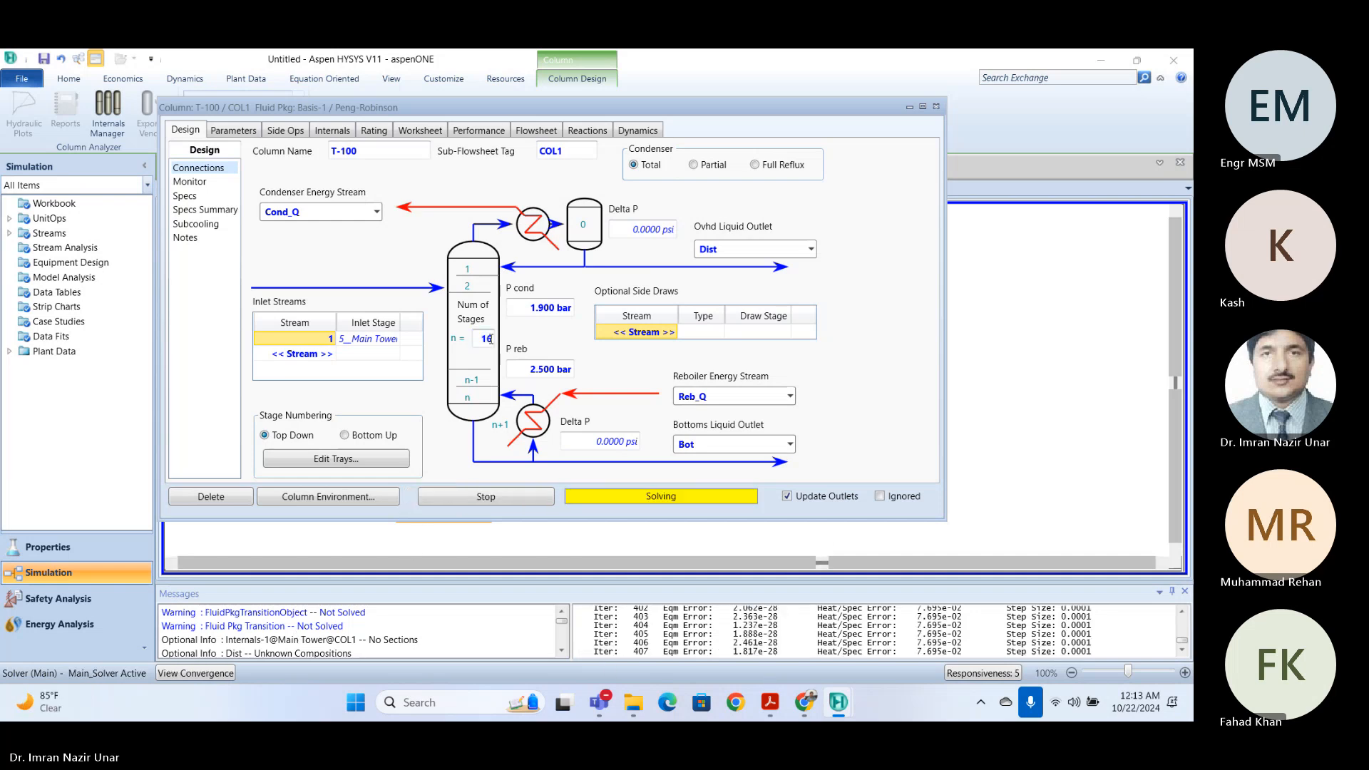
click(506, 503)
- Set the column's number of stages to 18, try a fresh run after resetting it, and stop the solver during iteration
click(487, 339)
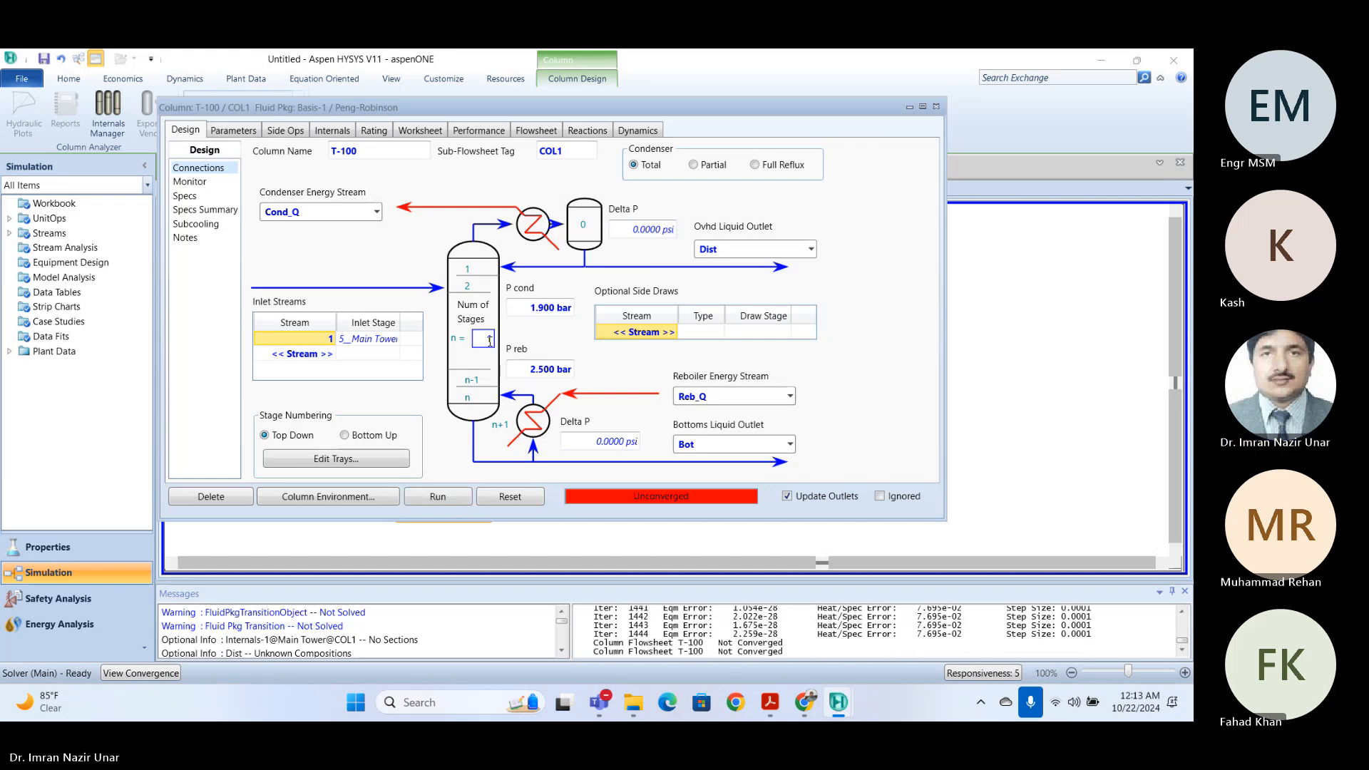
key(Return)
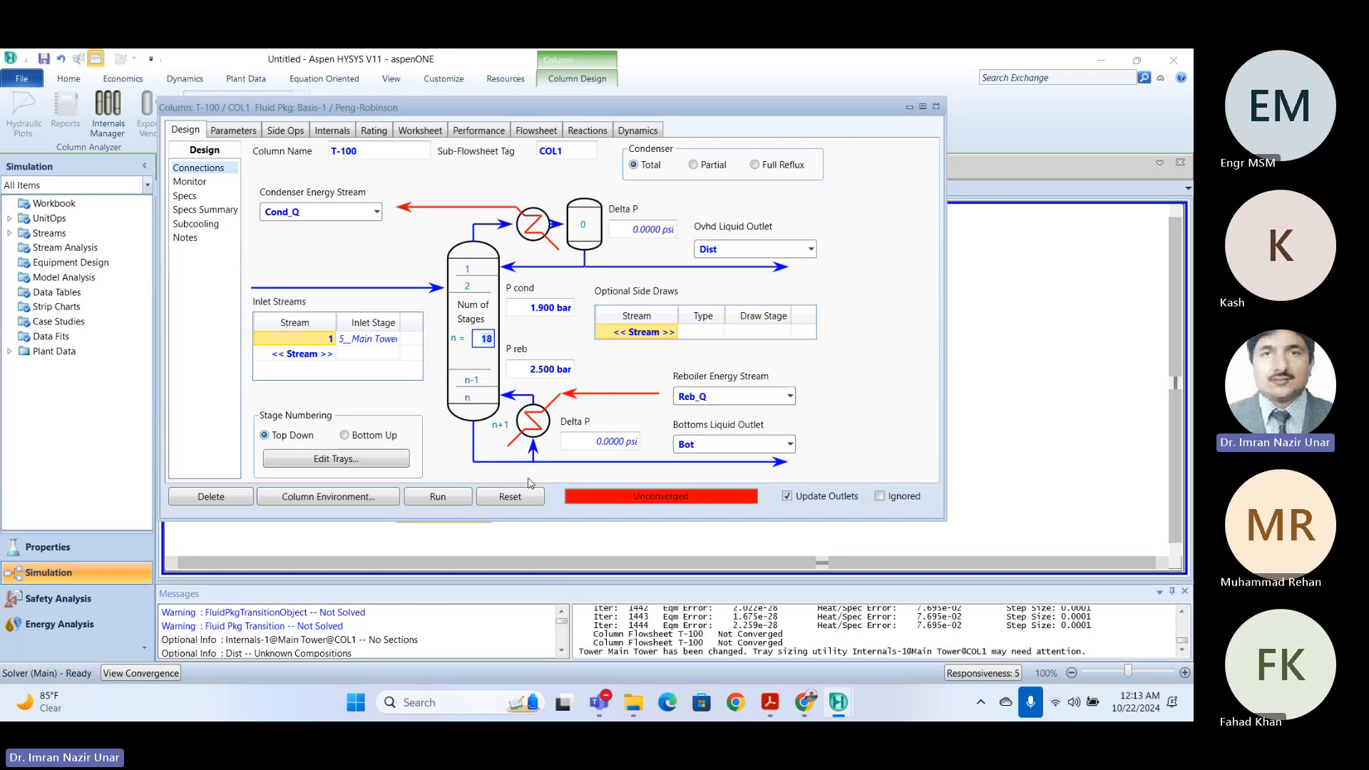
click(500, 503)
click(452, 499)
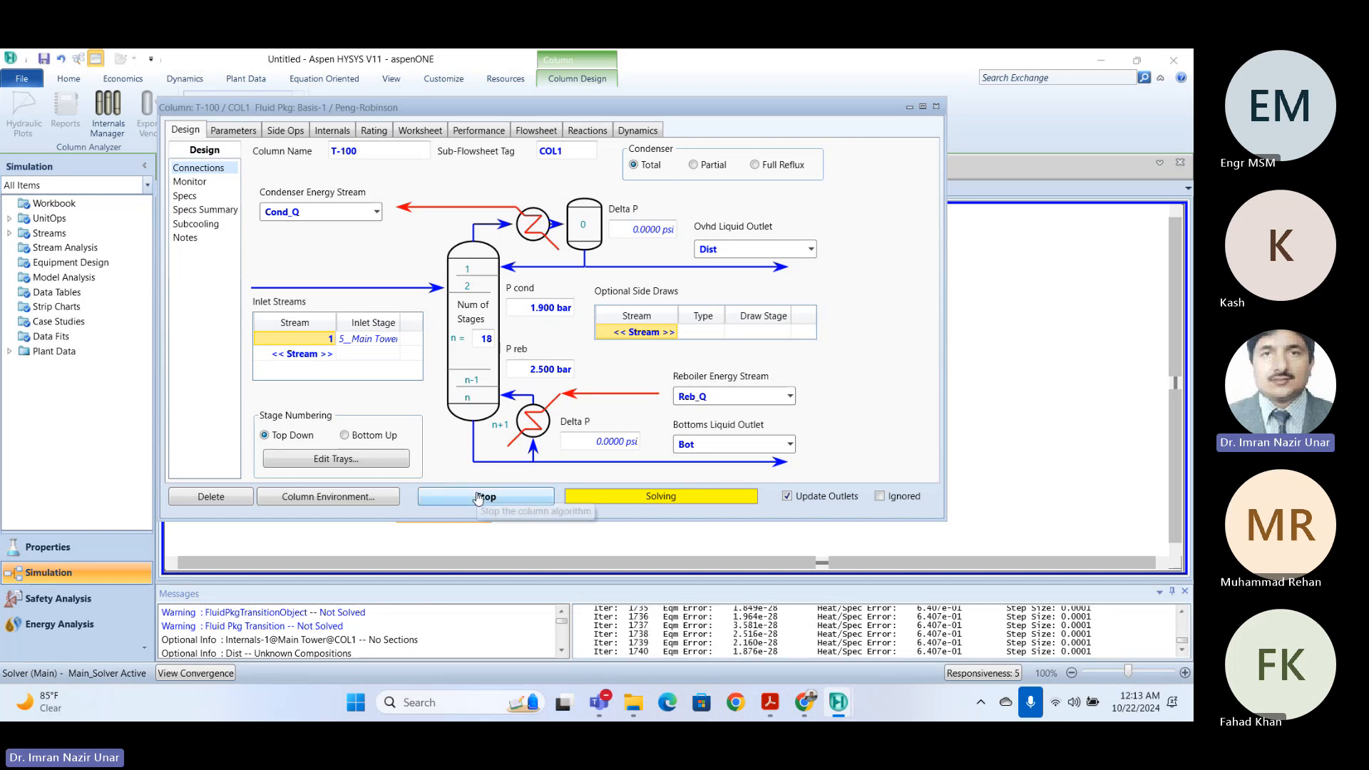
click(478, 497)
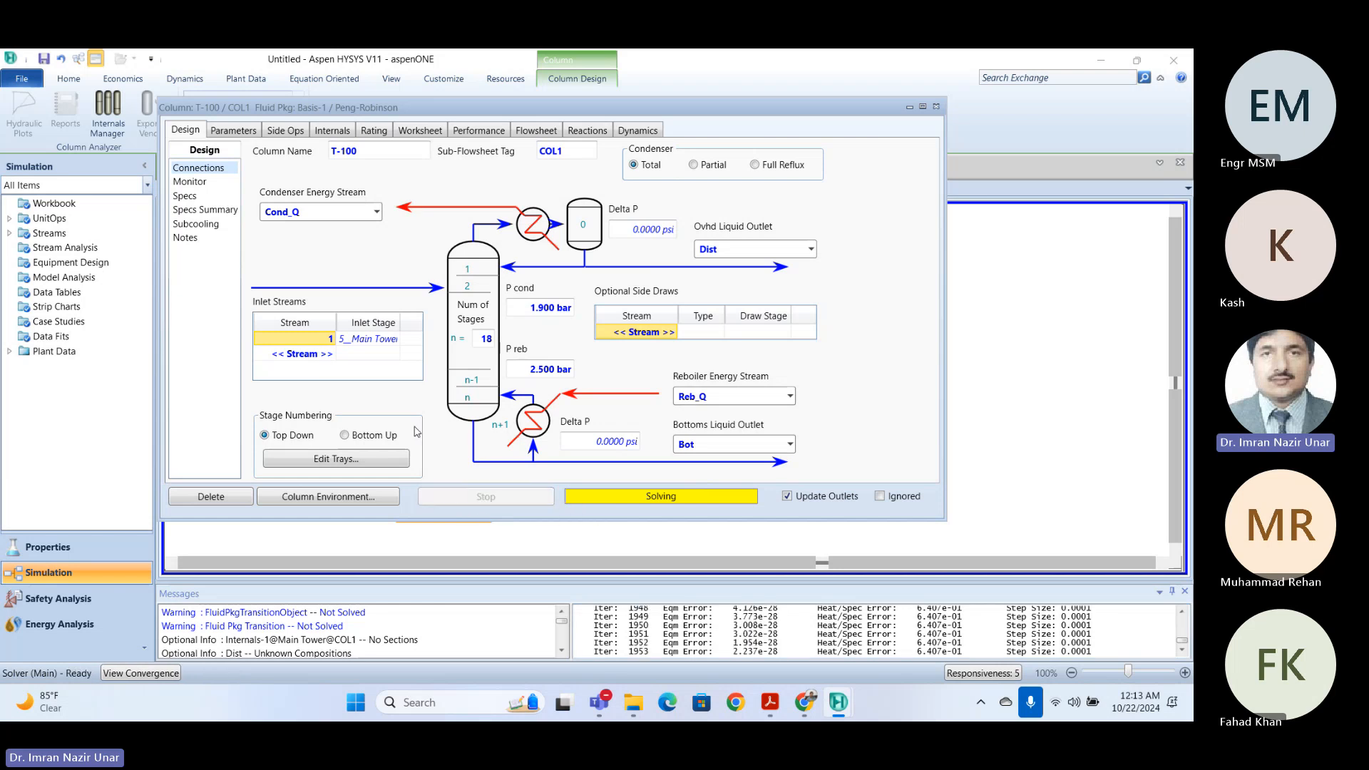
- Change the inlet stage of feed stream 1 to stage 7 of the main tower
click(360, 335)
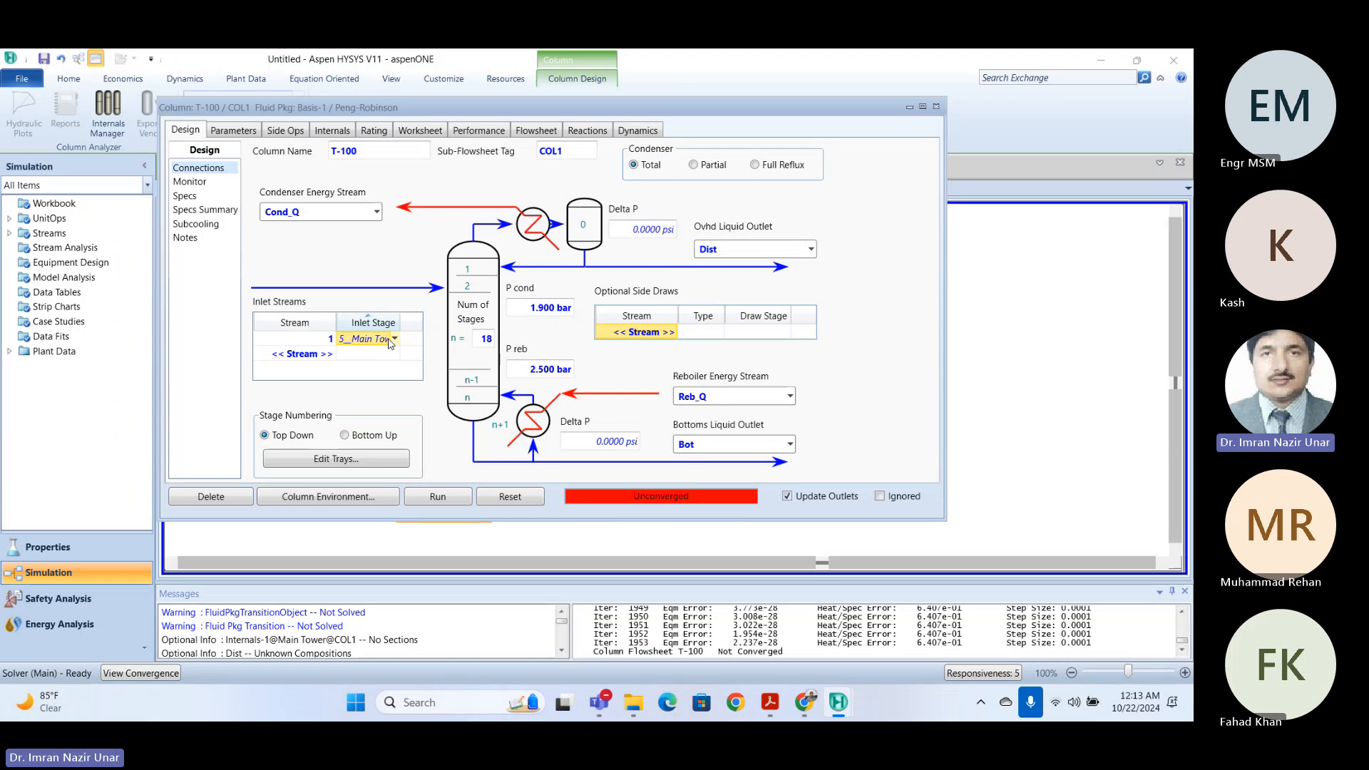
click(393, 339)
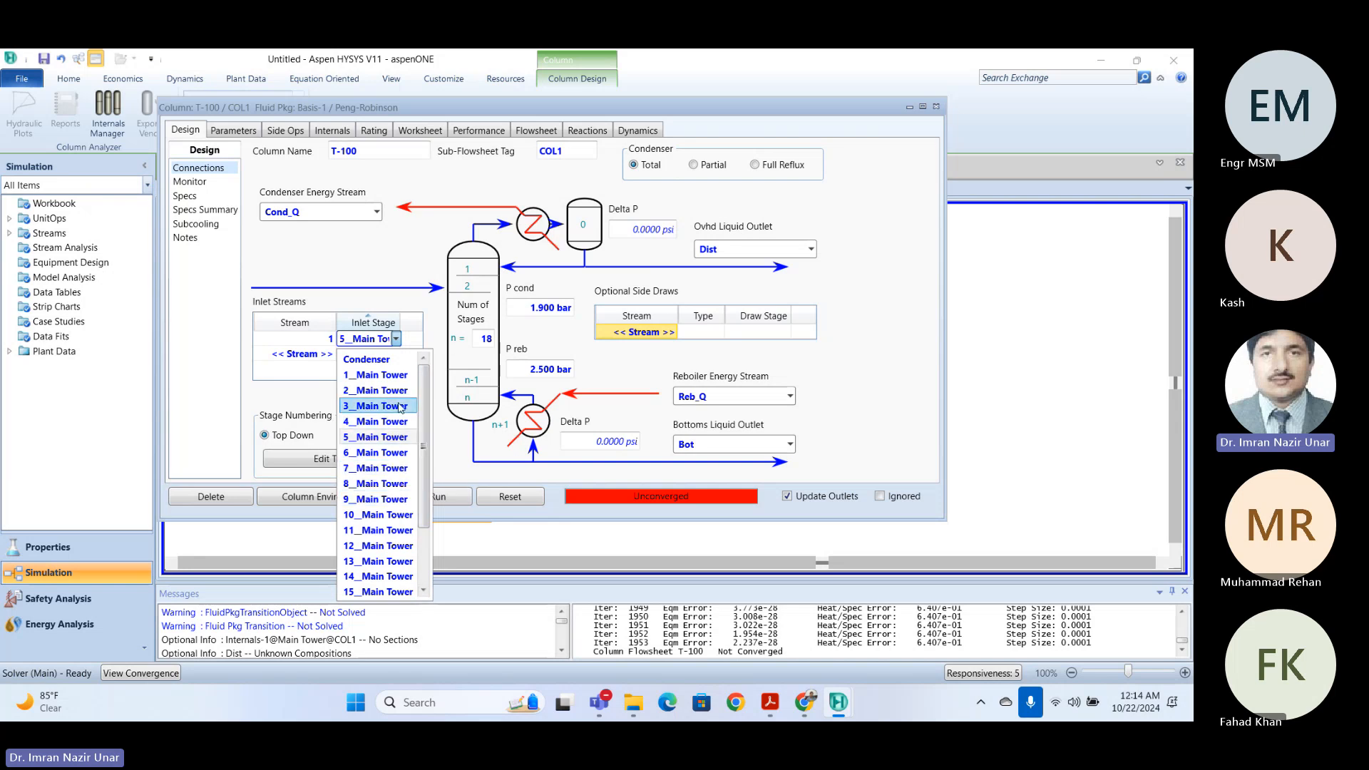
click(348, 472)
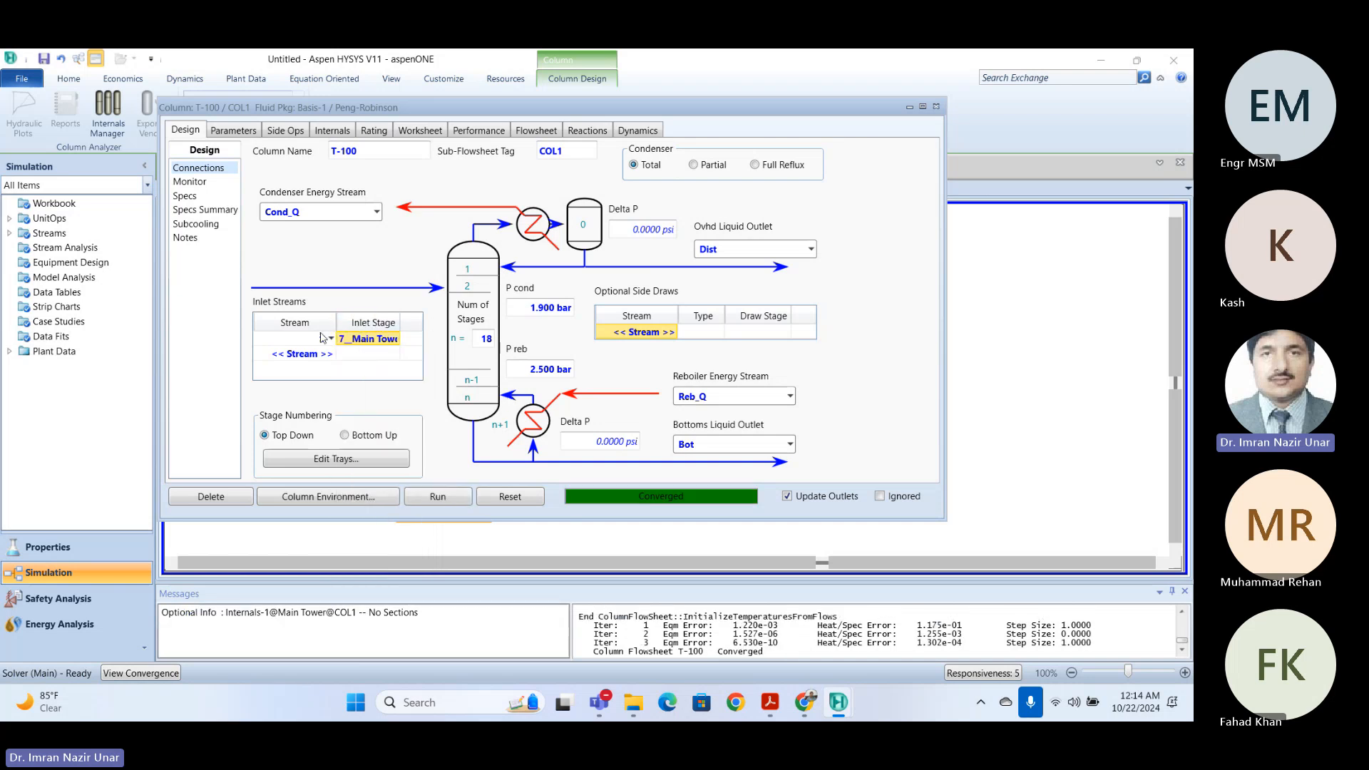
- Set the number of stages to 14 with stream 1 entering at stage 5, and try running the column
click(489, 337)
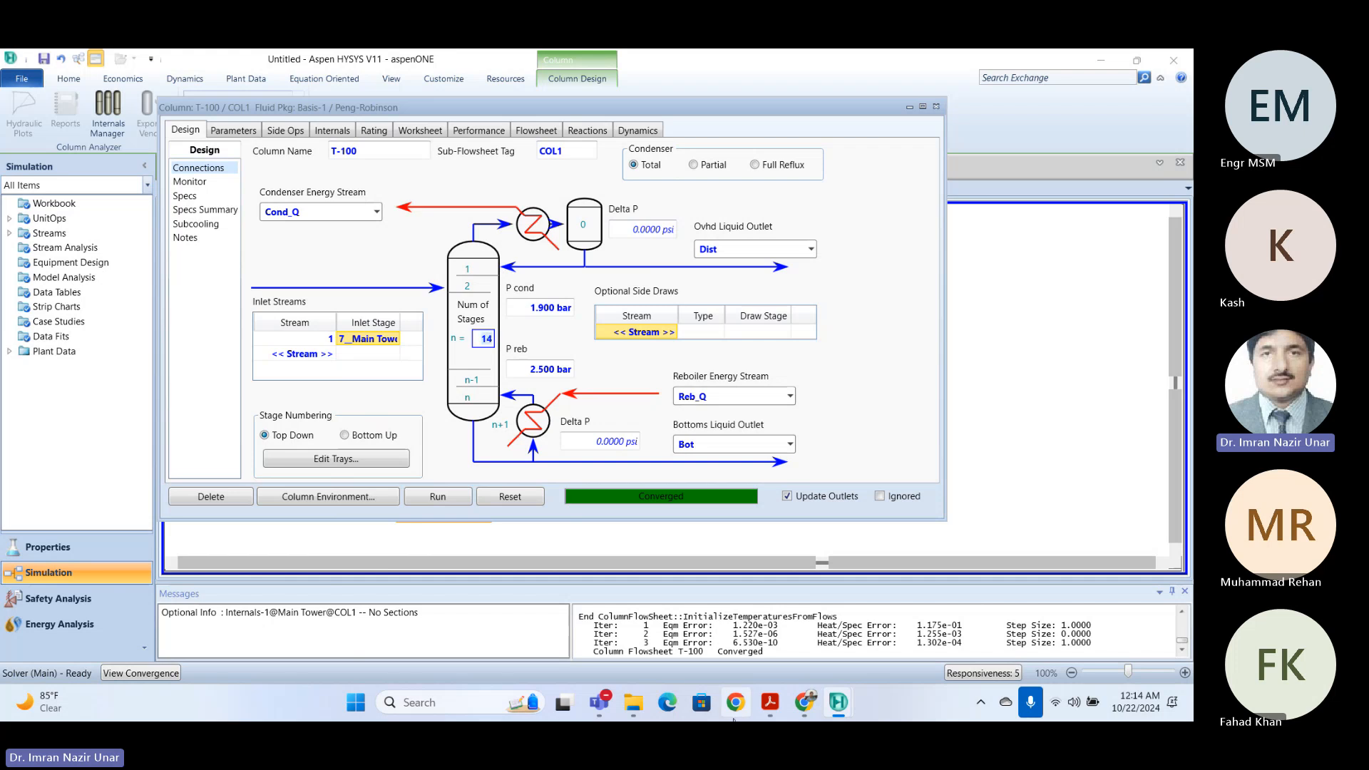
click(385, 338)
click(378, 427)
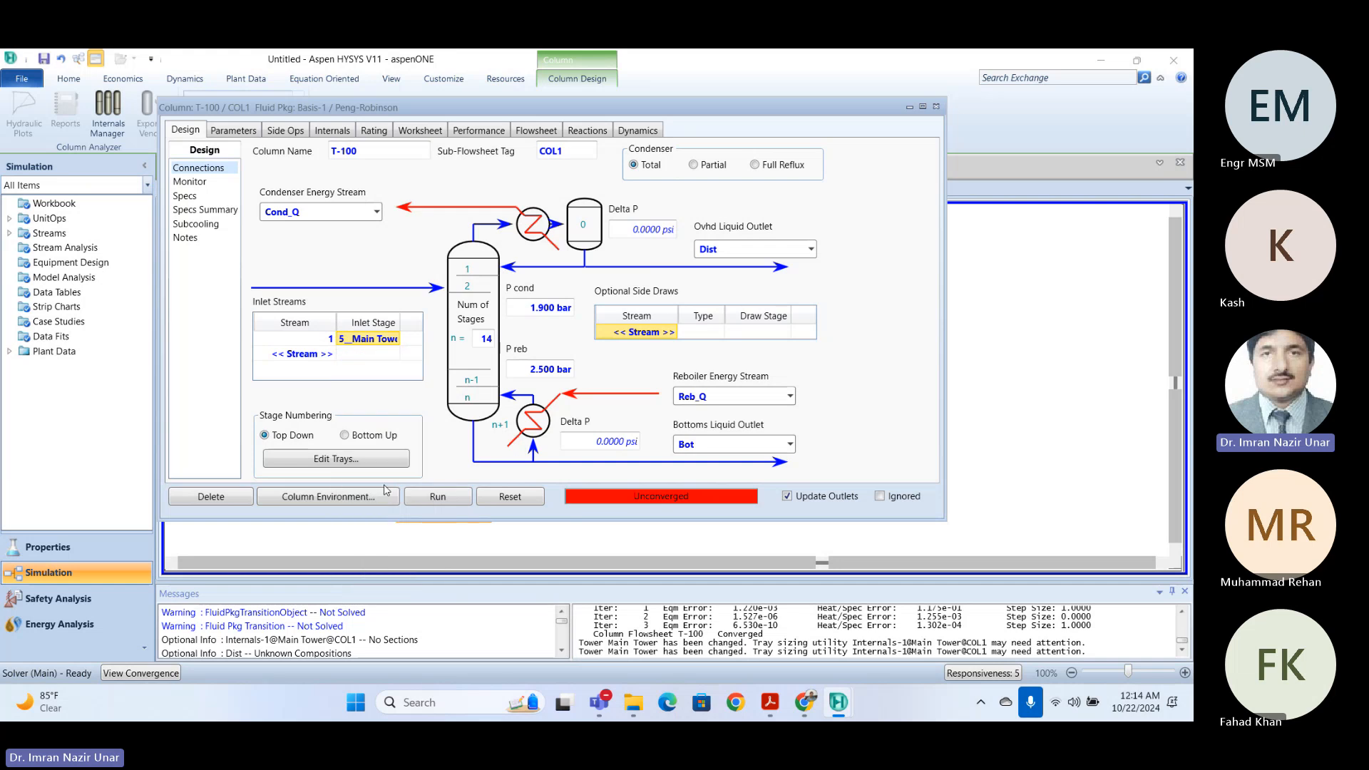
click(449, 500)
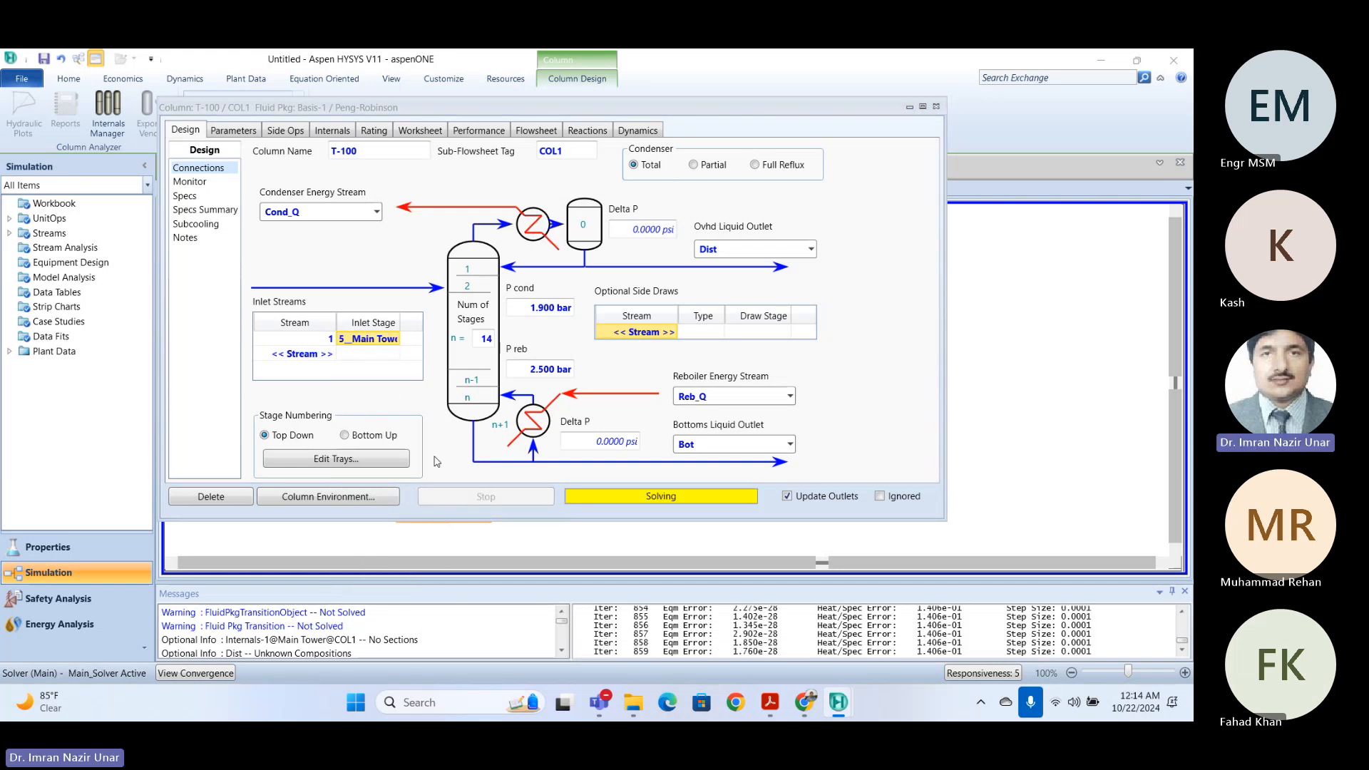
- Try feeding stream 1 at stage 3 and at stage 7 of the 14-stage tower, stopping the solver while it iterates
click(396, 339)
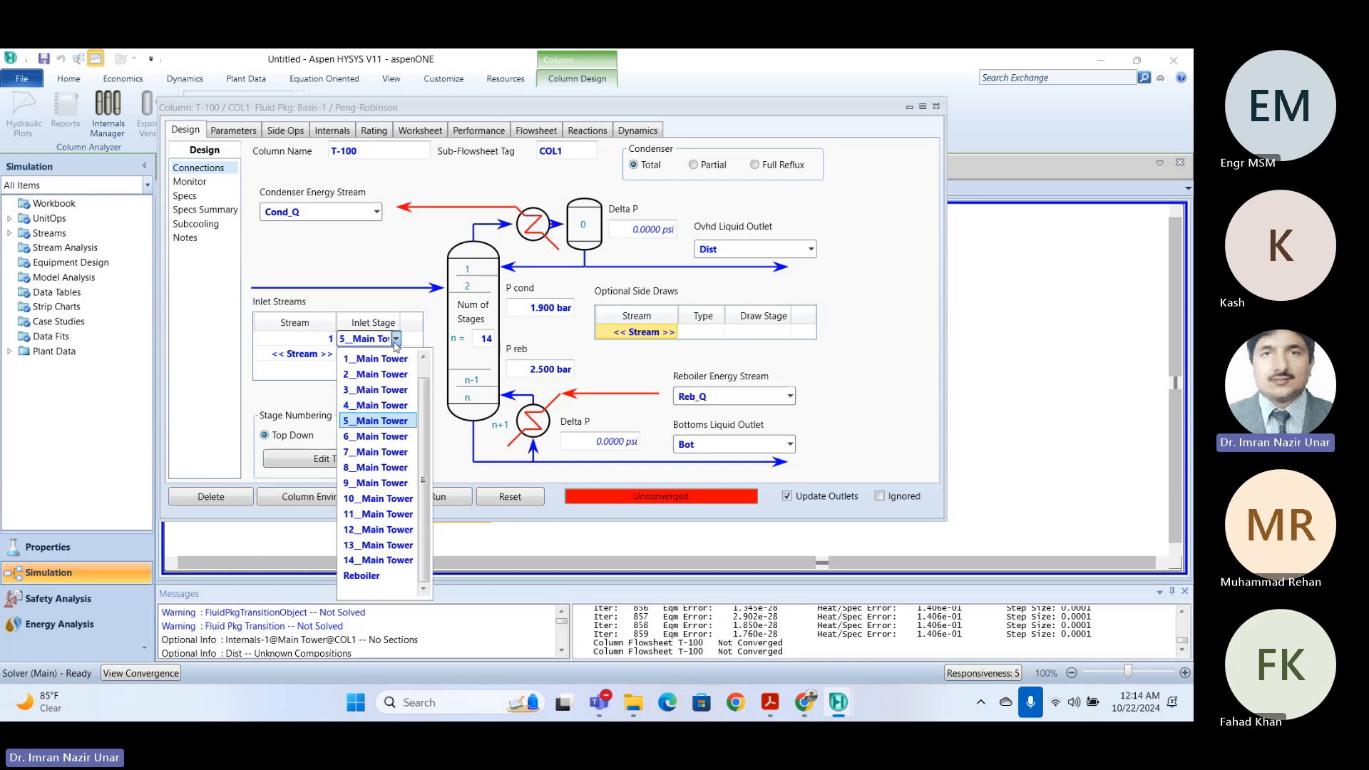
click(361, 392)
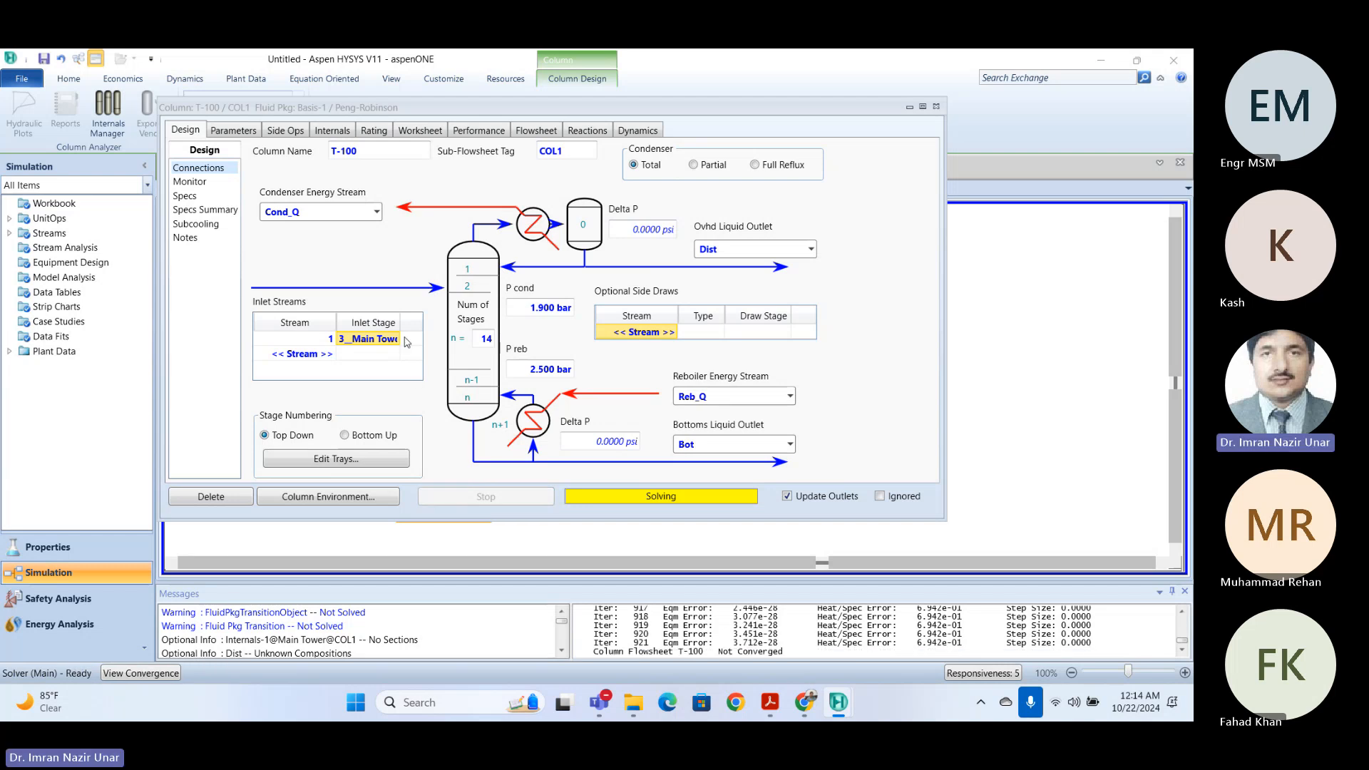
click(396, 340)
click(396, 339)
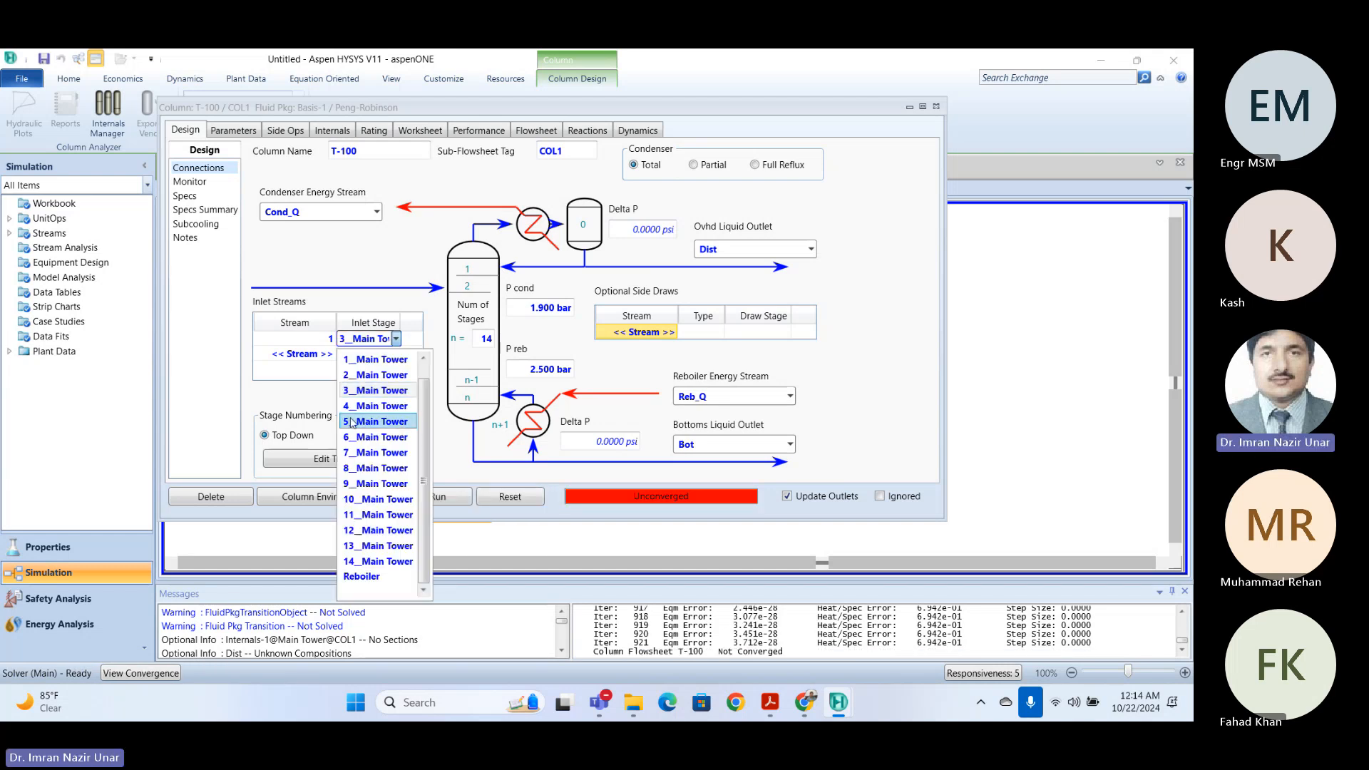
click(361, 453)
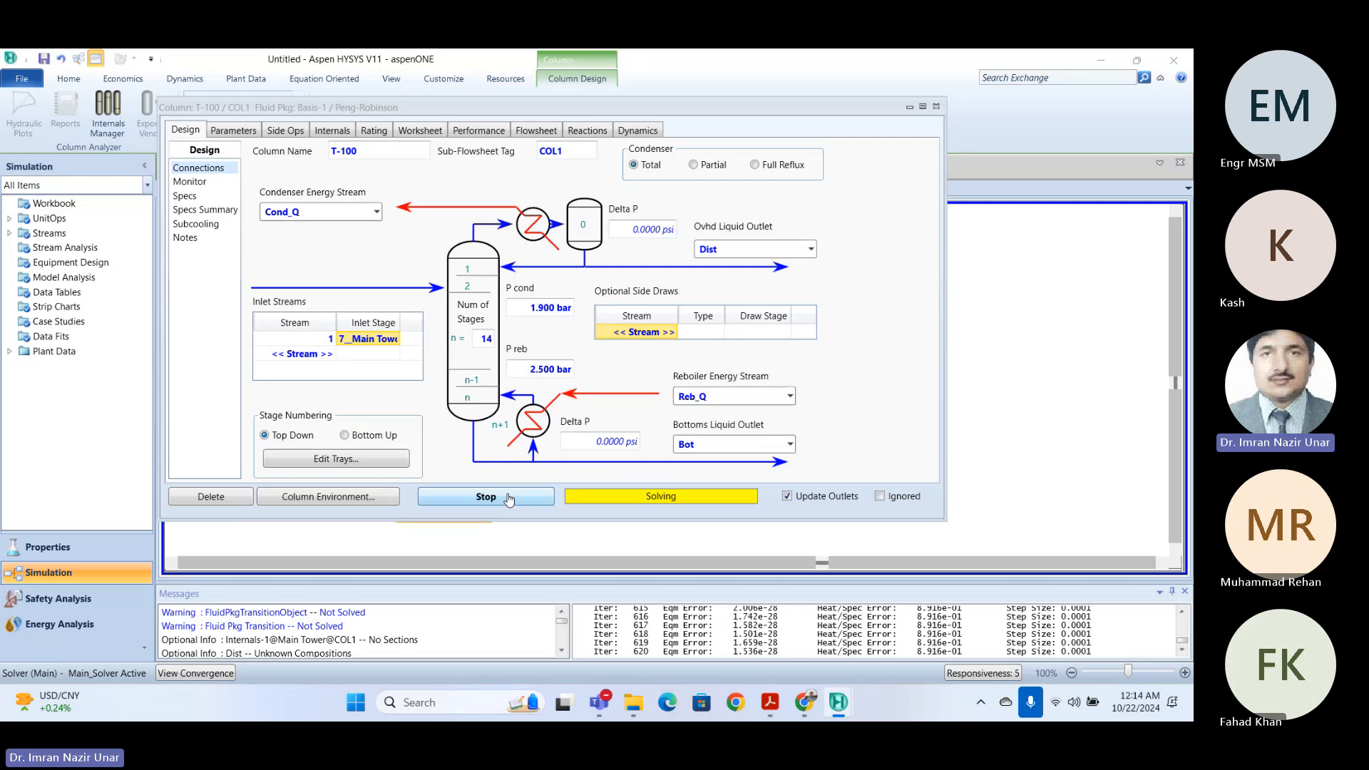
click(509, 499)
- Move the inlet of stream 1 to stage 8, try running the column, and stop the solver
click(396, 340)
click(355, 473)
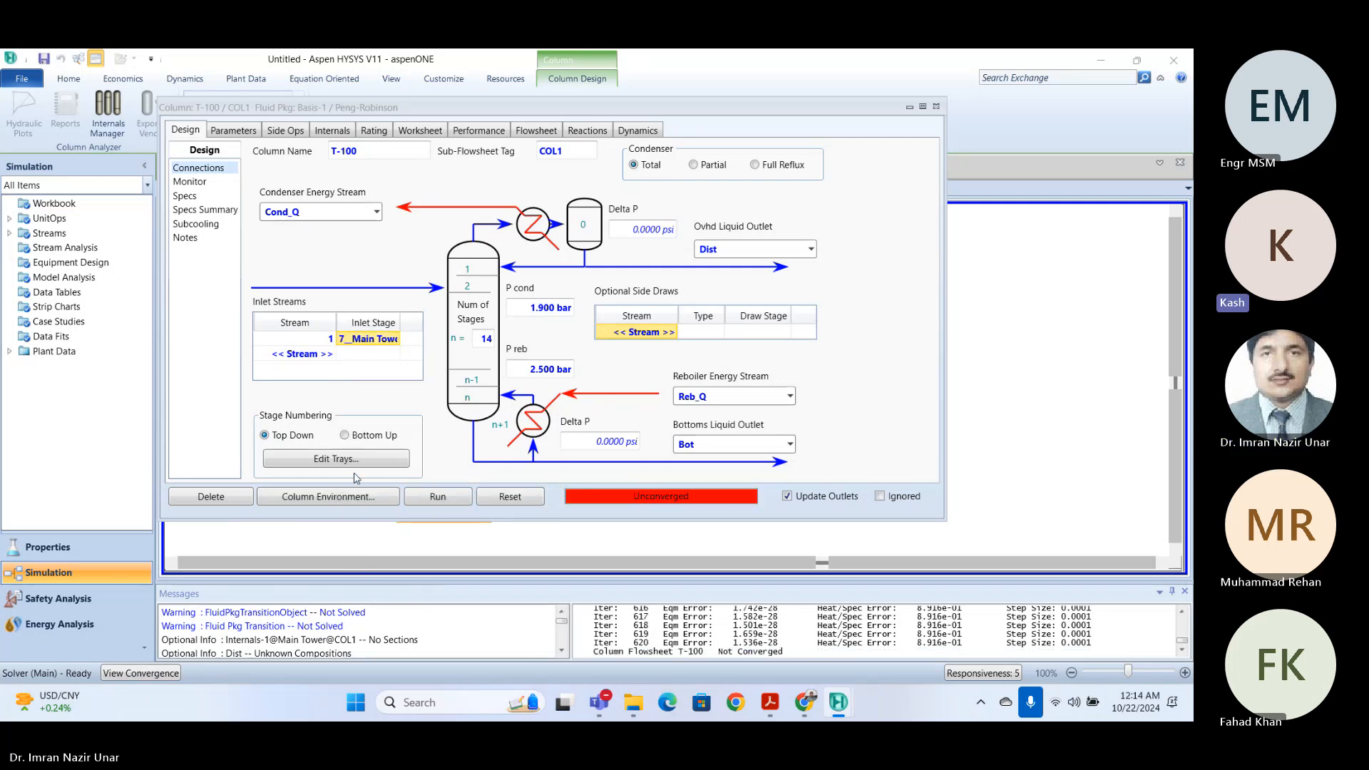
click(438, 497)
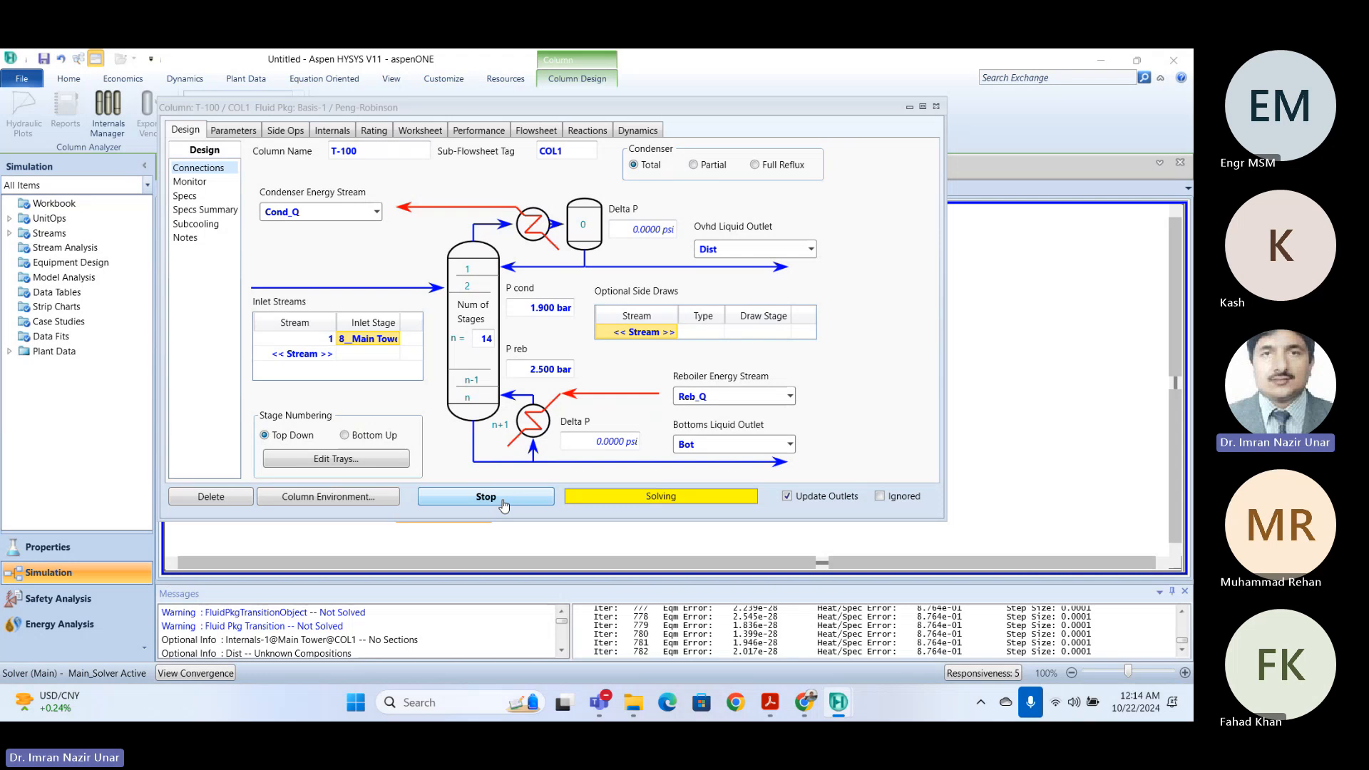
click(503, 504)
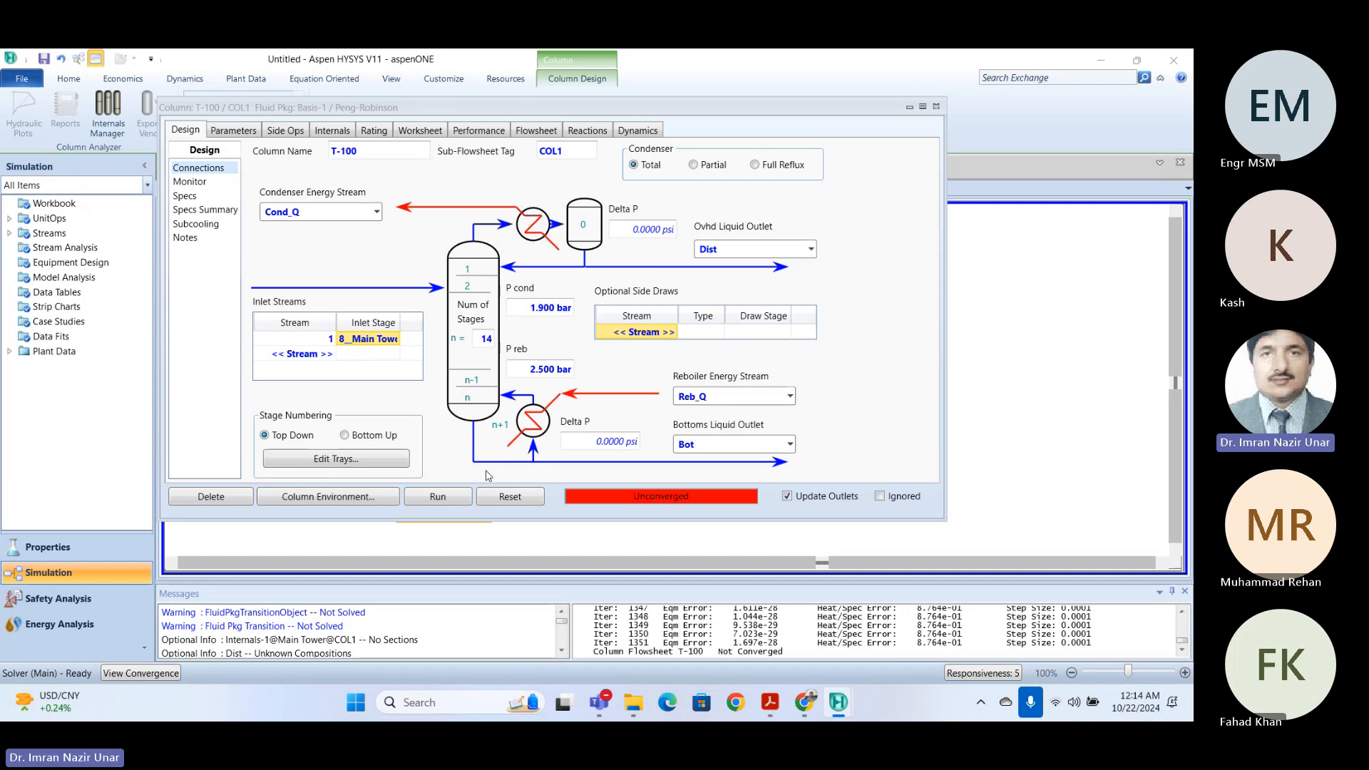
- Check the last iteration lines in the solver messages, and rerun the 14-stage column from a reset state
click(654, 629)
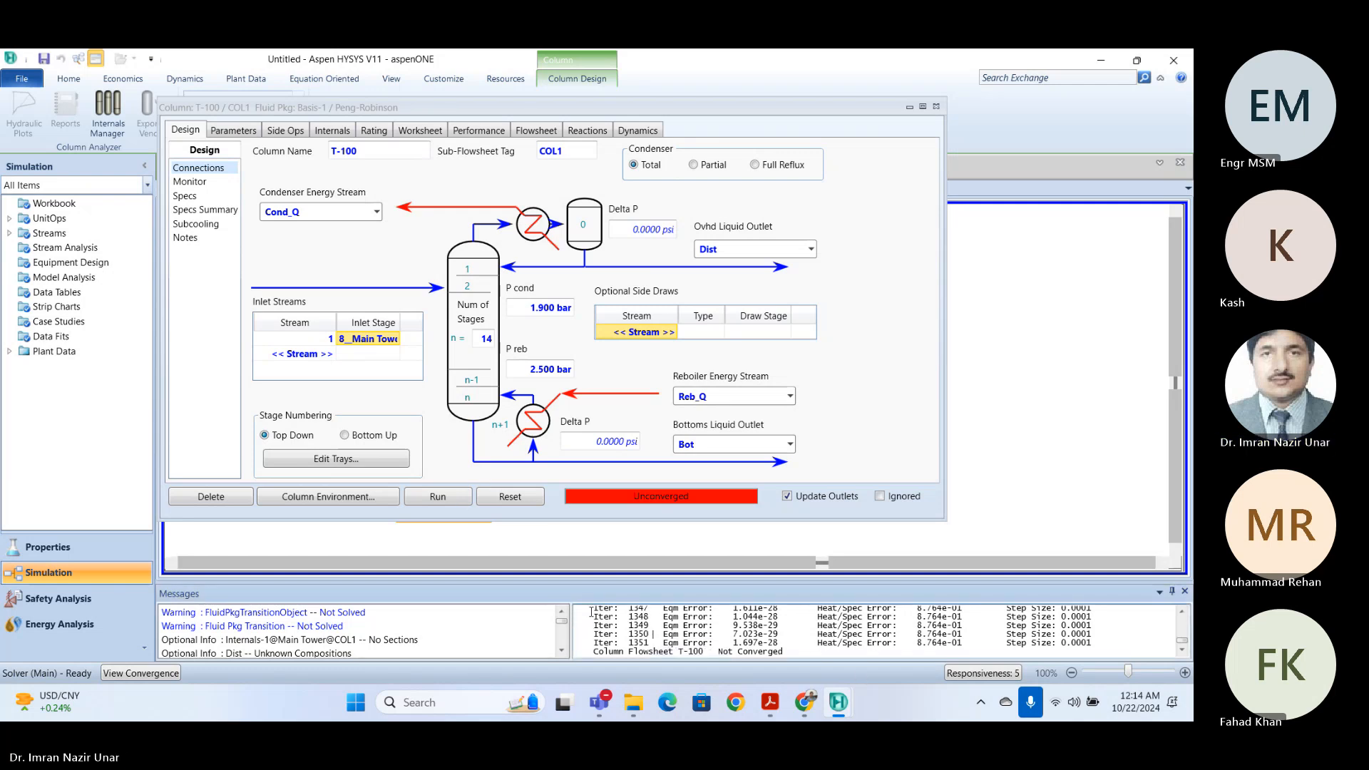
drag(861, 646, 674, 618)
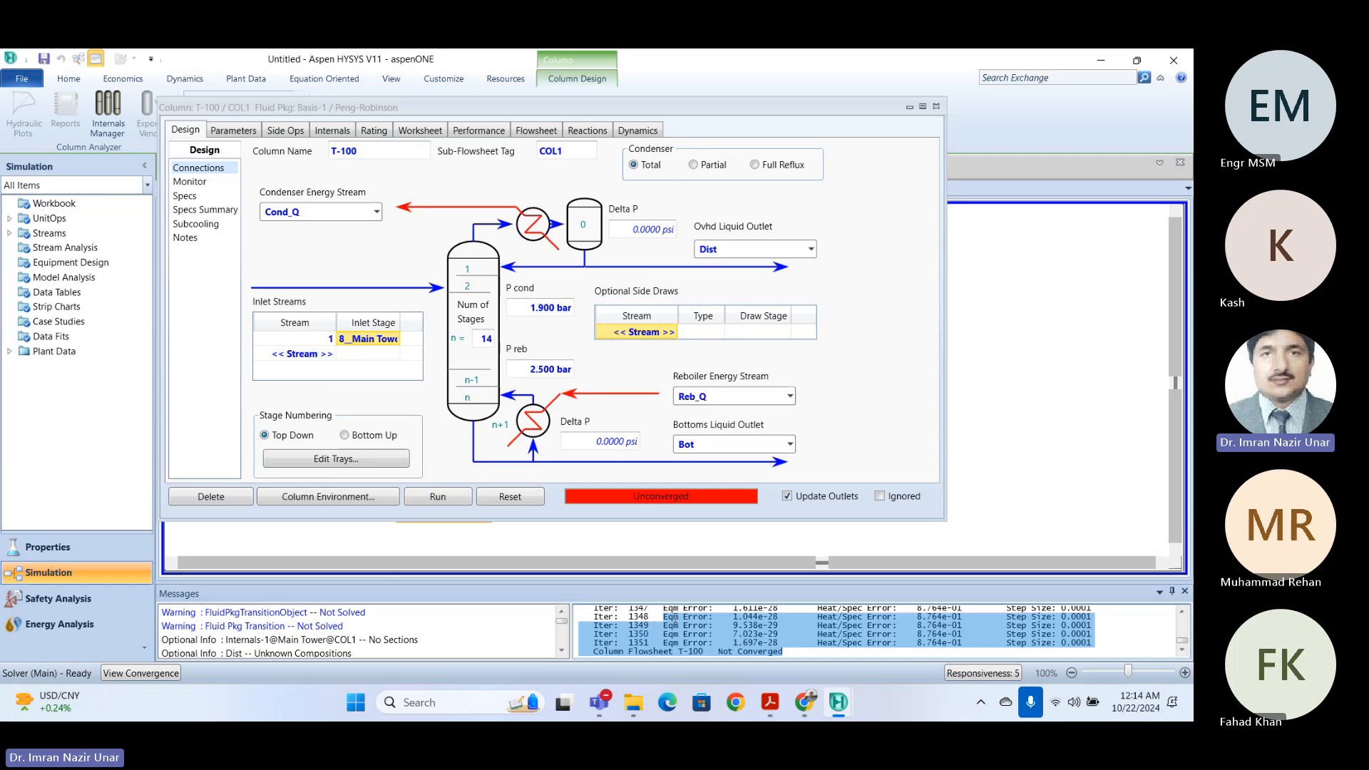
click(611, 638)
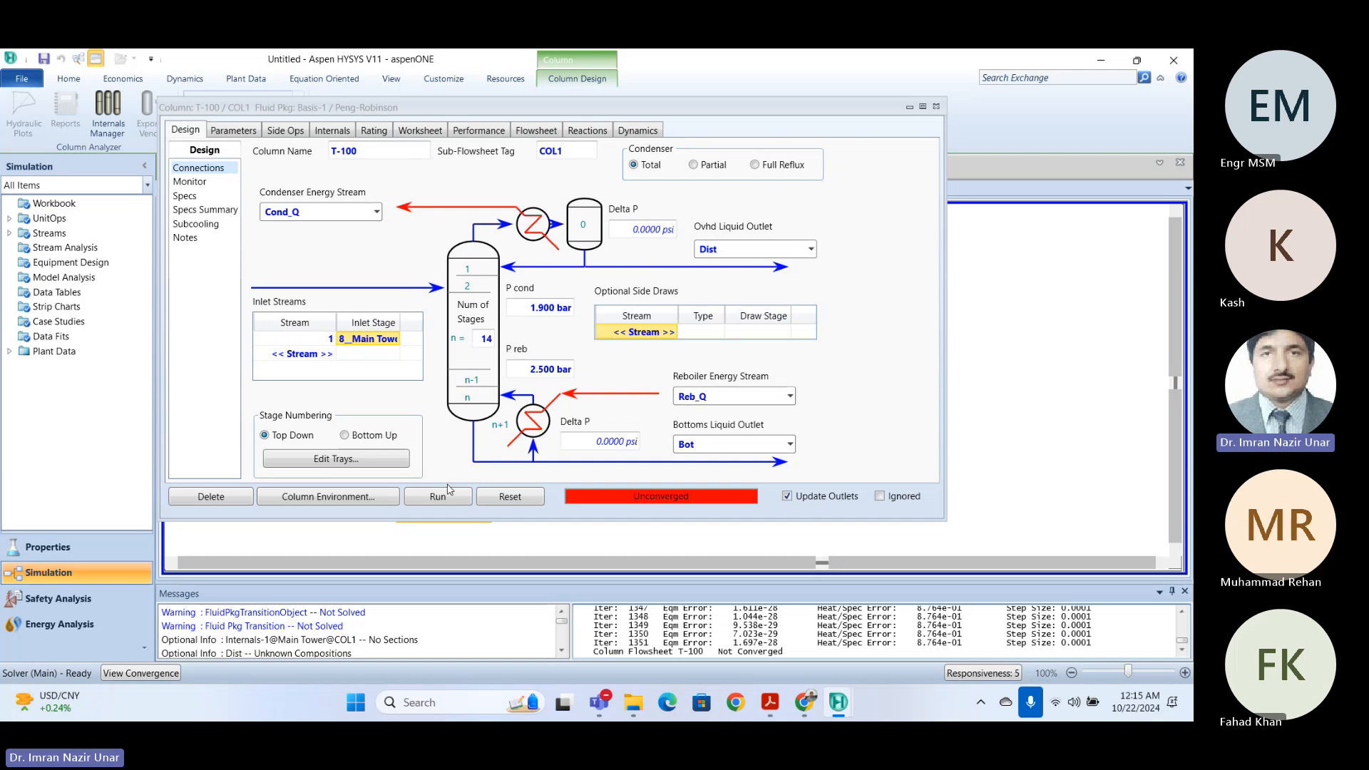
click(503, 500)
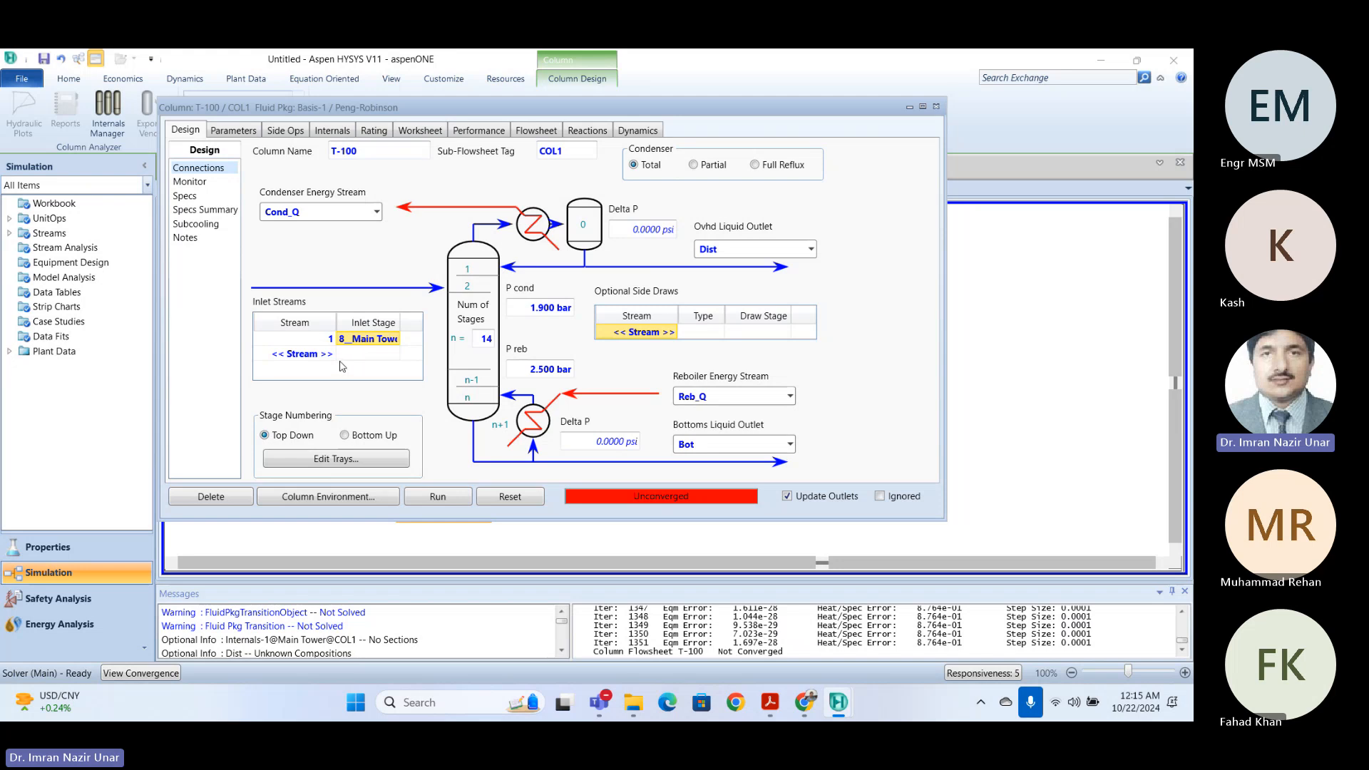
click(431, 499)
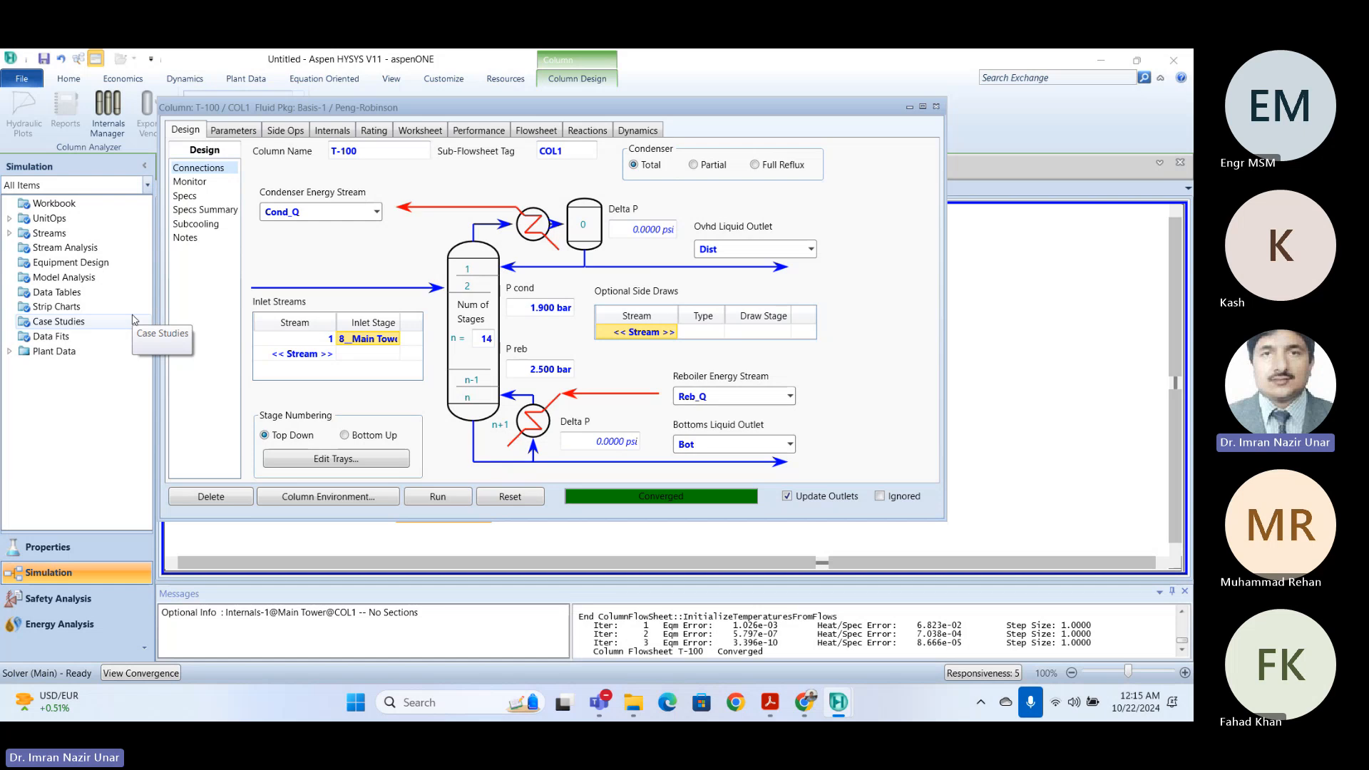
- Set the column's number of stages to 20, clear the current solution, and run the column again
click(349, 343)
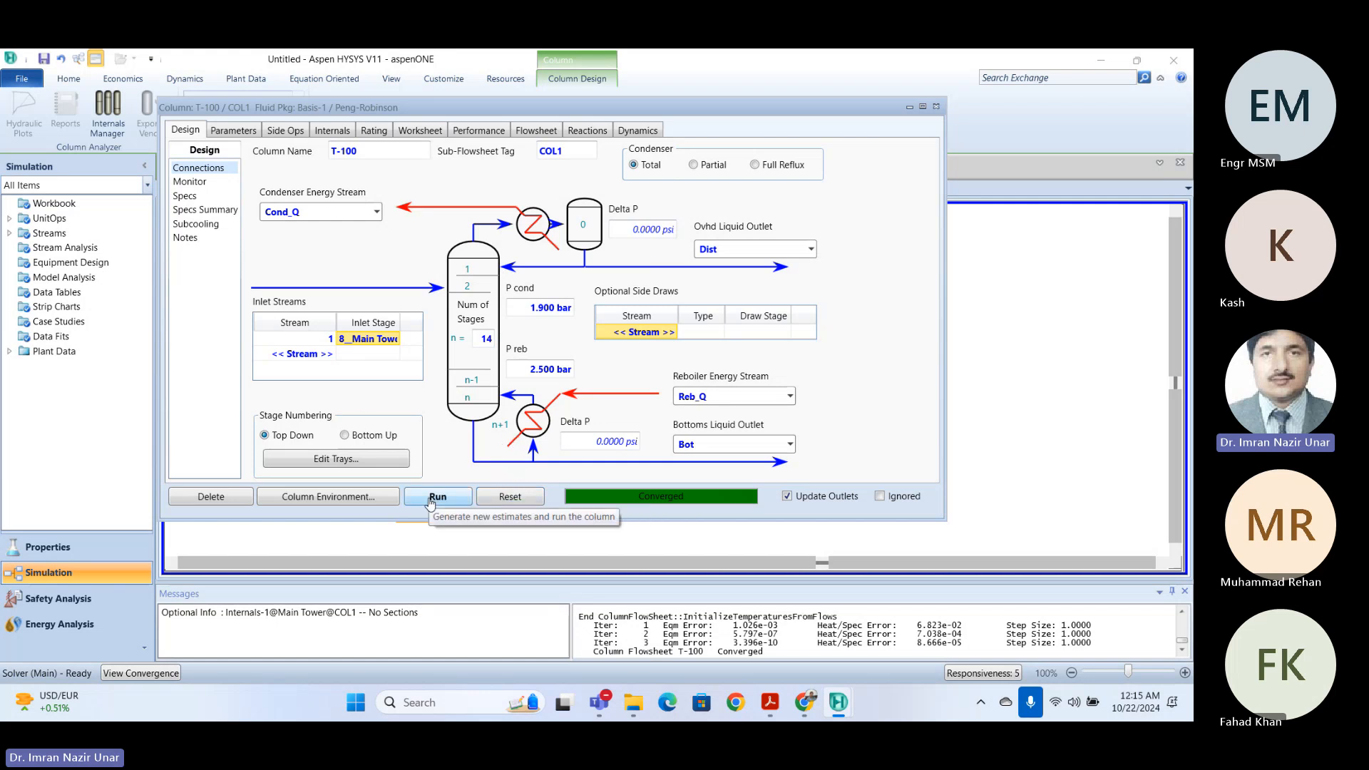
click(485, 337)
key(Return)
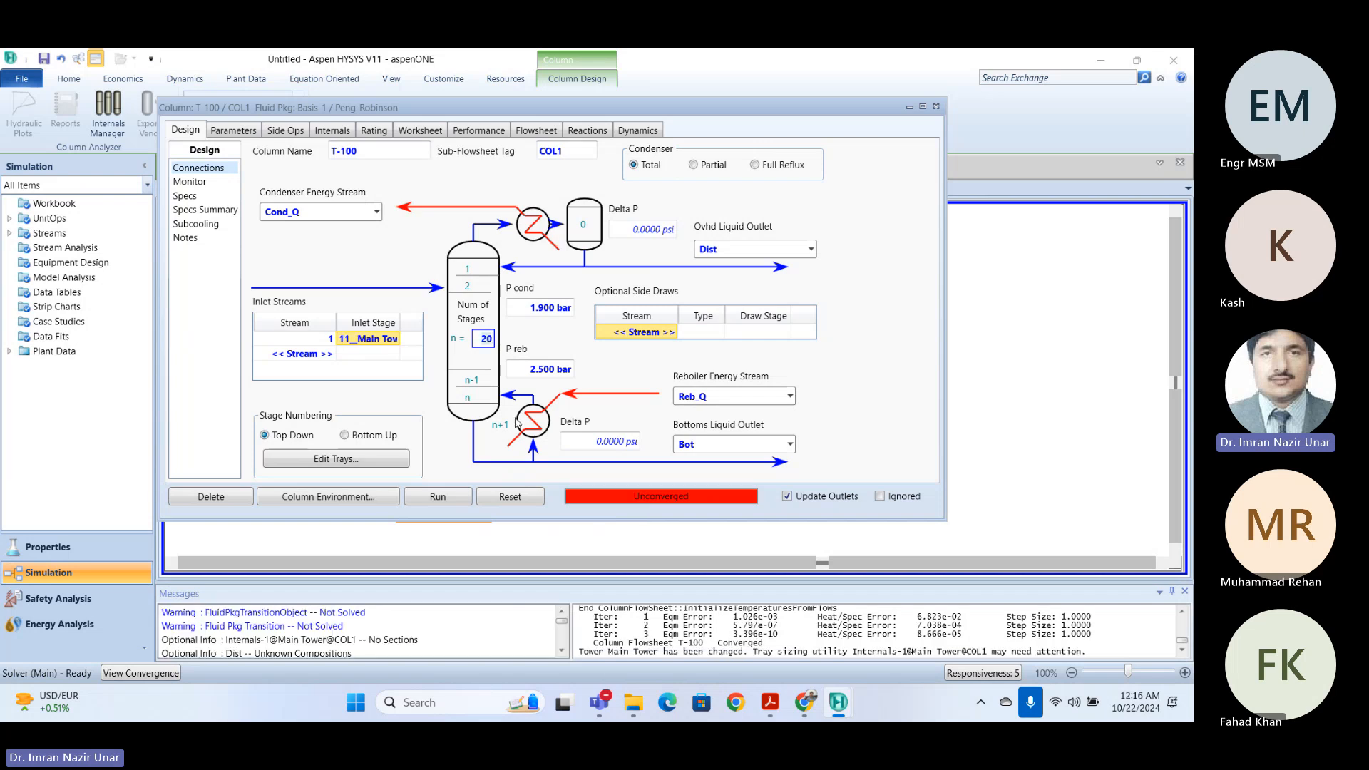
click(511, 505)
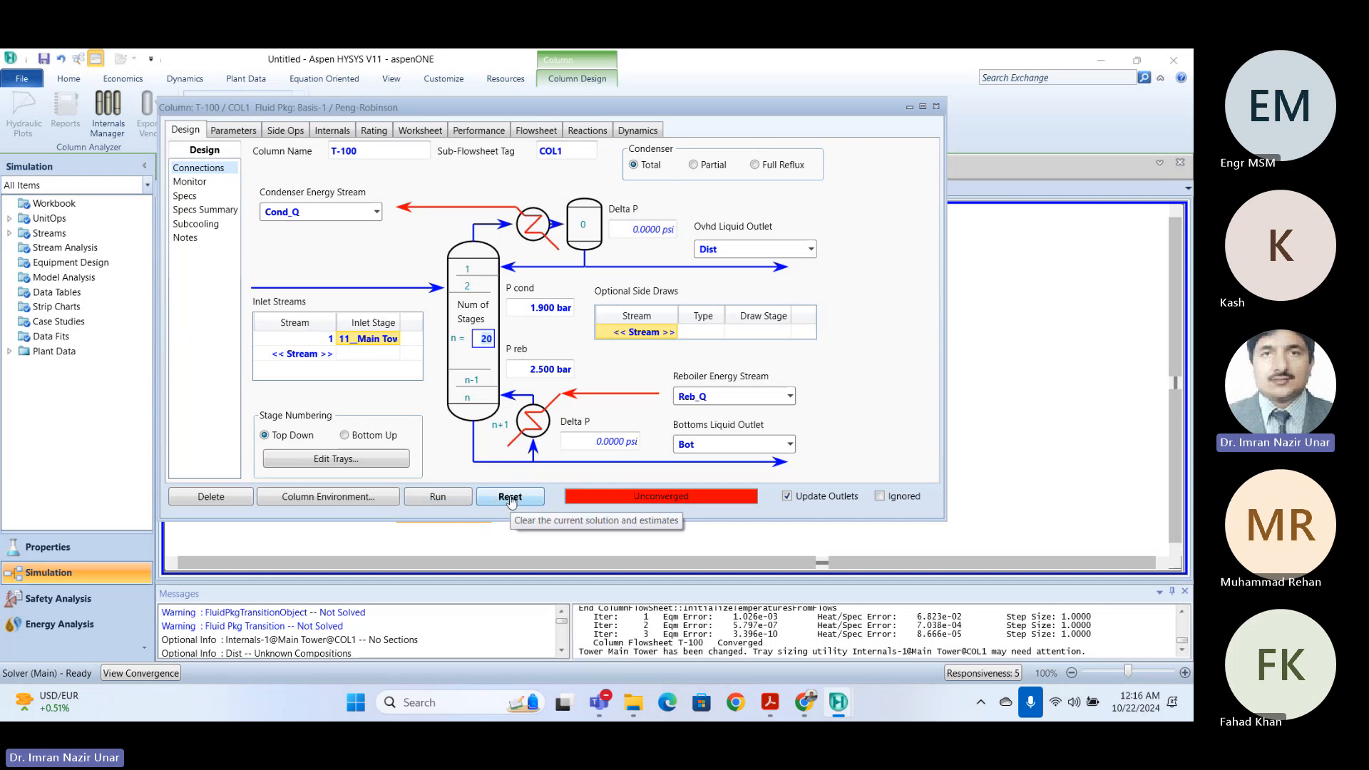
click(447, 497)
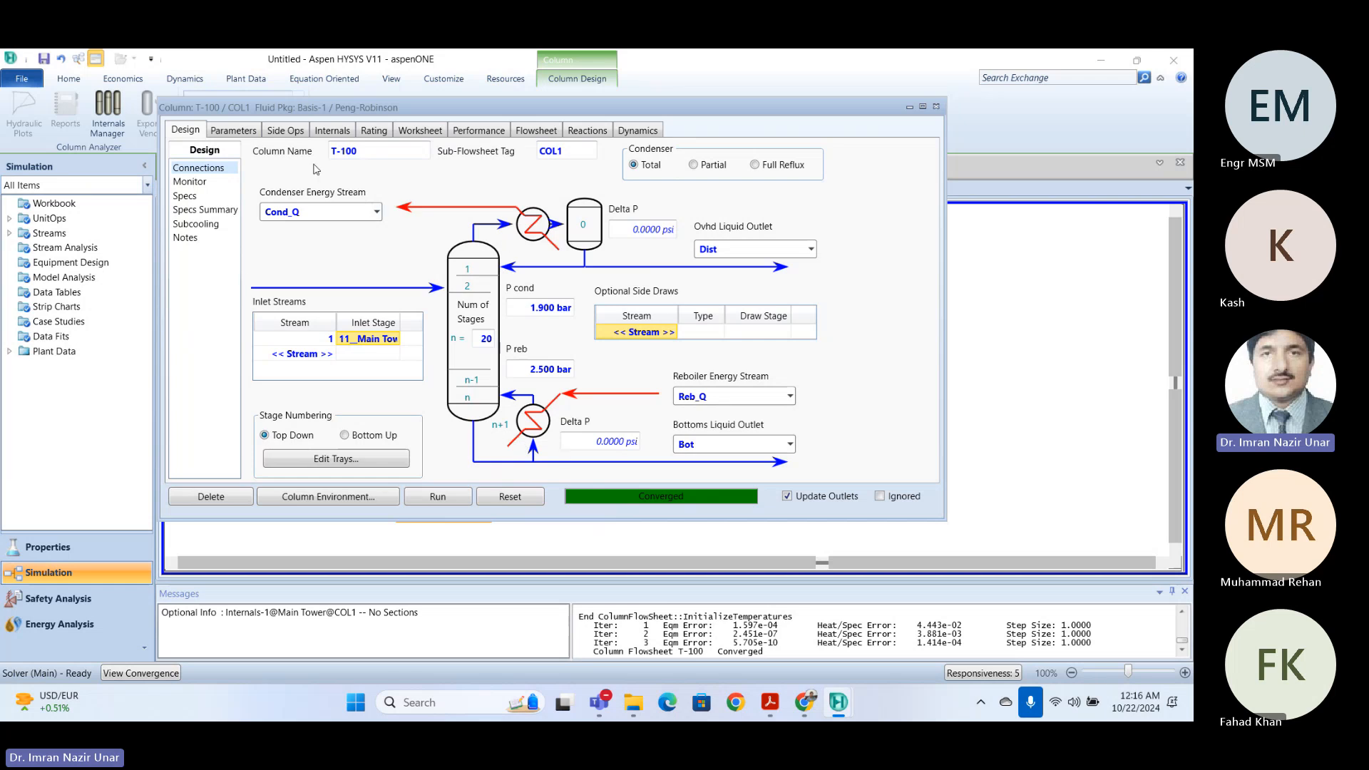
- Compare the column's specification list with the specs summary, examining the reflux ratio and benzene fraction entries
click(185, 197)
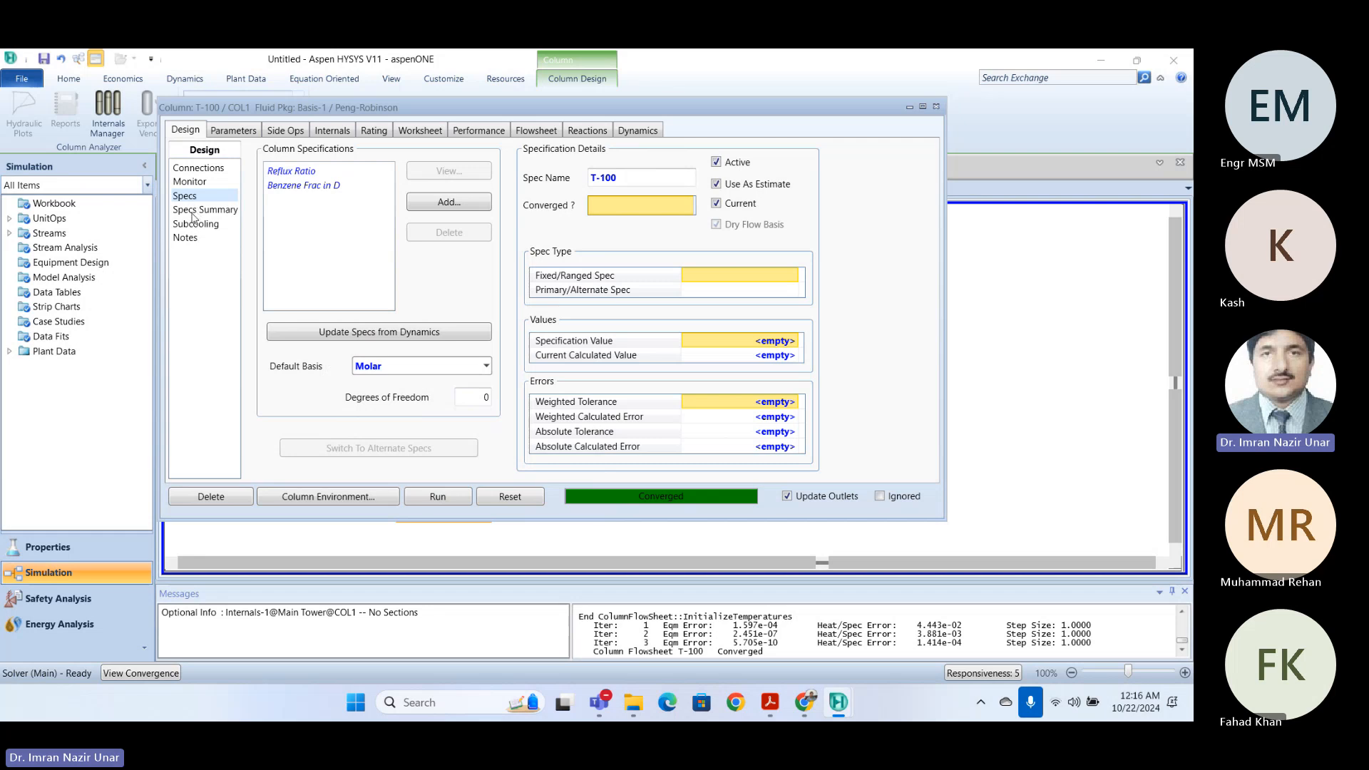
click(196, 210)
click(194, 198)
click(191, 208)
click(190, 201)
click(192, 209)
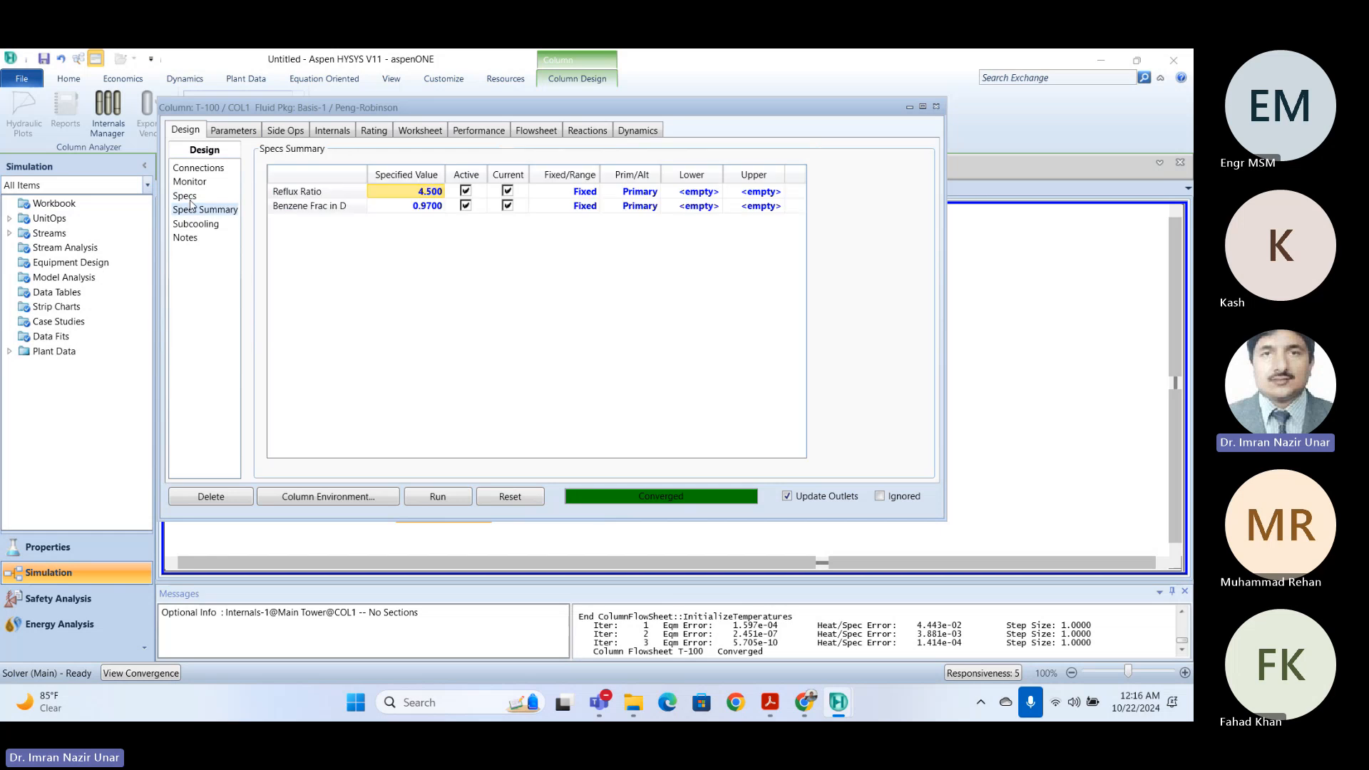
click(191, 199)
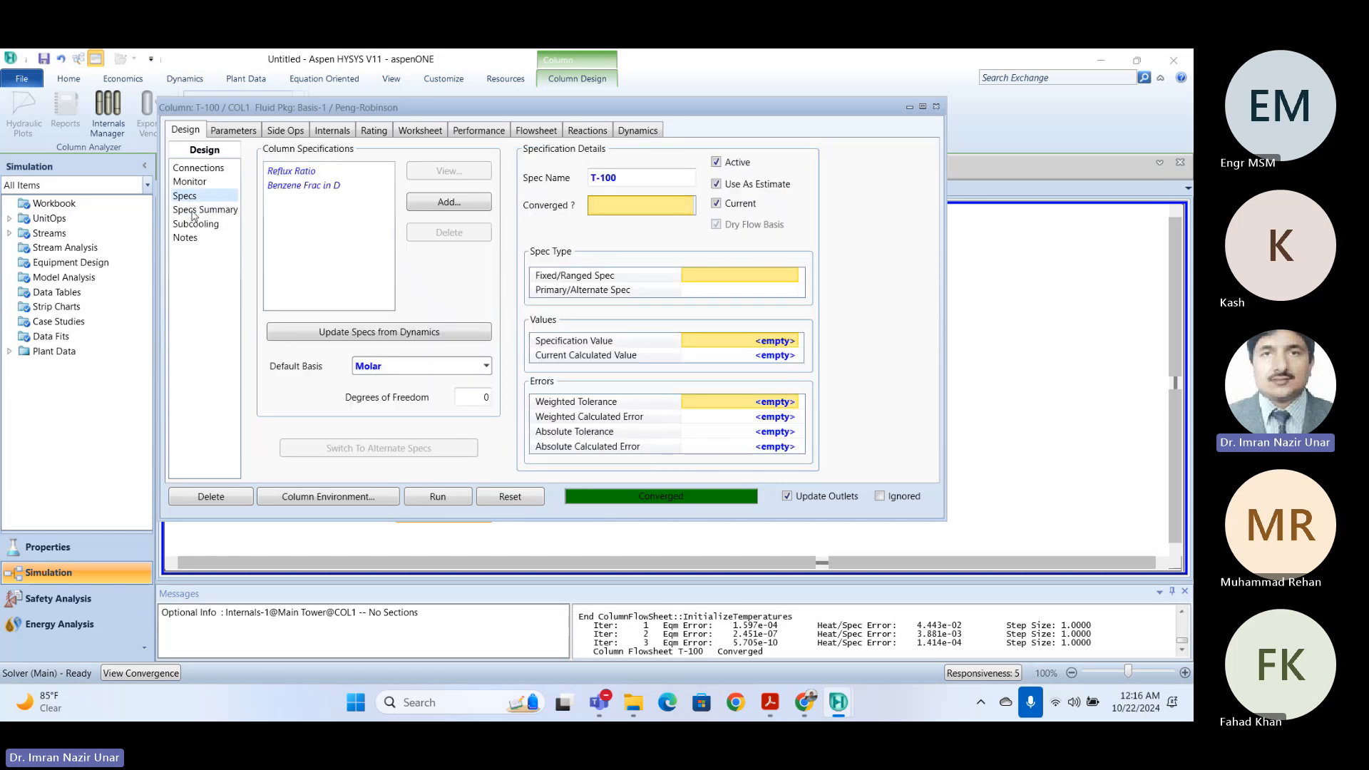
click(192, 211)
click(190, 199)
click(189, 207)
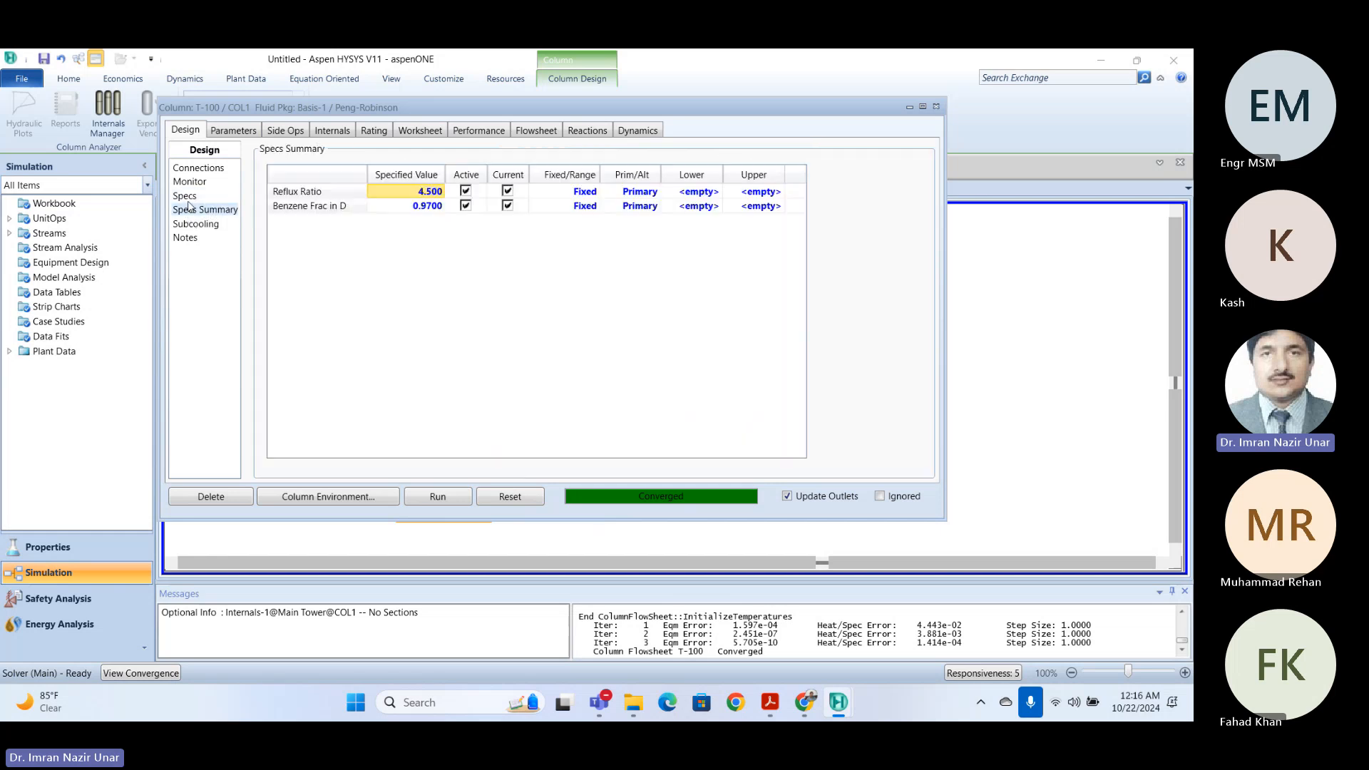
click(188, 199)
click(189, 208)
click(186, 198)
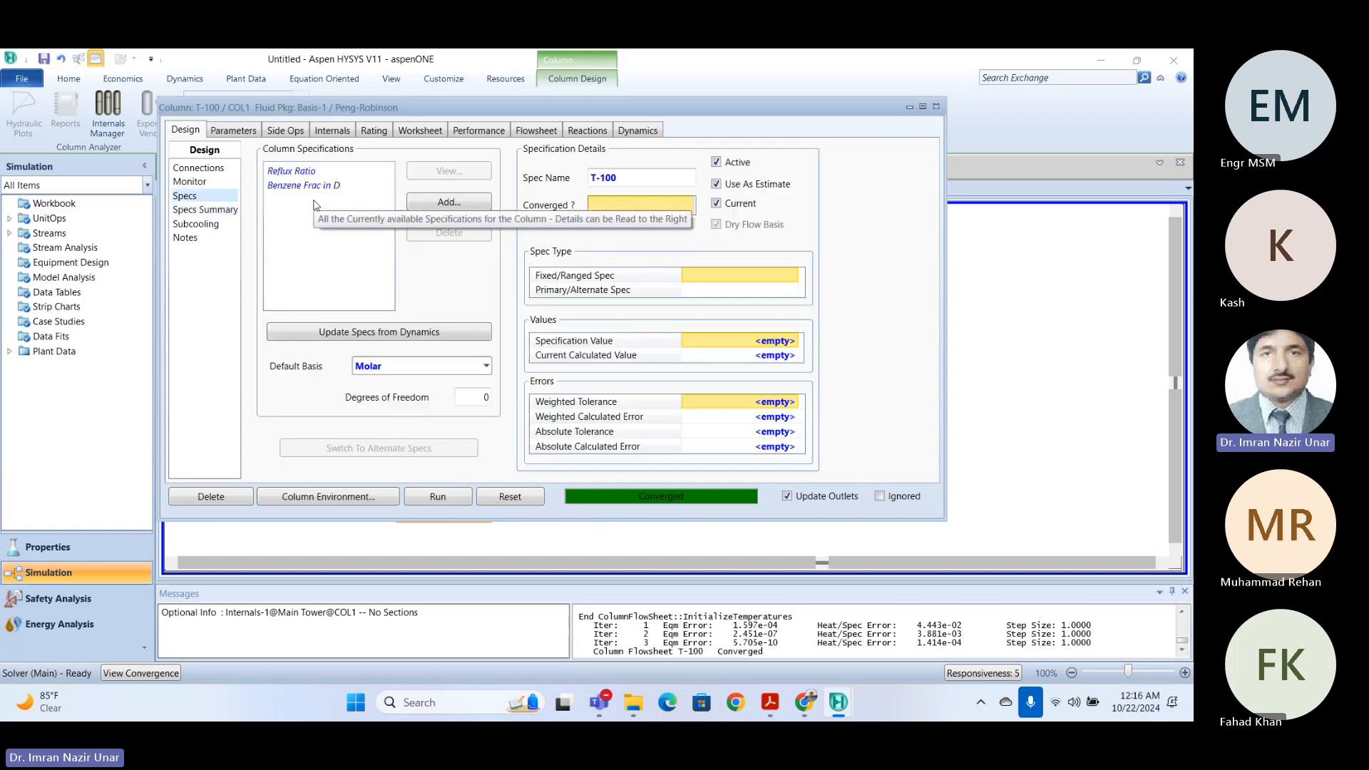
click(216, 211)
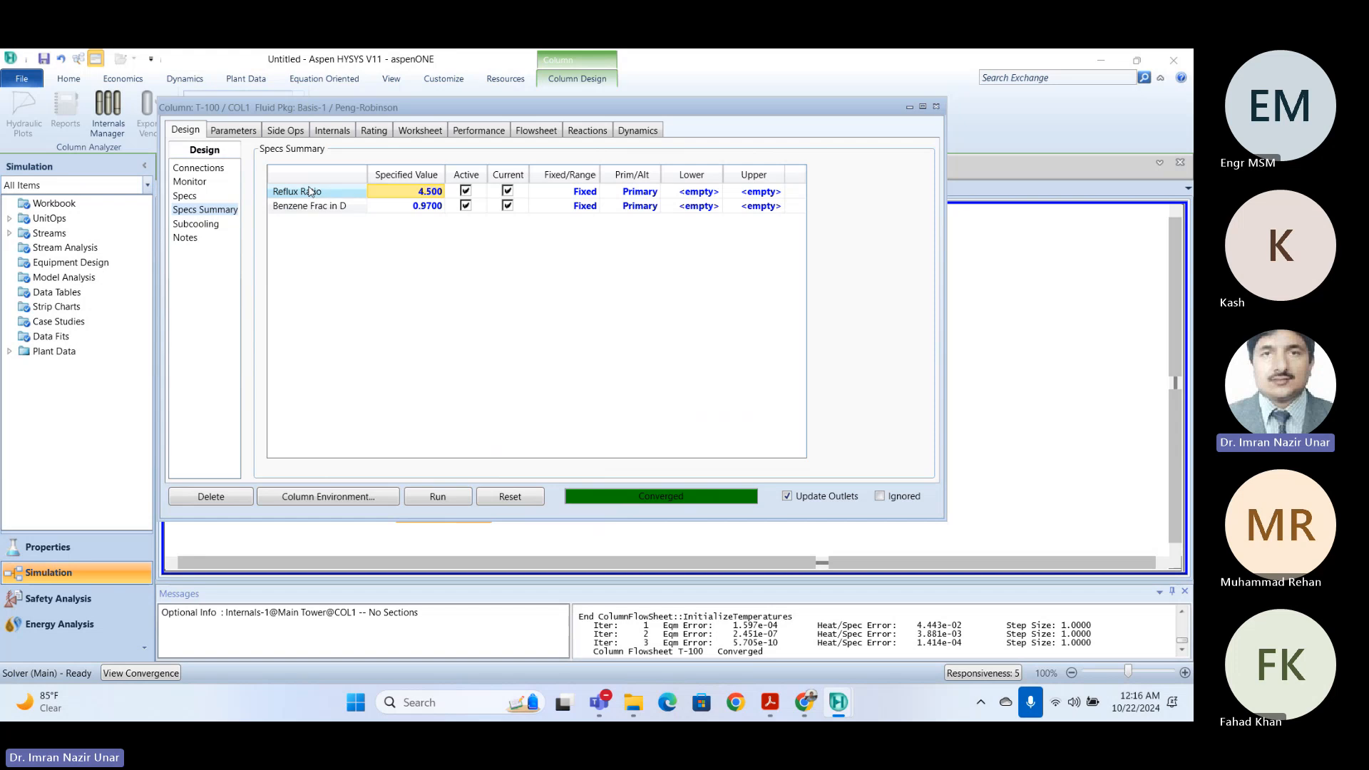
- Add a Column Component Fraction specification to the column and set its target type to Stream
click(185, 197)
click(454, 204)
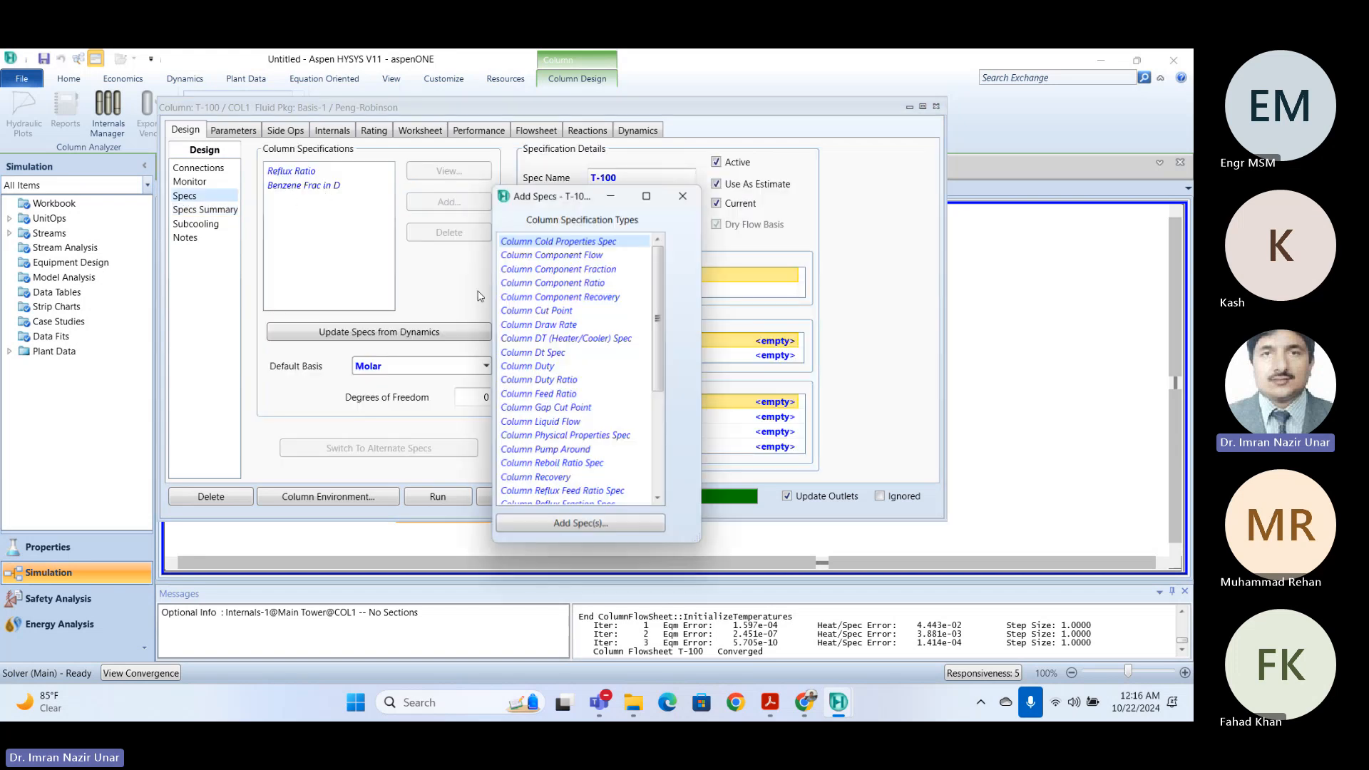
click(587, 270)
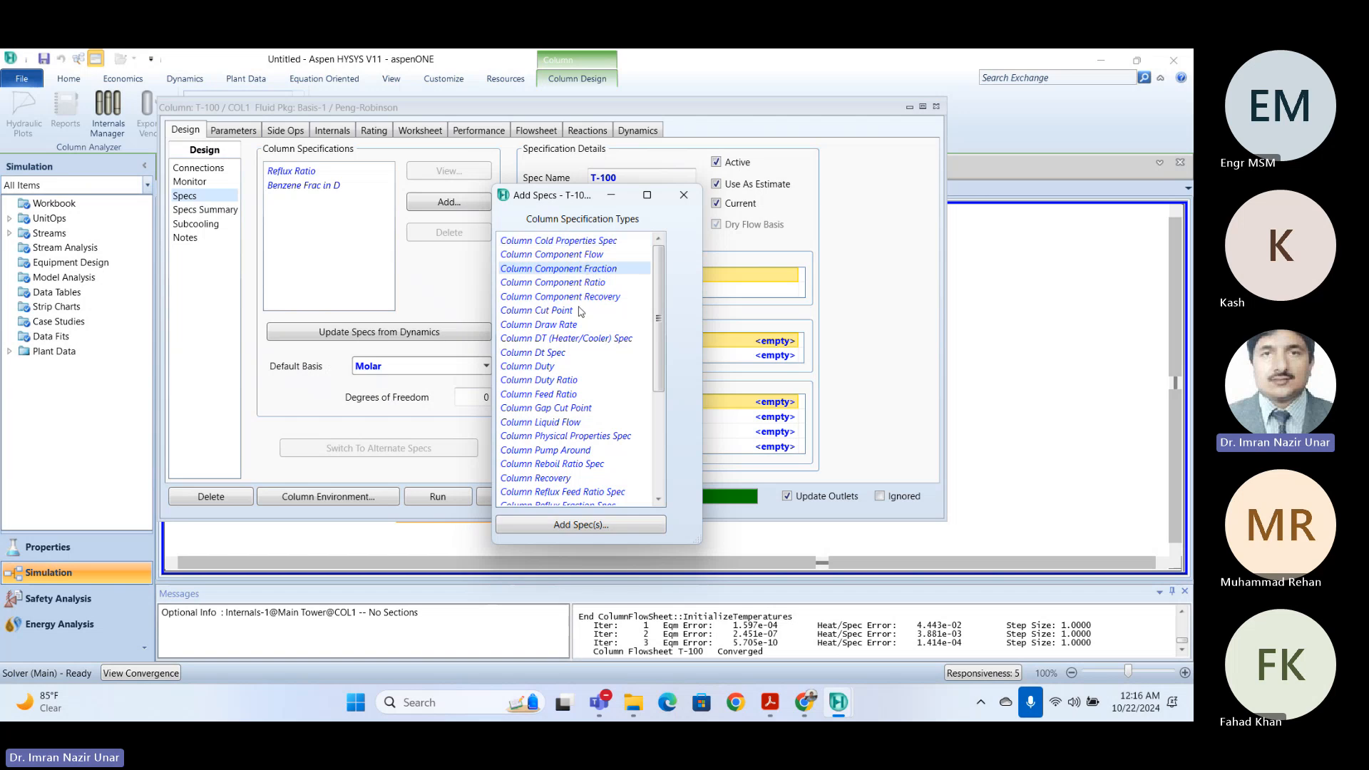
click(627, 528)
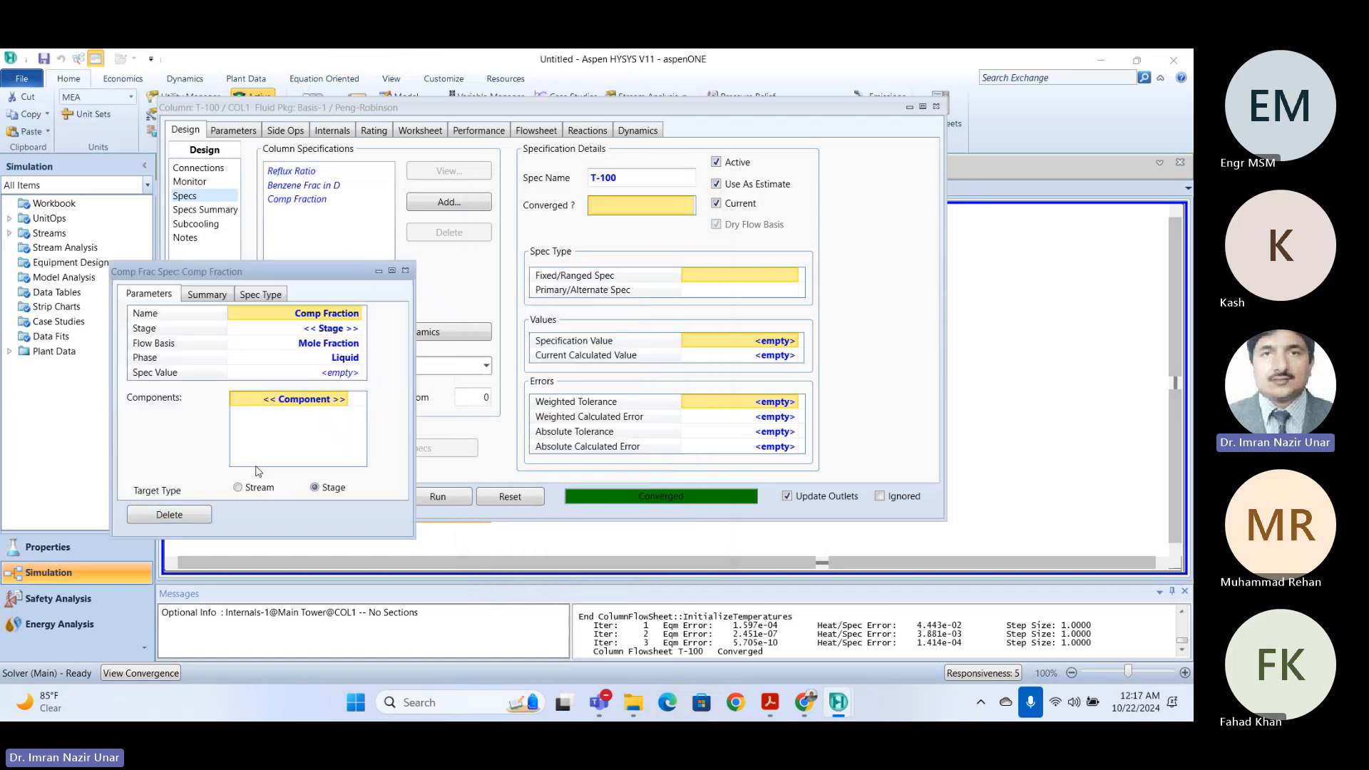
click(238, 488)
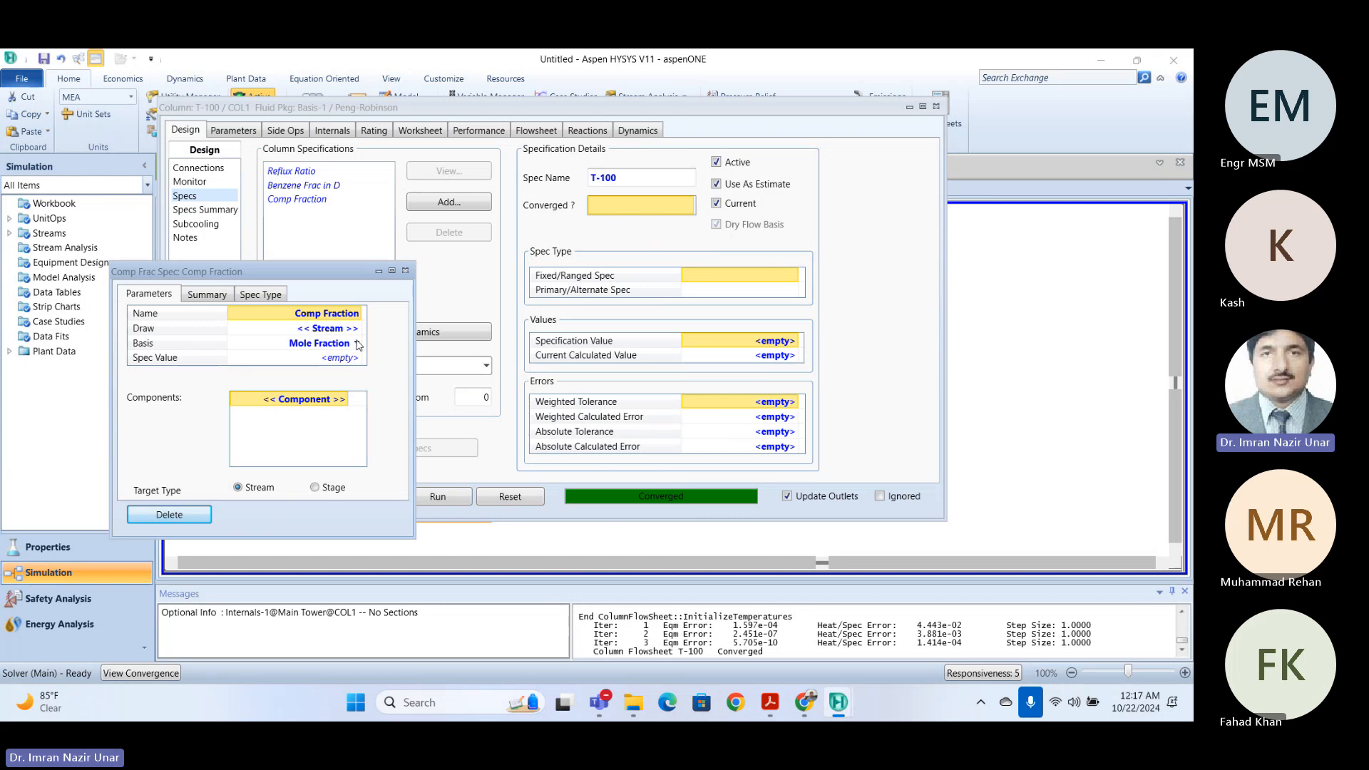
click(358, 343)
click(358, 343)
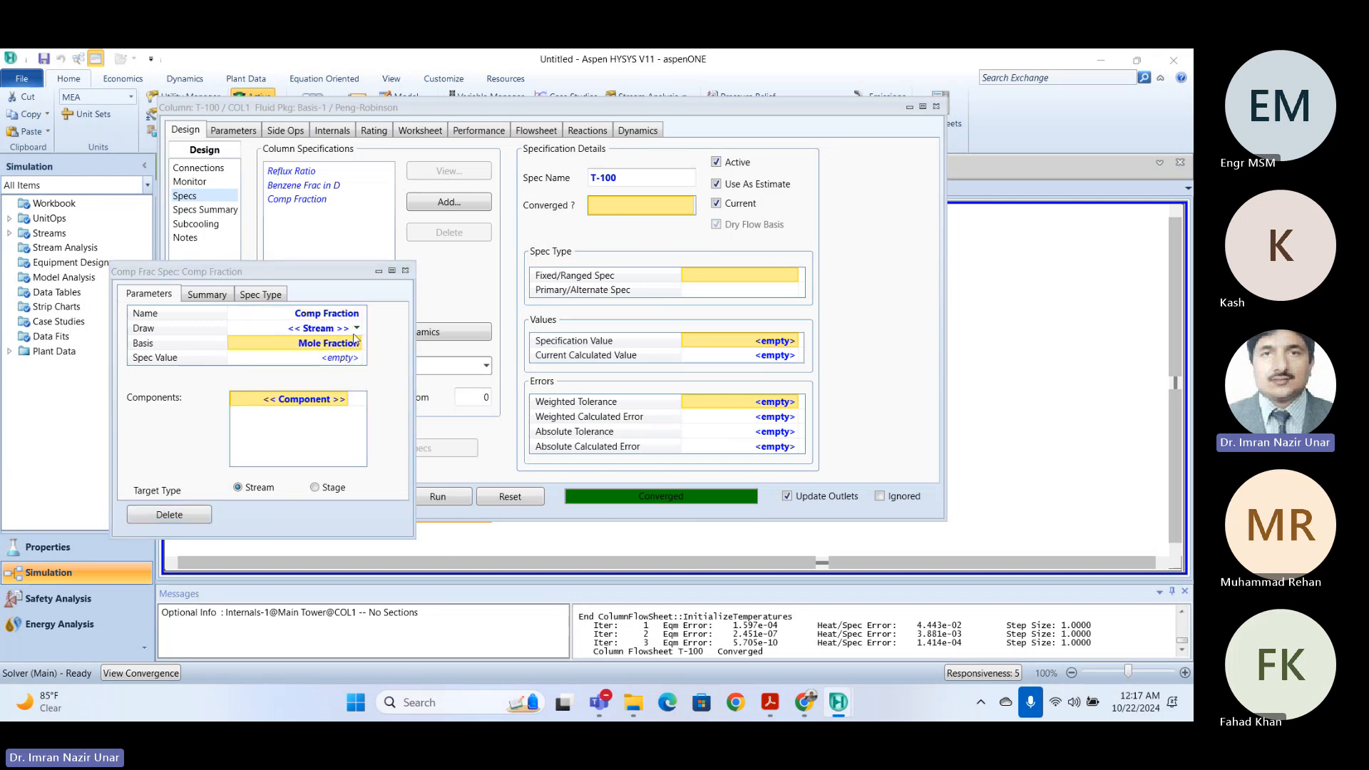
click(358, 329)
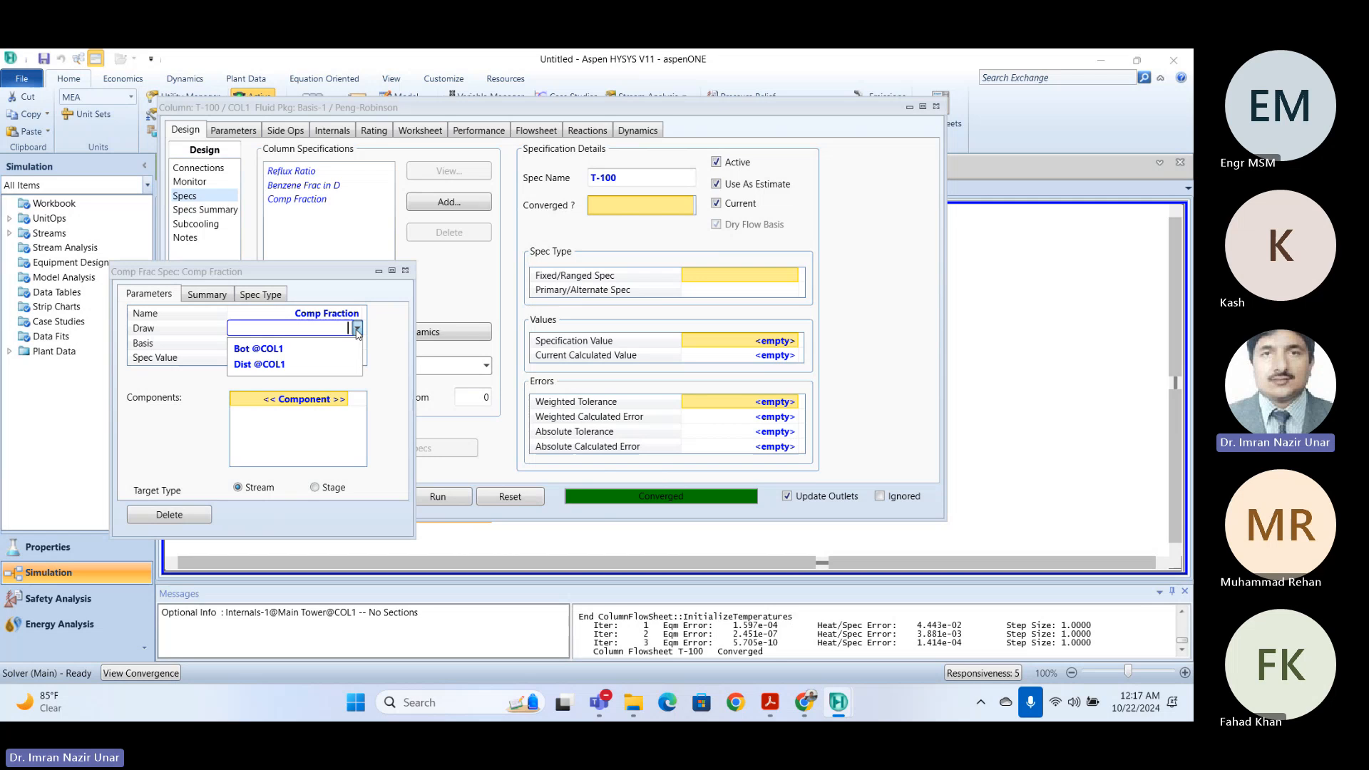
click(271, 349)
click(345, 412)
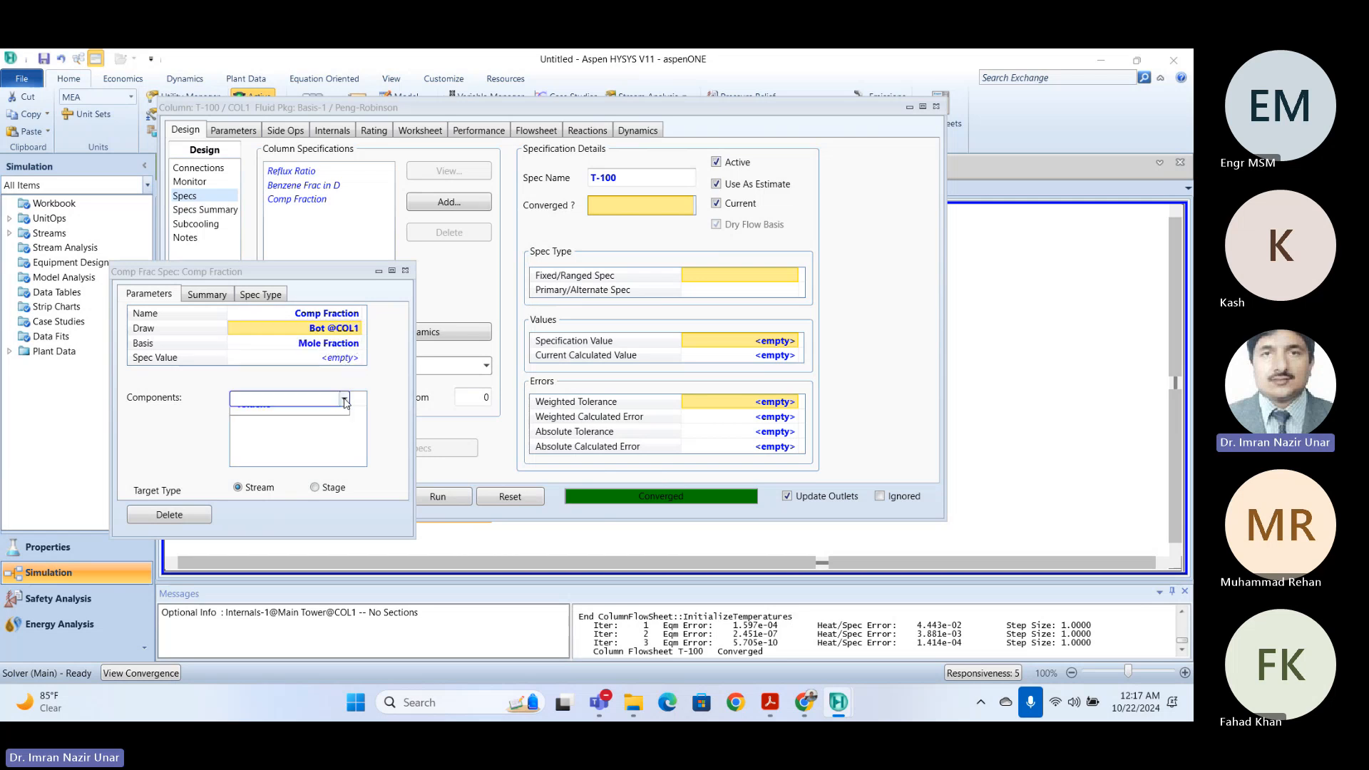
click(344, 399)
click(314, 451)
click(339, 359)
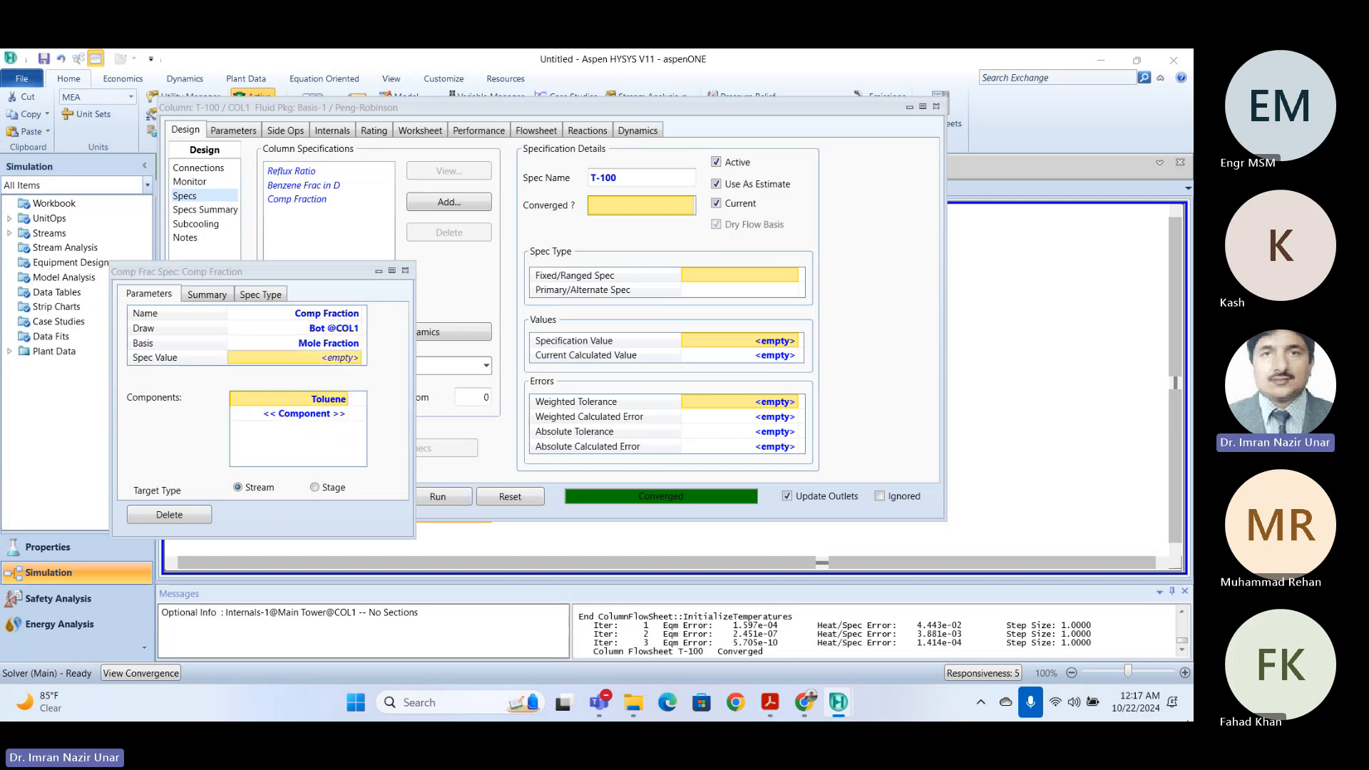
text(0.9)
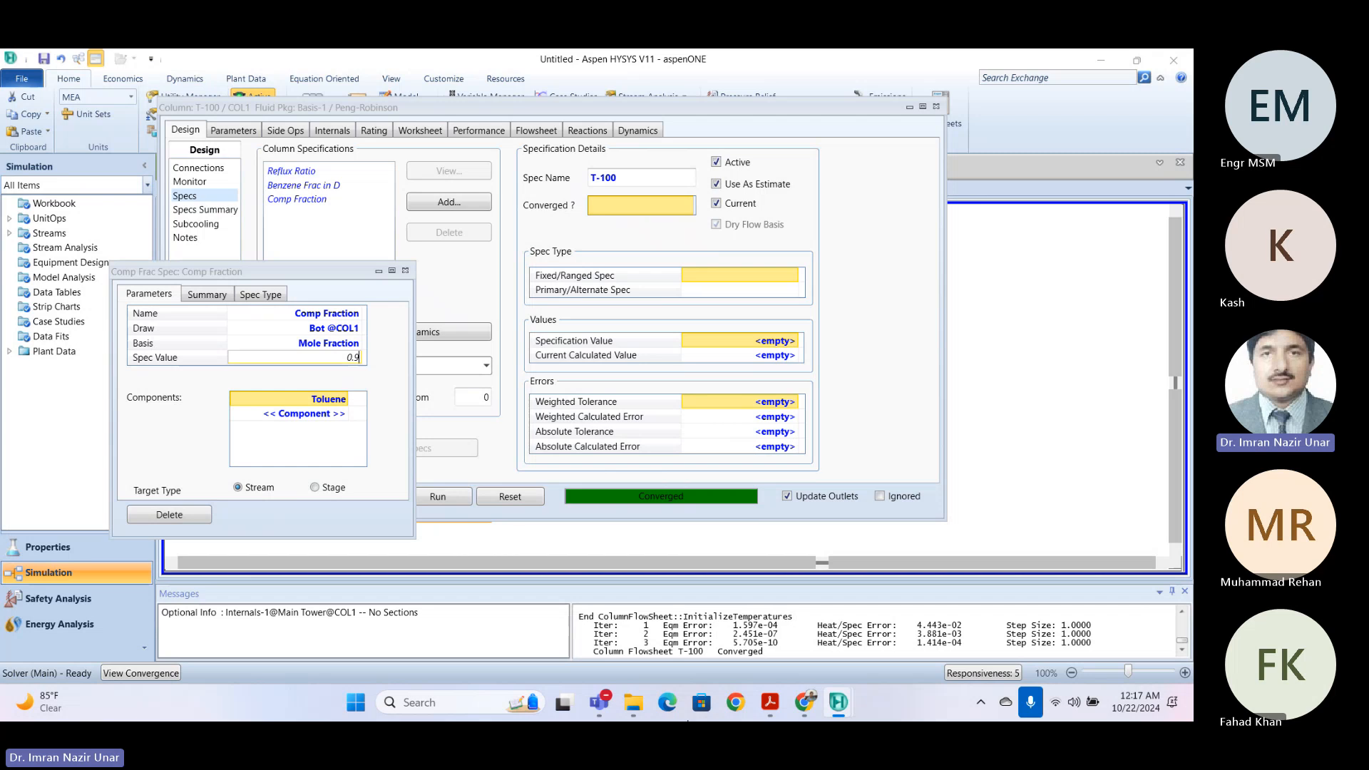
text(8)
key(Return)
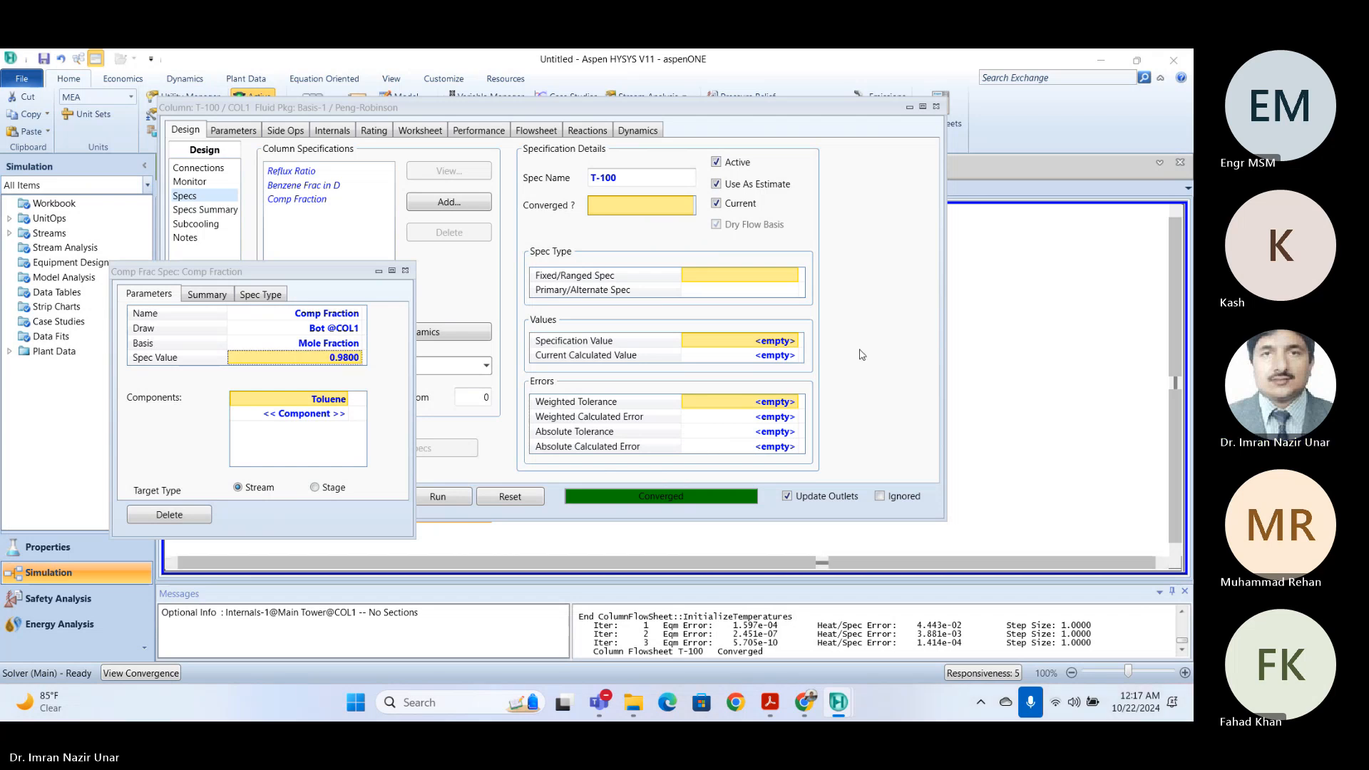
click(405, 270)
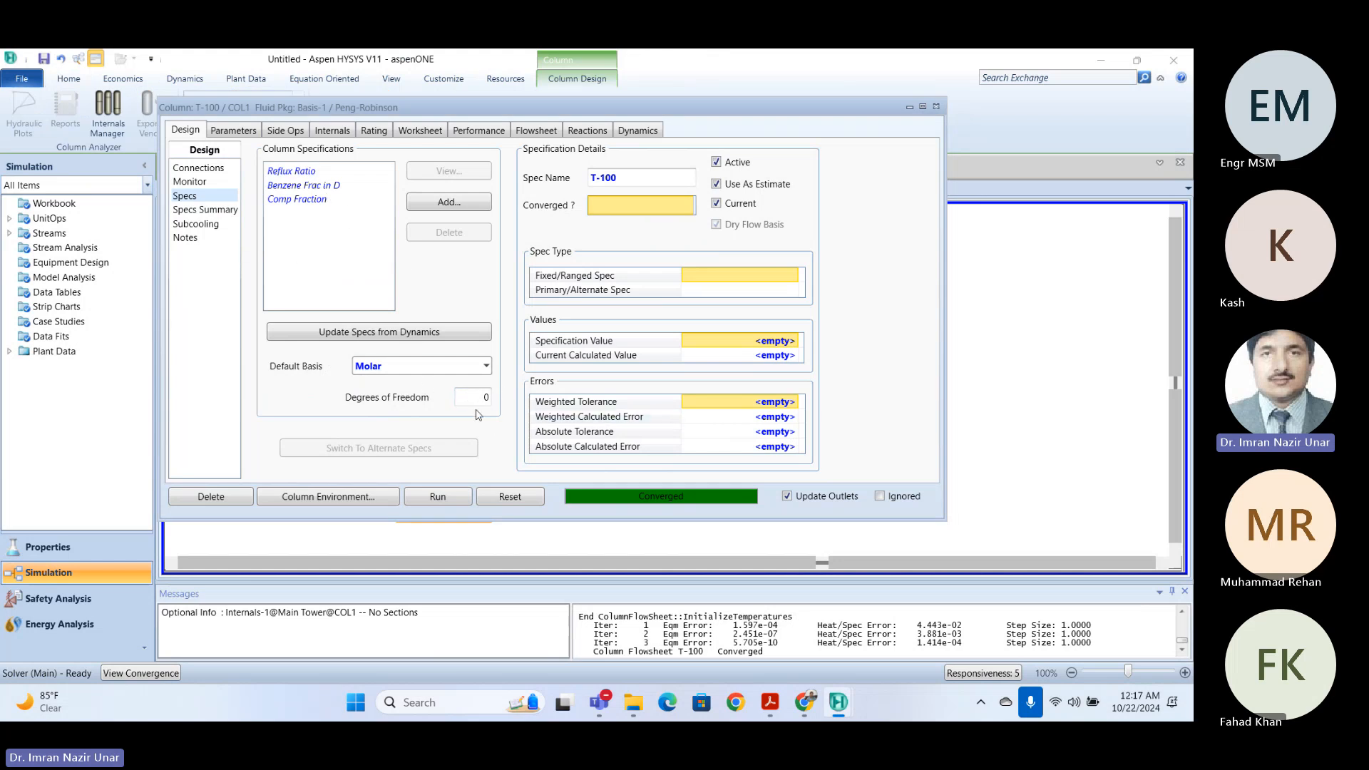
- Try activating the Comp Fraction spec alongside the other two, check the degrees of freedom, and deactivate it again
click(205, 210)
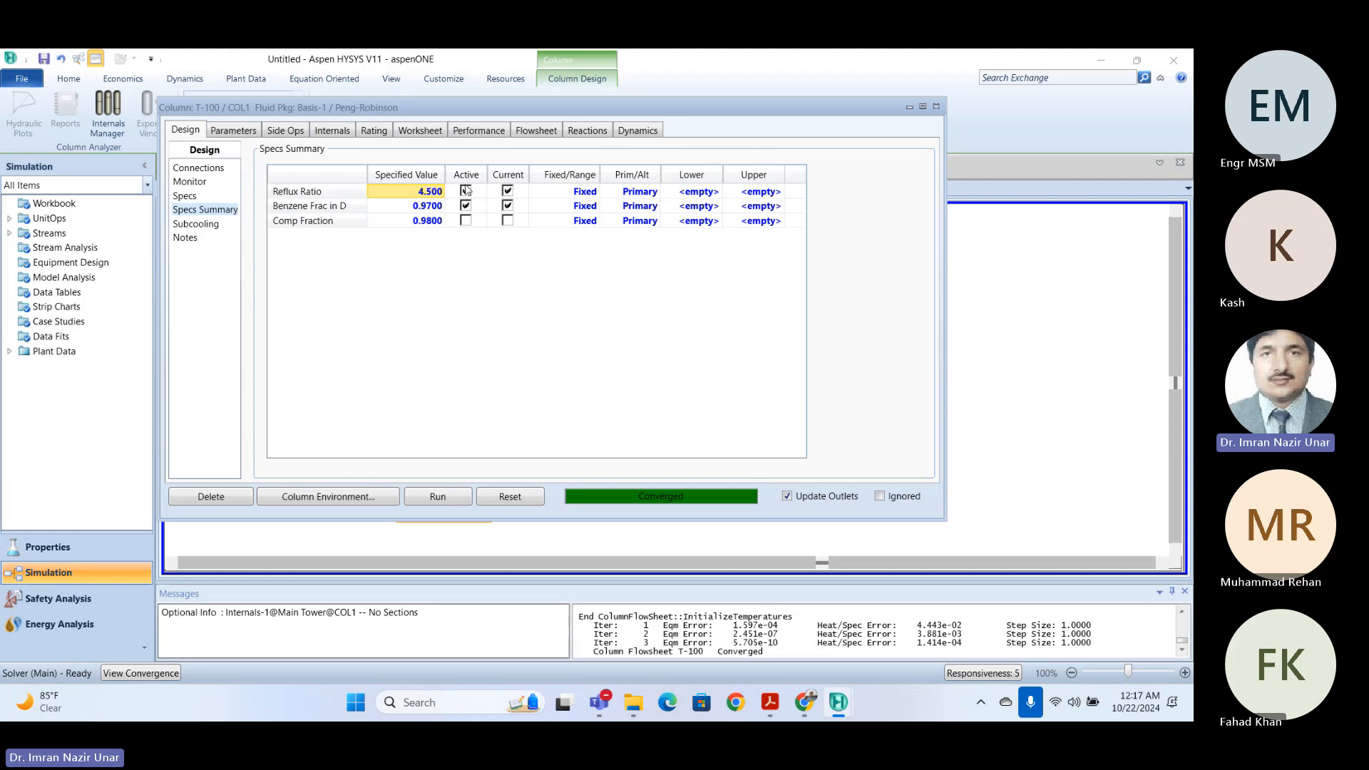
click(278, 220)
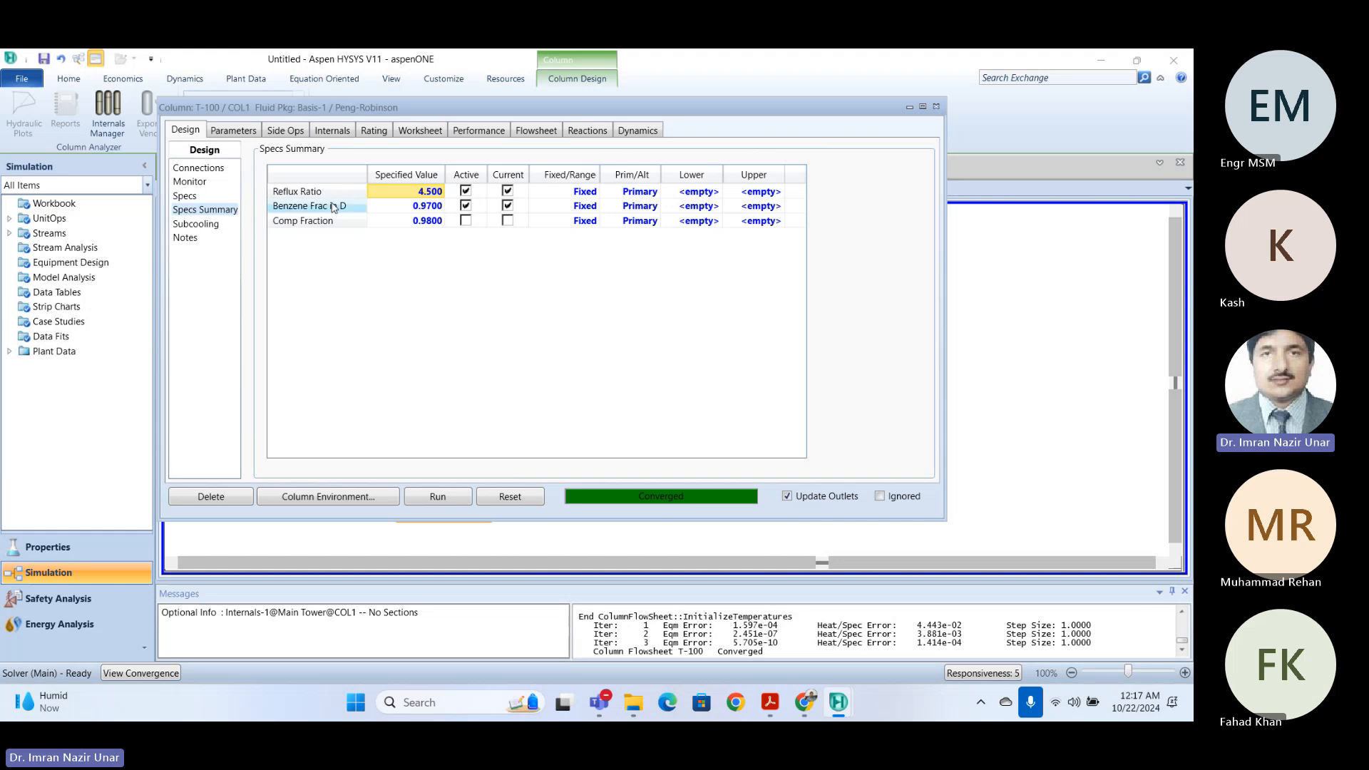
click(465, 221)
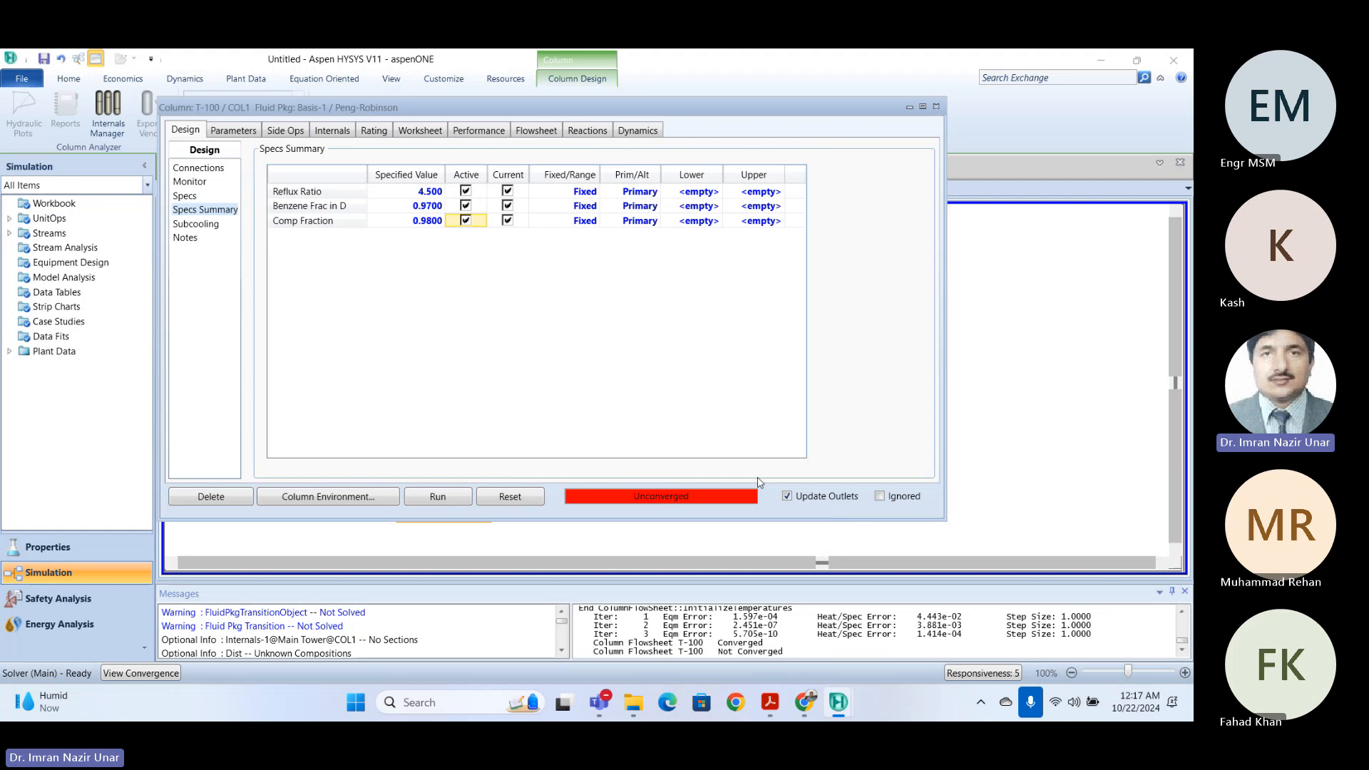
click(185, 196)
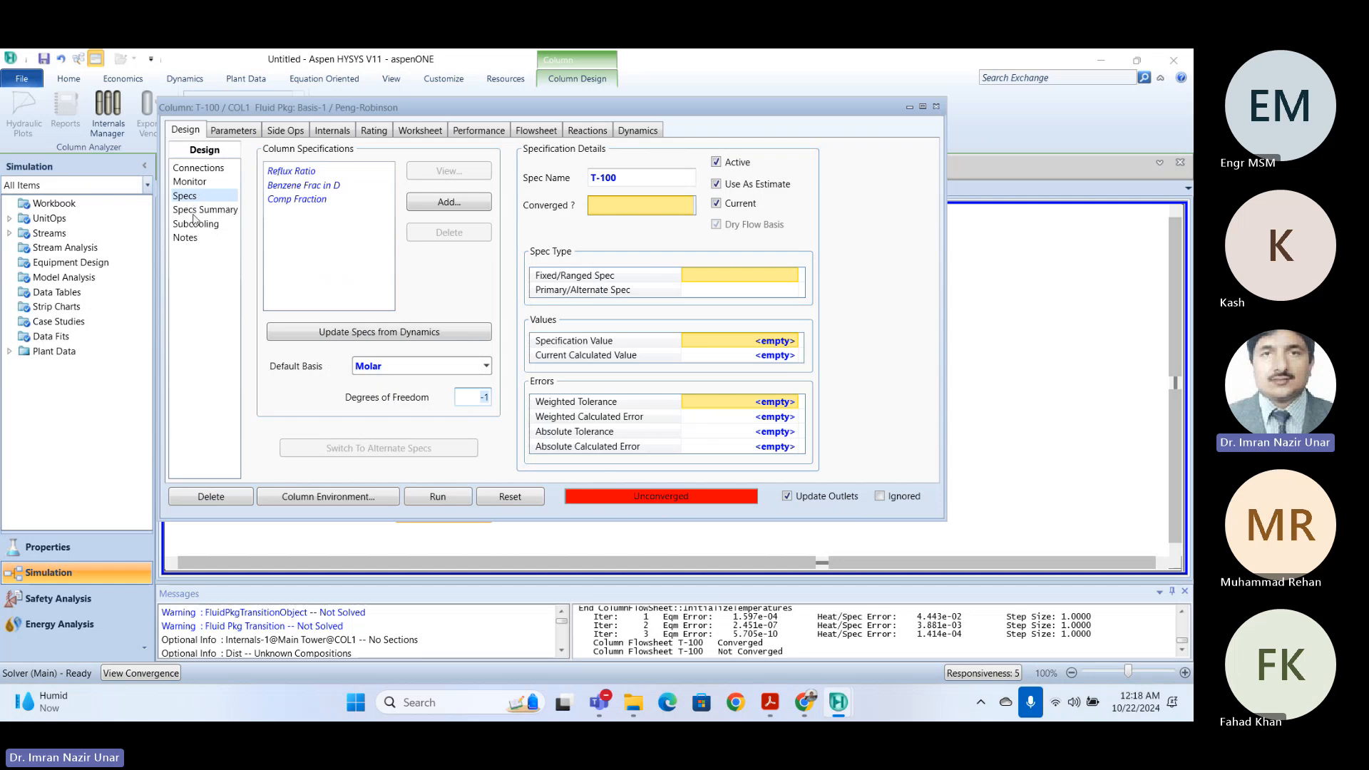
click(195, 210)
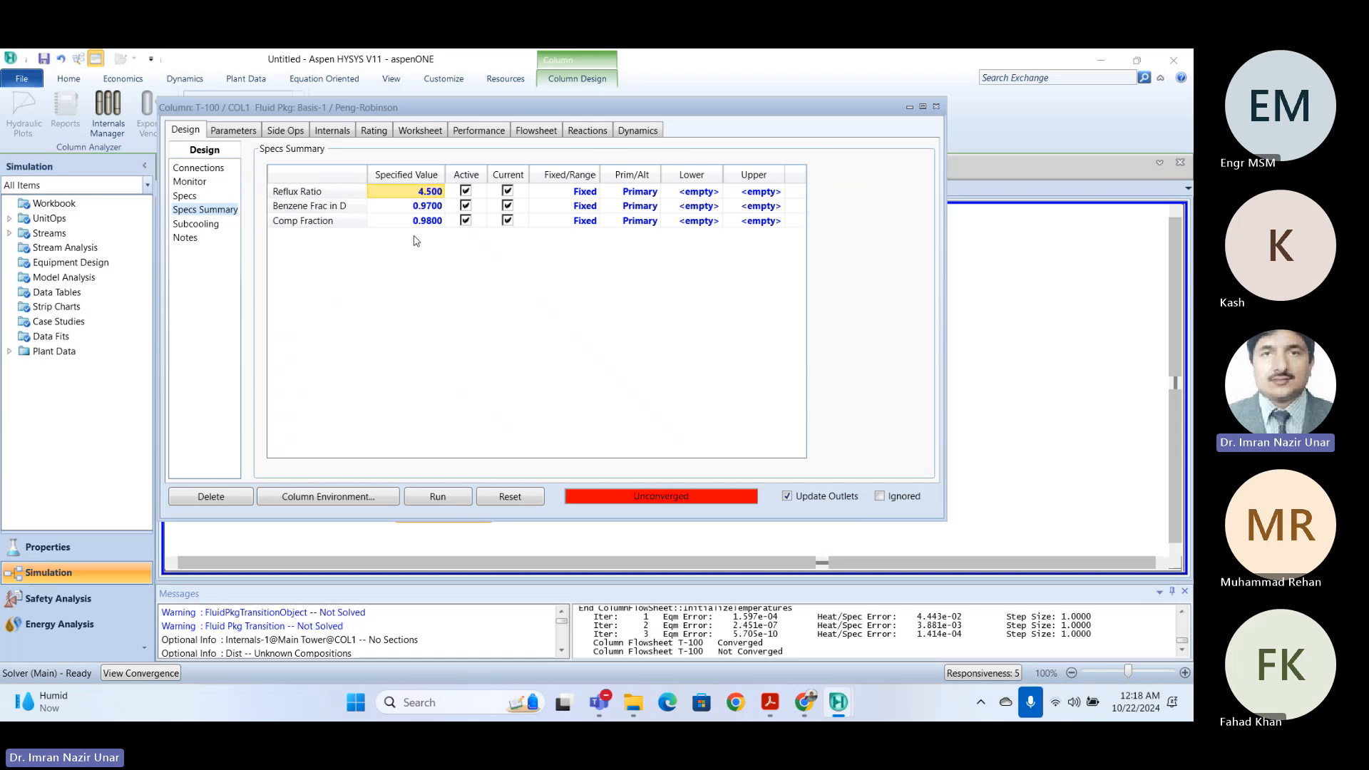
click(465, 221)
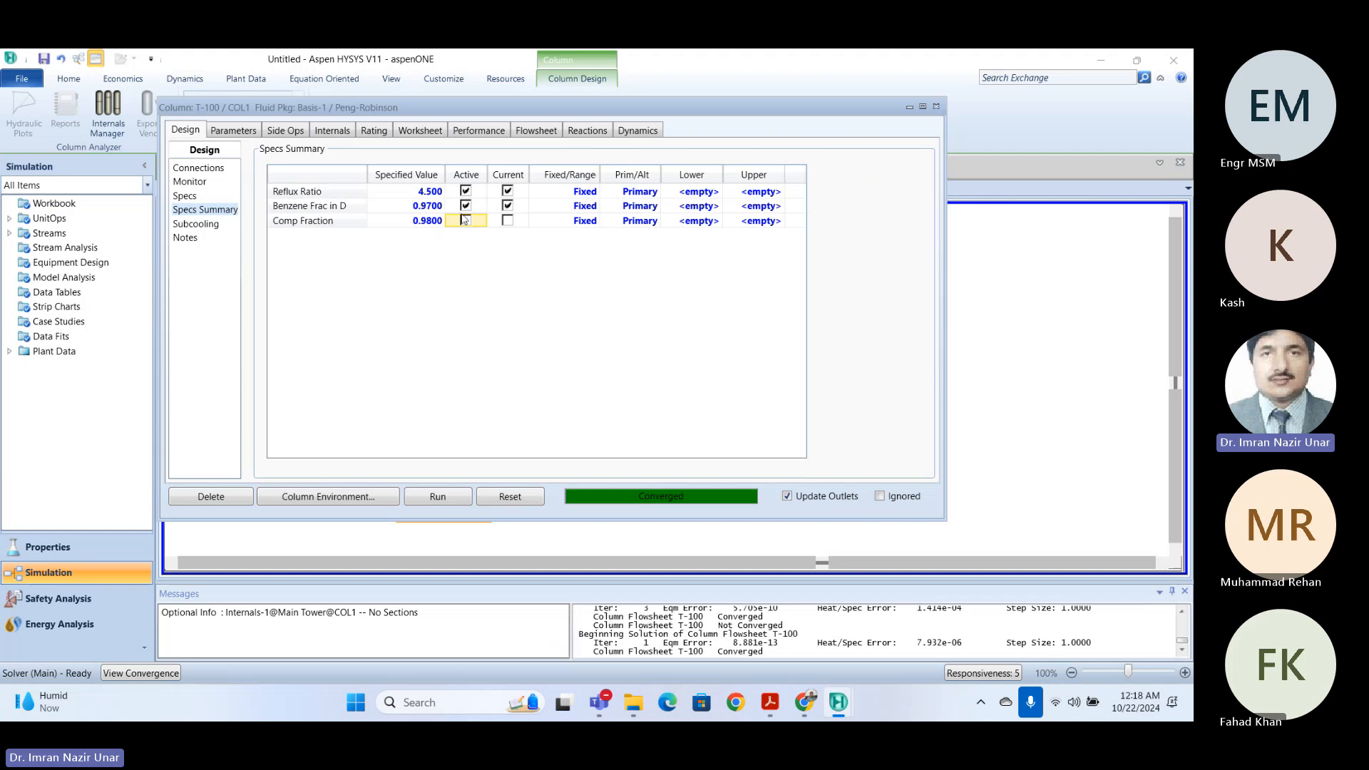
- Clear the Comp Fraction spec's specified value and re-enter it as 0.98
click(420, 221)
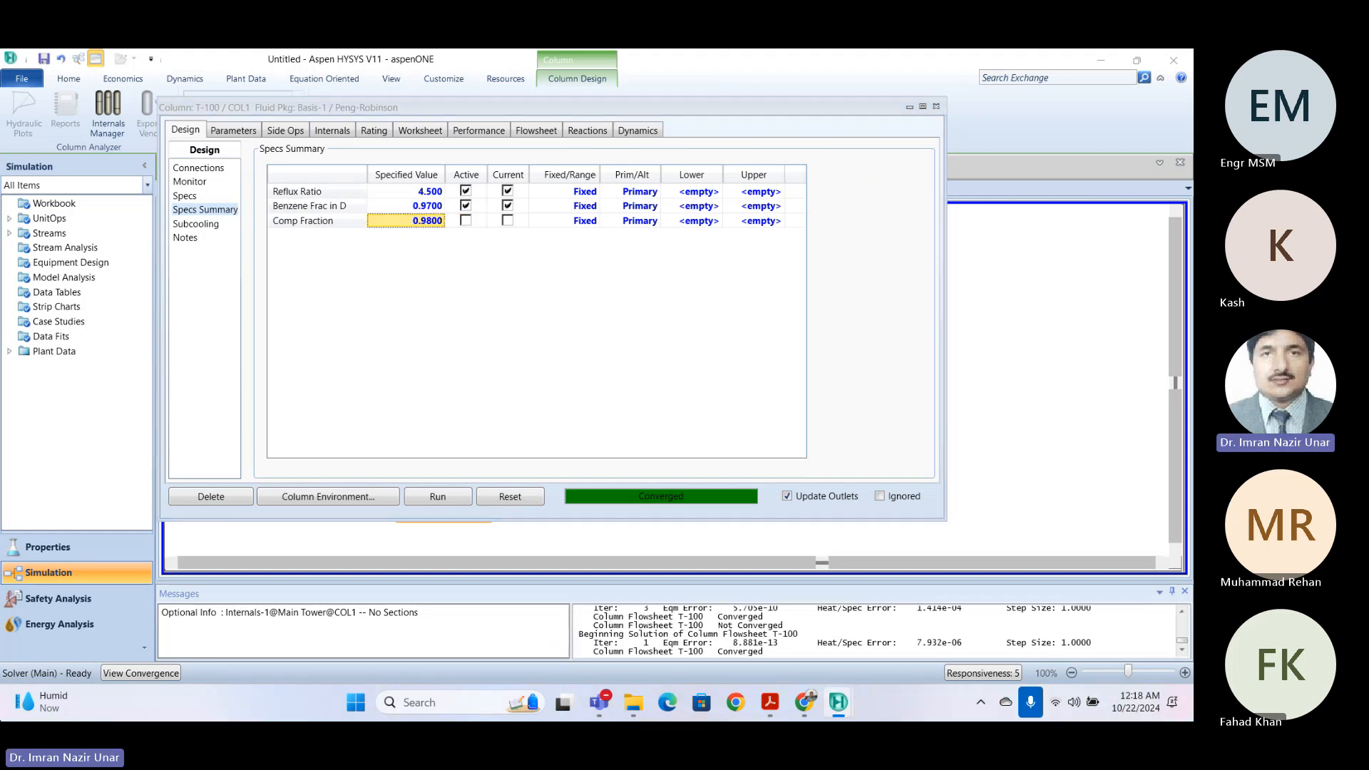
key(Delete)
click(342, 223)
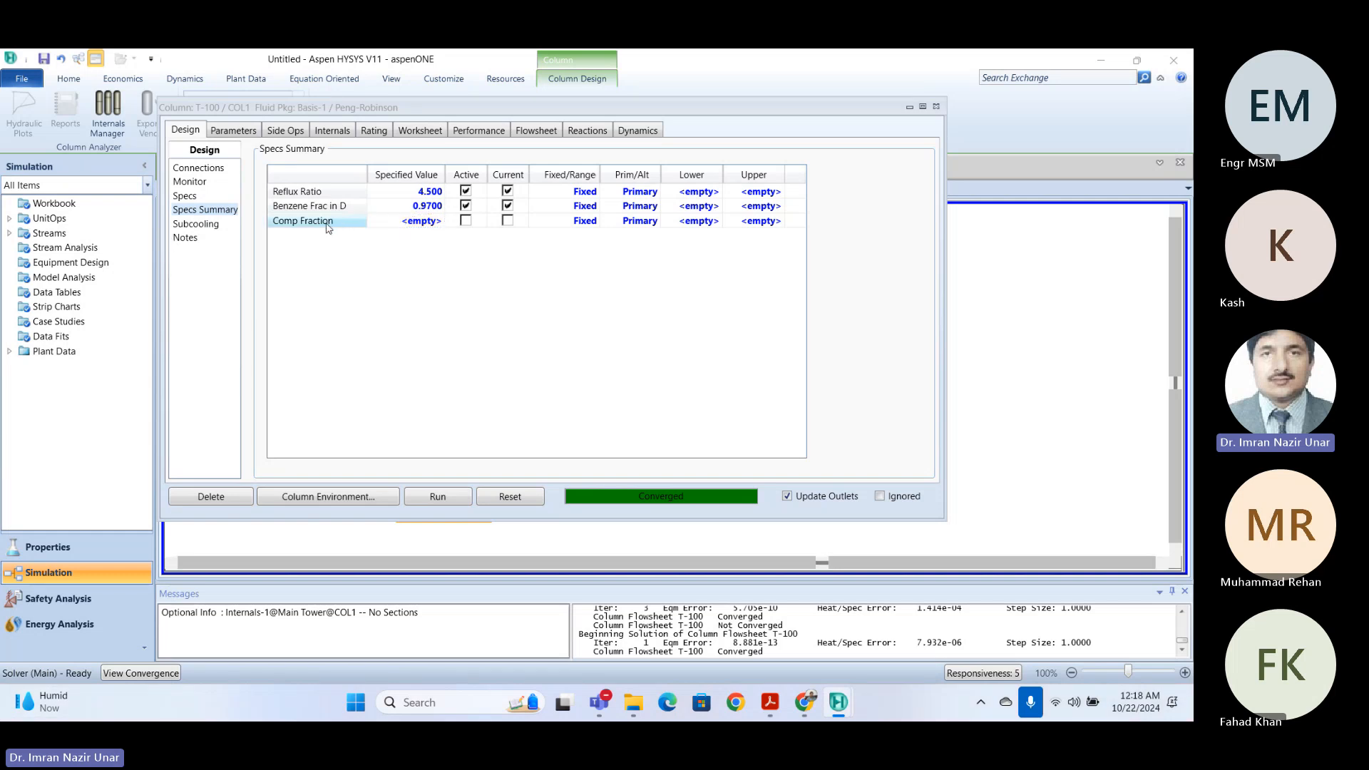
click(185, 197)
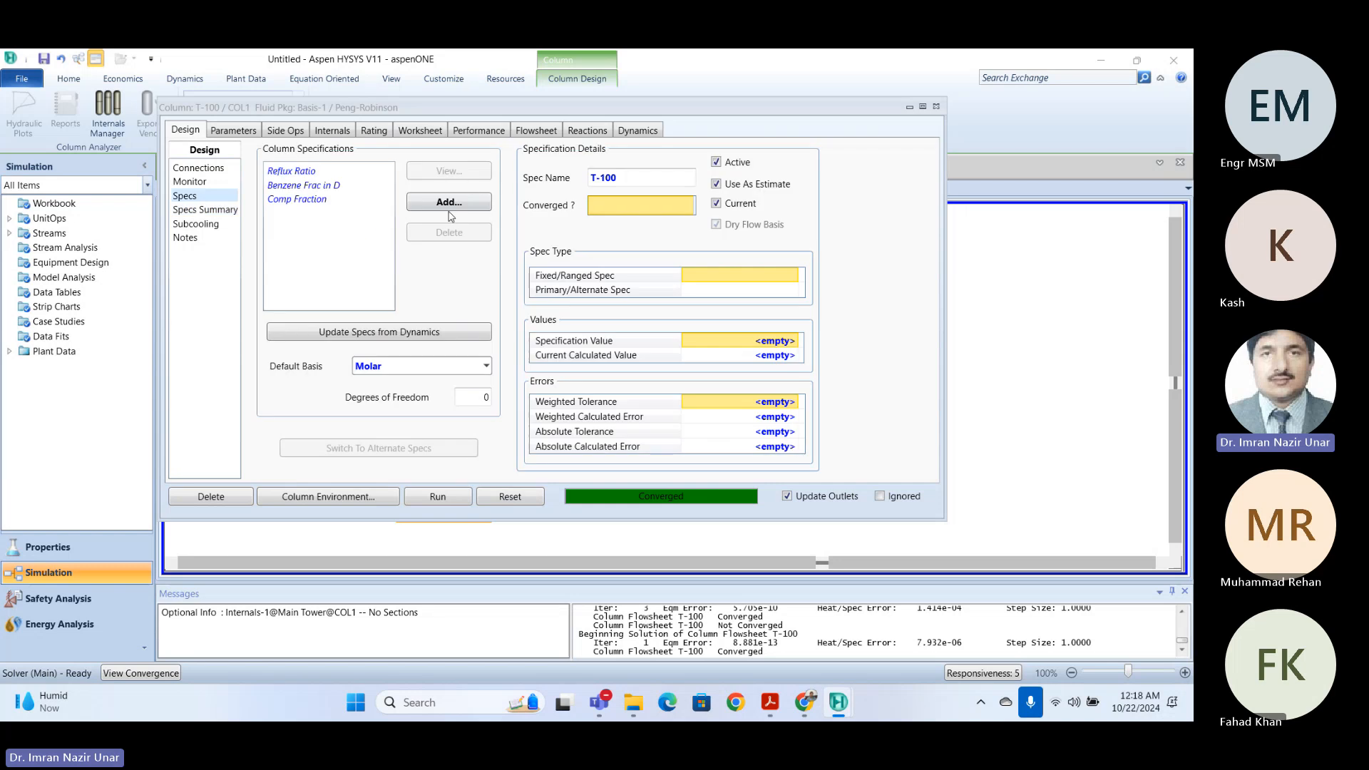
click(192, 211)
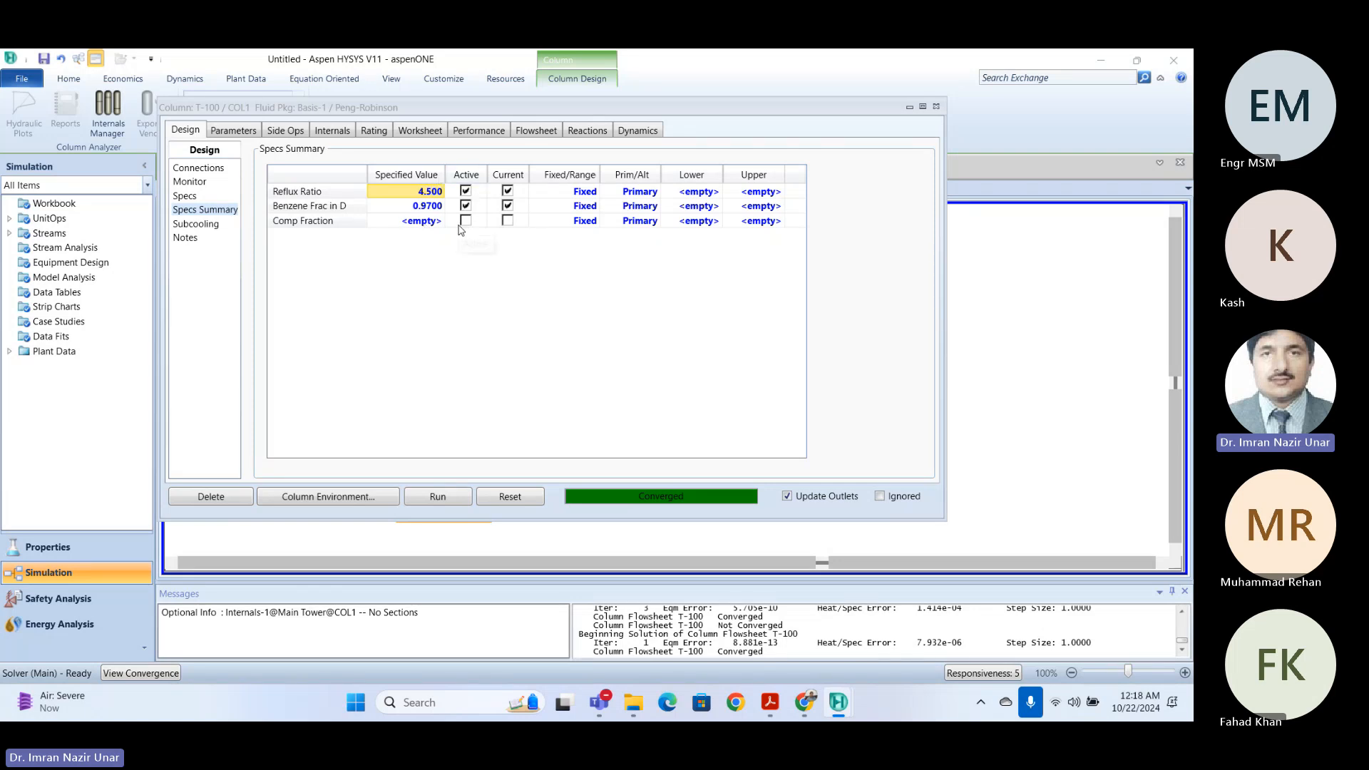
click(425, 221)
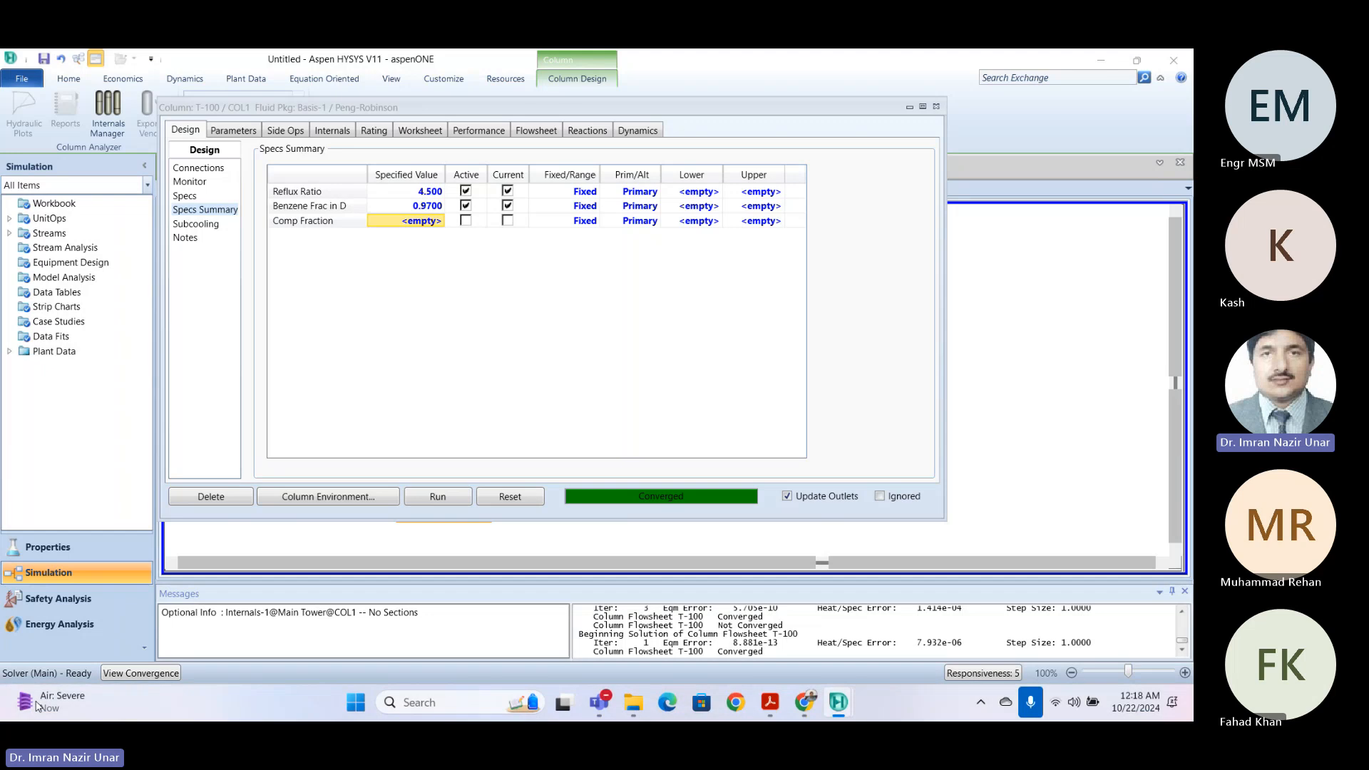
text(0.98)
key(Return)
- Check the column's degrees of freedom and examine the distillate and bottoms compositions in the performance summary
click(185, 196)
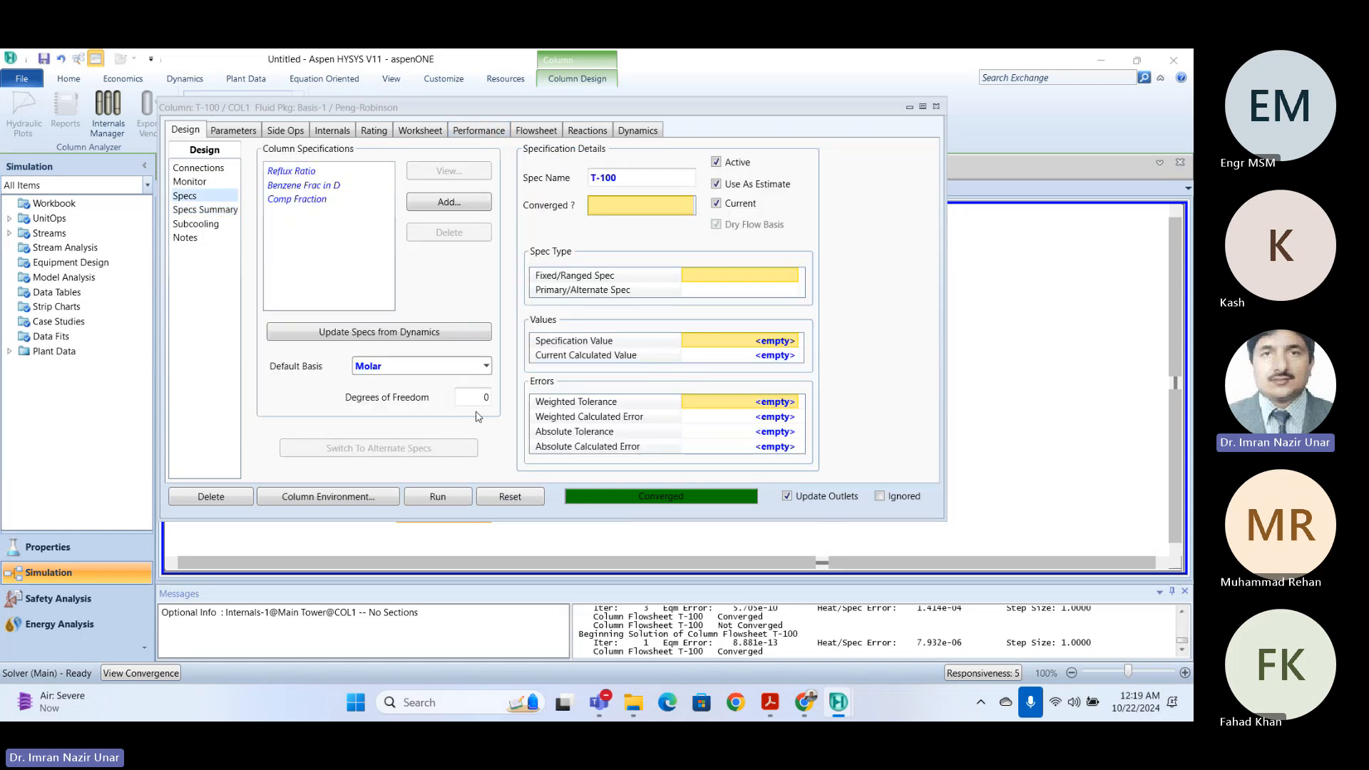
click(190, 210)
click(468, 132)
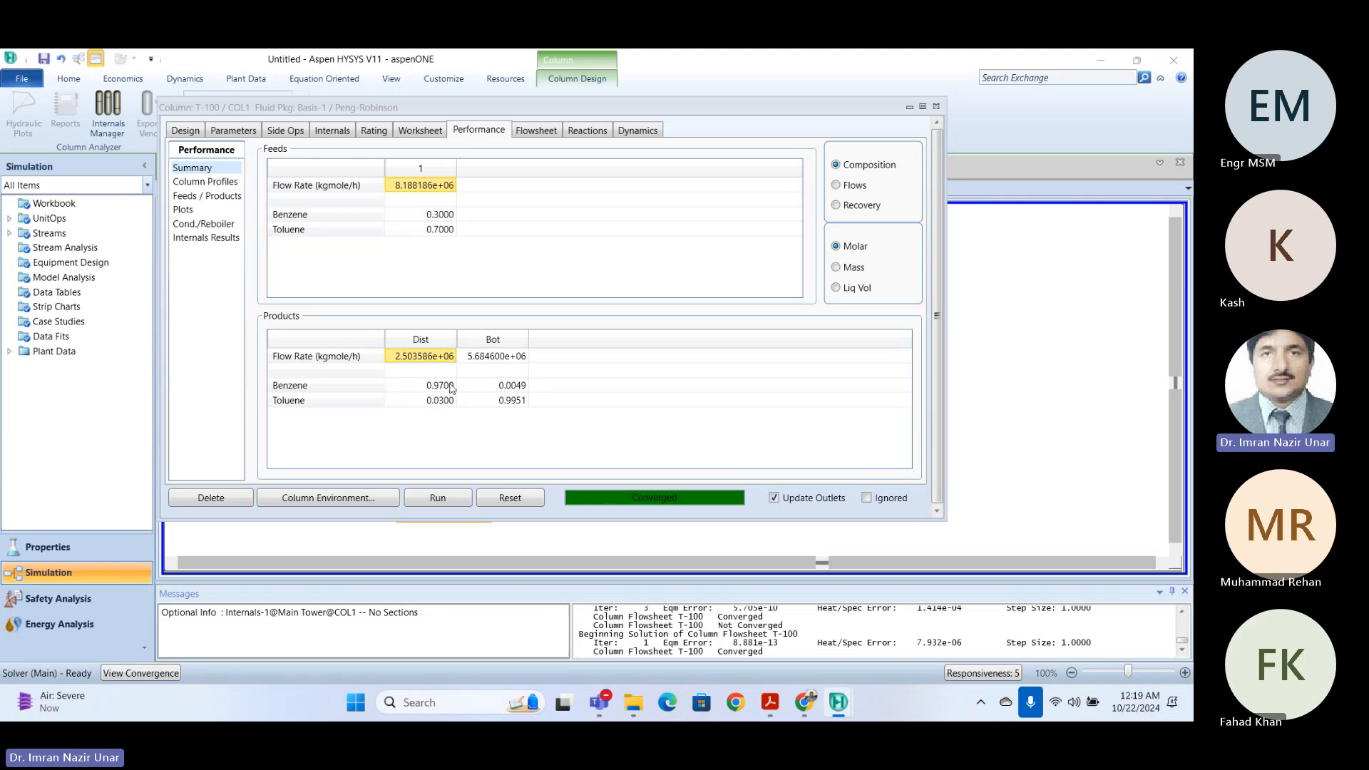
- Change the column's condenser type to Partial and name the overhead vapour outlet stream hh
click(188, 133)
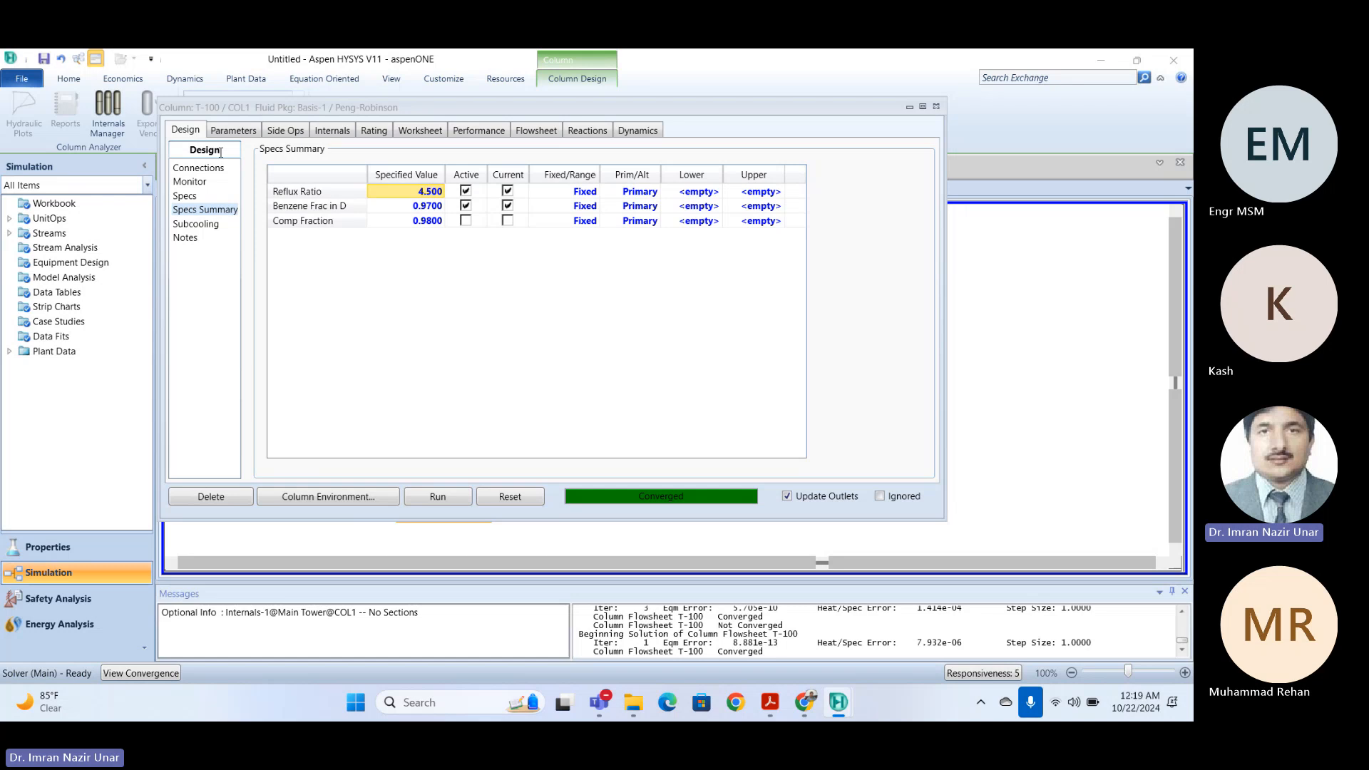
click(199, 168)
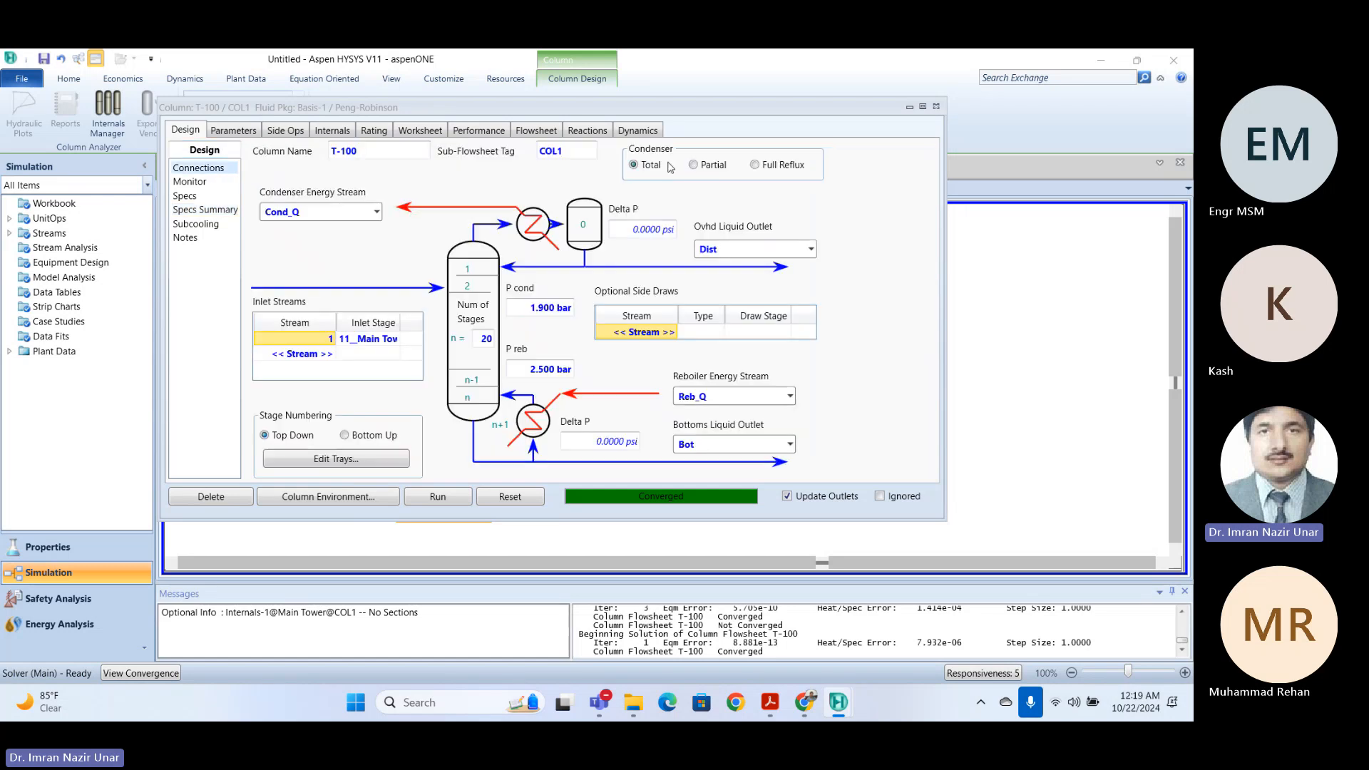
click(713, 165)
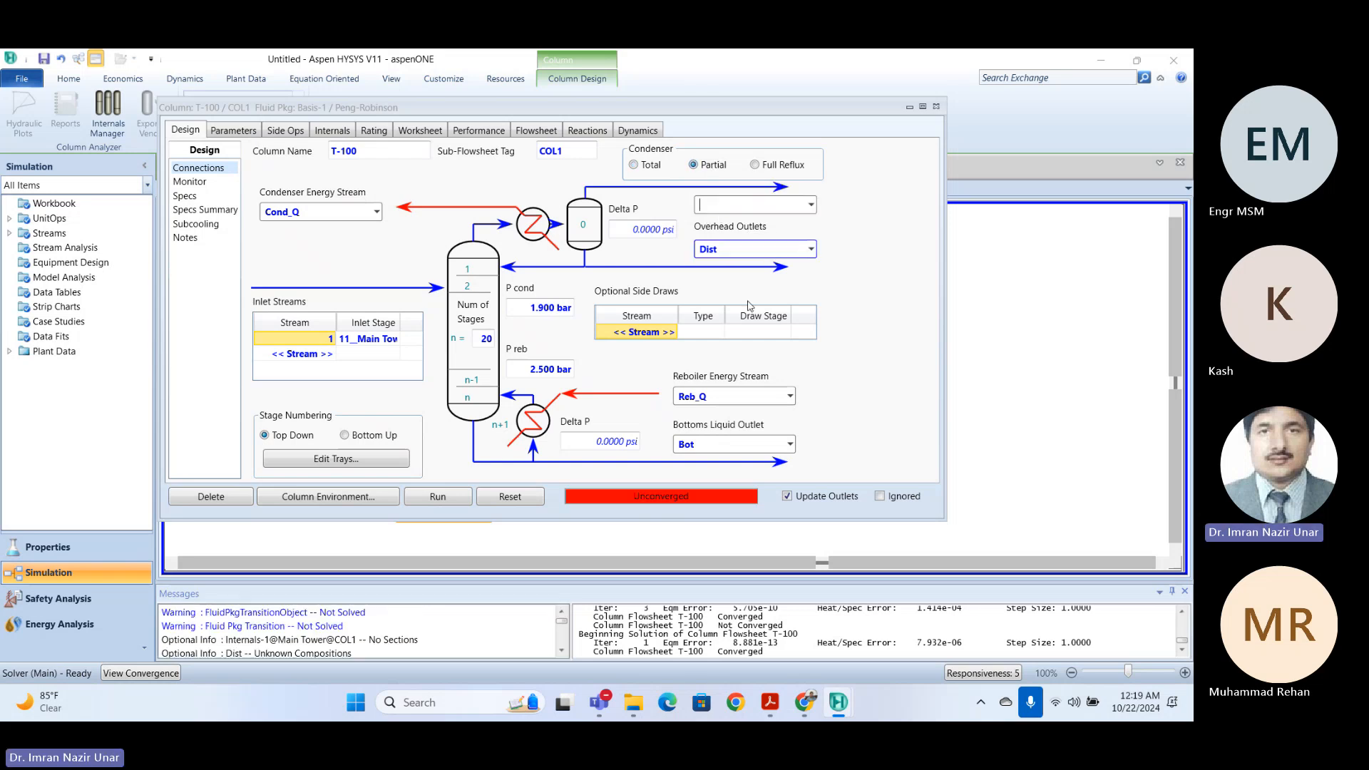
text(hh)
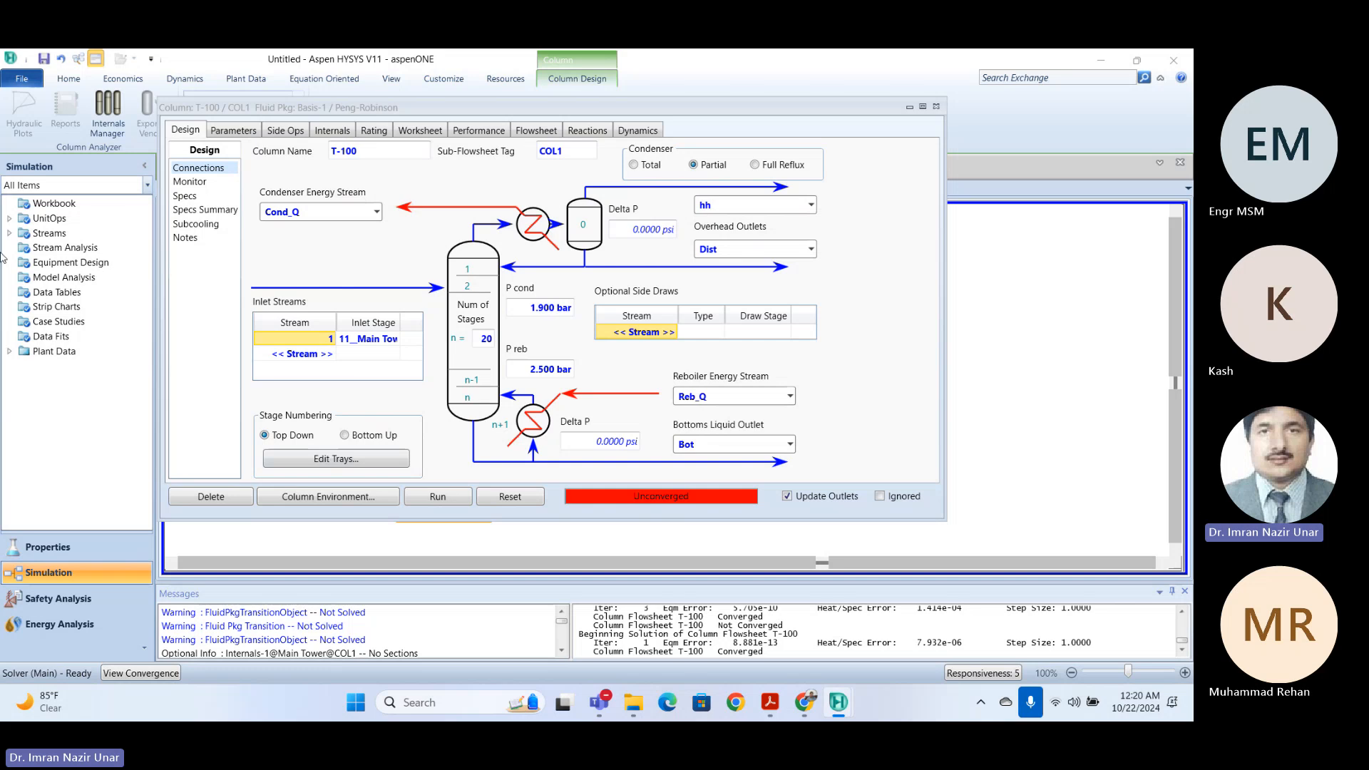
- Review the partial-condenser column's specification list, degrees of freedom and specs summary, examining the Vent Rate entry against the column connections
click(199, 197)
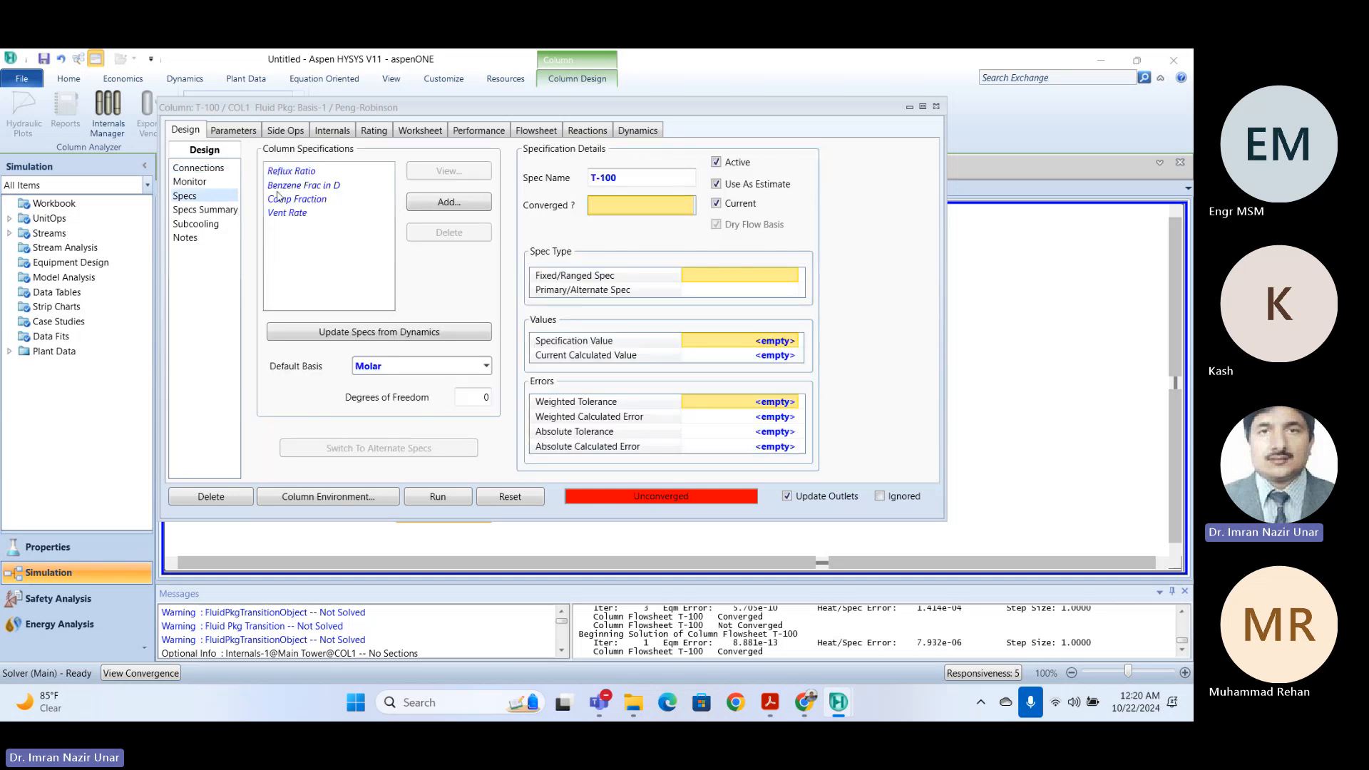
click(200, 209)
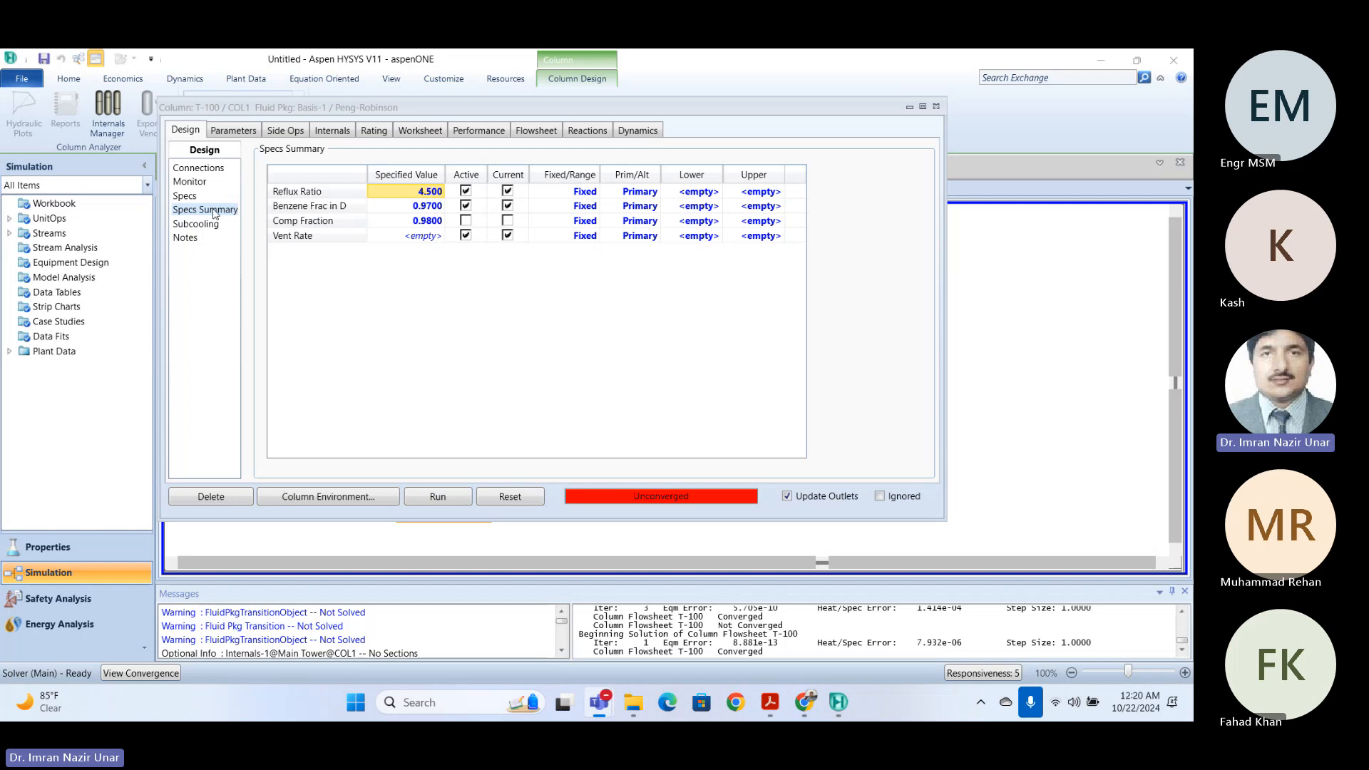
click(185, 196)
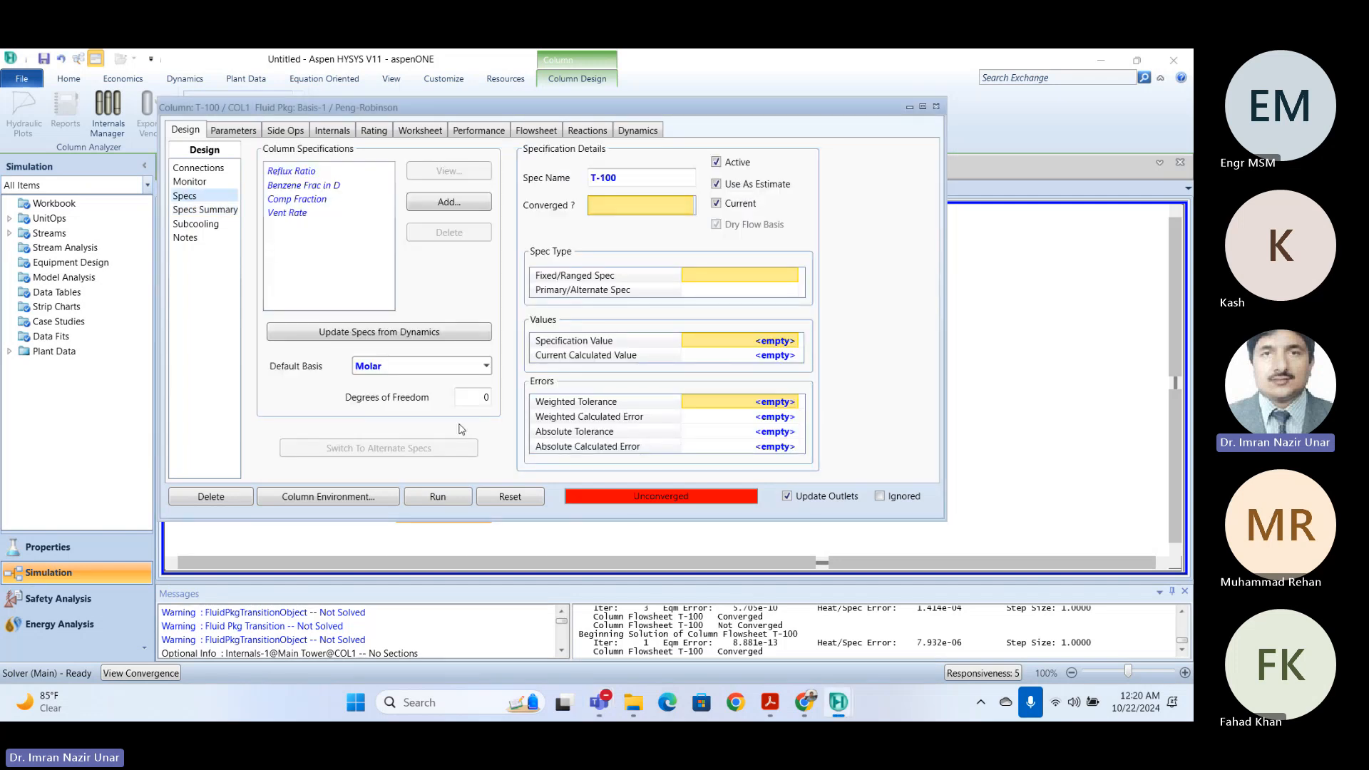
click(206, 210)
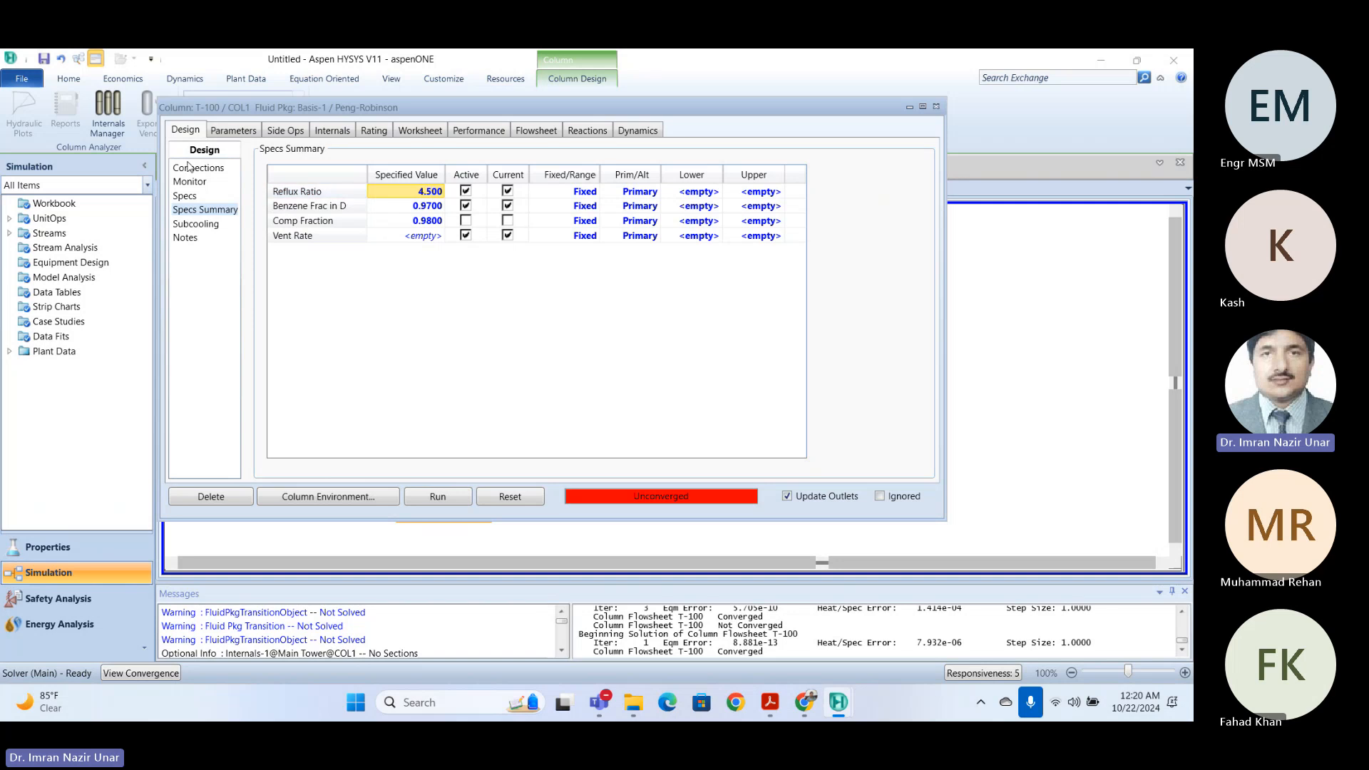
click(196, 170)
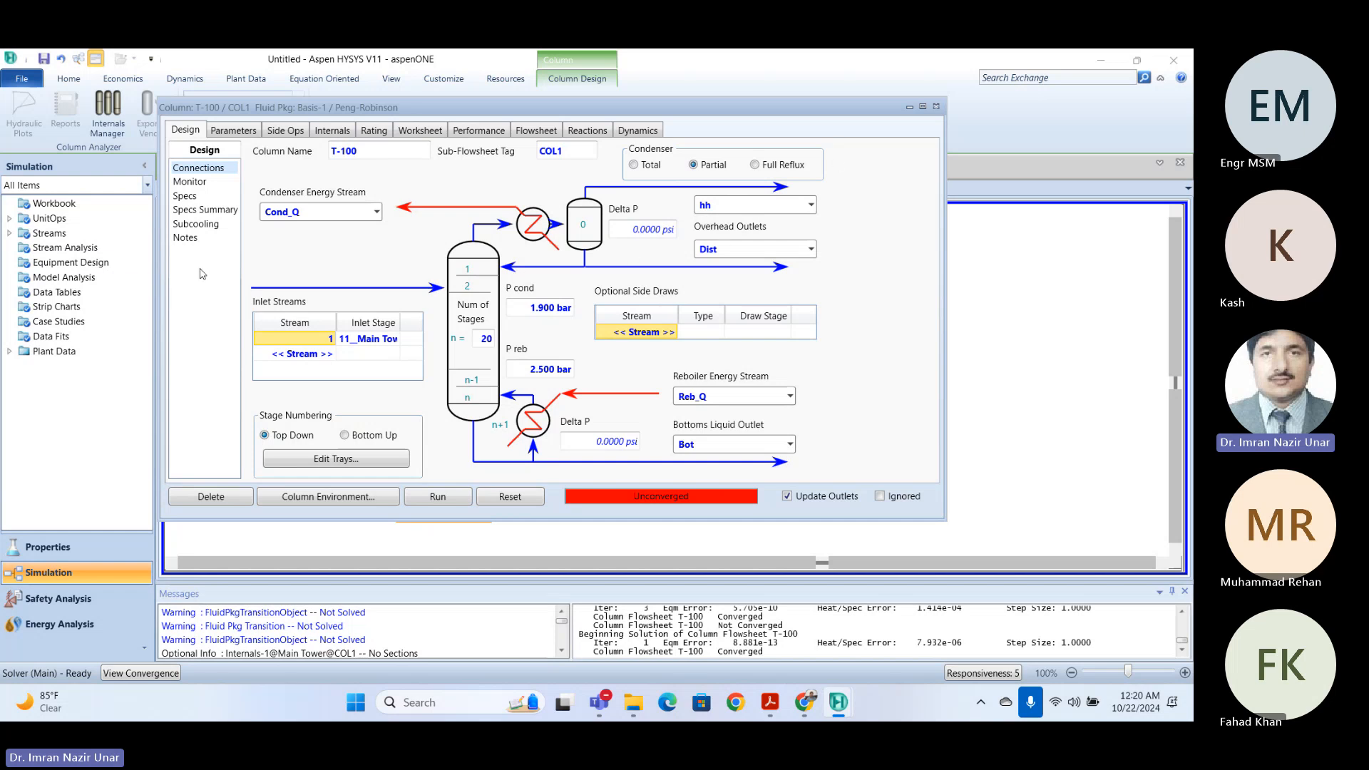
click(184, 195)
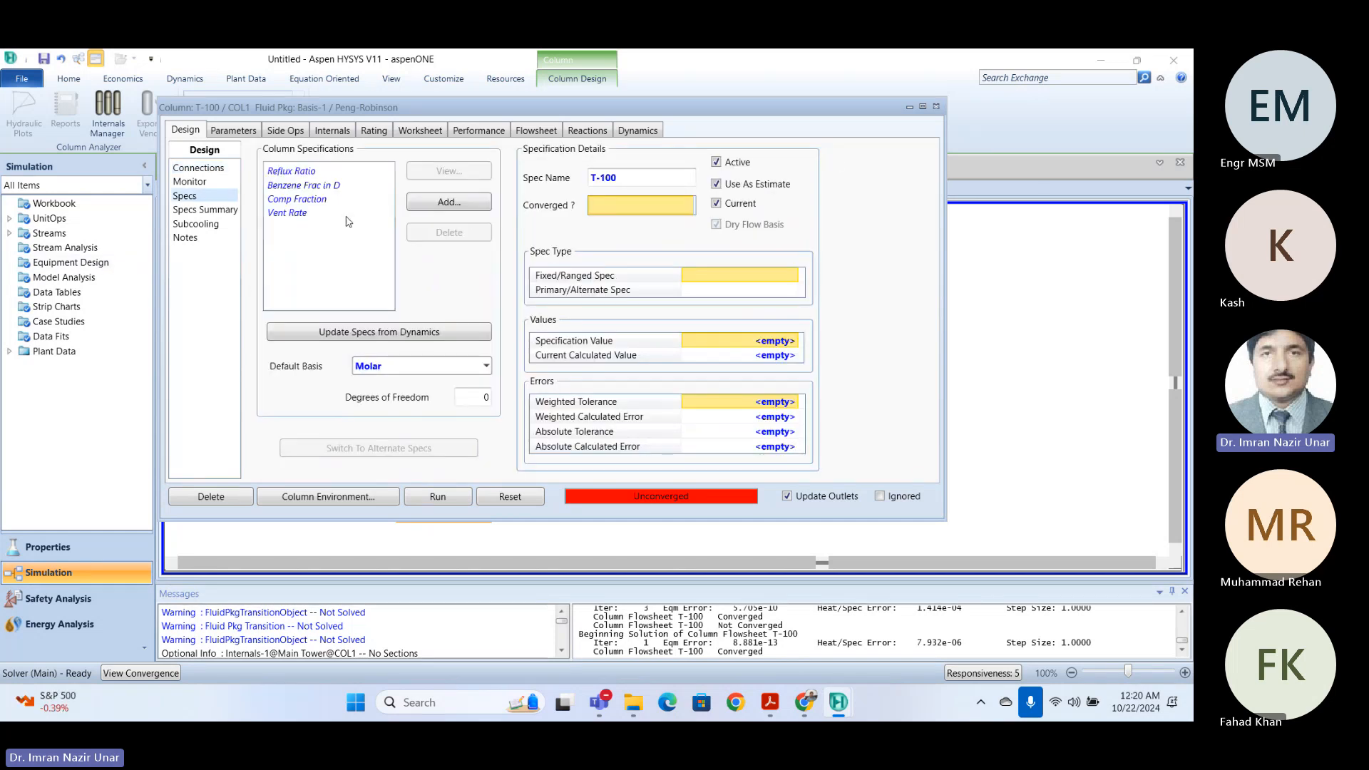
click(200, 210)
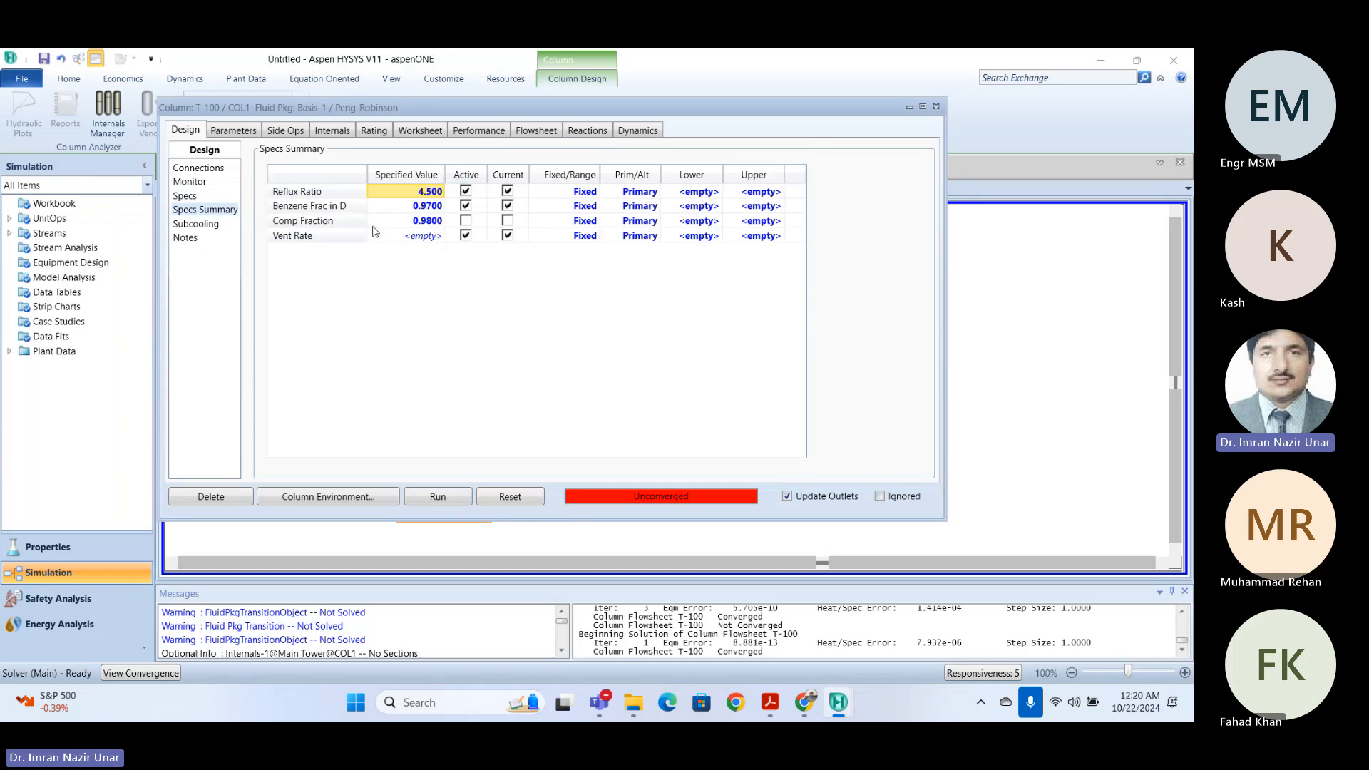
- Recheck the column's connections and degrees of freedom, deactivate the Vent Rate specification, and check the degrees of freedom again
click(197, 168)
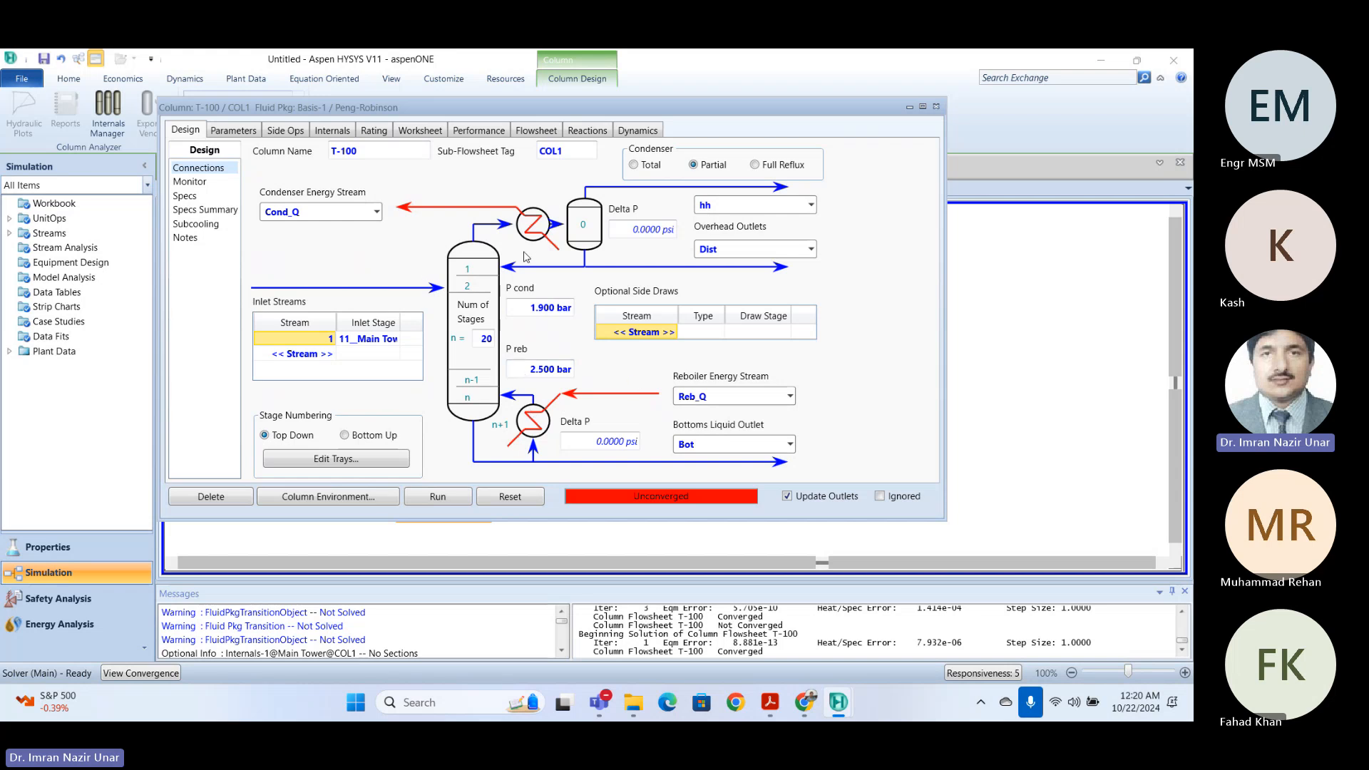
click(185, 196)
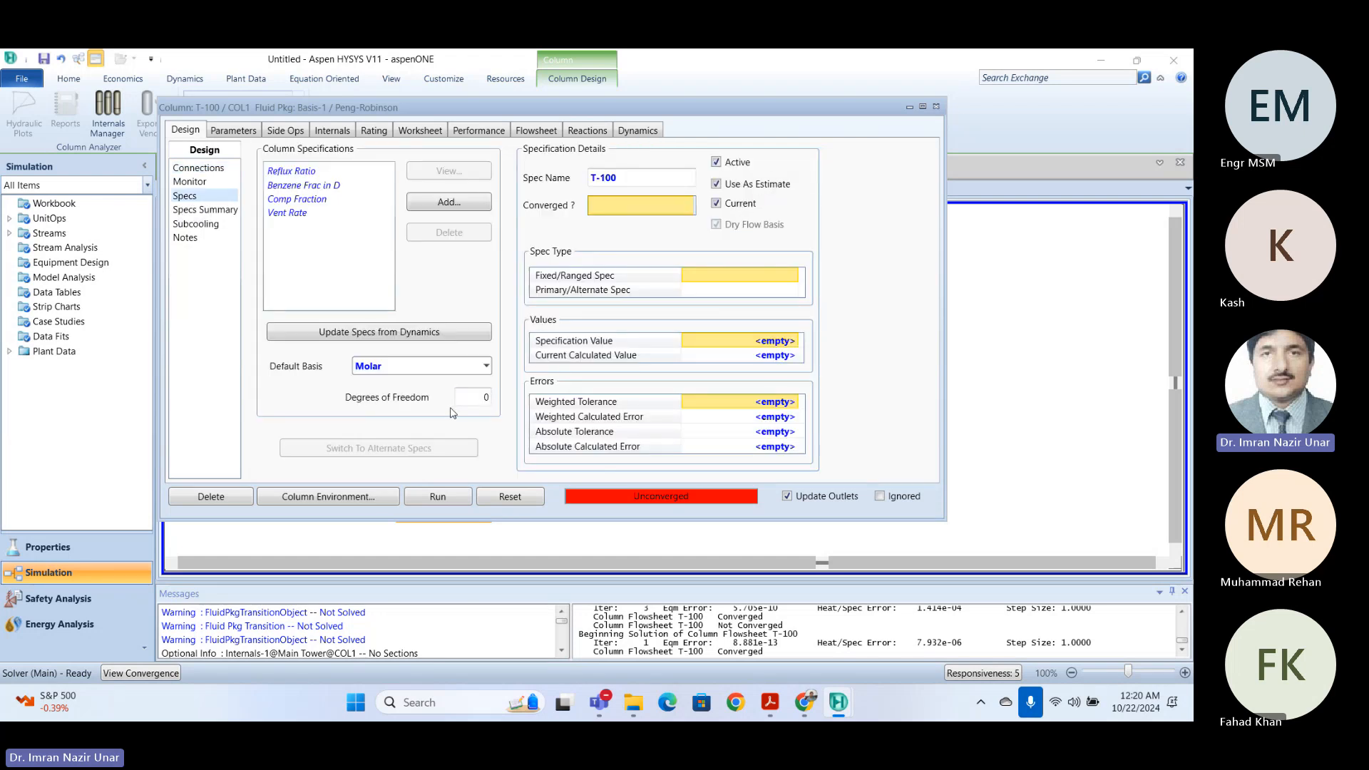
click(197, 214)
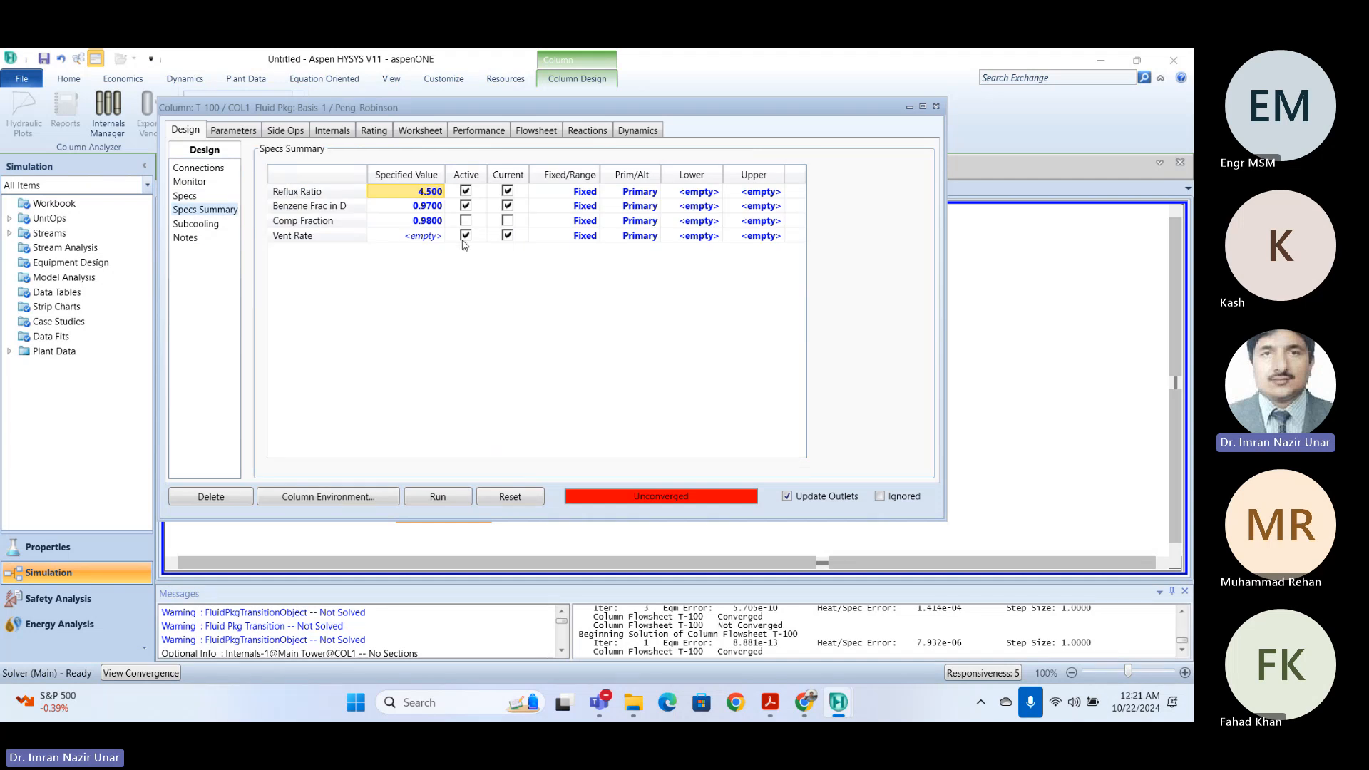
click(293, 239)
click(465, 237)
click(465, 237)
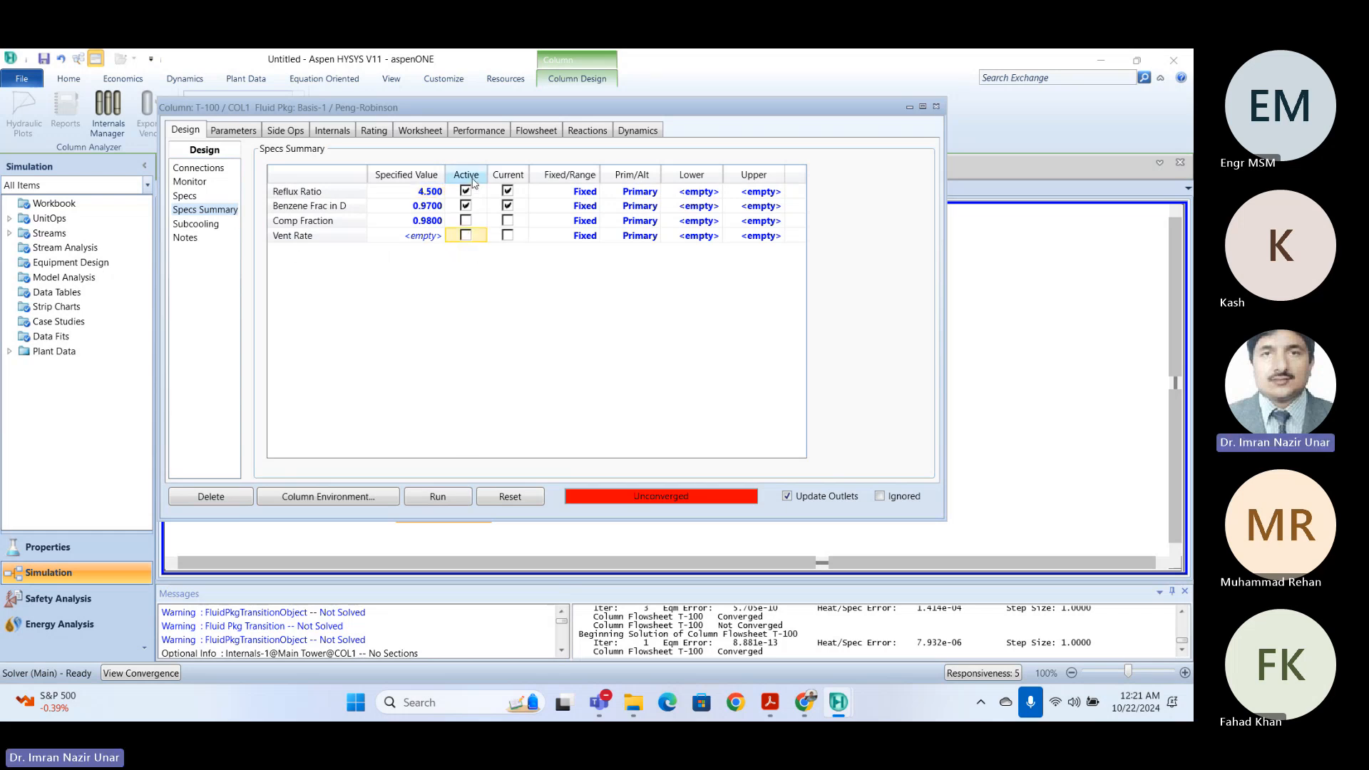
click(183, 197)
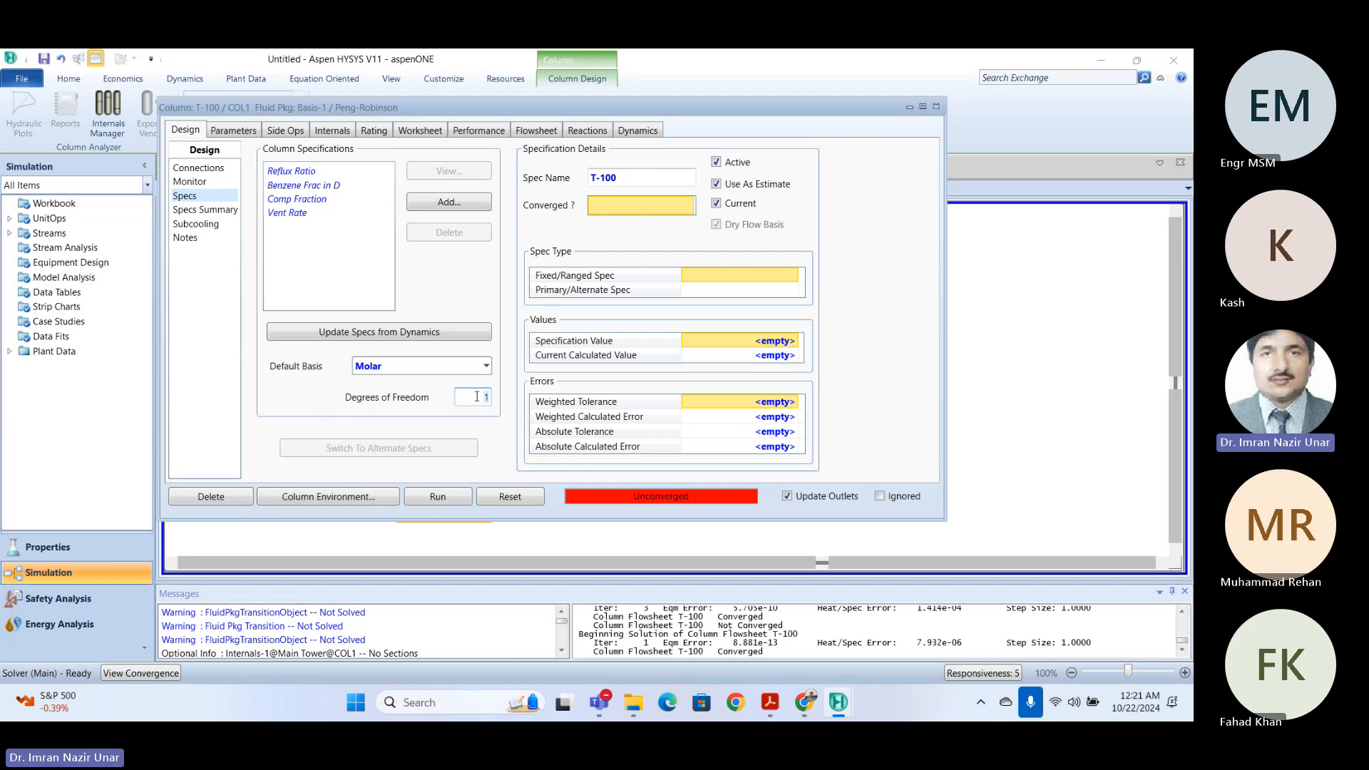
click(188, 210)
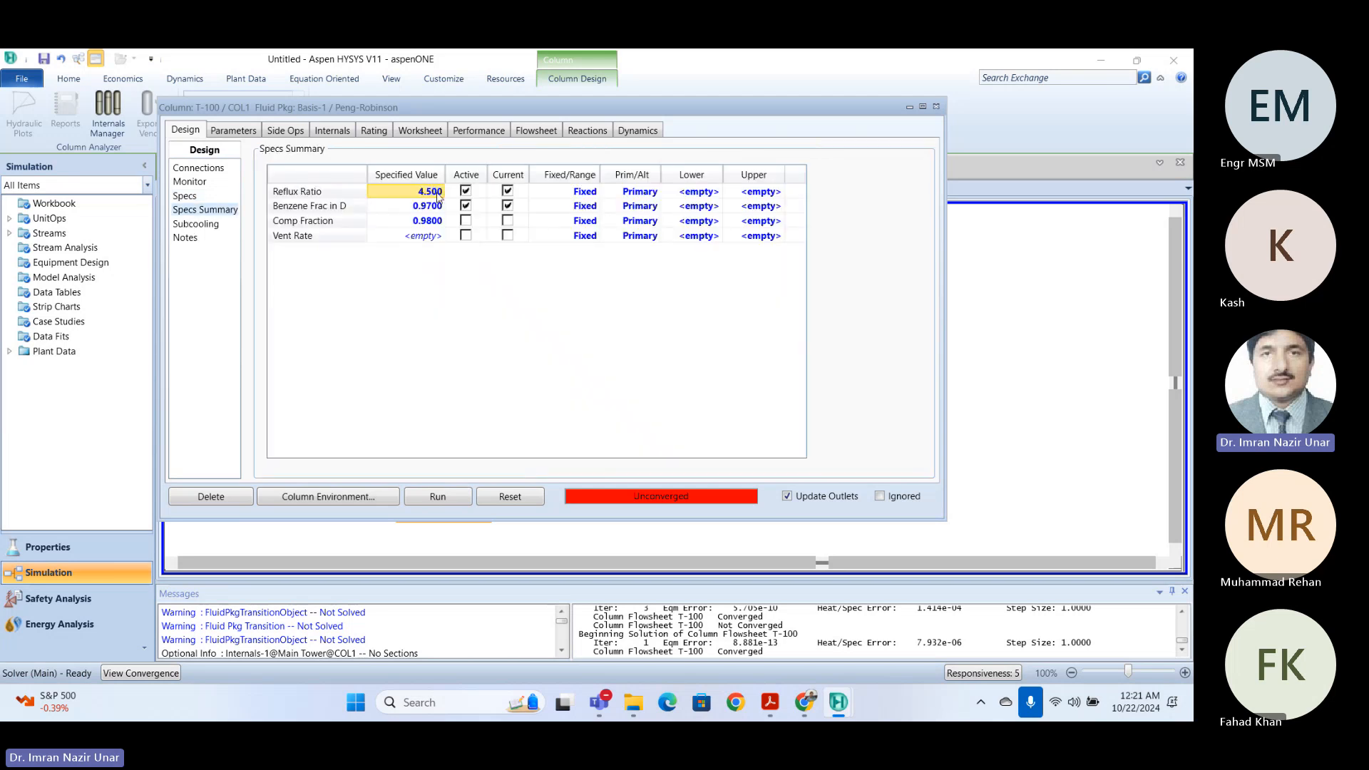
- Try solving column T-100 with the Comp Fraction specification also active, stop the solver and return to the specs summary
click(466, 221)
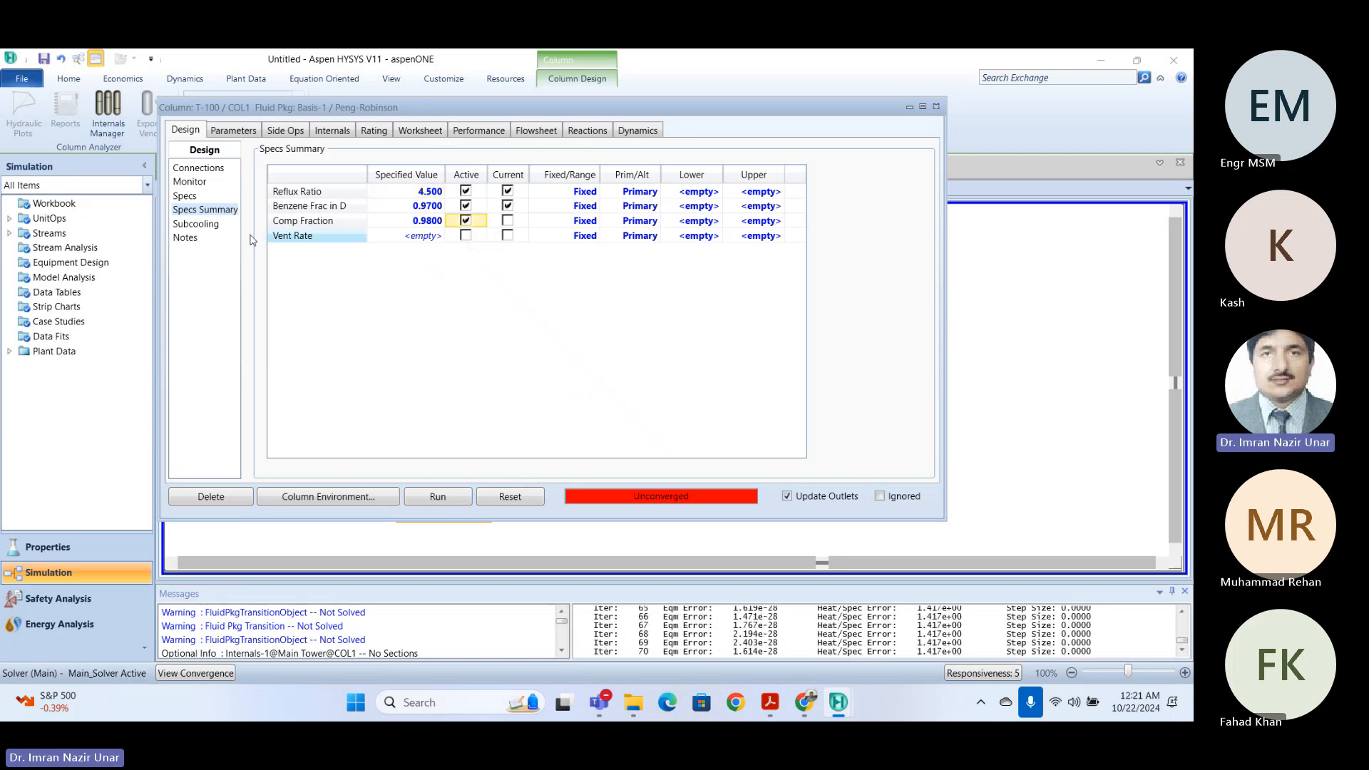
click(184, 196)
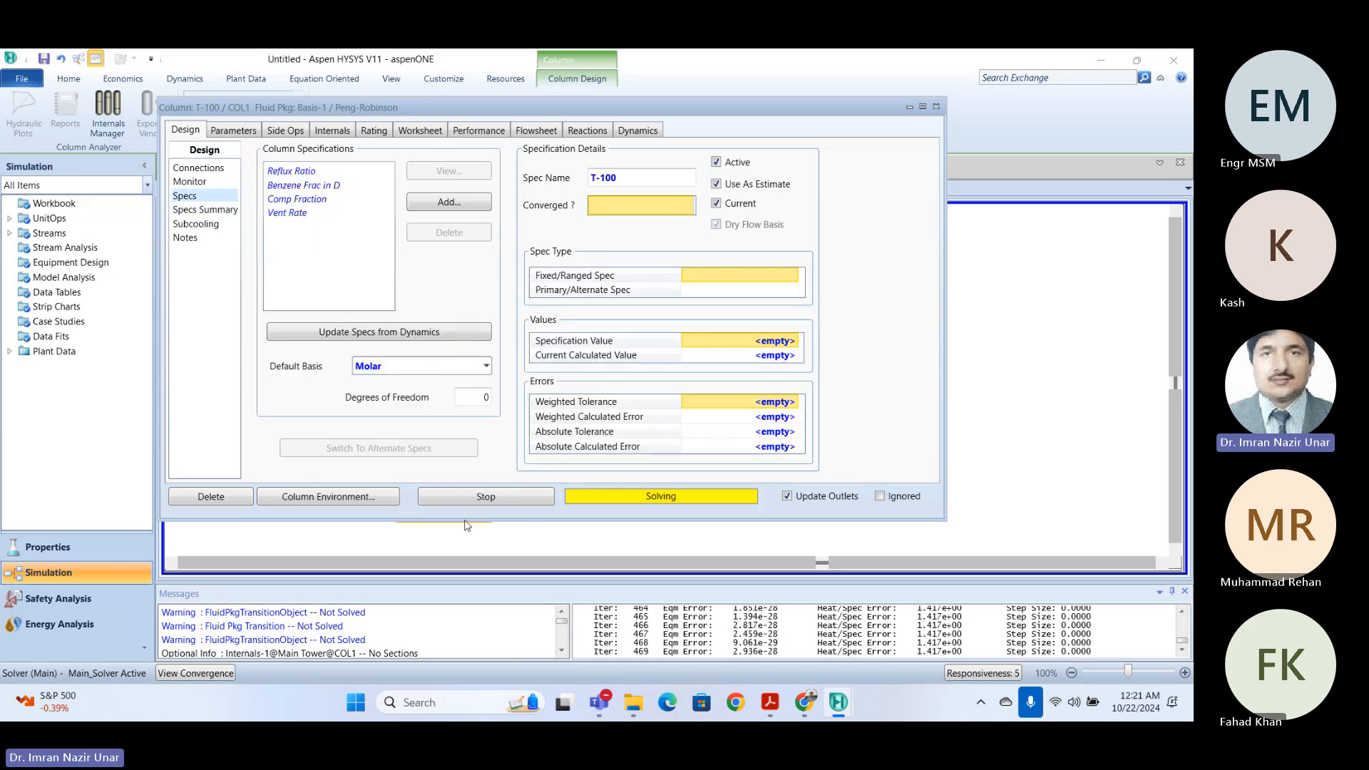
click(184, 170)
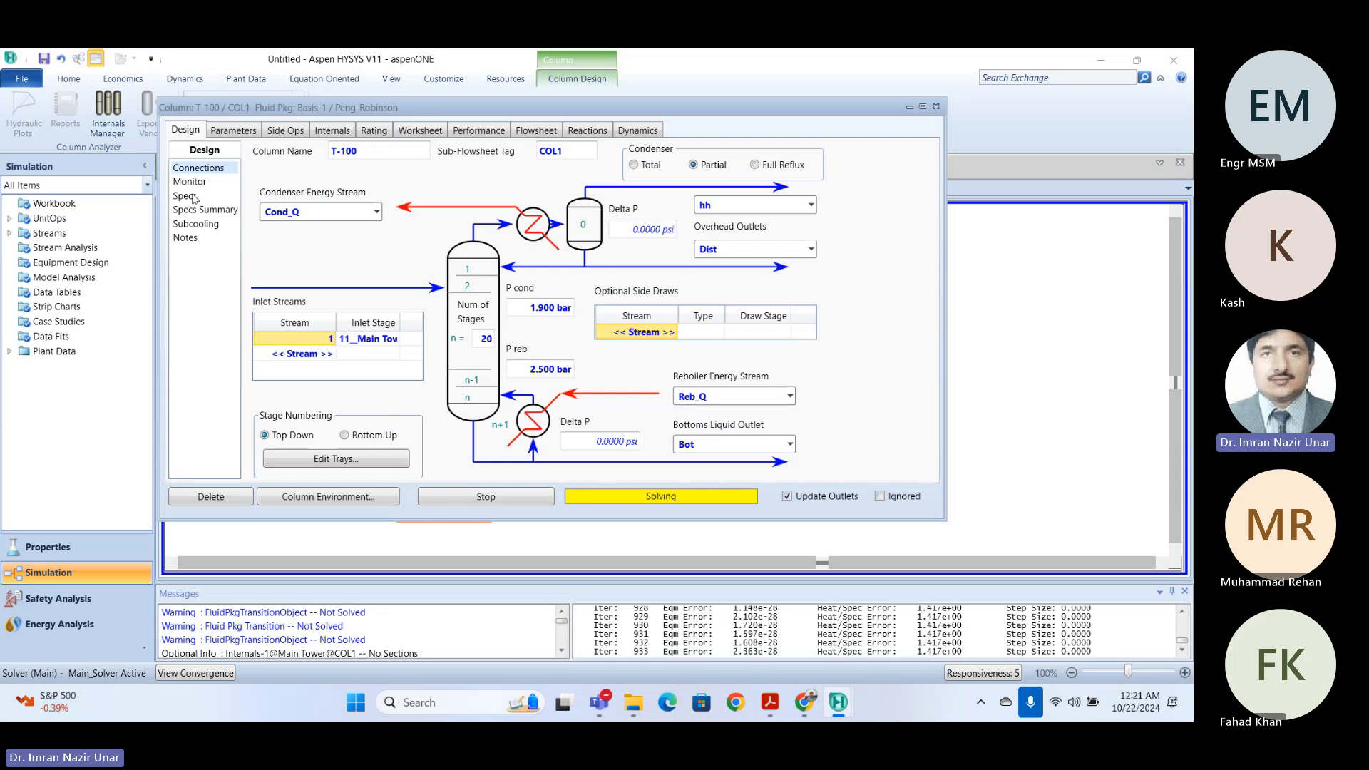
click(187, 196)
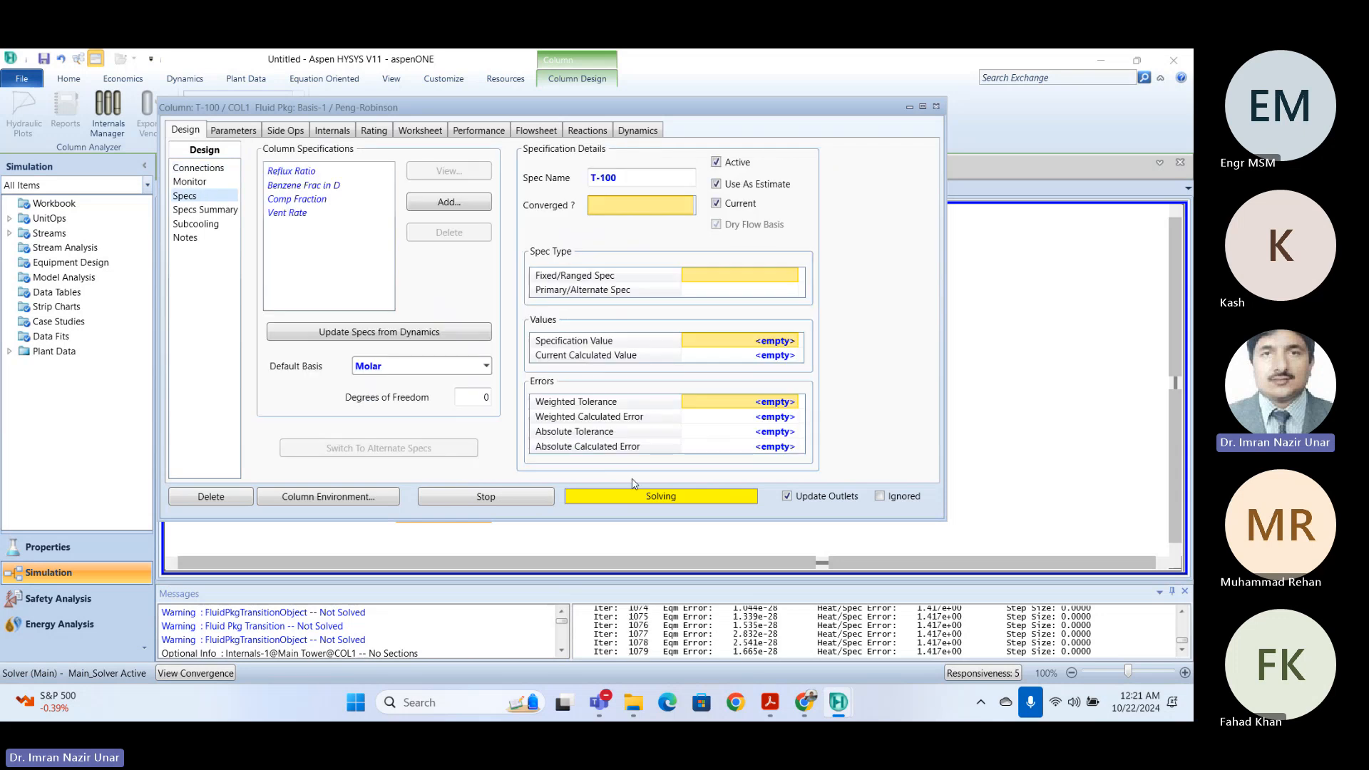
click(498, 505)
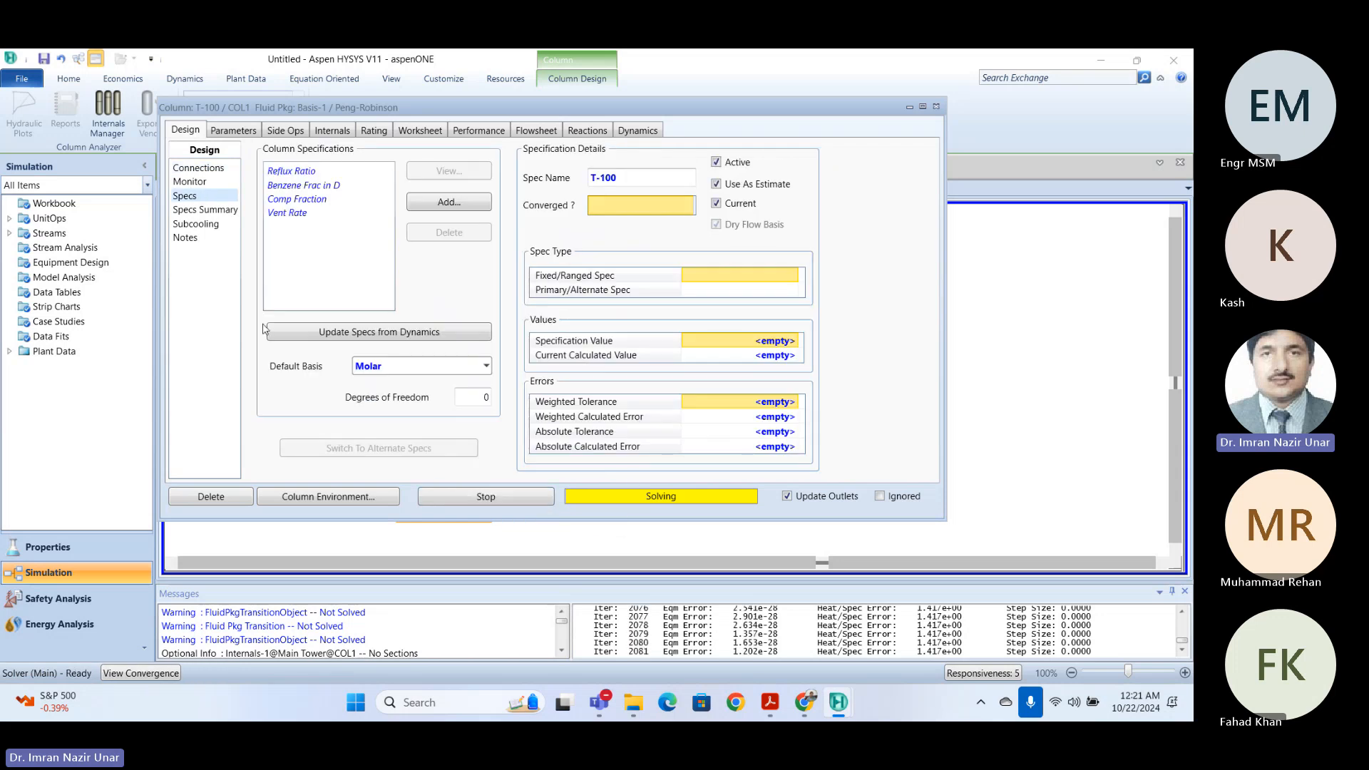
click(203, 210)
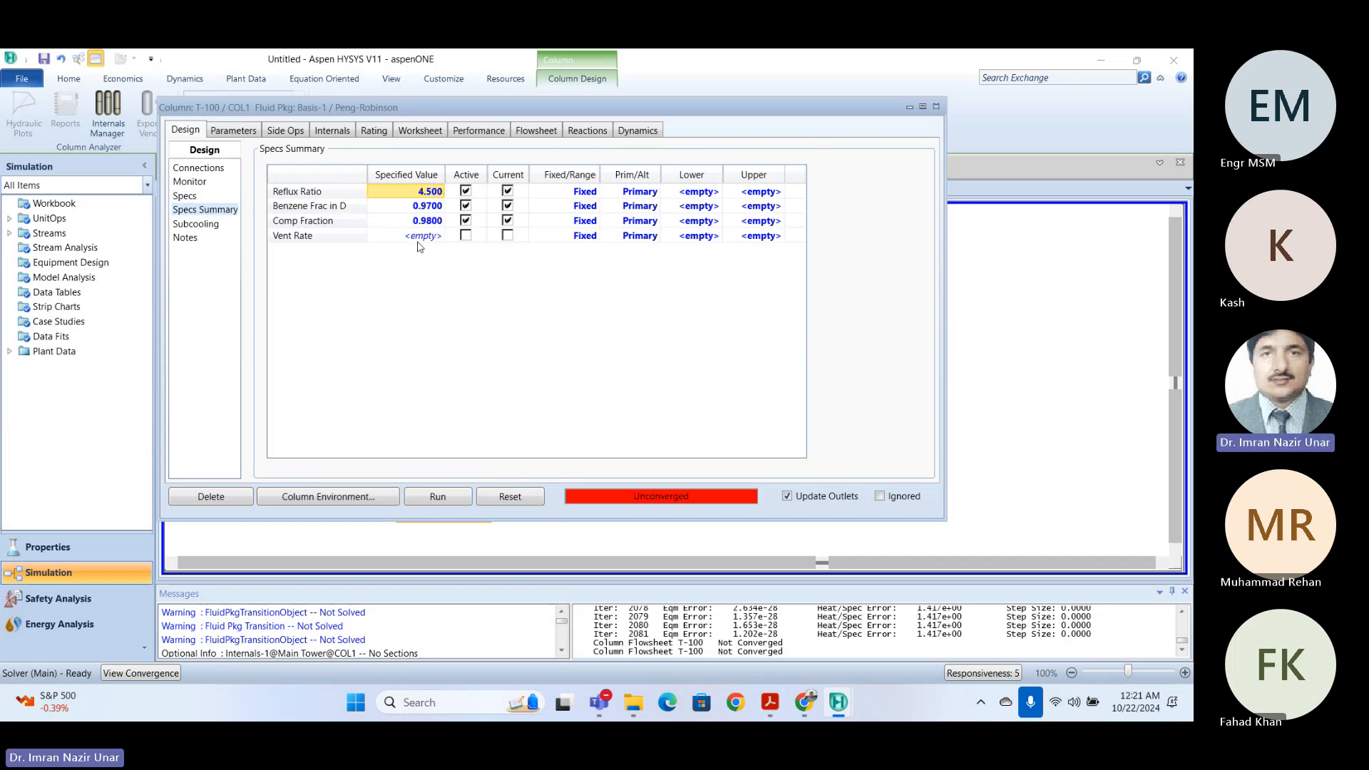
- Check the column connections, deactivate the Comp Fraction specification and activate the Vent Rate specification instead
click(176, 169)
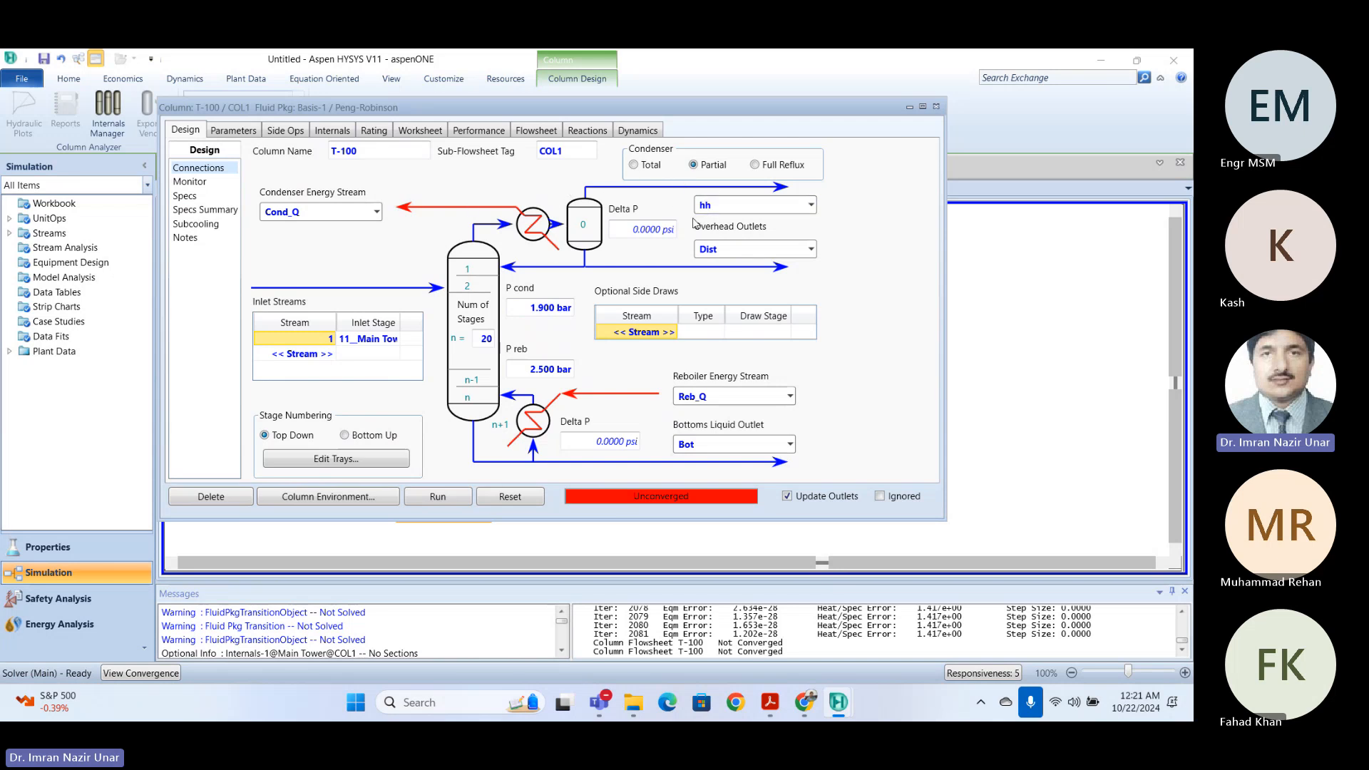
click(185, 212)
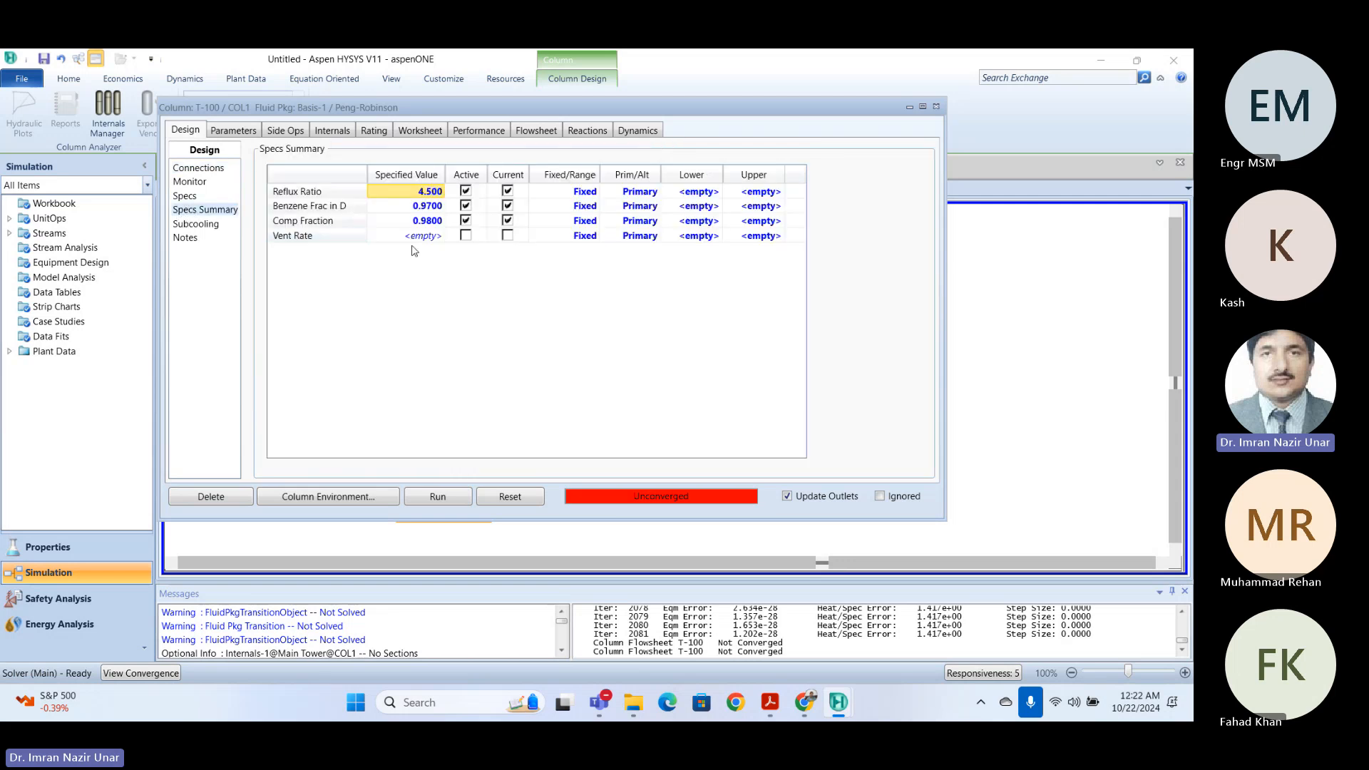
click(468, 218)
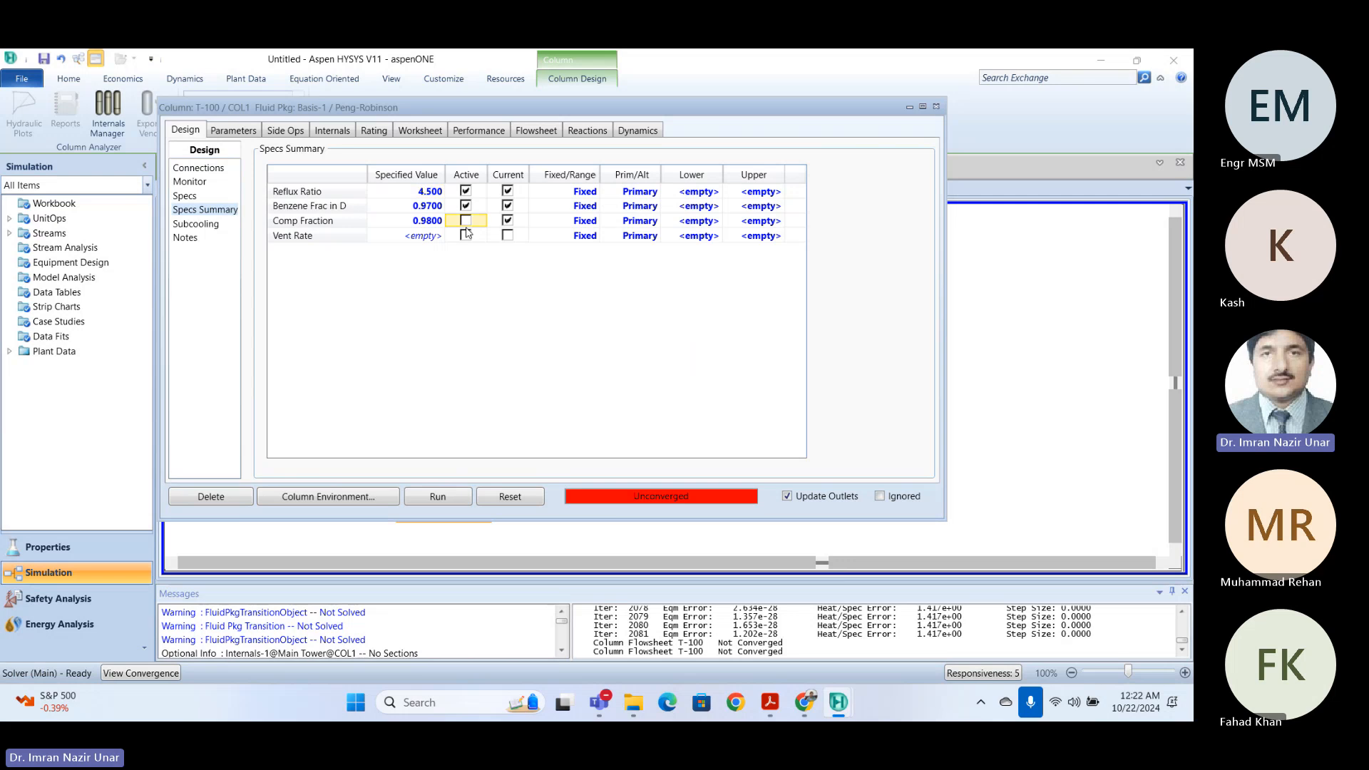
click(466, 237)
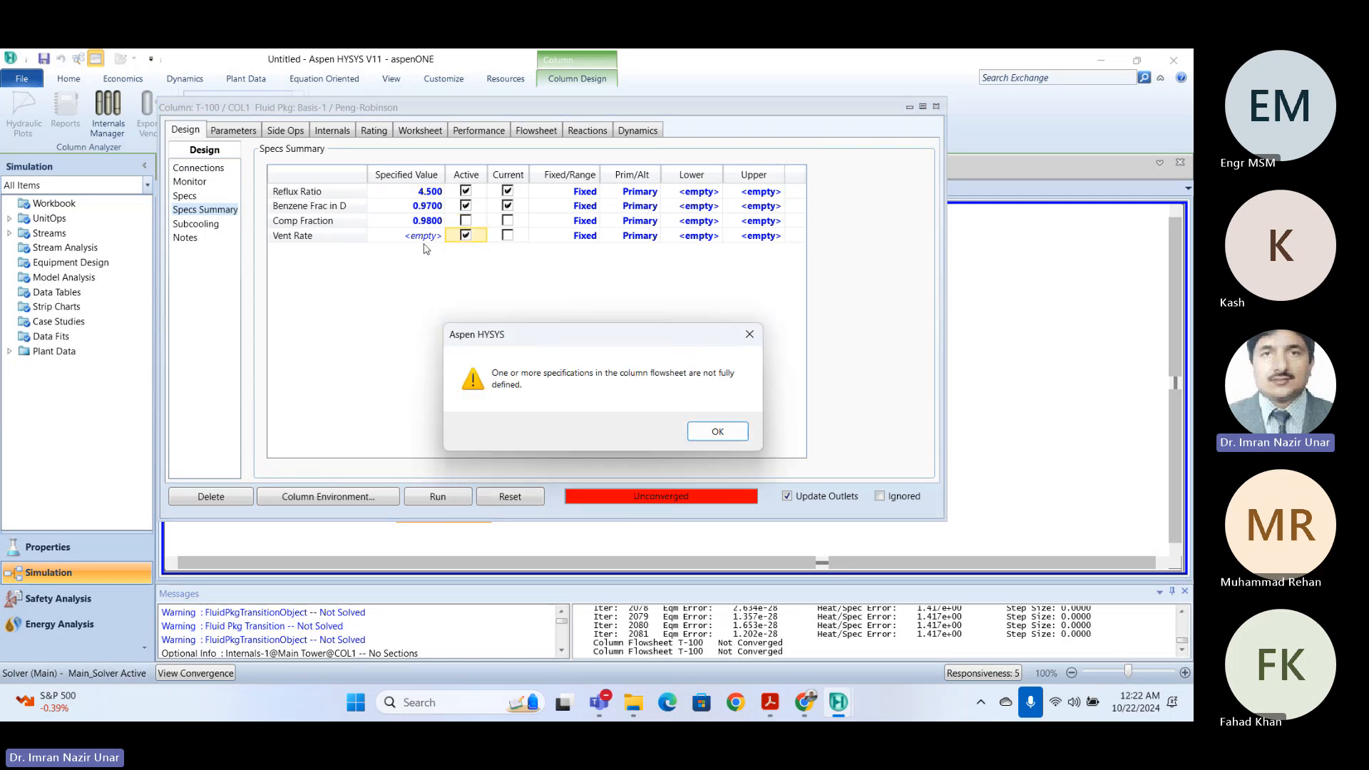
click(717, 433)
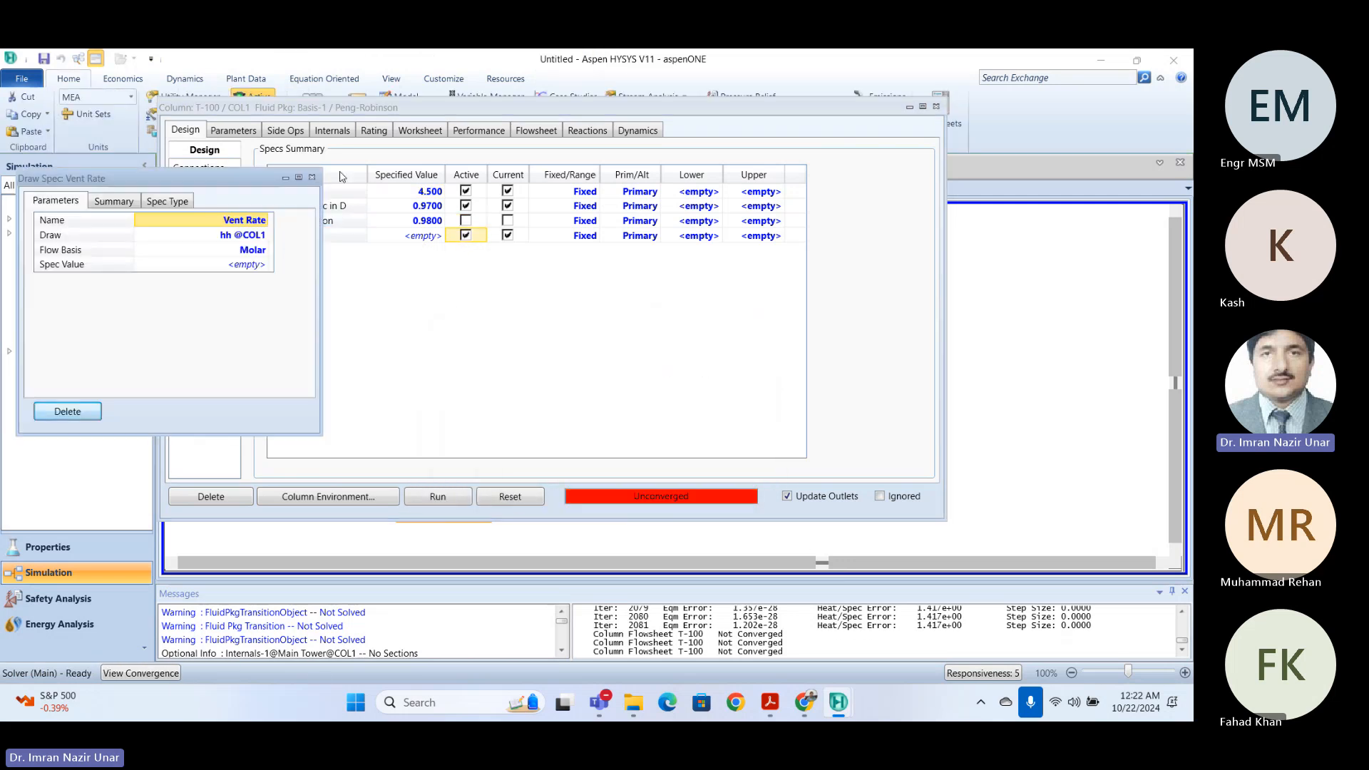
- Close the Vent Rate draw specification window and set the Vent Rate specified value to 12
click(311, 177)
click(403, 238)
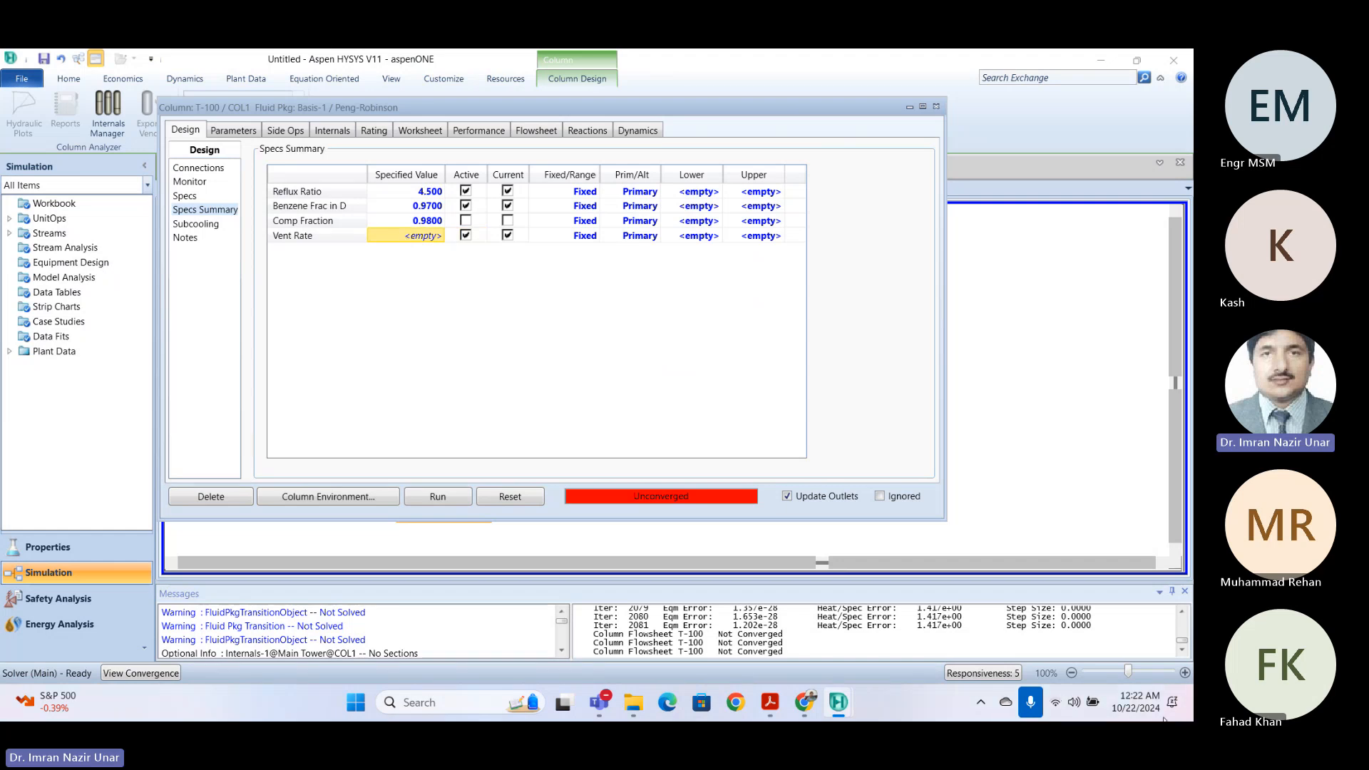
text(12)
key(Return)
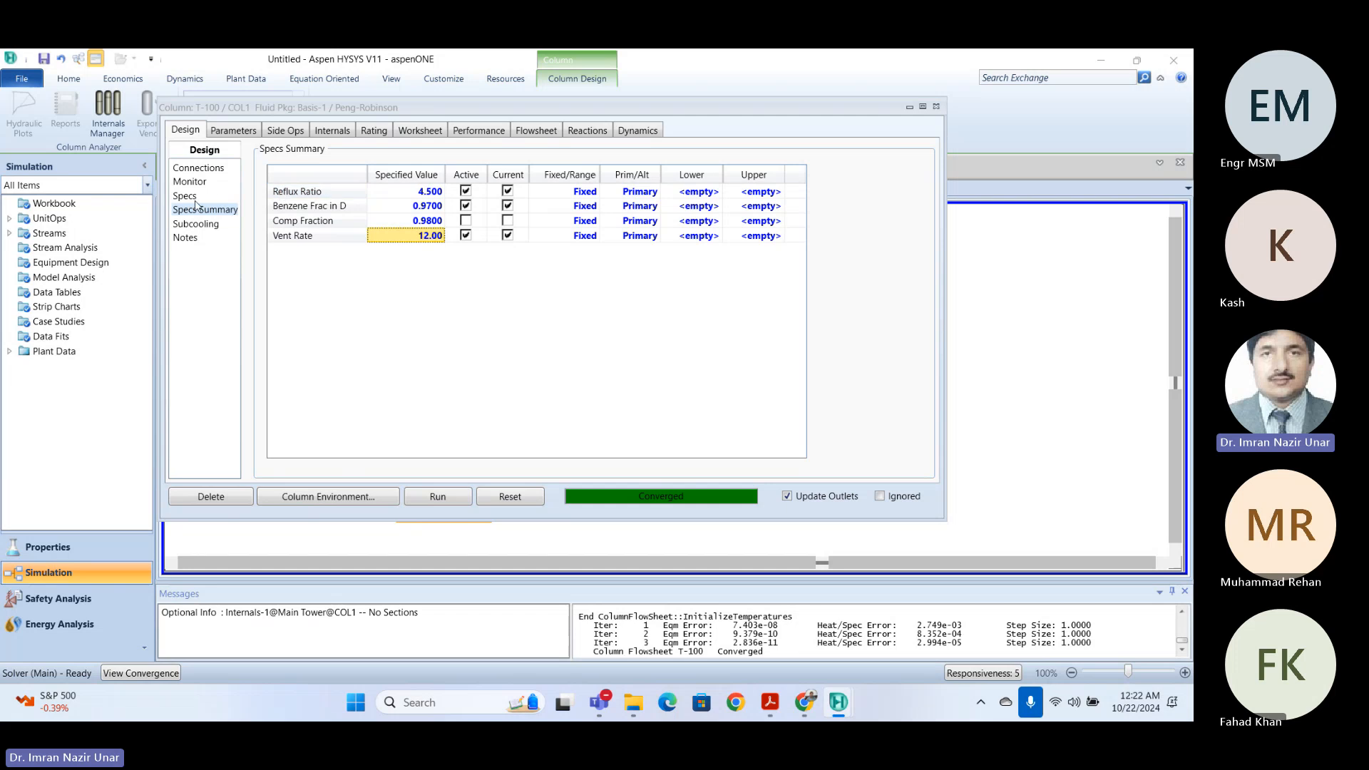
- Review the connections, specifications and specs summary of column T-100
click(197, 168)
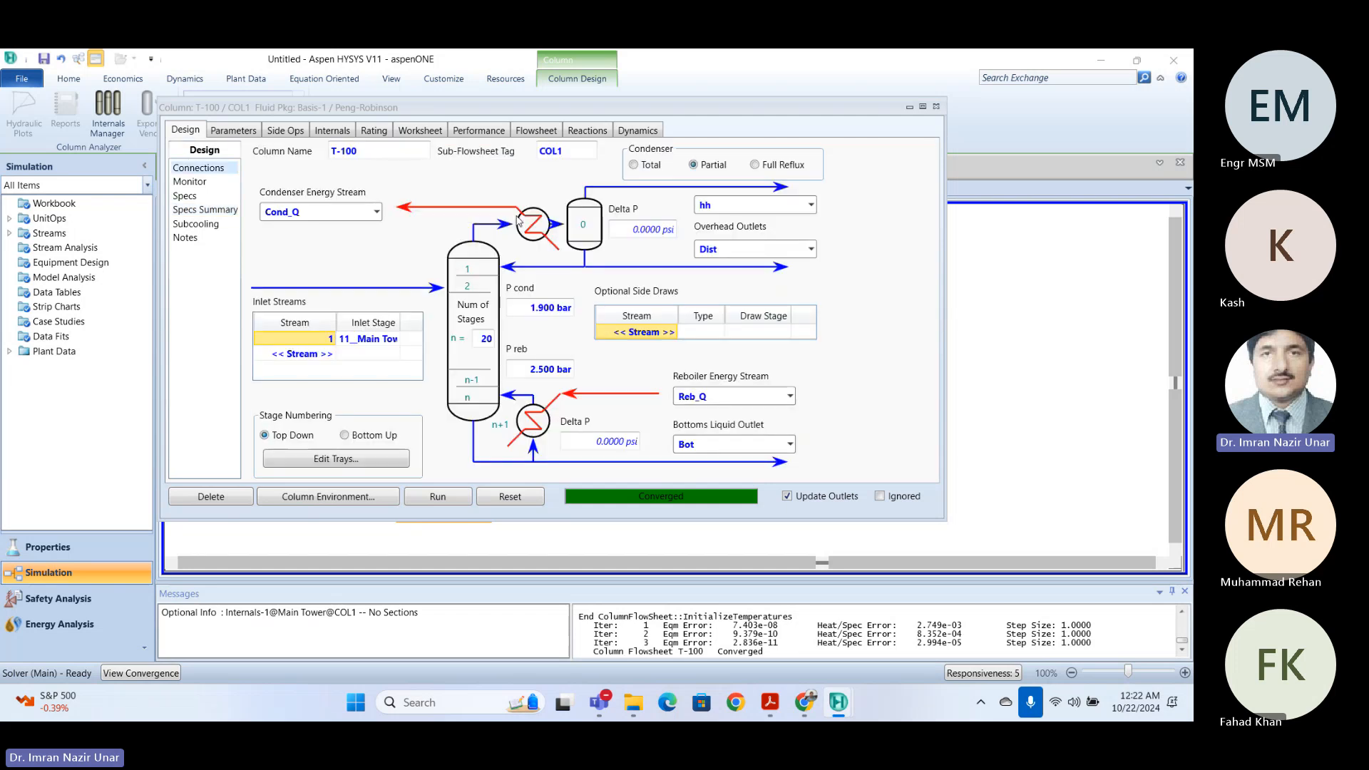
click(187, 197)
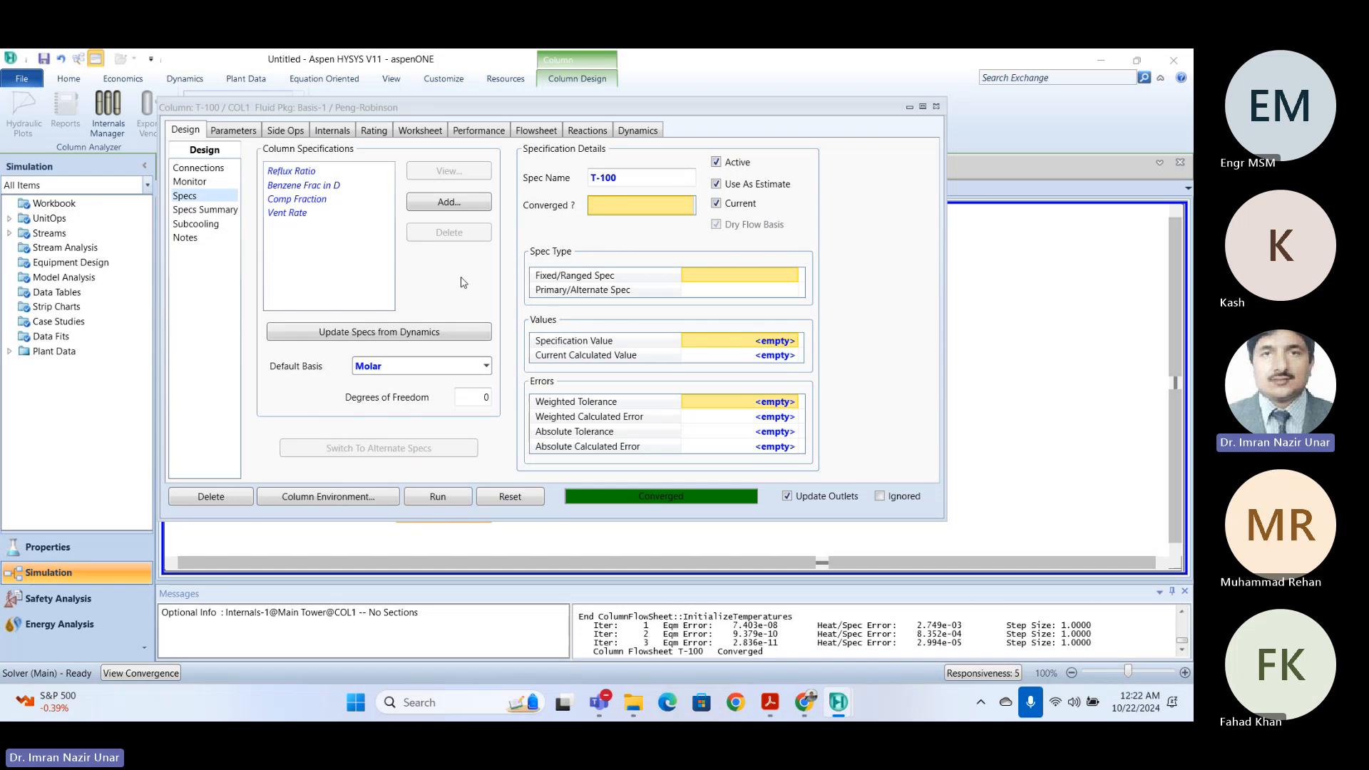
click(203, 209)
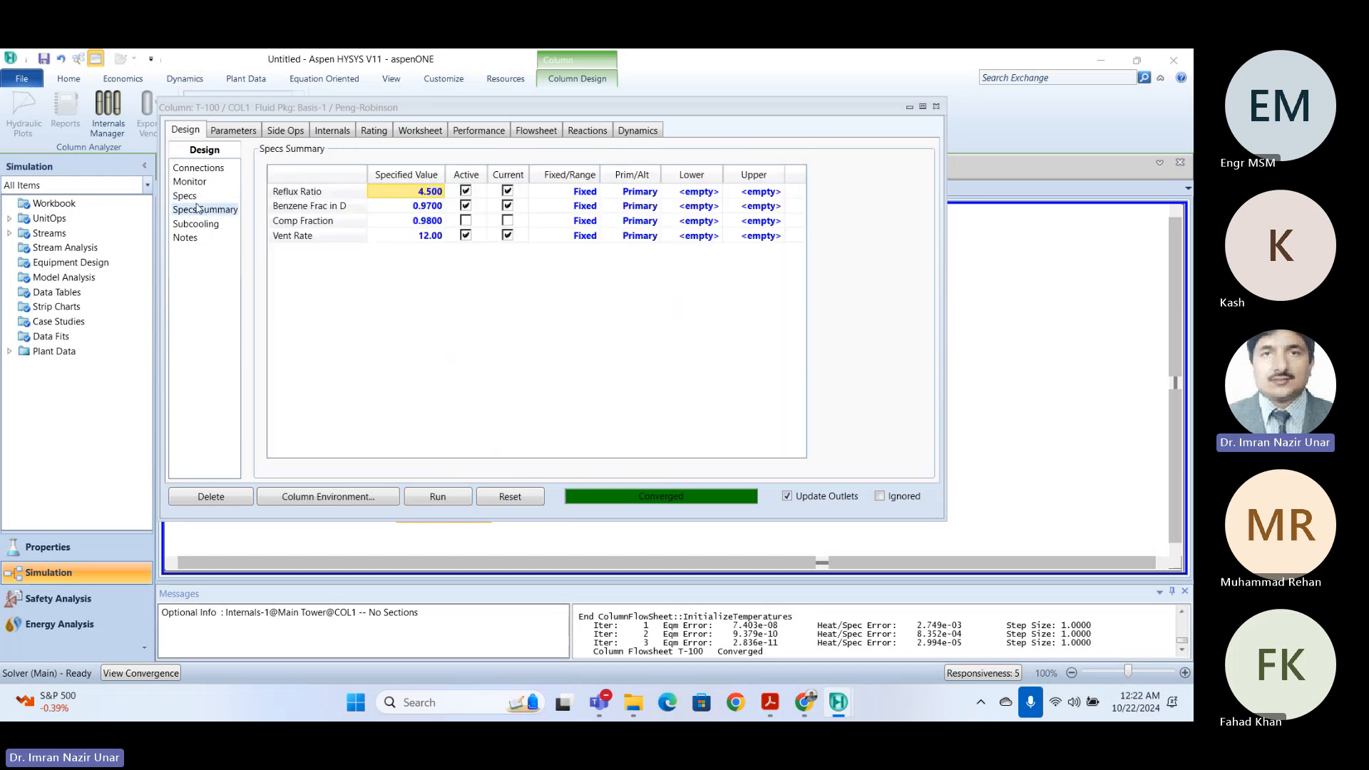
click(193, 198)
click(198, 209)
- Switch to the Dist-001H_C2Splitter.pdf lesson in the PDF reader and look over its opening sections
mouse_move(770, 704)
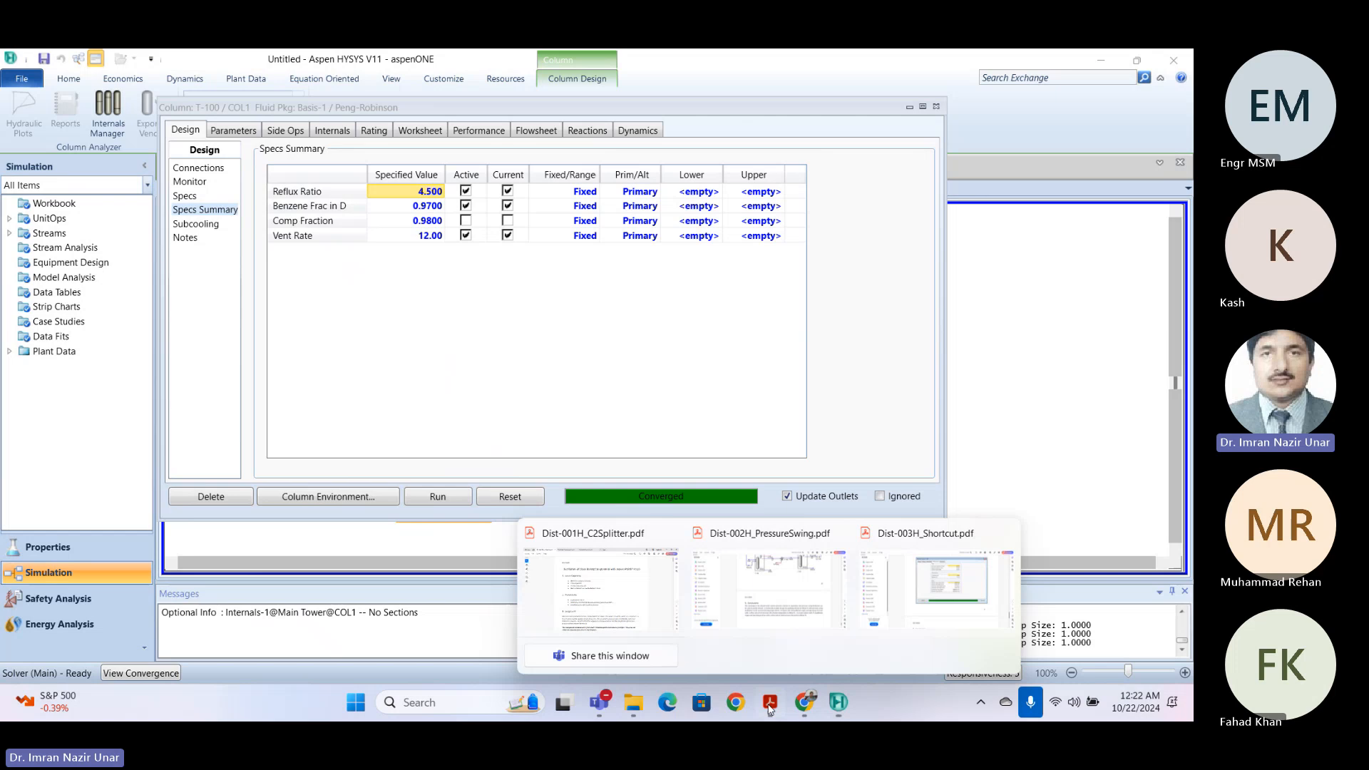
click(637, 615)
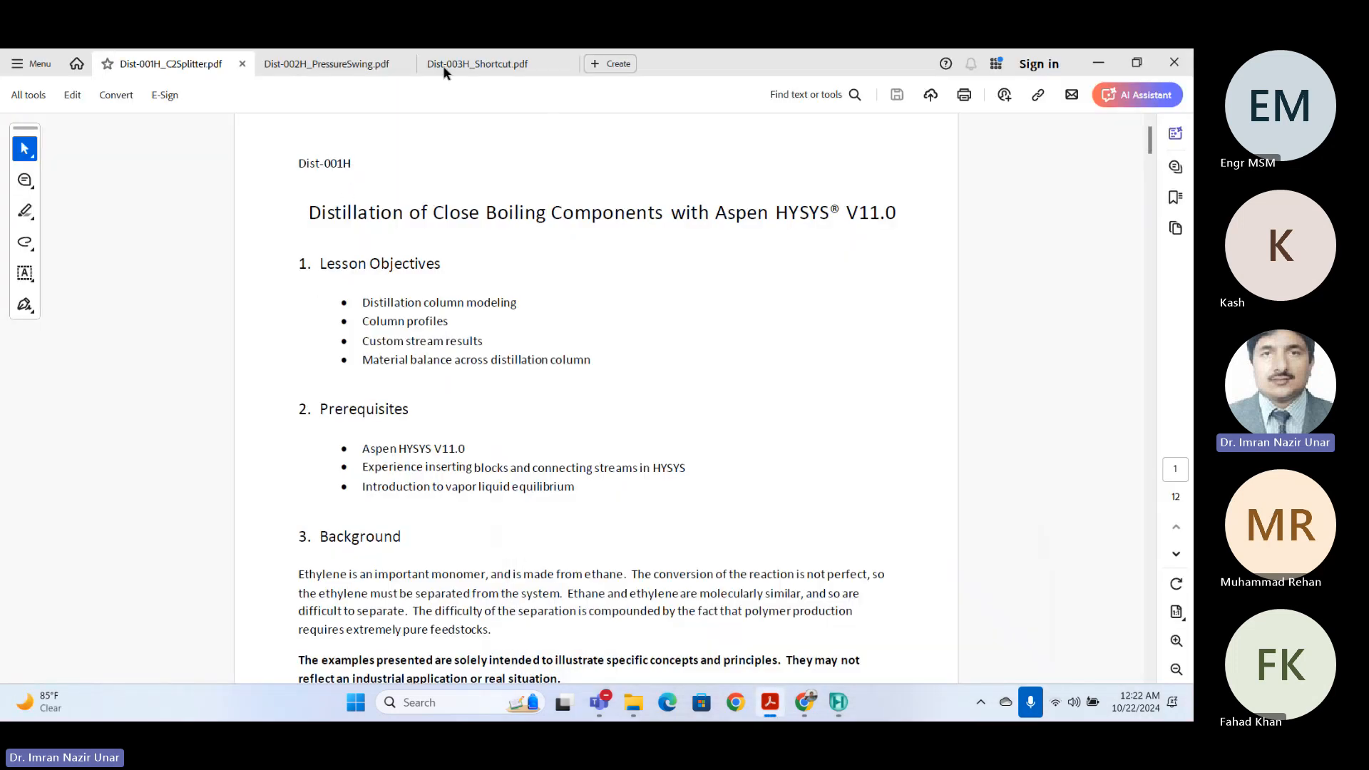
drag(501, 63, 500, 74)
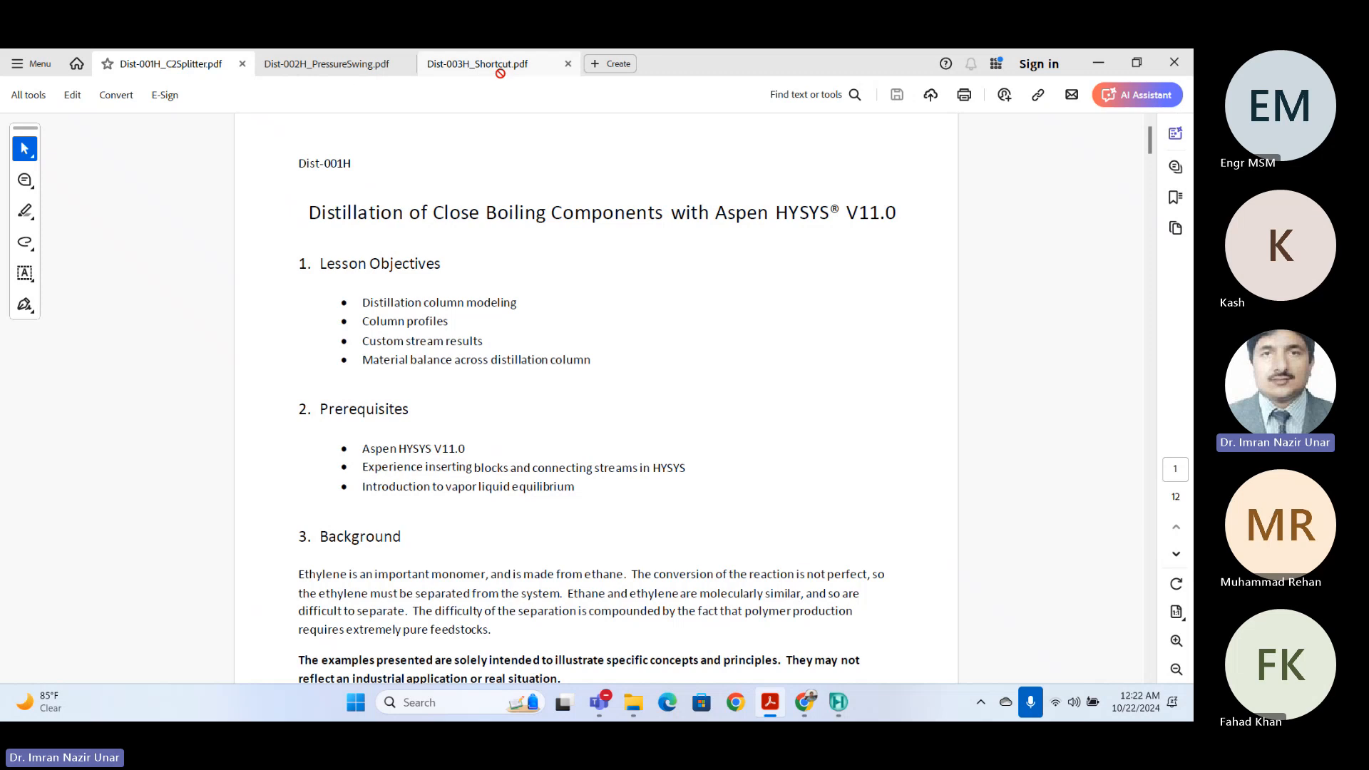
click(328, 74)
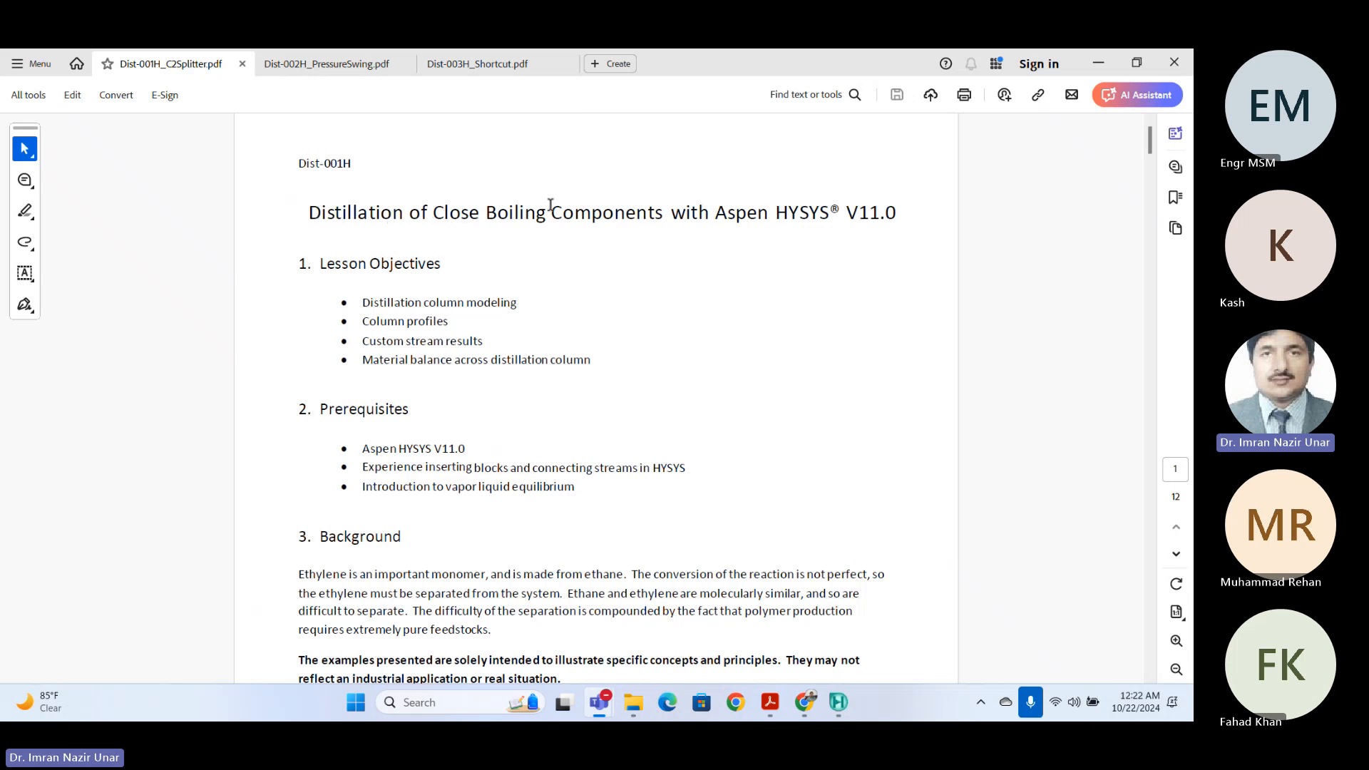
scroll(603, 304, down, 5)
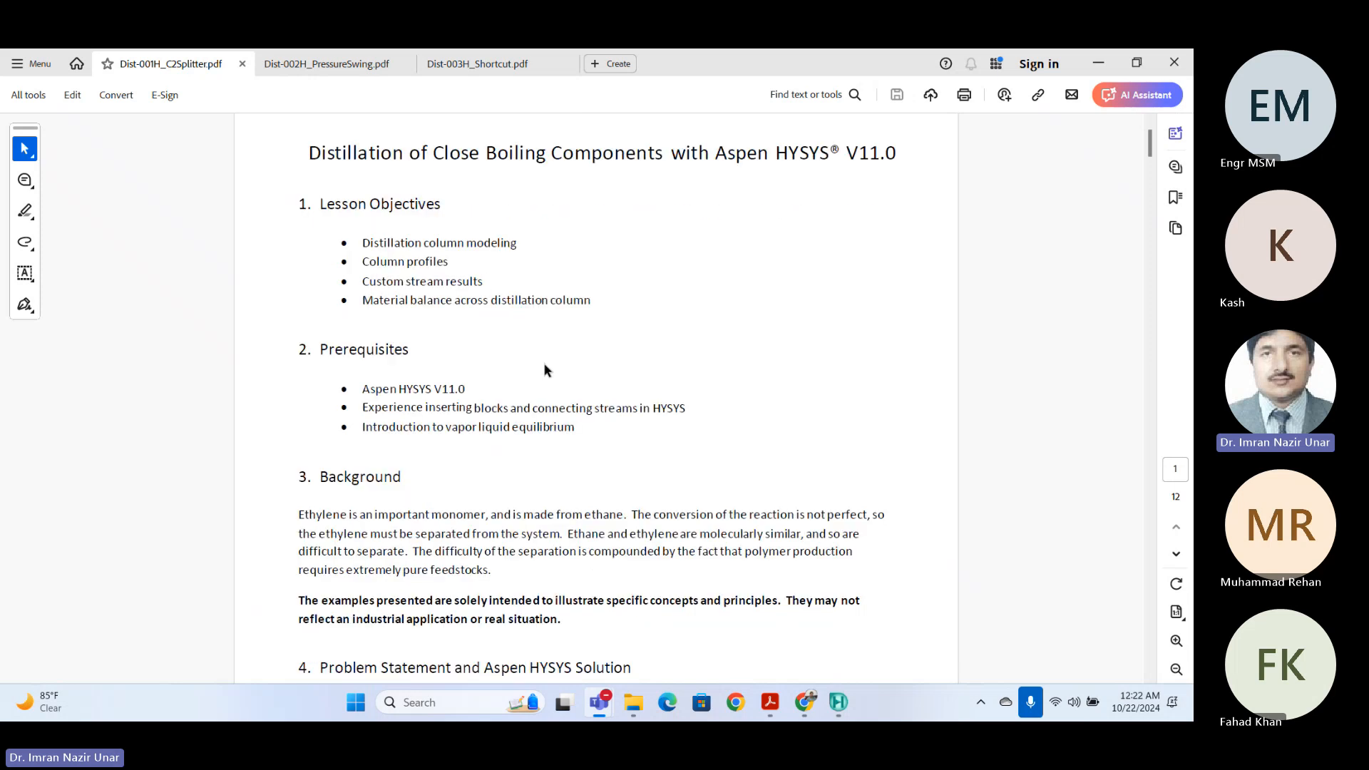
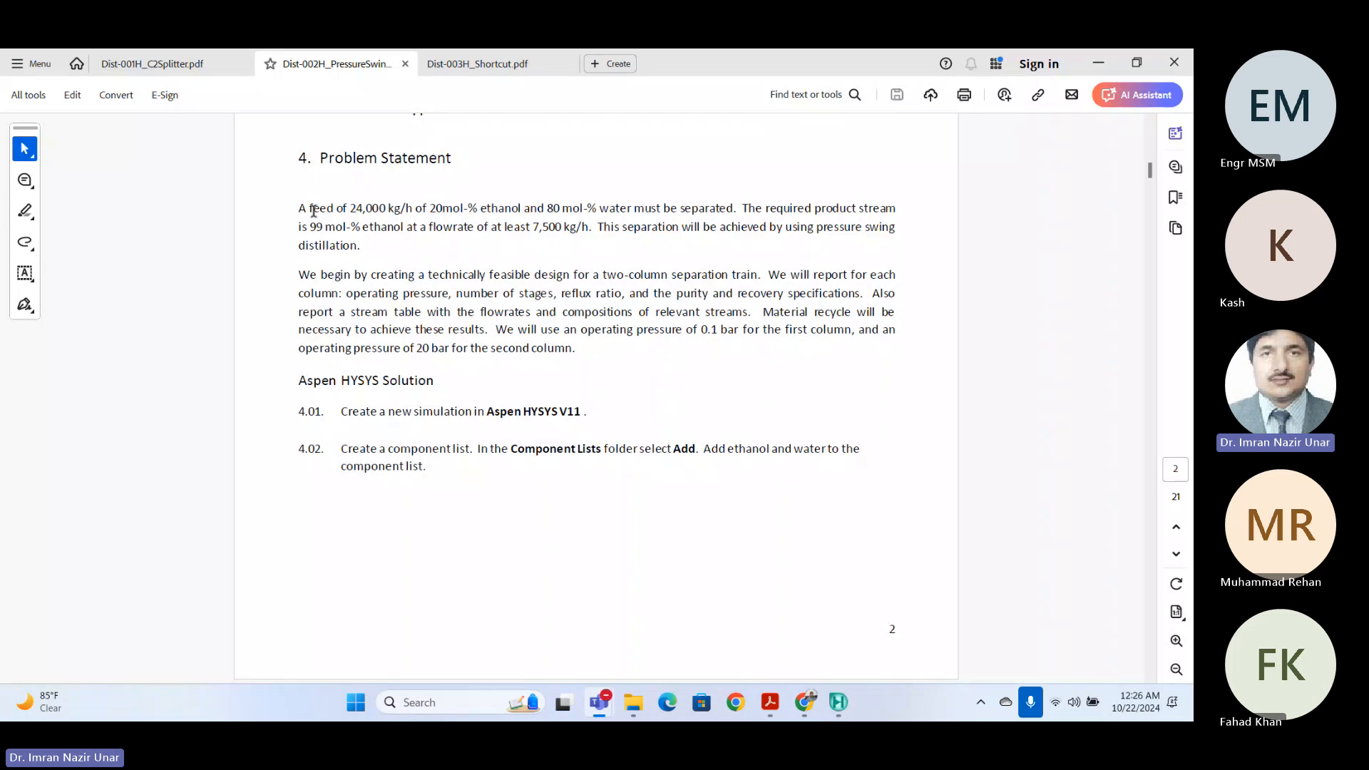
- Examine the feed flow rate and composition and the required ethanol purity and flow rate in the pressure swing problem statement
drag(355, 208, 522, 208)
click(426, 208)
click(576, 208)
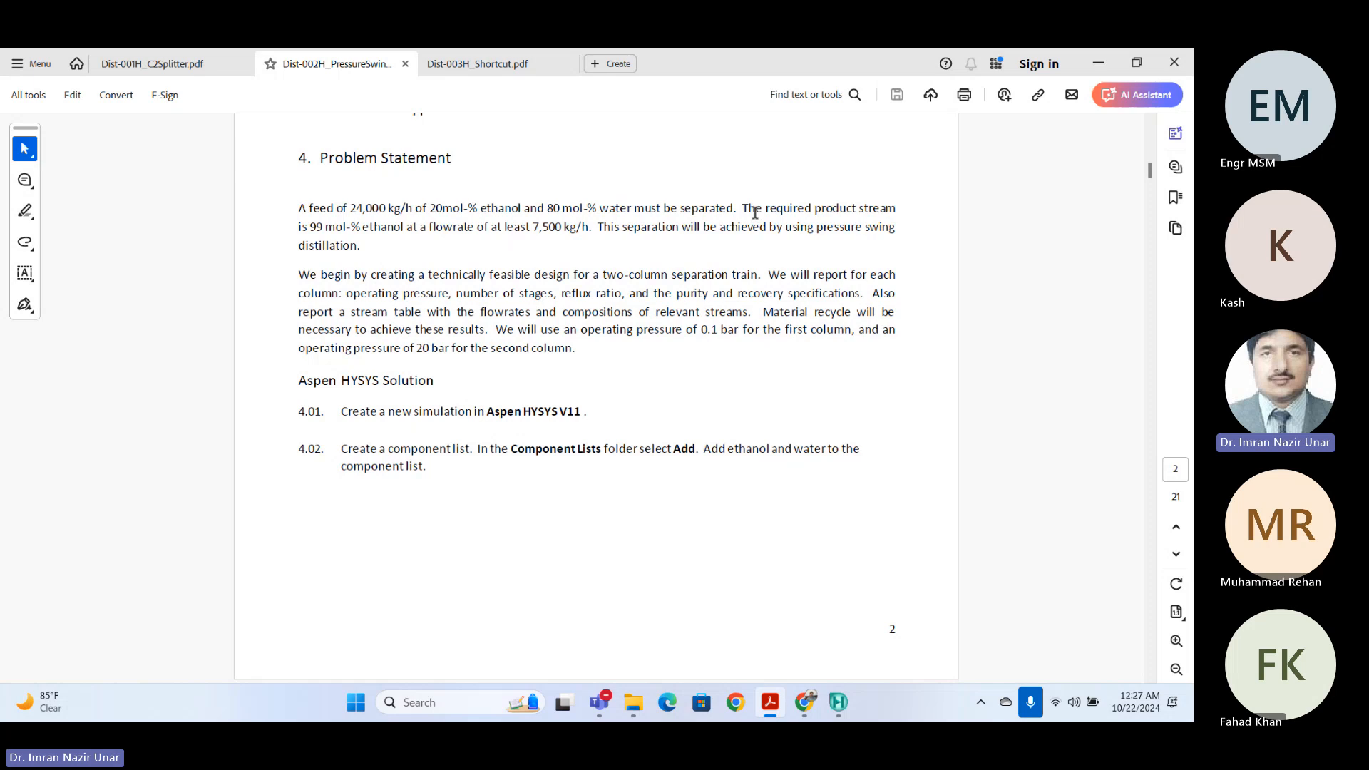
drag(751, 209, 742, 209)
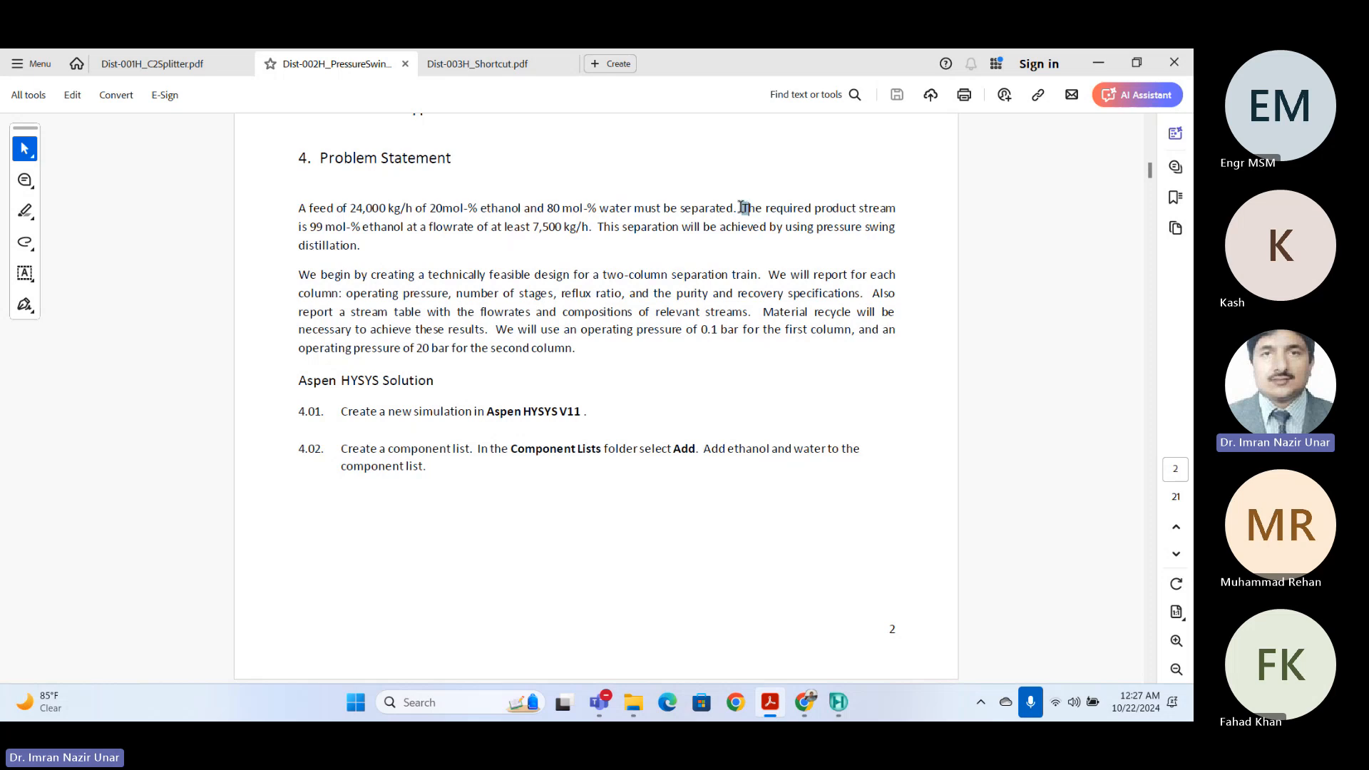
click(690, 205)
drag(311, 226, 349, 224)
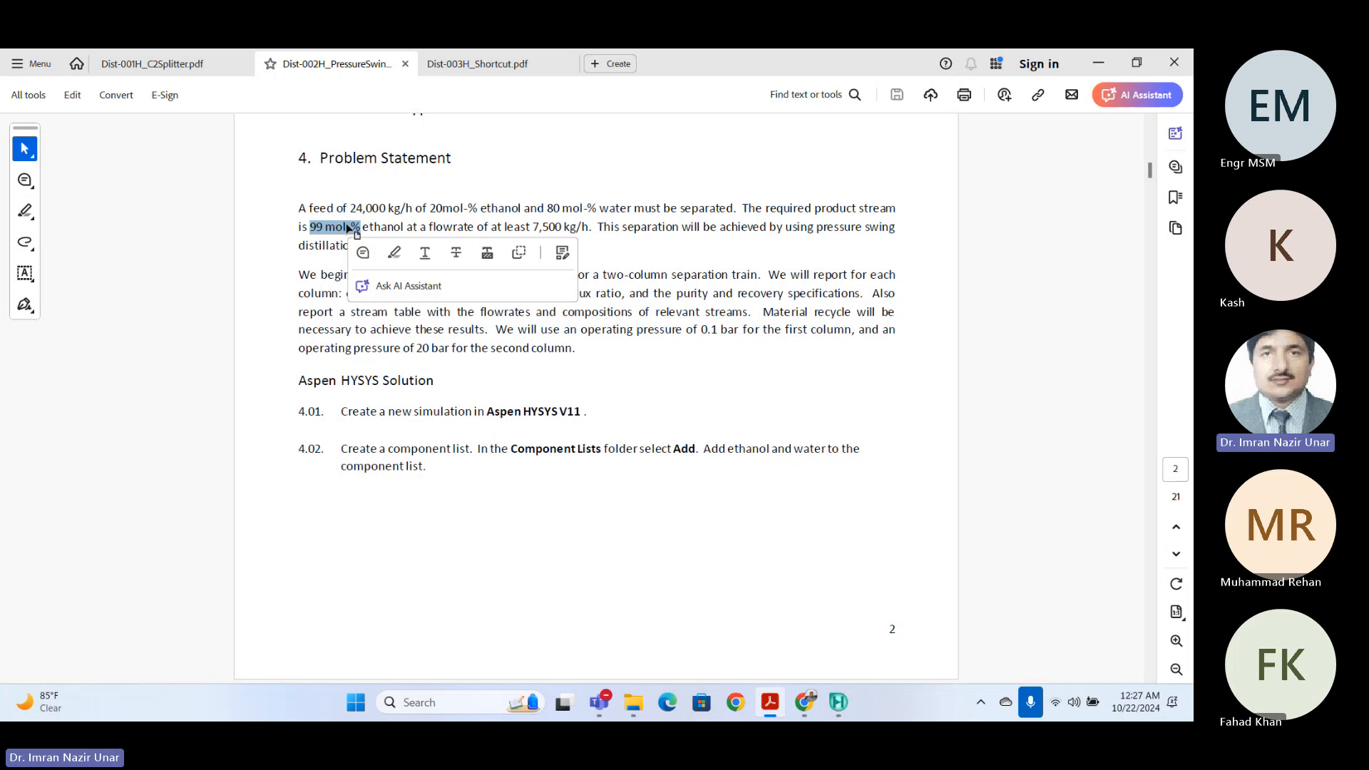
click(533, 226)
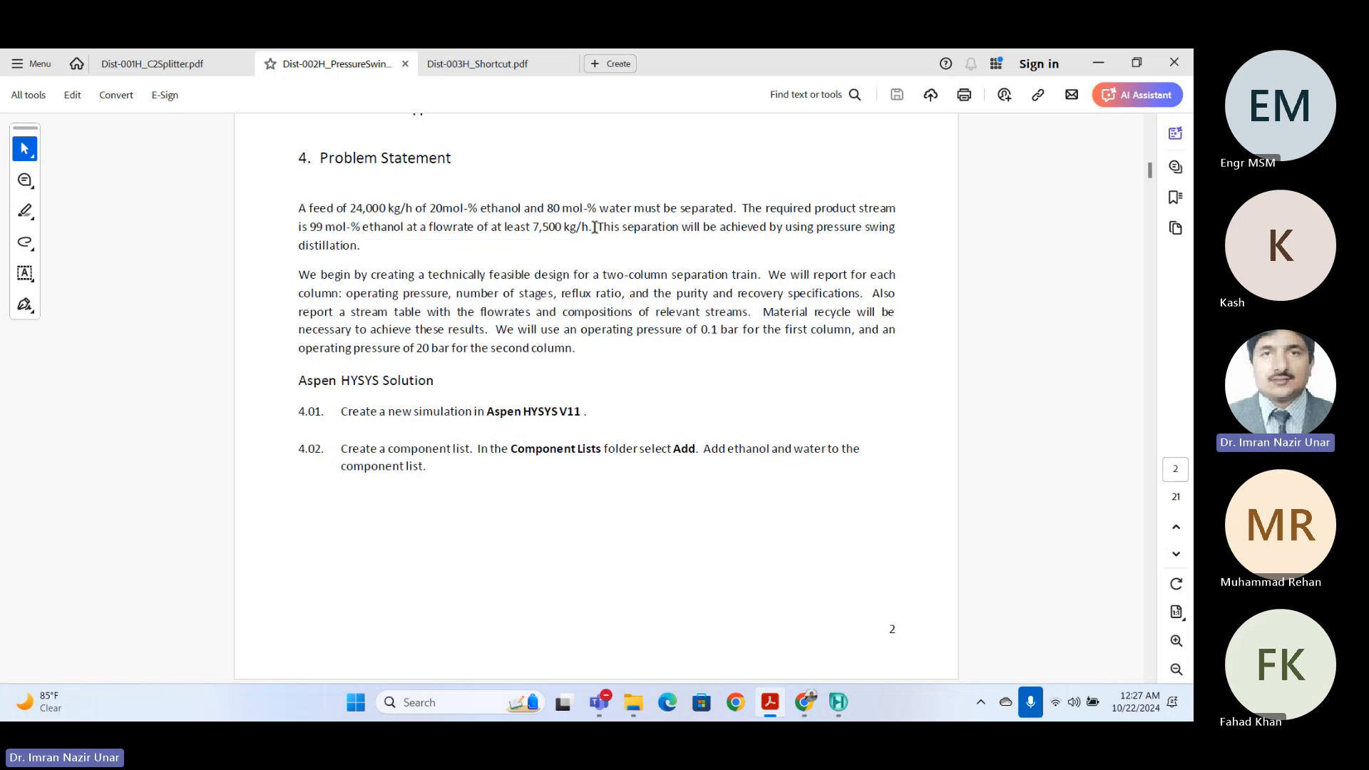
drag(349, 207, 398, 212)
click(394, 210)
drag(436, 207, 520, 209)
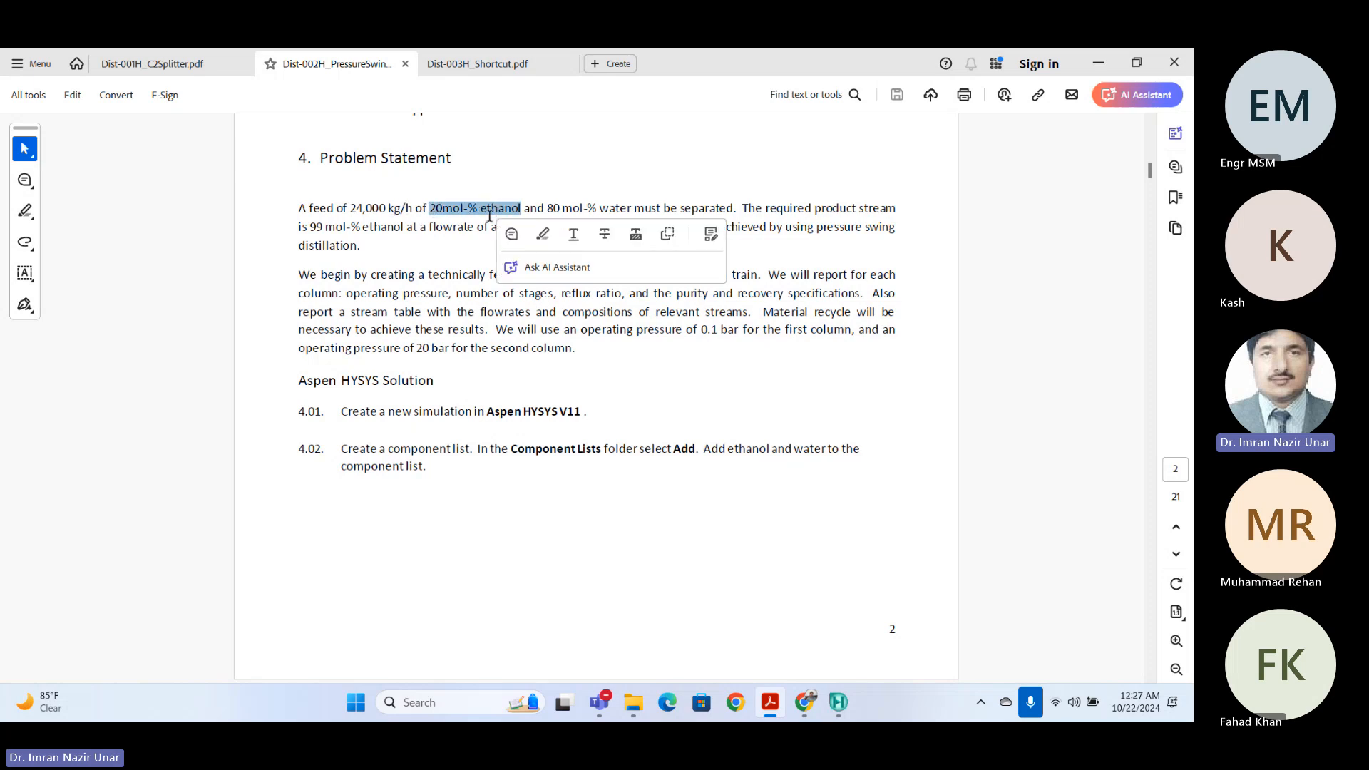
click(407, 227)
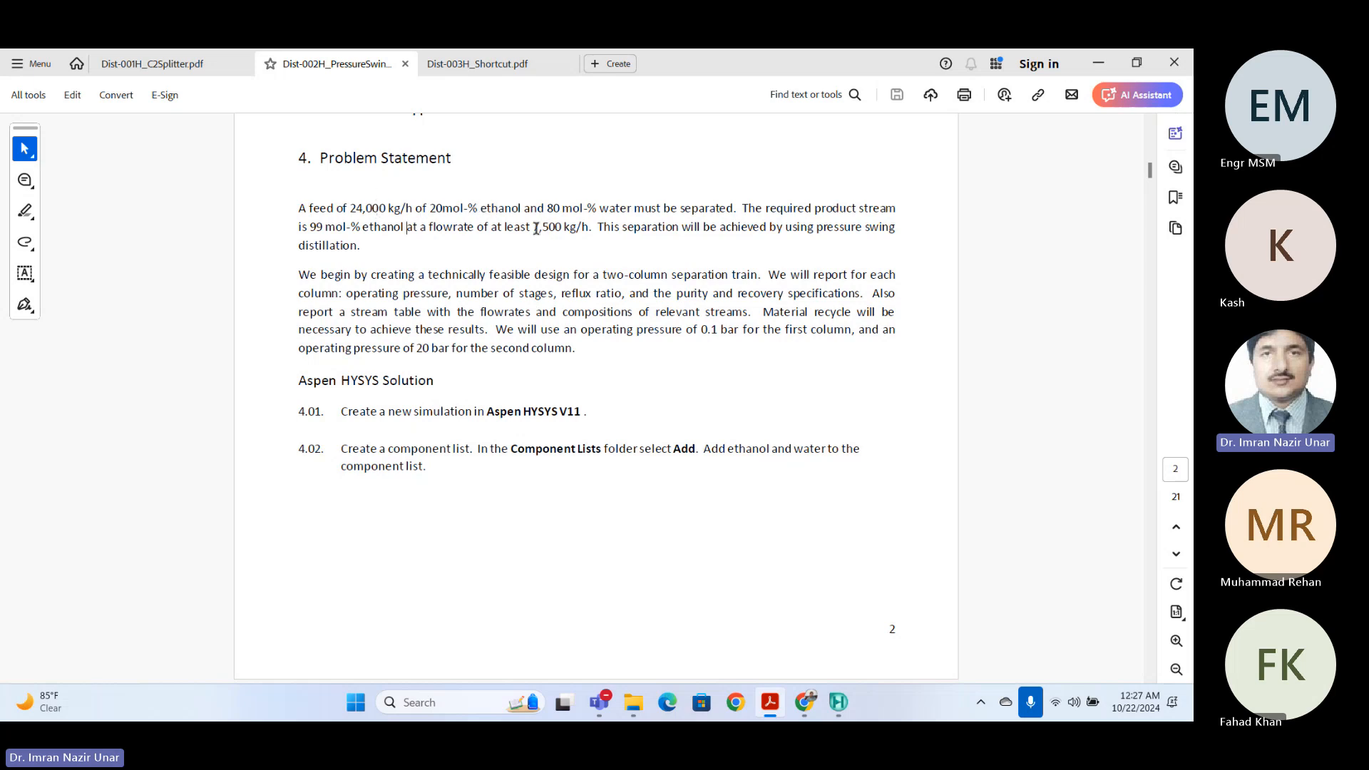
drag(533, 226, 558, 230)
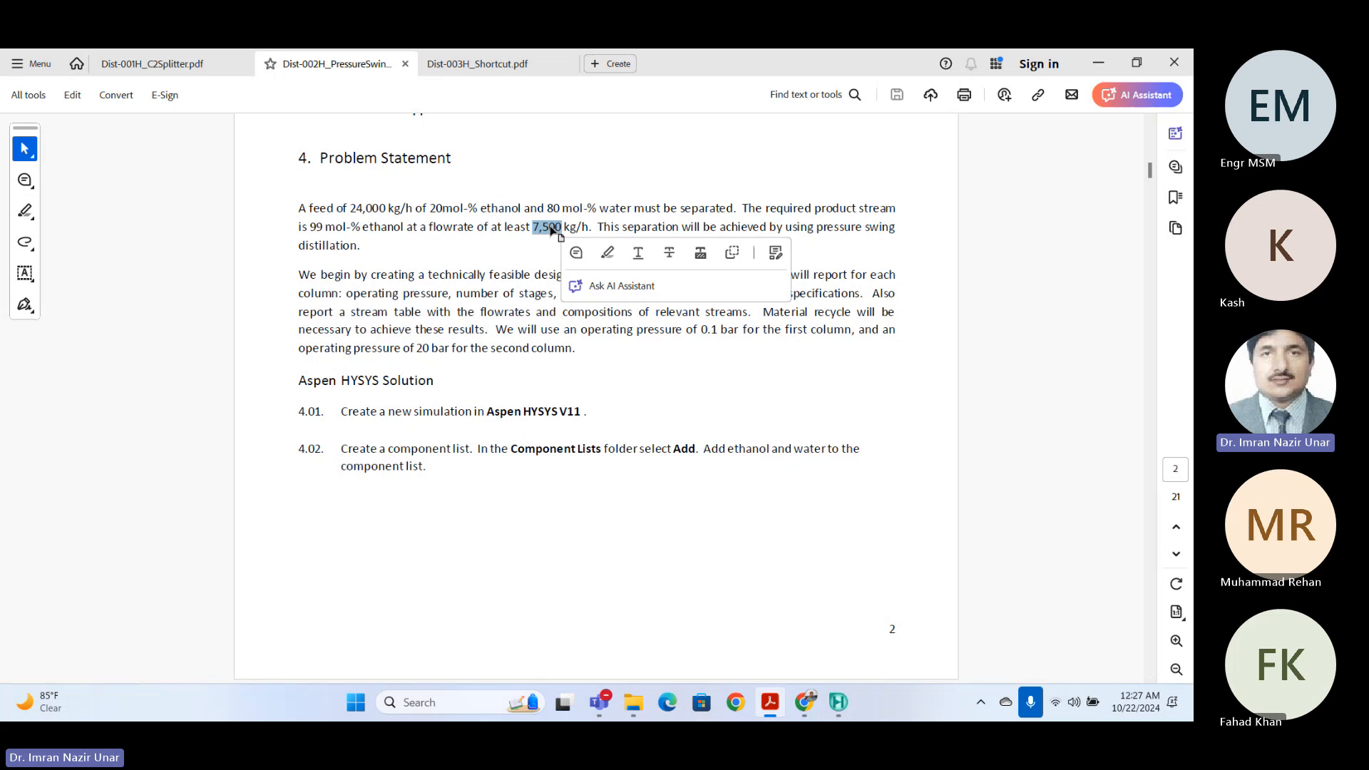
click(469, 269)
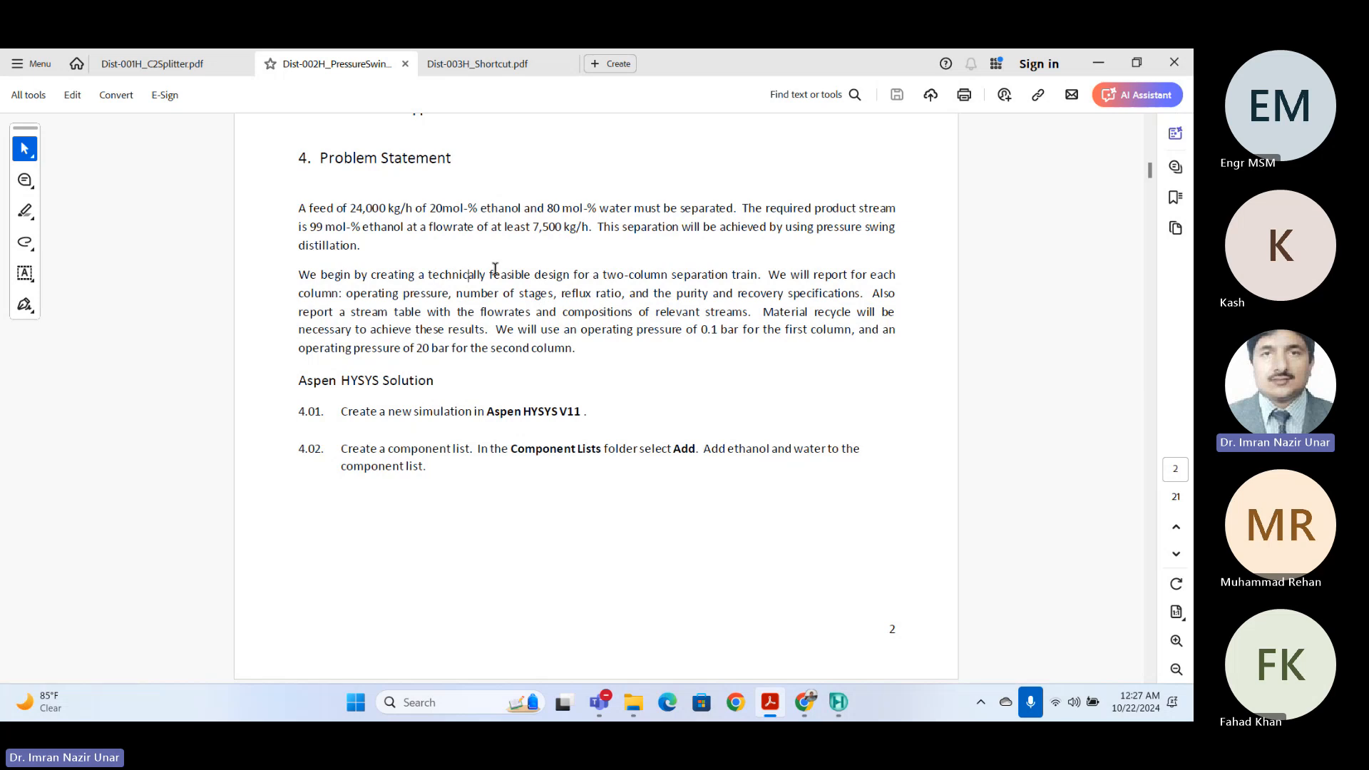
- Examine the problem statement's two-column separation train, reporting requirements and operating pressures, continuing to the first solution steps
drag(602, 274, 751, 281)
click(632, 305)
drag(768, 275, 867, 277)
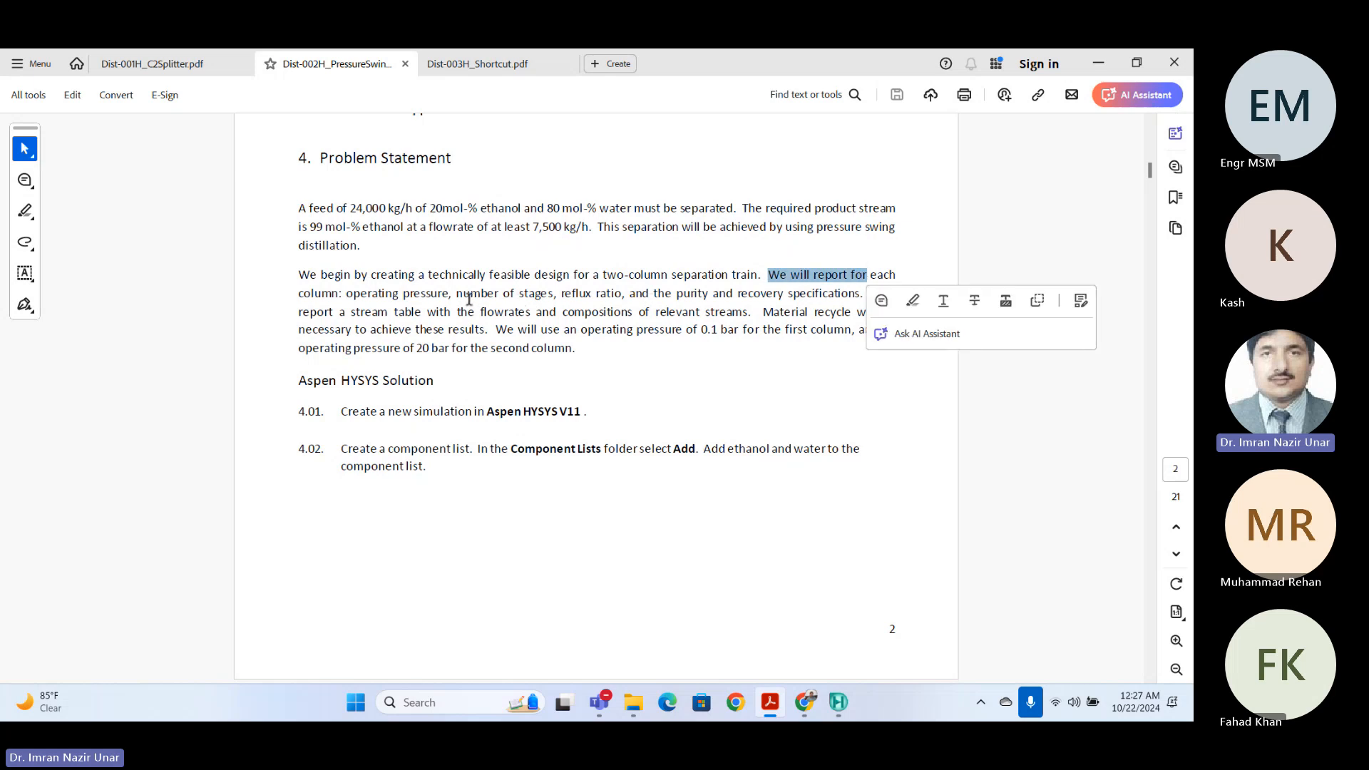
click(651, 327)
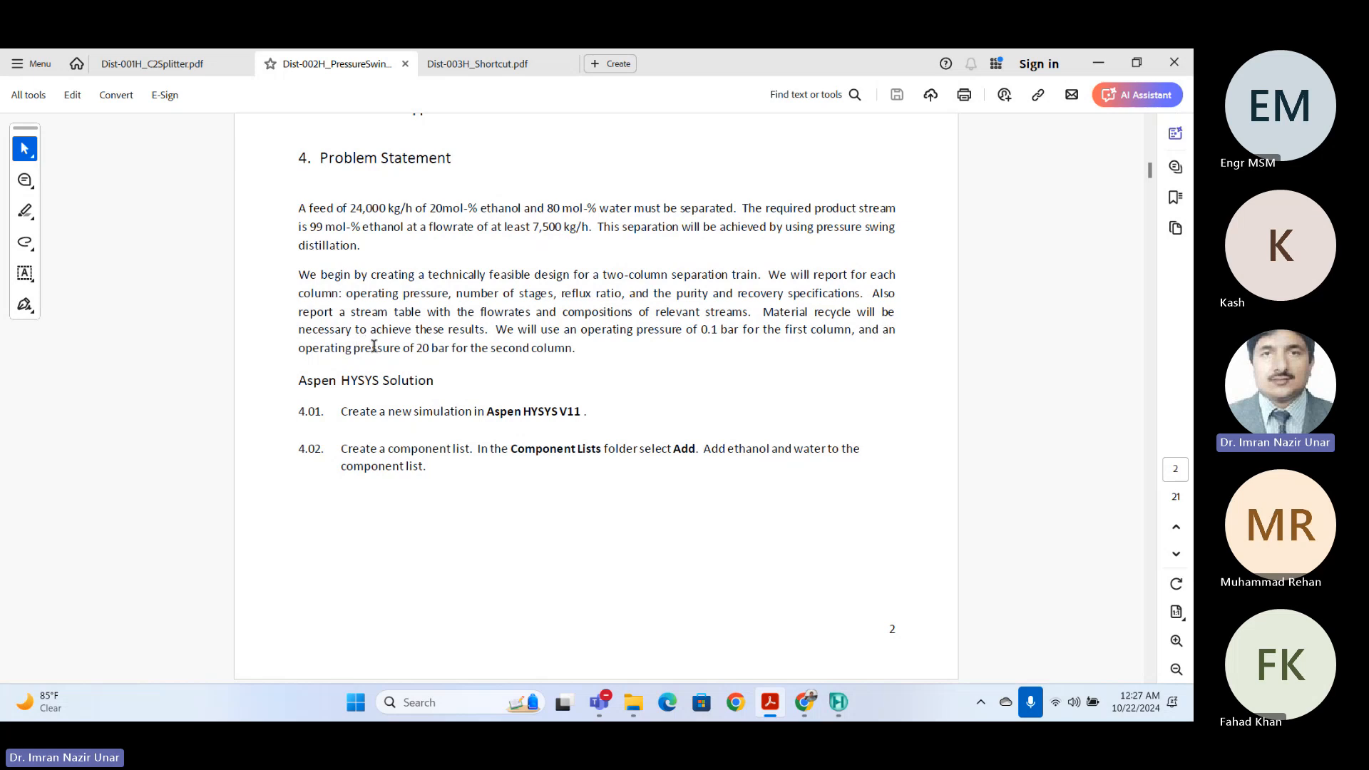
drag(300, 357, 535, 346)
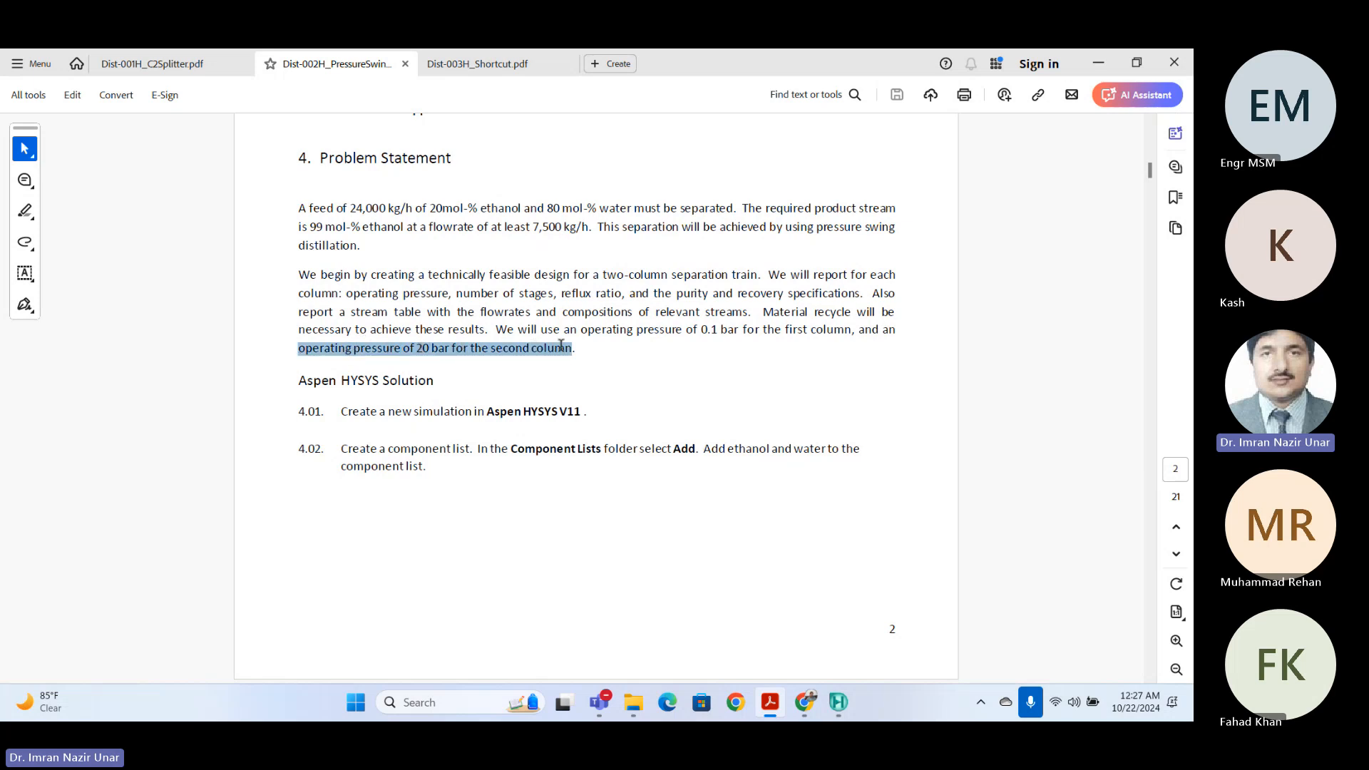
drag(415, 350, 574, 349)
click(474, 327)
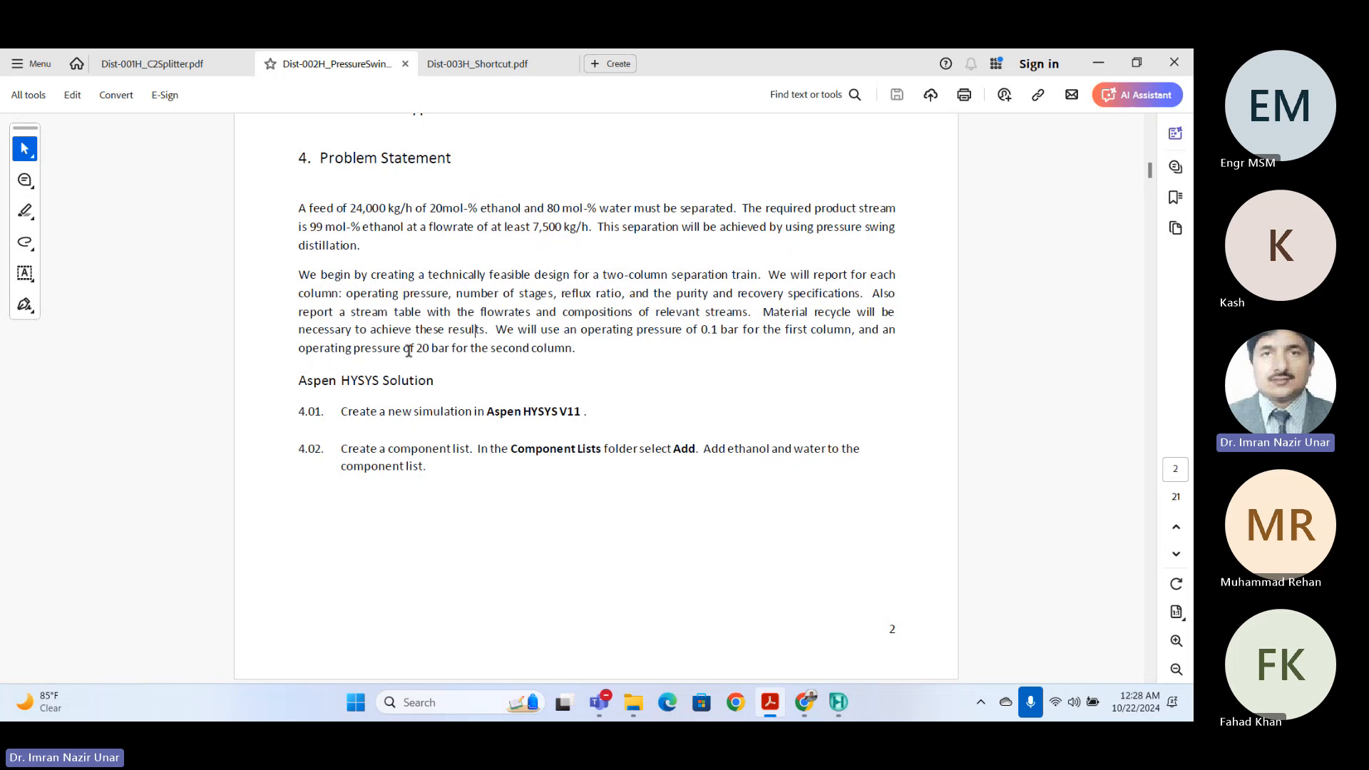
drag(409, 350, 468, 349)
click(417, 383)
scroll(420, 376, up, 1)
scroll(622, 368, down, 2)
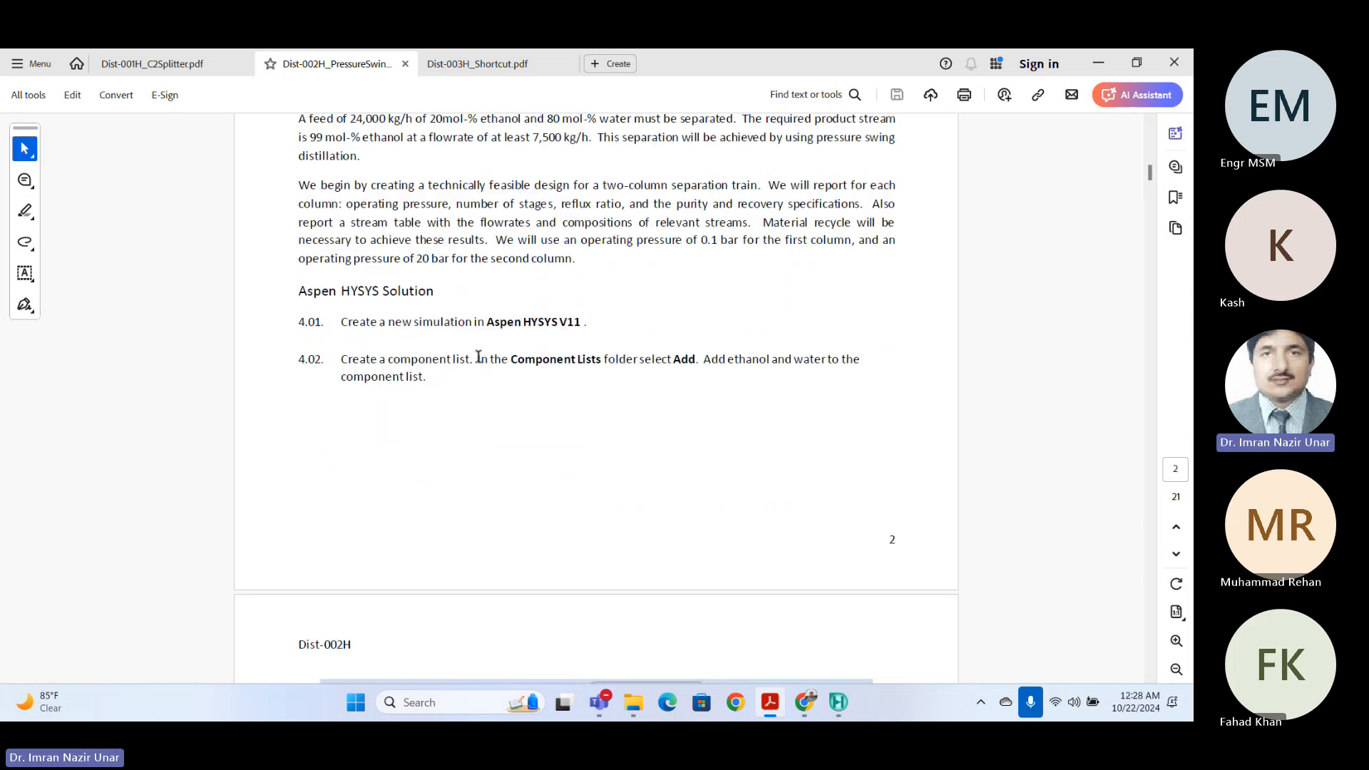
- Examine the pressure swing lesson's instructions for the ethanol-water component list, NRTL property package with RK vapour model, and entering the simulation environment
scroll(356, 336, down, 5)
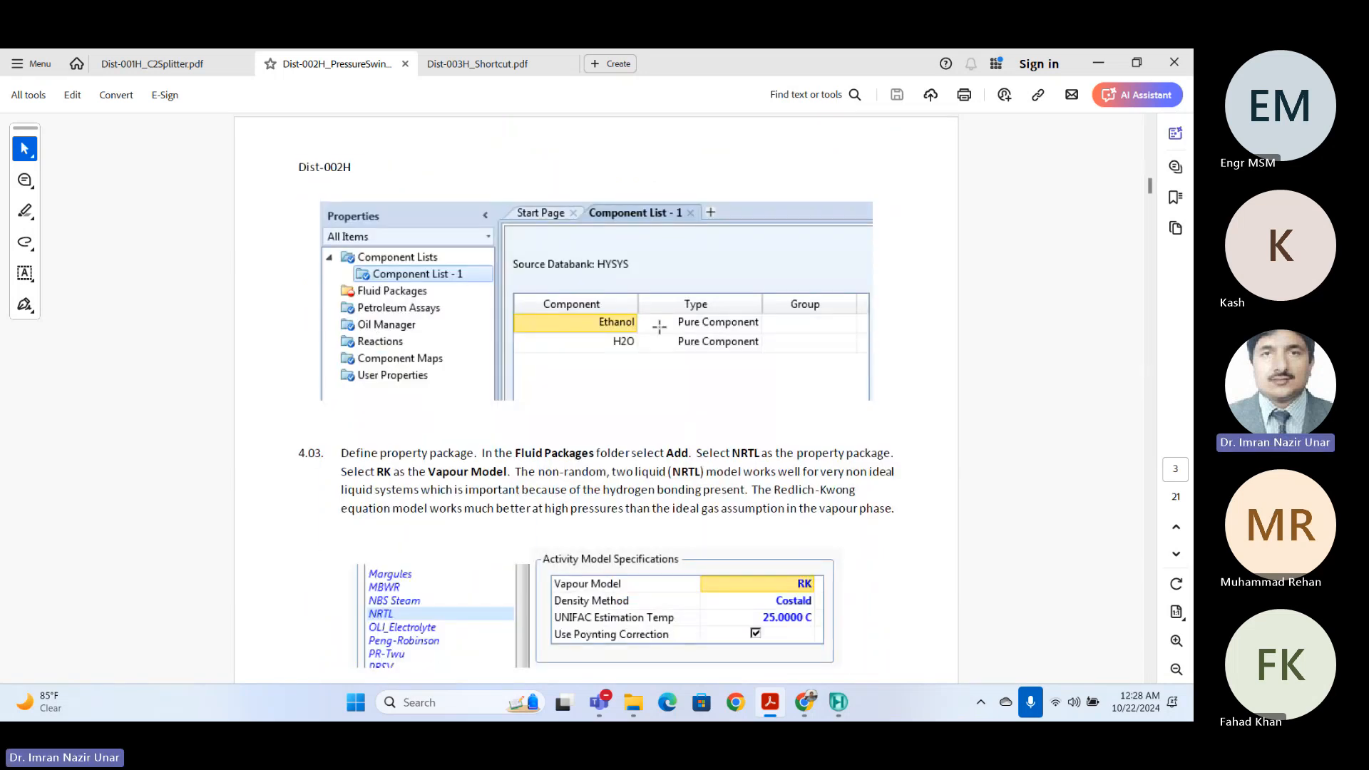
scroll(635, 343, down, 2)
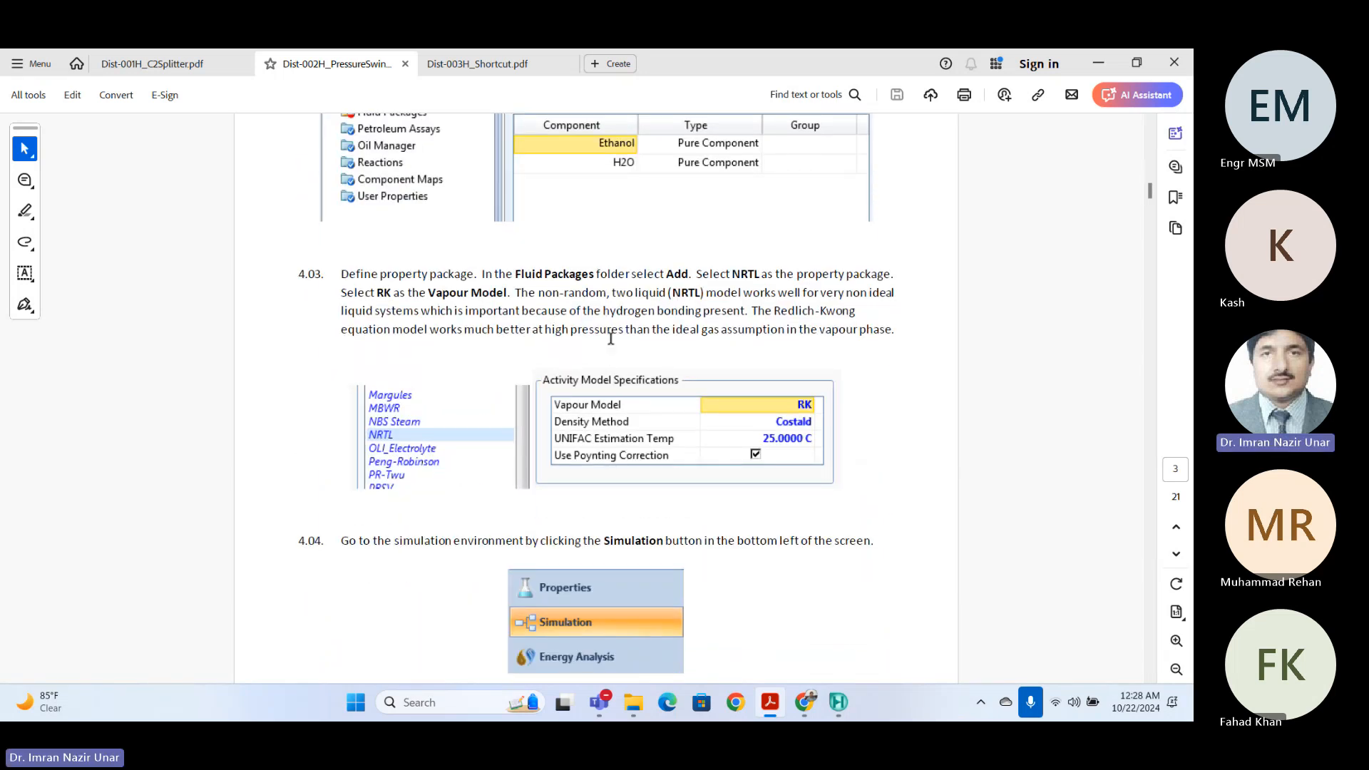
scroll(611, 338, down, 1)
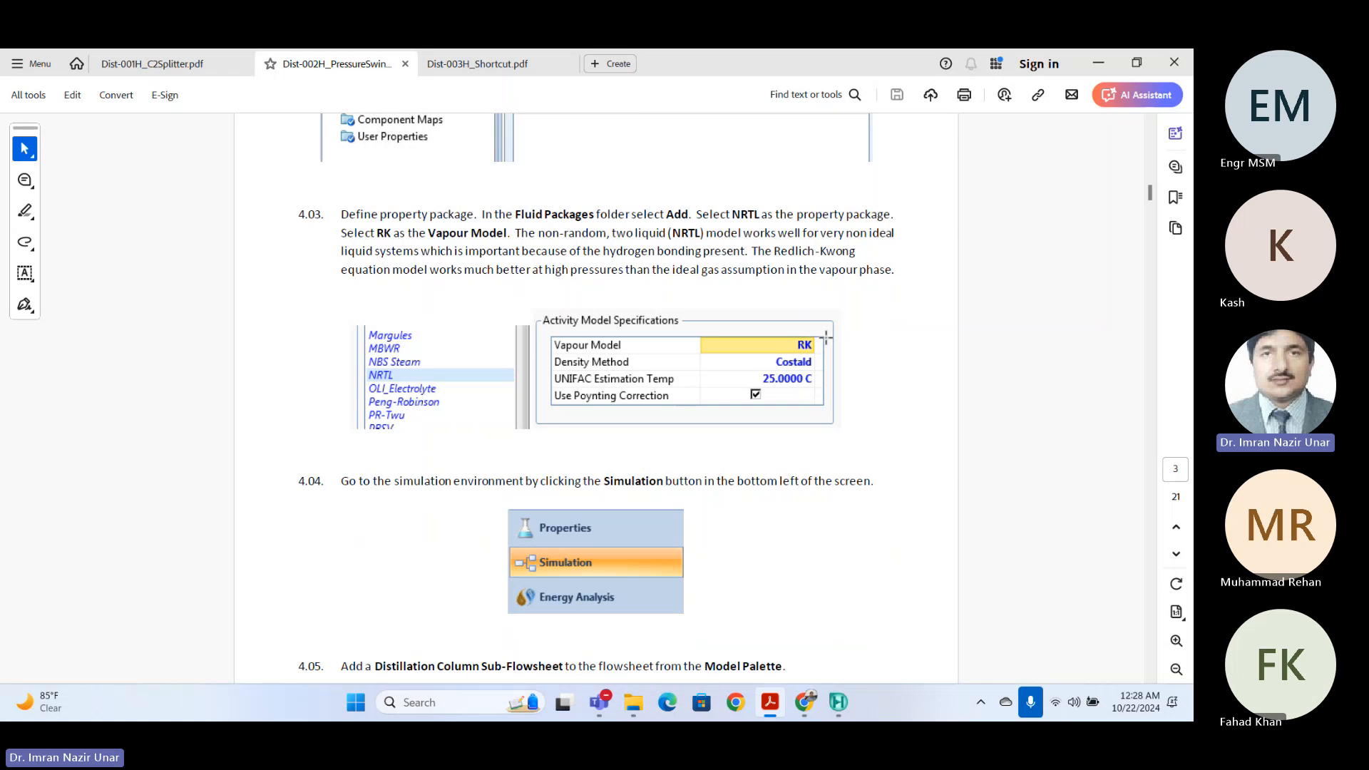
scroll(653, 360, down, 1)
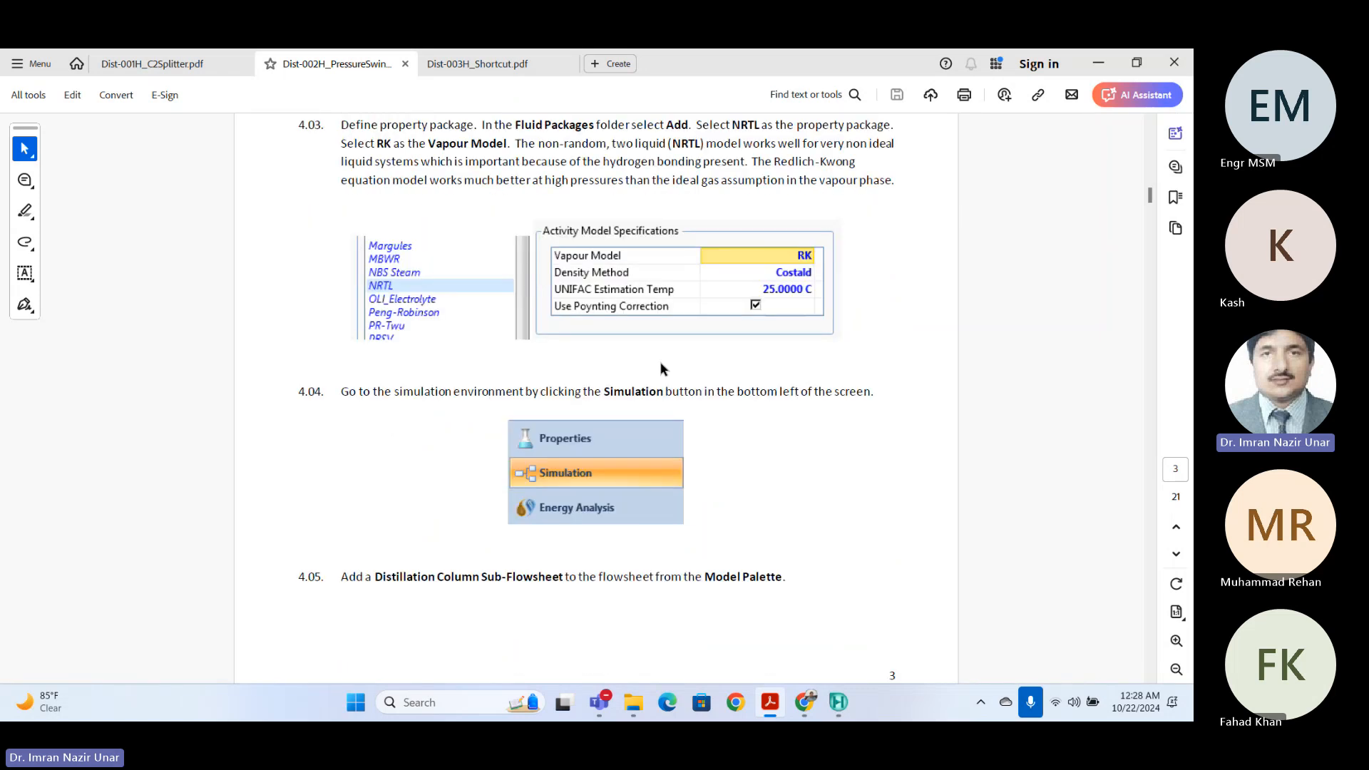
- Look through the lesson's setup of column T-100, from its placement and input expert pages to the feed stream conditions and first column spec
scroll(660, 369, down, 9)
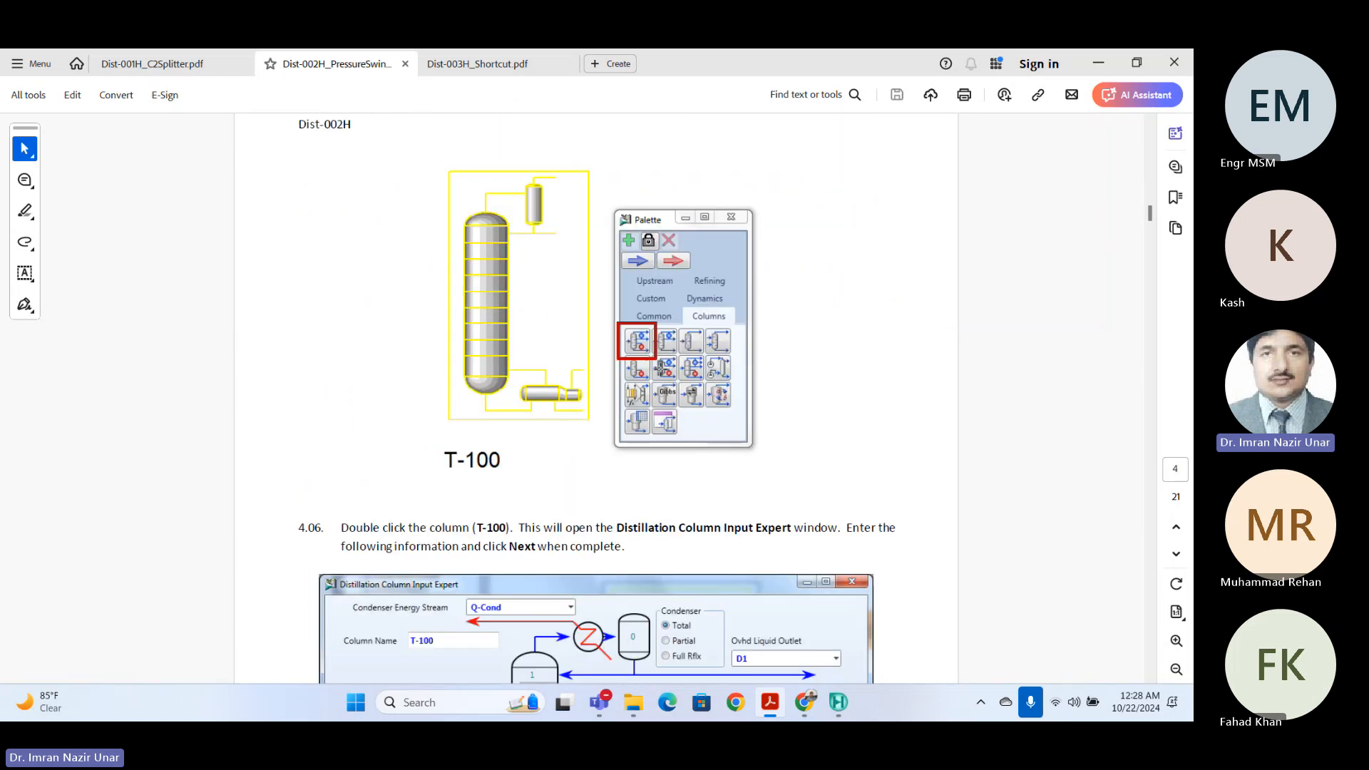
scroll(664, 366, down, 12)
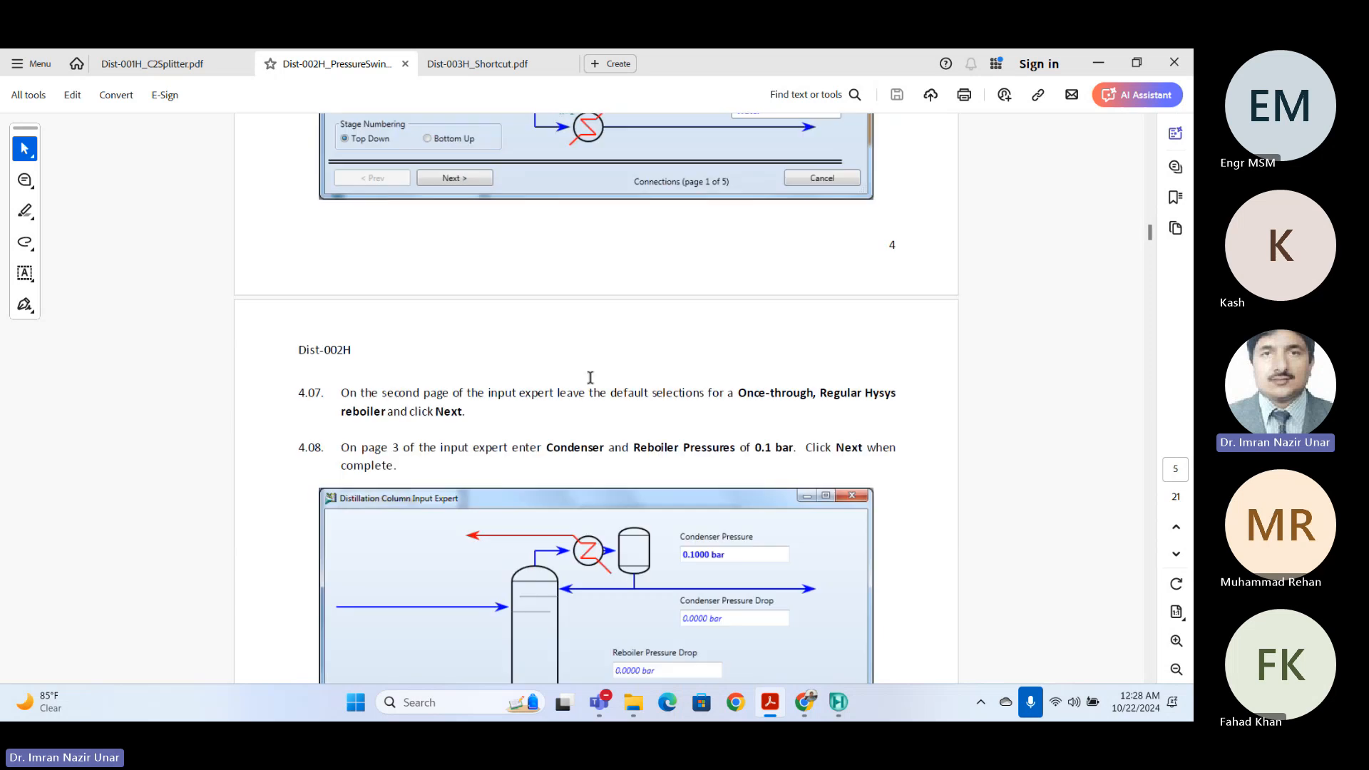
scroll(591, 377, down, 5)
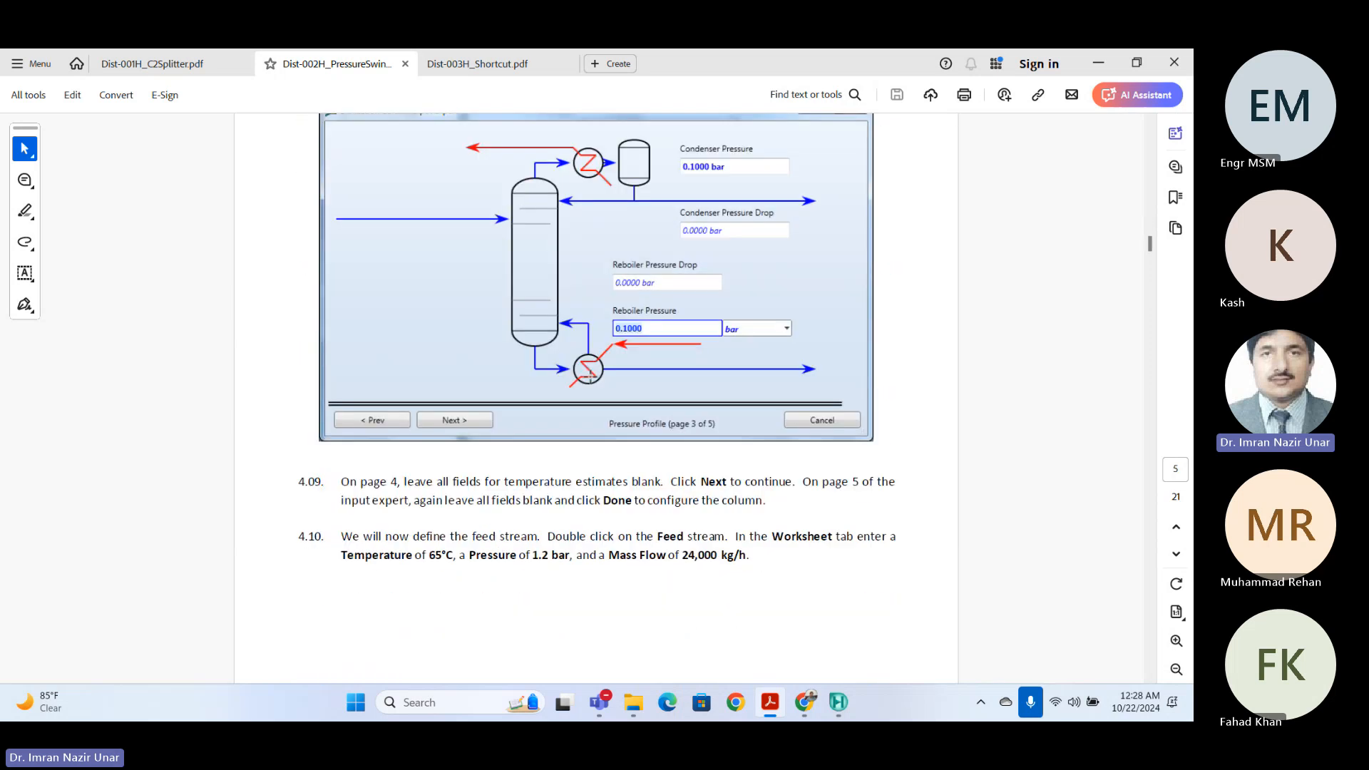
scroll(589, 377, down, 7)
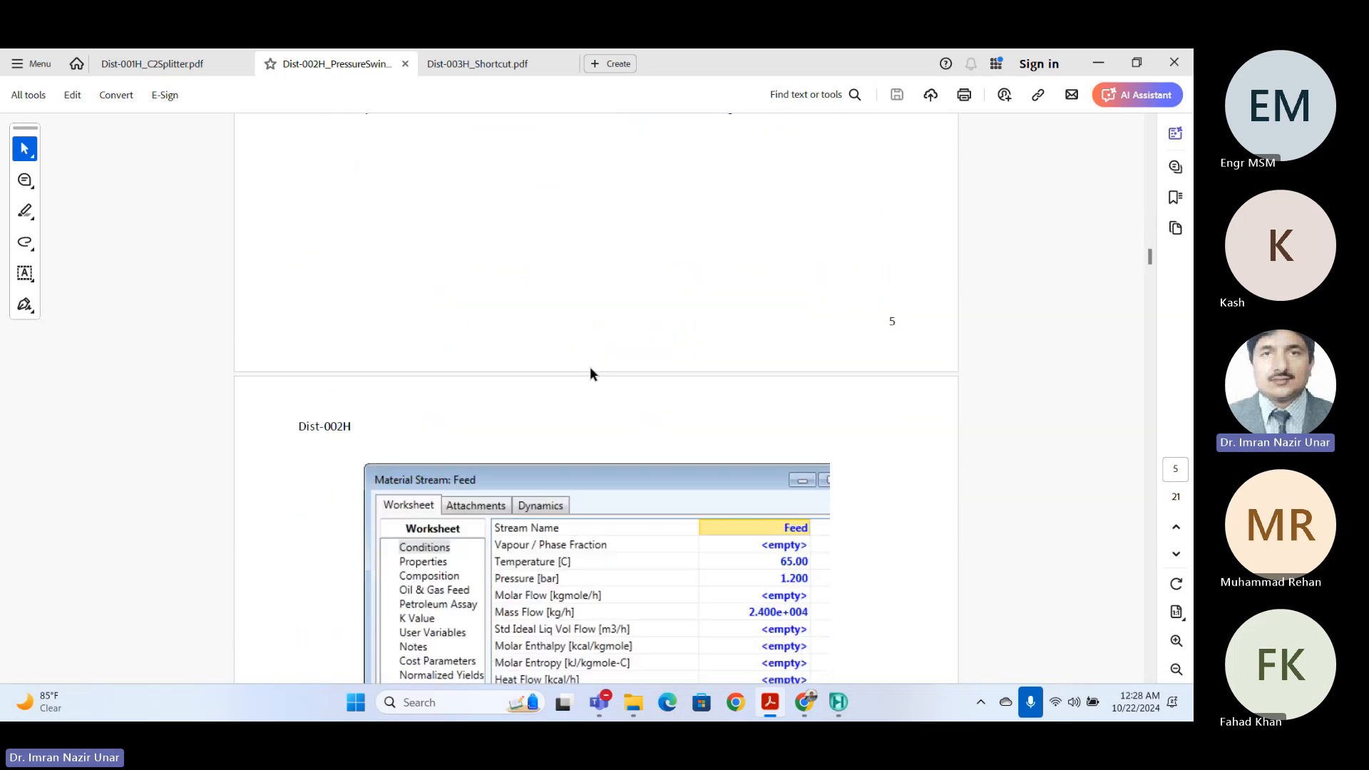
scroll(590, 378, down, 14)
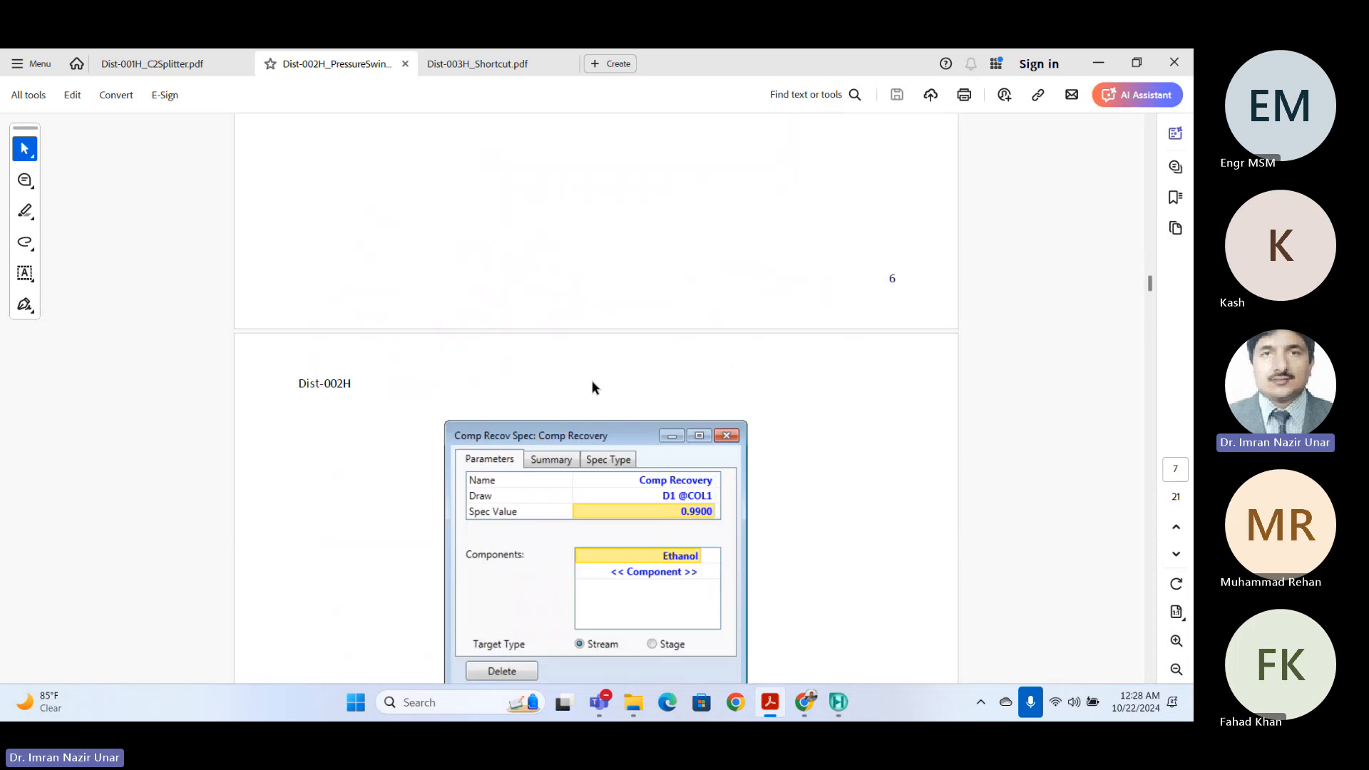
scroll(592, 385, down, 5)
- Go back to steps 4.11 and 4.12 and examine the feed composition and the ethanol recovery instructions
scroll(592, 385, up, 3)
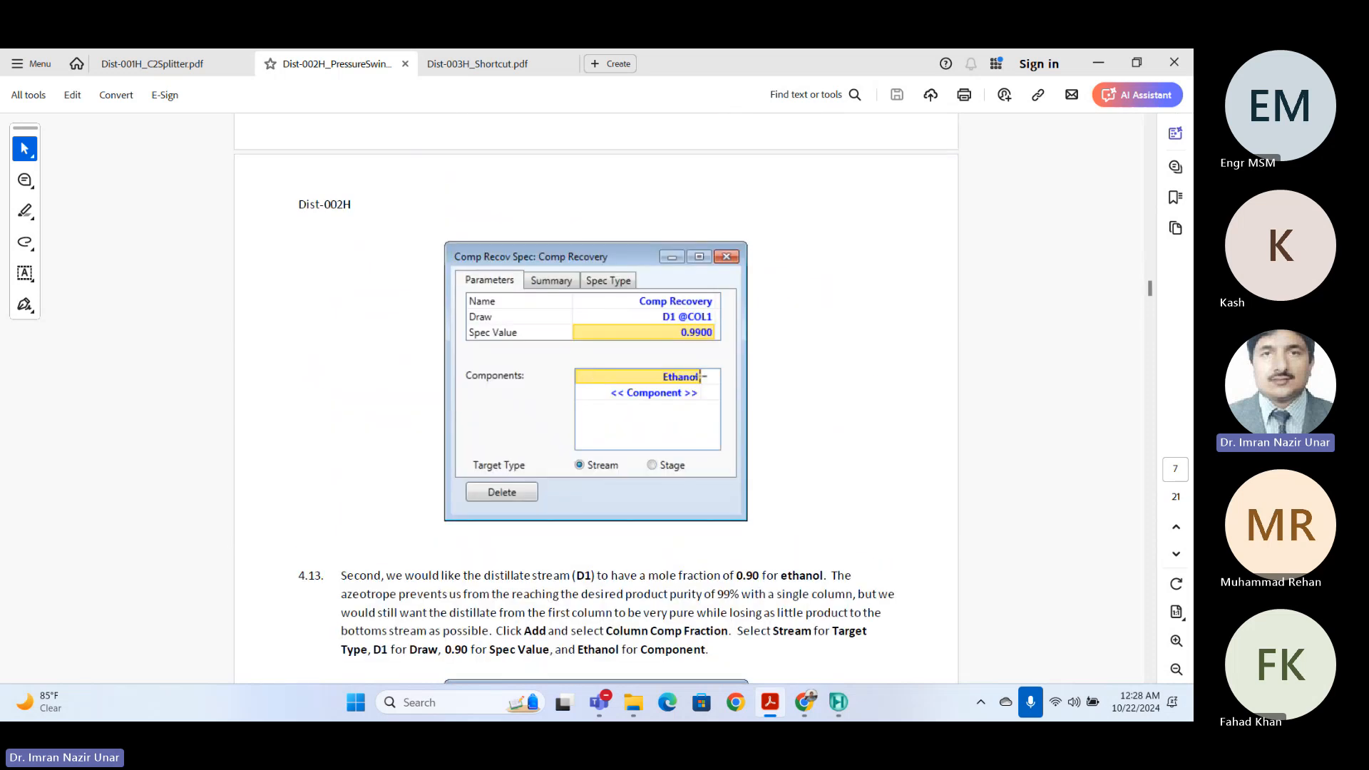
scroll(700, 376, up, 8)
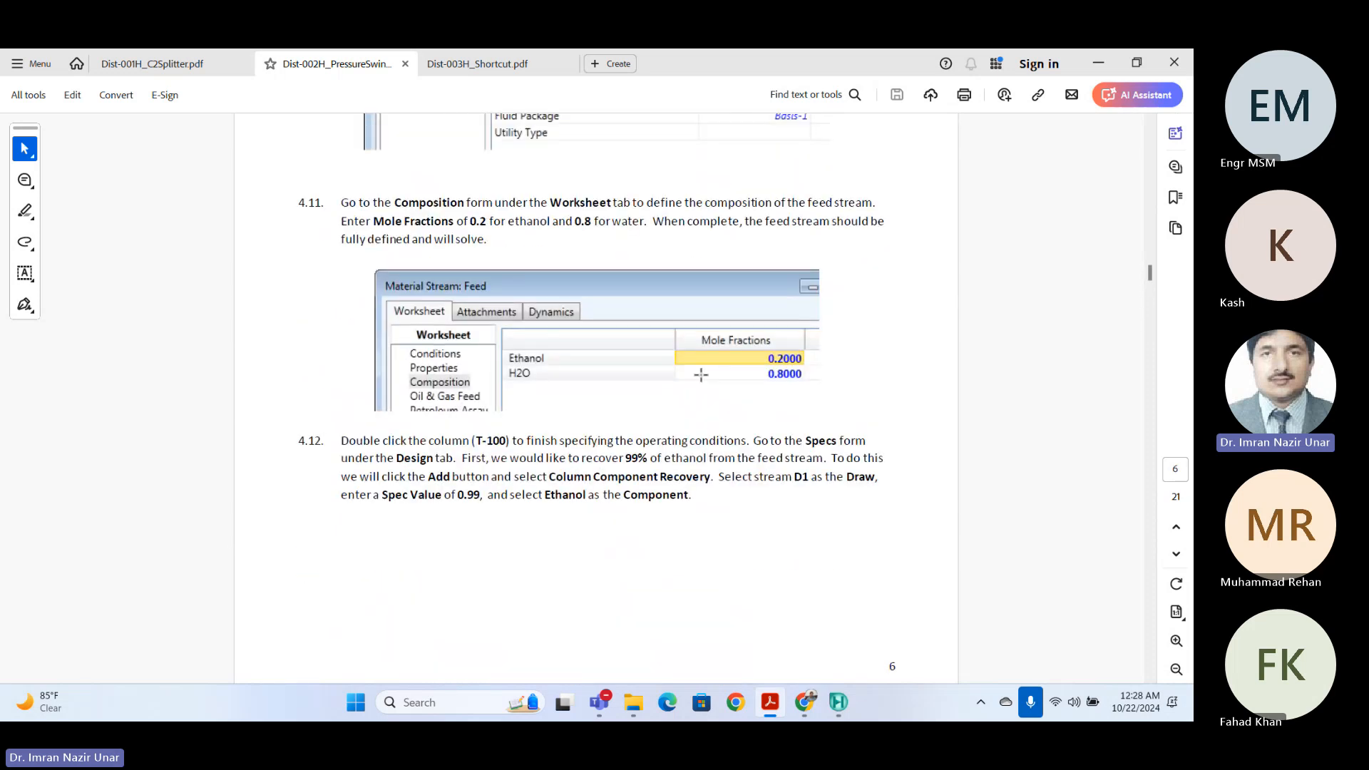
scroll(528, 421, up, 3)
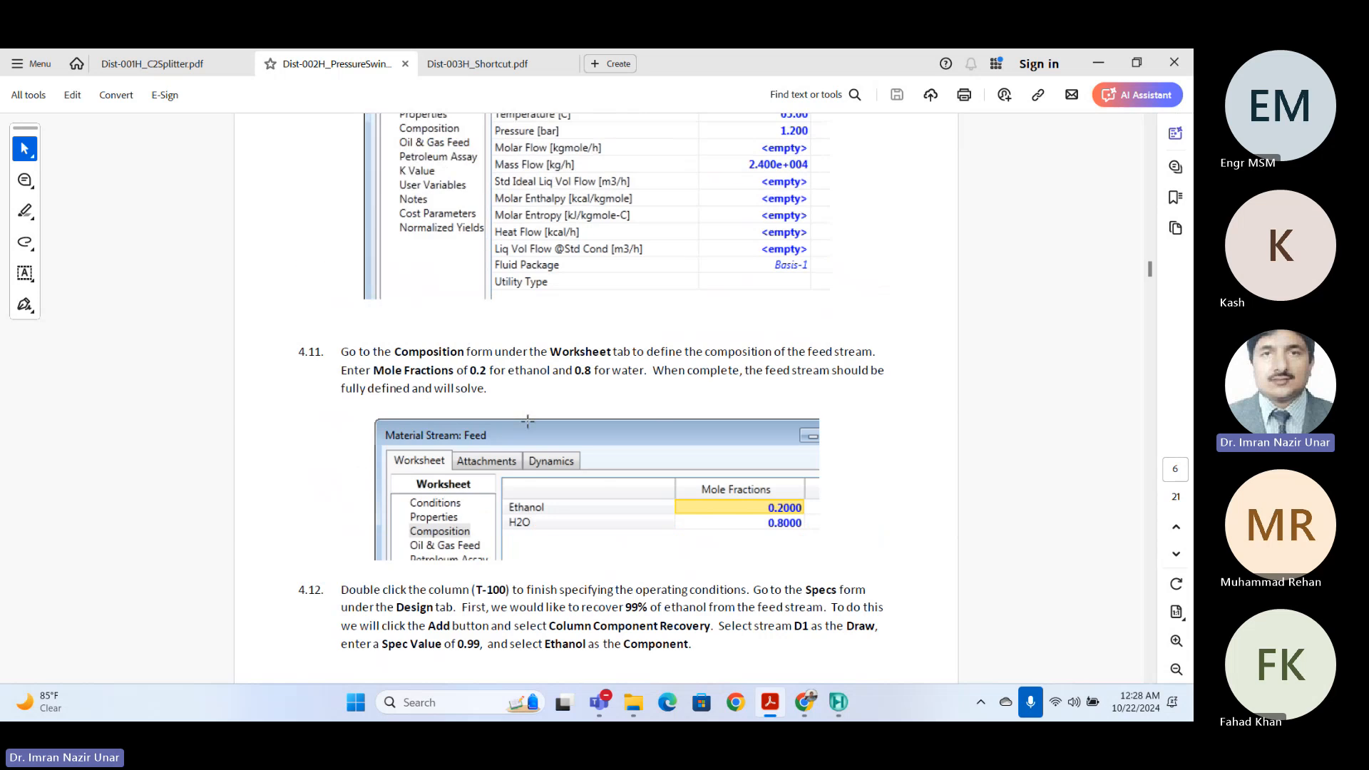
scroll(527, 421, down, 3)
scroll(516, 411, down, 3)
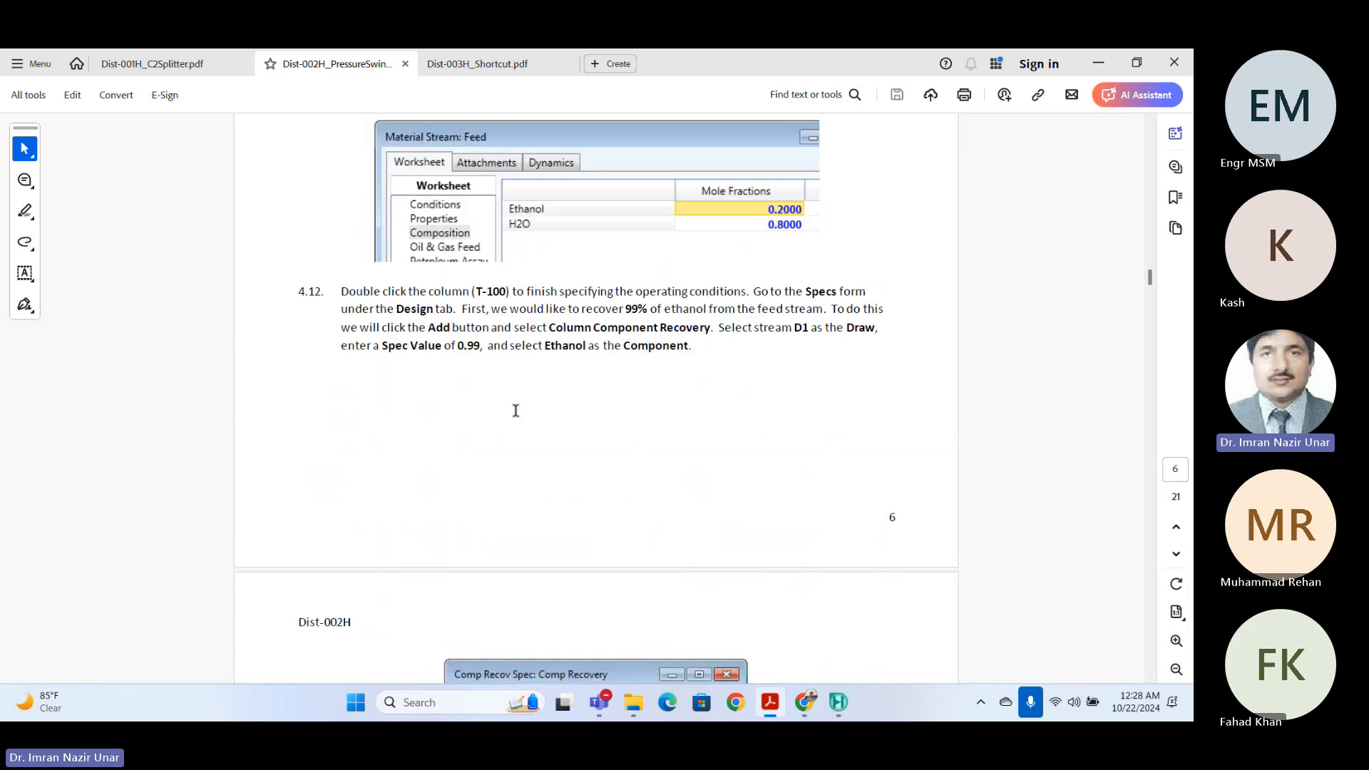
- Compare the Comp Recovery spec with the Comp Fraction spec of step 4.13, checking the draw, spec value and component of each
scroll(515, 411, down, 6)
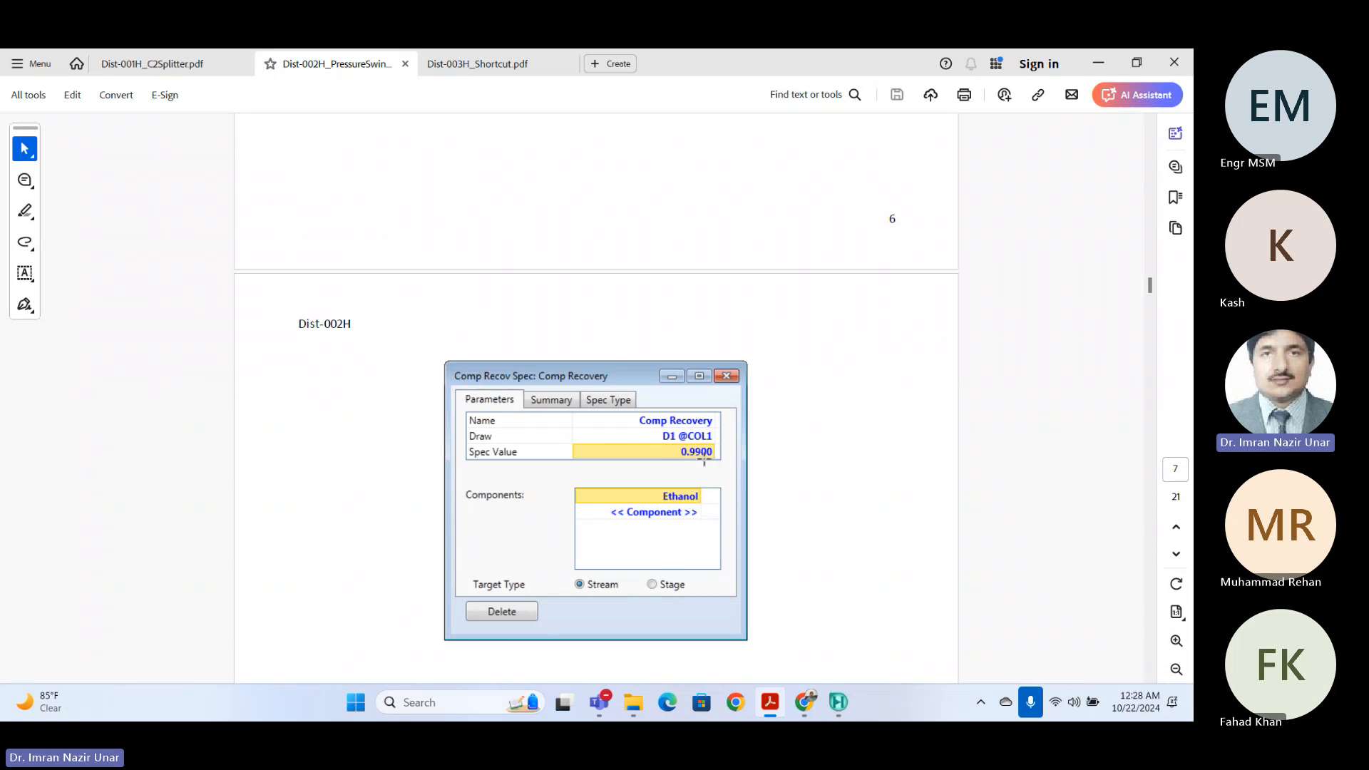
scroll(704, 460, down, 4)
scroll(428, 407, down, 2)
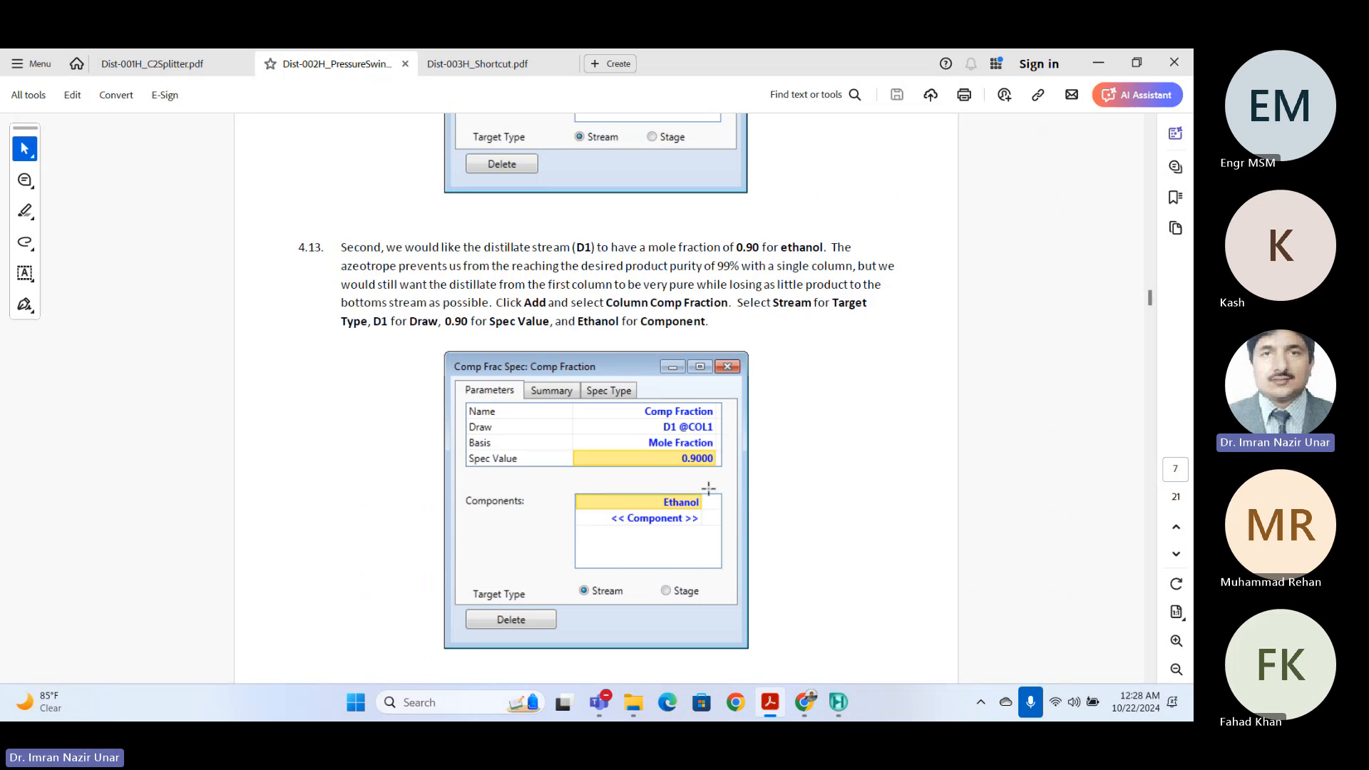
scroll(682, 418, up, 2)
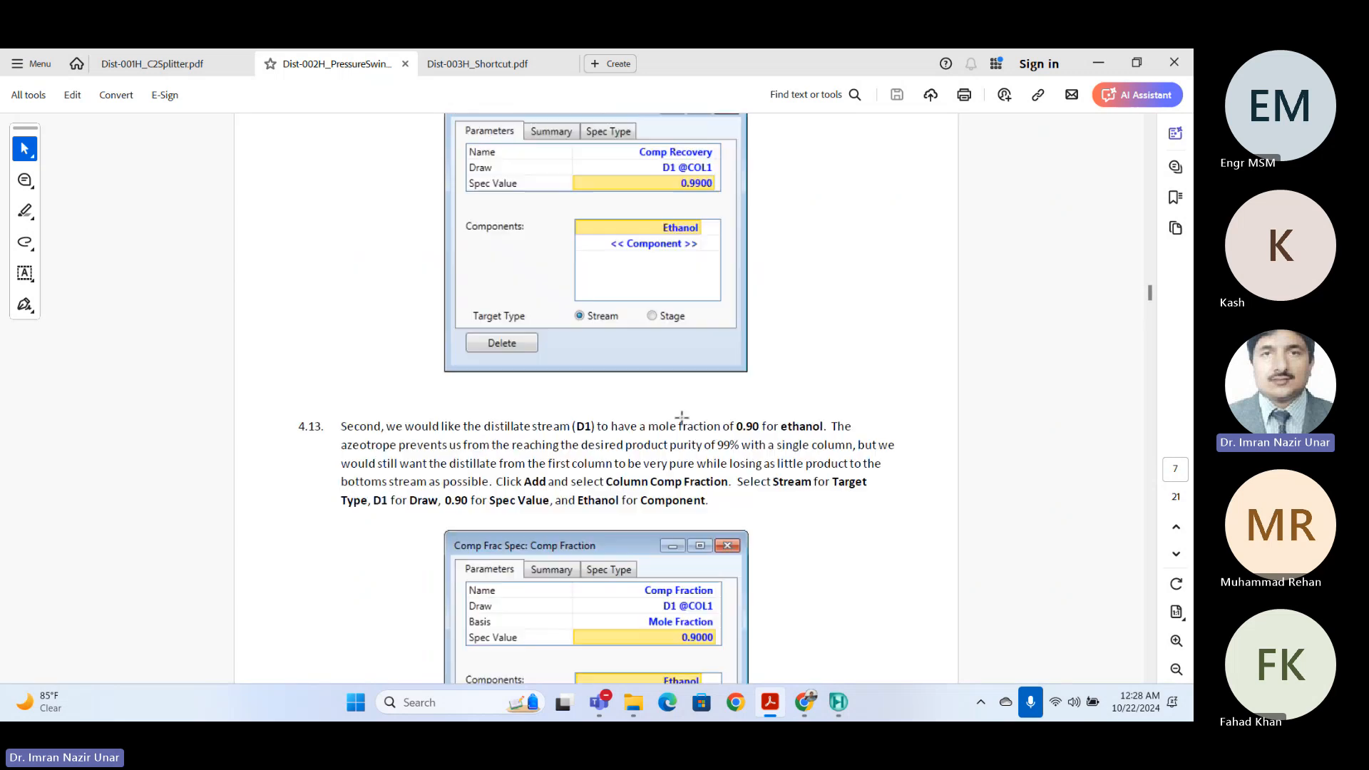
scroll(682, 417, up, 1)
scroll(682, 417, down, 2)
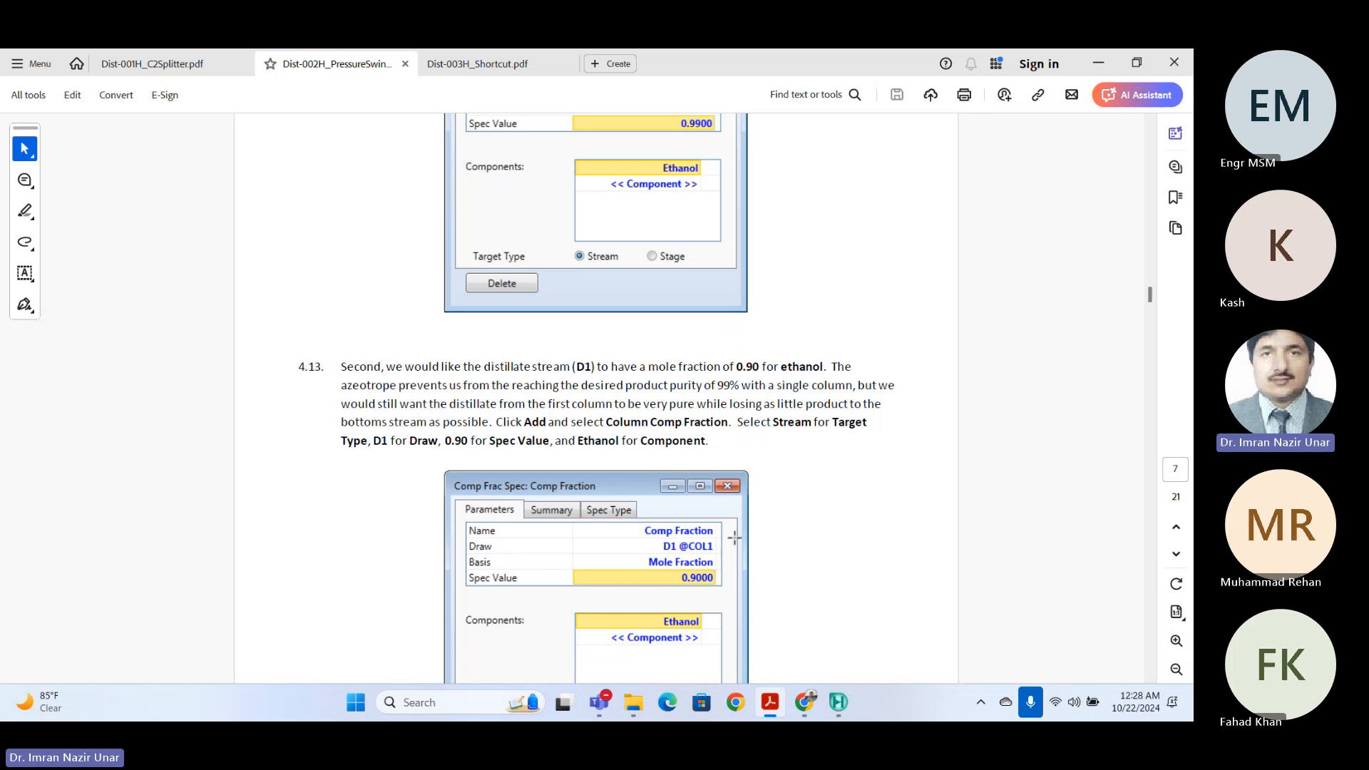
scroll(734, 542, down, 2)
scroll(720, 460, up, 1)
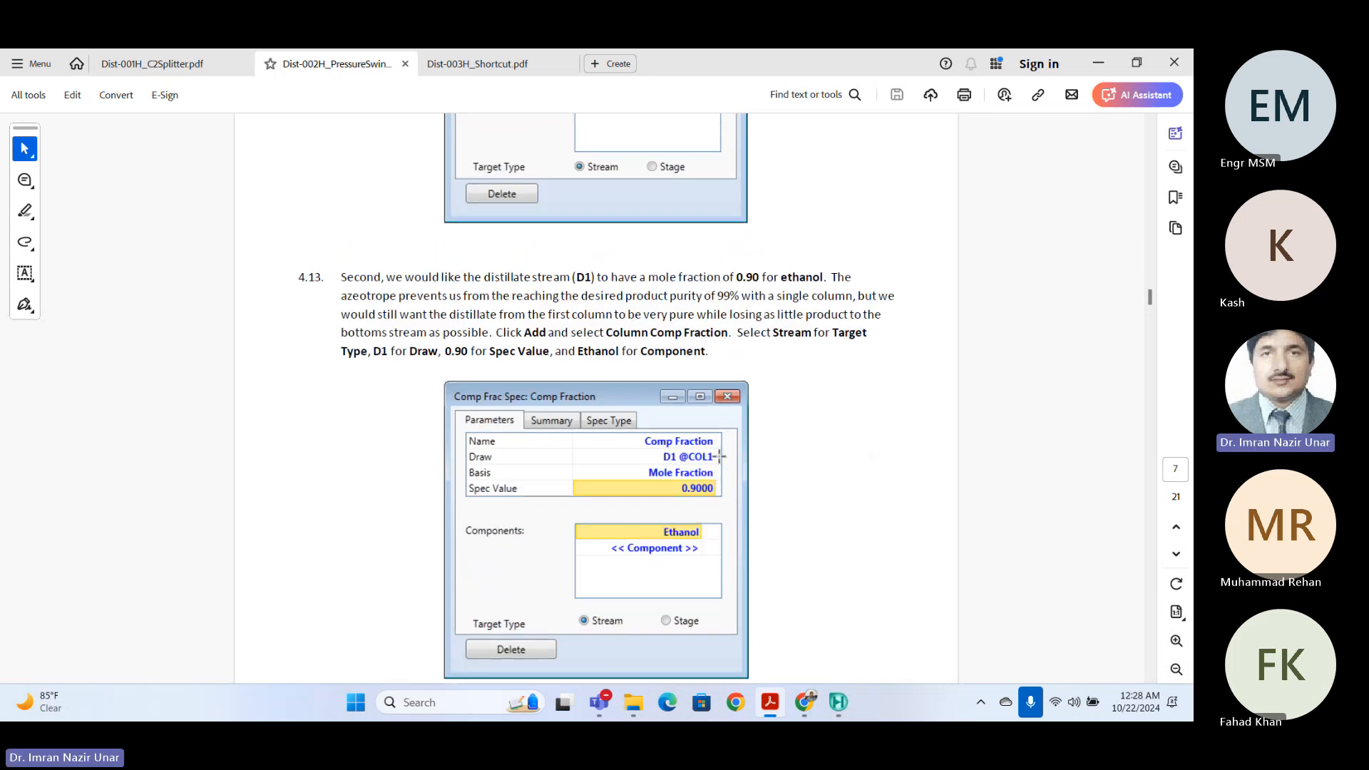
scroll(694, 493, up, 3)
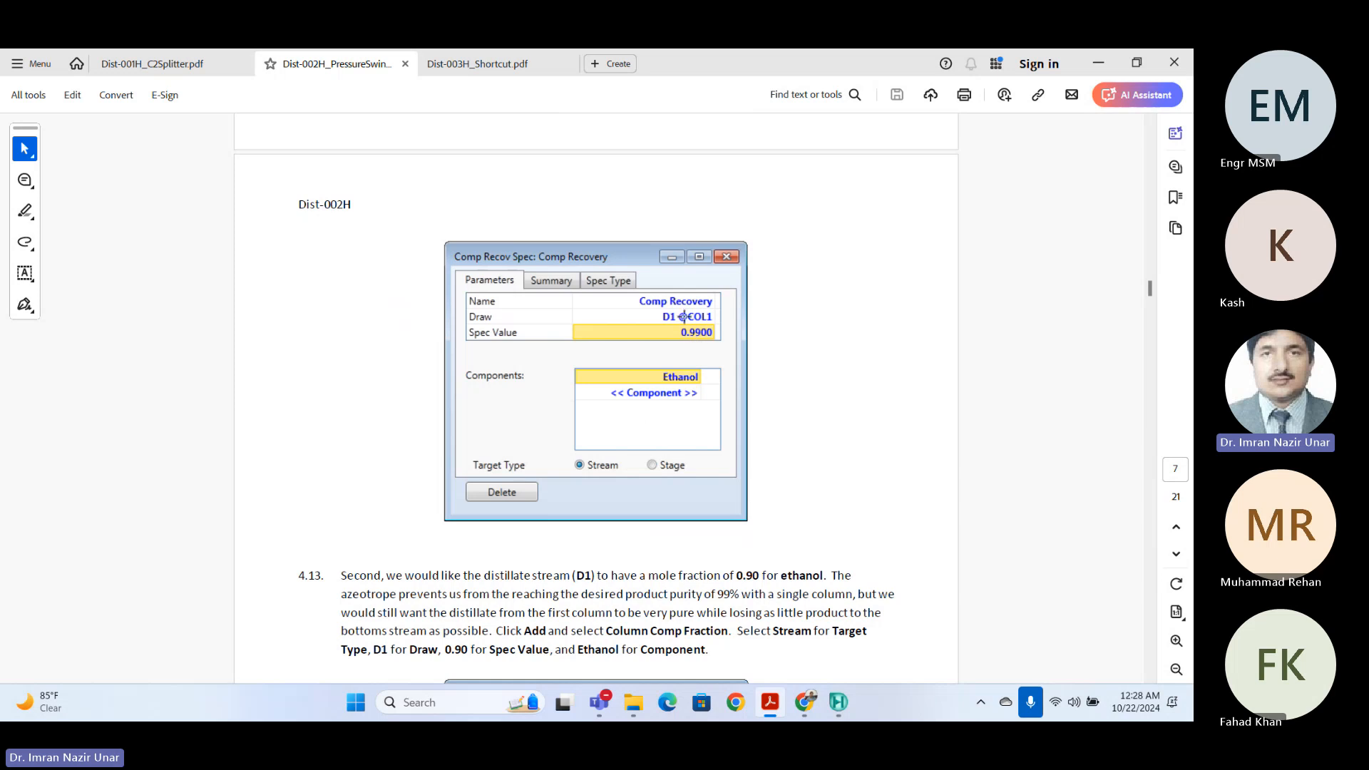
scroll(683, 317, down, 3)
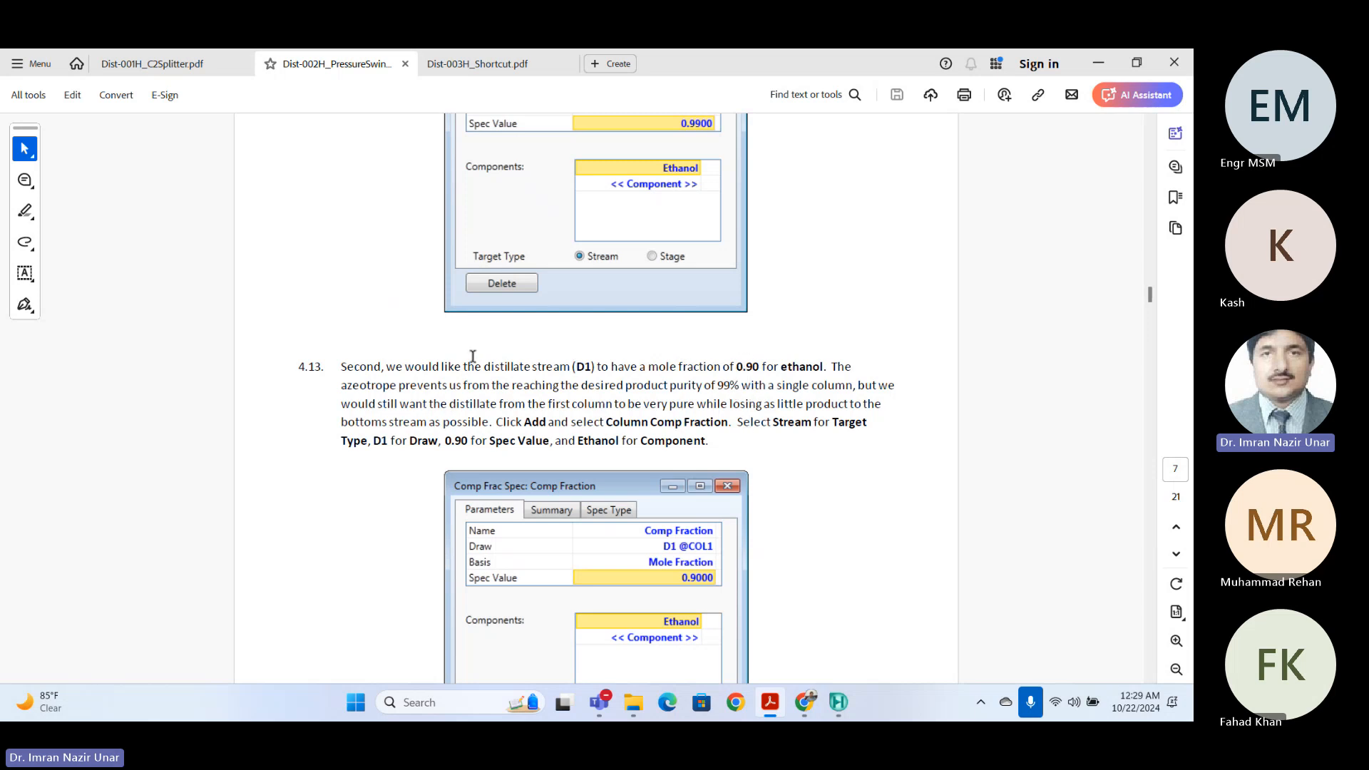
- Select the distillate mole fraction sentence in step 4.13 and the ethanol recovery instructions in step 4.12 to point them out
drag(405, 367, 845, 375)
scroll(544, 410, up, 5)
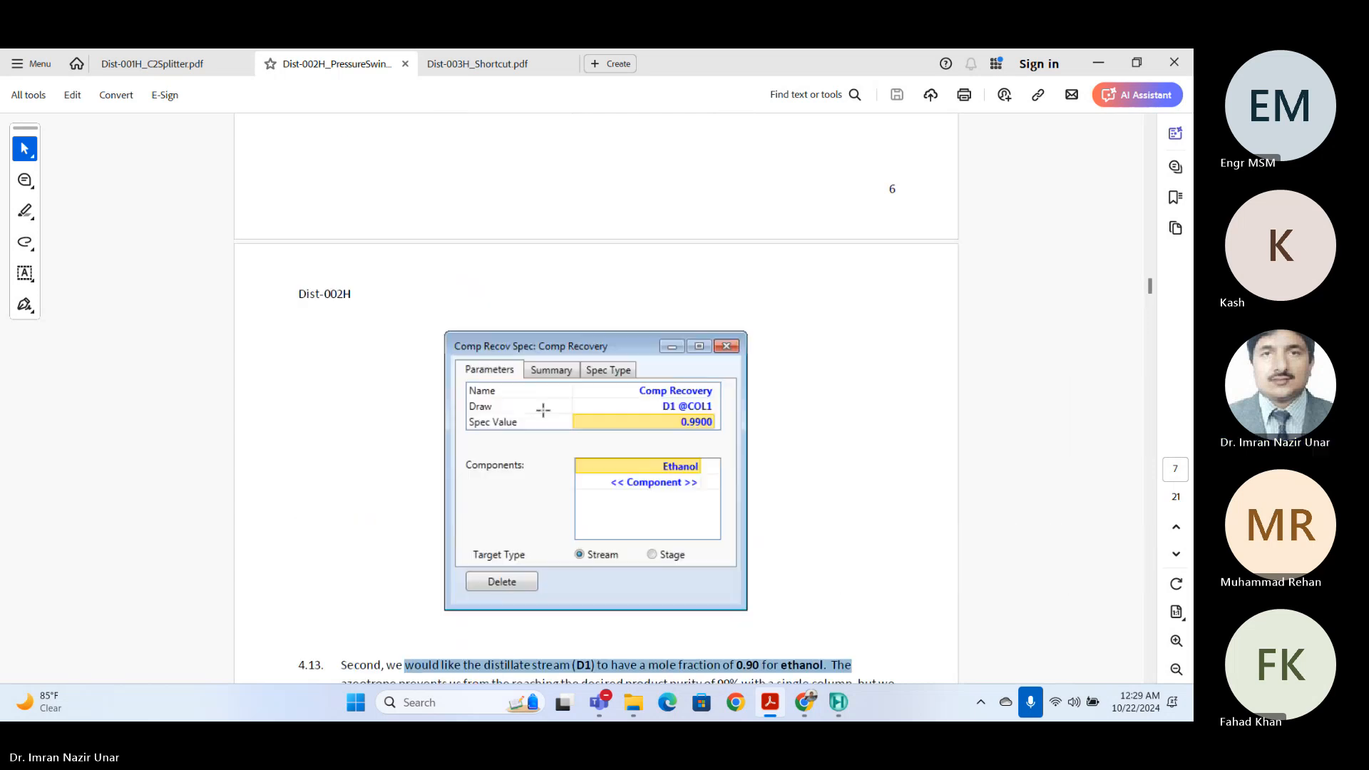
scroll(544, 410, up, 3)
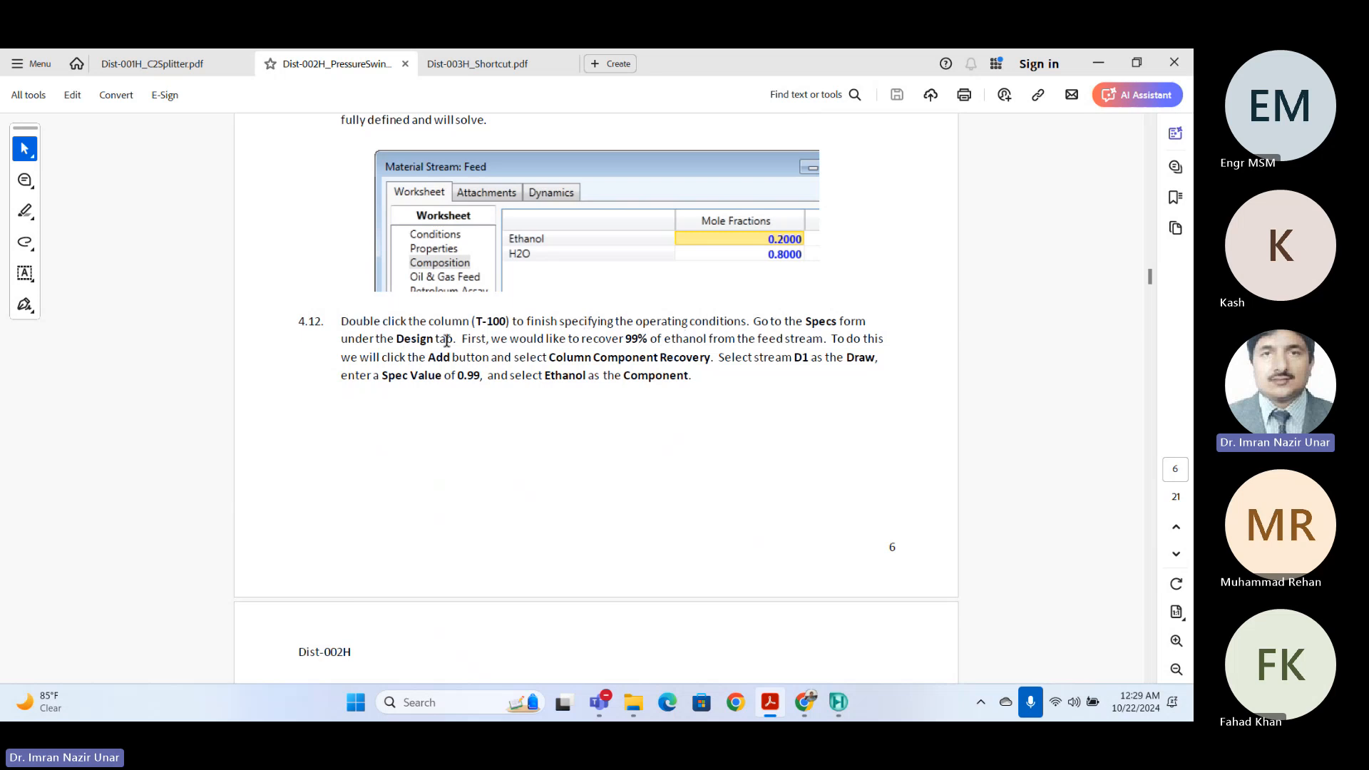
mouse_move(491, 339)
mouse_down()
mouse_move(611, 325)
mouse_move(685, 345)
mouse_move(821, 343)
mouse_move(810, 341)
mouse_up()
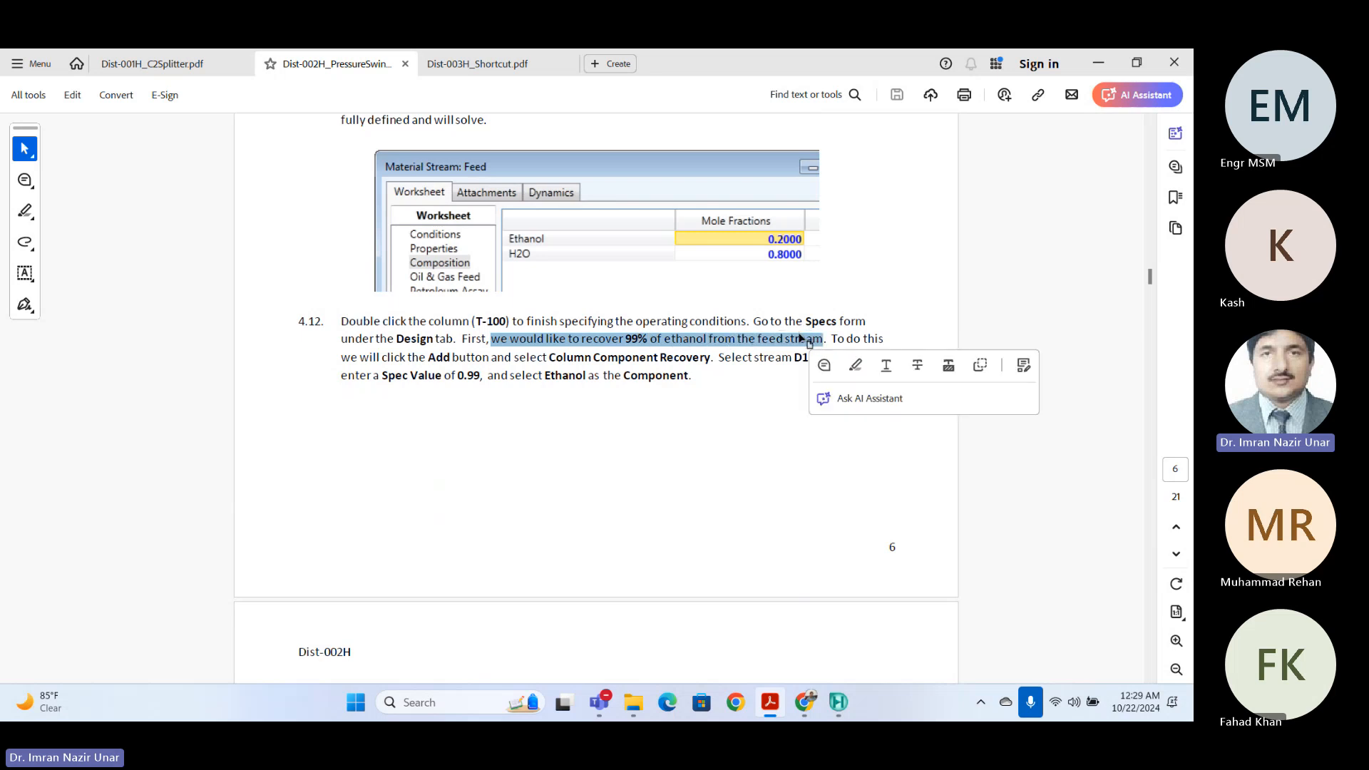
drag(342, 358, 810, 359)
click(485, 376)
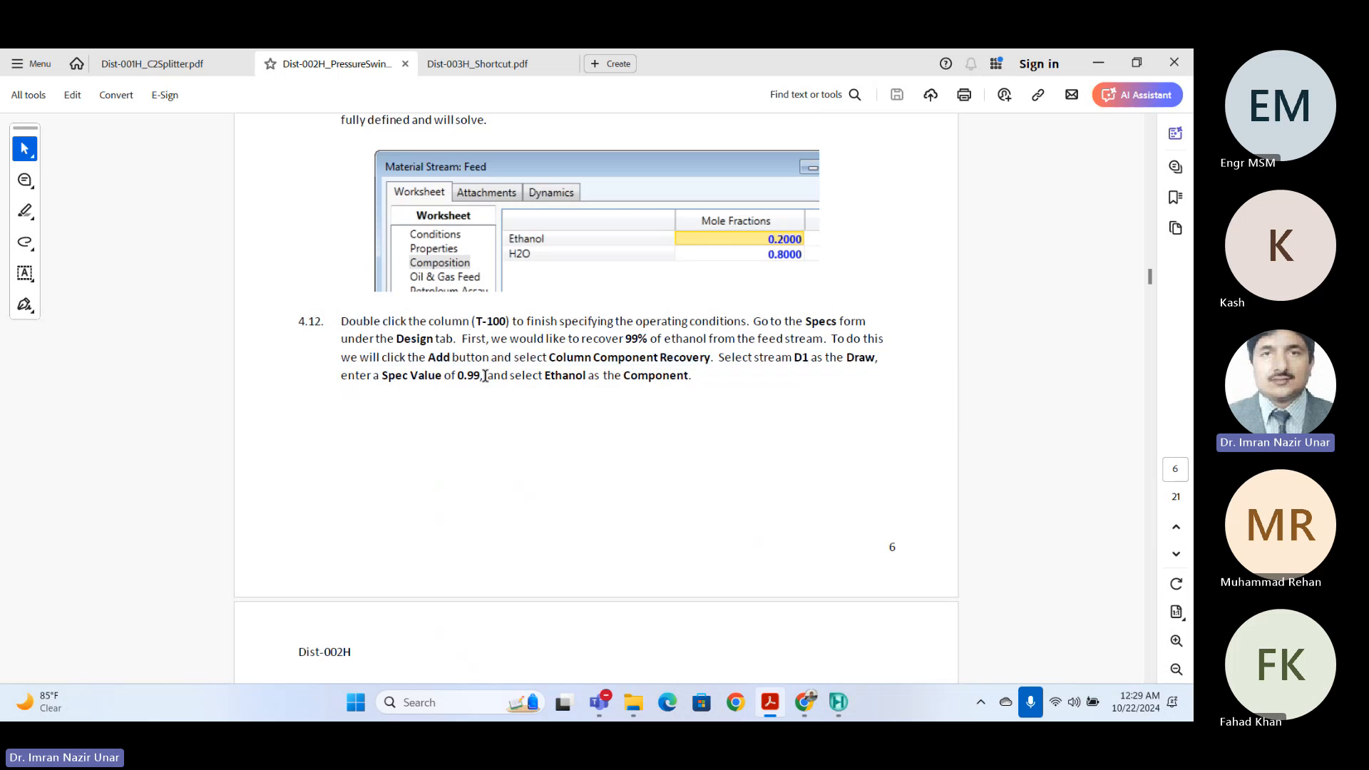
drag(485, 376, 616, 373)
- Look ahead to the component fraction instructions in step 4.13, return to the Column Component Recovery text in step 4.12 and clear the text selection
scroll(640, 360, down, 3)
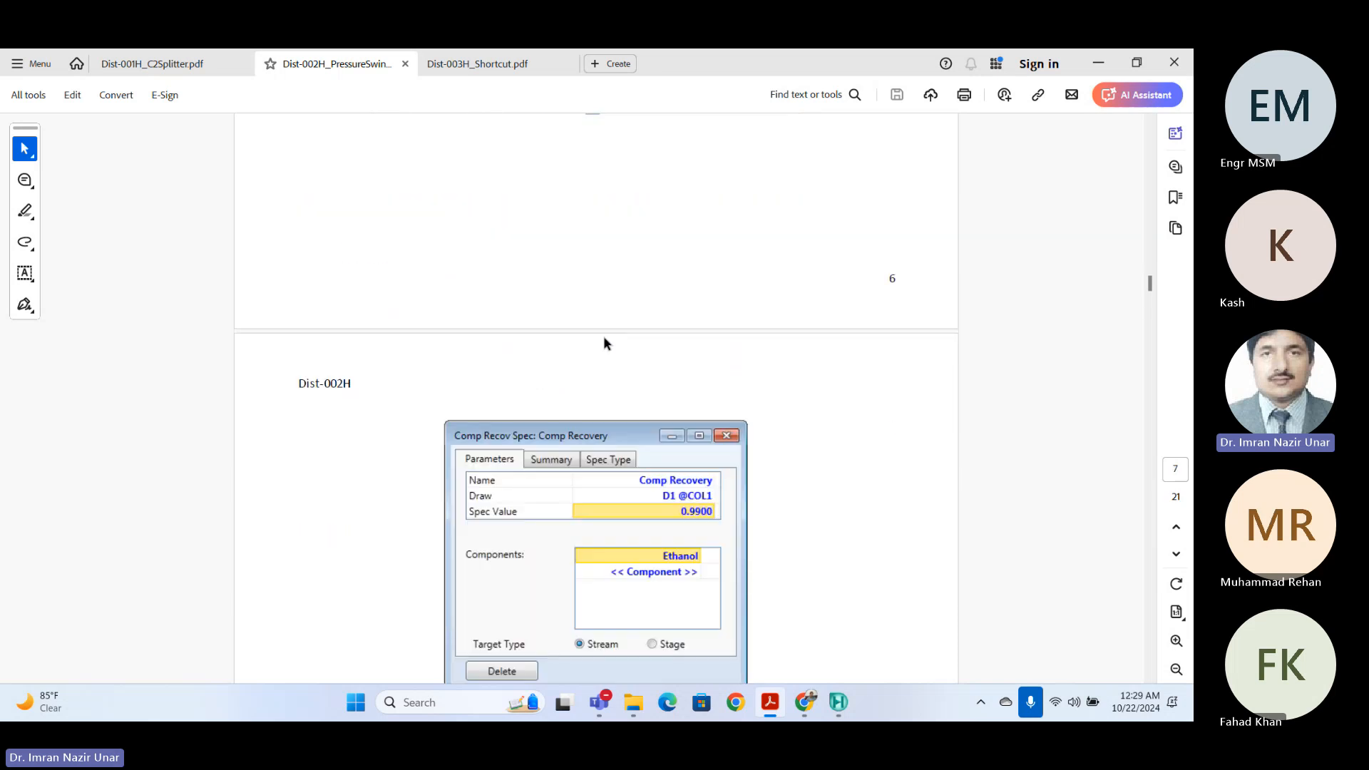
scroll(603, 339, down, 4)
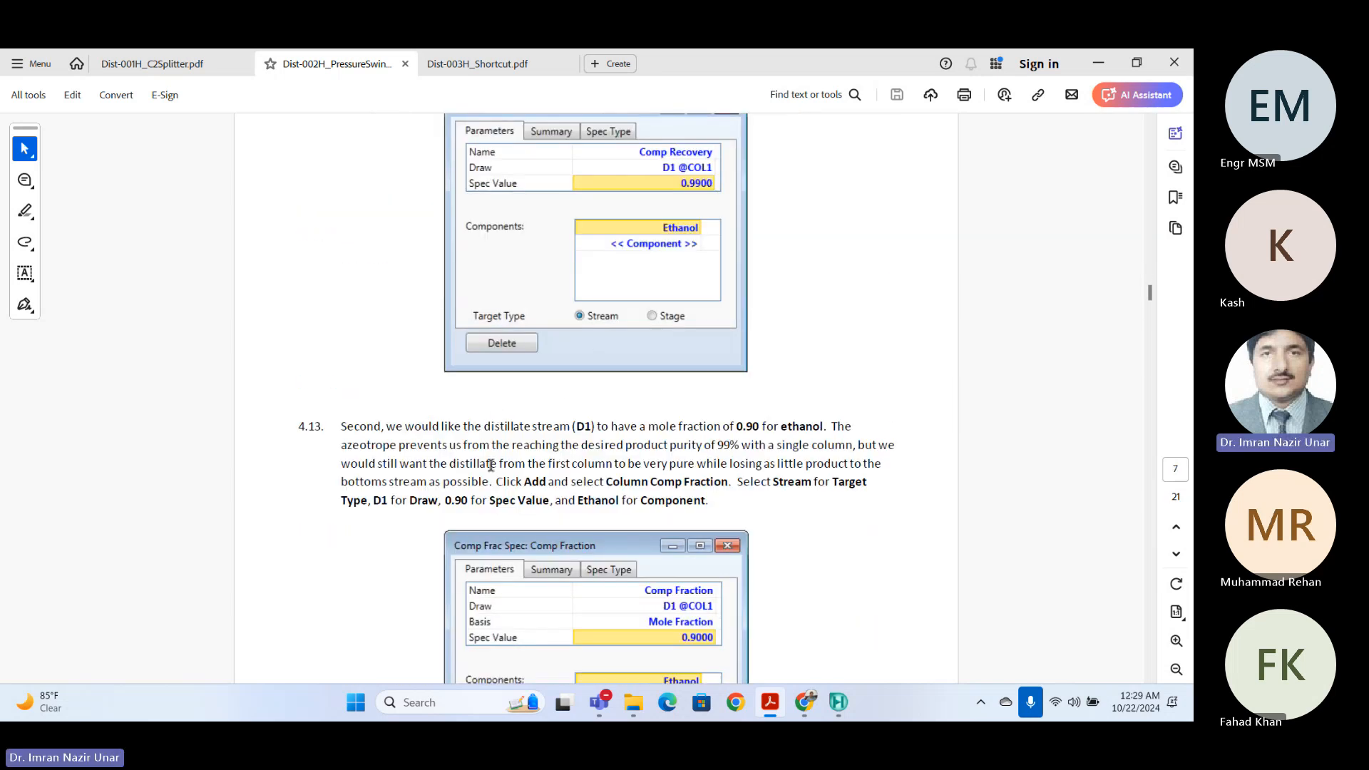
scroll(610, 420, up, 8)
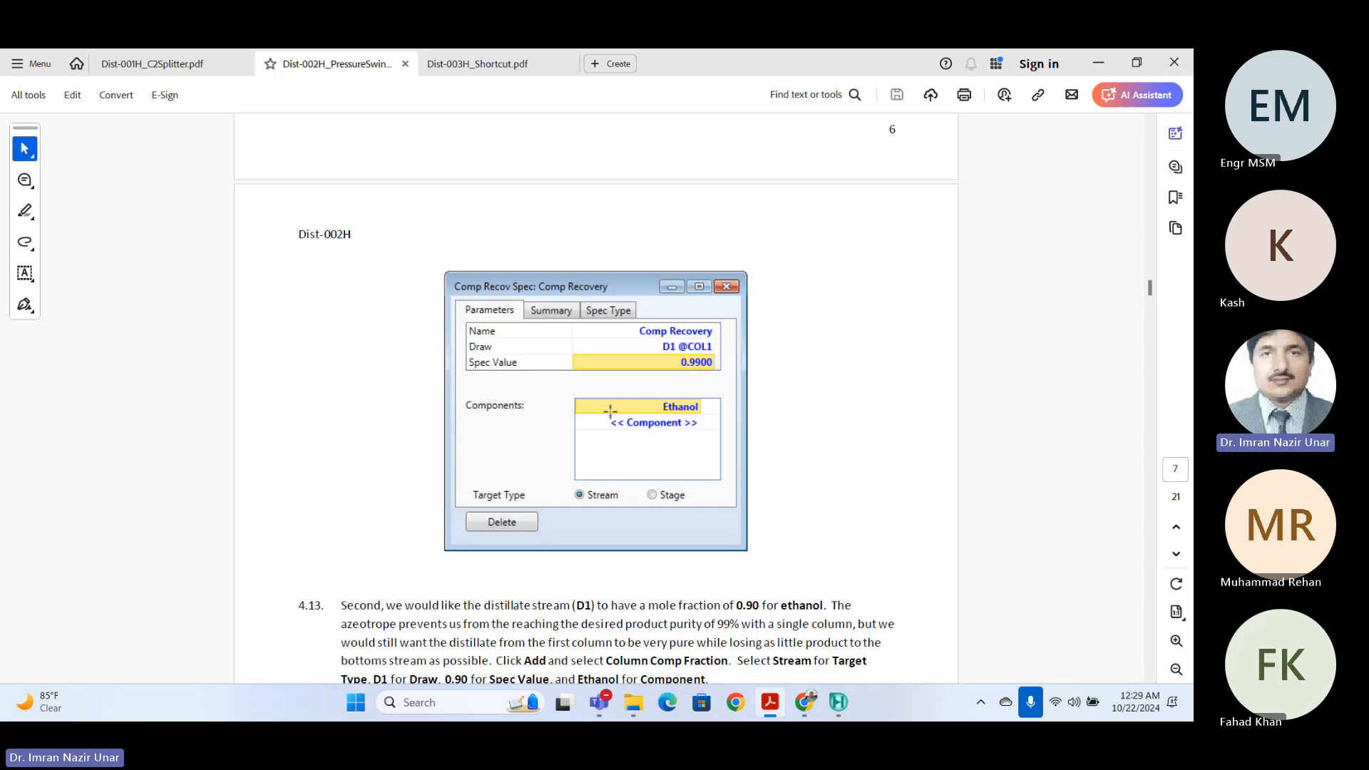
scroll(634, 371, down, 2)
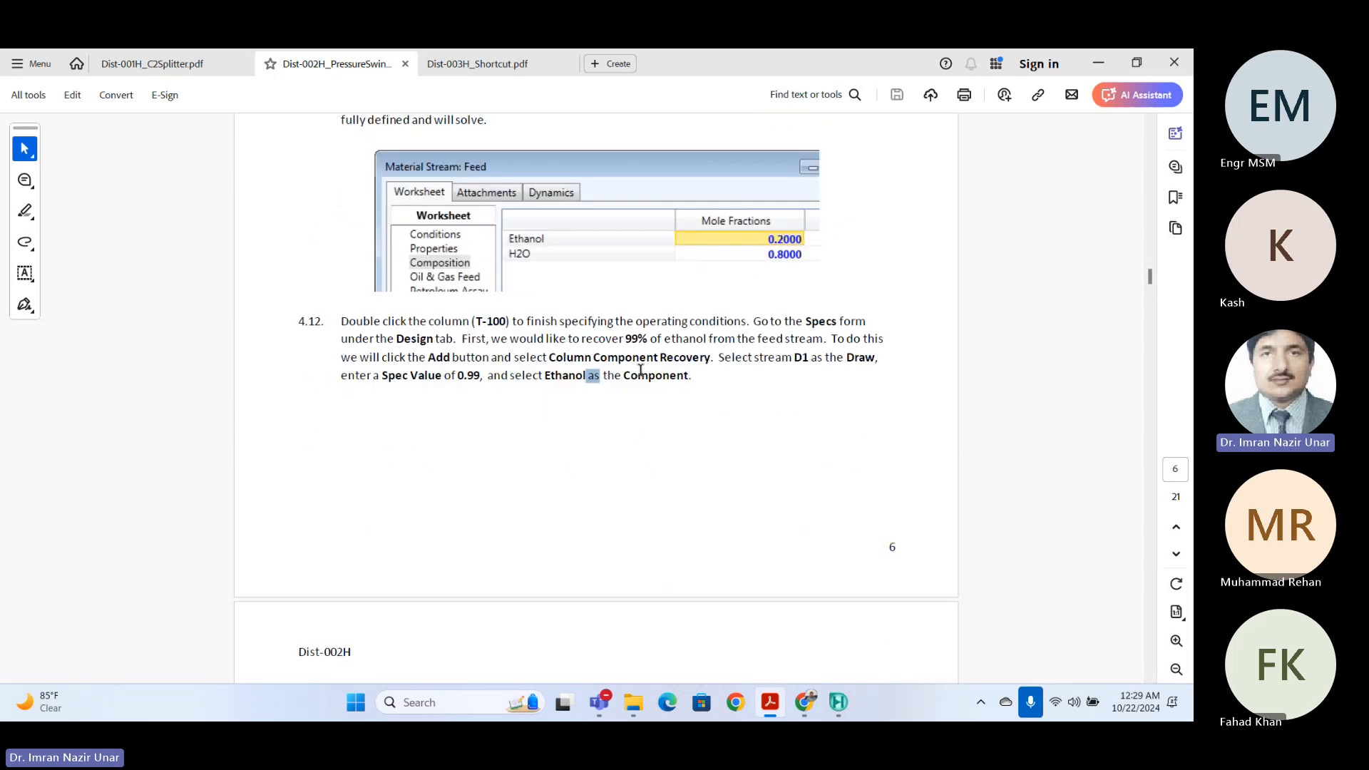
click(706, 359)
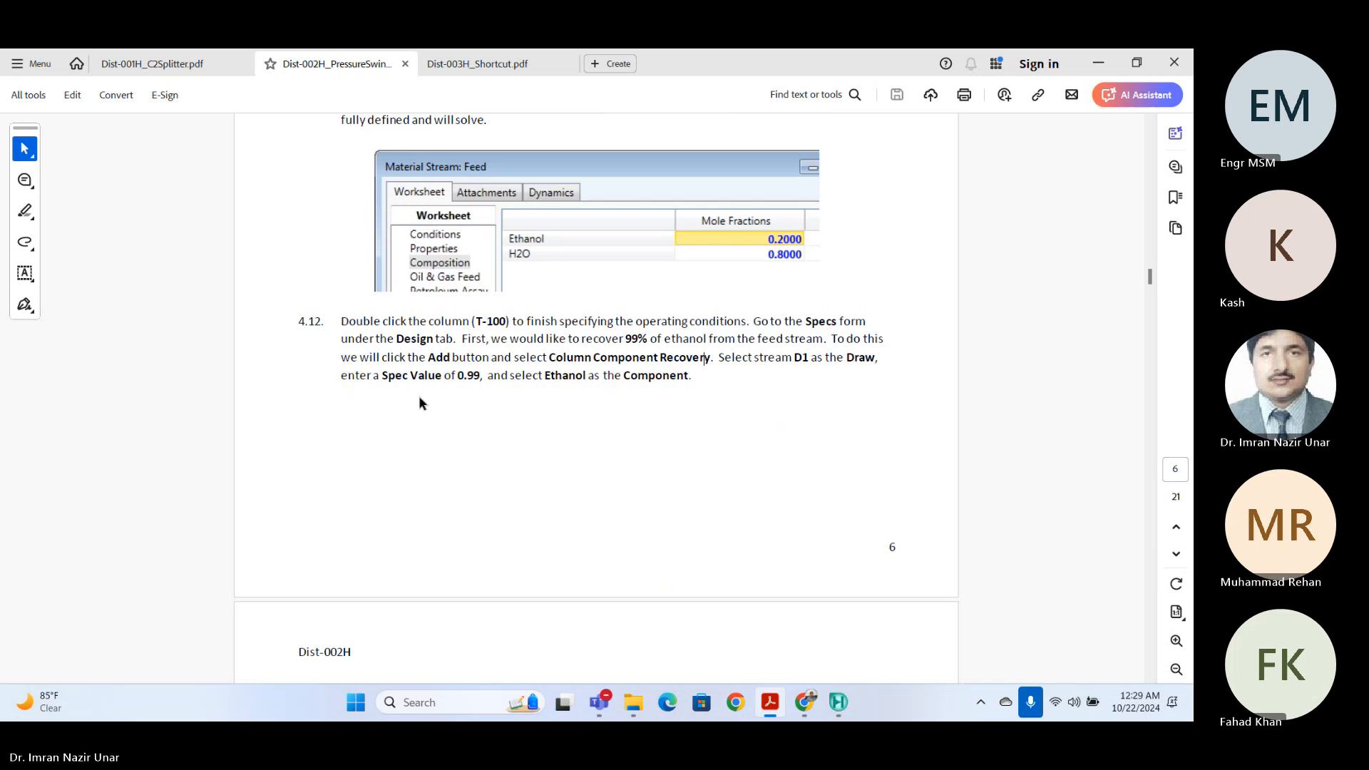
- Review the Comp Recovery and Comp Fraction spec windows for distillate D1 again, continuing to the end of page 7
scroll(370, 384, down, 4)
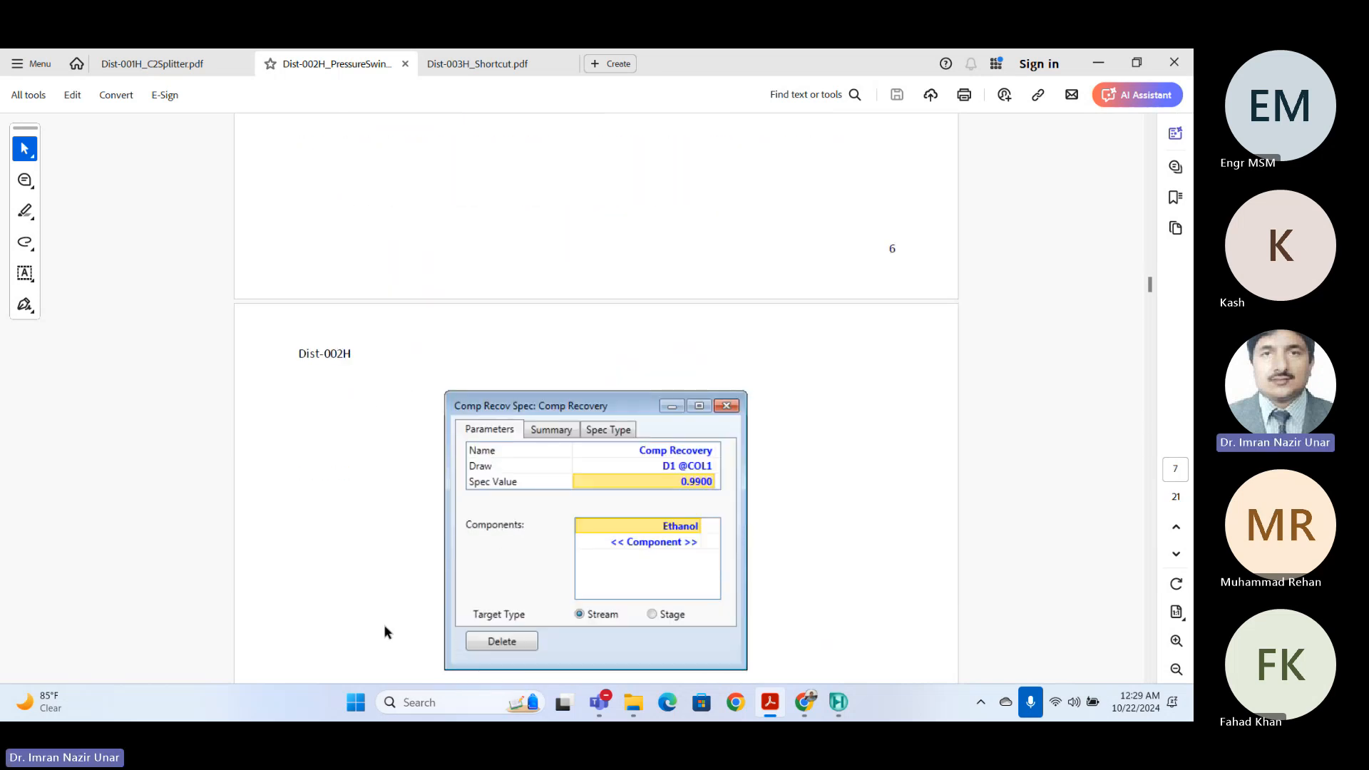
scroll(551, 538, down, 3)
scroll(557, 505, up, 1)
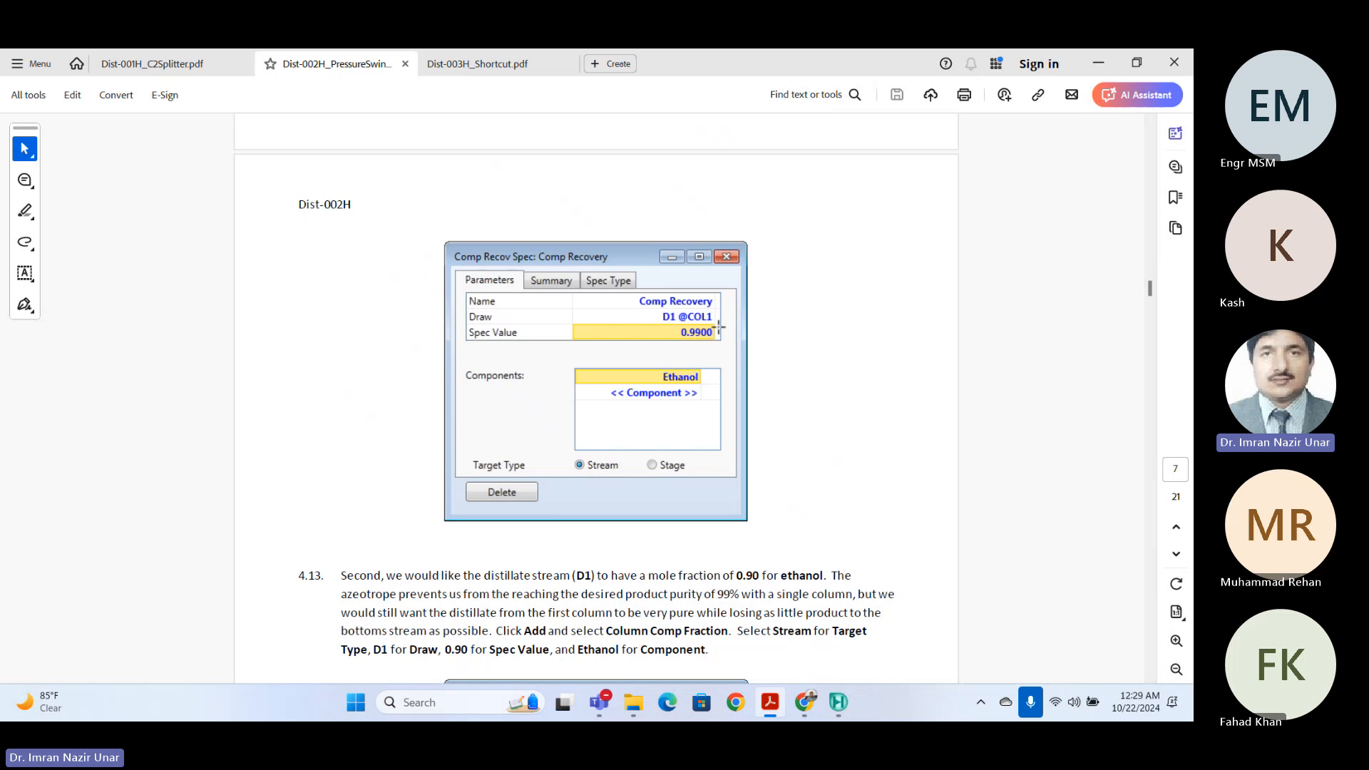
scroll(680, 351, down, 1)
scroll(680, 350, down, 3)
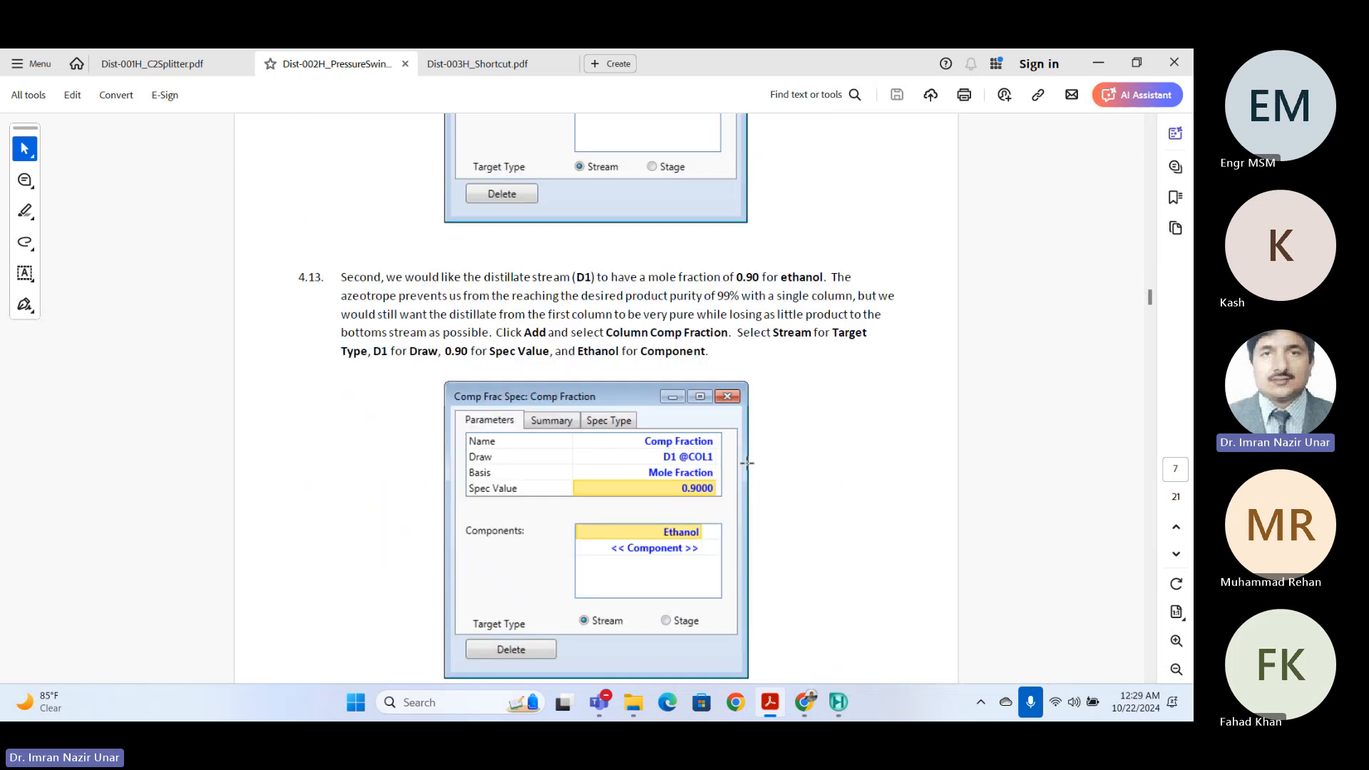
scroll(718, 498, up, 2)
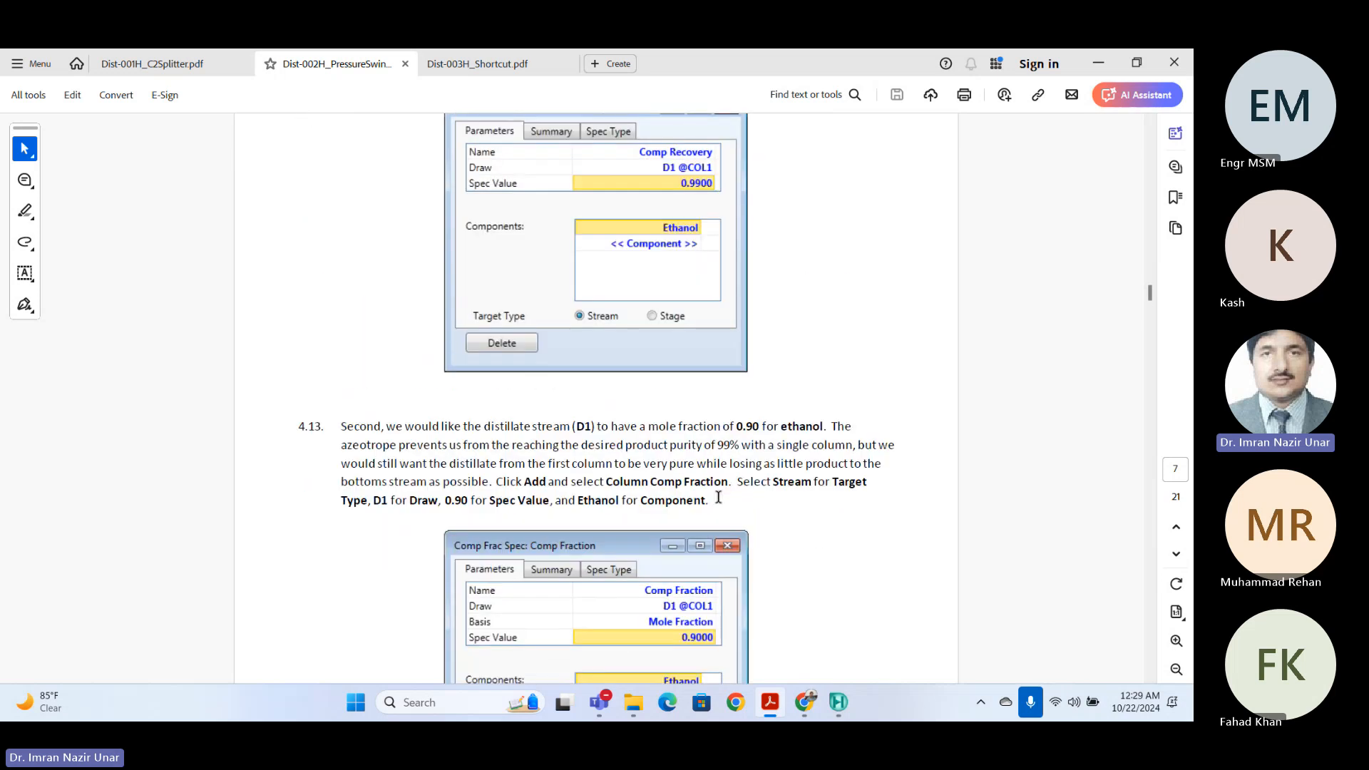
scroll(722, 497, up, 1)
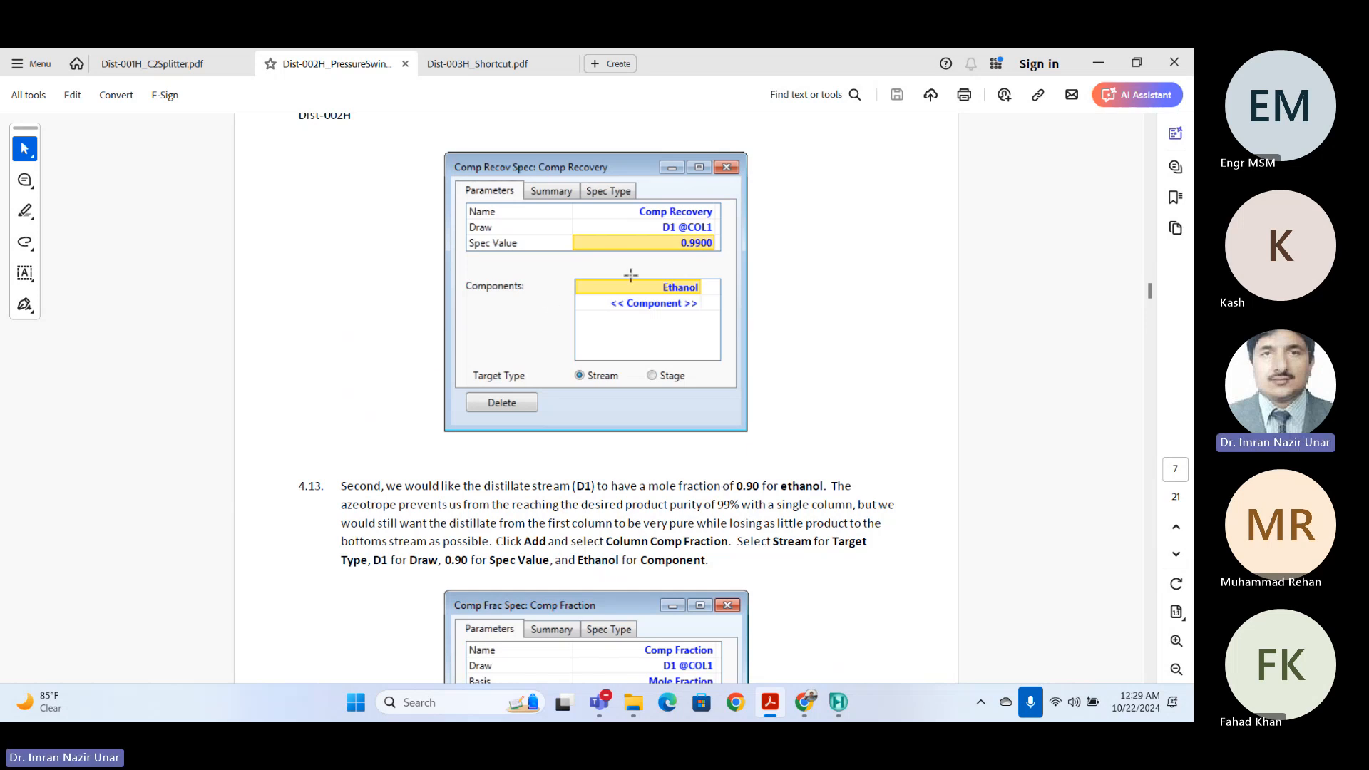
scroll(603, 486, down, 3)
scroll(589, 473, down, 3)
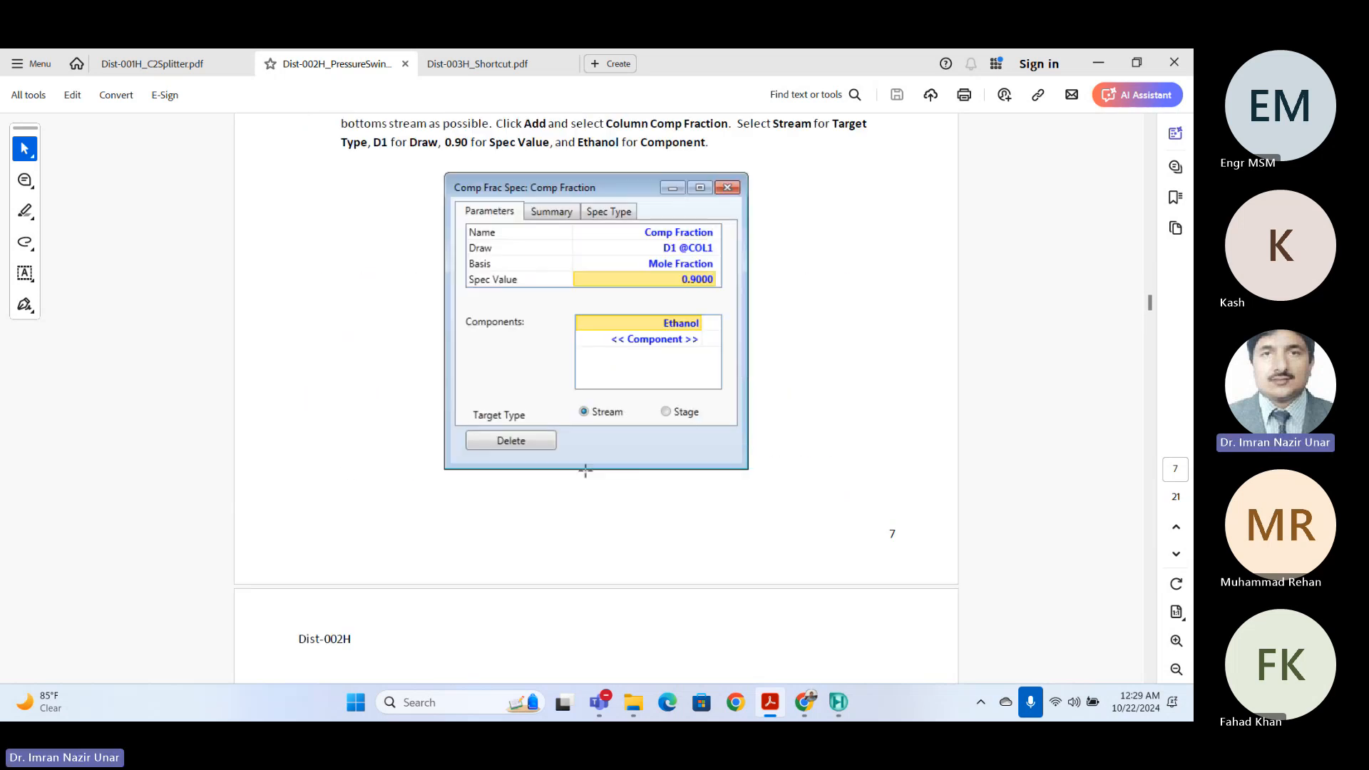
- Read steps 4.14 and 4.15 on activating the Comp Recovery and Comp Fraction specs and estimating the distillate rate
scroll(584, 465, up, 6)
scroll(575, 423, down, 10)
scroll(564, 412, down, 3)
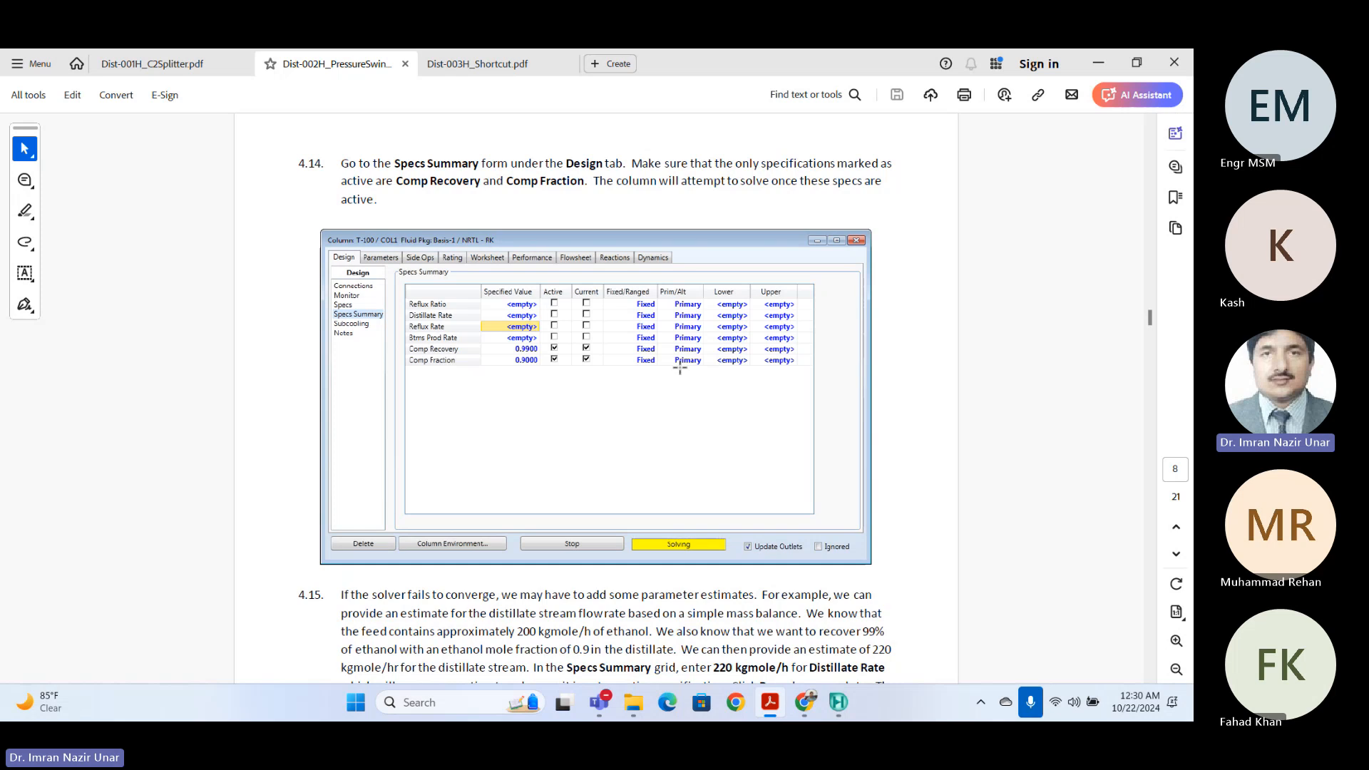
scroll(601, 353, up, 2)
scroll(544, 288, down, 5)
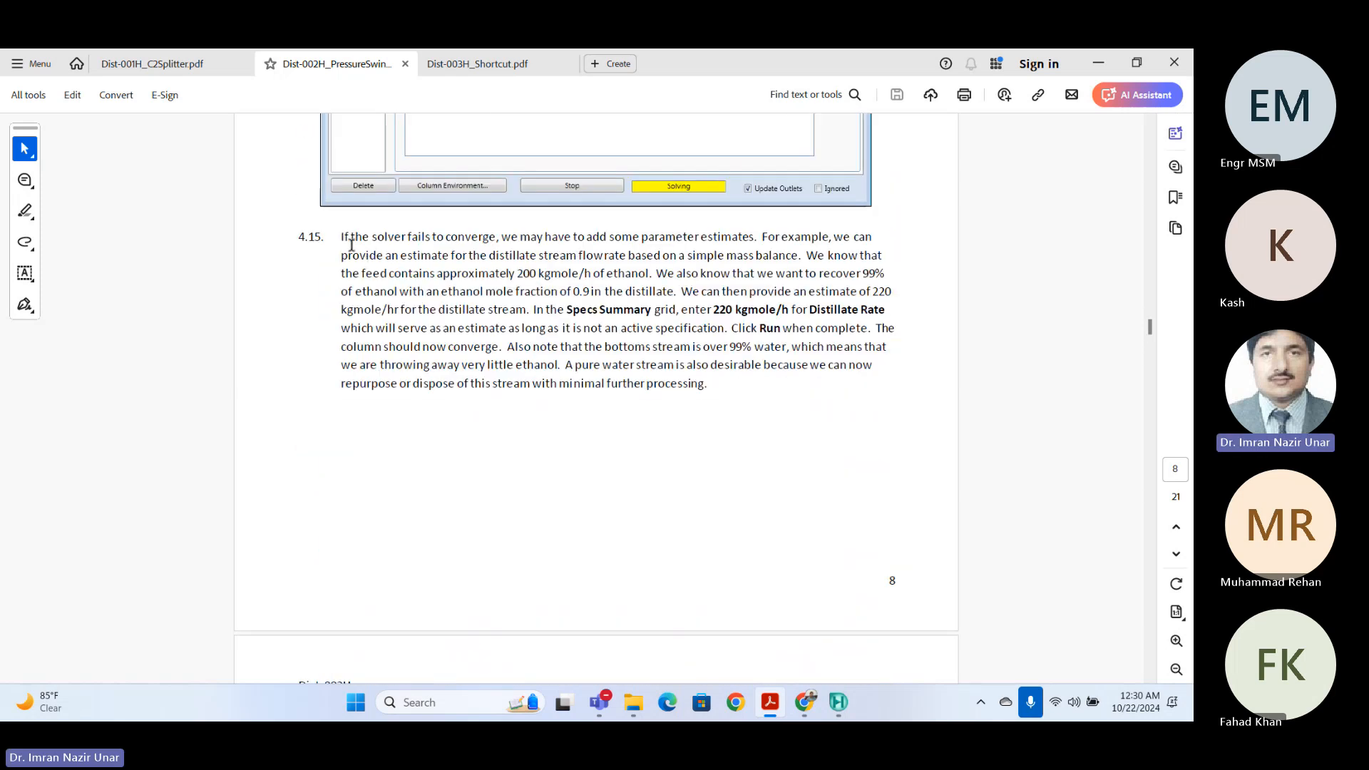
scroll(721, 378, down, 6)
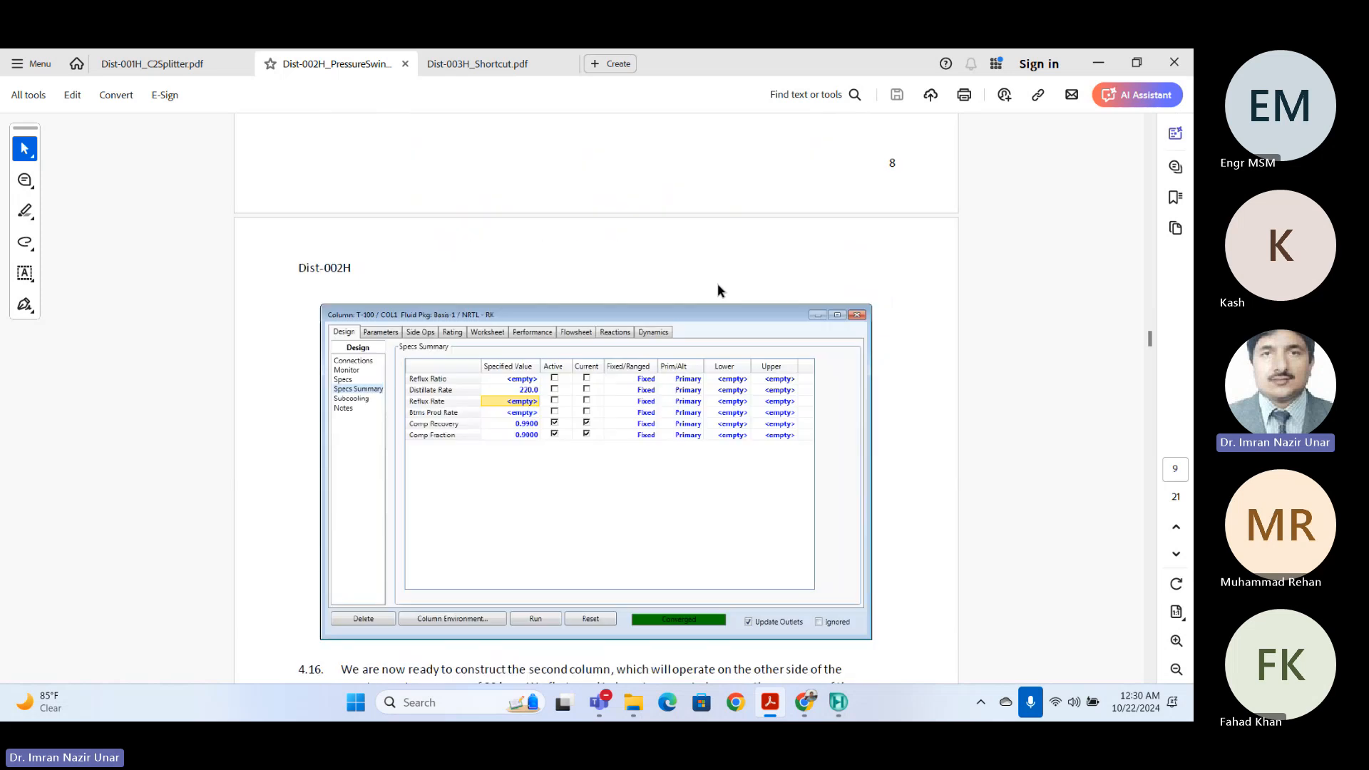
- Examine the T-100 Specs Summary figure on page 9 and the second-column and pump instructions in step 4.16
scroll(633, 325, down, 4)
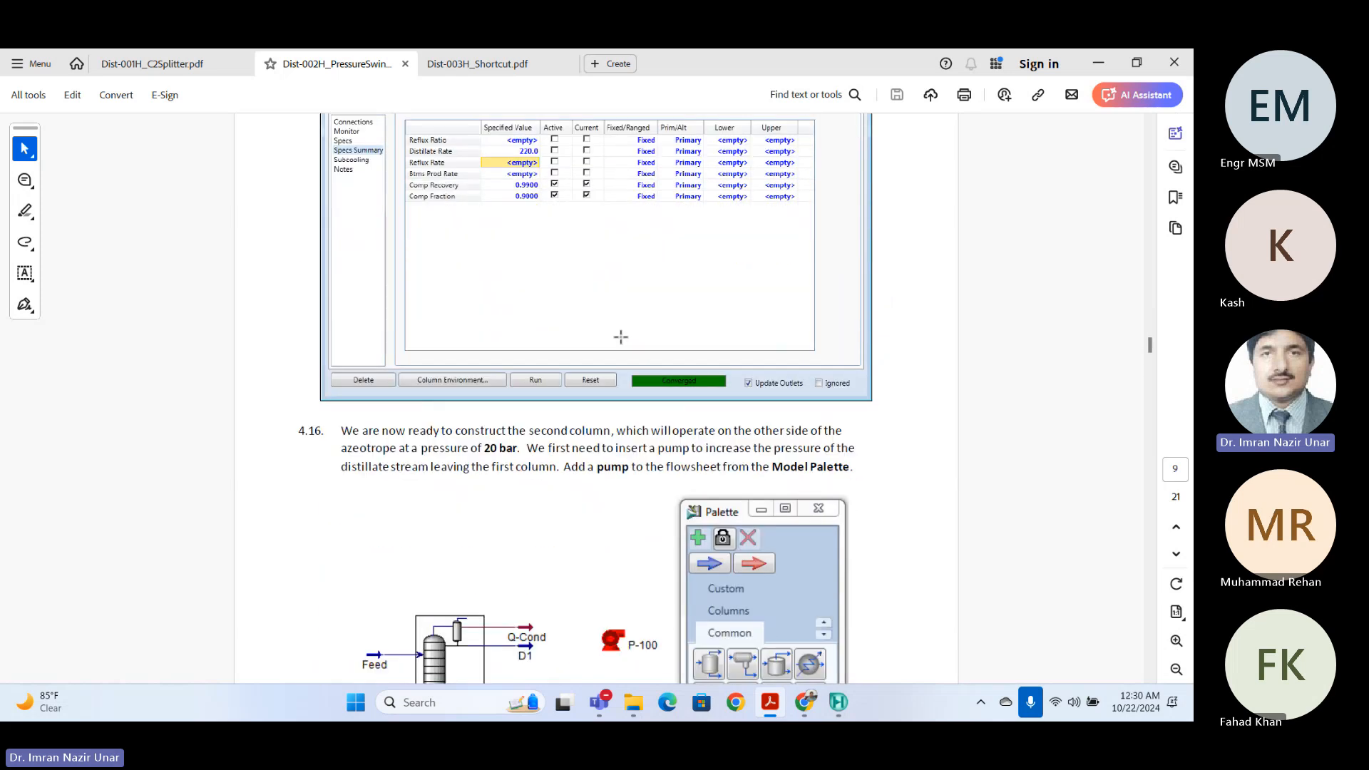
scroll(620, 337, up, 1)
scroll(603, 348, down, 6)
scroll(616, 326, up, 5)
scroll(628, 301, up, 3)
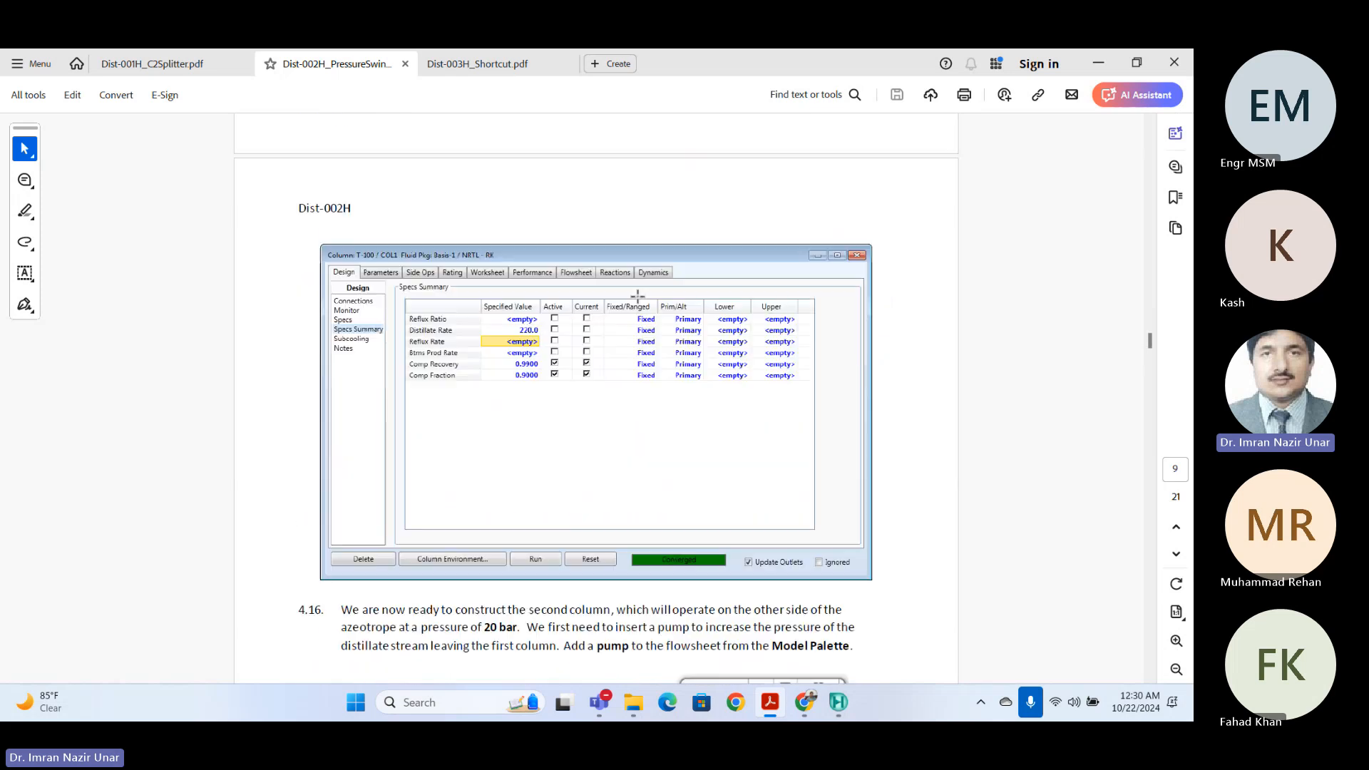
scroll(574, 340, down, 5)
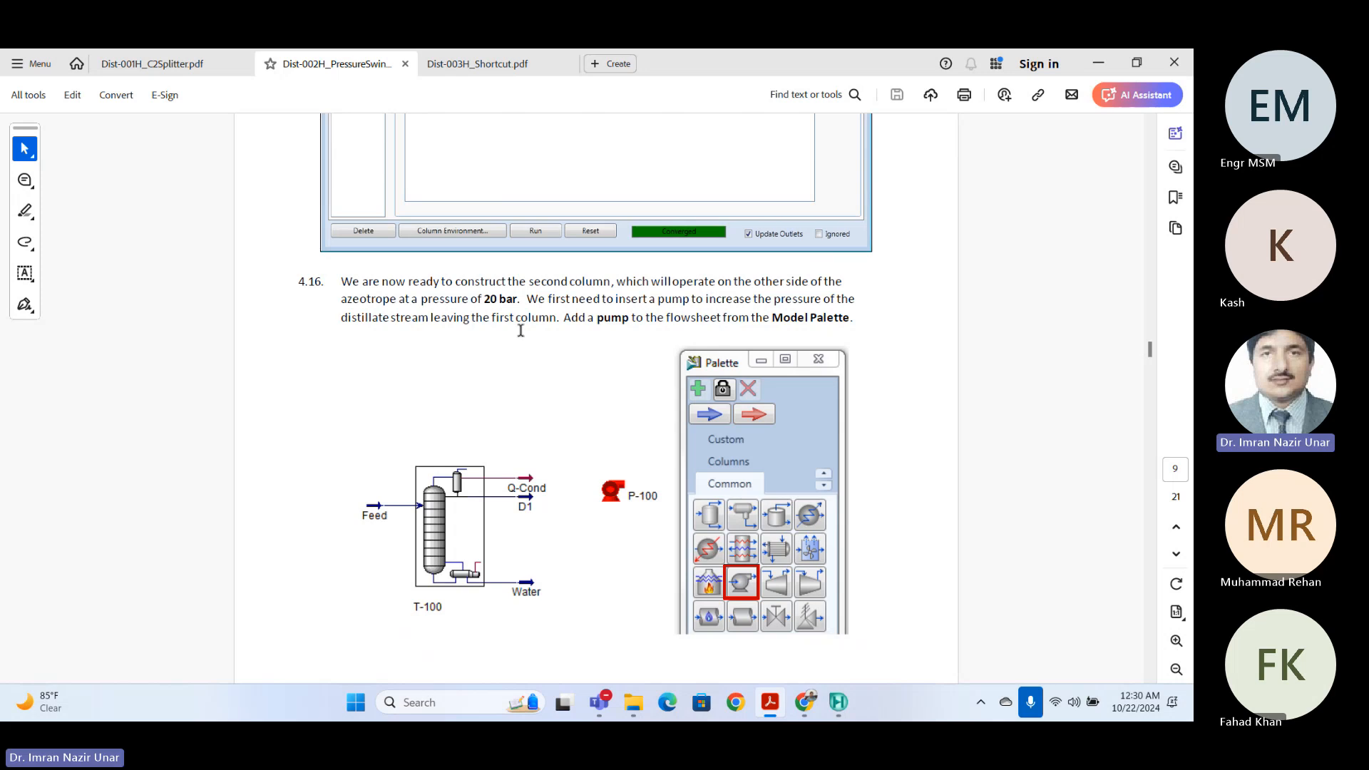
scroll(514, 324, up, 5)
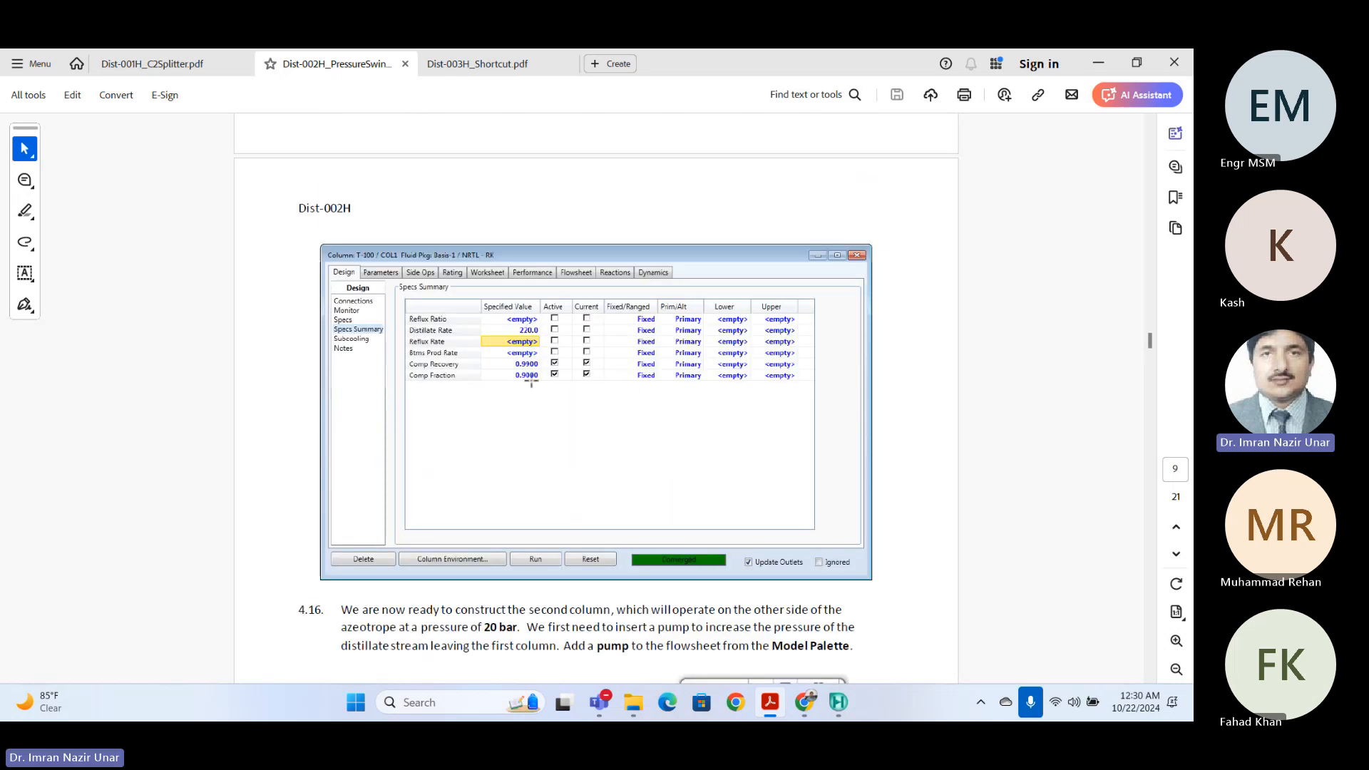
scroll(550, 354, down, 4)
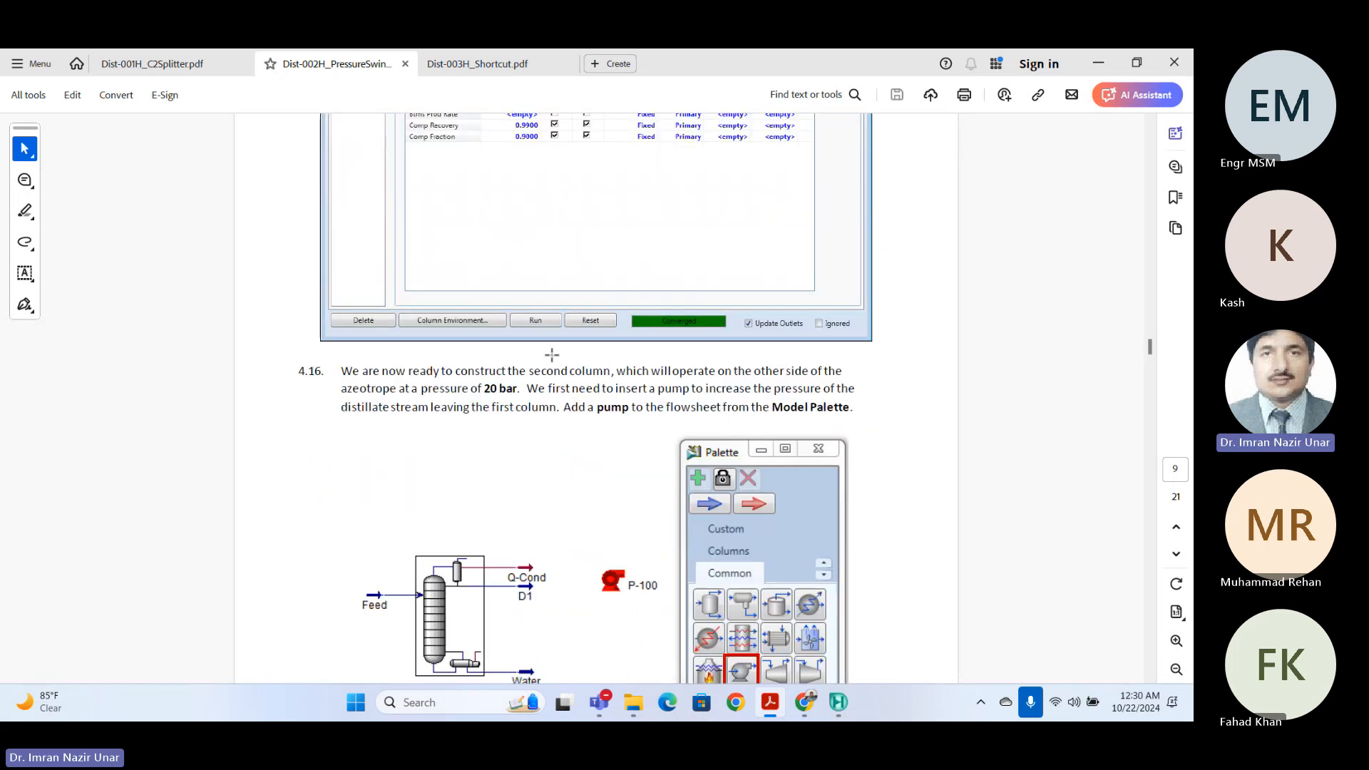
scroll(552, 355, up, 4)
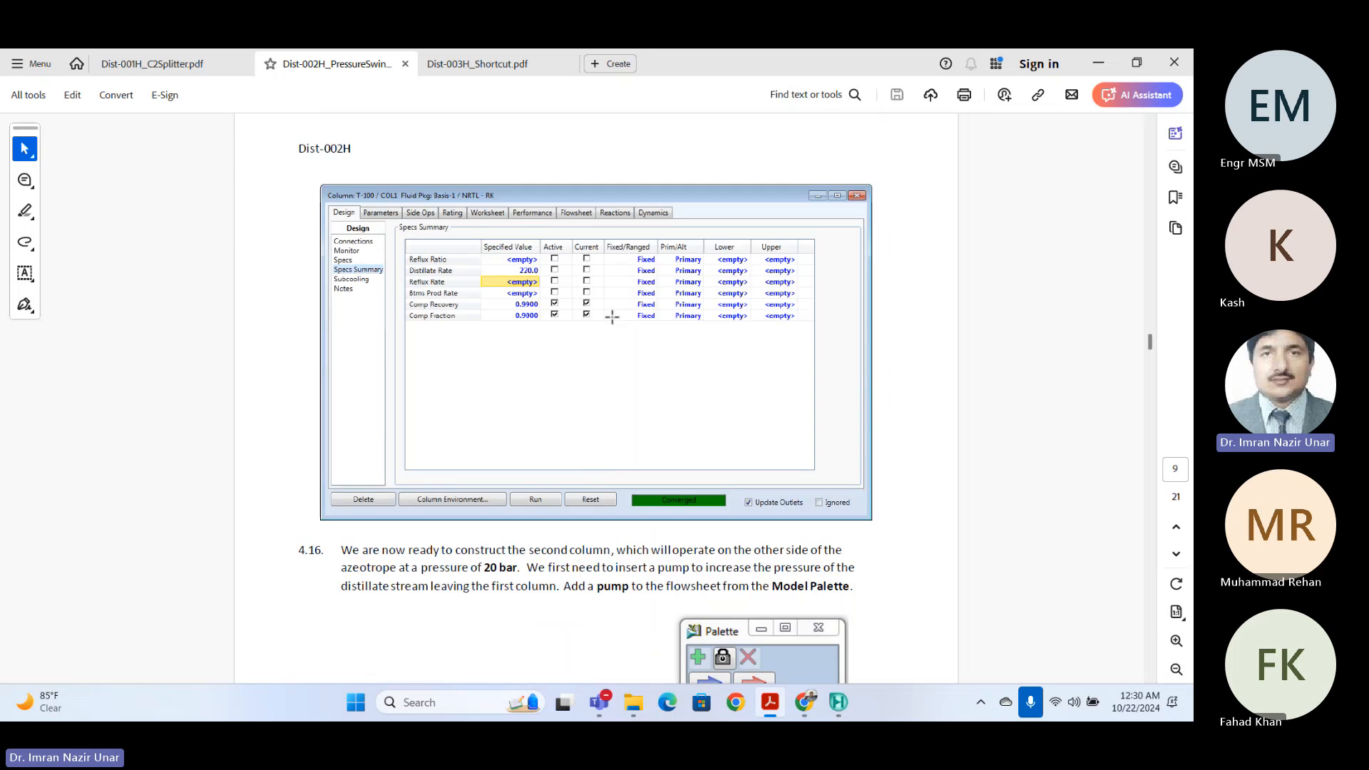
scroll(567, 341, down, 2)
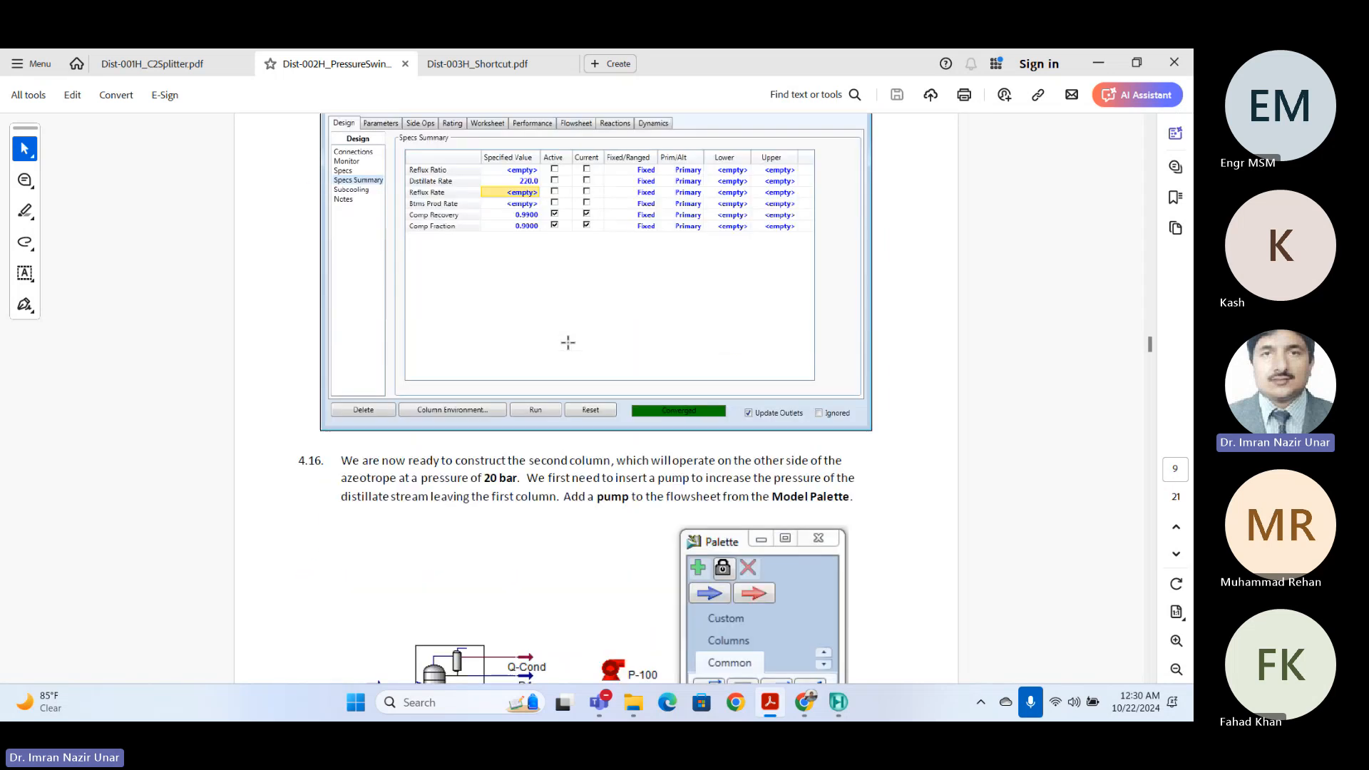
scroll(396, 456, down, 4)
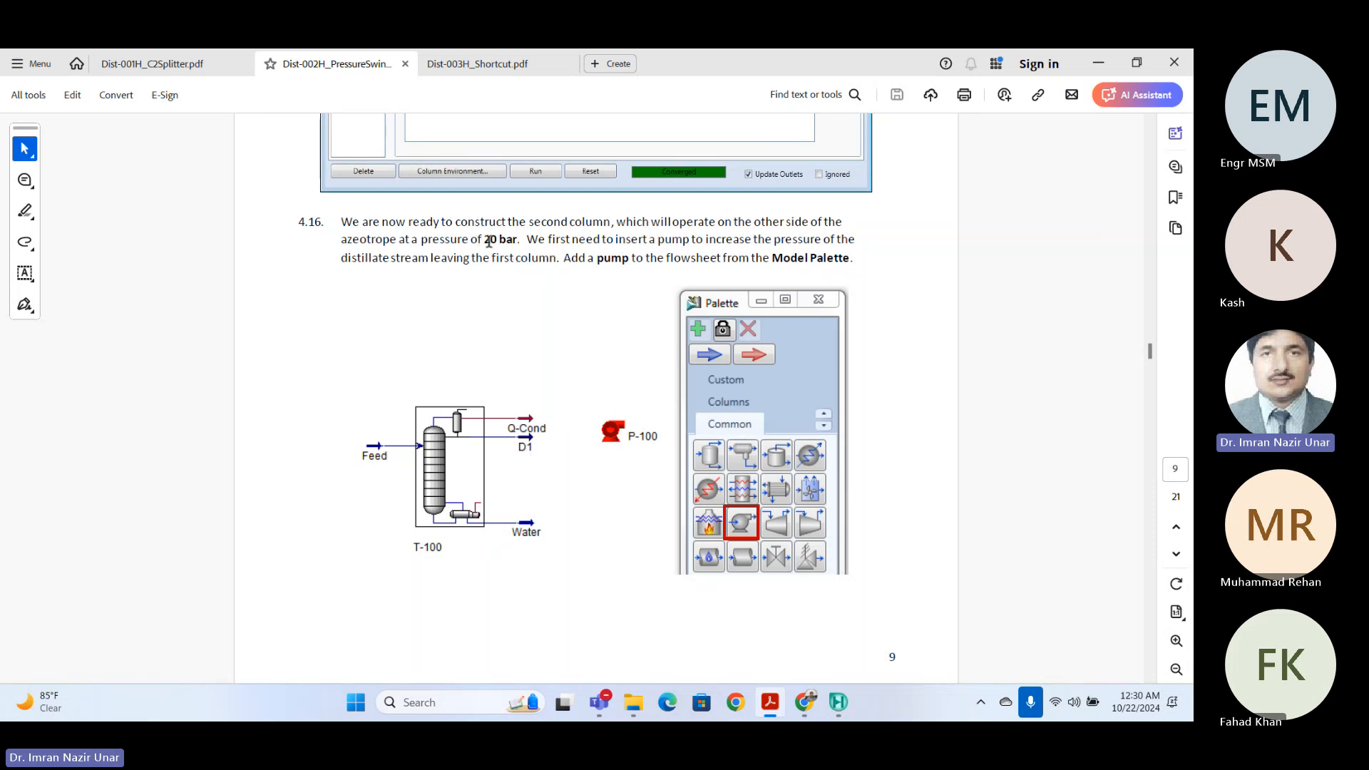
- Select the 20 bar pressure in step 4.16 to point it out and continue to the P-100 pump setup in steps 4.17 and 4.18
drag(485, 240, 518, 241)
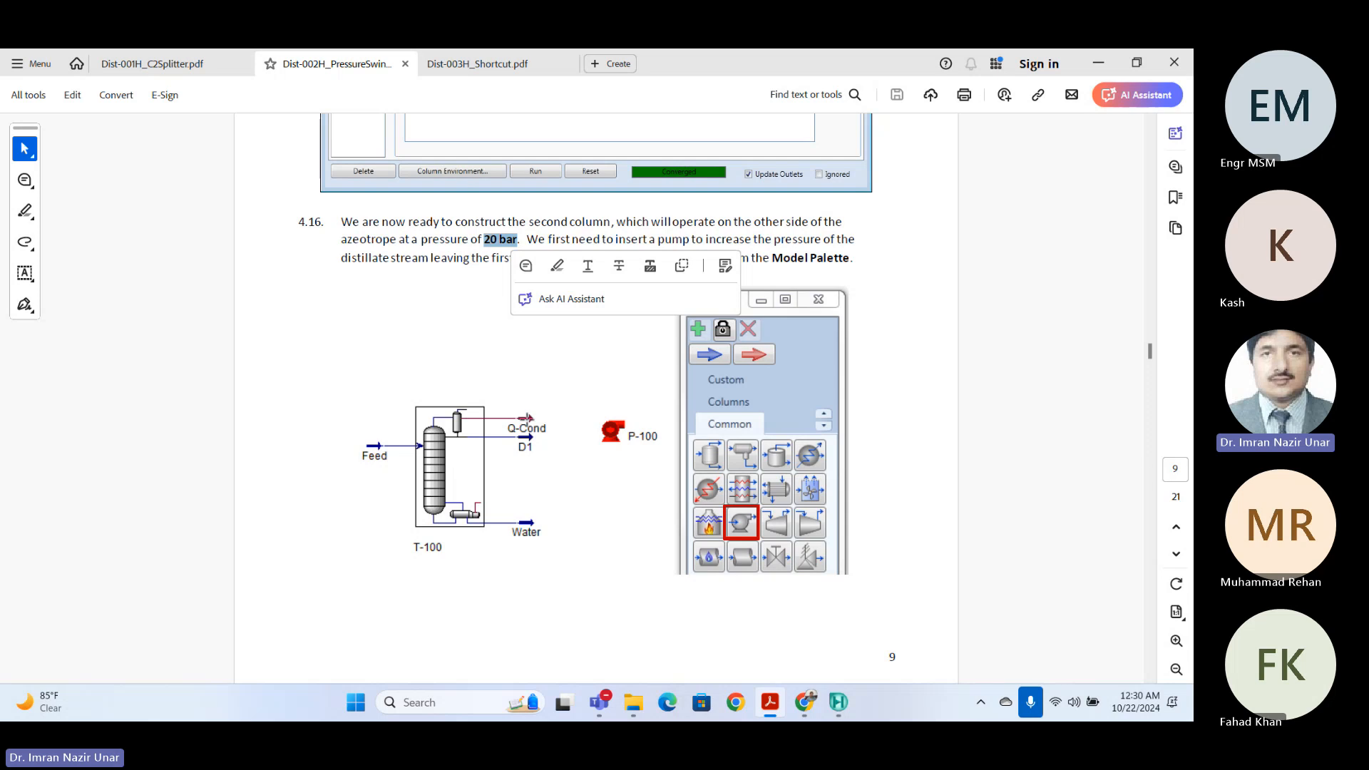
click(613, 419)
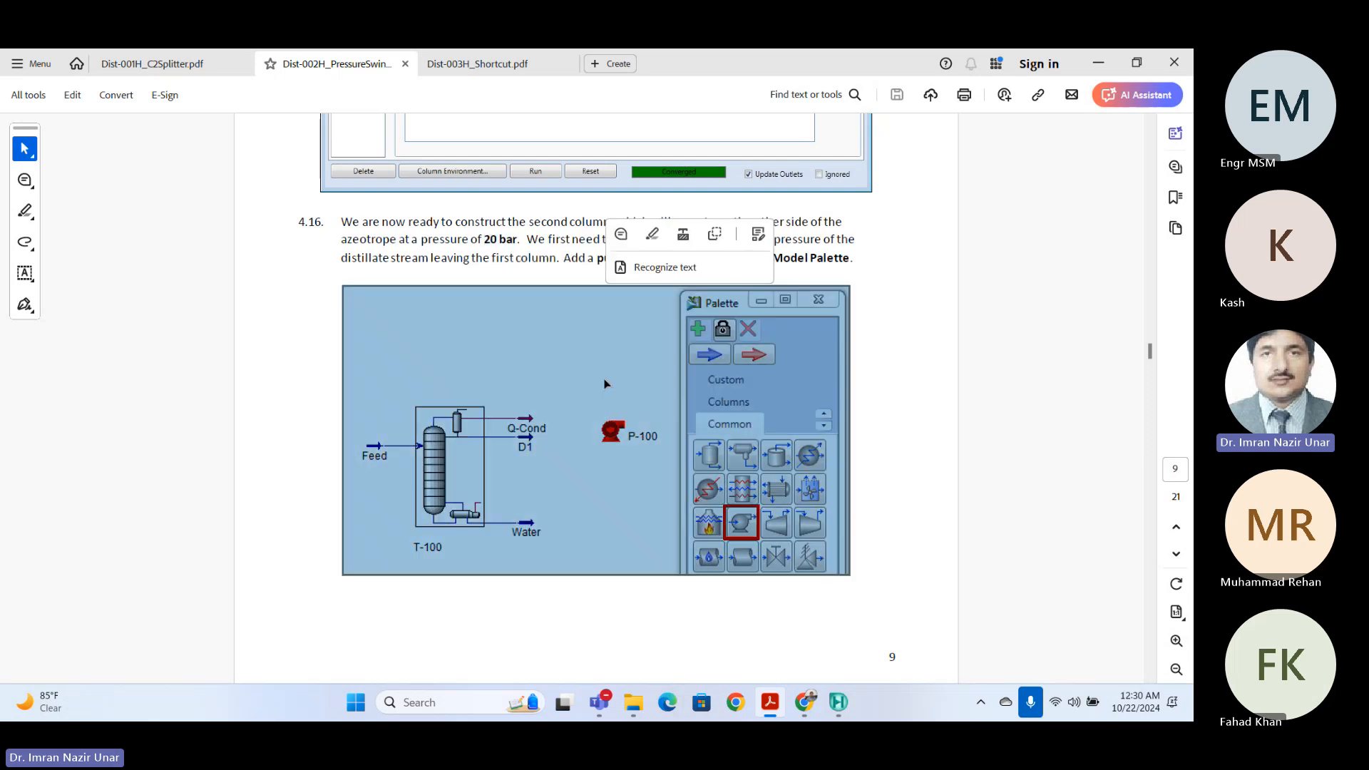
scroll(614, 428, down, 10)
scroll(613, 453, down, 8)
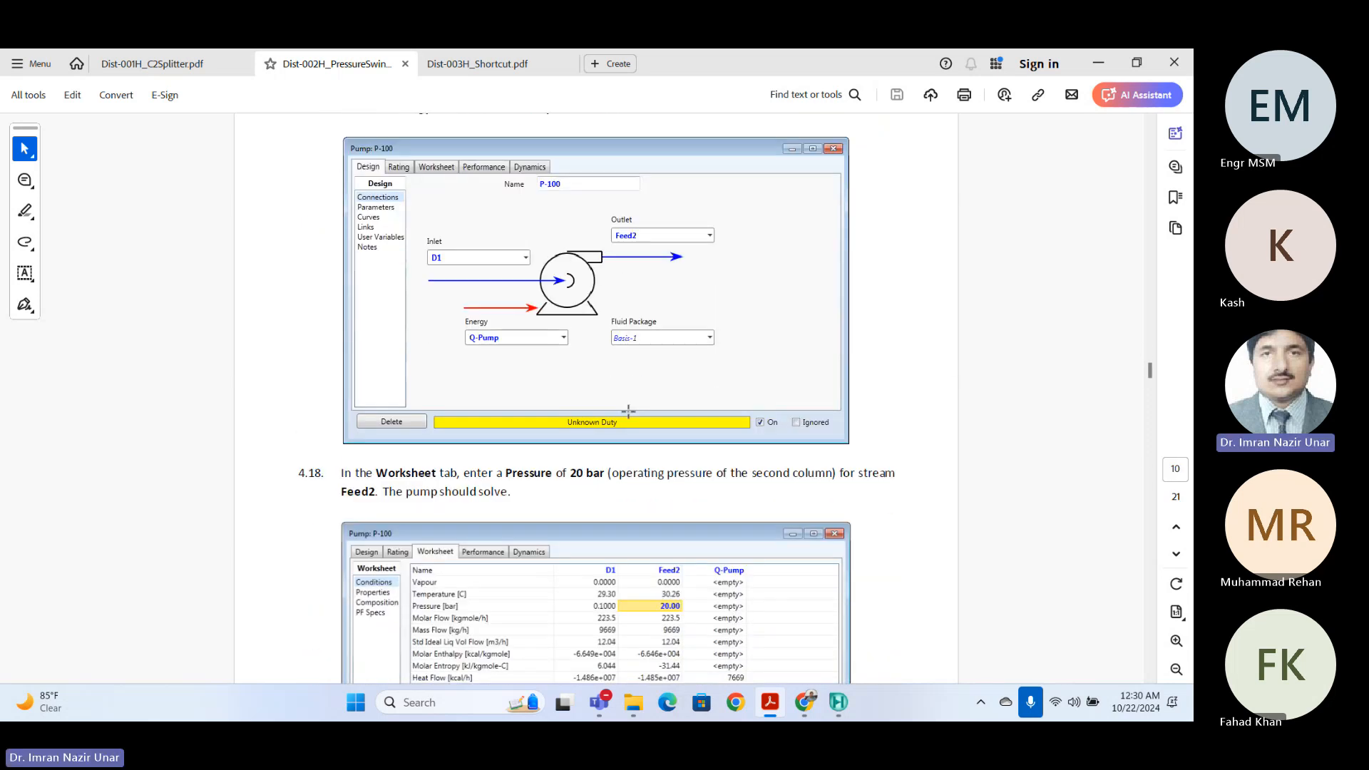
- Review the insertion of column T-101 in step 4.19 and its Distillation Column Input Expert connections in step 4.20
scroll(655, 382, down, 6)
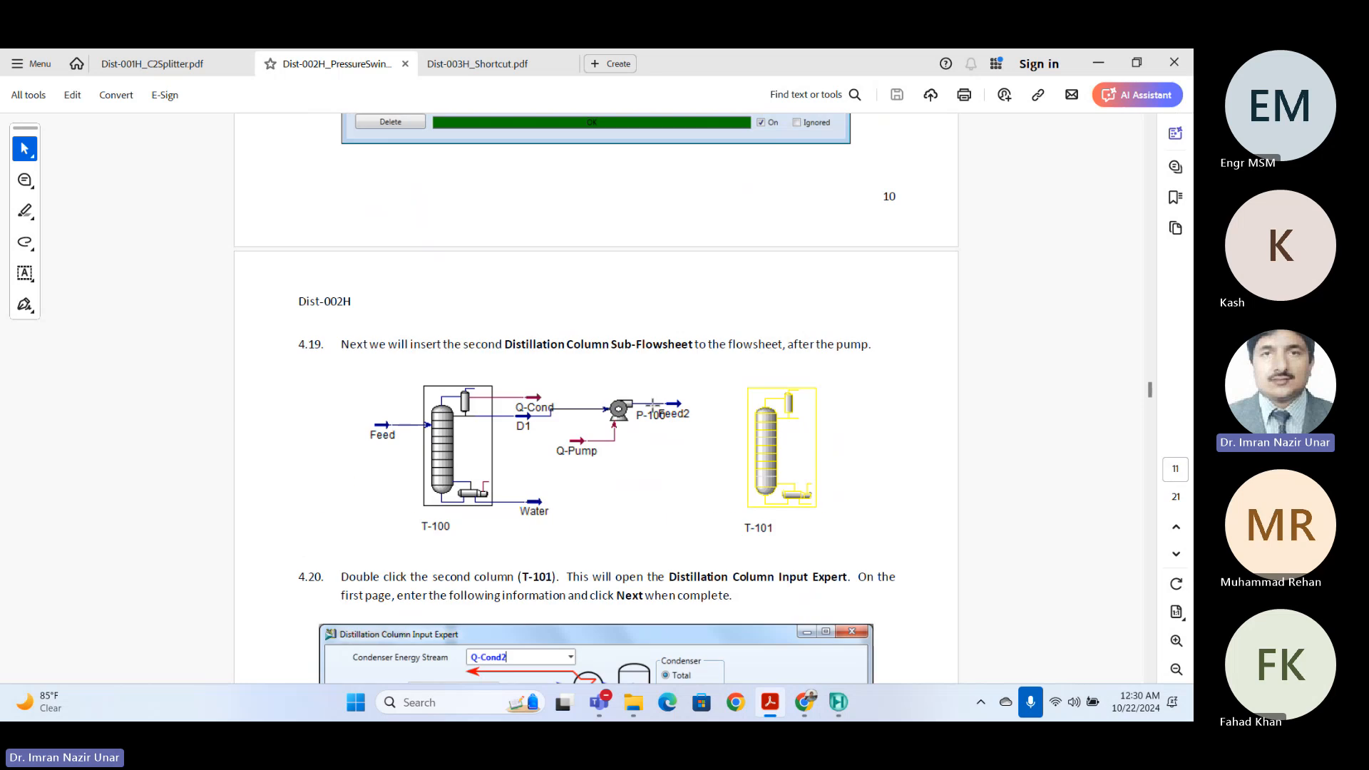
scroll(717, 487, down, 2)
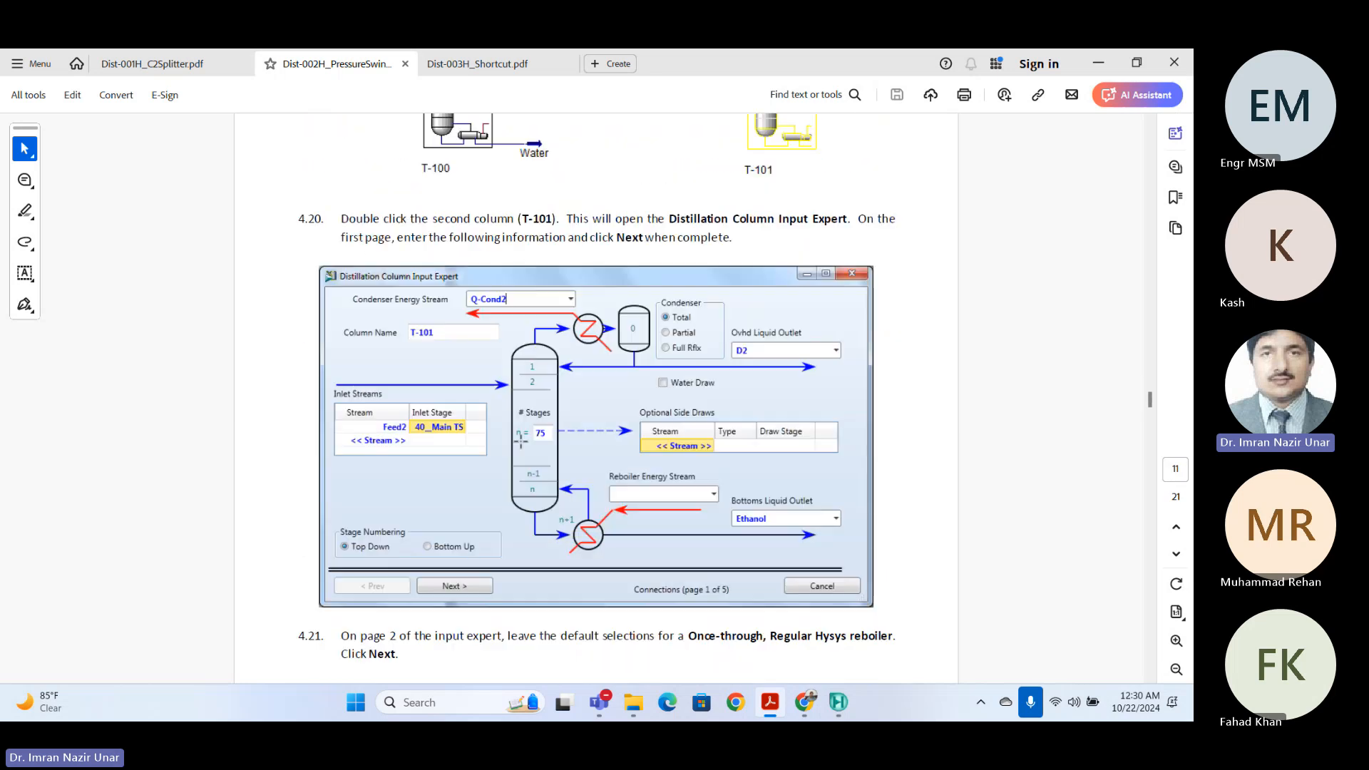
scroll(635, 331, up, 3)
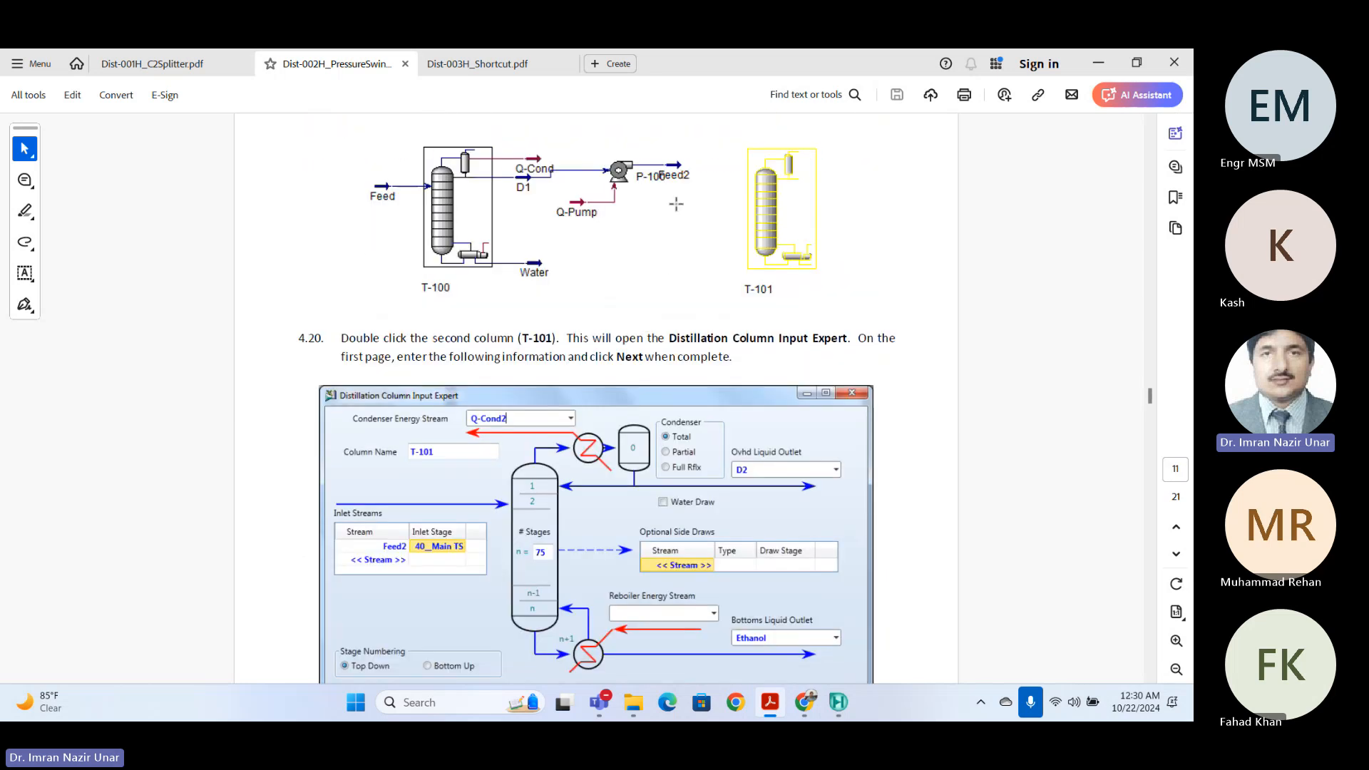
scroll(806, 190, down, 3)
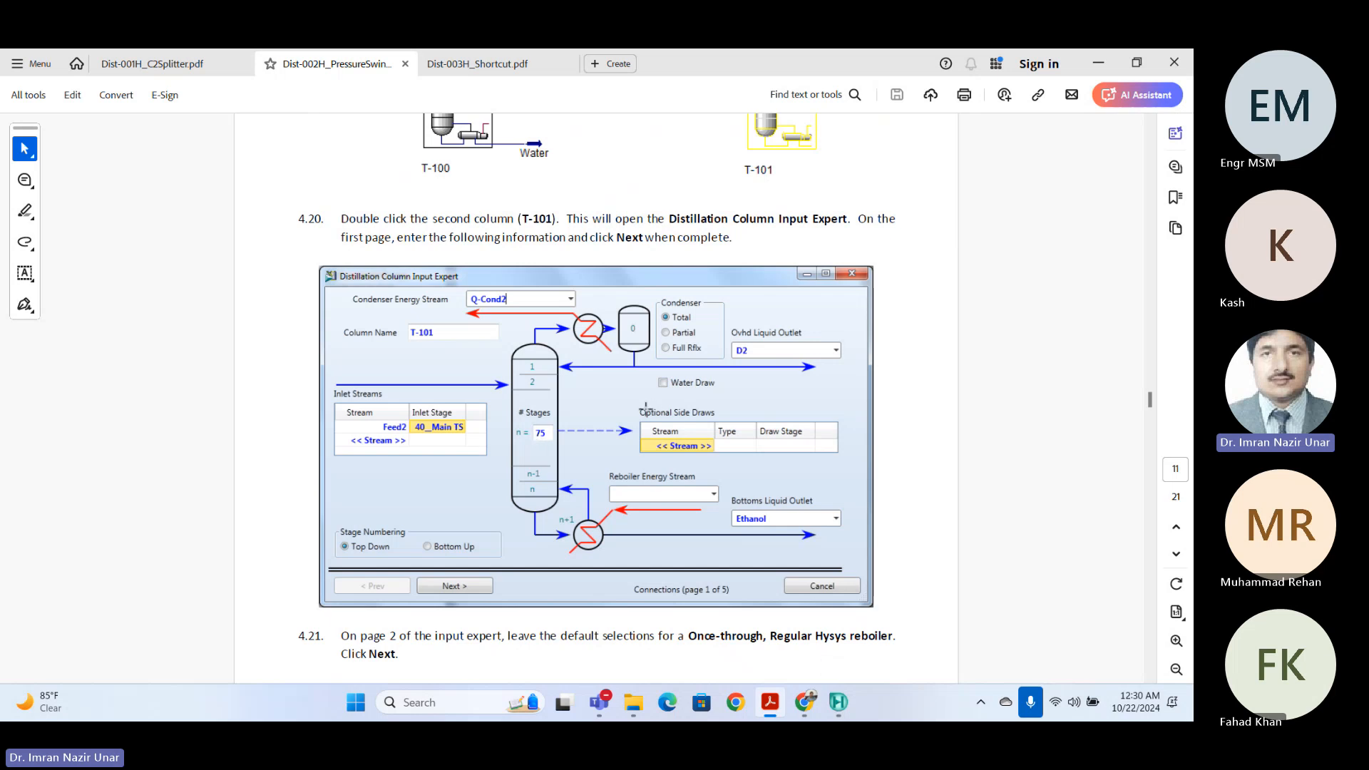
scroll(646, 409, down, 3)
scroll(798, 348, up, 3)
- Review the T-101 Comp Fraction and Btms Prod Rate specs in steps 4.24 to 4.26, continuing to step 4.27
scroll(797, 348, down, 10)
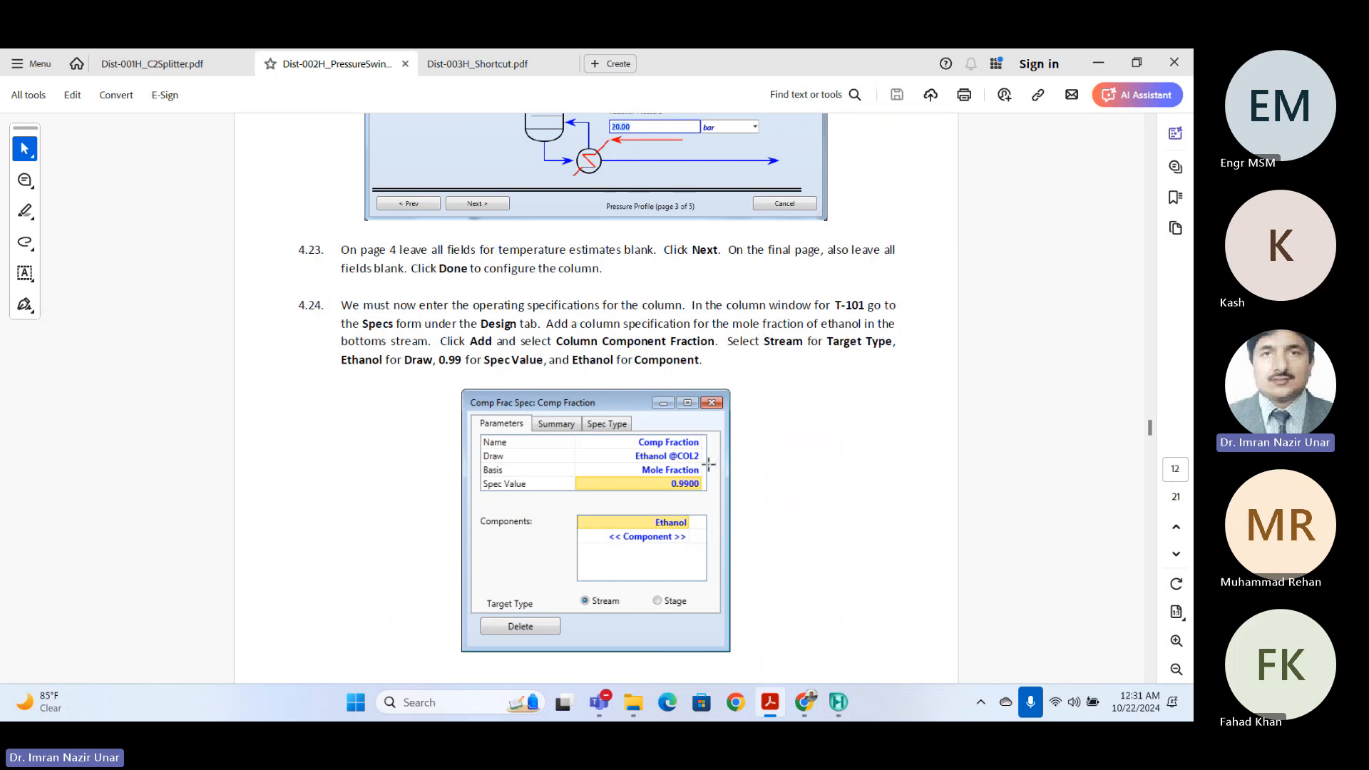
scroll(667, 457, down, 10)
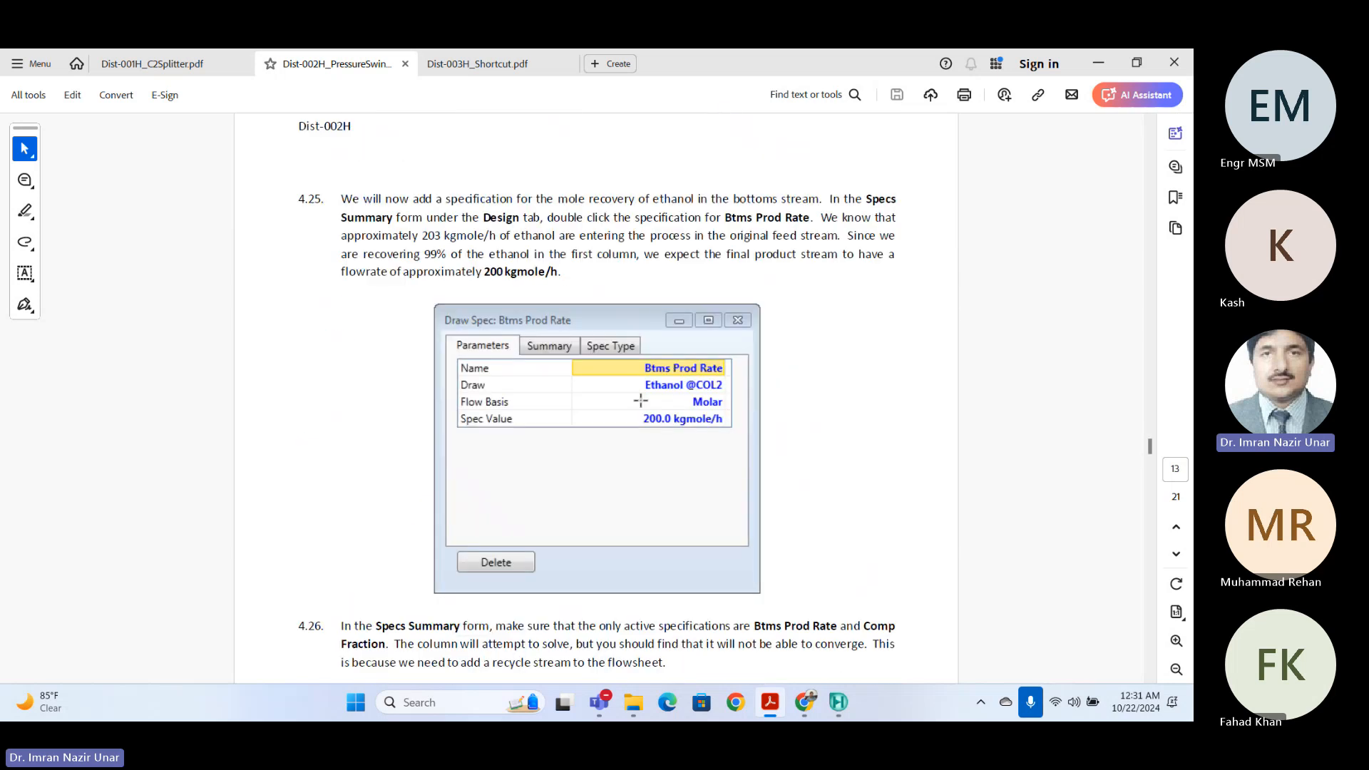
scroll(641, 400, down, 4)
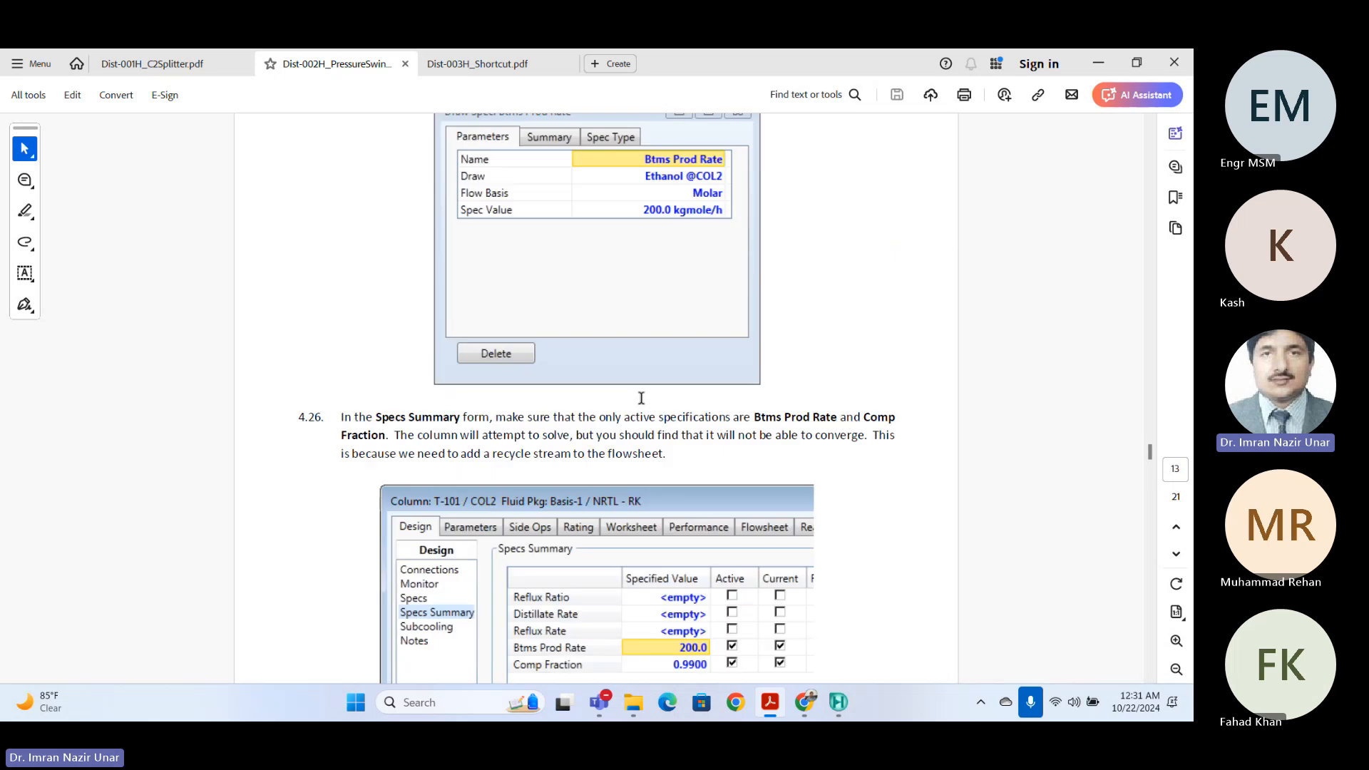
scroll(646, 299, up, 2)
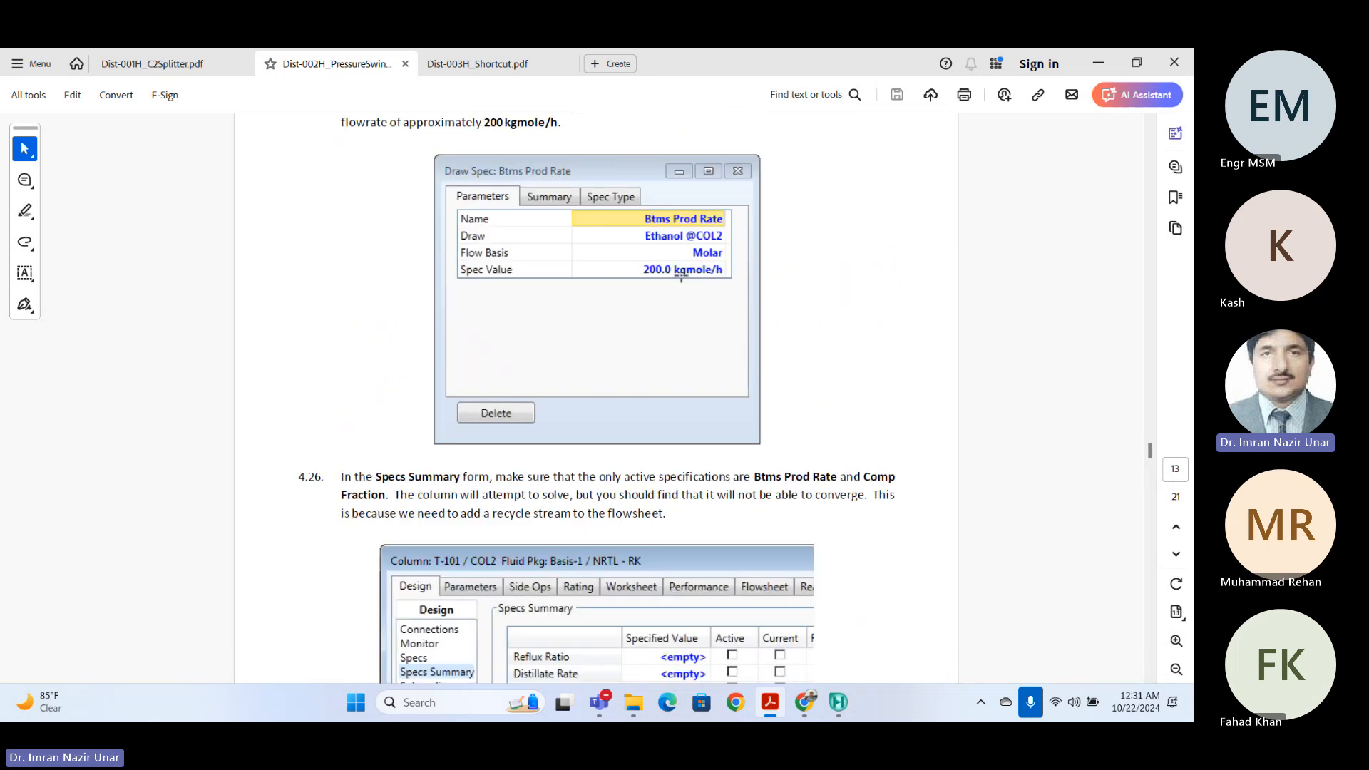
scroll(699, 321, down, 5)
scroll(717, 378, down, 3)
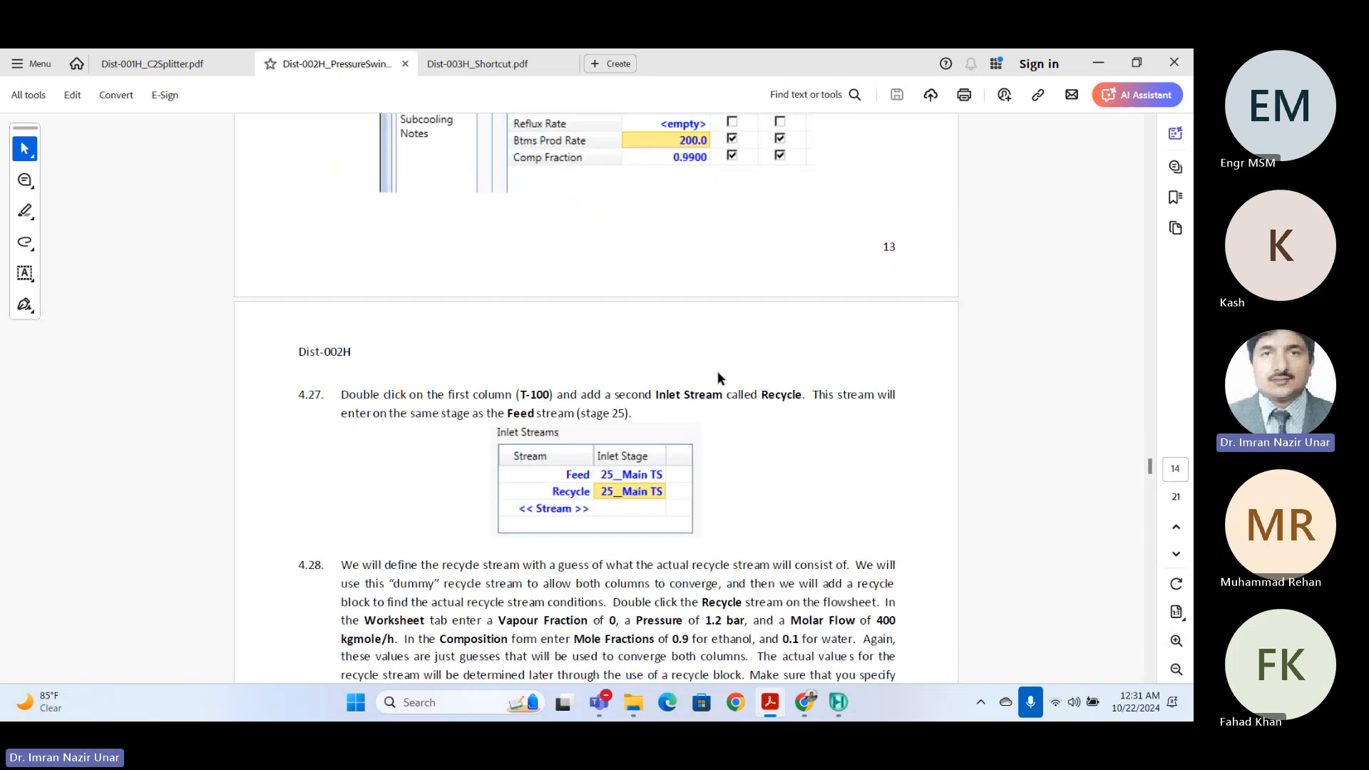
- Examine the two-column flowsheet in step 4.29 and how valve VLV-100 is added to stream D2
scroll(717, 378, down, 12)
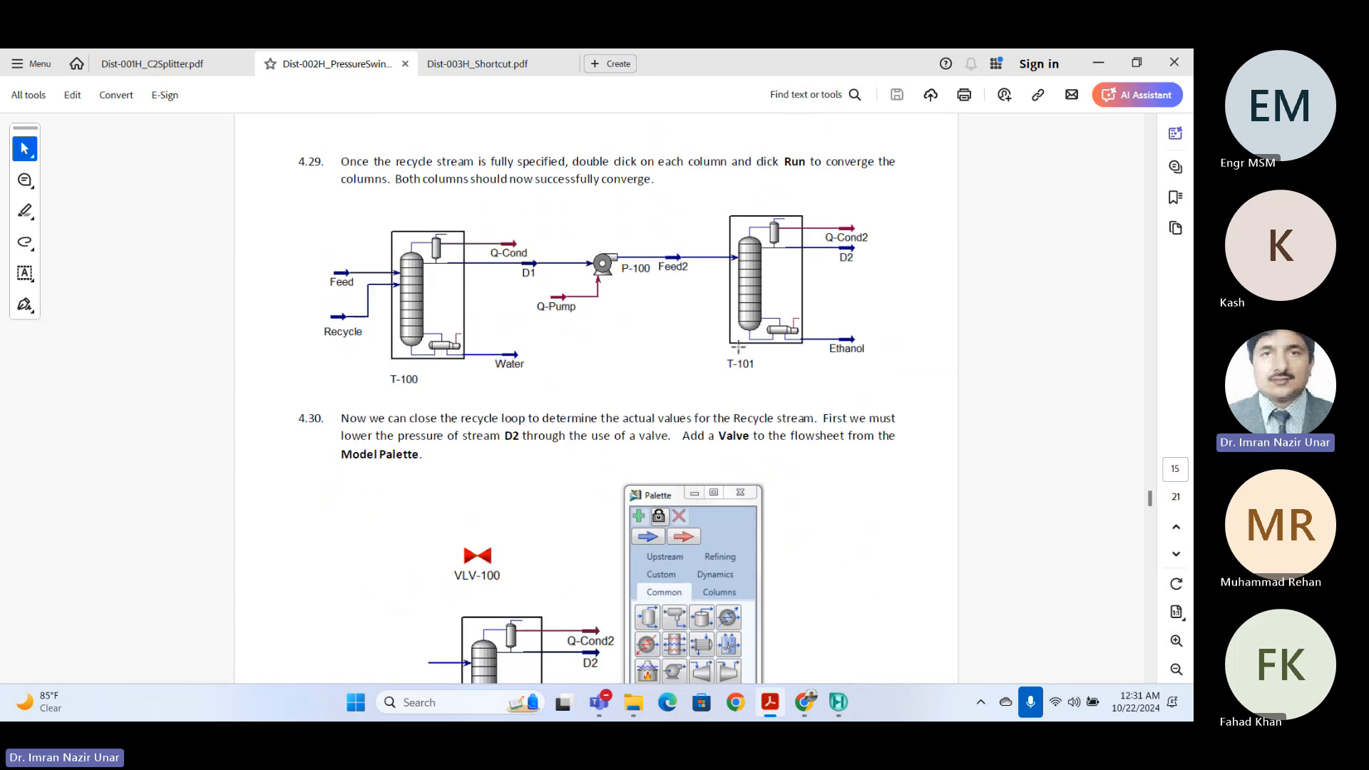
scroll(738, 348, up, 3)
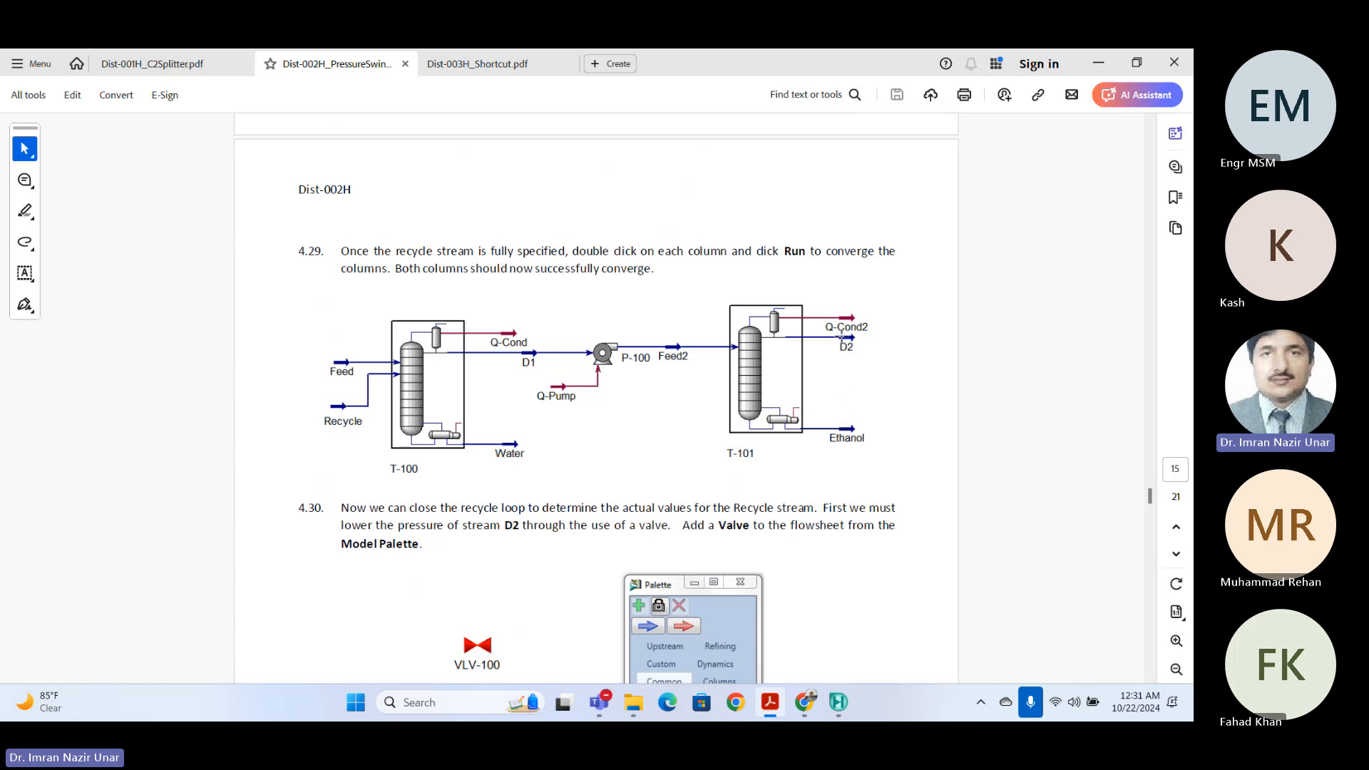
scroll(560, 338, down, 8)
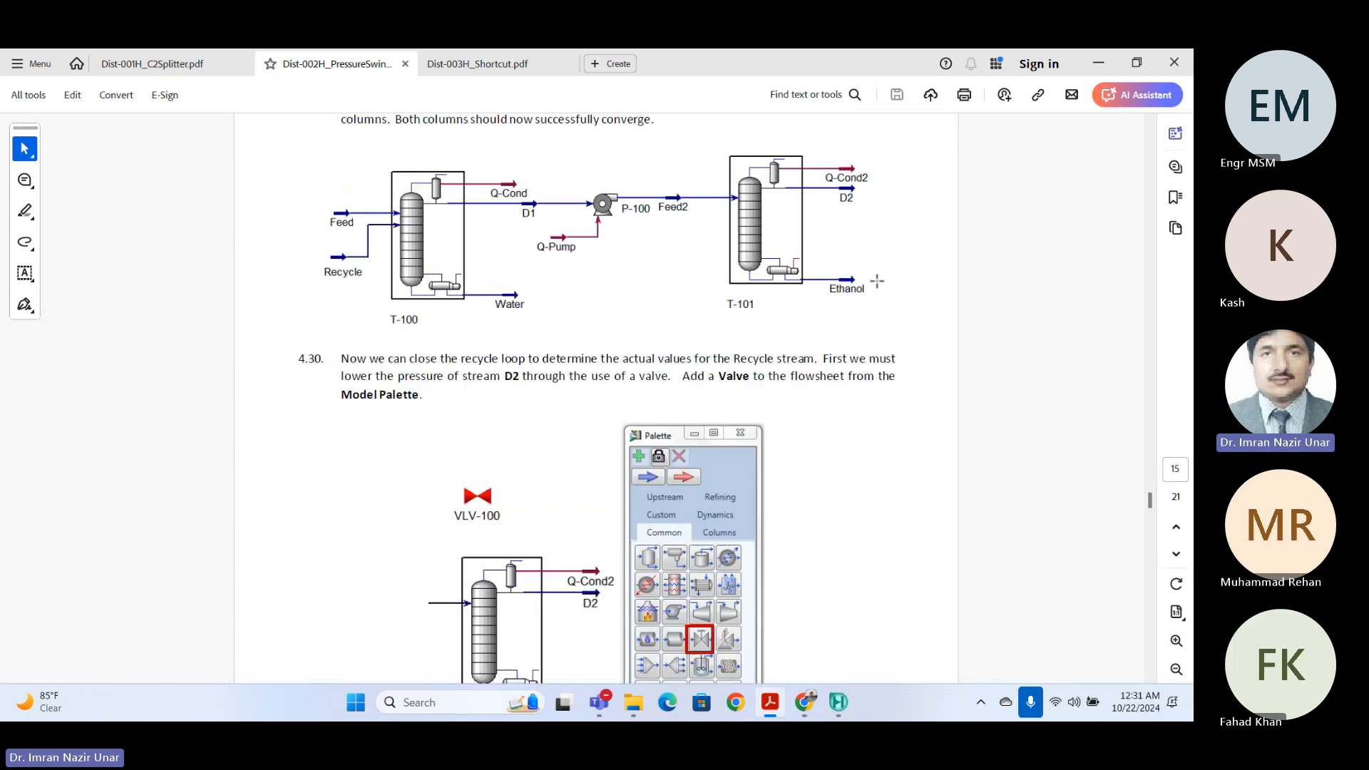
scroll(559, 337, down, 20)
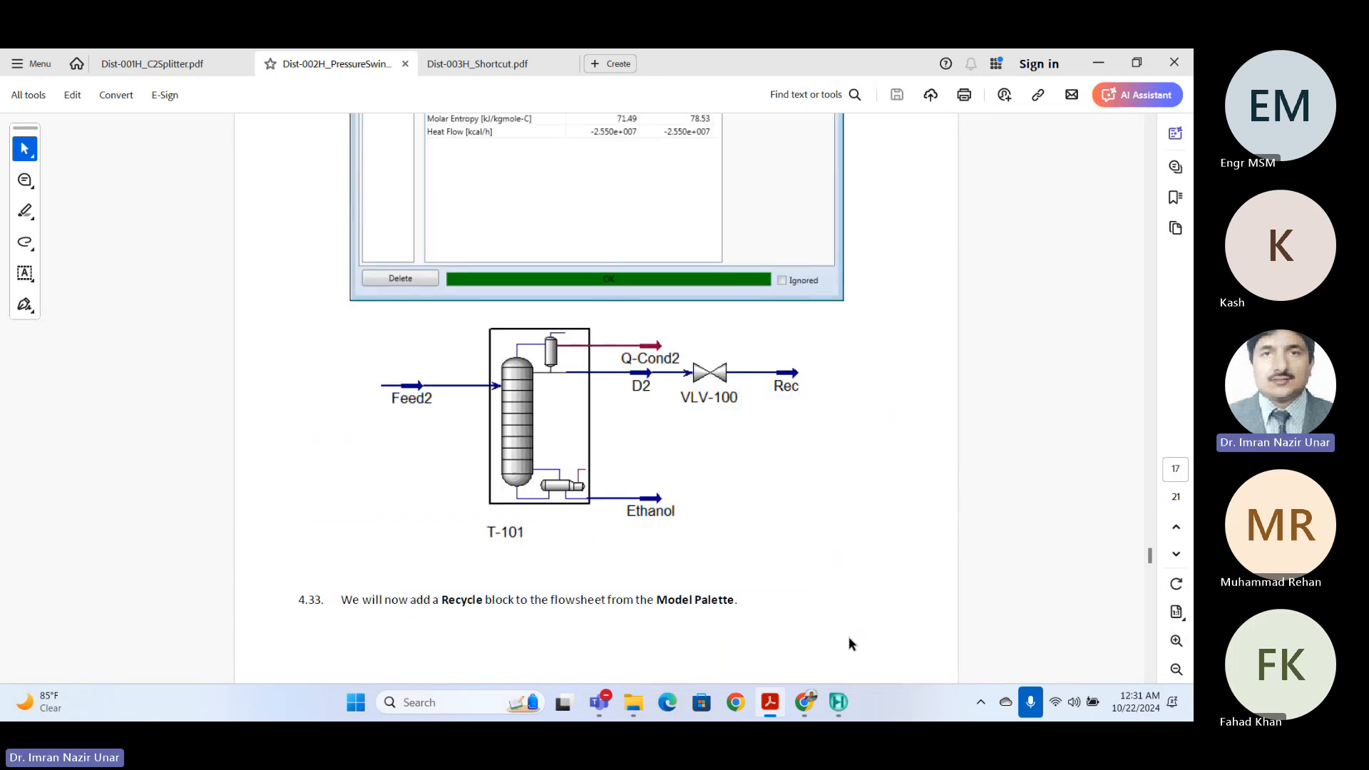
- Review the RCY-1 recycle block in steps 4.33 to 4.35, checking its inlet, outlet and convergence worksheet
scroll(758, 407, down, 8)
scroll(720, 357, down, 4)
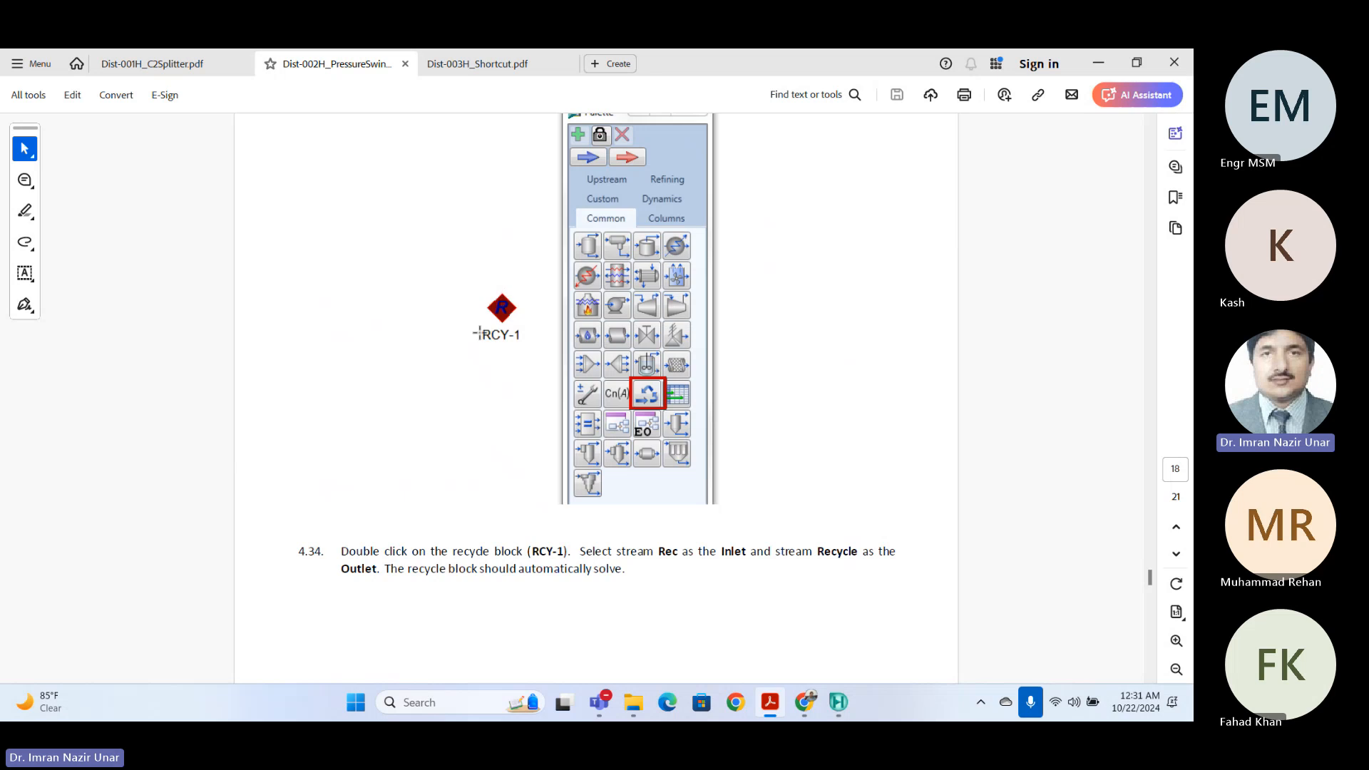
scroll(501, 415, down, 3)
scroll(583, 415, down, 11)
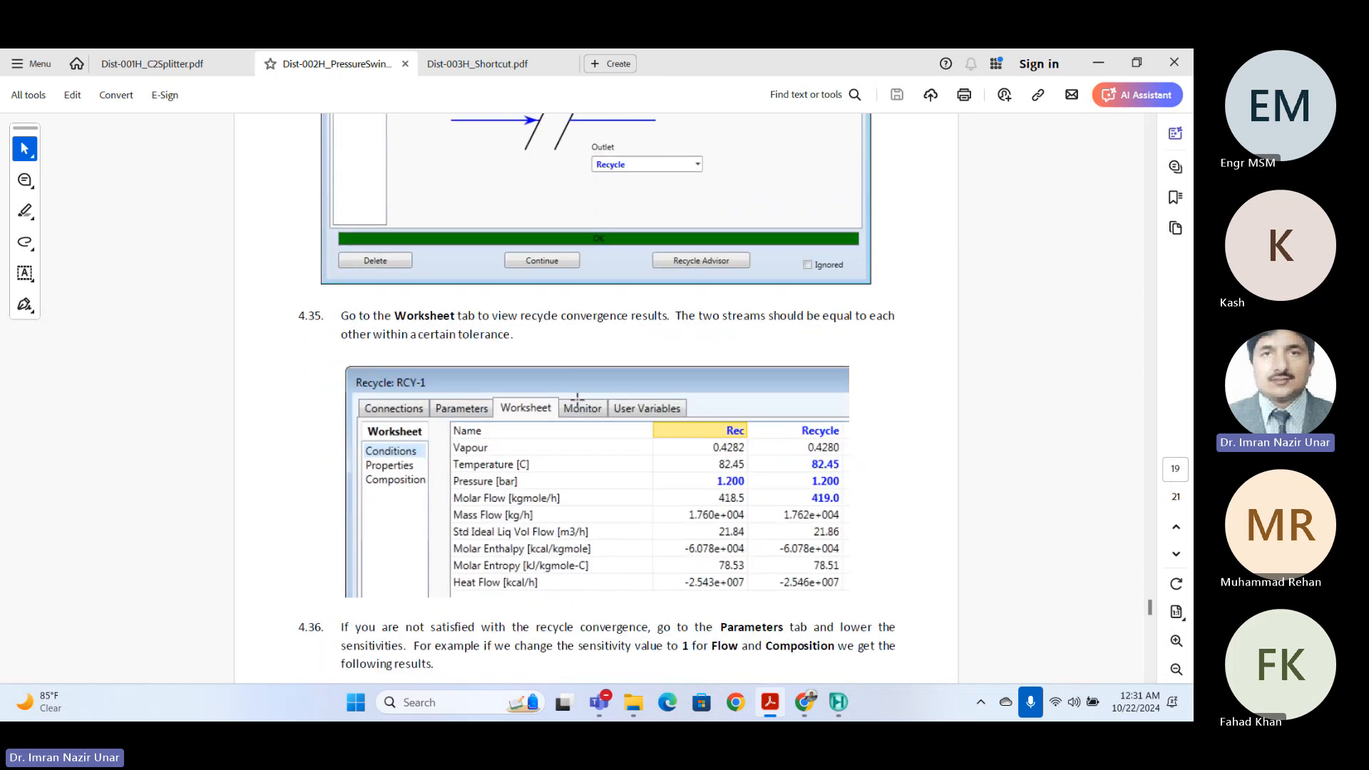
scroll(577, 399, up, 3)
scroll(598, 402, down, 3)
scroll(650, 313, up, 2)
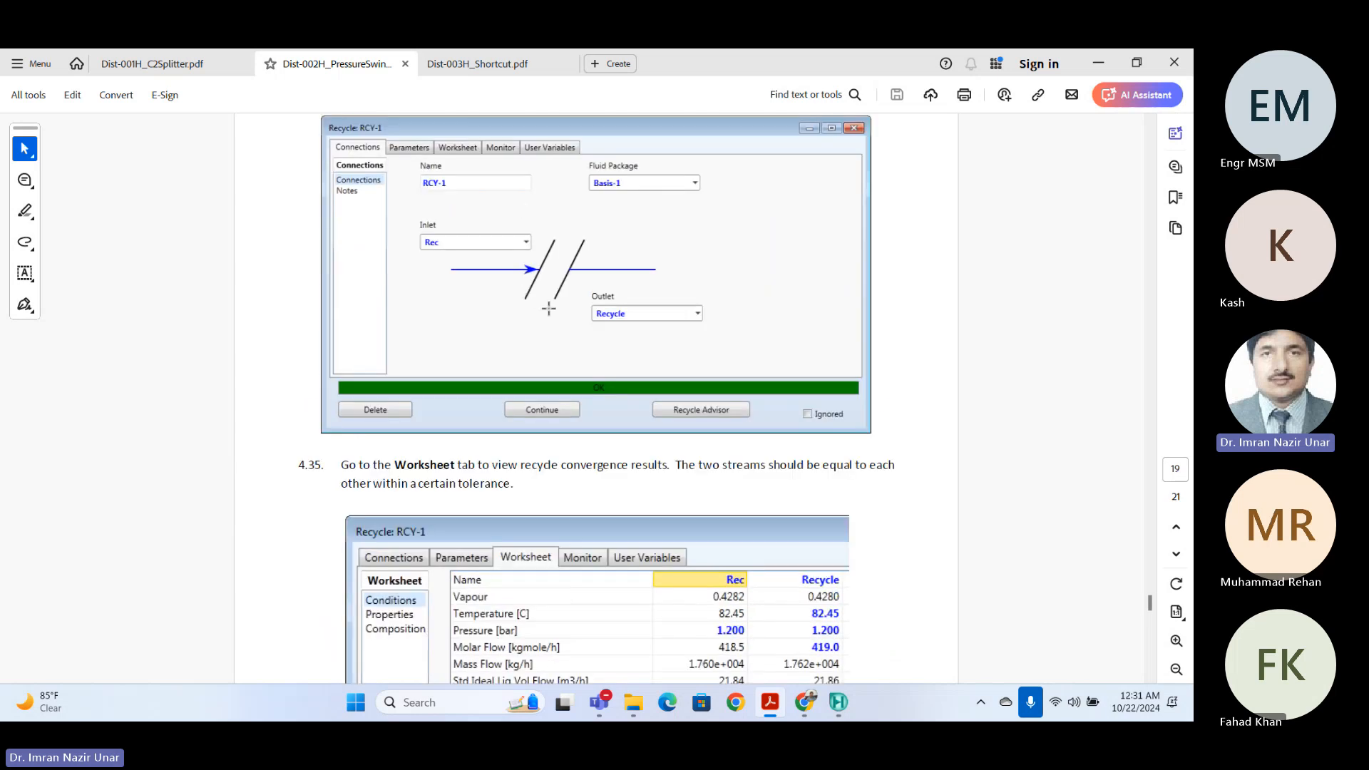
scroll(595, 349, down, 3)
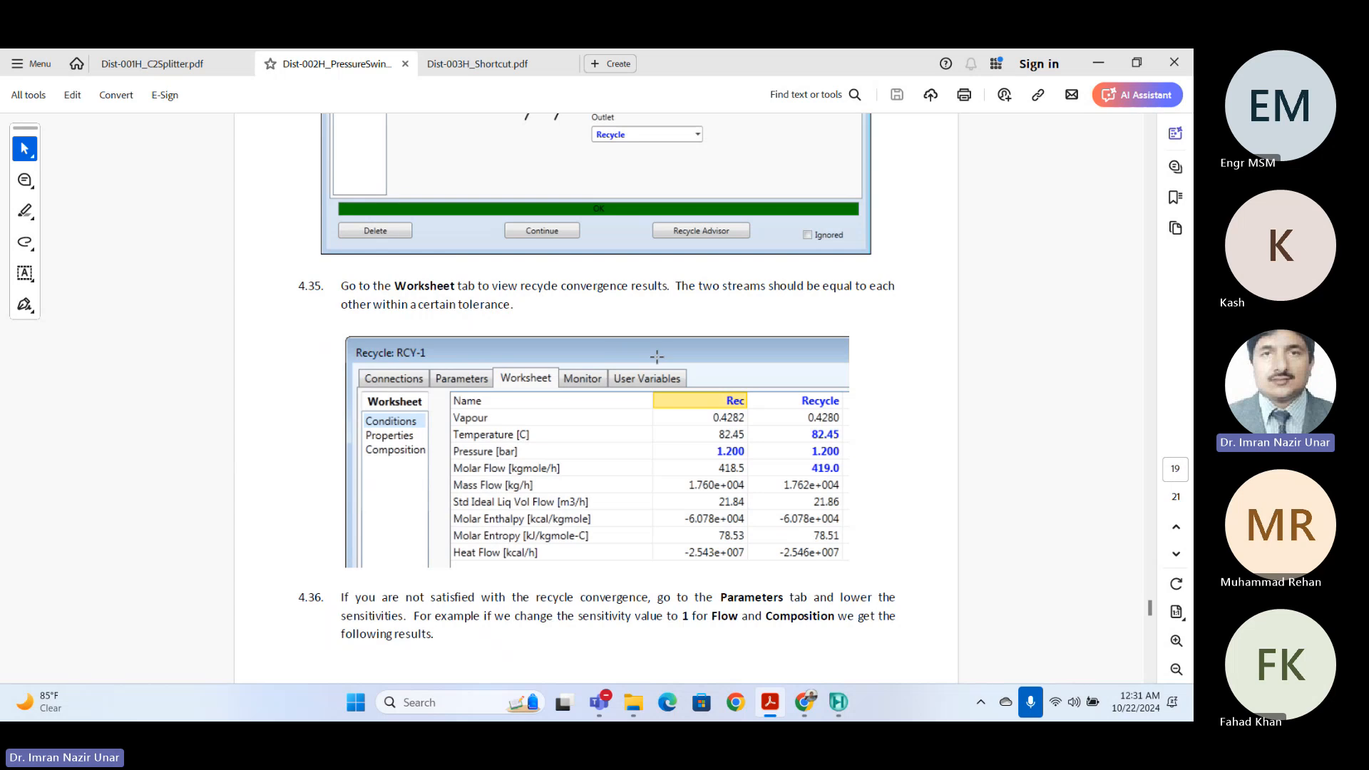
- Read step 4.36 on lowering the recycle sensitivities for Flow and Composition and view its figures on page 20
scroll(657, 356, down, 5)
scroll(656, 356, up, 1)
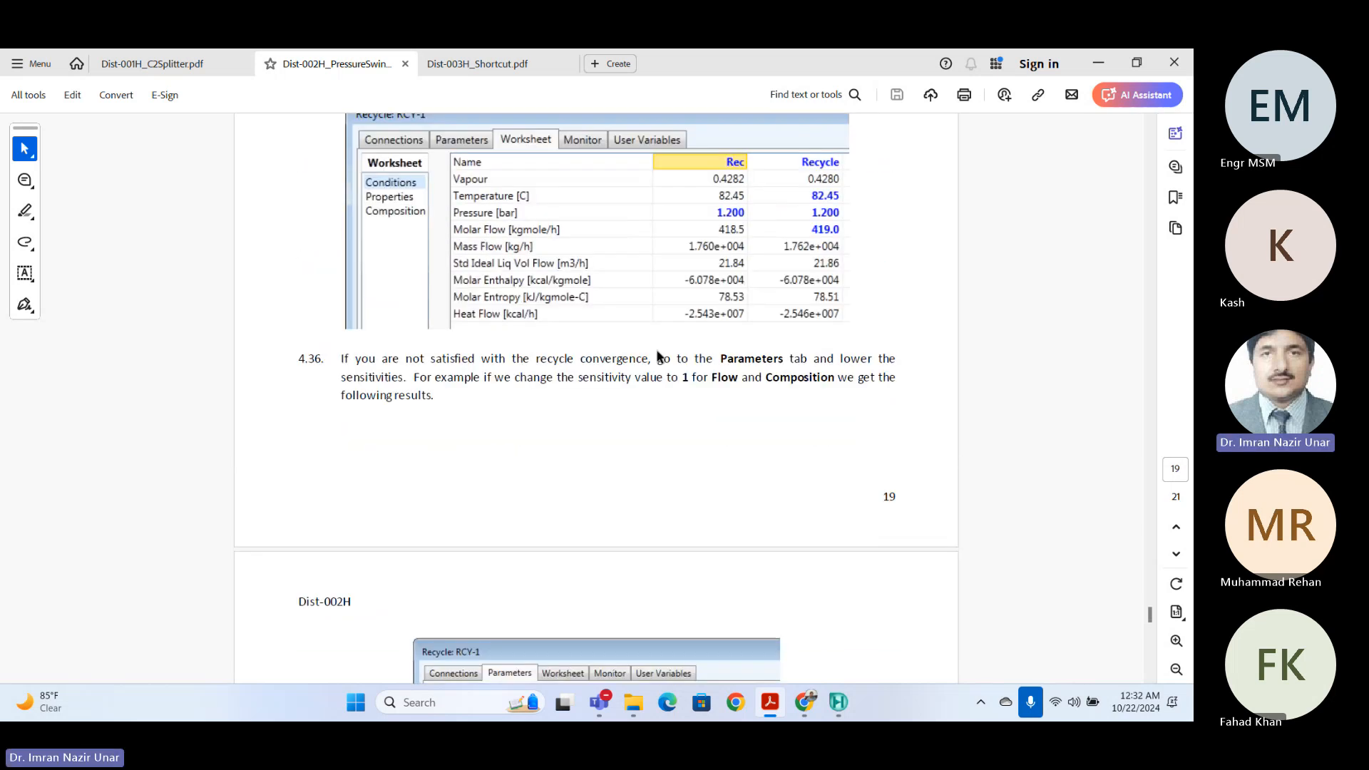
scroll(657, 355, up, 1)
scroll(659, 346, down, 6)
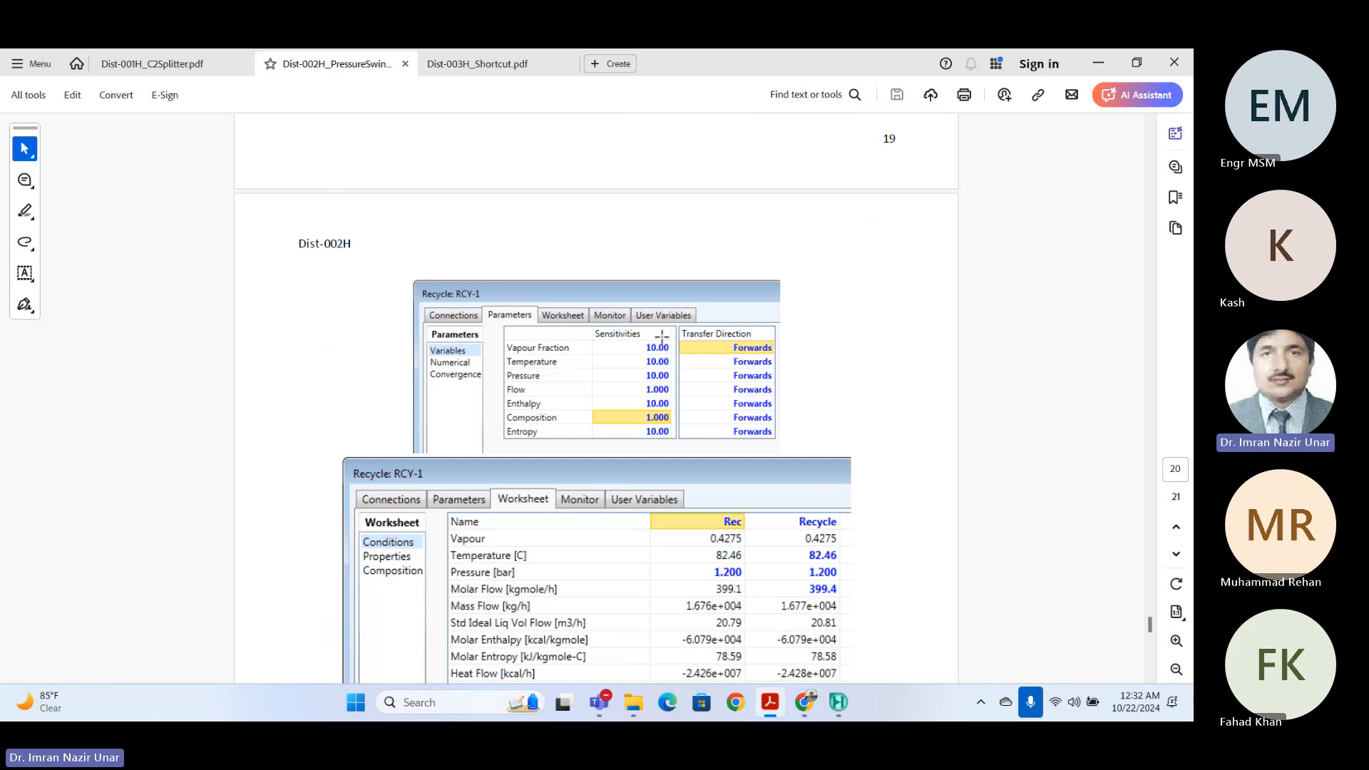
- View the completed pressure swing flowsheet in step 4.37 and look ahead to the Conclusions section
scroll(662, 341, down, 7)
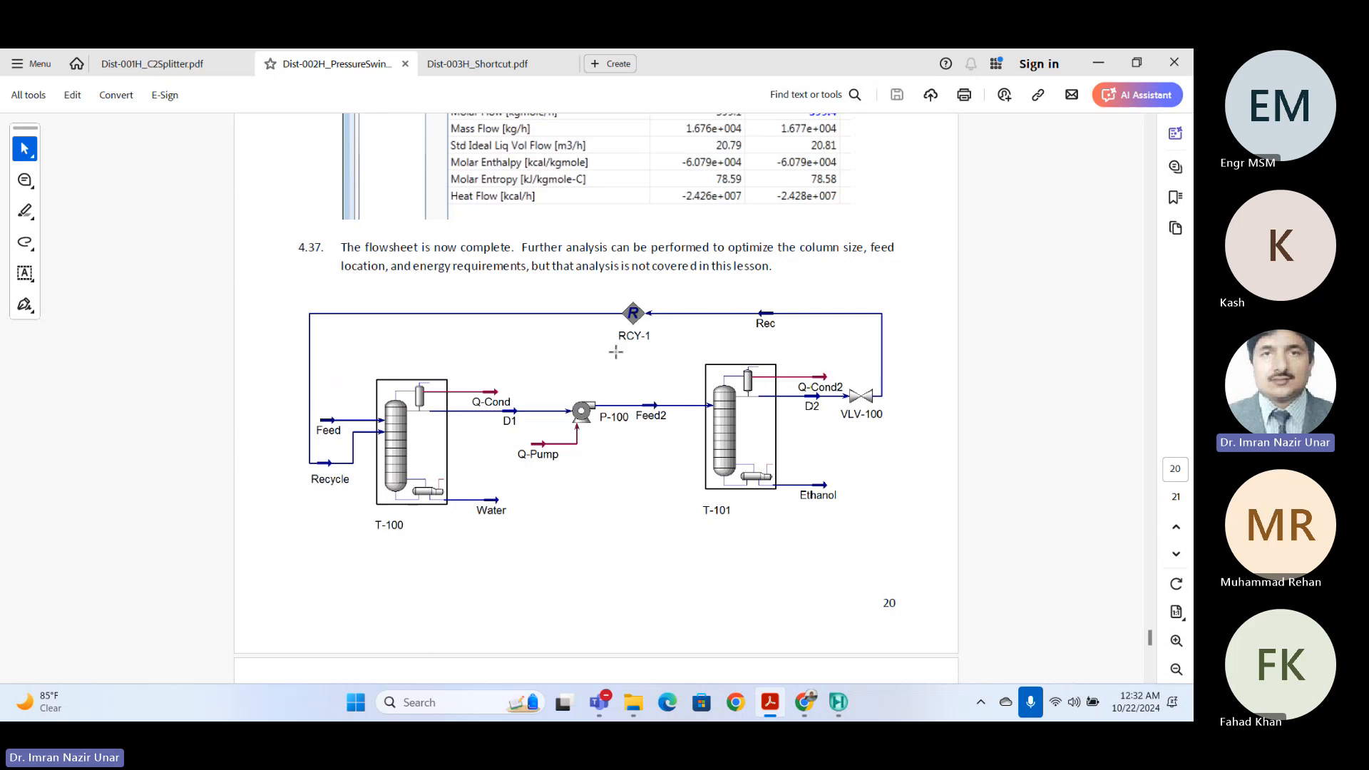
scroll(967, 356, down, 3)
scroll(964, 376, down, 3)
scroll(964, 376, up, 6)
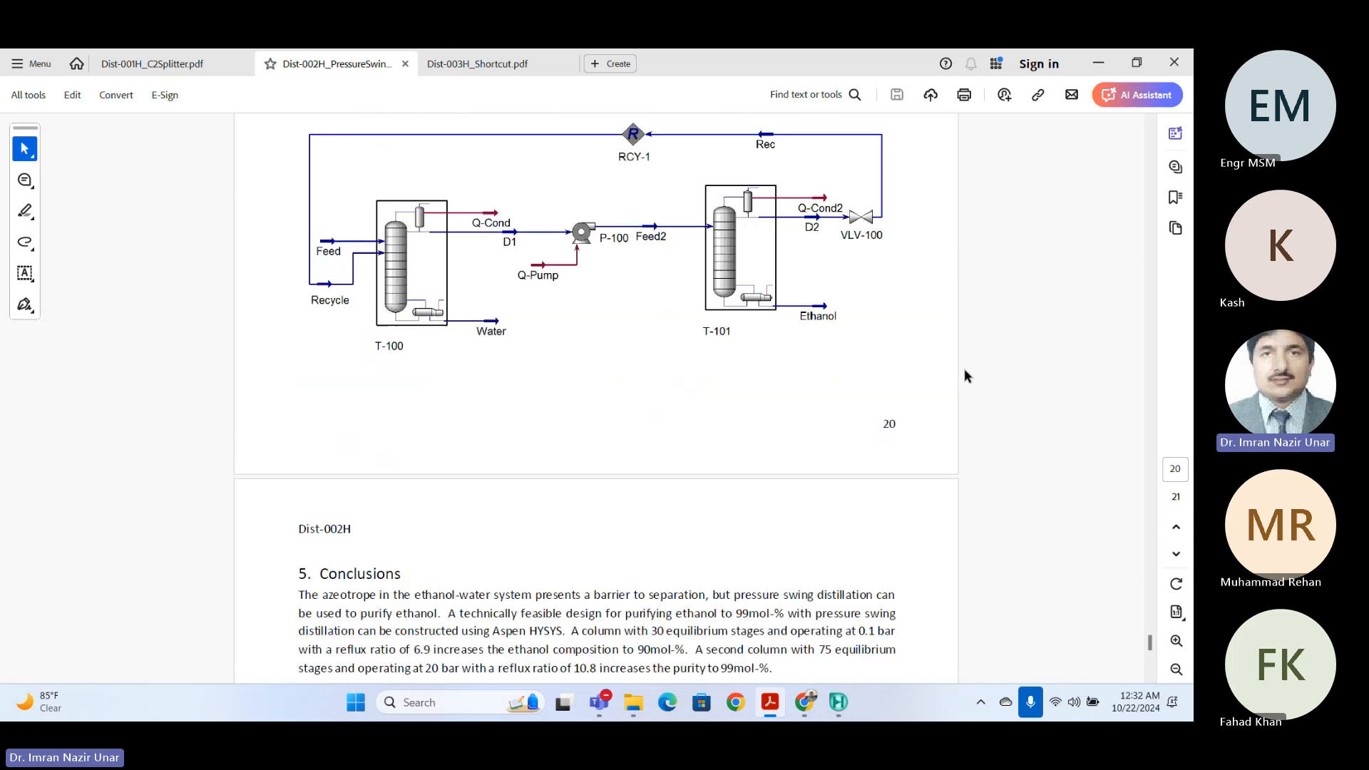
- View the pressure swing lesson's Conclusions, and return to steps 4.11 to 4.13 on feed composition and column specifications
scroll(1148, 637, down, 4)
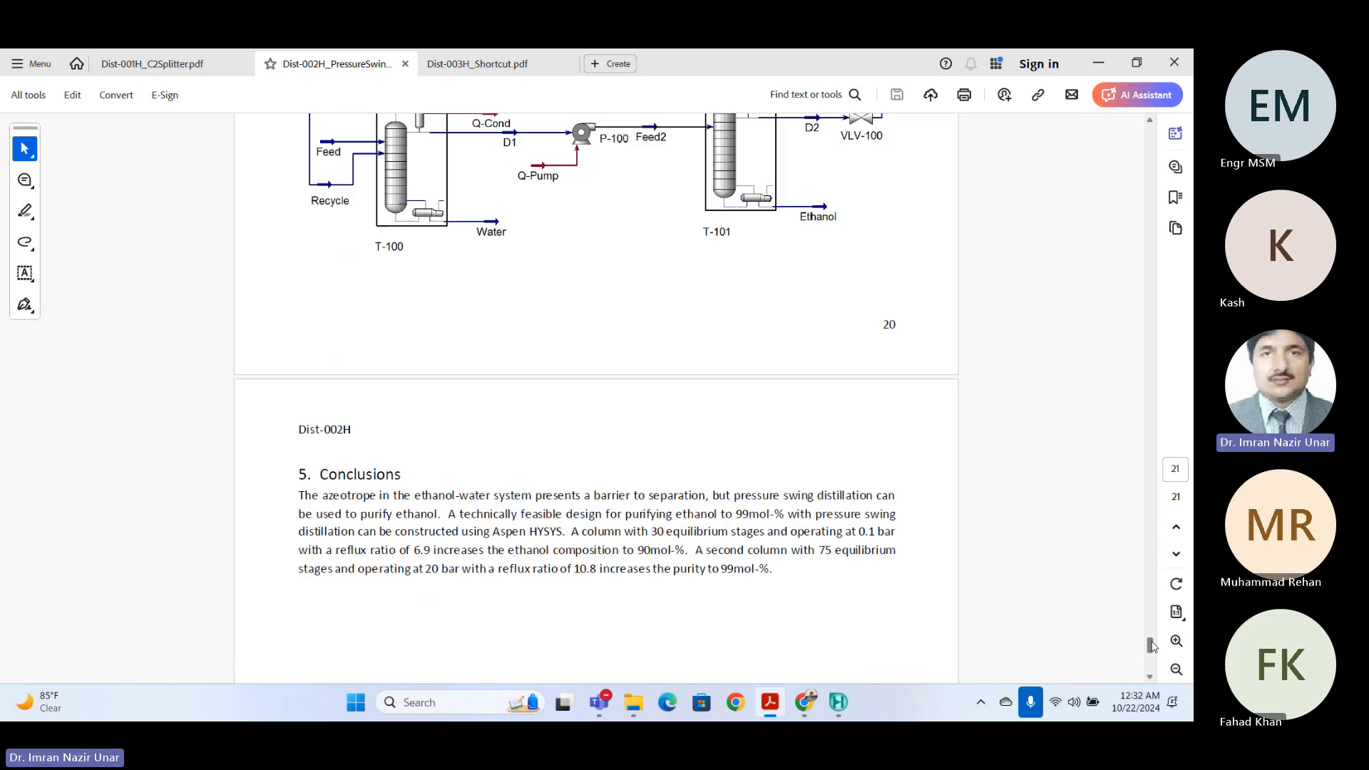
scroll(1149, 637, up, 5)
drag(1148, 637, 1104, 299)
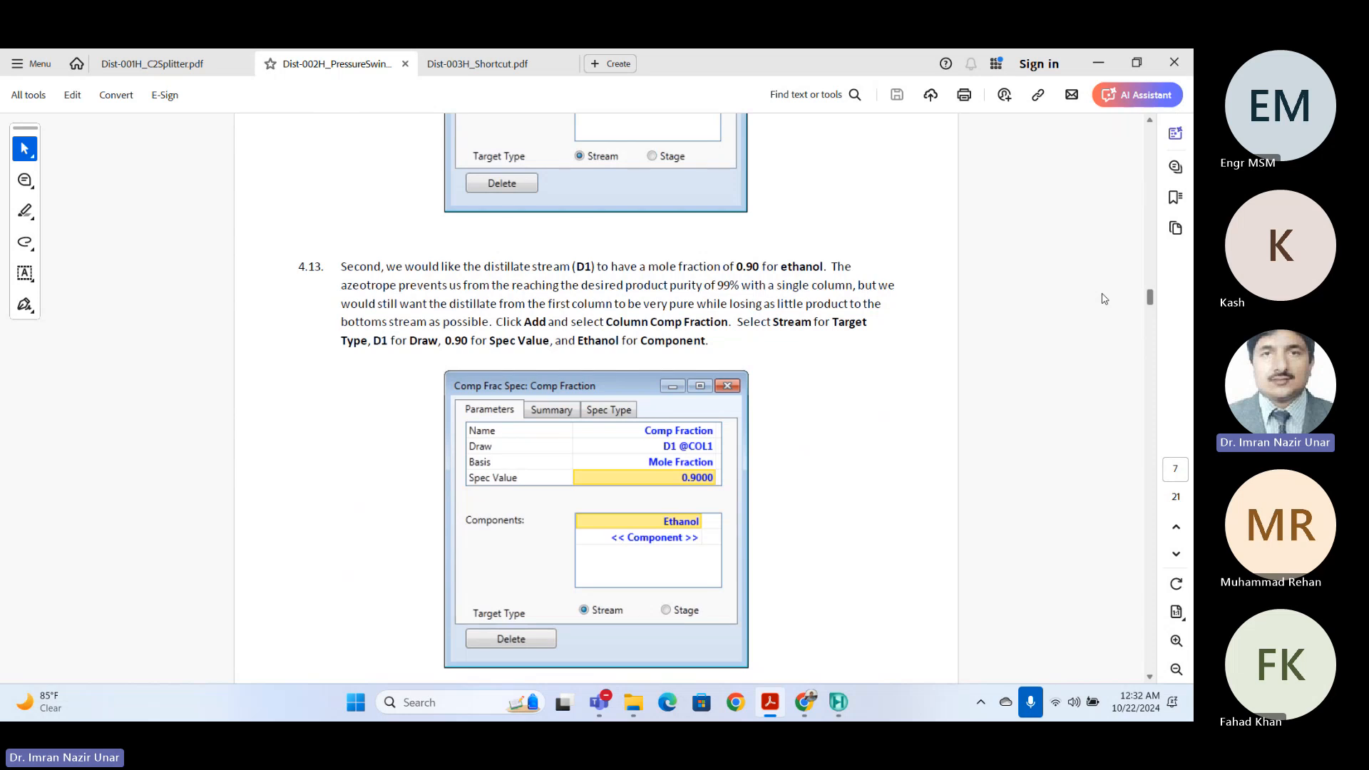
scroll(1105, 299, up, 3)
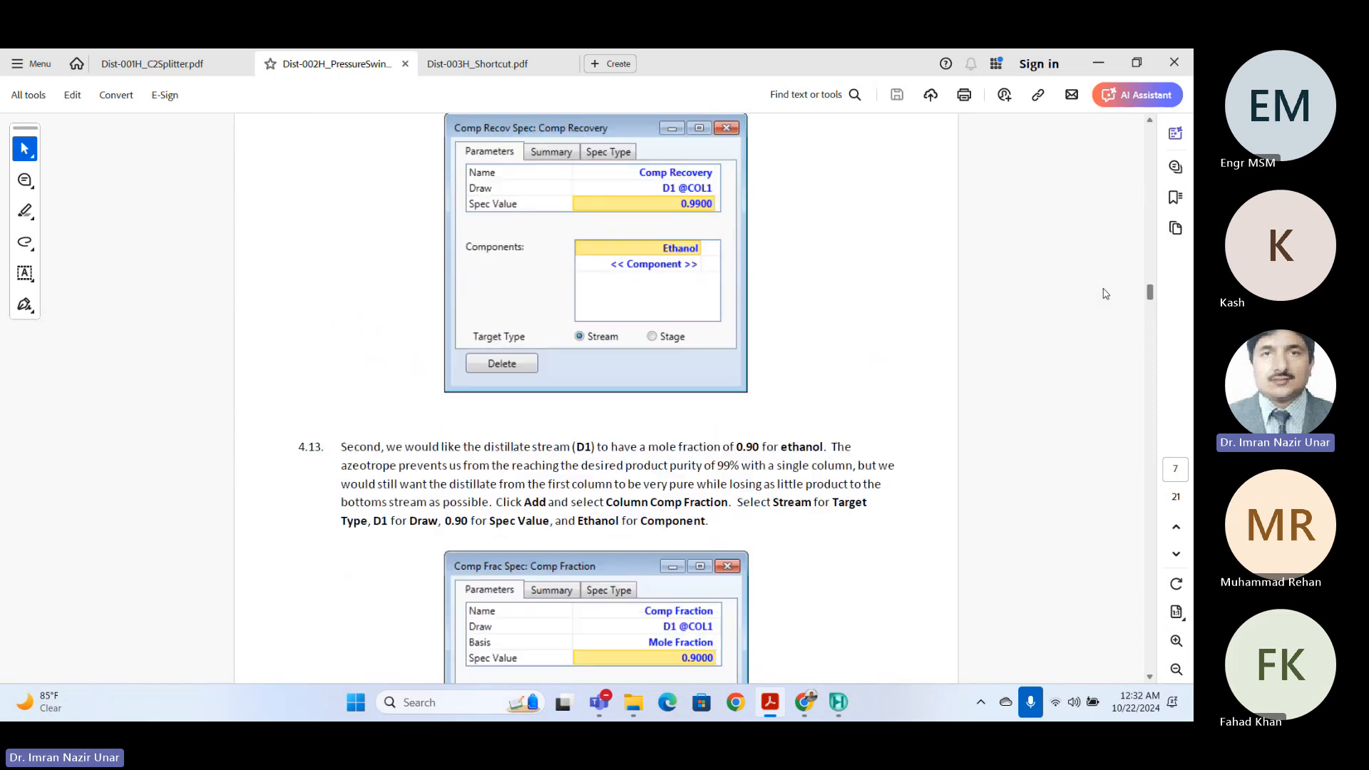
mouse_move(1106, 294)
mouse_down()
mouse_move(1113, 196)
mouse_move(1116, 276)
mouse_up()
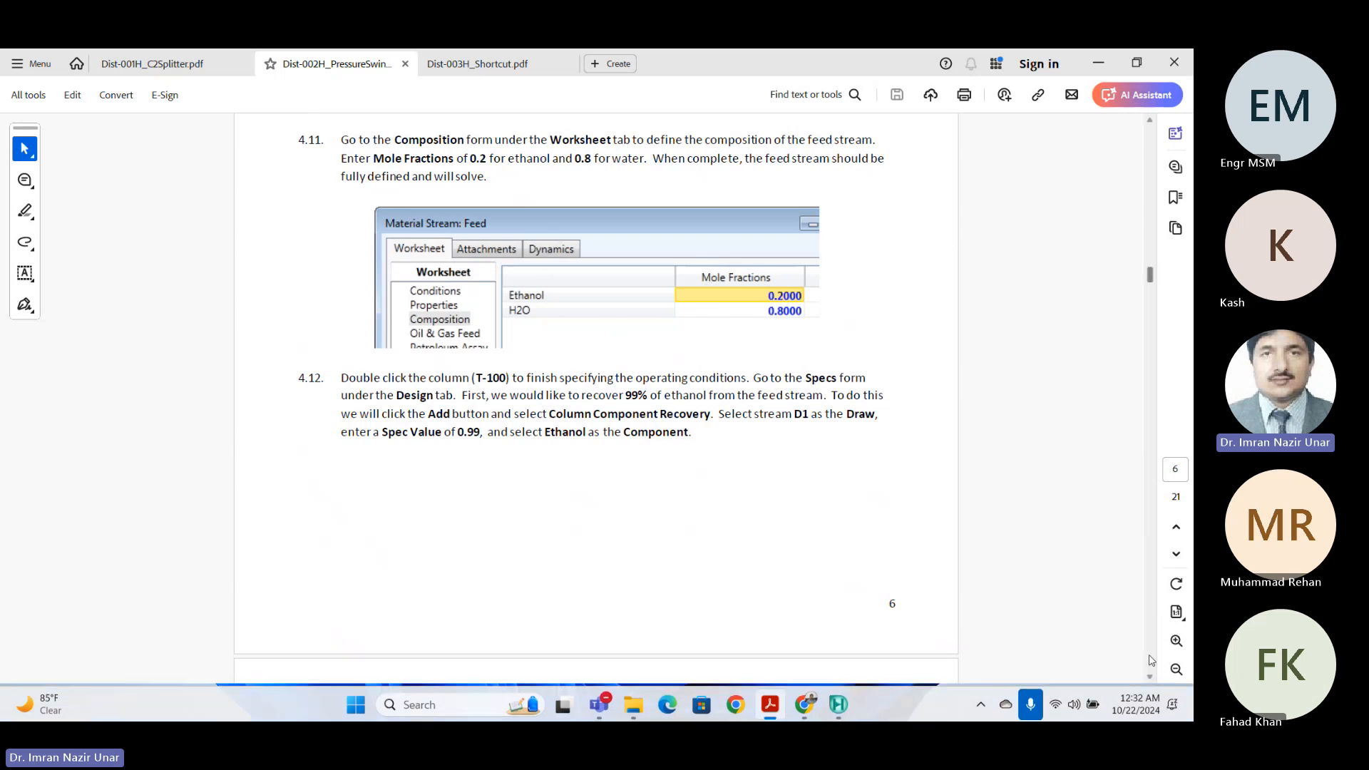
- Switch to Dist-003H_Shortcut.pdf and read its objectives and the background on the Short Cut Distillation Block from the first page
click(468, 66)
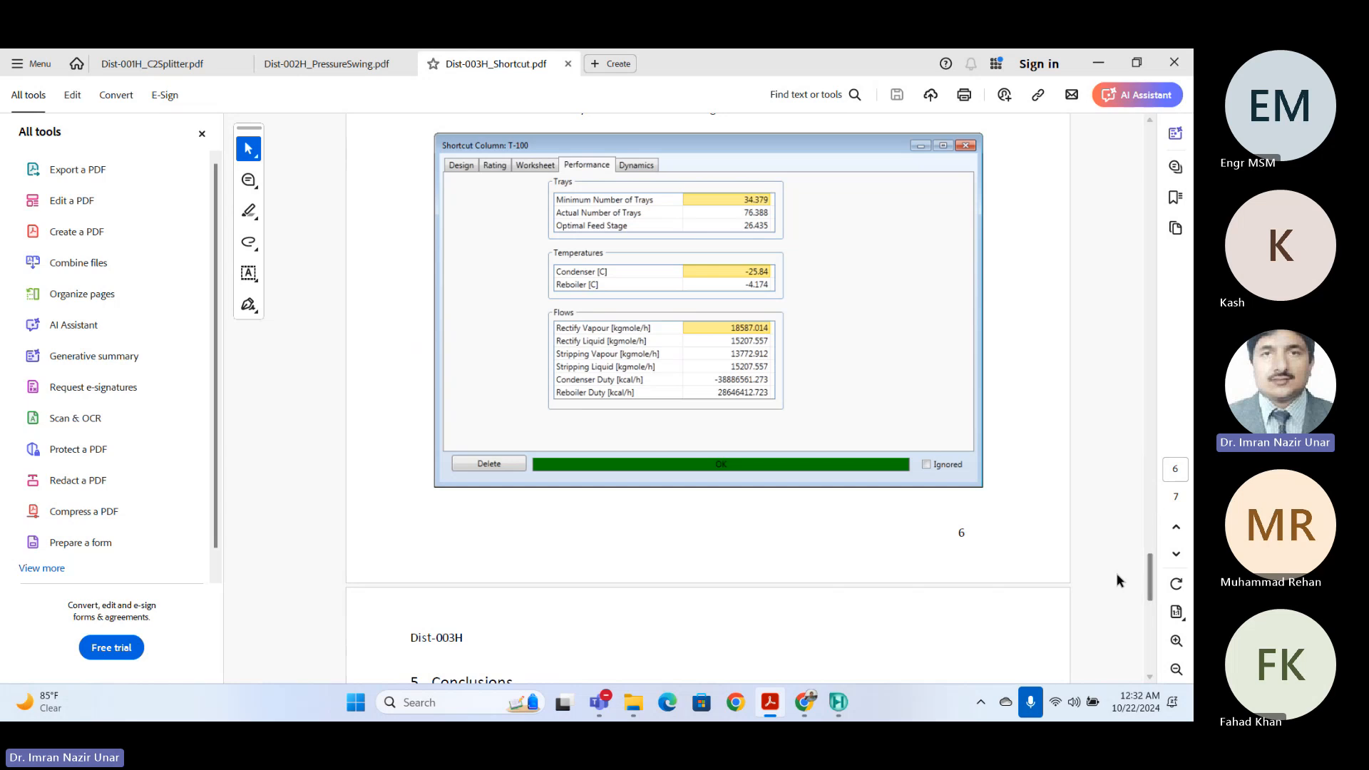
drag(1149, 579, 1136, 150)
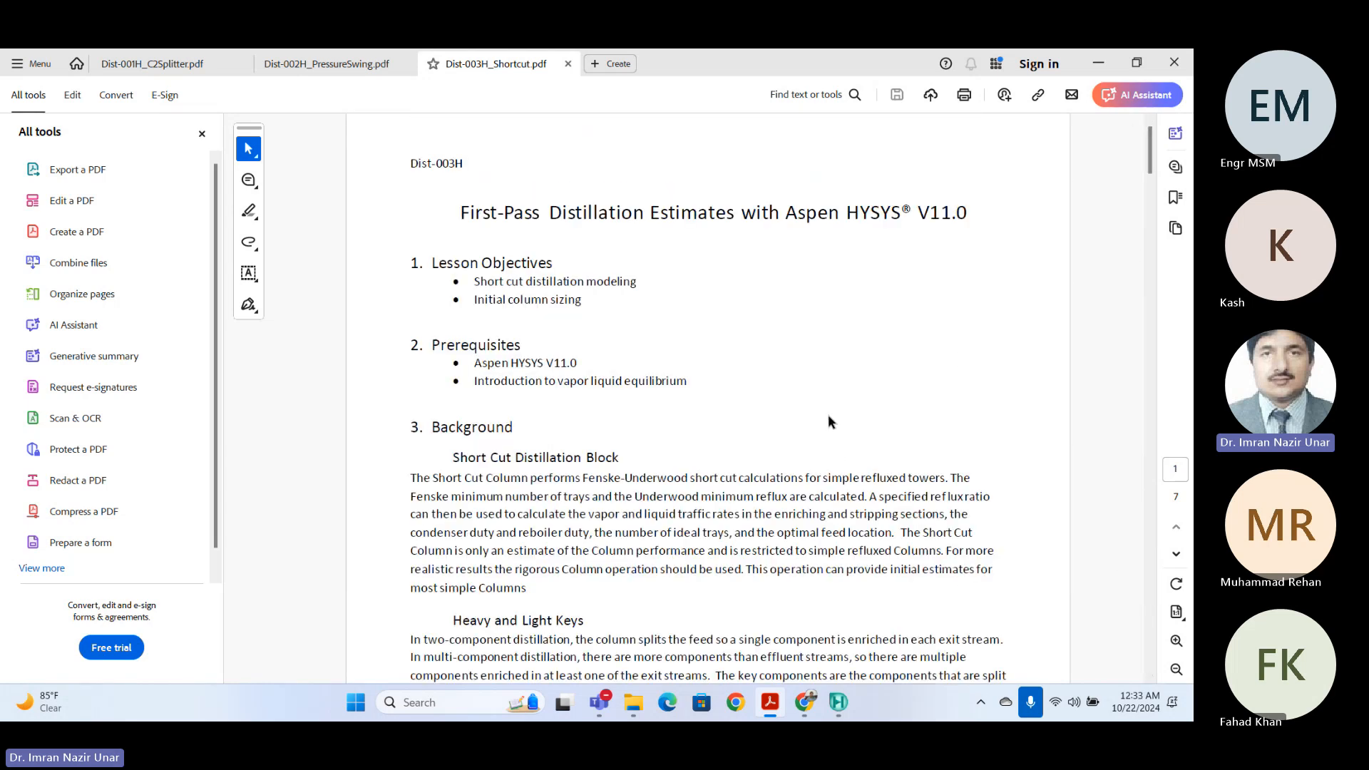
drag(578, 474, 652, 469)
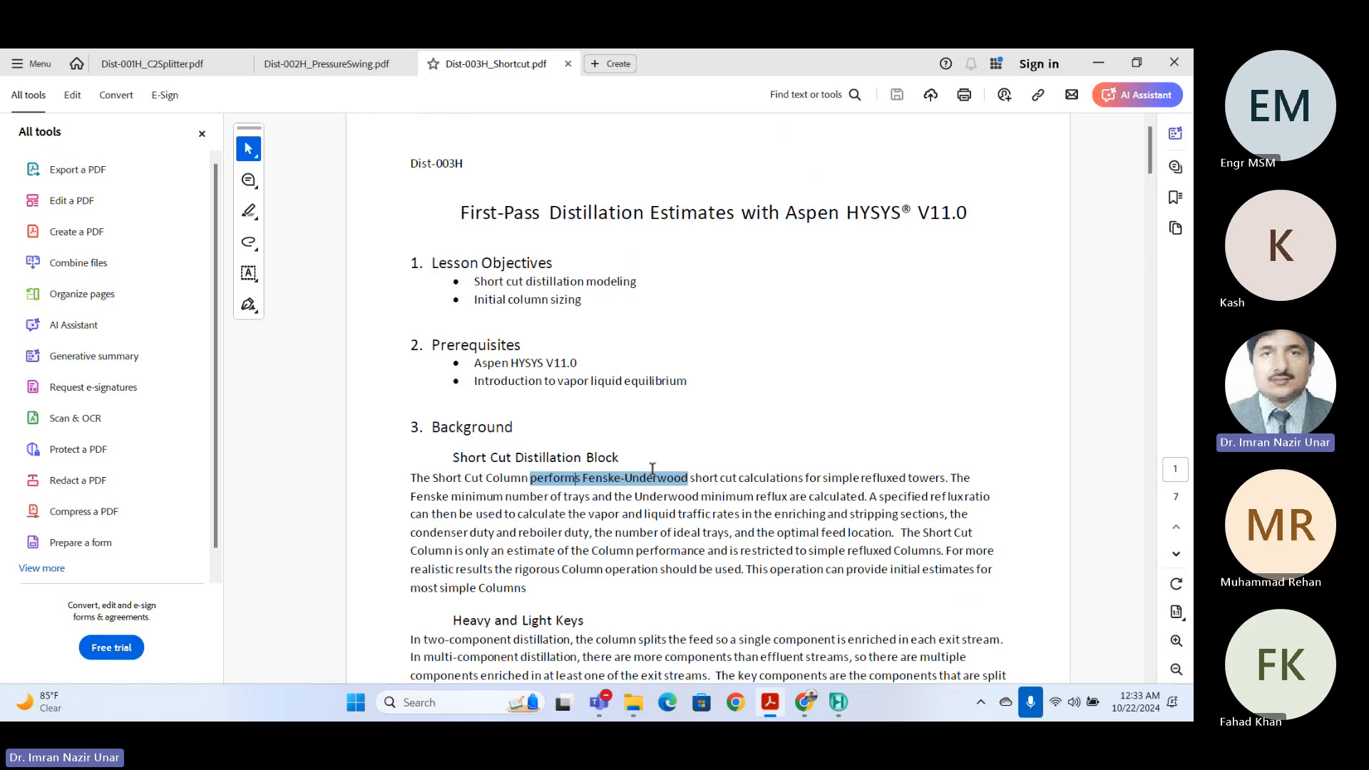
click(652, 322)
scroll(652, 329, down, 3)
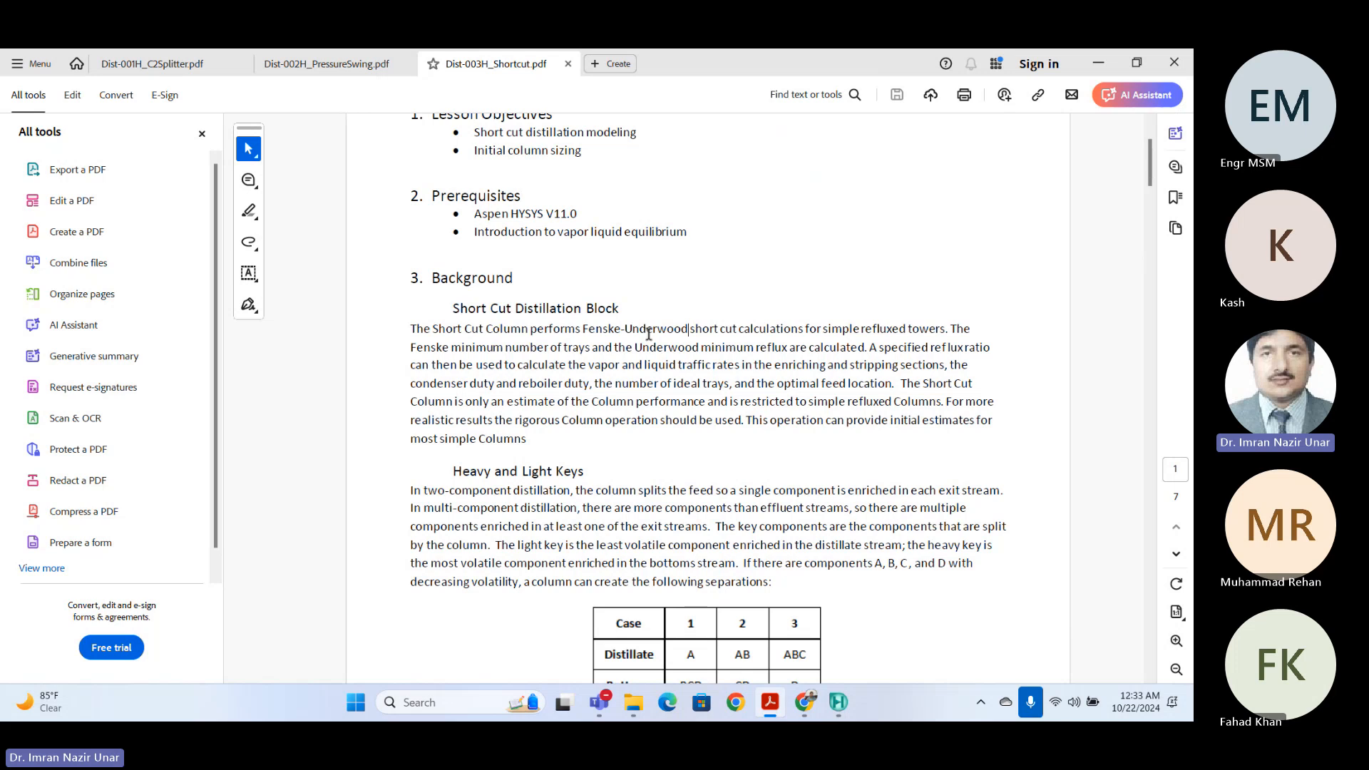
- Look through the shortcut lesson's light and heavy key table, problem statement and component list in step 4.02
click(839, 705)
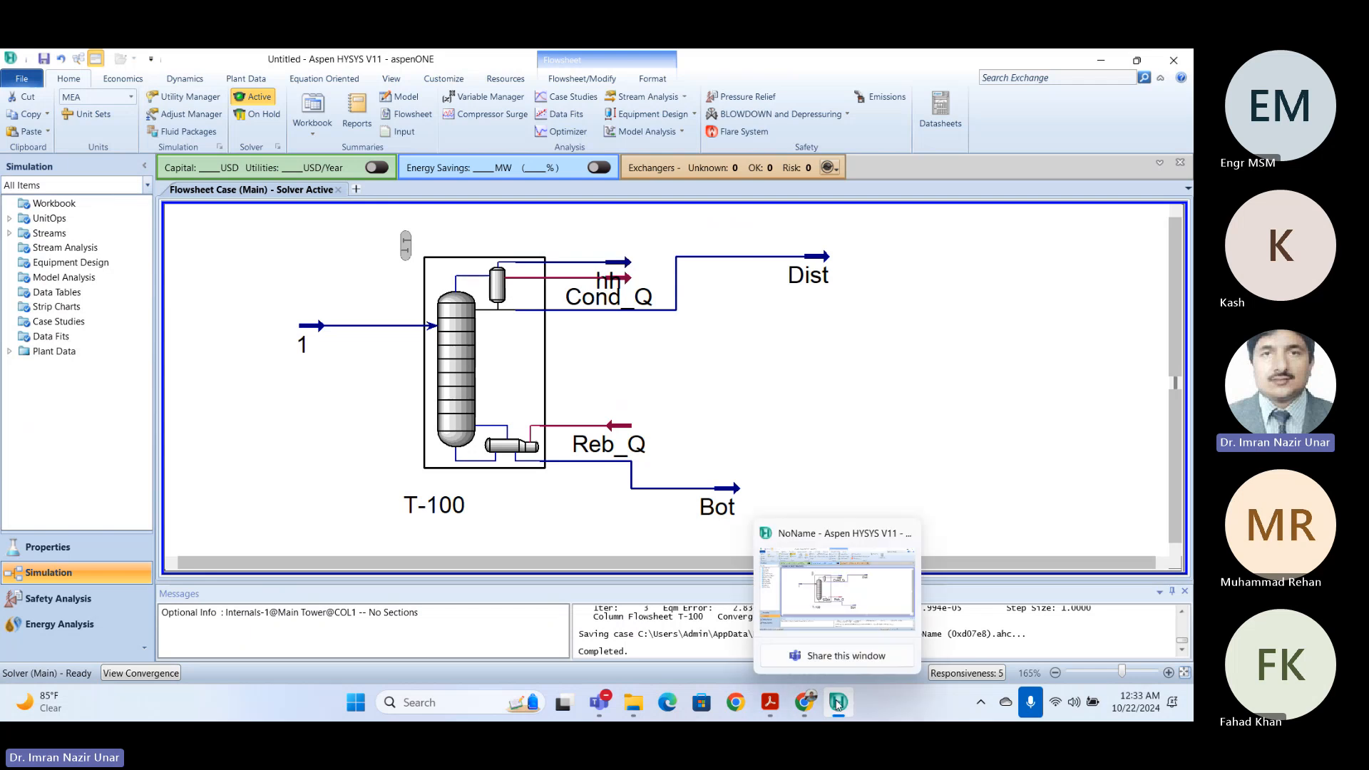
mouse_move(771, 704)
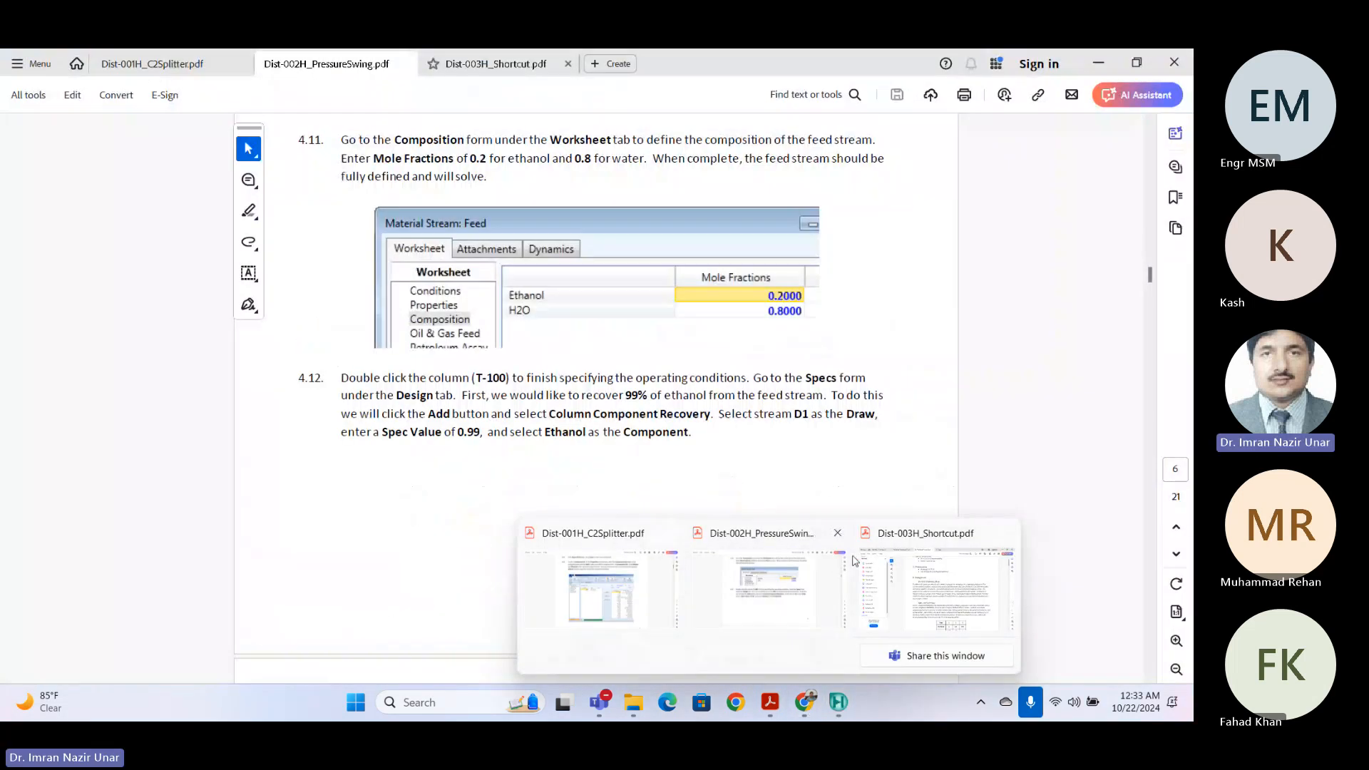
click(855, 562)
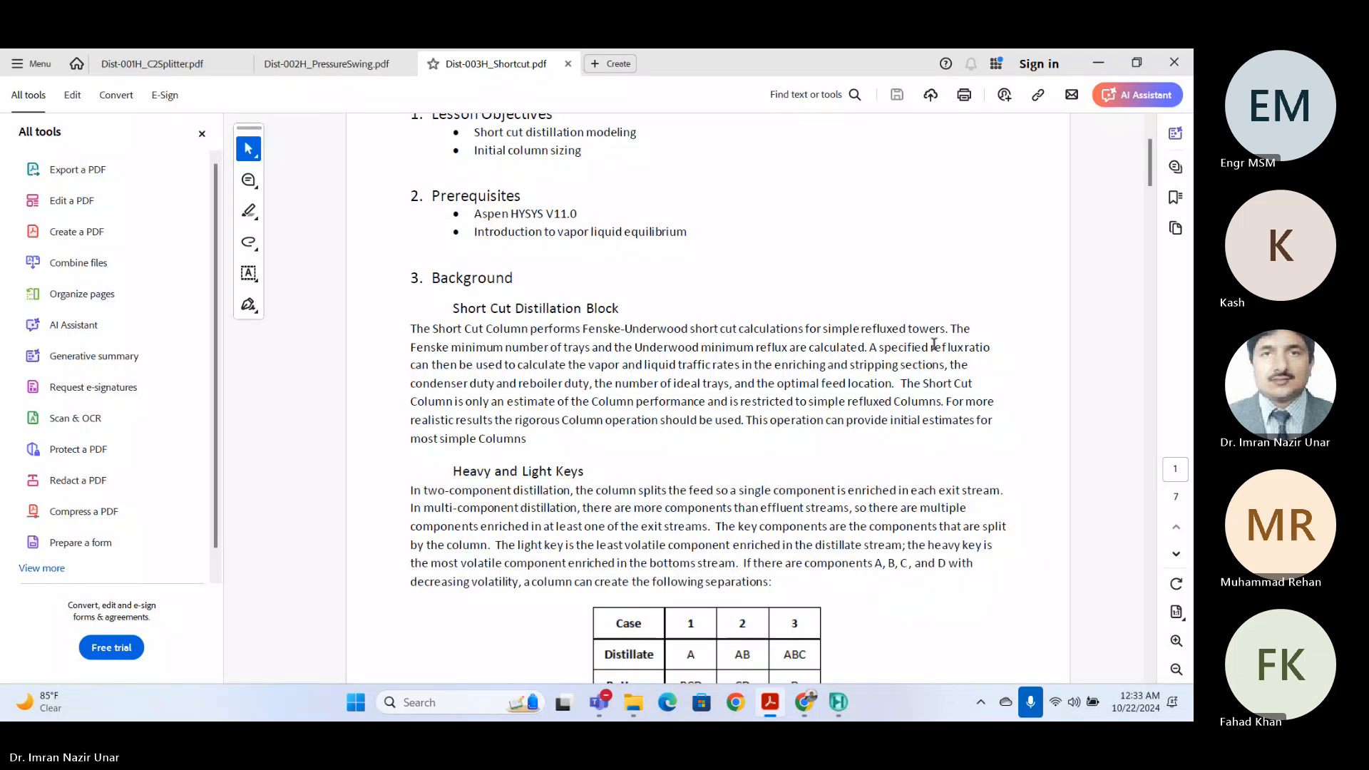
scroll(946, 285, down, 10)
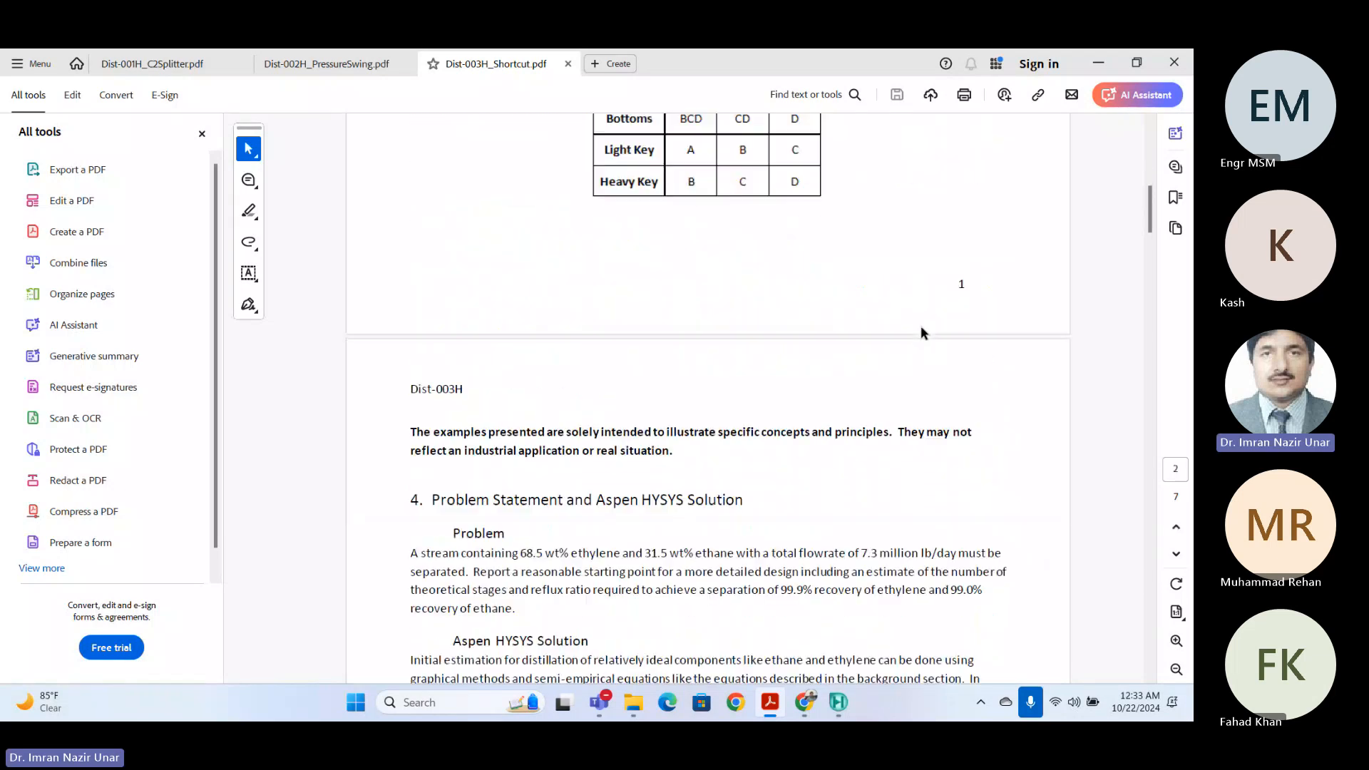
scroll(891, 368, down, 4)
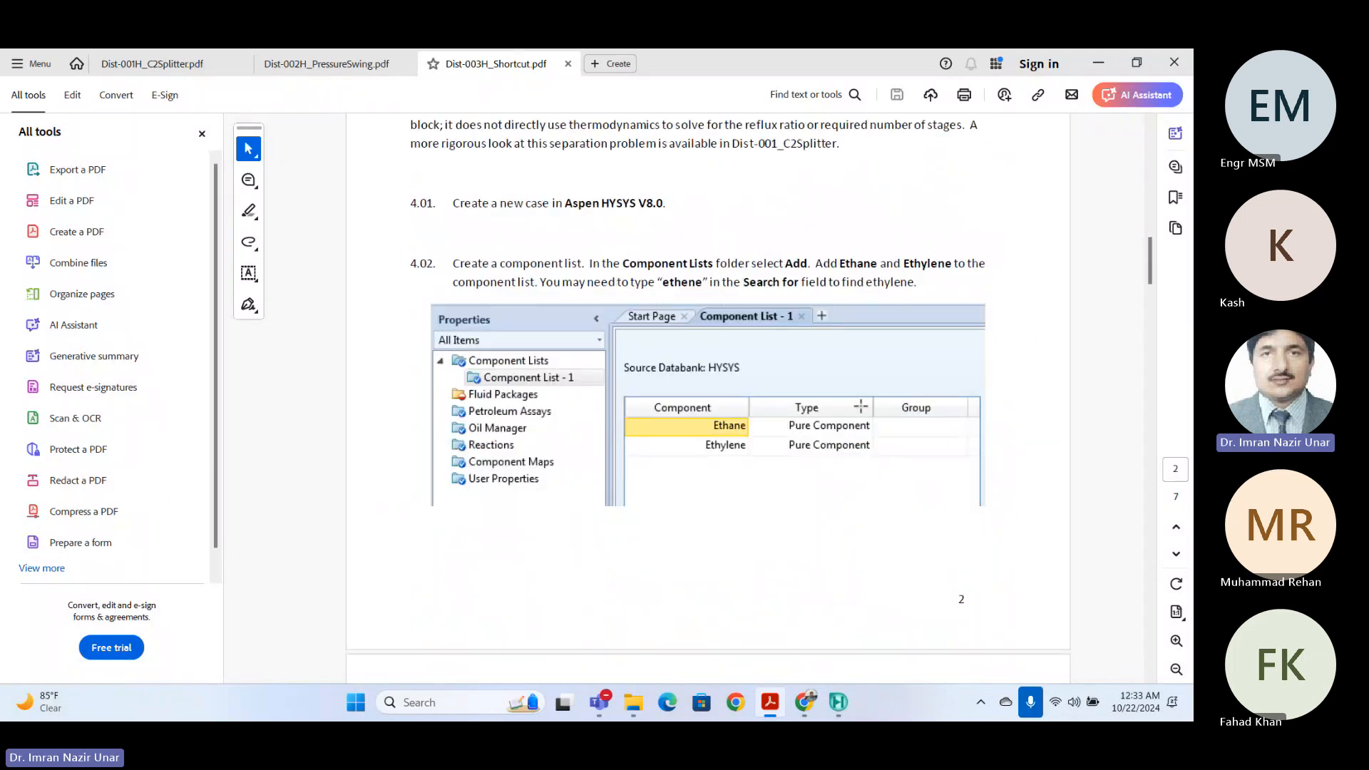
- Switch to Aspen HYSYS and place a Shortcut Column from the Separator models on the flowsheet beside column T-100
click(839, 702)
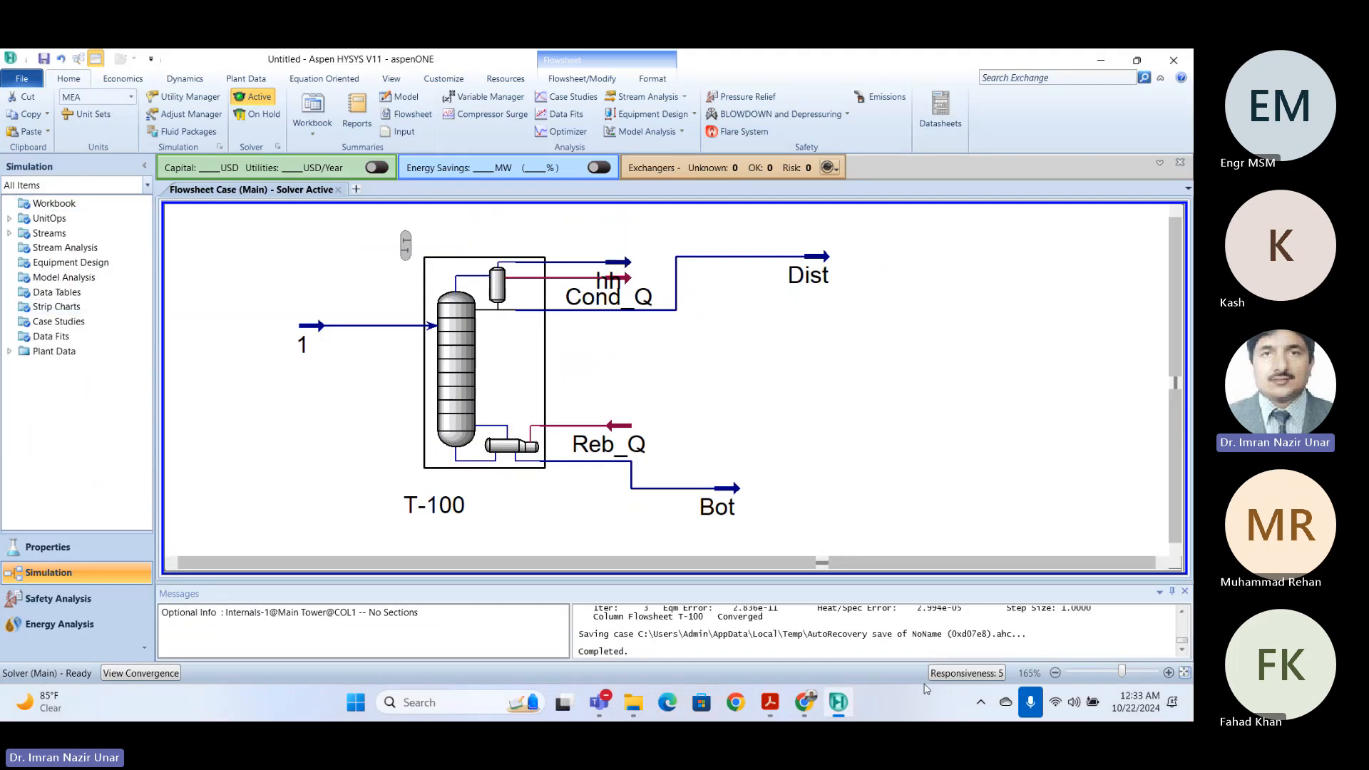
mouse_move(598, 713)
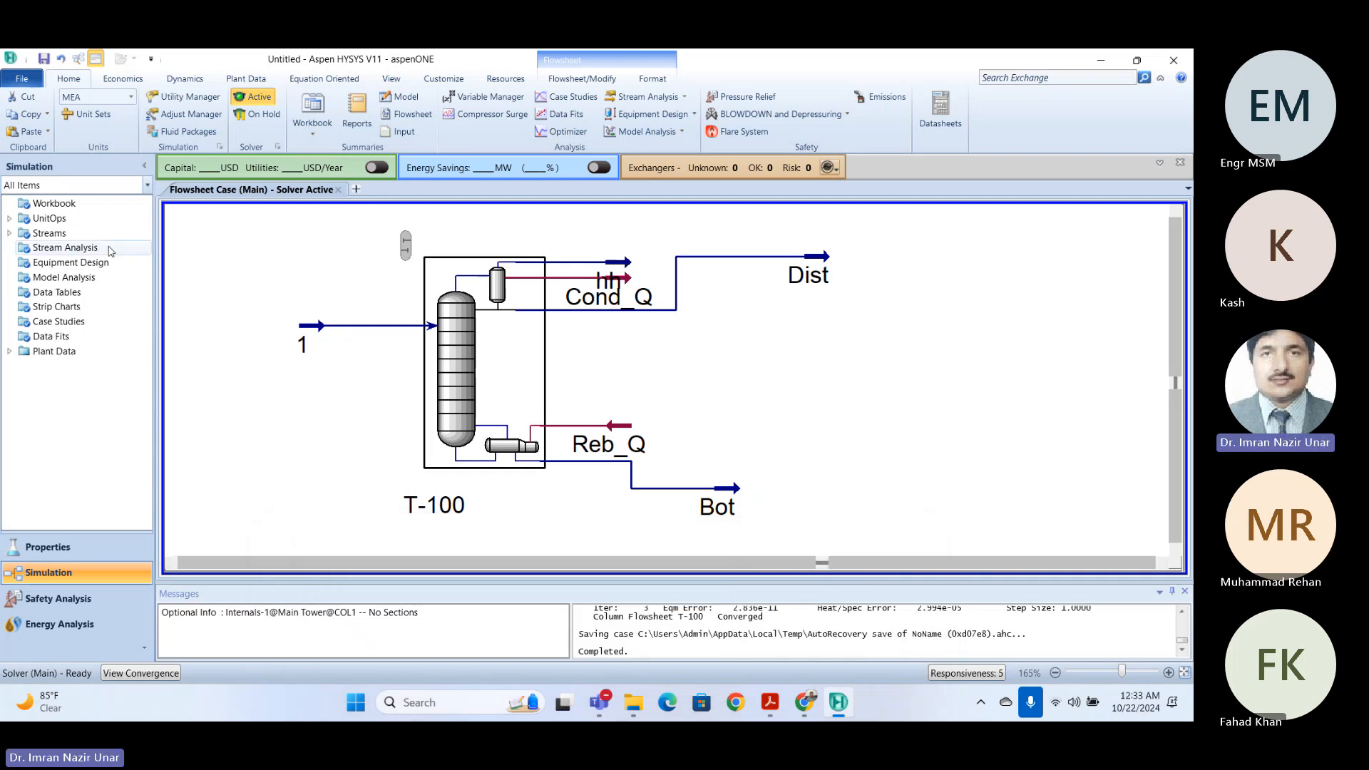
click(599, 78)
click(30, 107)
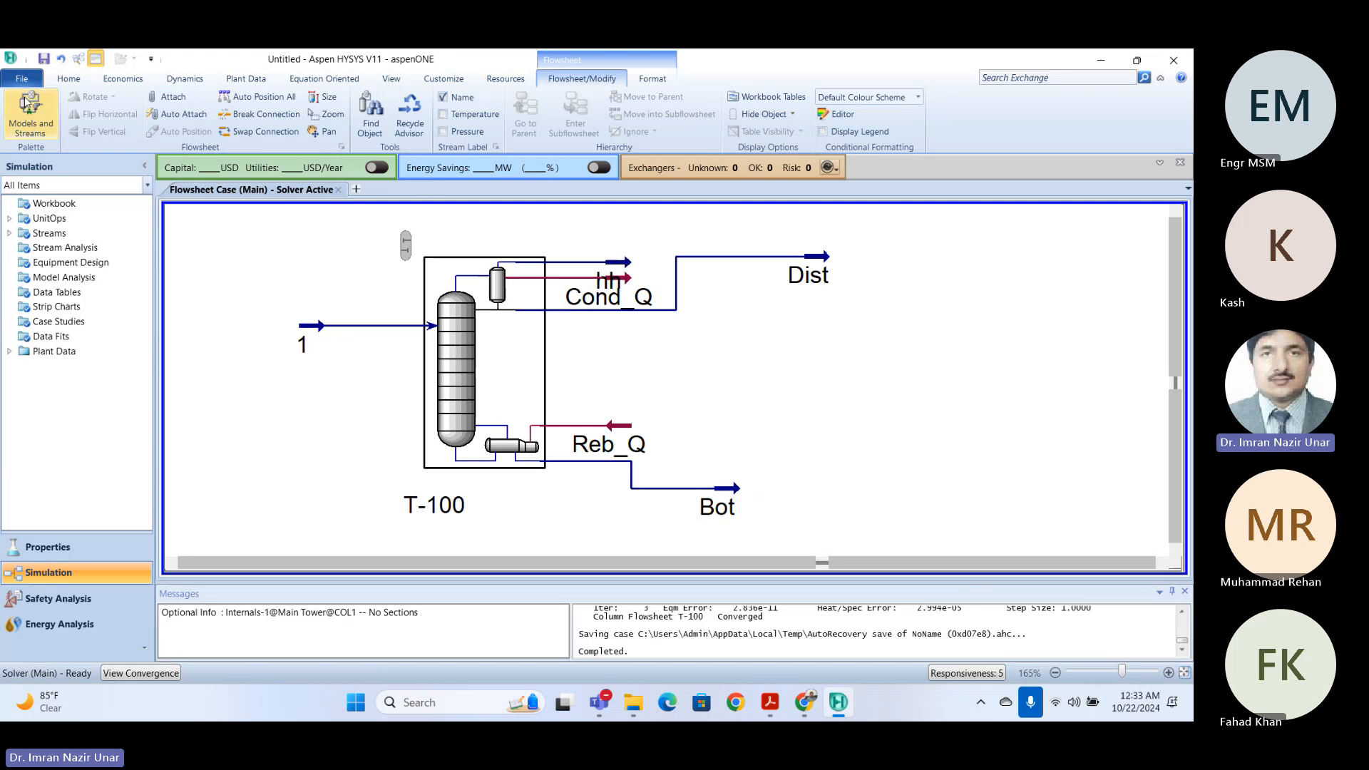
scroll(954, 438, down, 5)
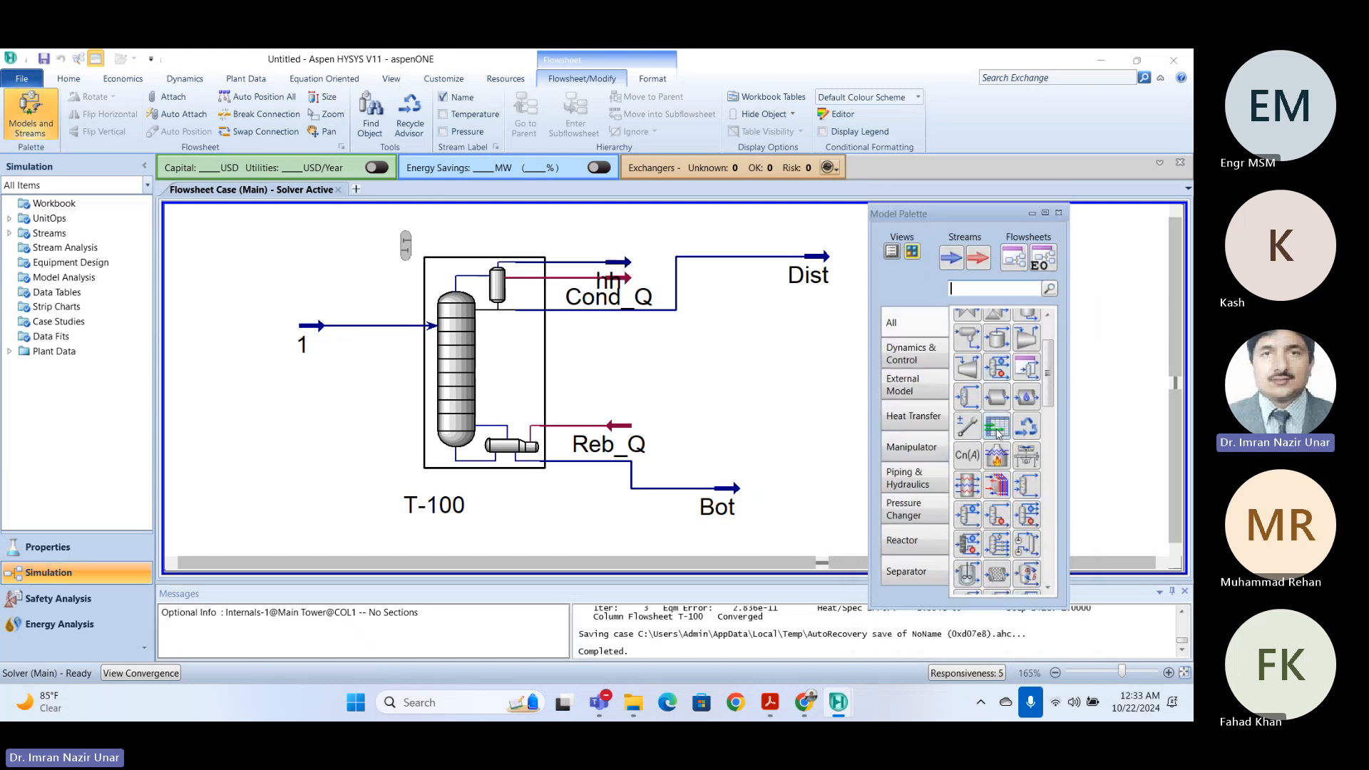
click(906, 572)
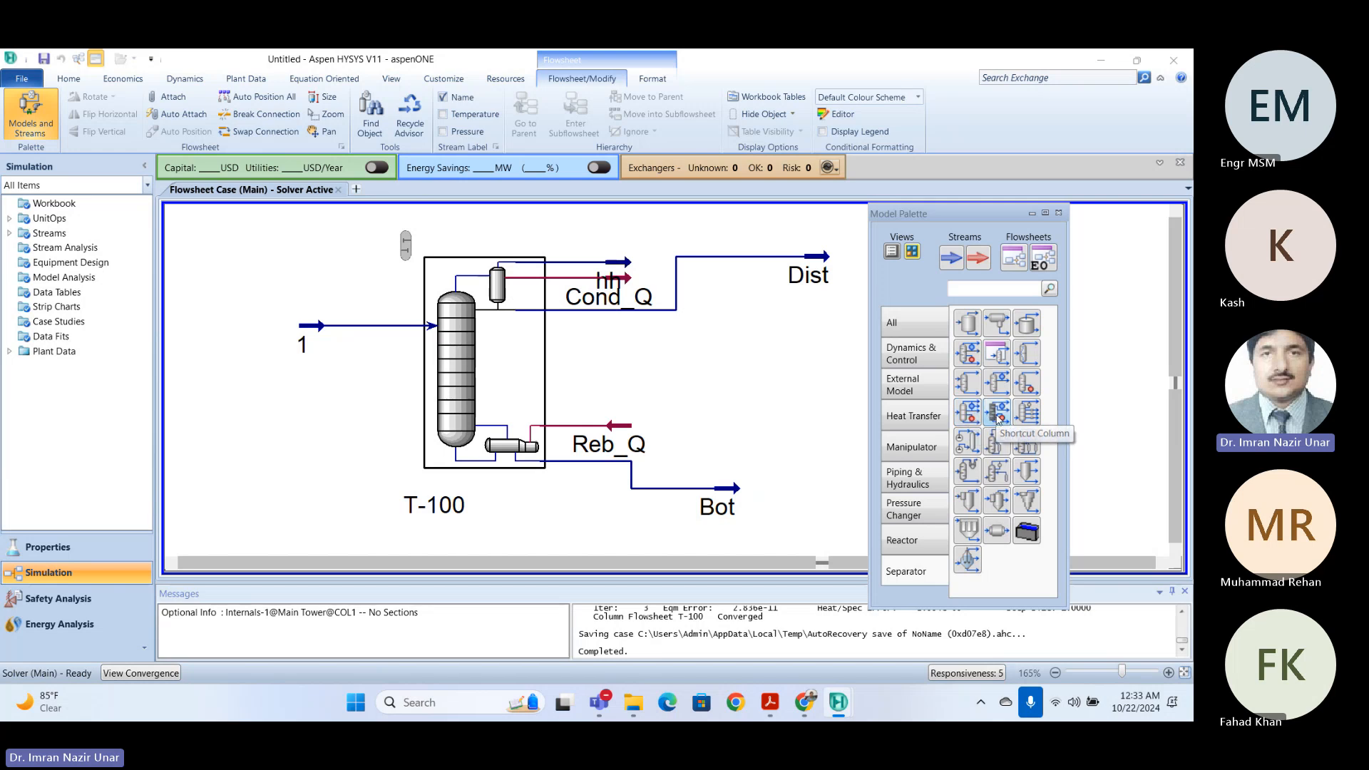
click(997, 419)
click(820, 465)
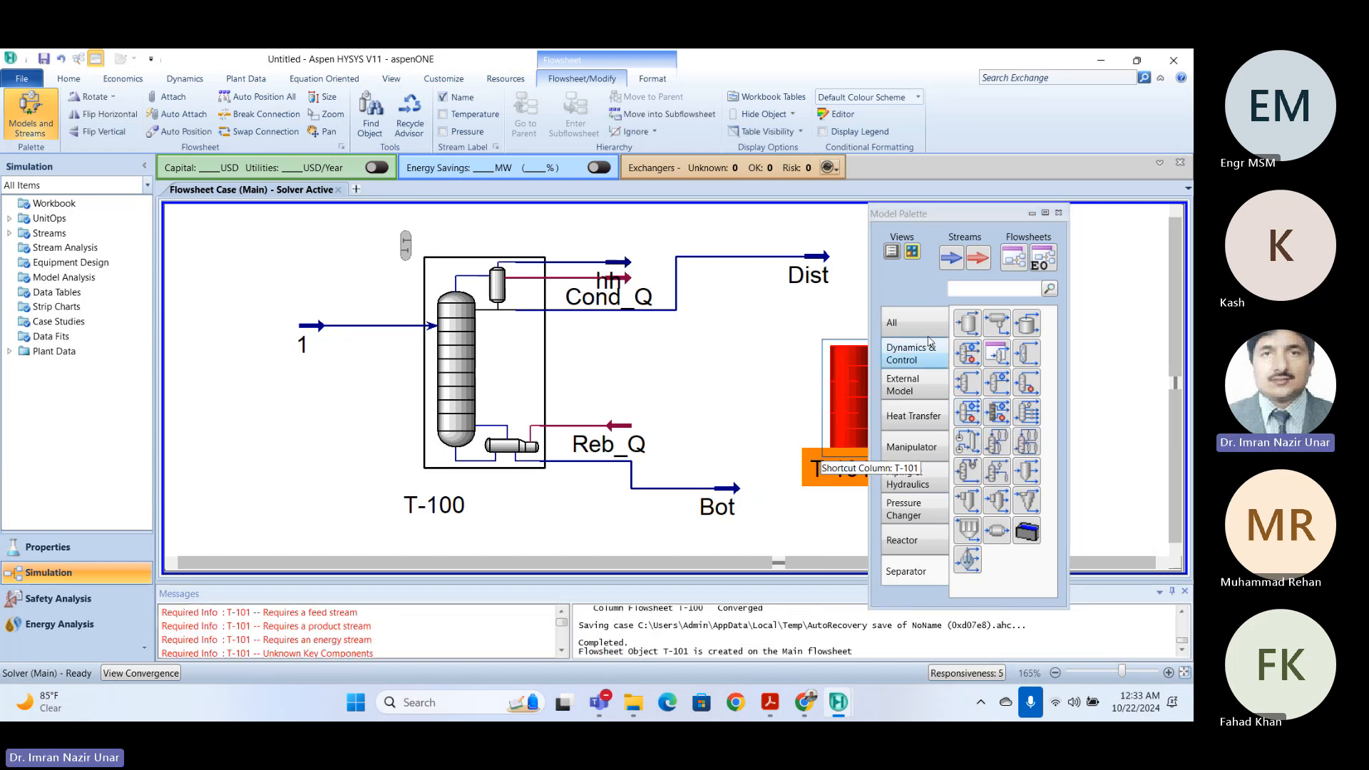
click(1059, 212)
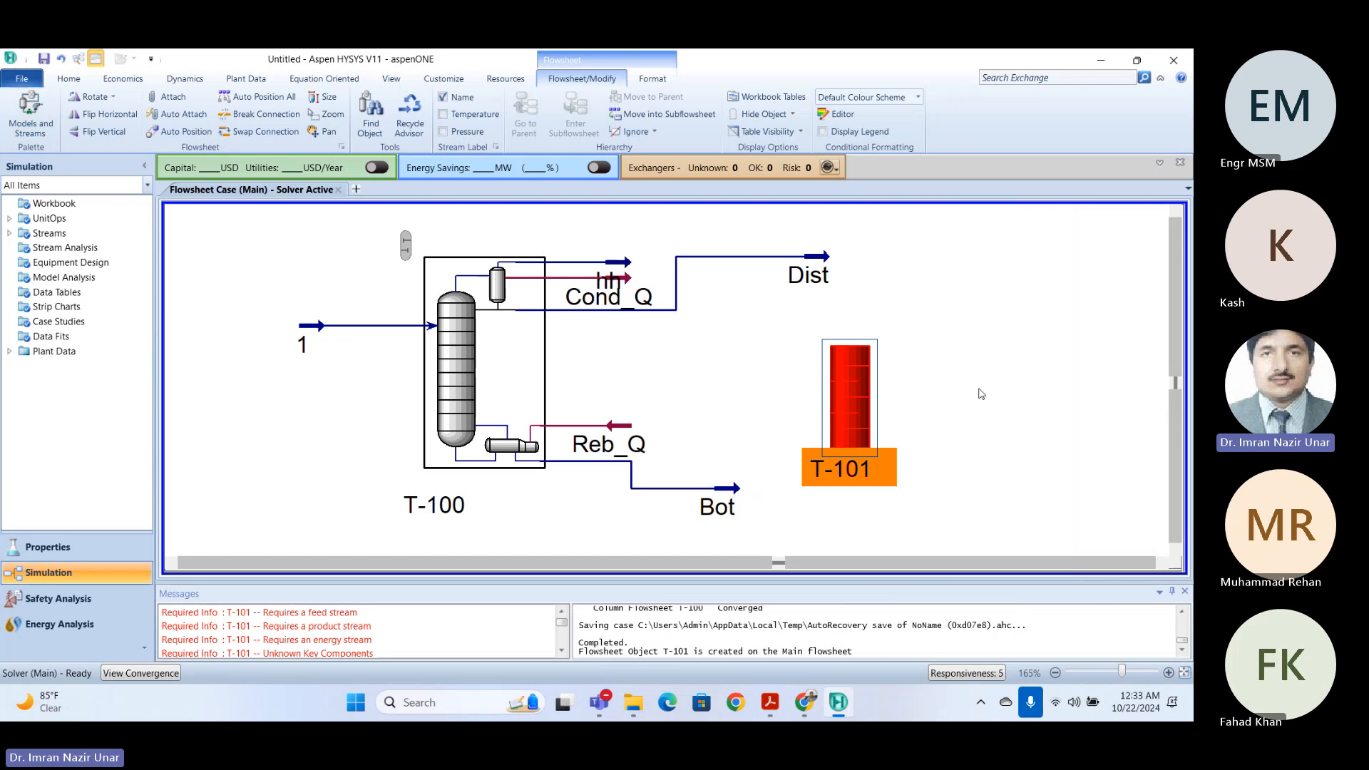
- Move shortcut column T-101 farther from T-100 into the empty flowsheet area below and beyond the Dist stream
drag(875, 402, 958, 349)
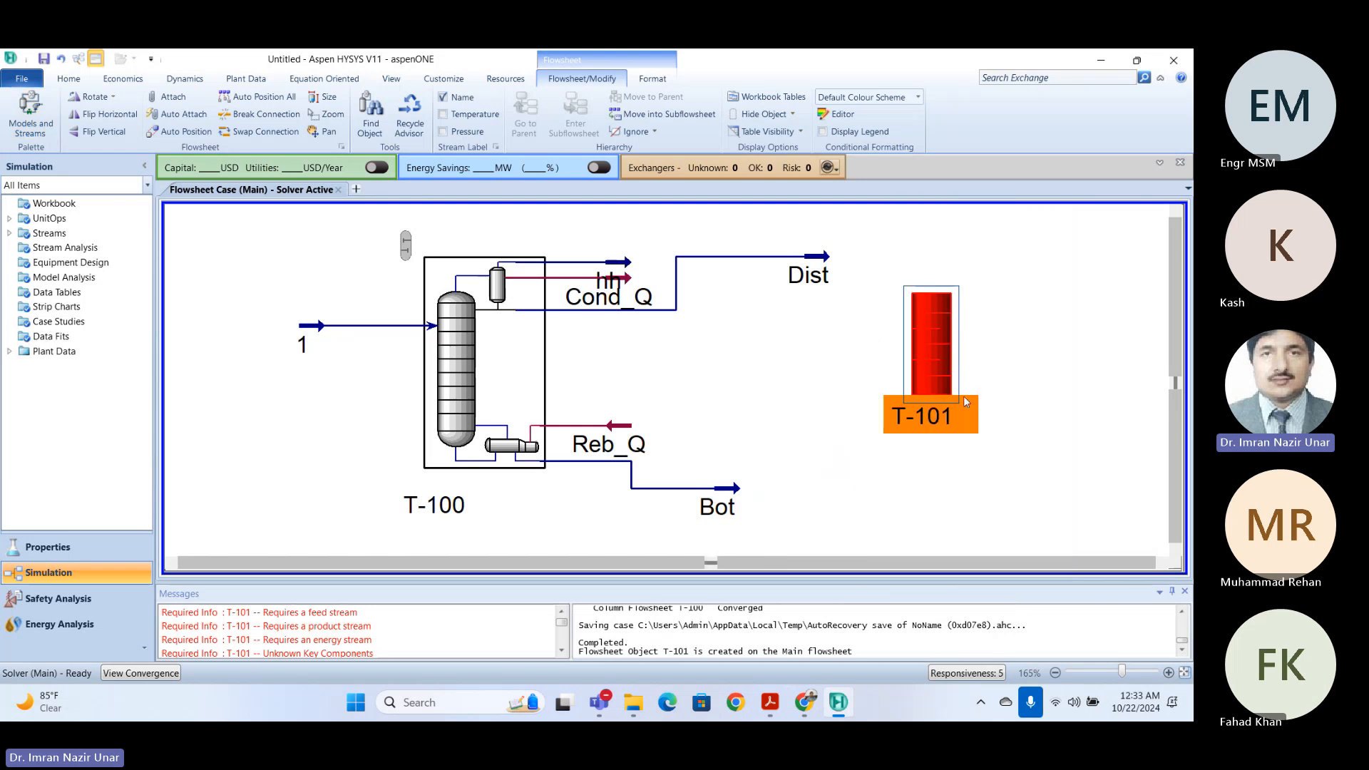
click(900, 464)
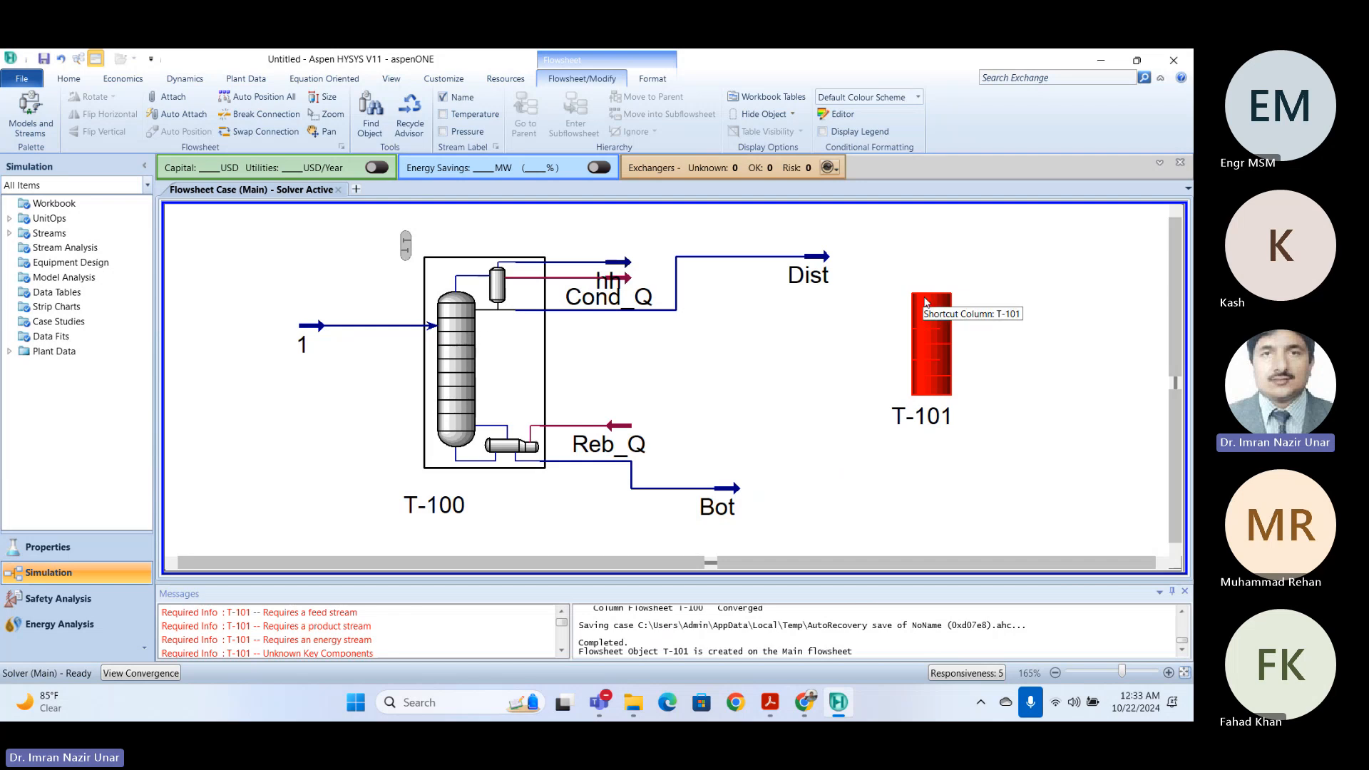
drag(923, 339, 950, 365)
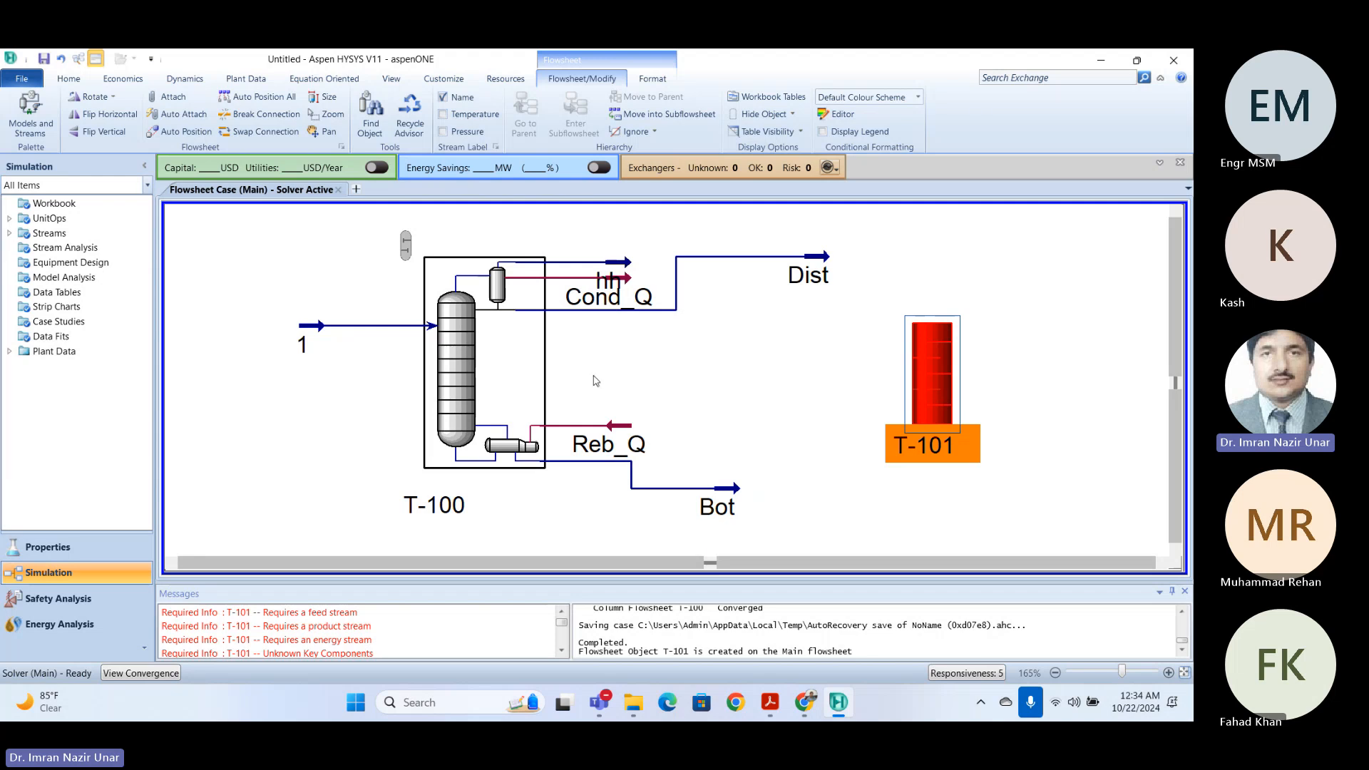
- Open the properties of shortcut column T-101 and name its inlet stream Feed
double_click(921, 387)
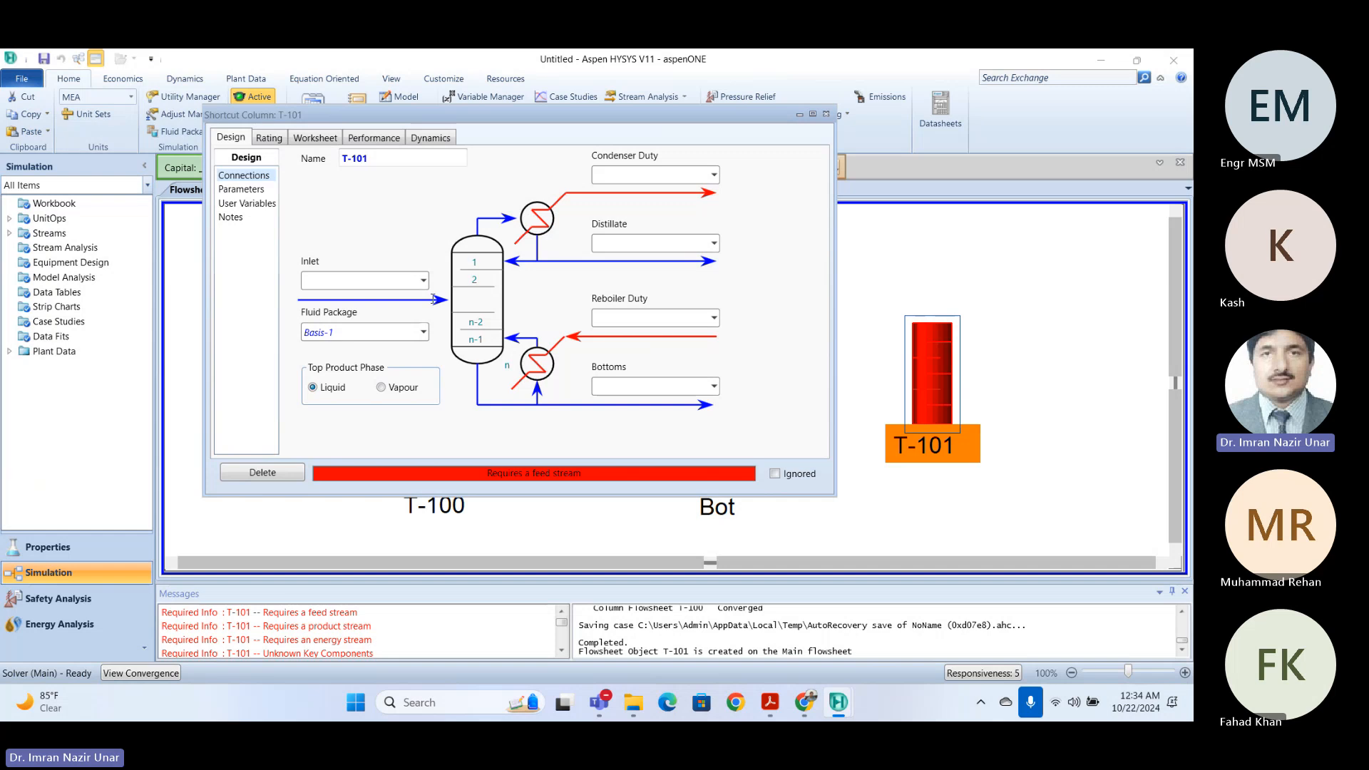
click(354, 284)
drag(334, 284, 269, 291)
text(Feed)
key(Return)
- Name the condenser duty energy stream of T-101 q-cond
click(632, 177)
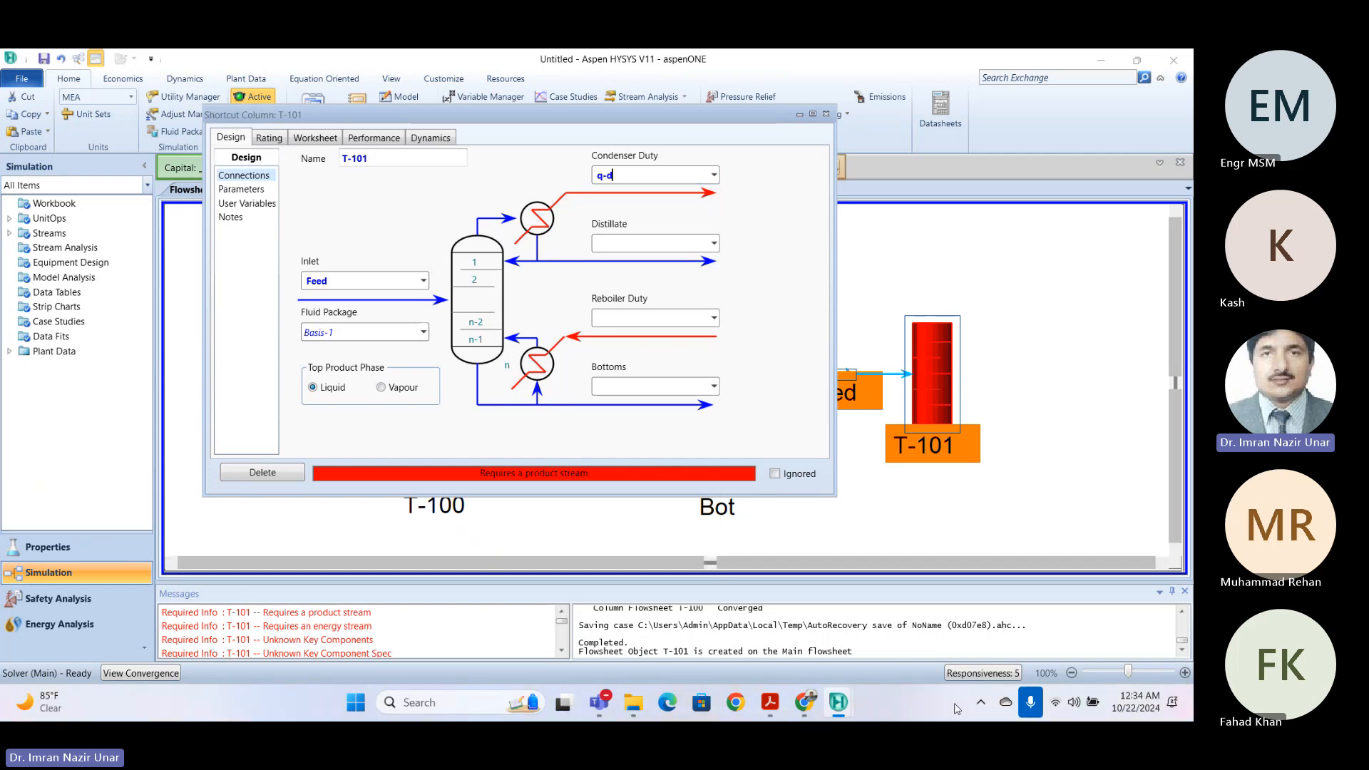
text(q-d)
key(BackSpace)
text(con)
key(Tab)
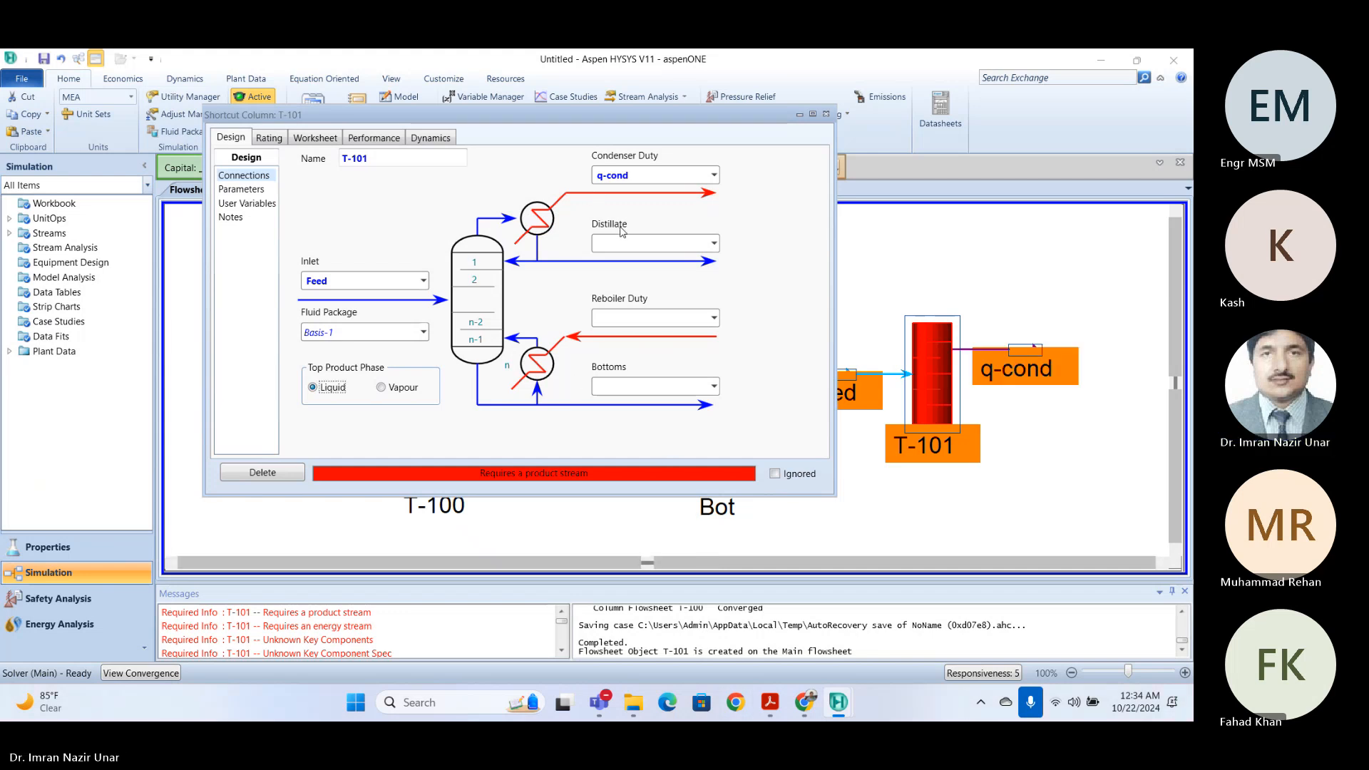
- Name the distillate stream of T-101 D and its bottoms stream B
click(637, 244)
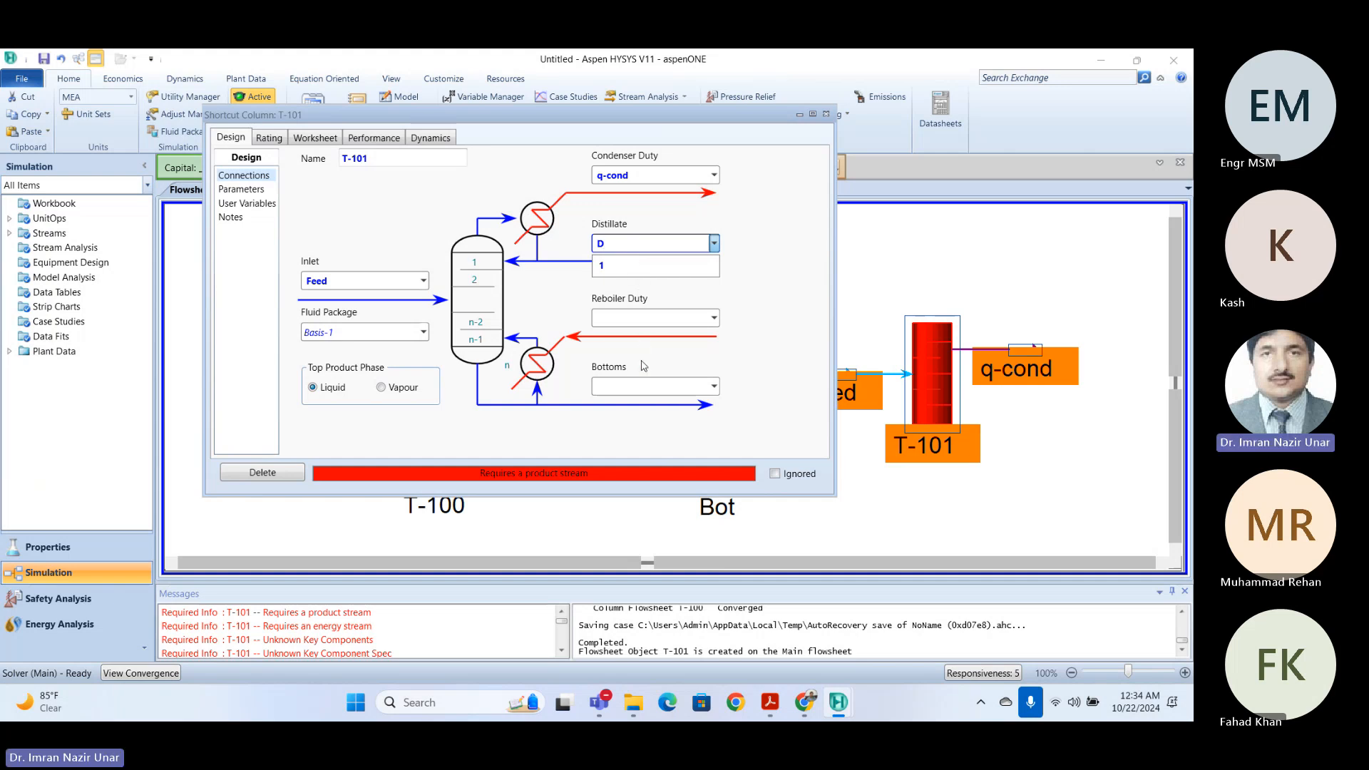
text(D)
click(647, 385)
text(B)
key(Return)
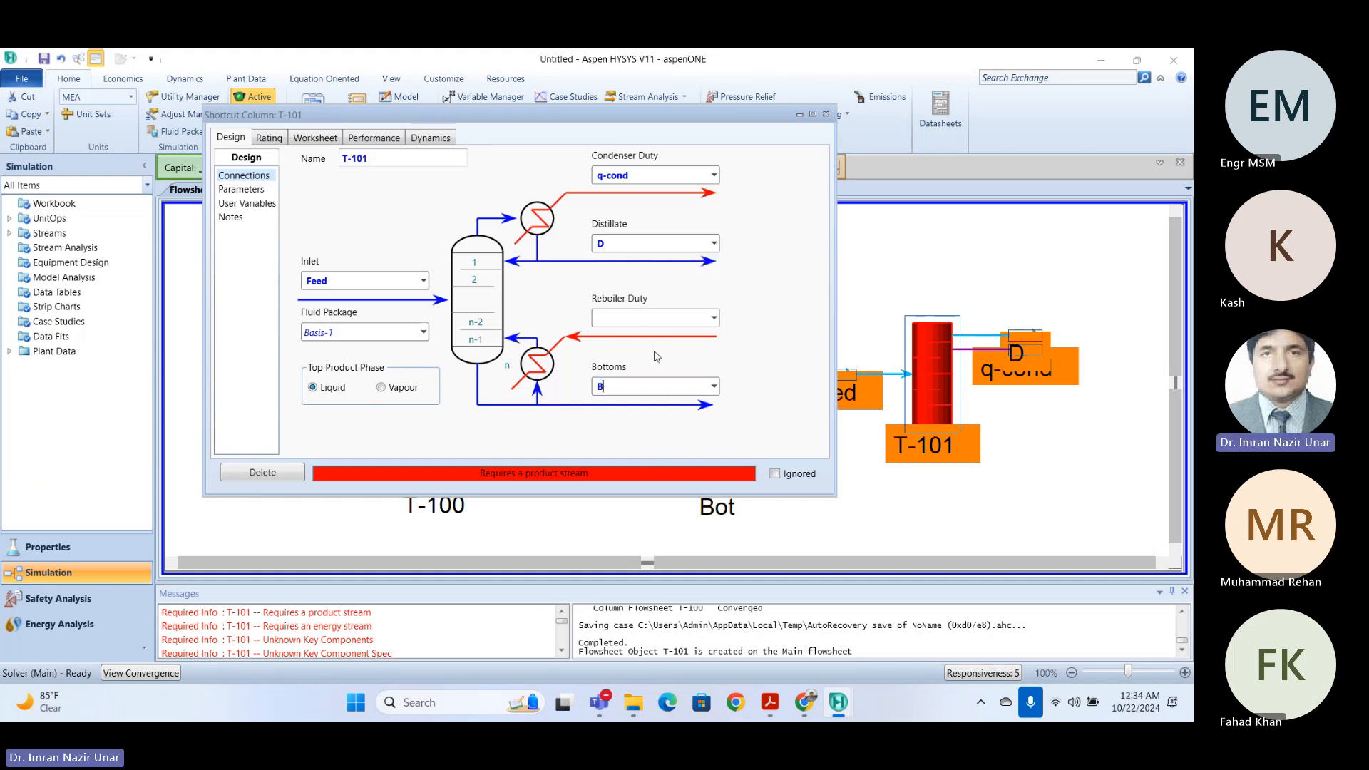
- Name the reboiler duty energy stream of T-101 q-reb to complete the column connections
click(655, 318)
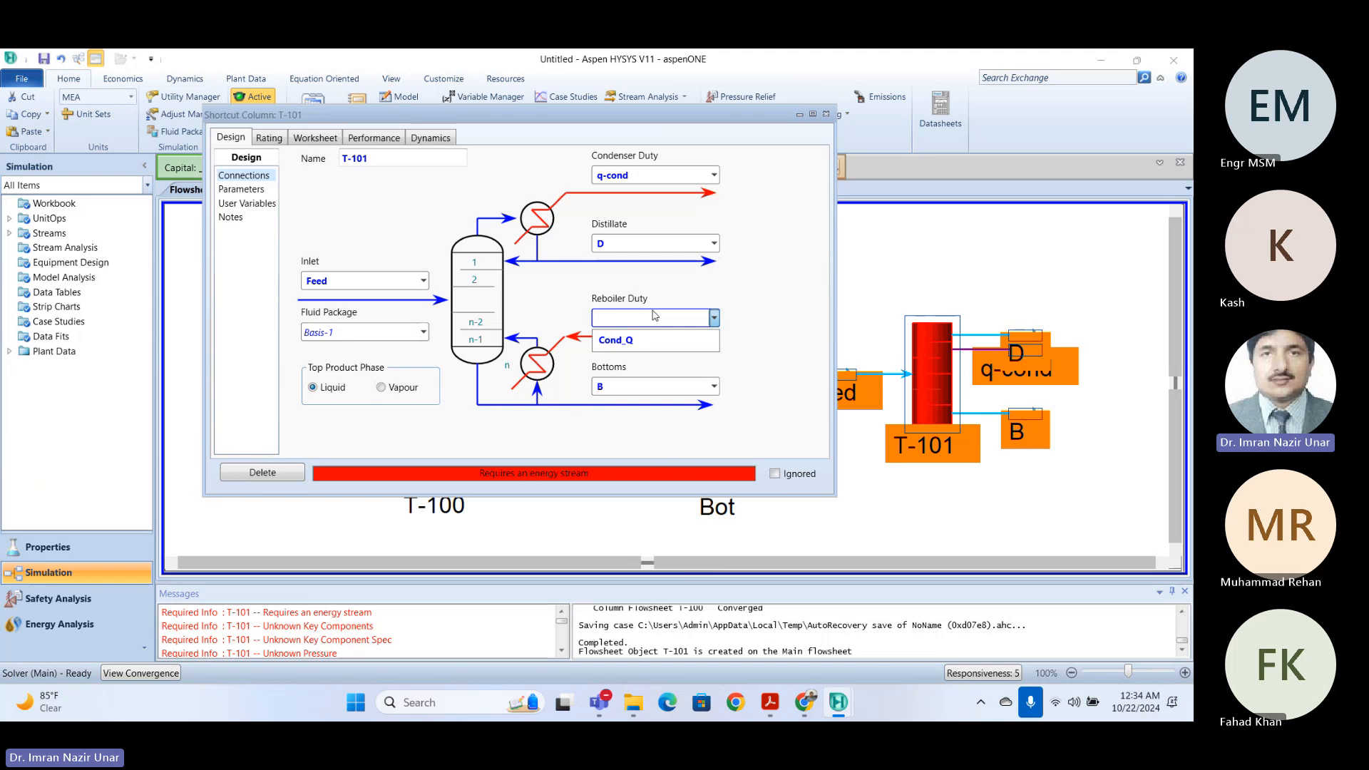
text(q)
text([\)
key(BackSpace)
key(BackSpace)
text(=)
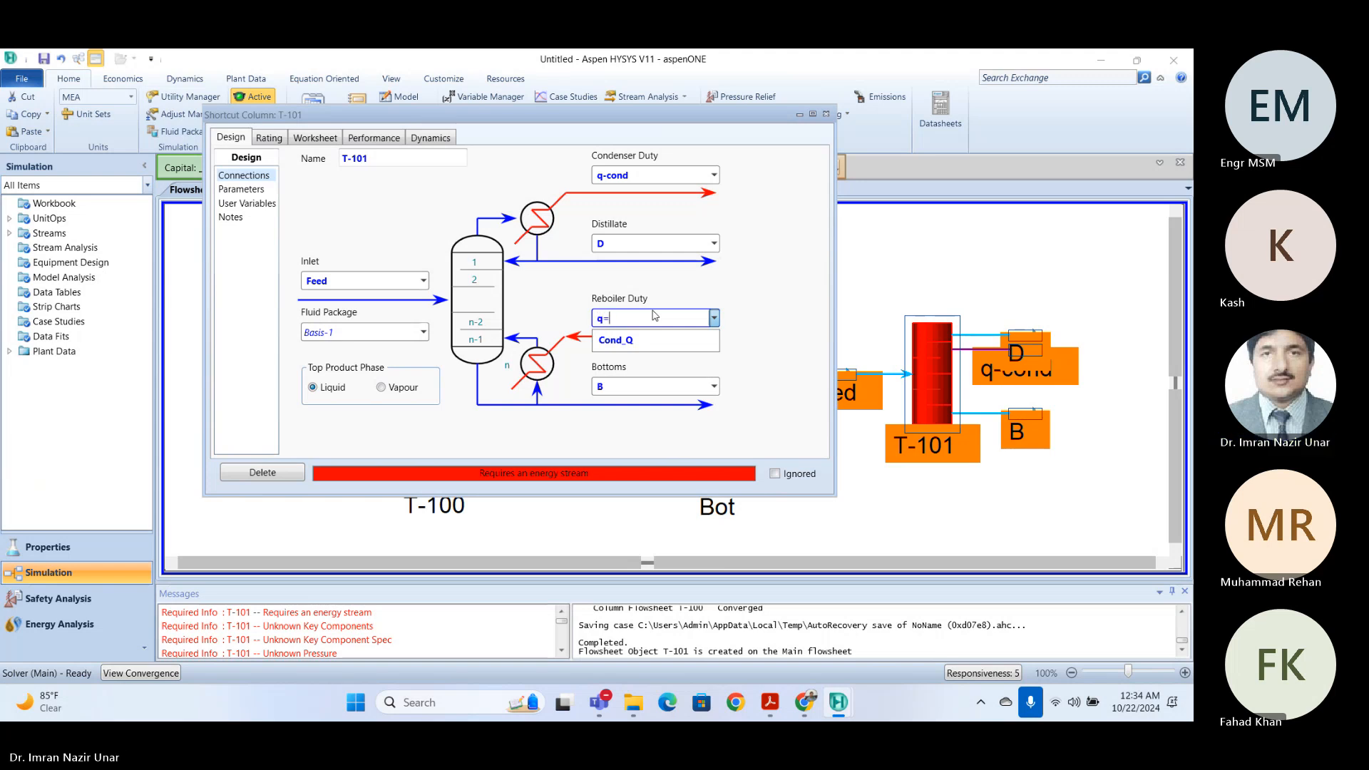
text(ren\b)
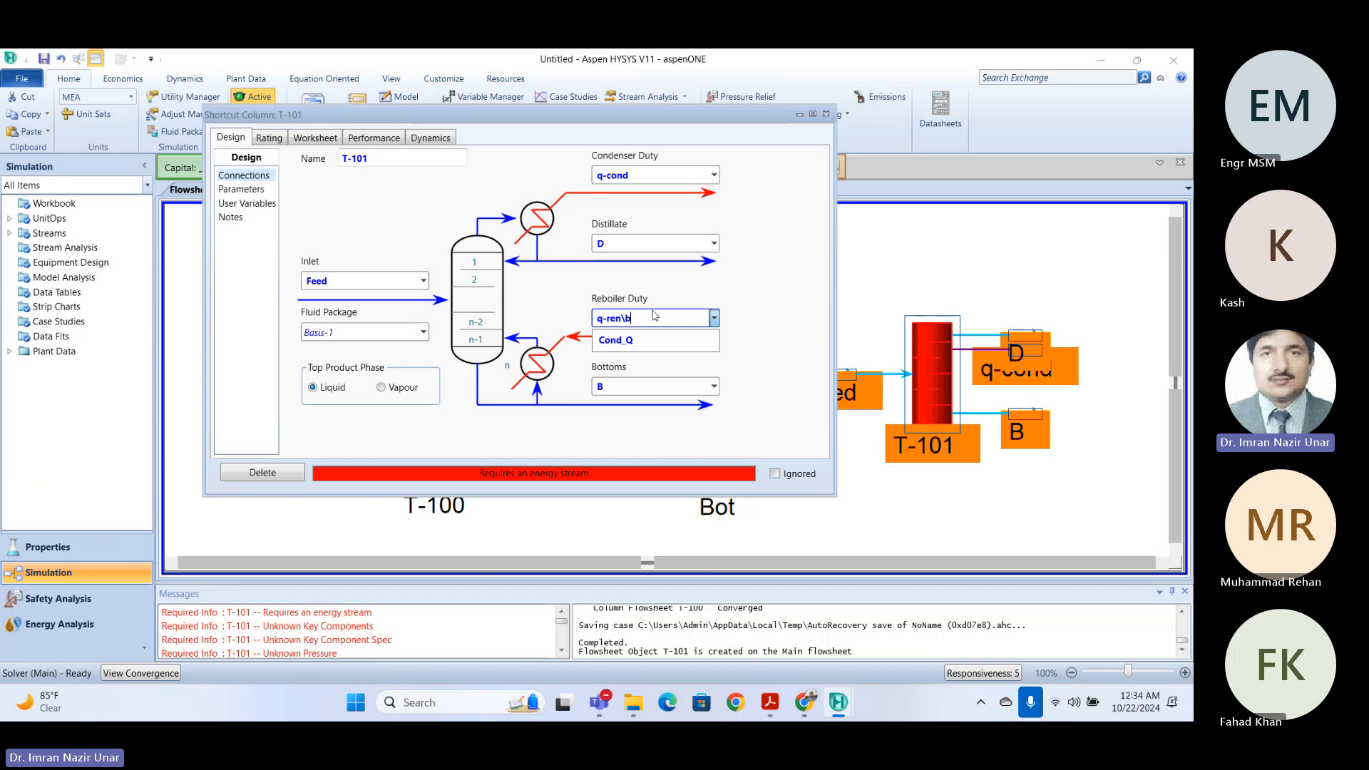
key(BackSpace)
key(BackSpace)
key(BackSpace)
key(Return)
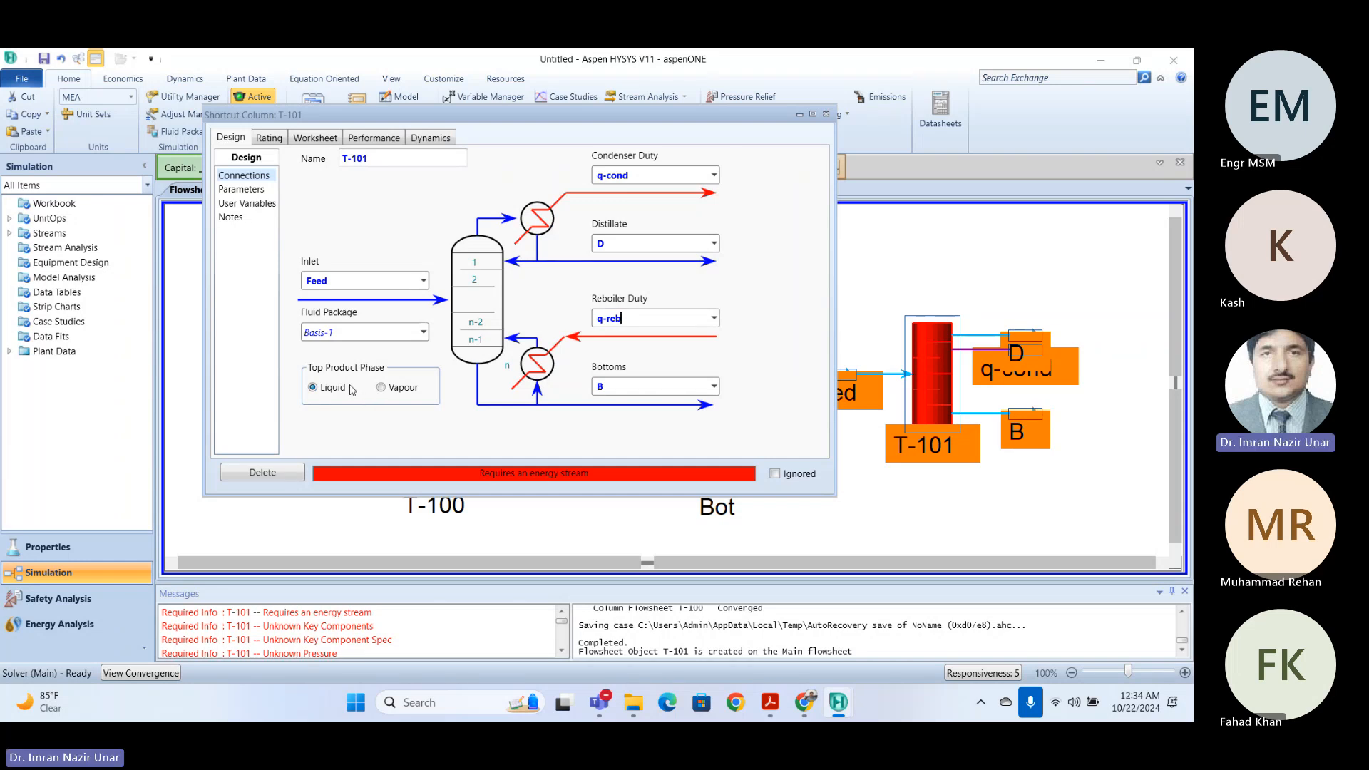
click(641, 241)
- Set the Feed stream's conditions in T-101 to 60 °C, 2 bar and a mass flow of 200 kg/s
click(312, 140)
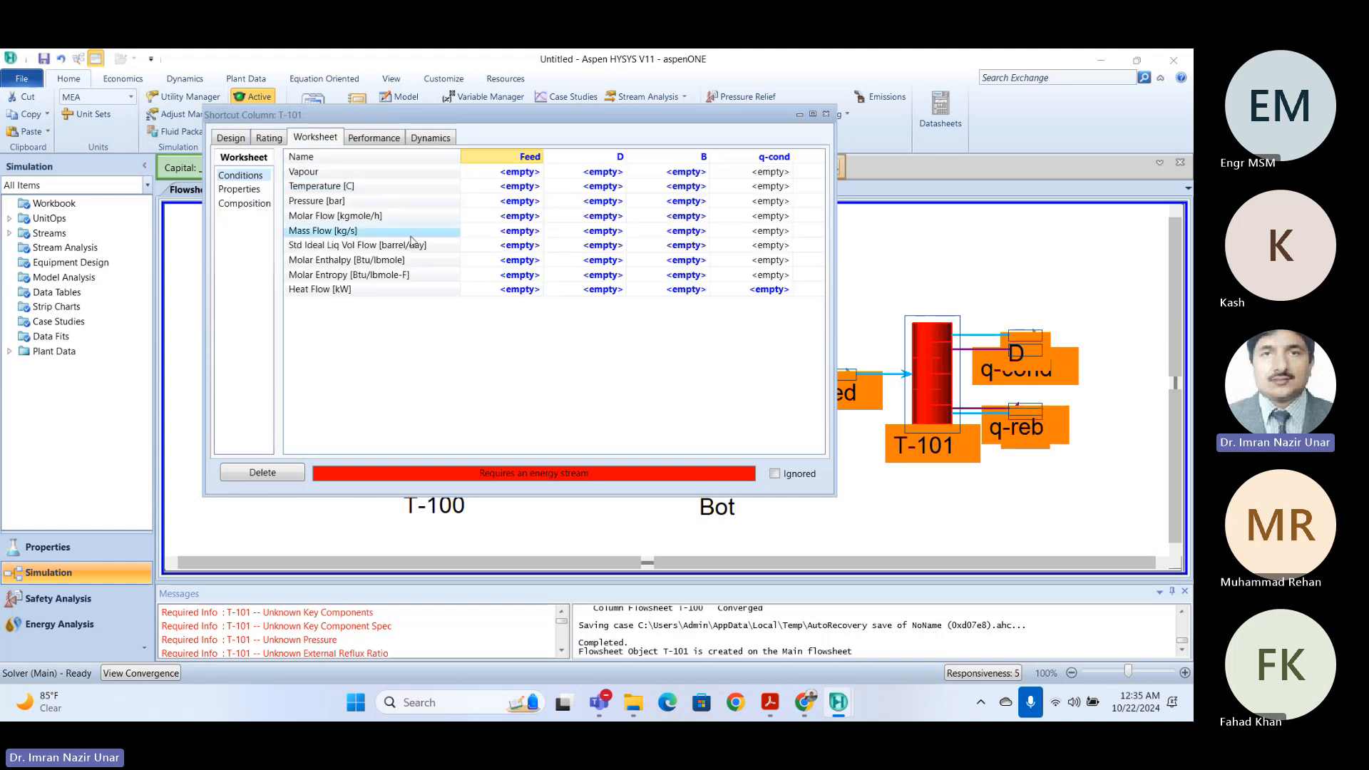
click(530, 187)
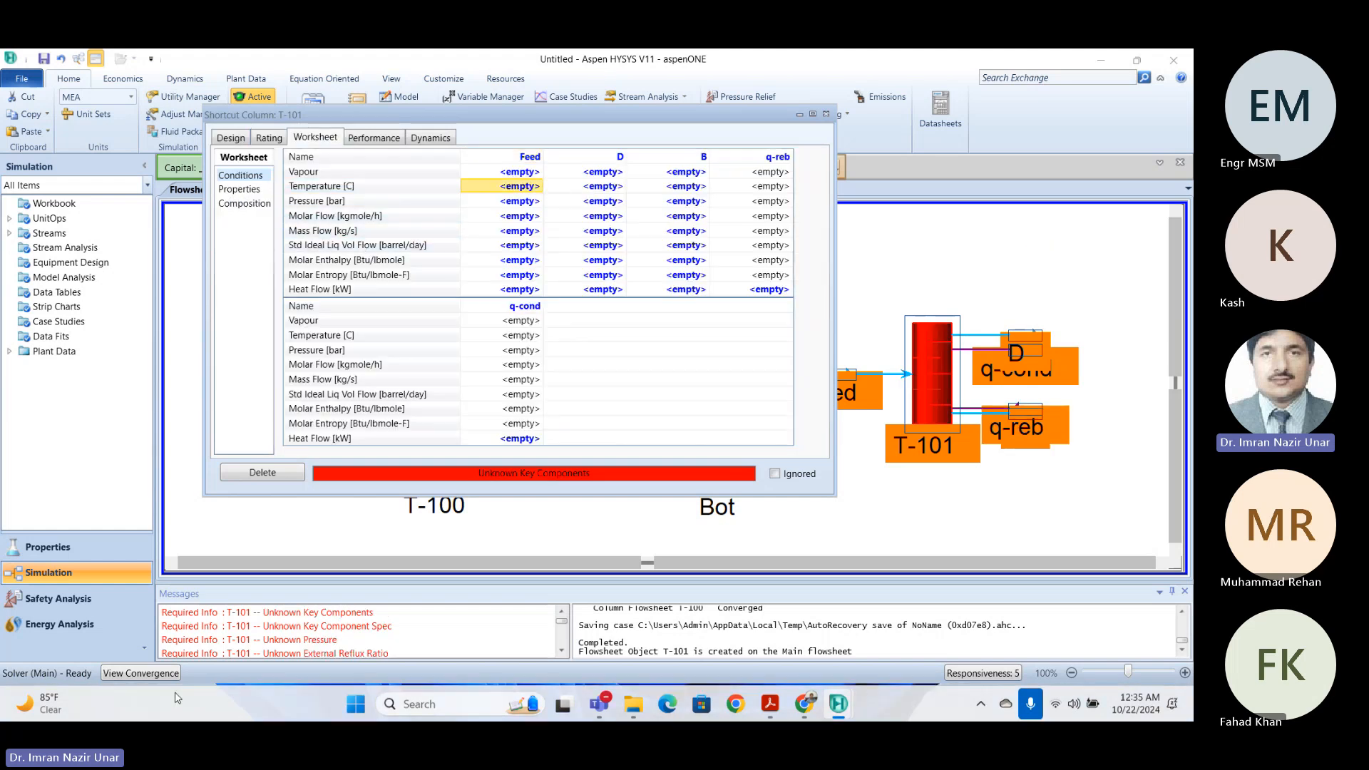
text(60)
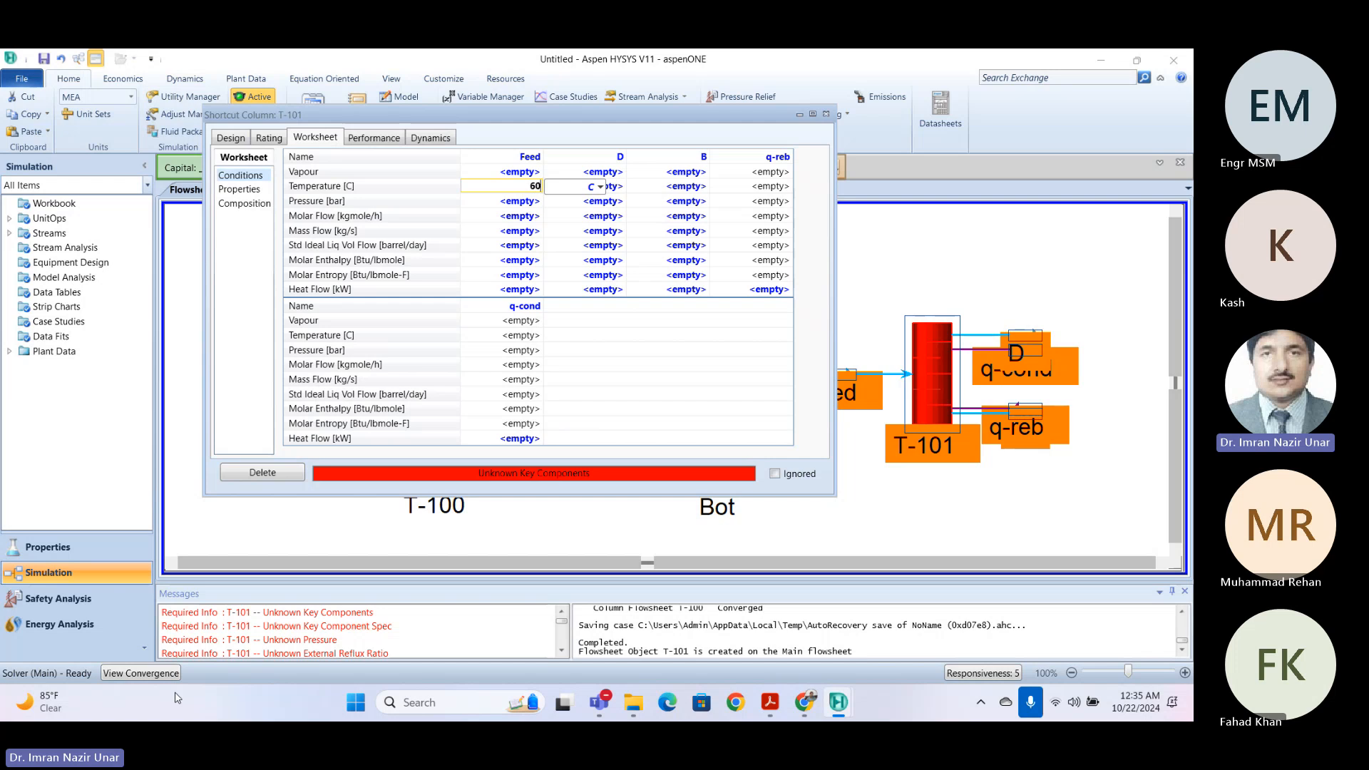
key(Return)
key(Down)
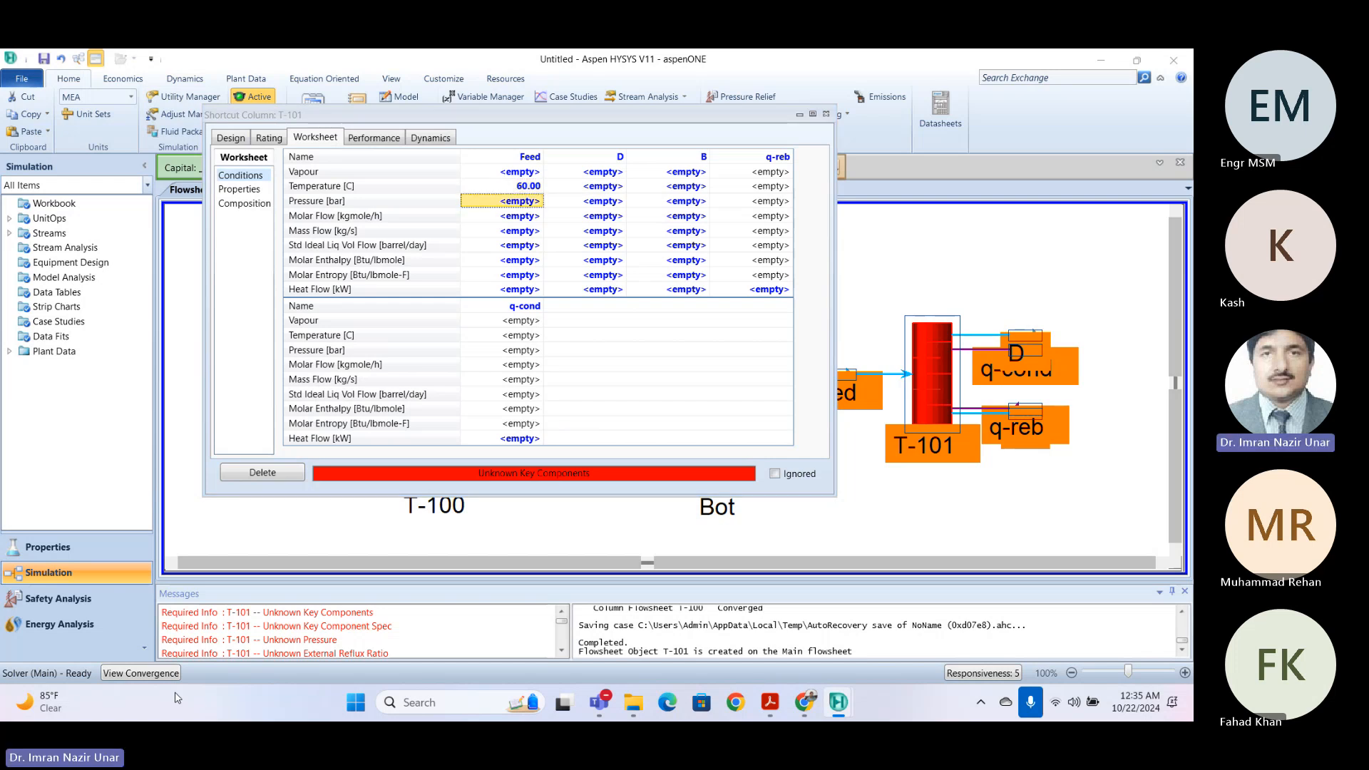
text(2)
key(Down)
key(Down)
text(200)
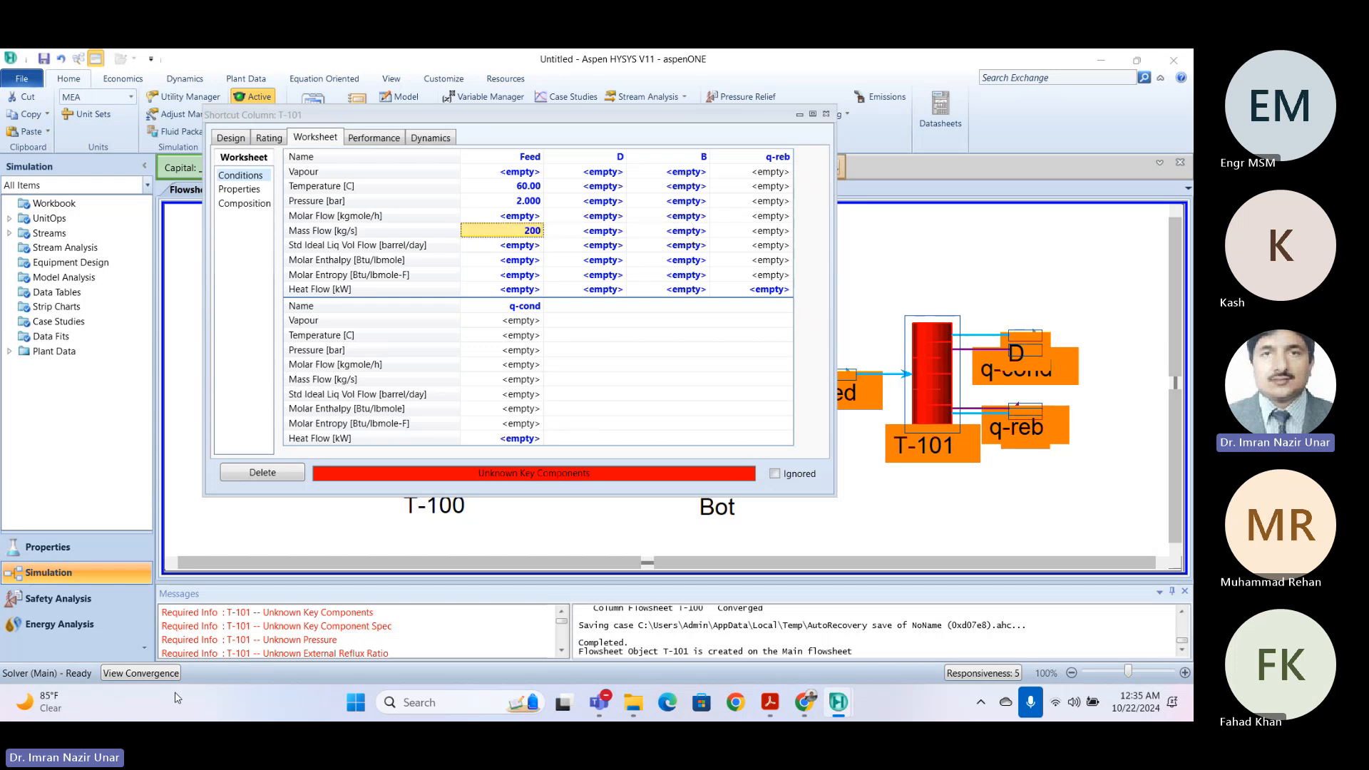
key(Return)
- Define the Feed composition with mole fractions of 0.55 benzene and 0.45 toluene
click(244, 203)
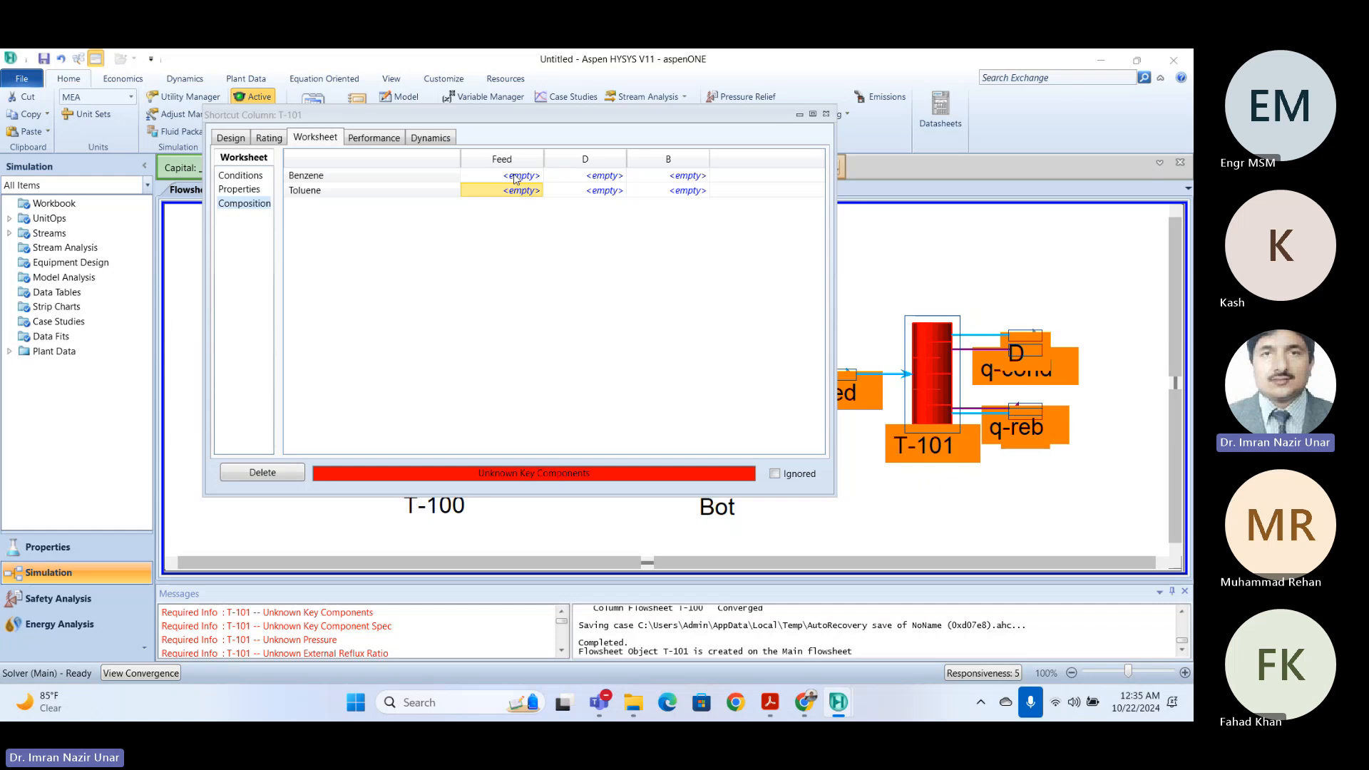
text(0.5)
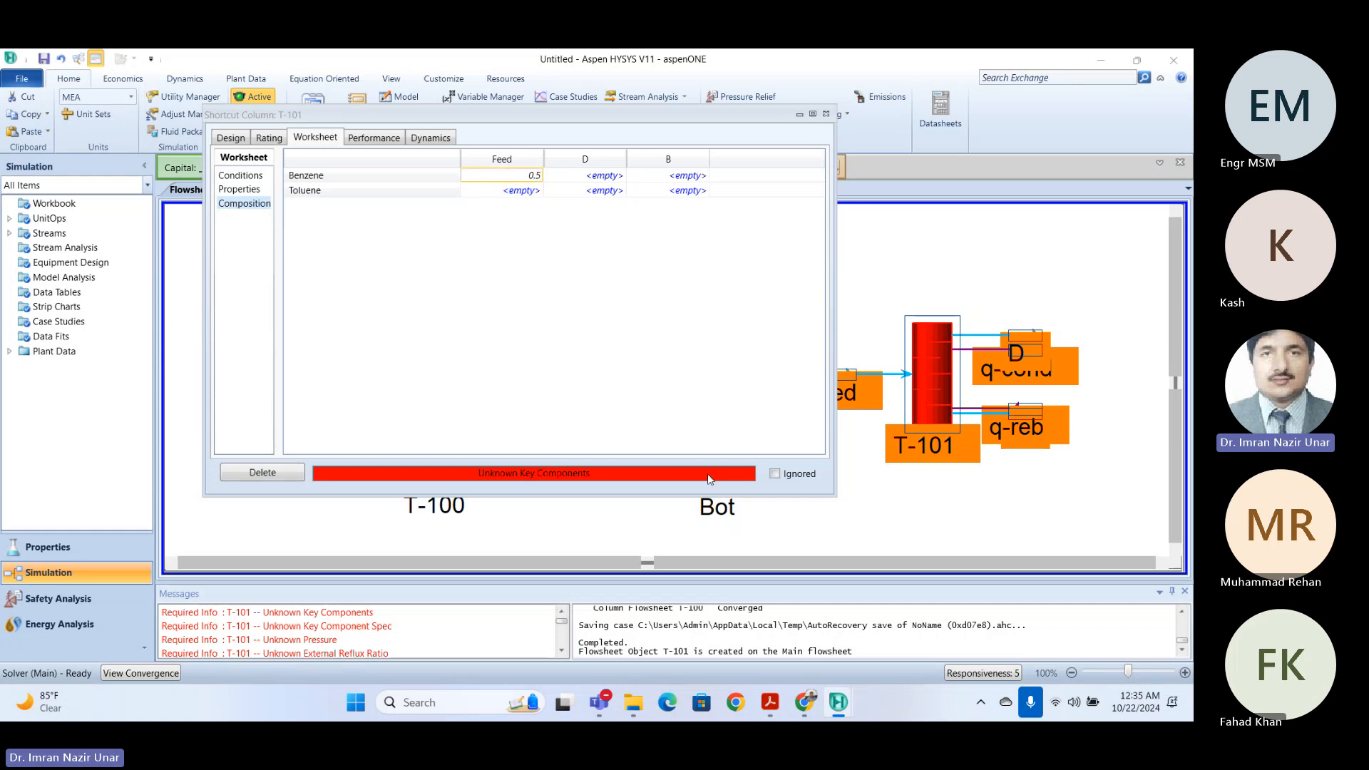
key(Return)
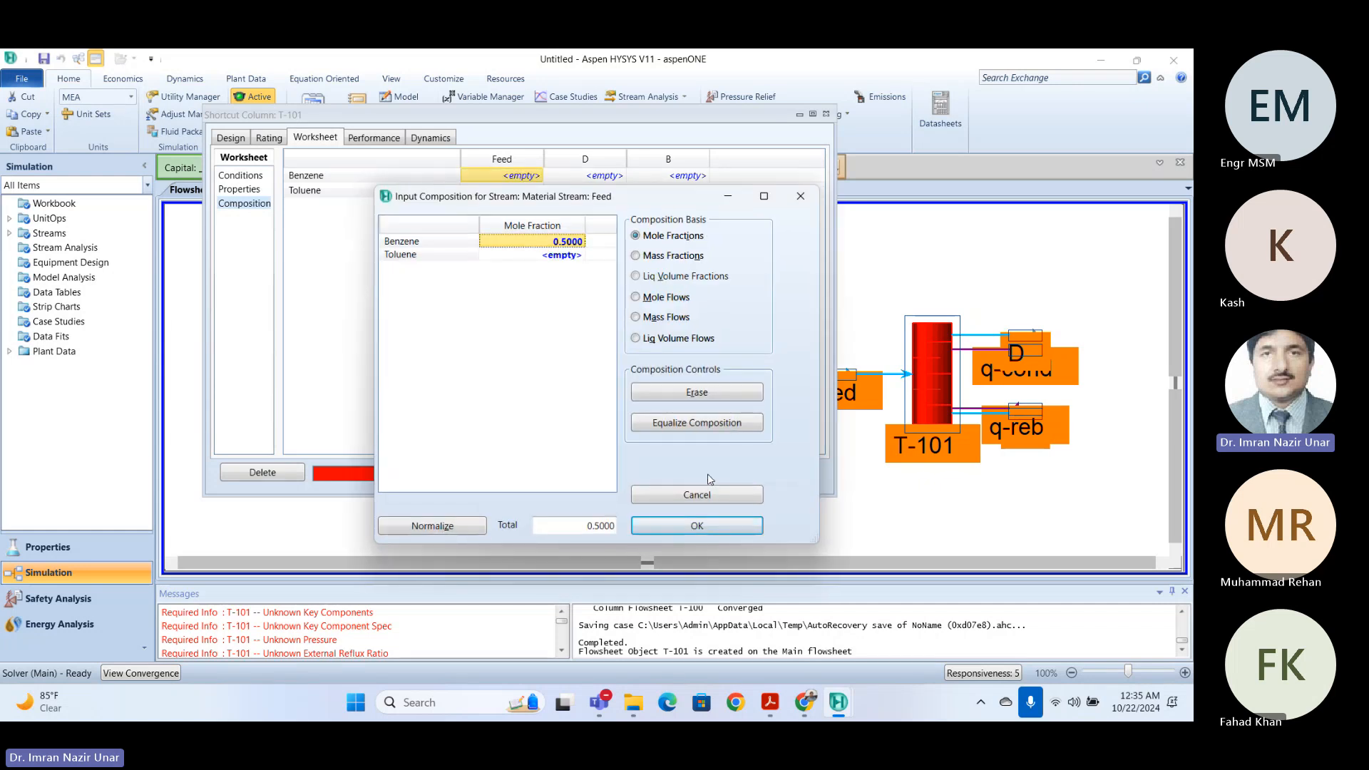
text(0.55)
key(Return)
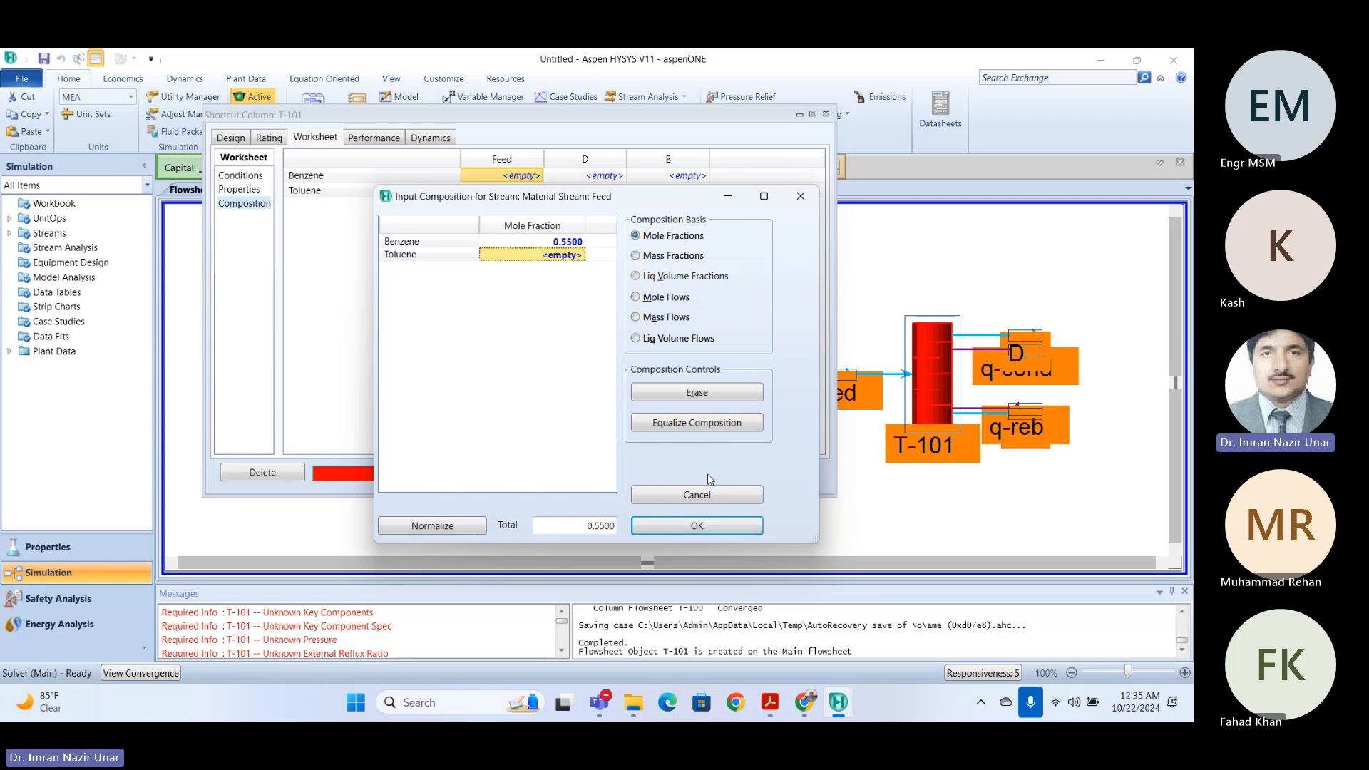
text(0.)
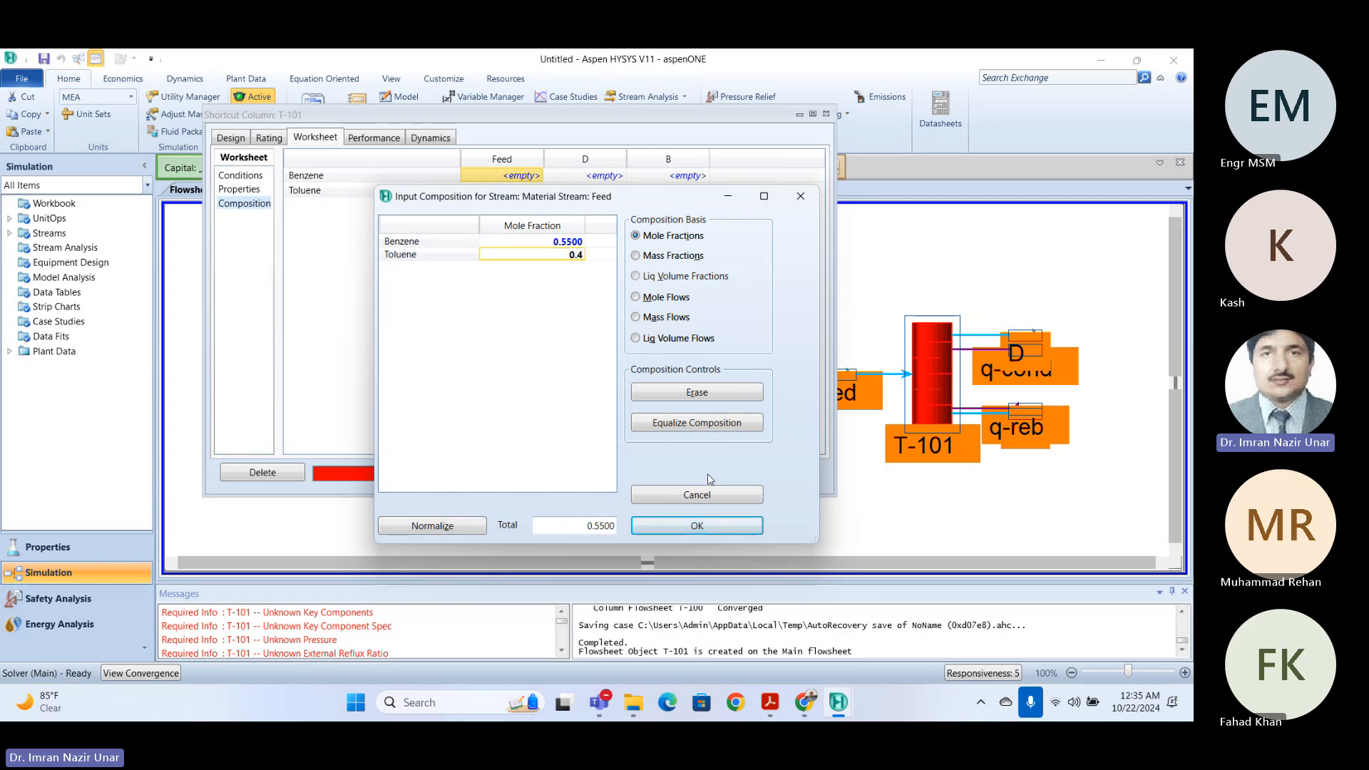
text(45)
key(Return)
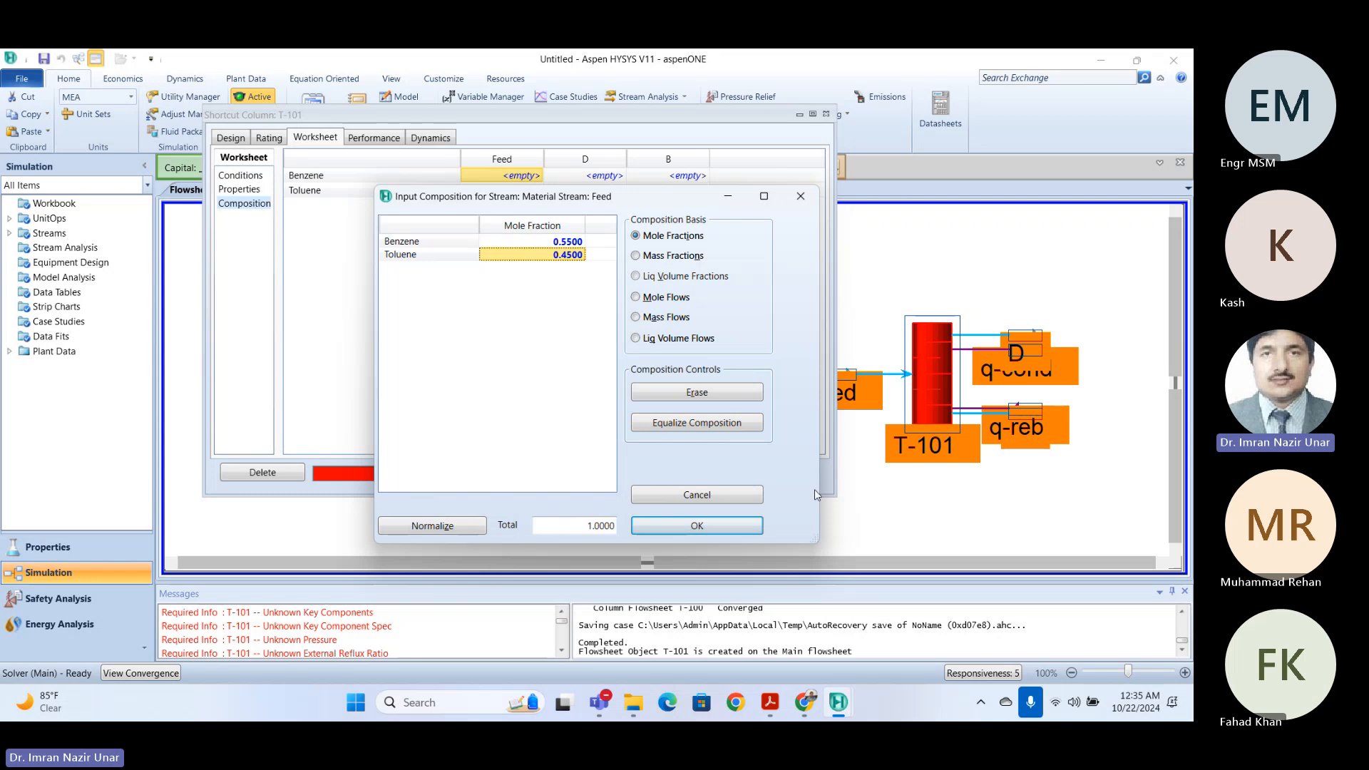
click(731, 526)
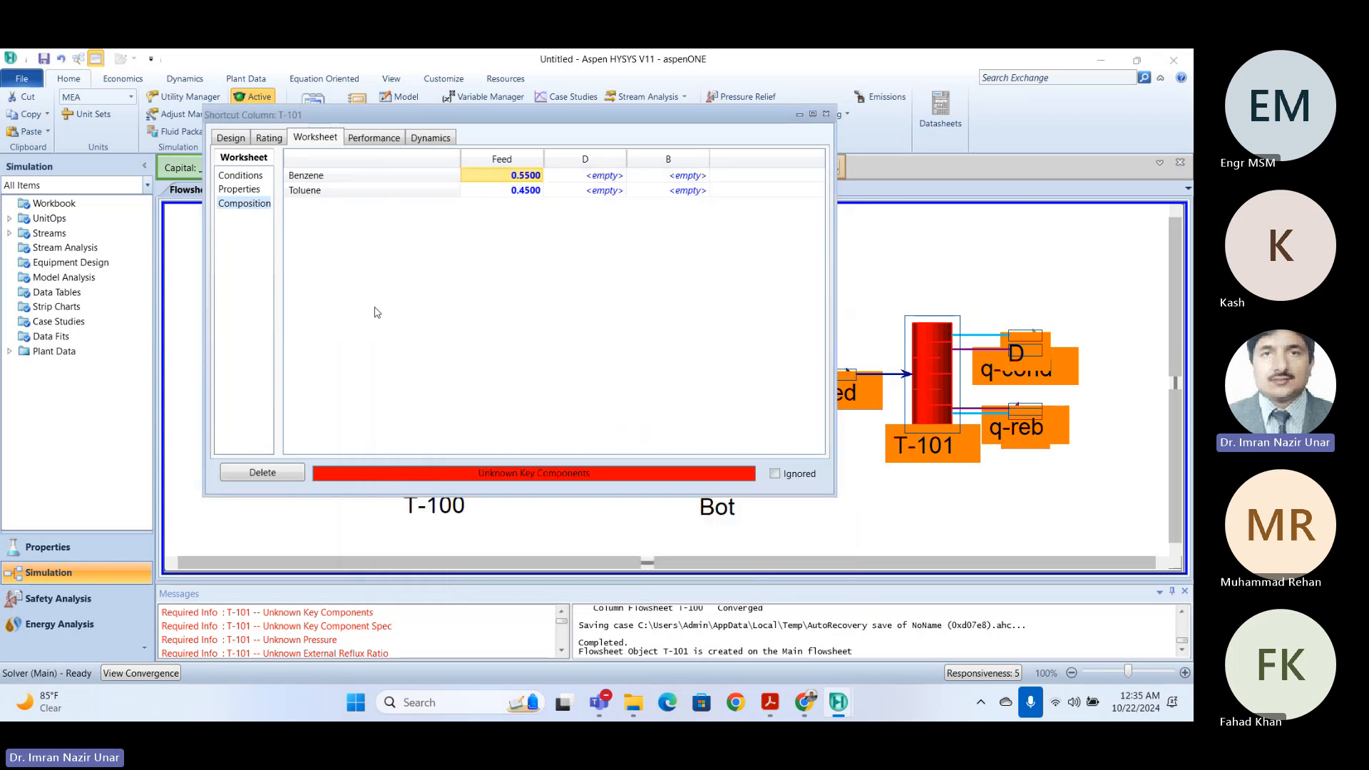
- Choose Benzene as the light key in the bottoms and Toluene as the heavy key in the distillate of T-101
click(226, 138)
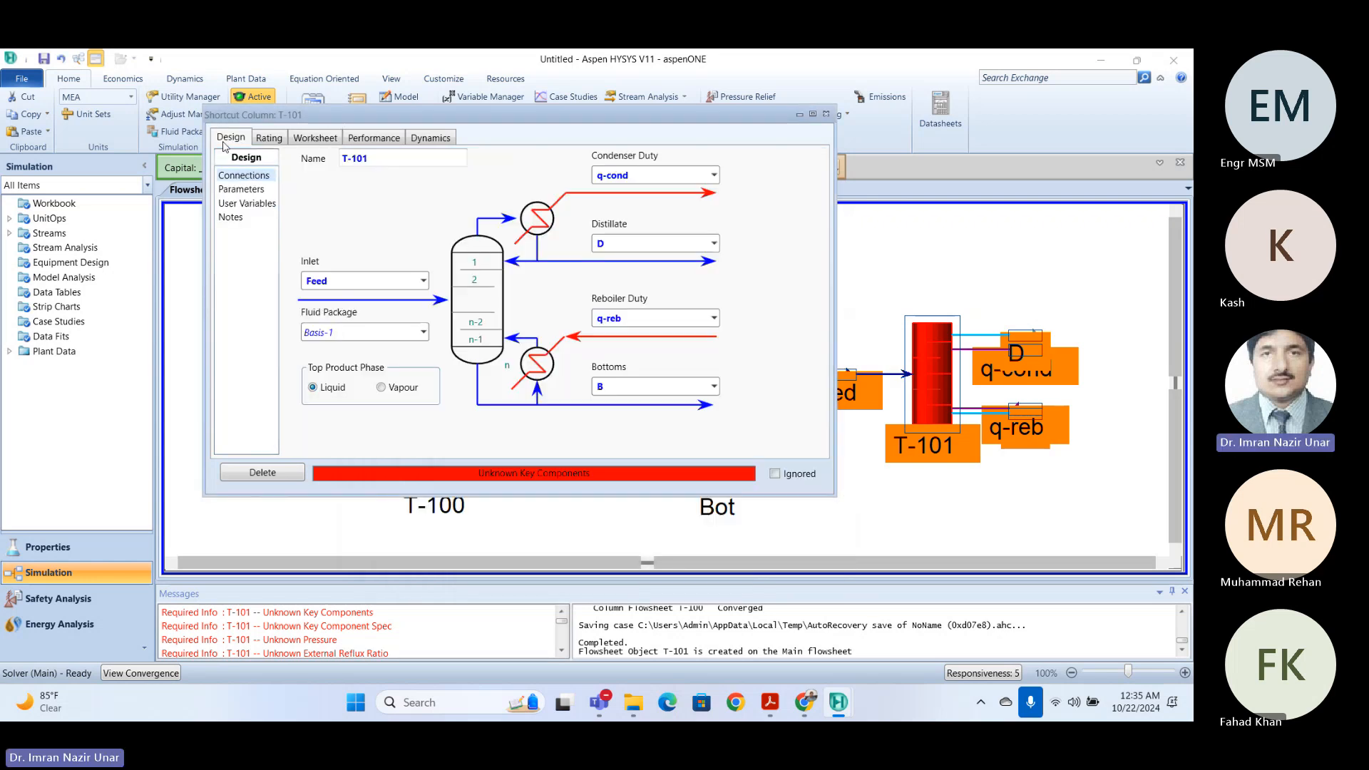
click(241, 189)
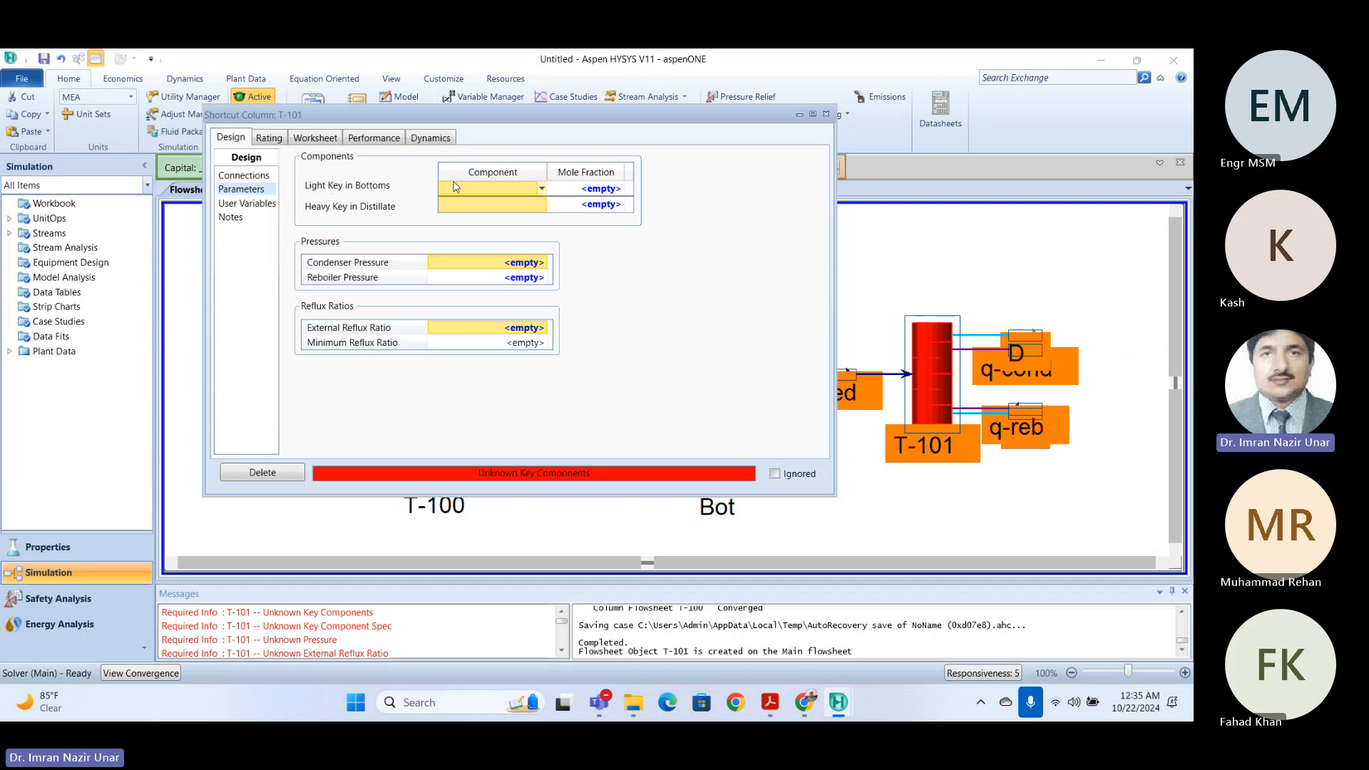
click(542, 189)
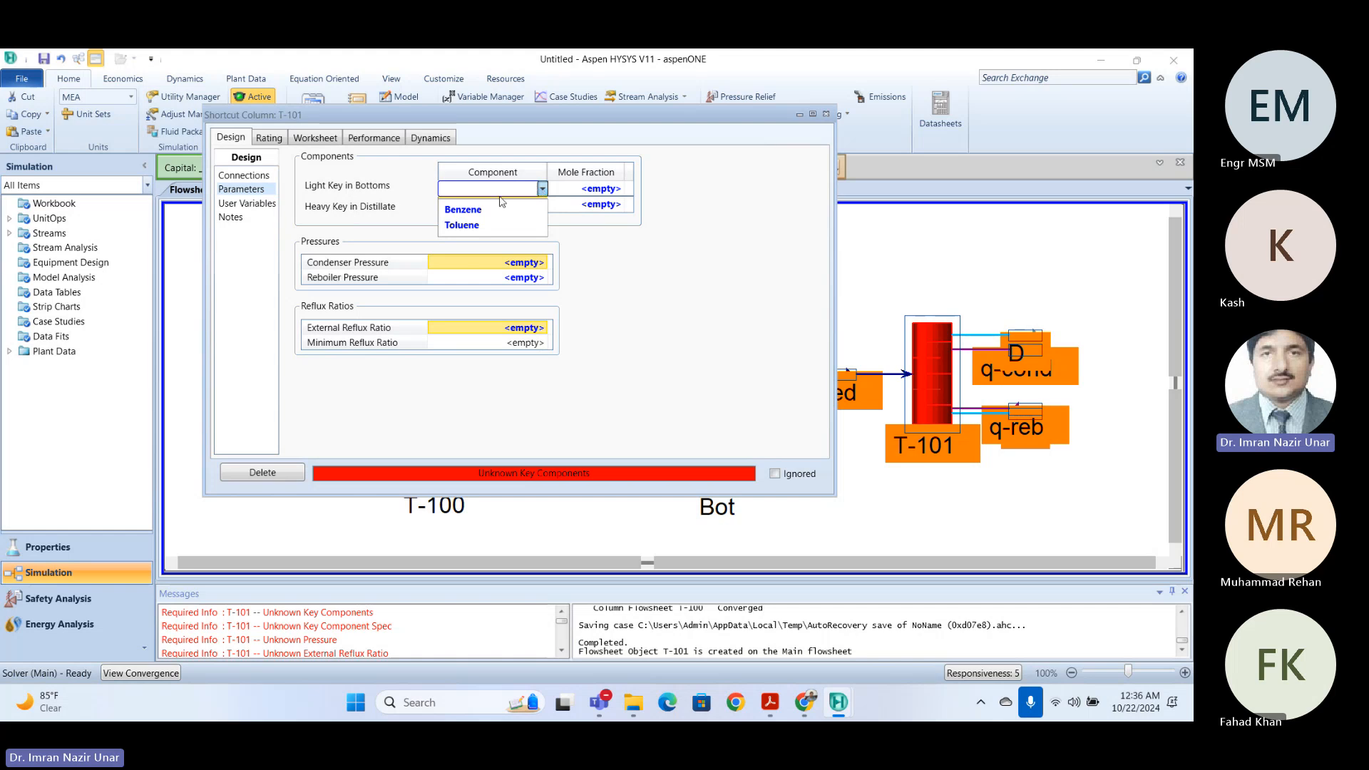
click(481, 210)
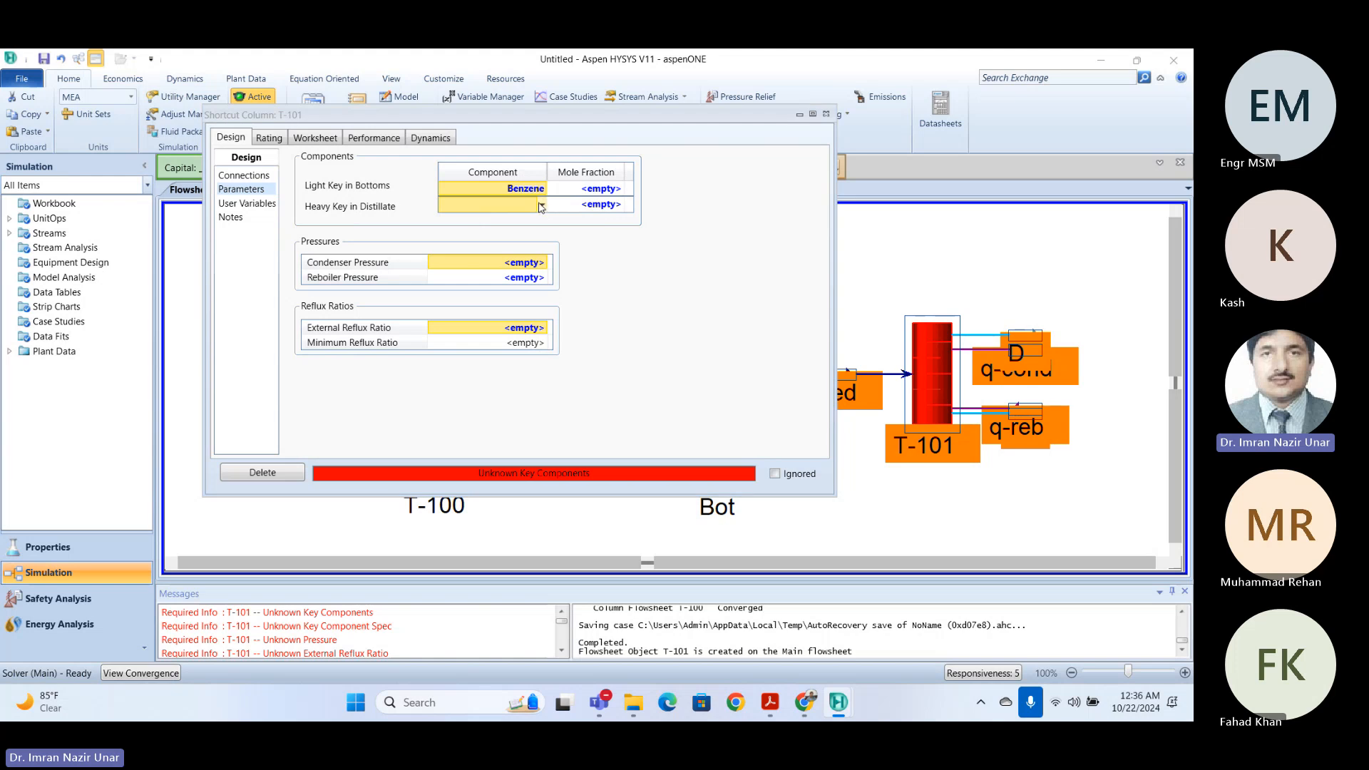
click(541, 206)
click(479, 234)
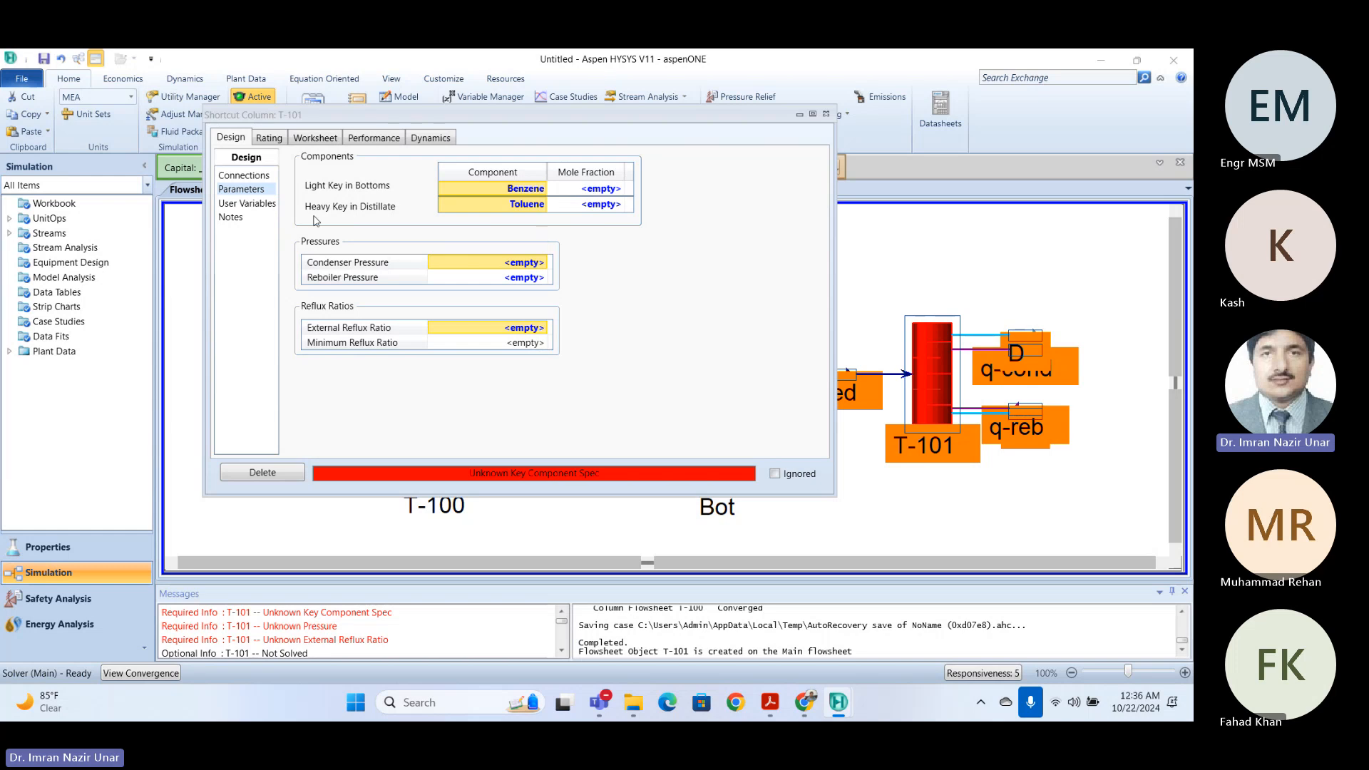
- Set the mole fractions of the light key in the bottoms and the heavy key in the distillate to 0.01 each
click(603, 188)
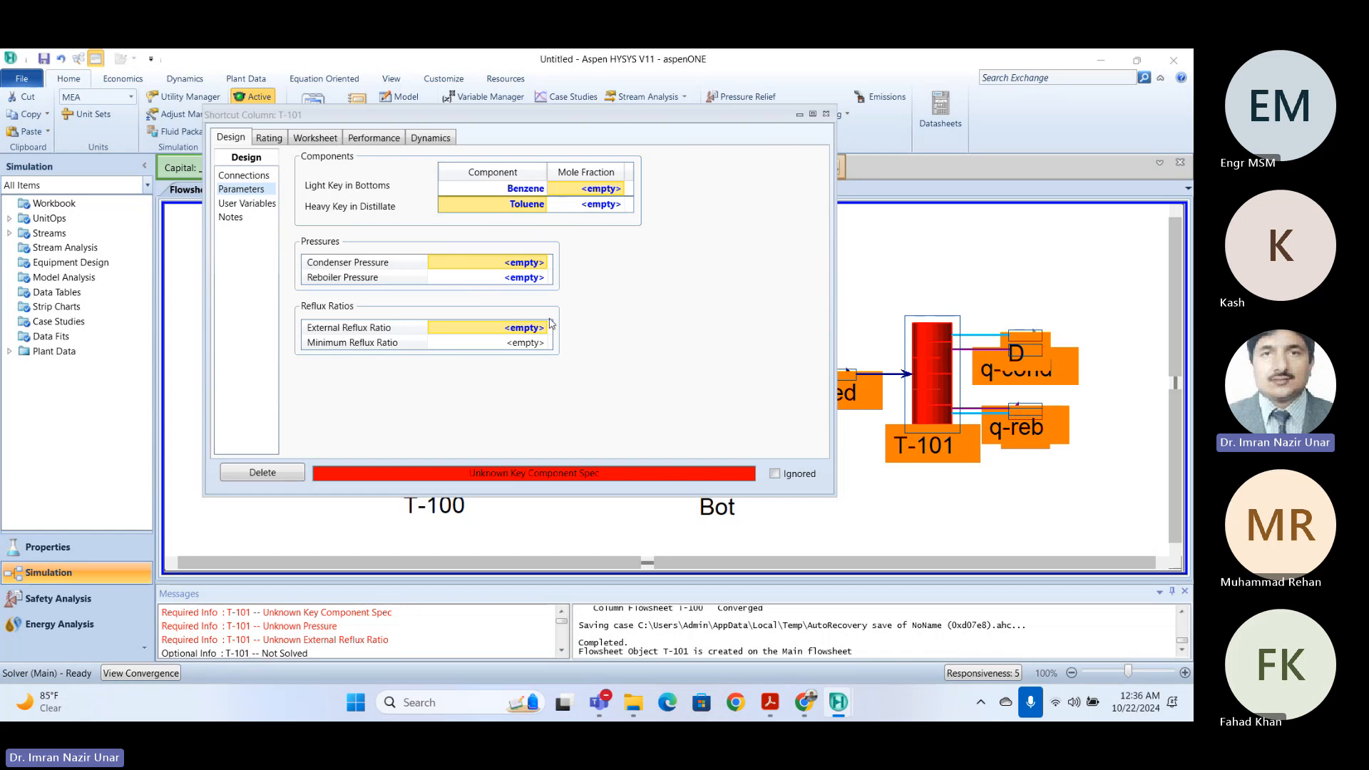
text(0.01)
key(Return)
click(608, 207)
text(0.01)
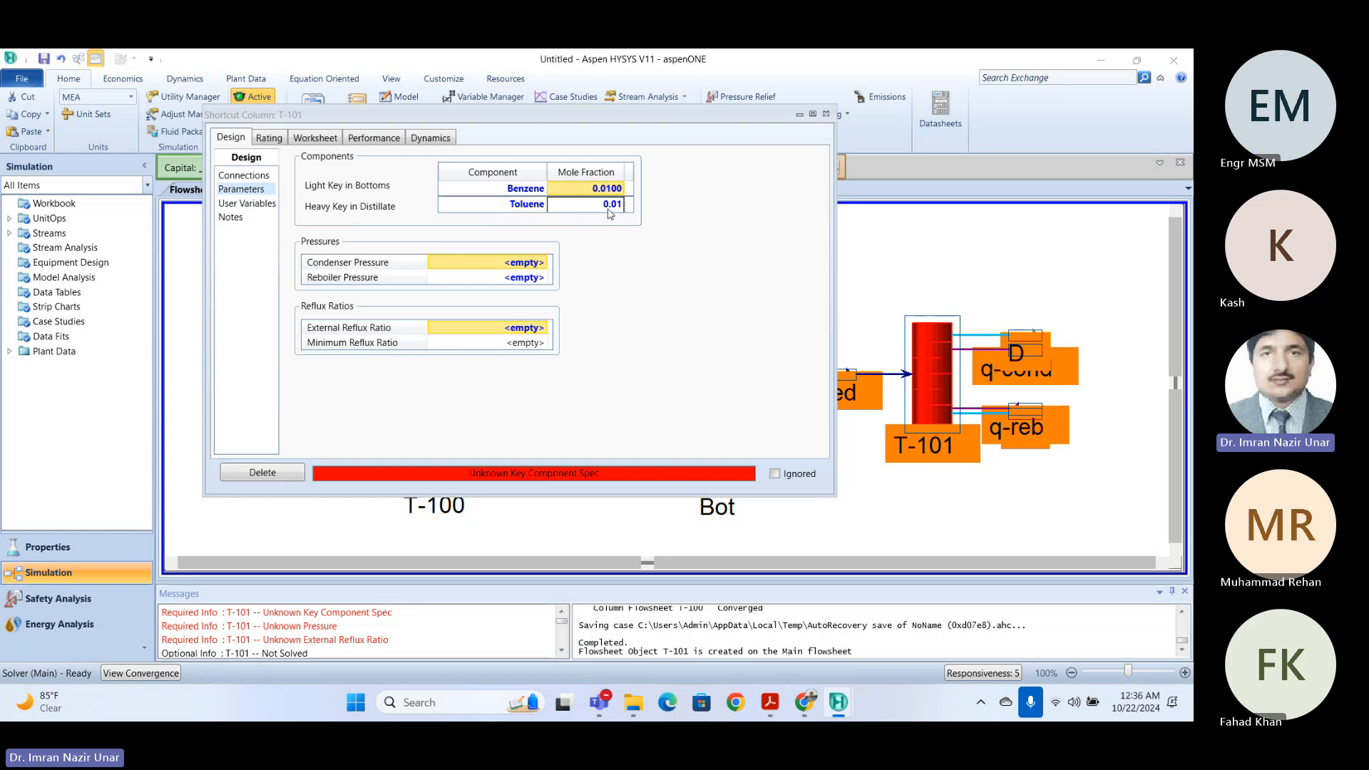
key(Return)
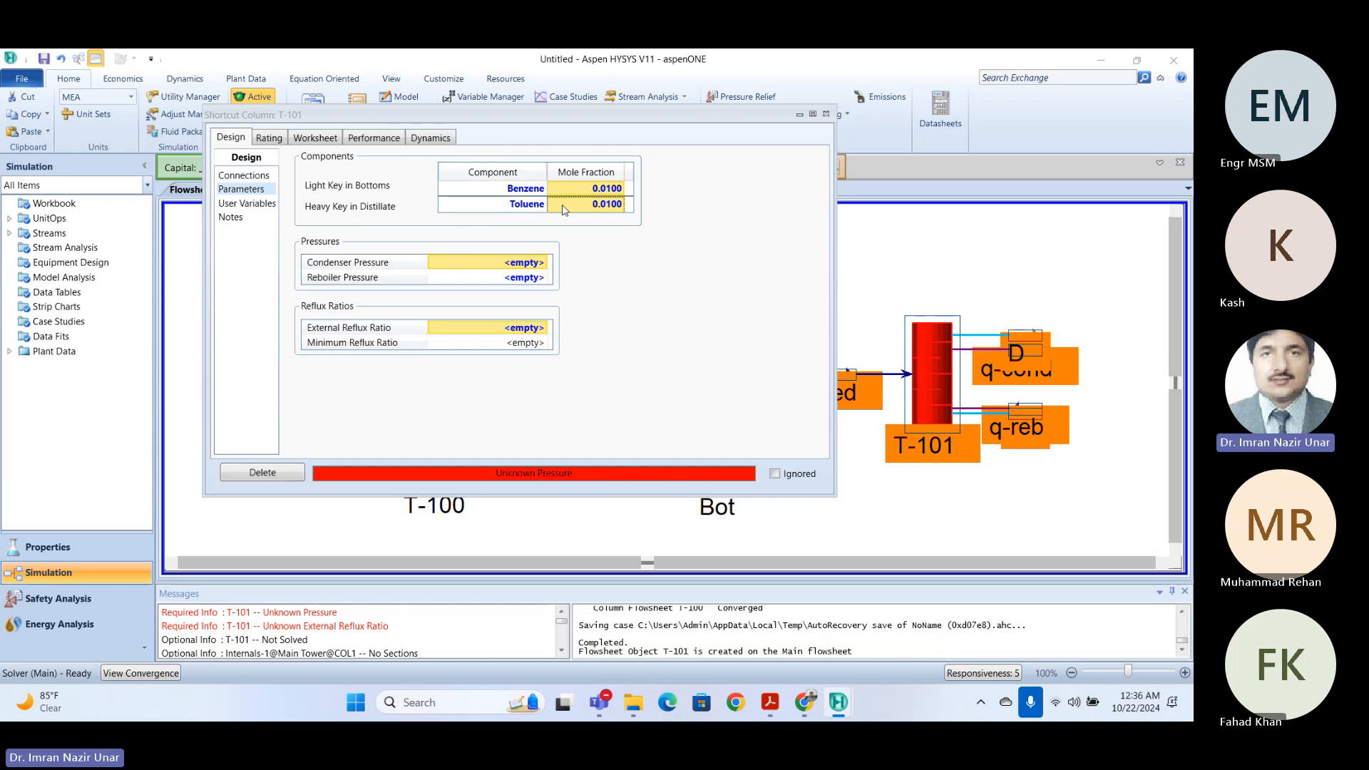
- Set the condenser pressure of T-101 to 1.9 bar and its reboiler pressure to 2.4 bar
click(540, 191)
click(598, 191)
text(1.9)
click(518, 283)
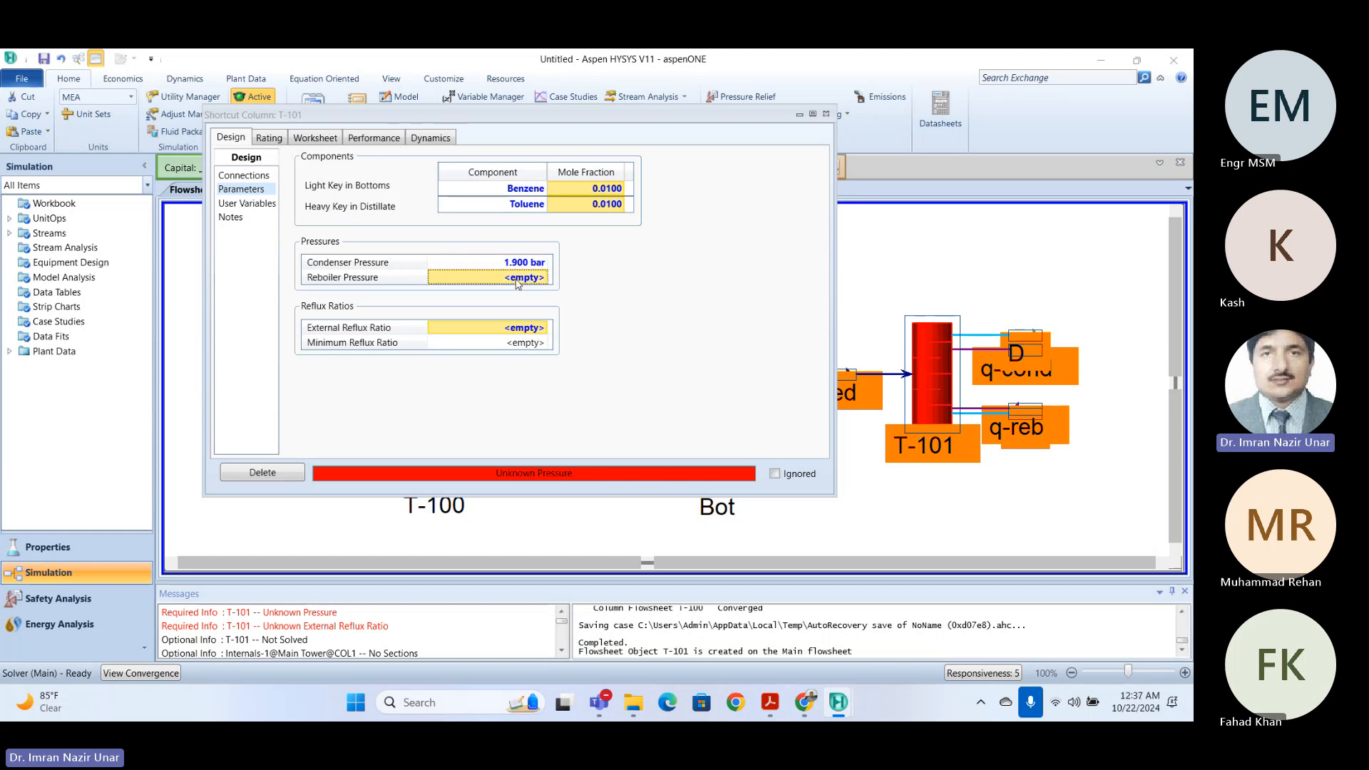
text(2.4 bar)
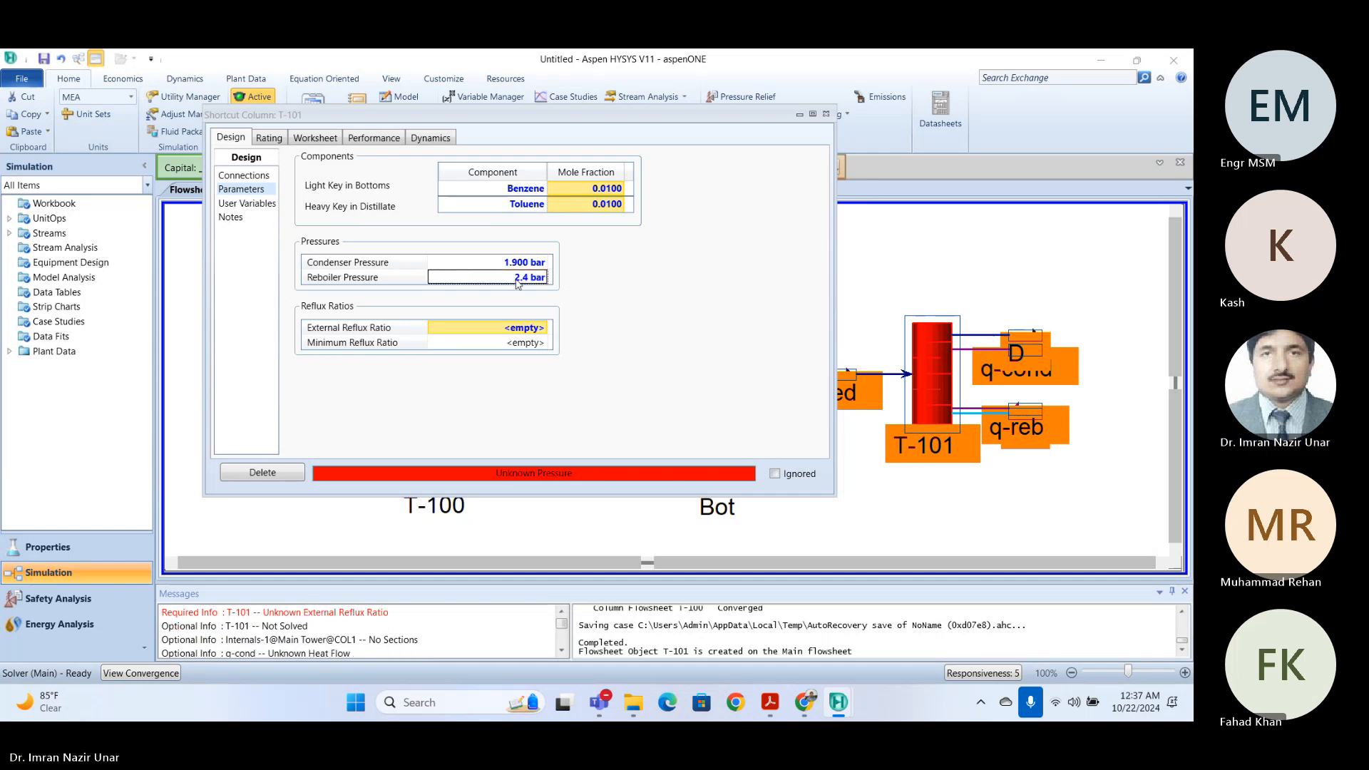
key(Return)
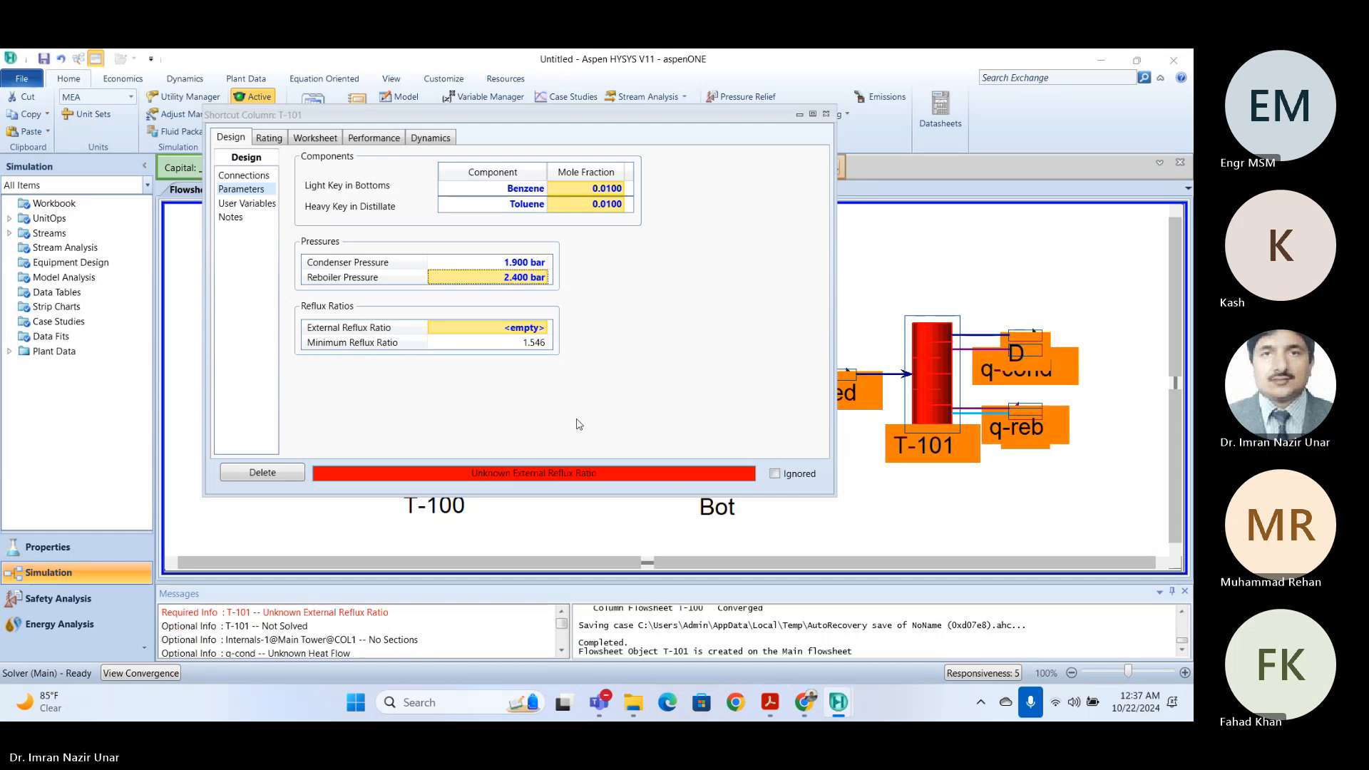
- Set the external reflux ratio of T-101 to 4.5 and close the column's properties
click(510, 326)
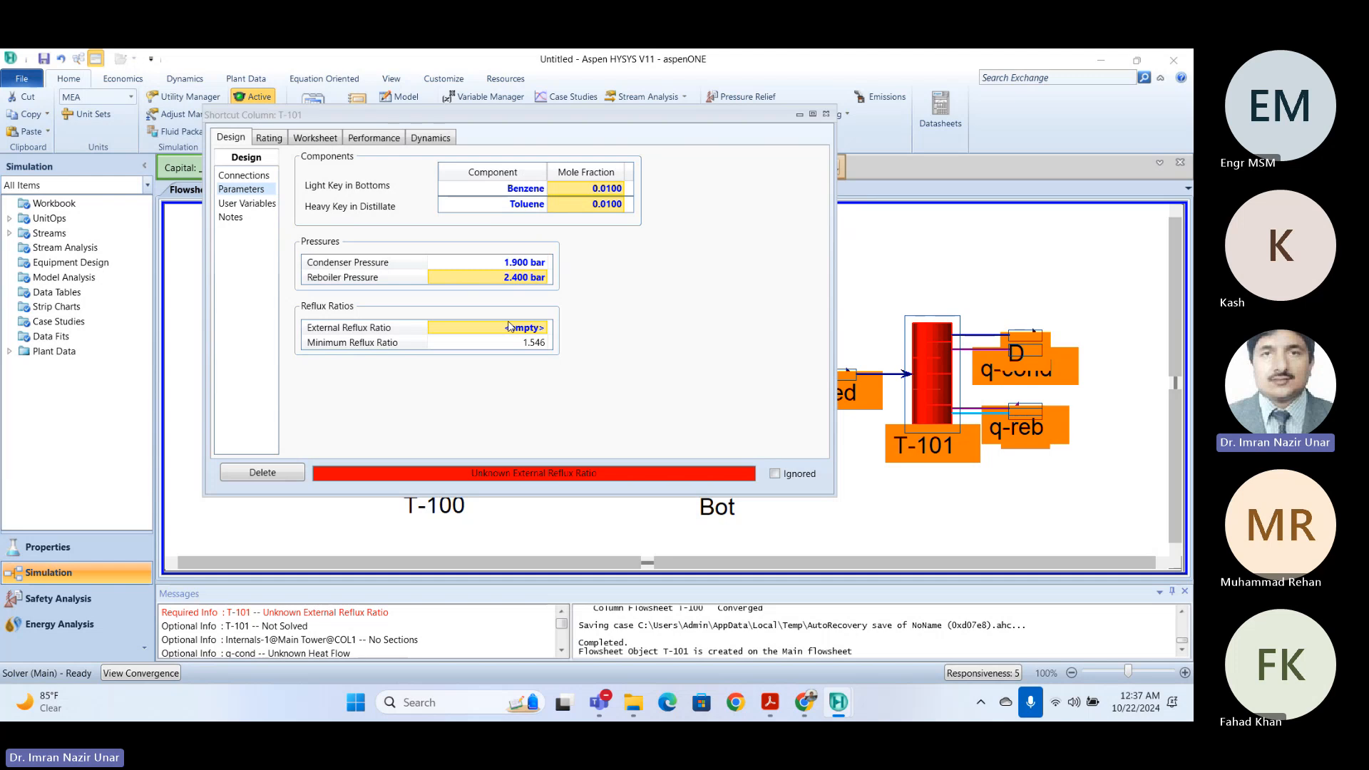
text(4.5)
key(Return)
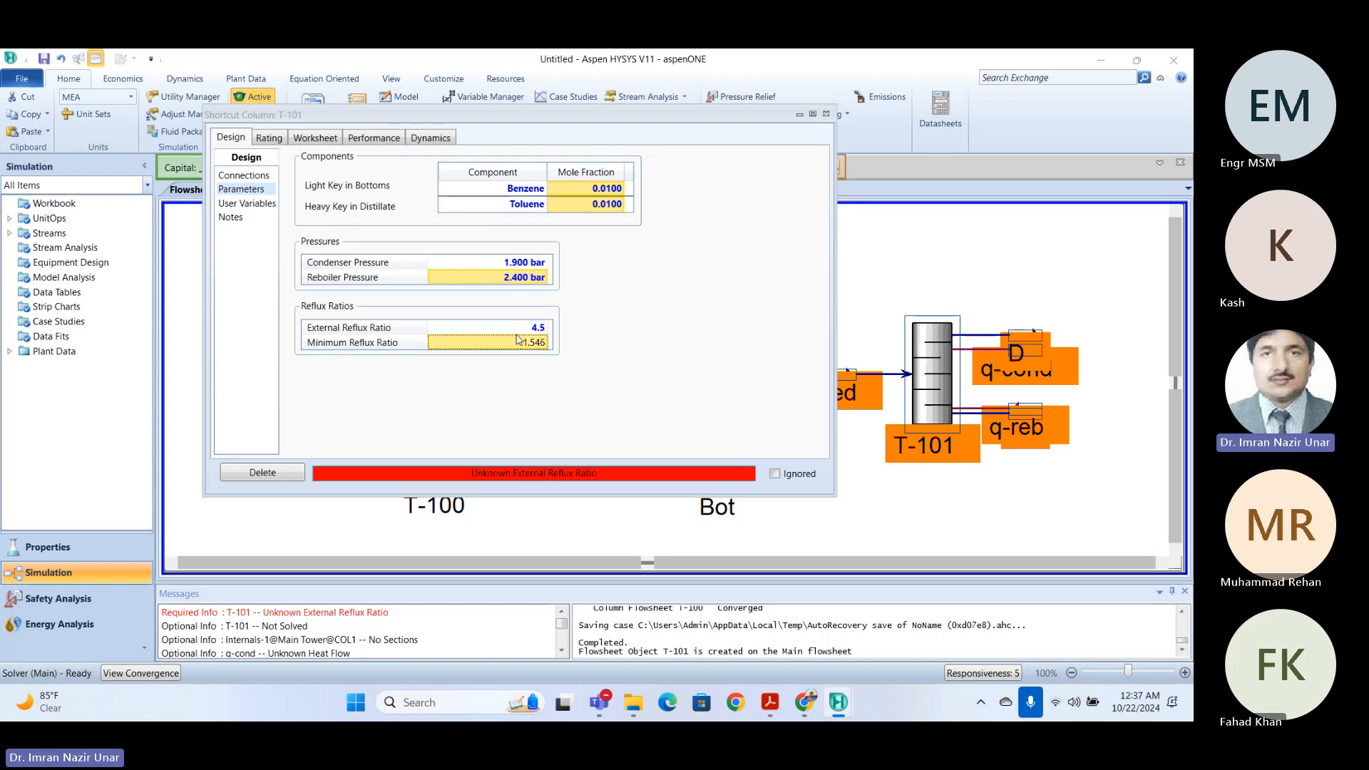
click(827, 114)
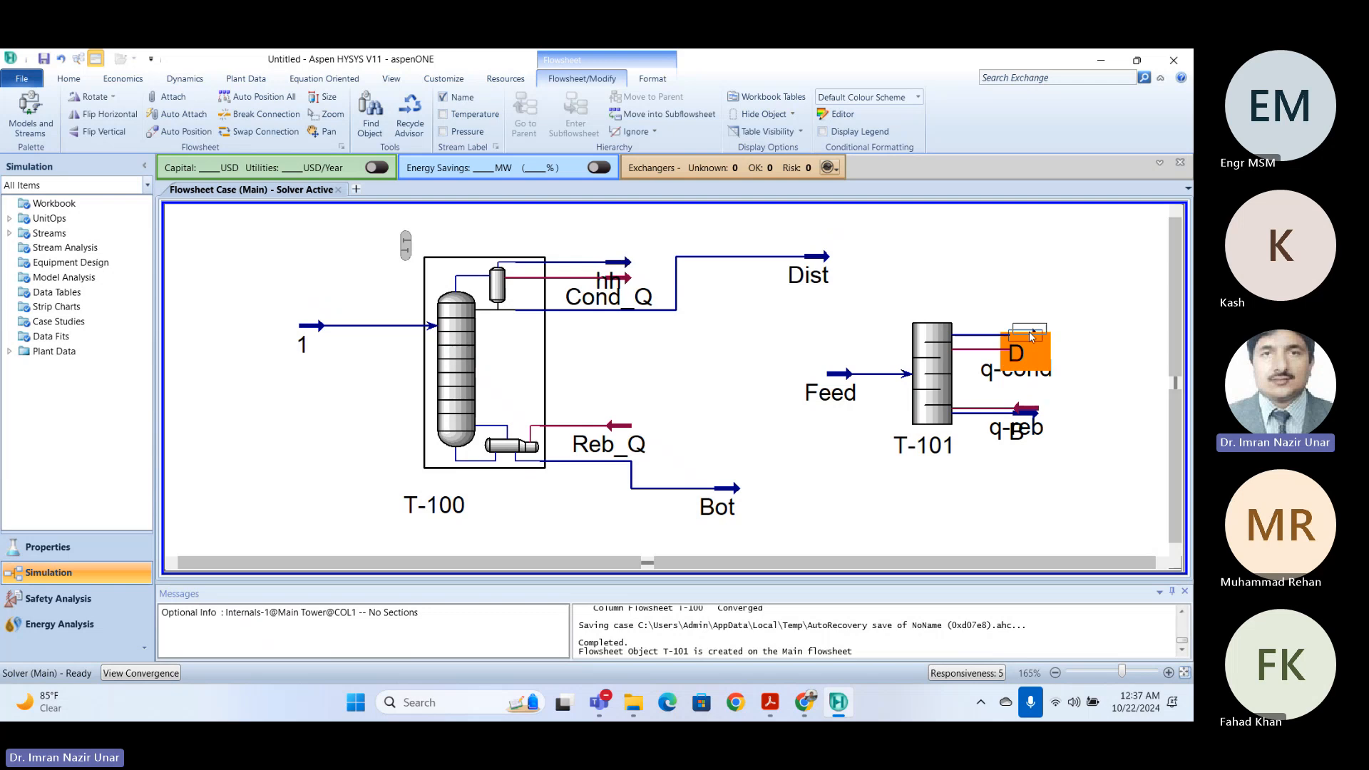
- Review the performance results of T-101, covering trays, optimal feed stage, temperatures, flows and duties, then close its properties
double_click(932, 375)
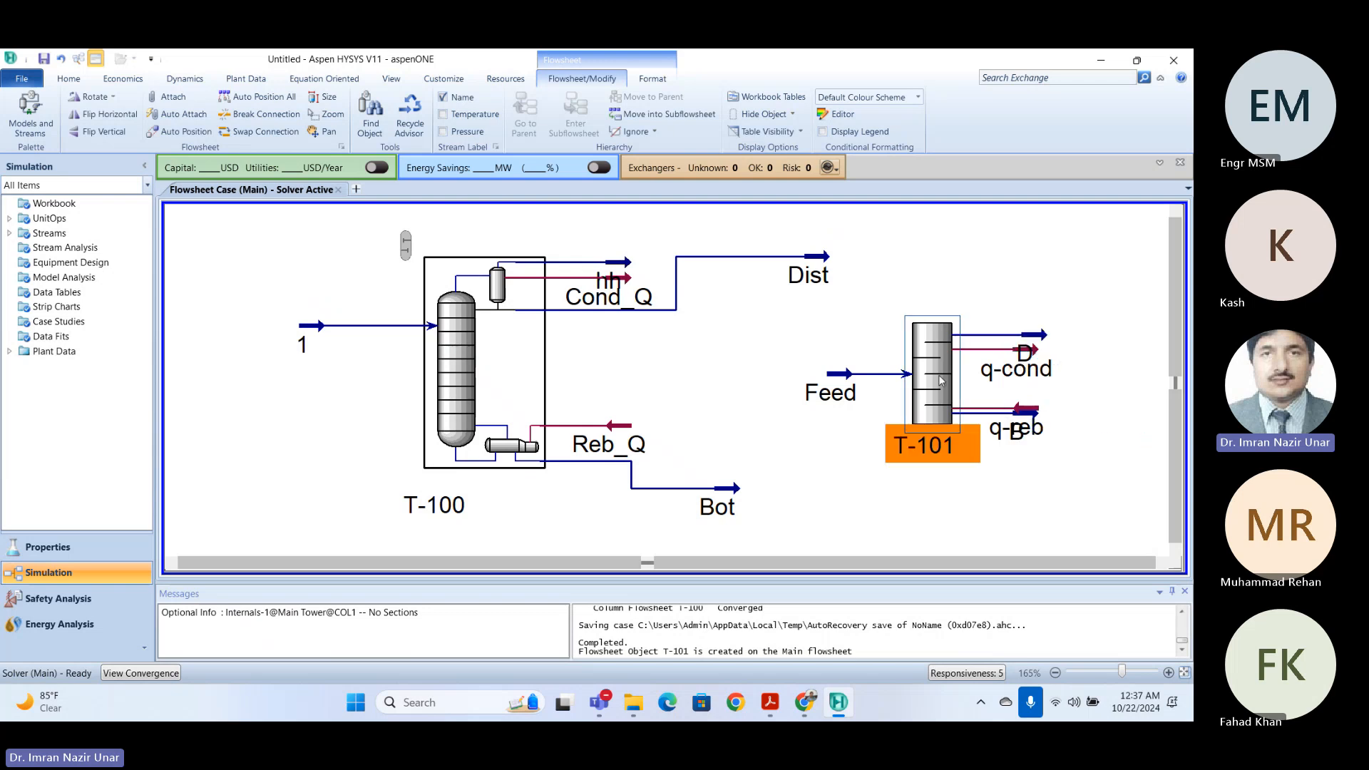
click(249, 264)
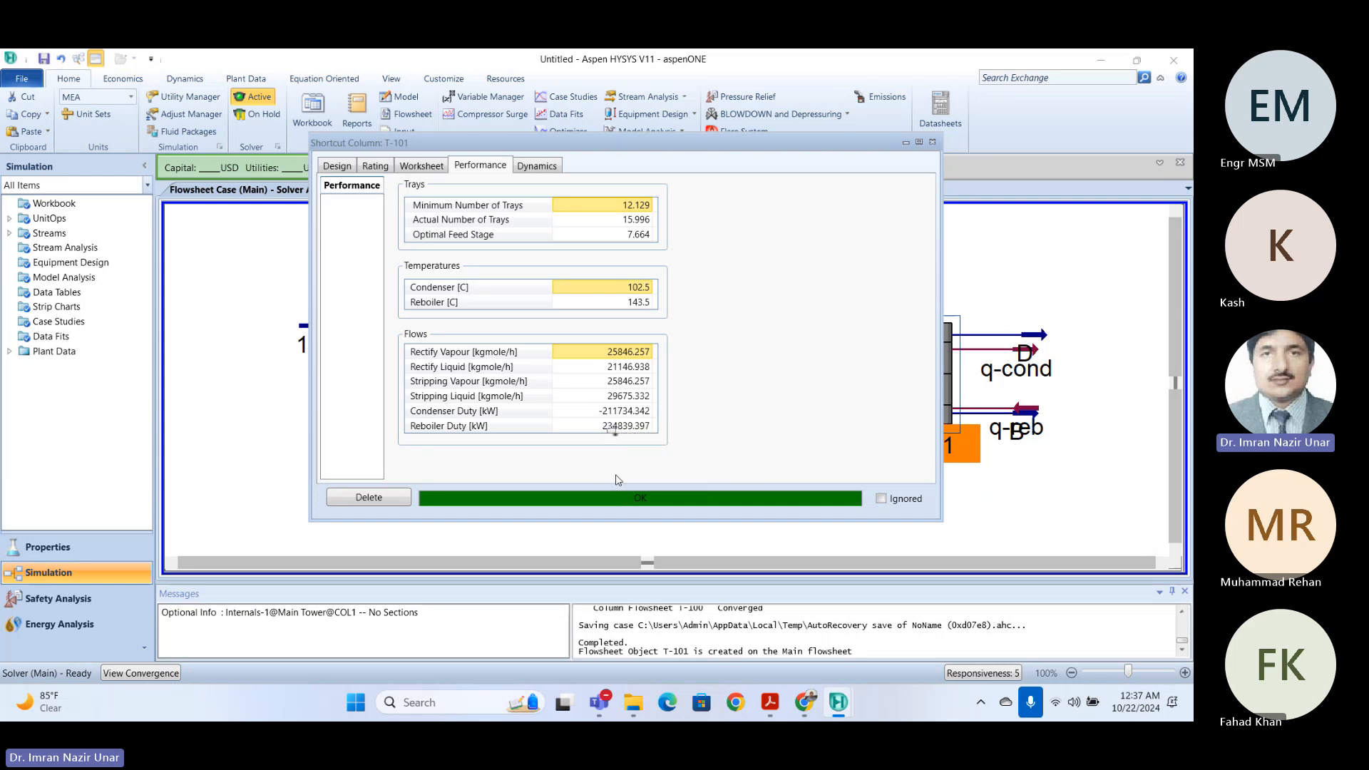
click(336, 166)
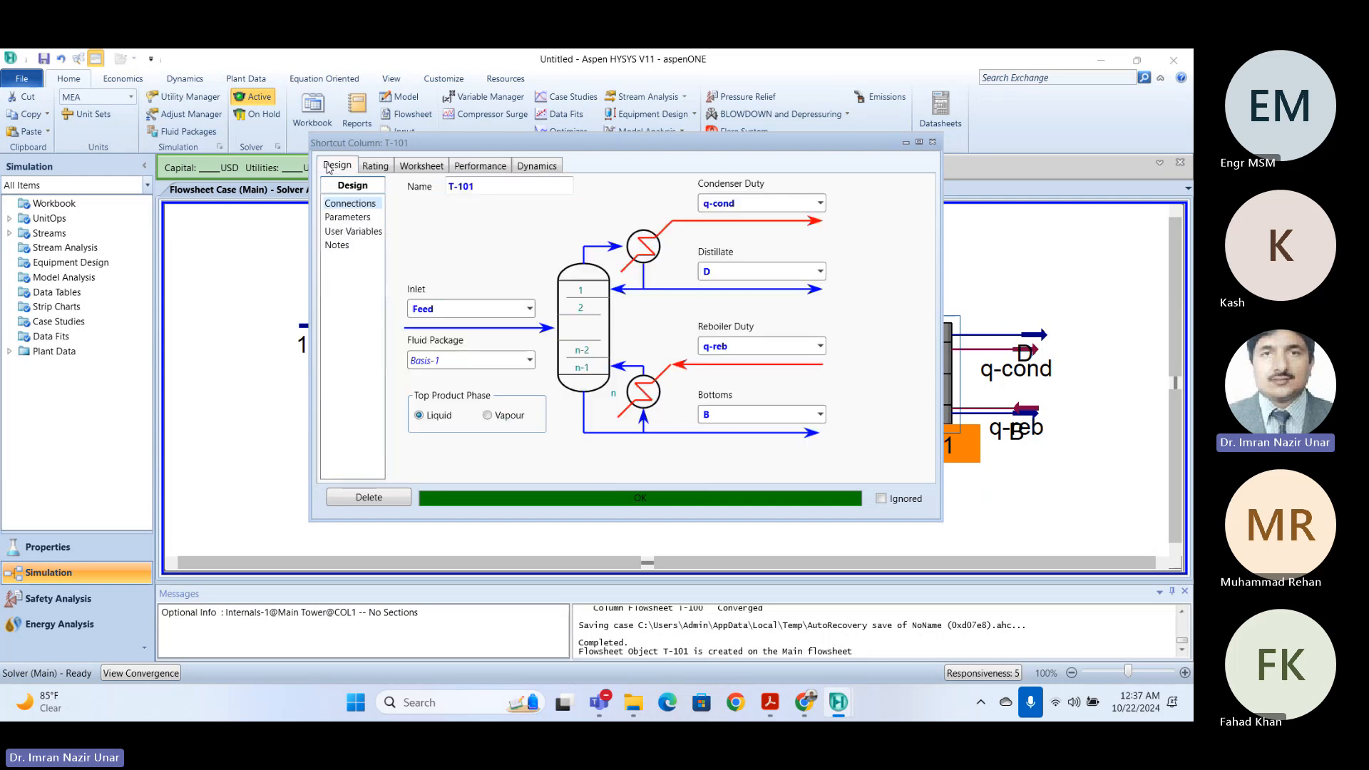
click(467, 166)
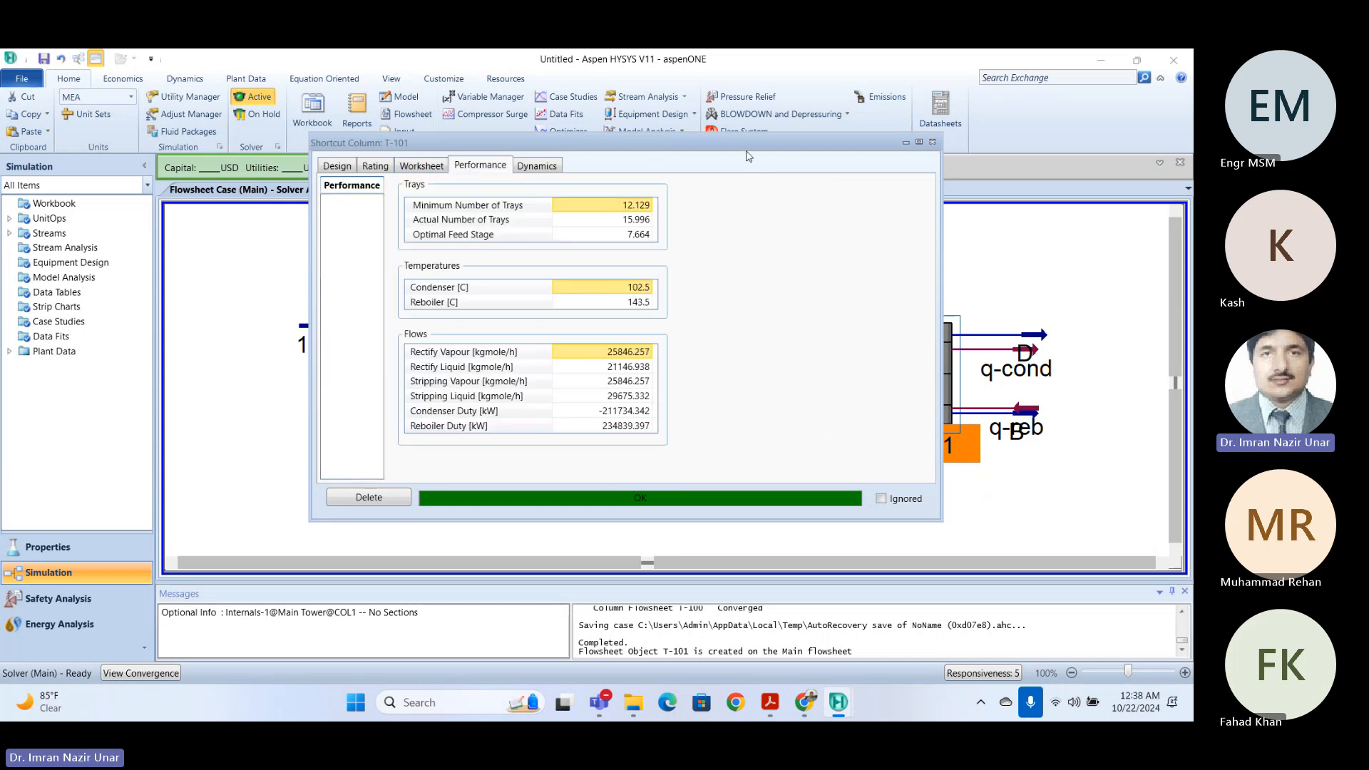
drag(715, 150, 575, 203)
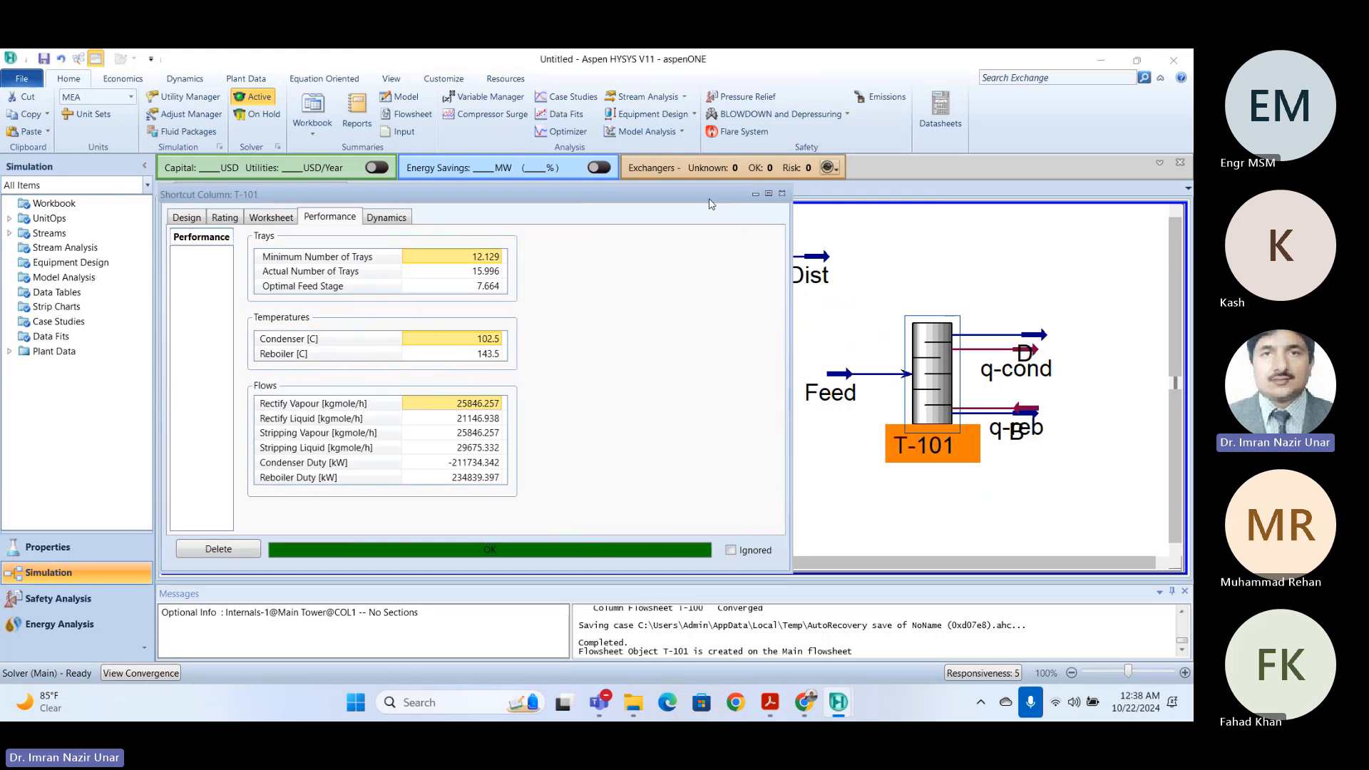
click(782, 194)
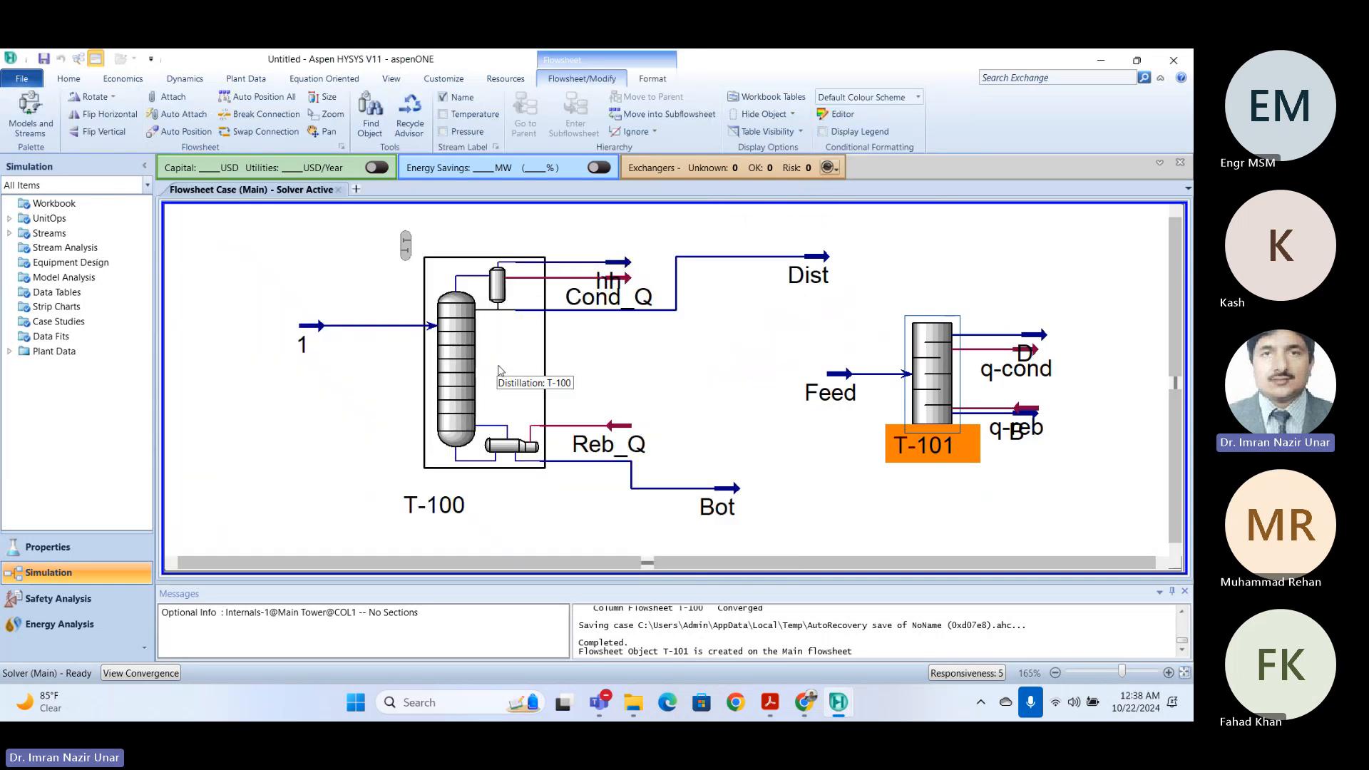
- Open the design connections of column T-100 to examine its number of stages, feed stage and pressures
click(471, 348)
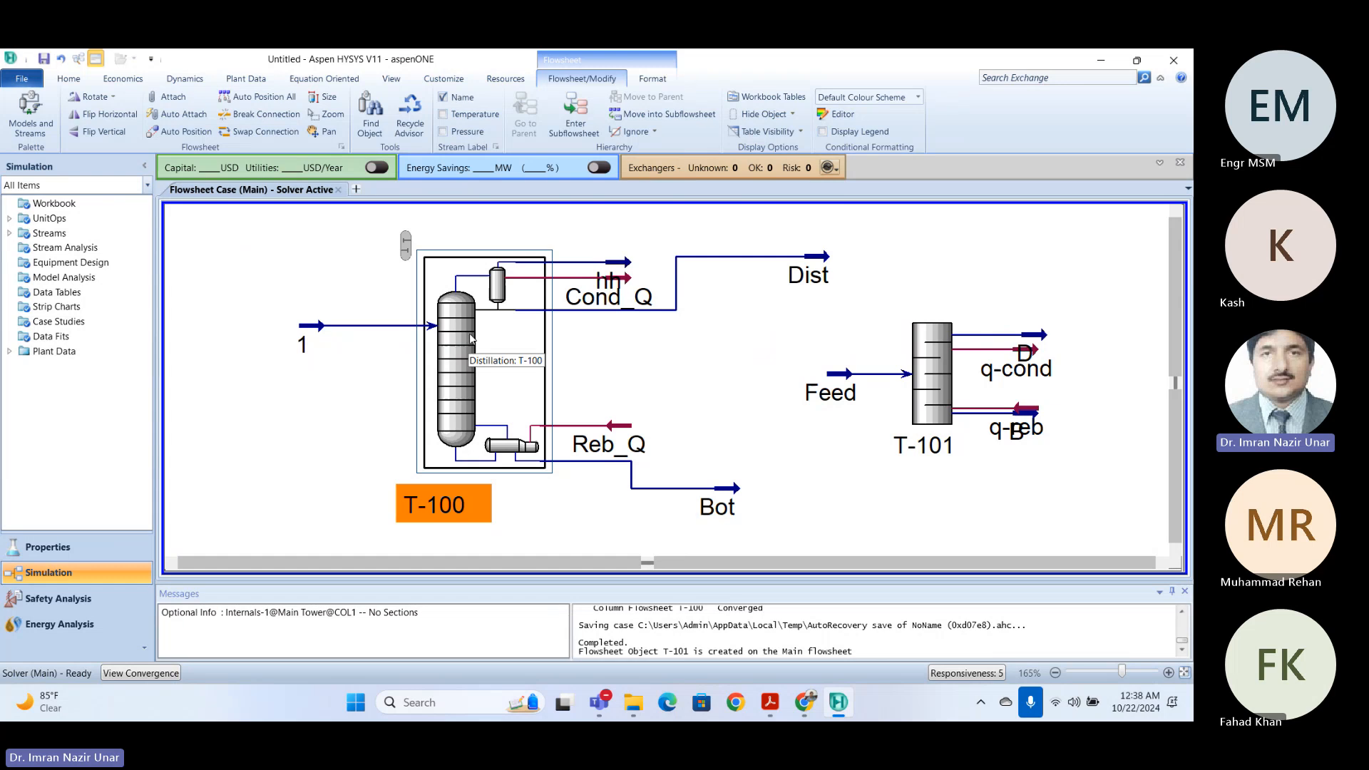
double_click(472, 349)
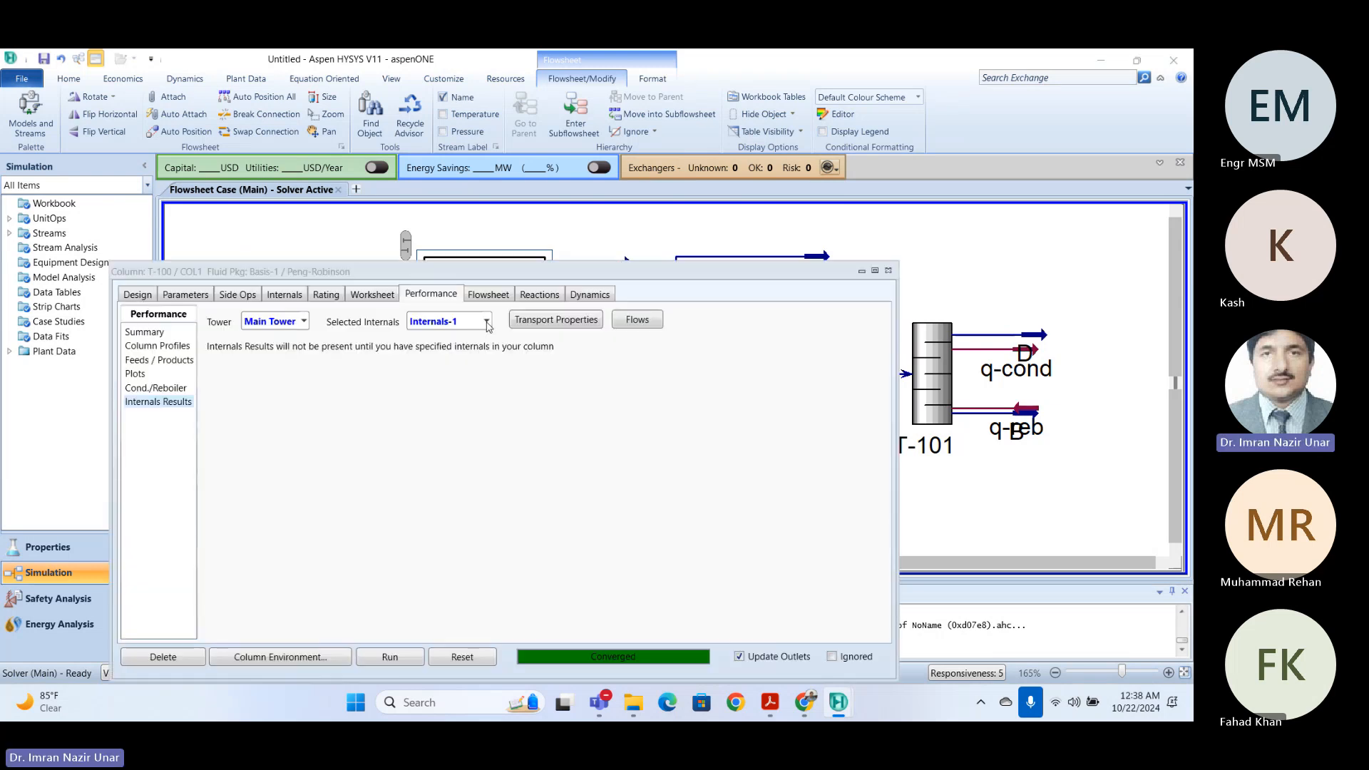
click(150, 294)
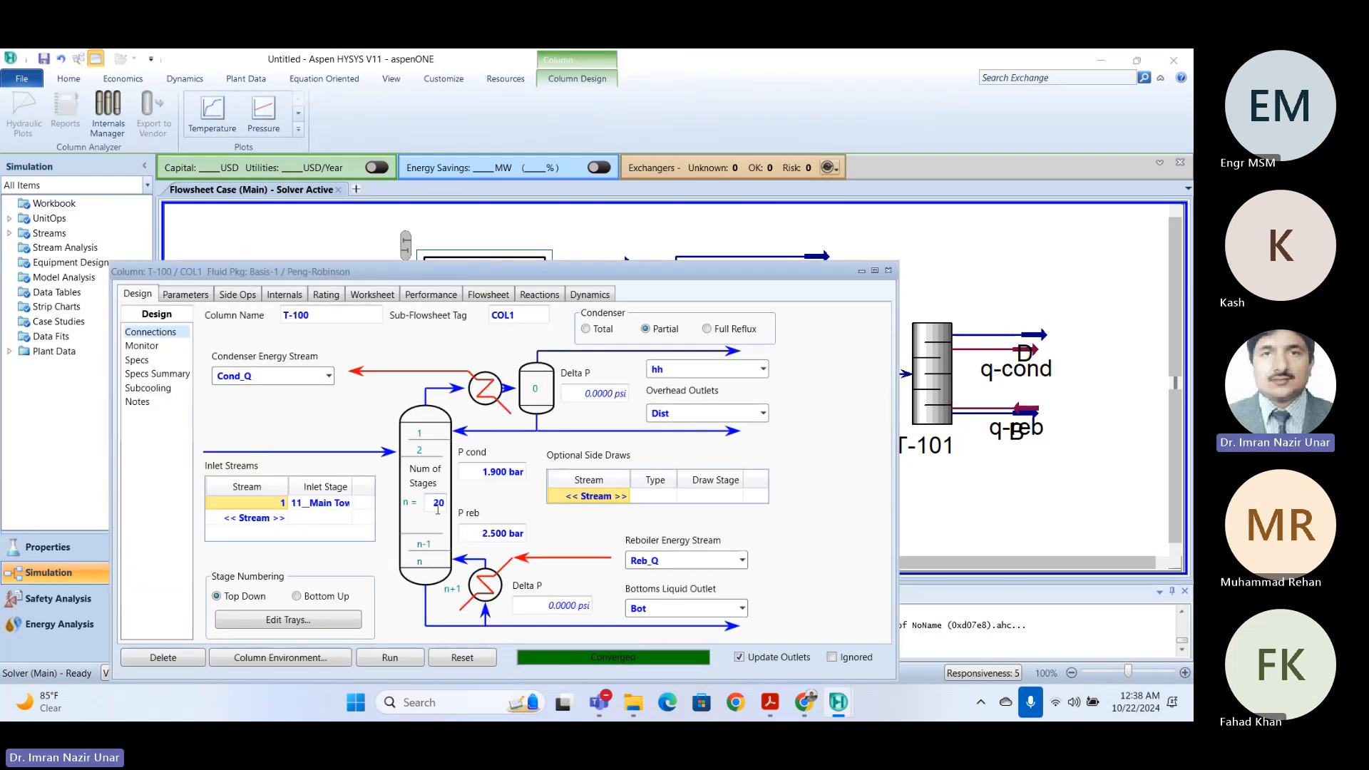
- Close the properties of column T-100 and review the design connections and parameters of shortcut column T-101
click(888, 270)
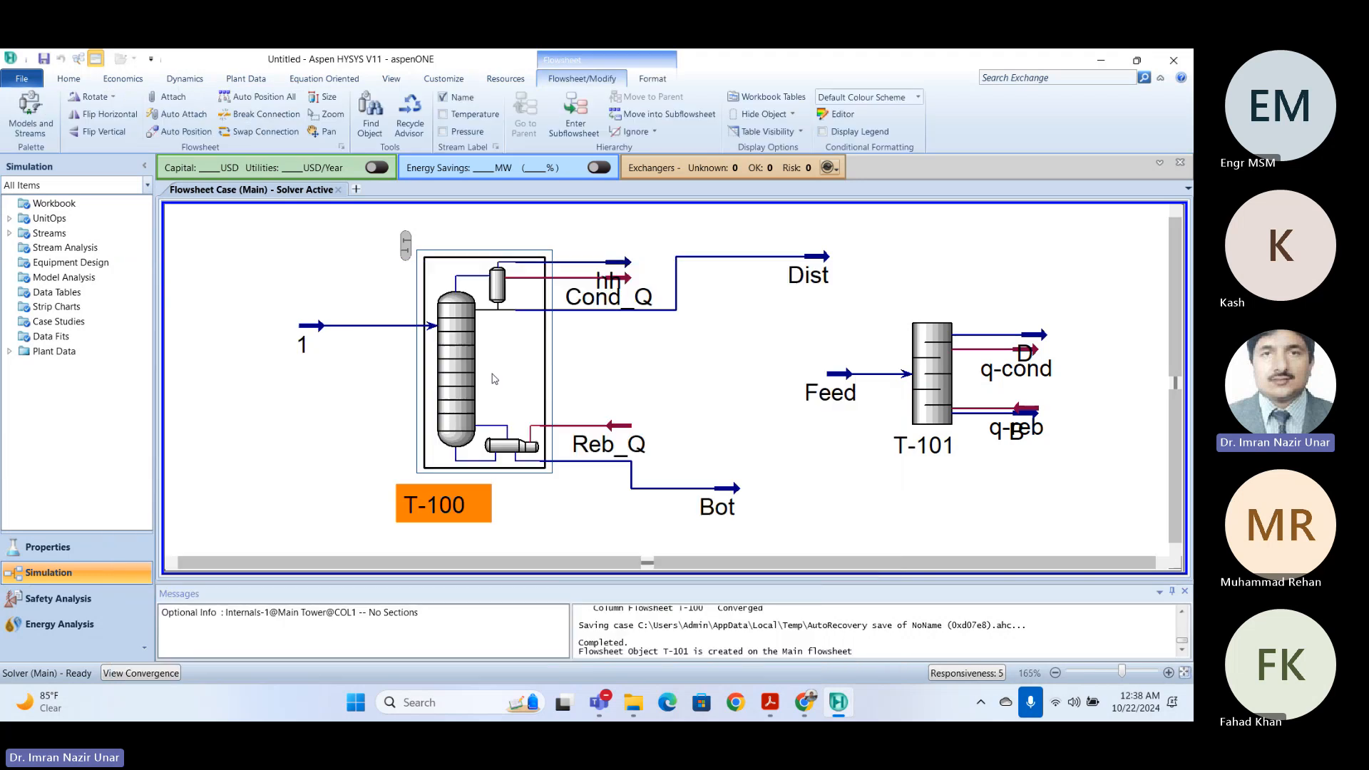
double_click(931, 355)
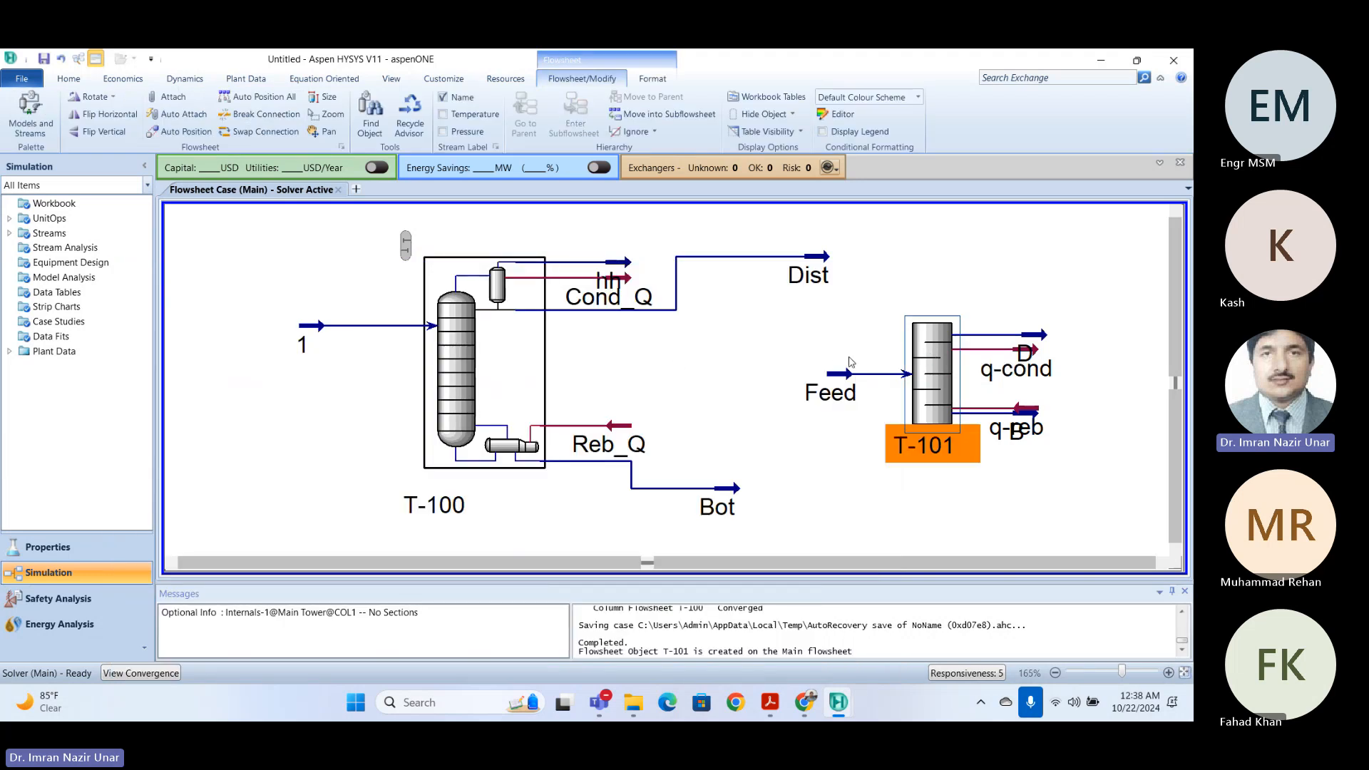
click(40, 204)
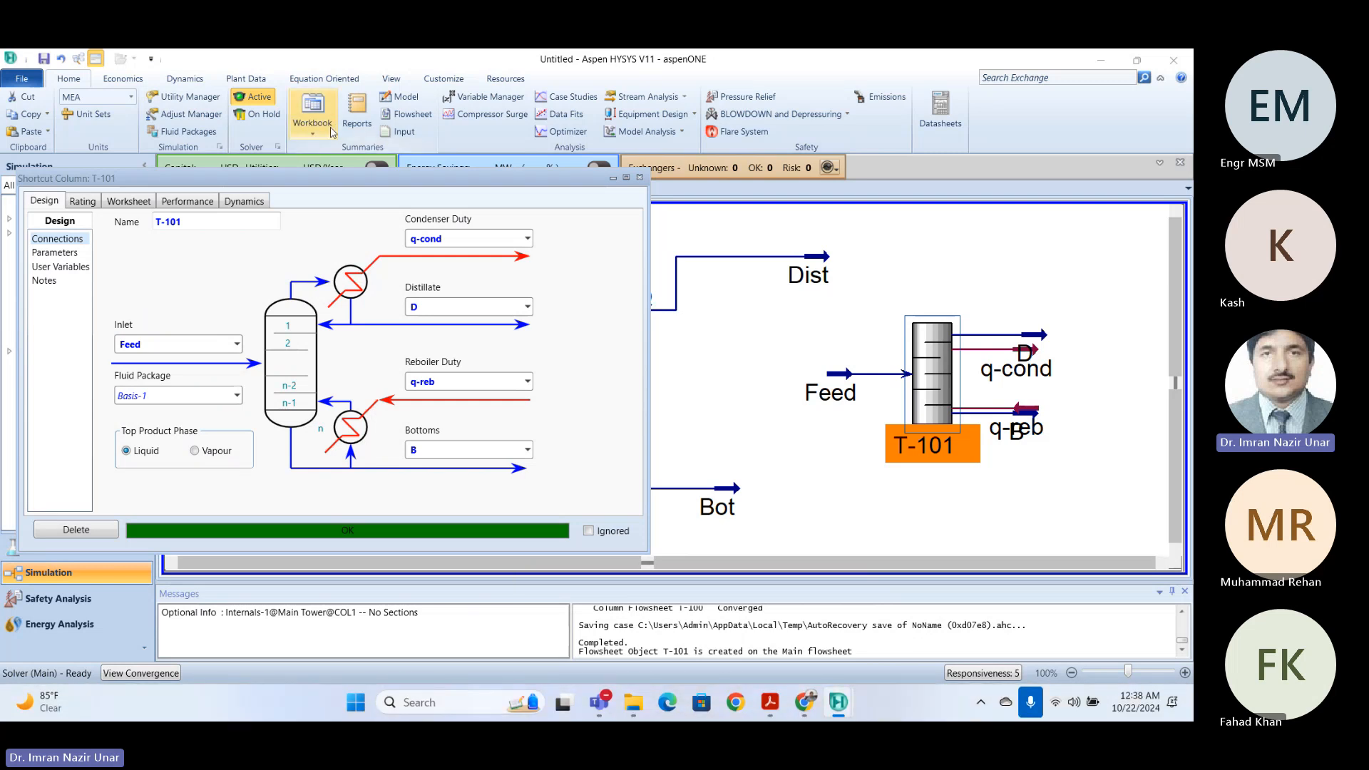
drag(278, 181, 399, 149)
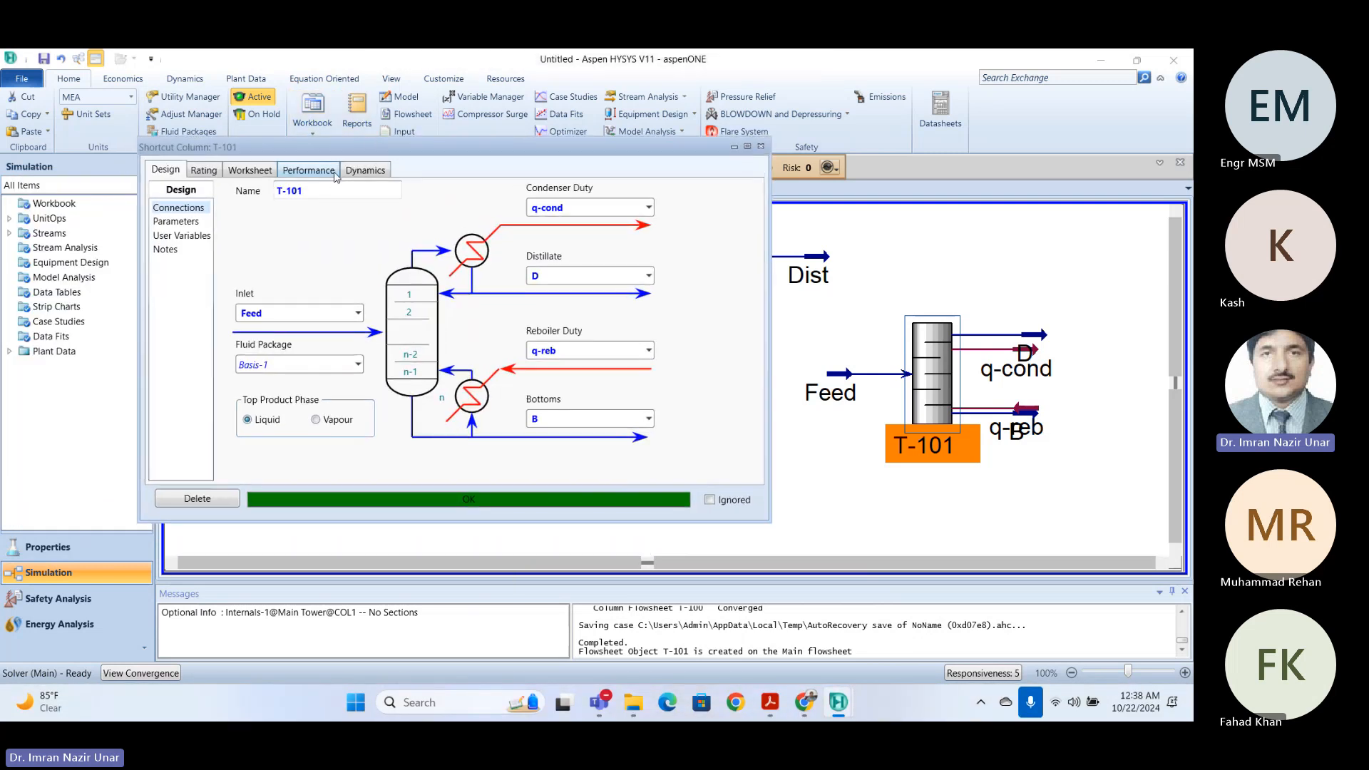
drag(313, 155, 319, 154)
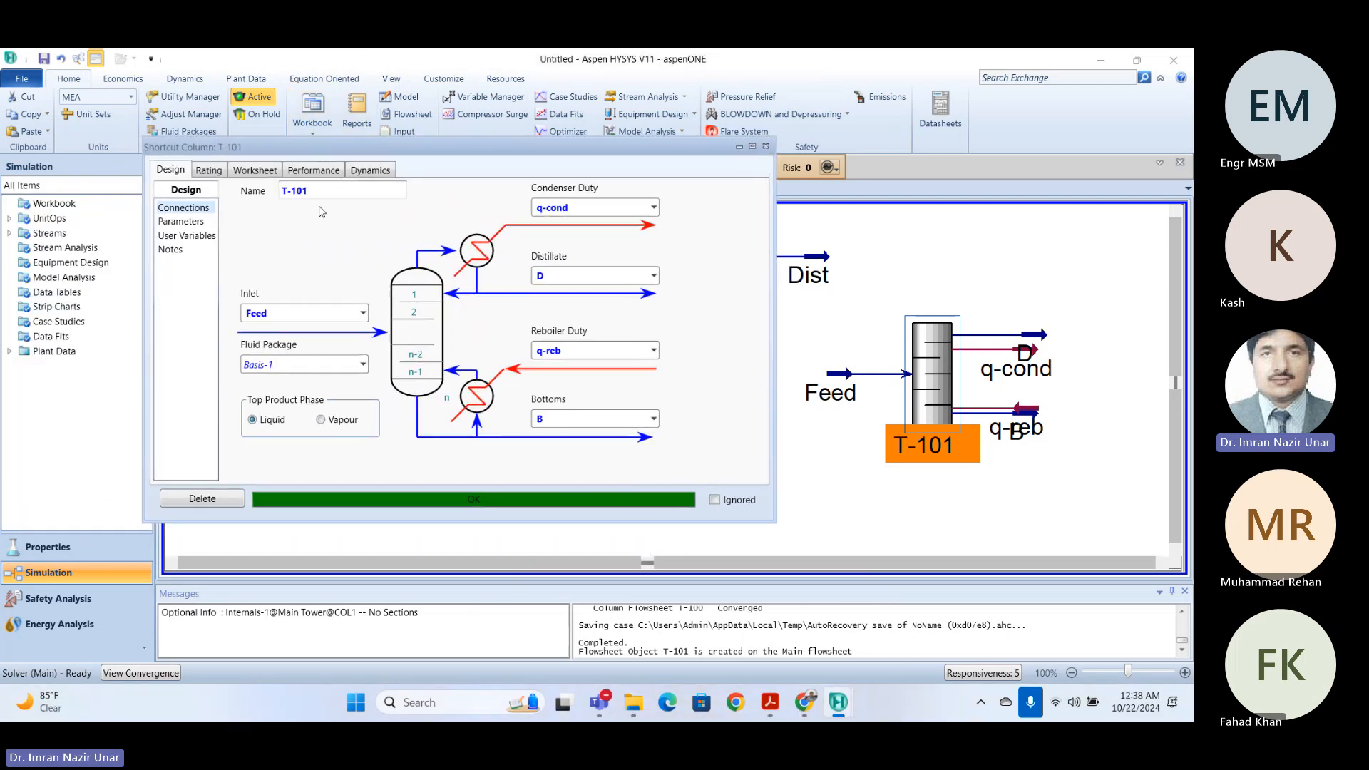
click(207, 174)
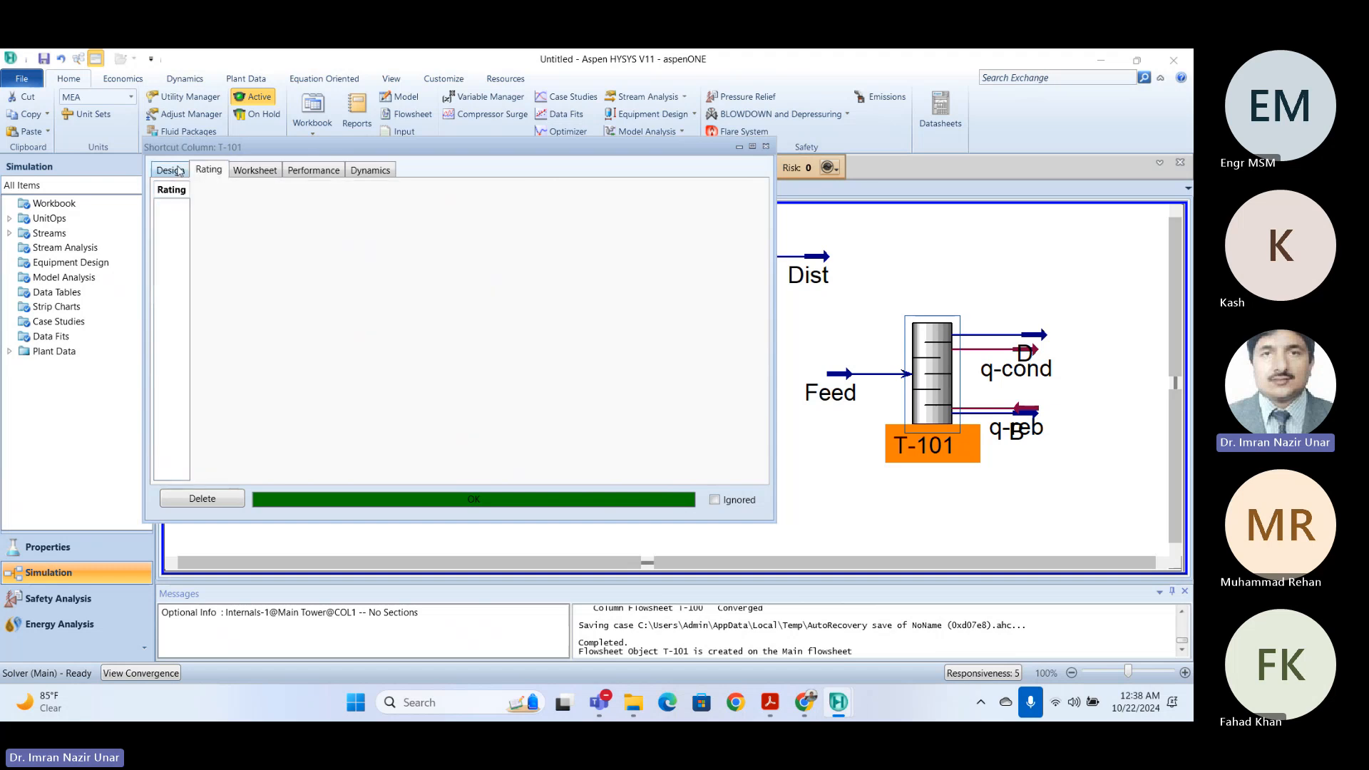
click(175, 170)
click(179, 223)
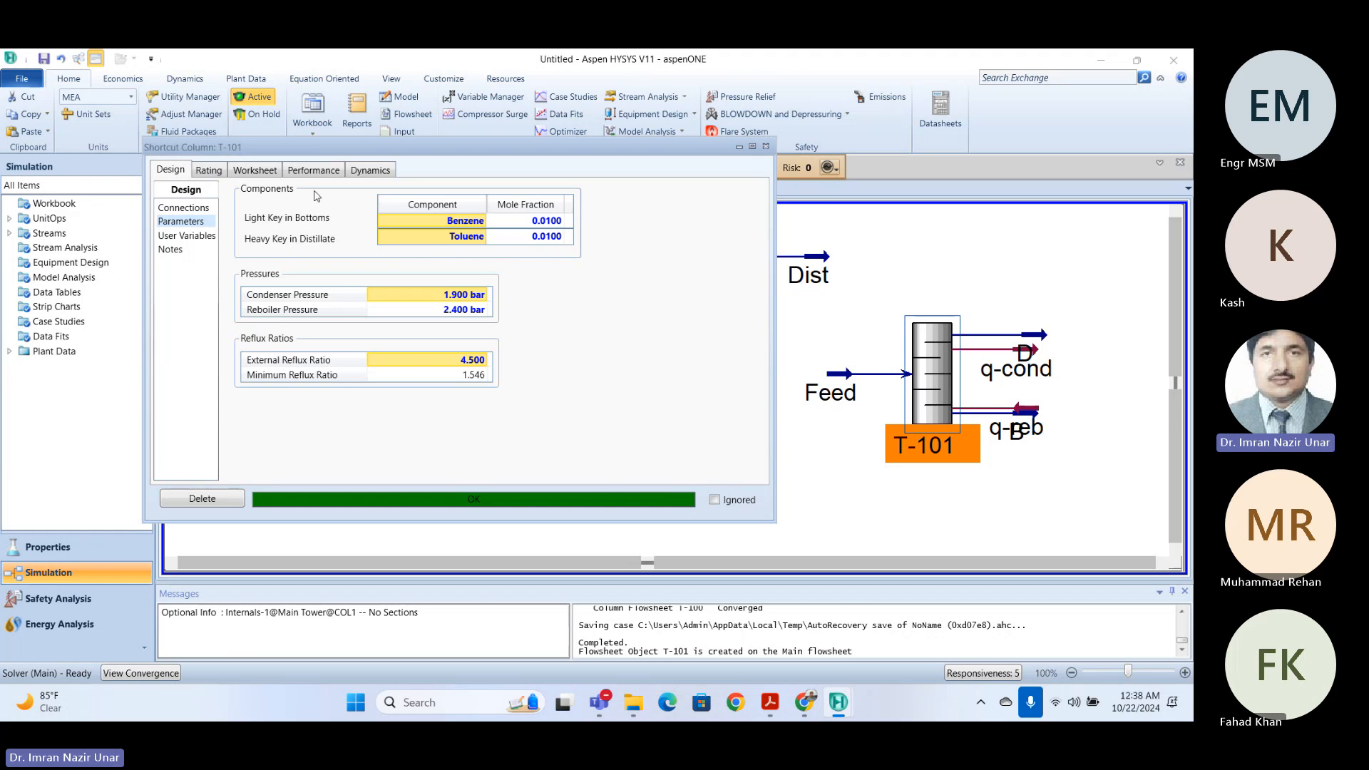
click(183, 208)
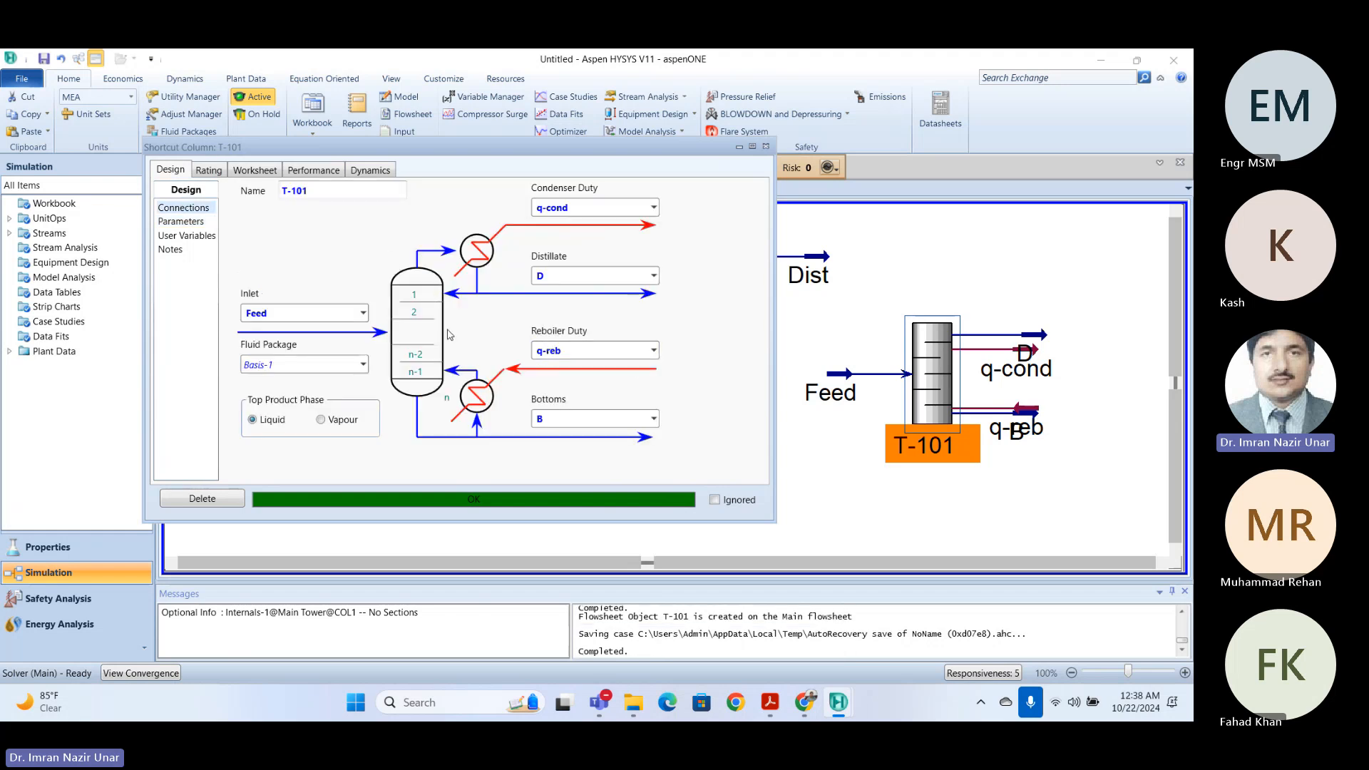
click(182, 222)
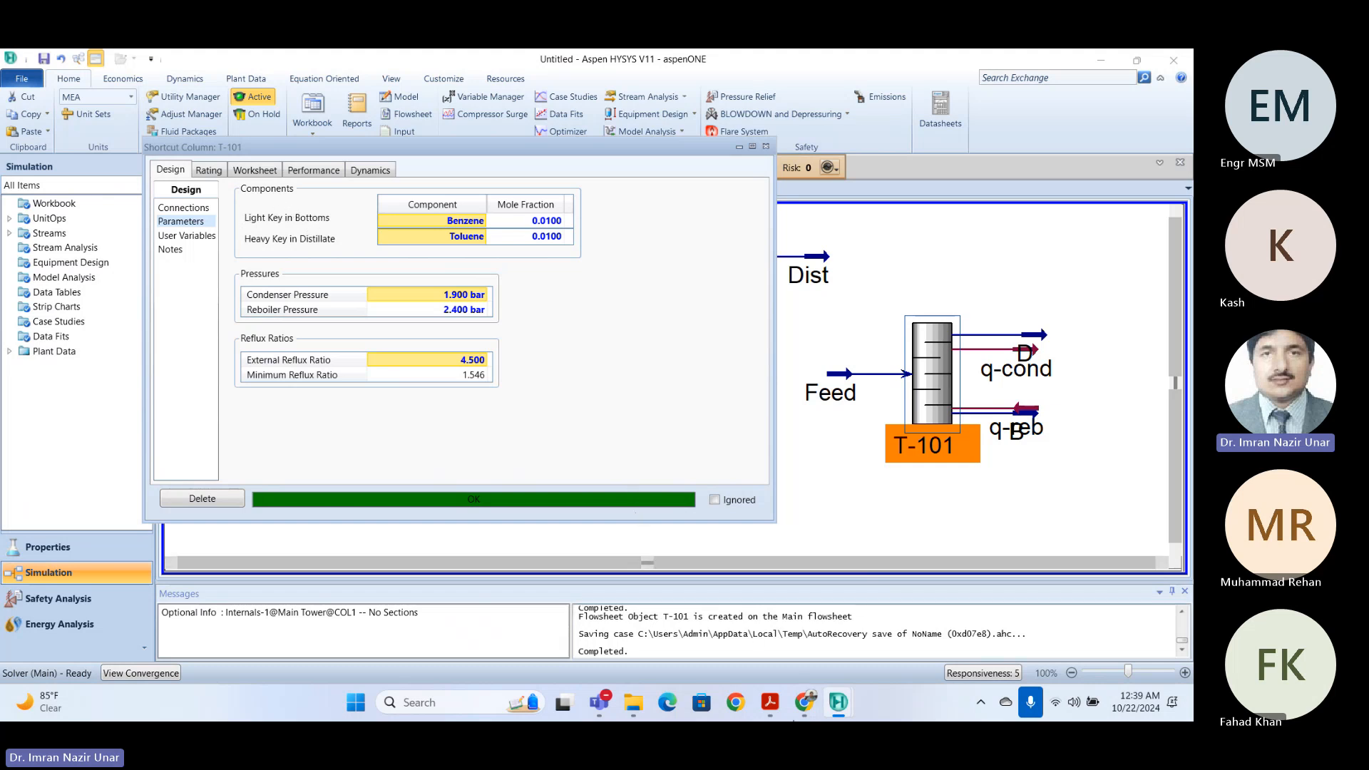
- Switch to Dist-003H_Shortcut.pdf and read the Heavy and Light Keys section, highlighting the components A, B, C and D
mouse_move(760, 707)
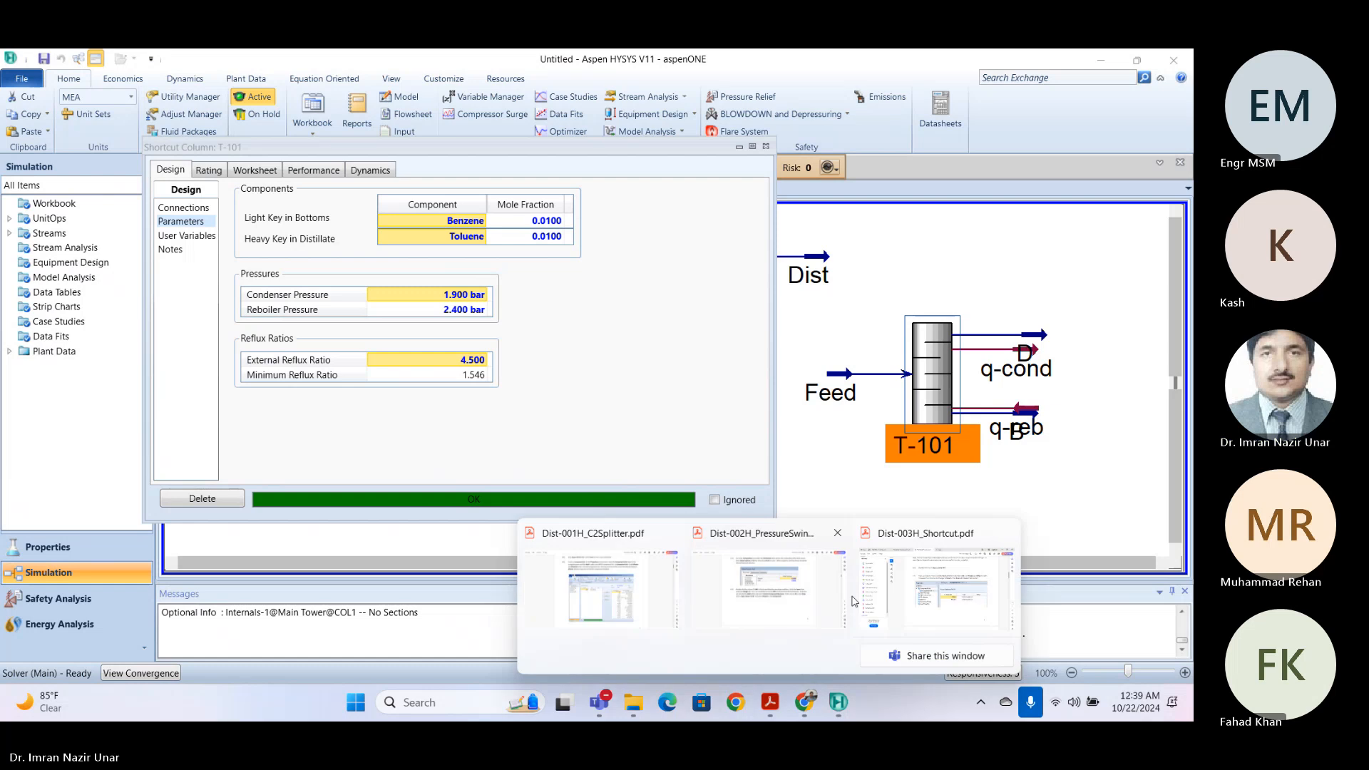
click(962, 563)
scroll(797, 467, up, 15)
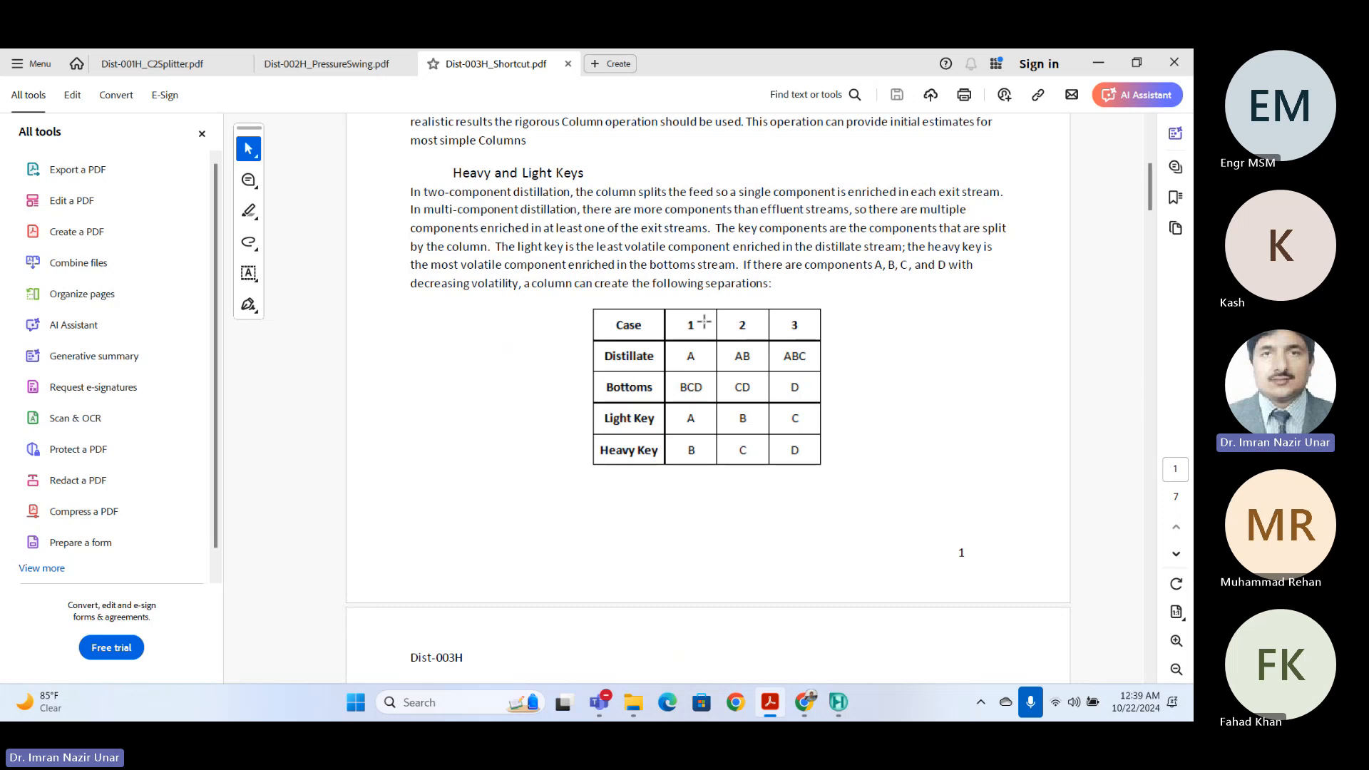
drag(881, 268, 871, 256)
click(891, 265)
click(912, 268)
drag(938, 266, 946, 266)
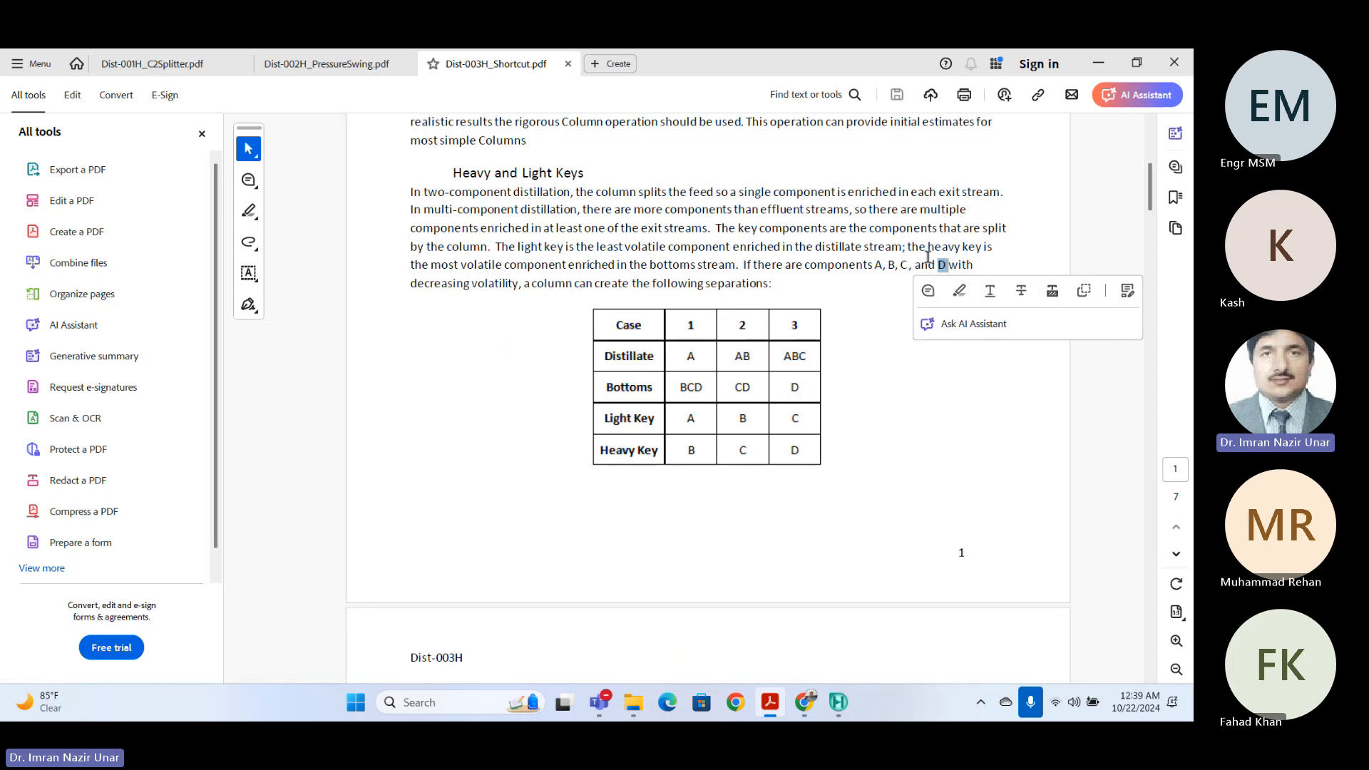
click(929, 255)
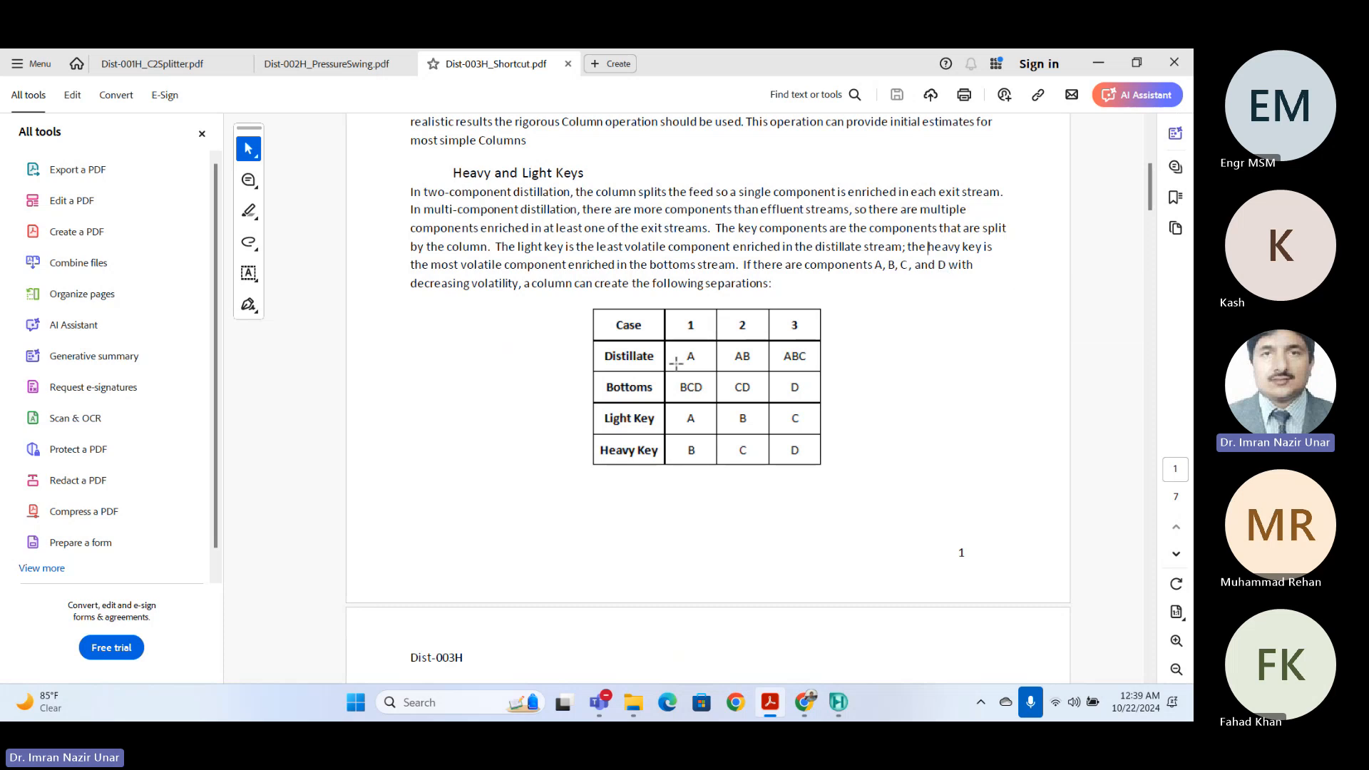
- Examine how components A to D divide into distillate, bottoms, light key and heavy key in the table's three cases
mouse_move(877, 264)
mouse_down()
mouse_move(905, 265)
mouse_move(883, 266)
mouse_up()
click(877, 265)
click(893, 263)
drag(876, 266, 936, 265)
click(892, 260)
click(877, 265)
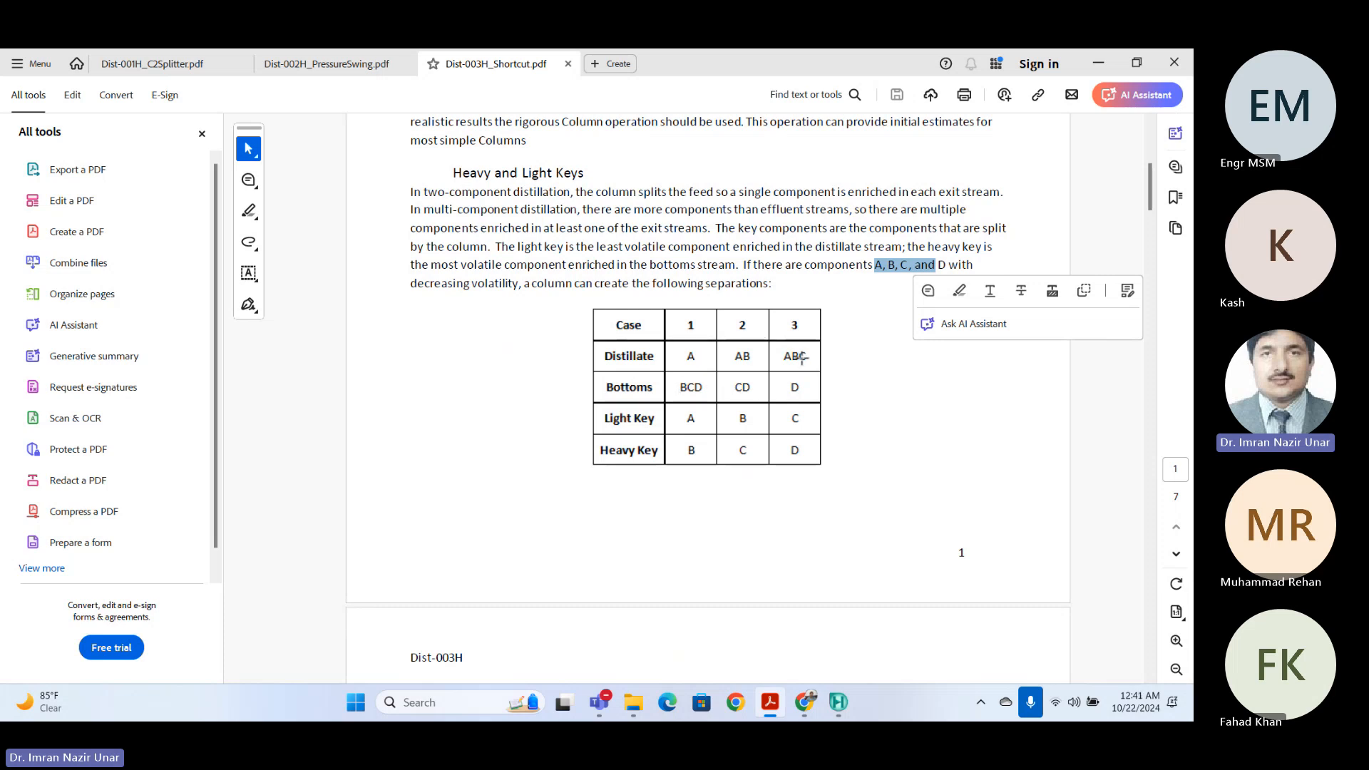
click(974, 407)
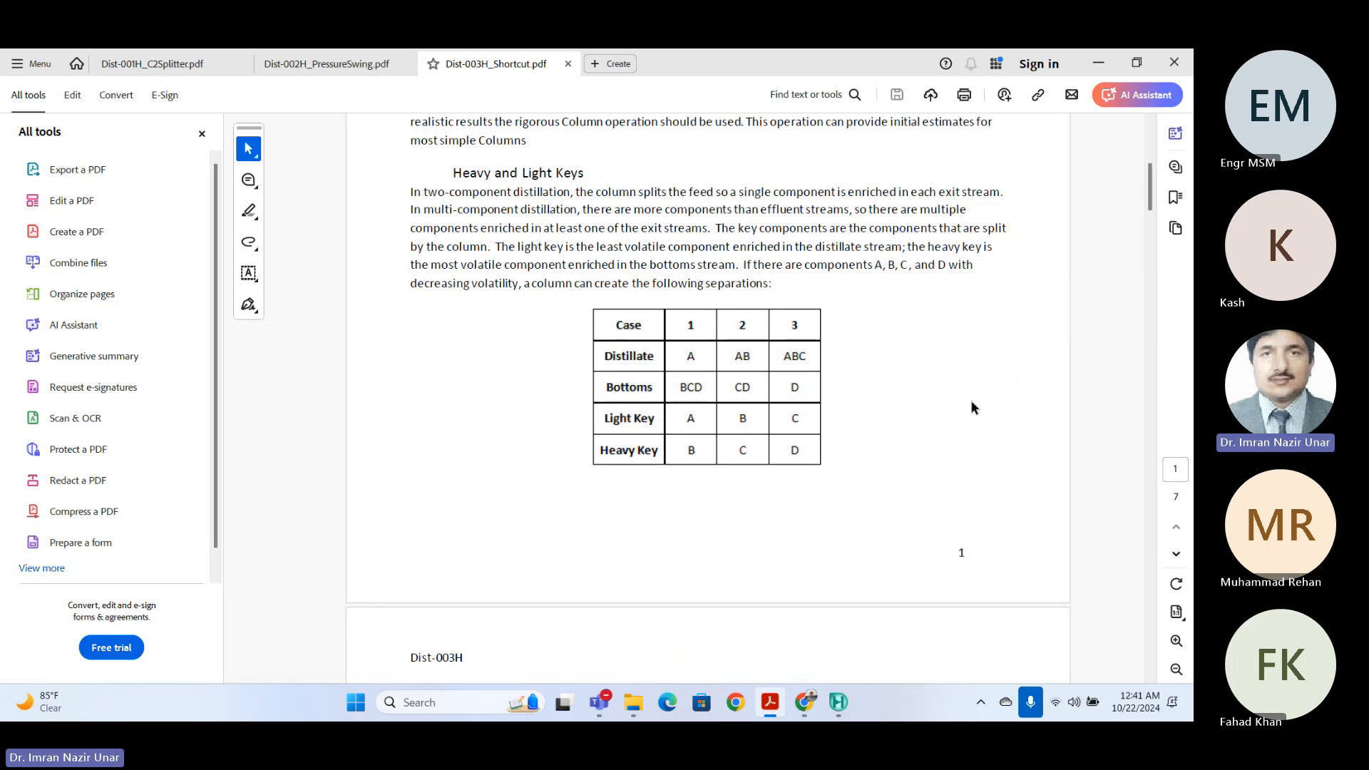
scroll(973, 408, down, 3)
scroll(927, 627, down, 1)
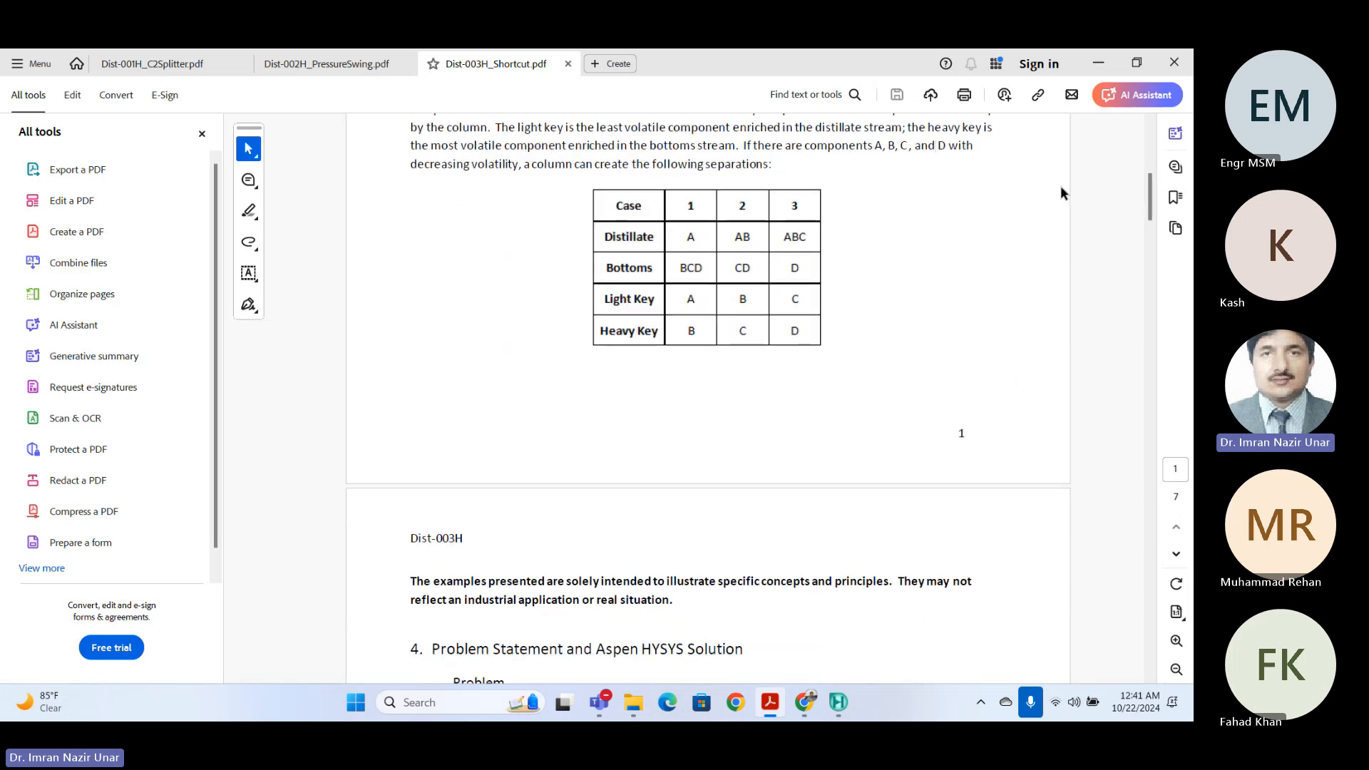
- Return to Aspen HYSYS and close the properties of shortcut column T-101
click(1098, 63)
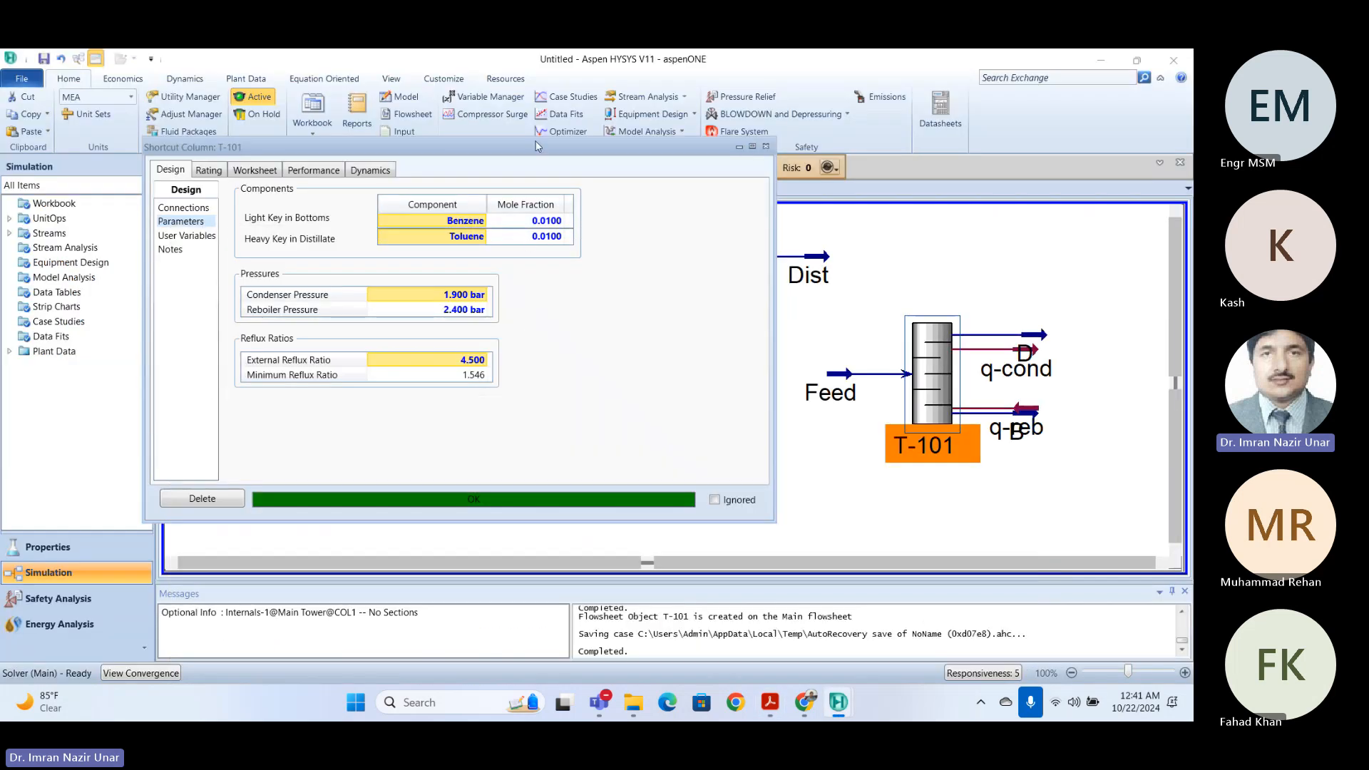
drag(637, 151, 728, 172)
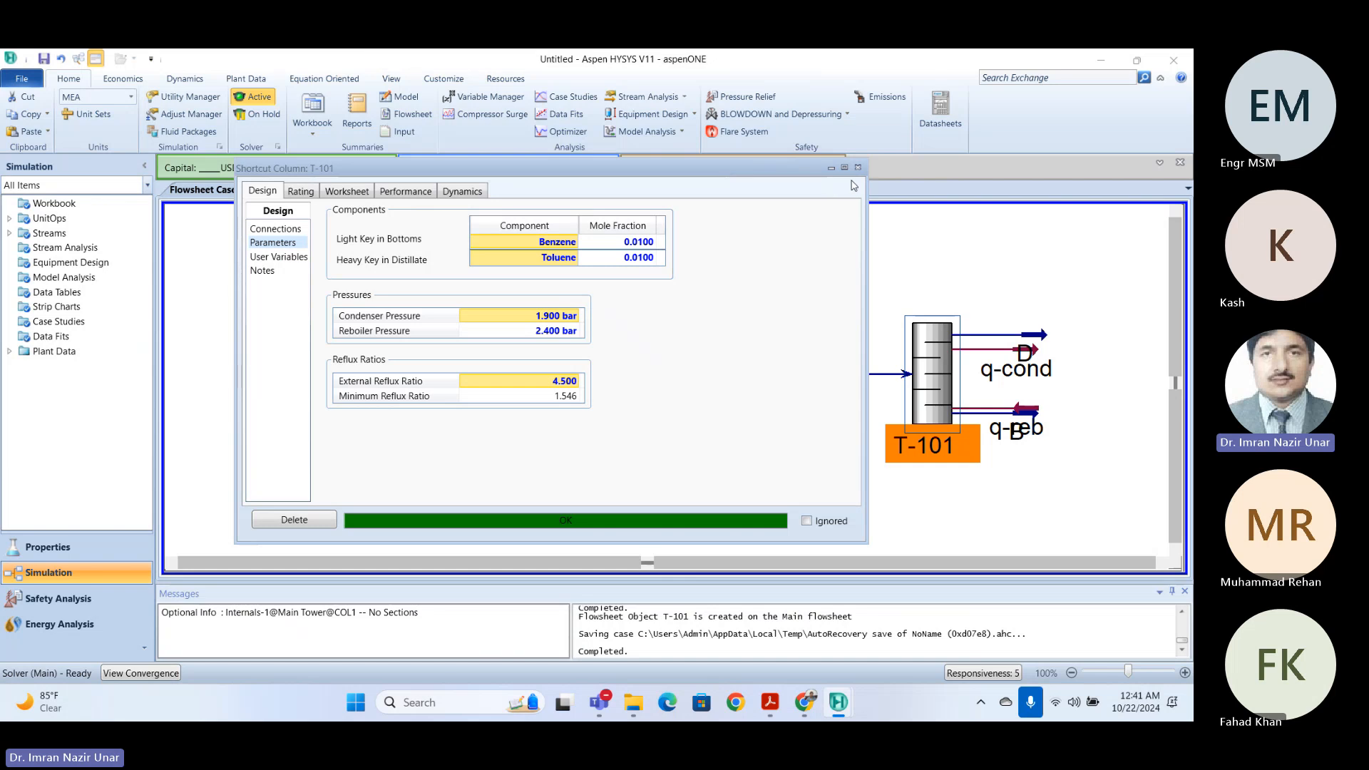
click(858, 167)
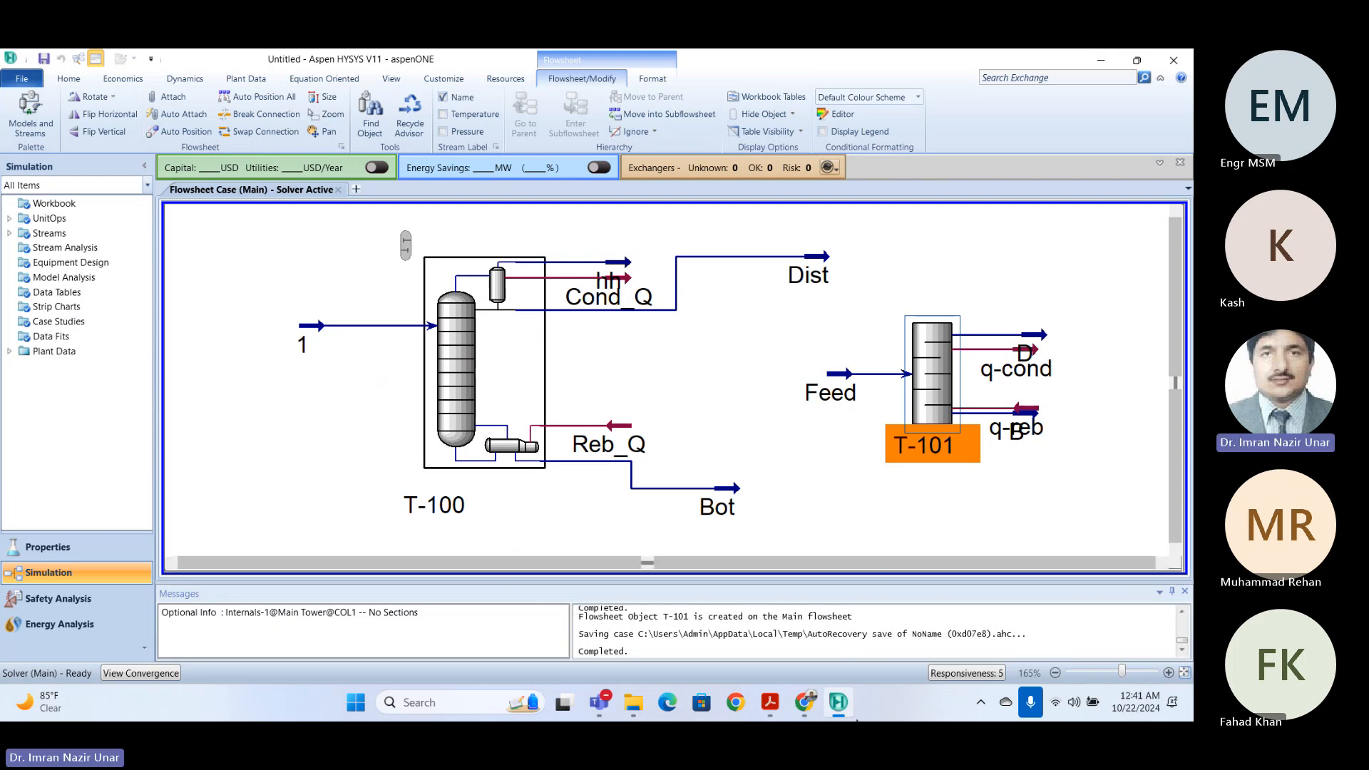
- Switch to the Online HYSYS Course meeting in Microsoft Teams to check on the participants
click(610, 701)
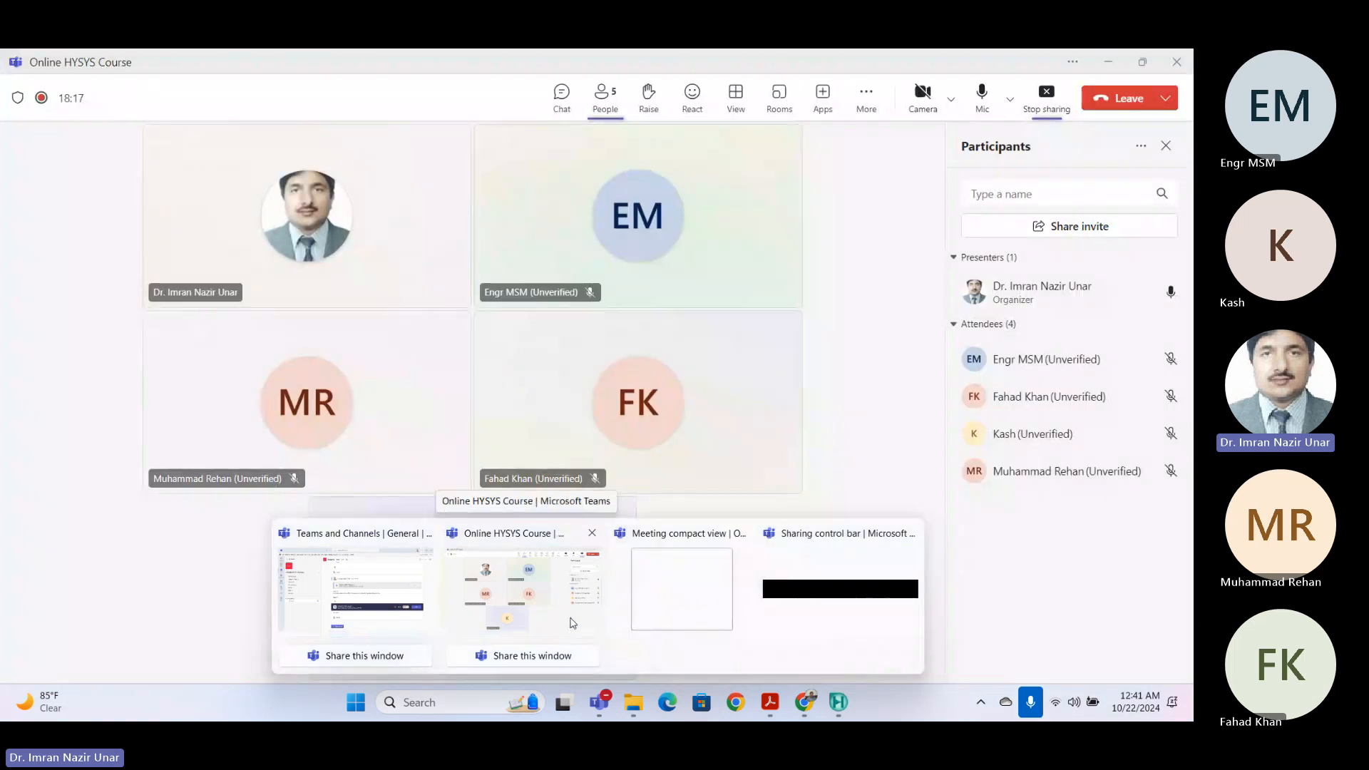
click(571, 623)
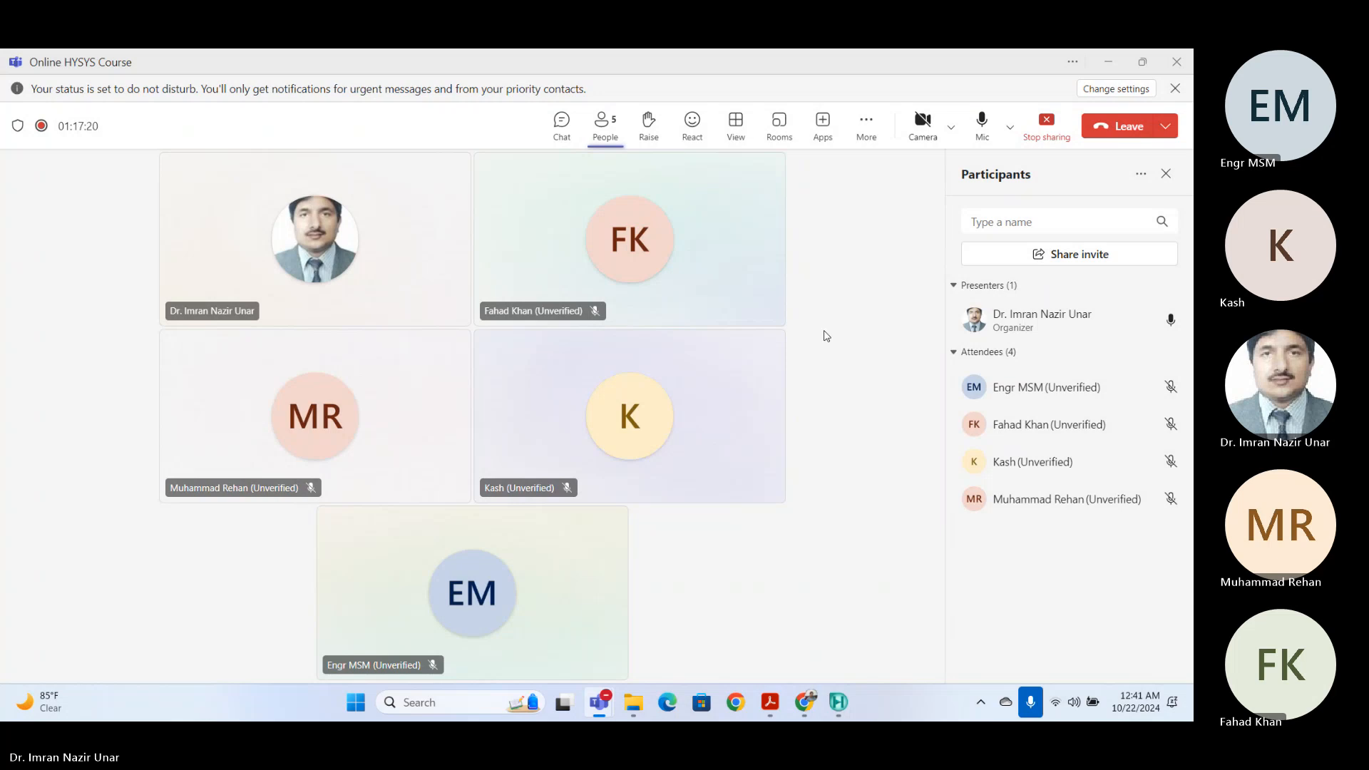
mouse_move(770, 702)
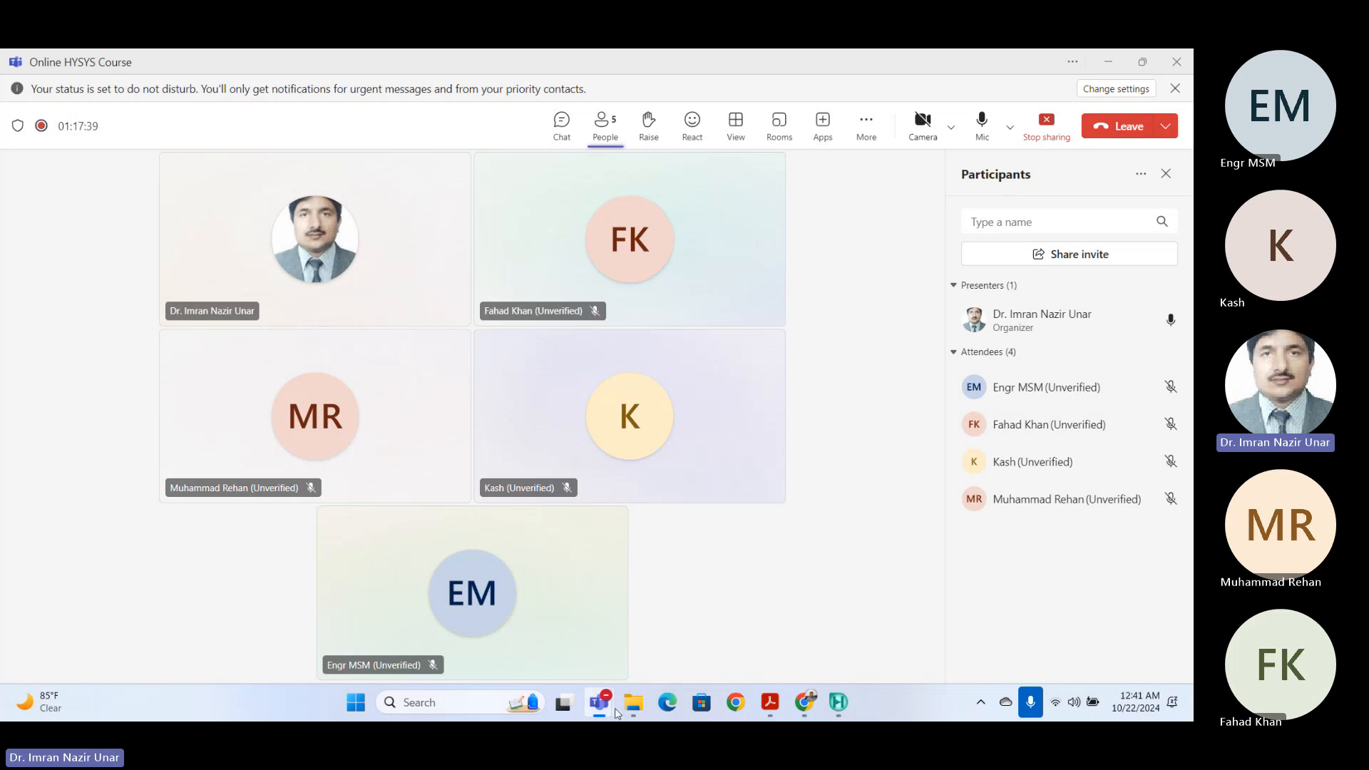
click(667, 702)
- Switch to File Explorer and go up to the Distillation folder to look over the modules from Dist-004H_Phase_Rule onwards
click(632, 705)
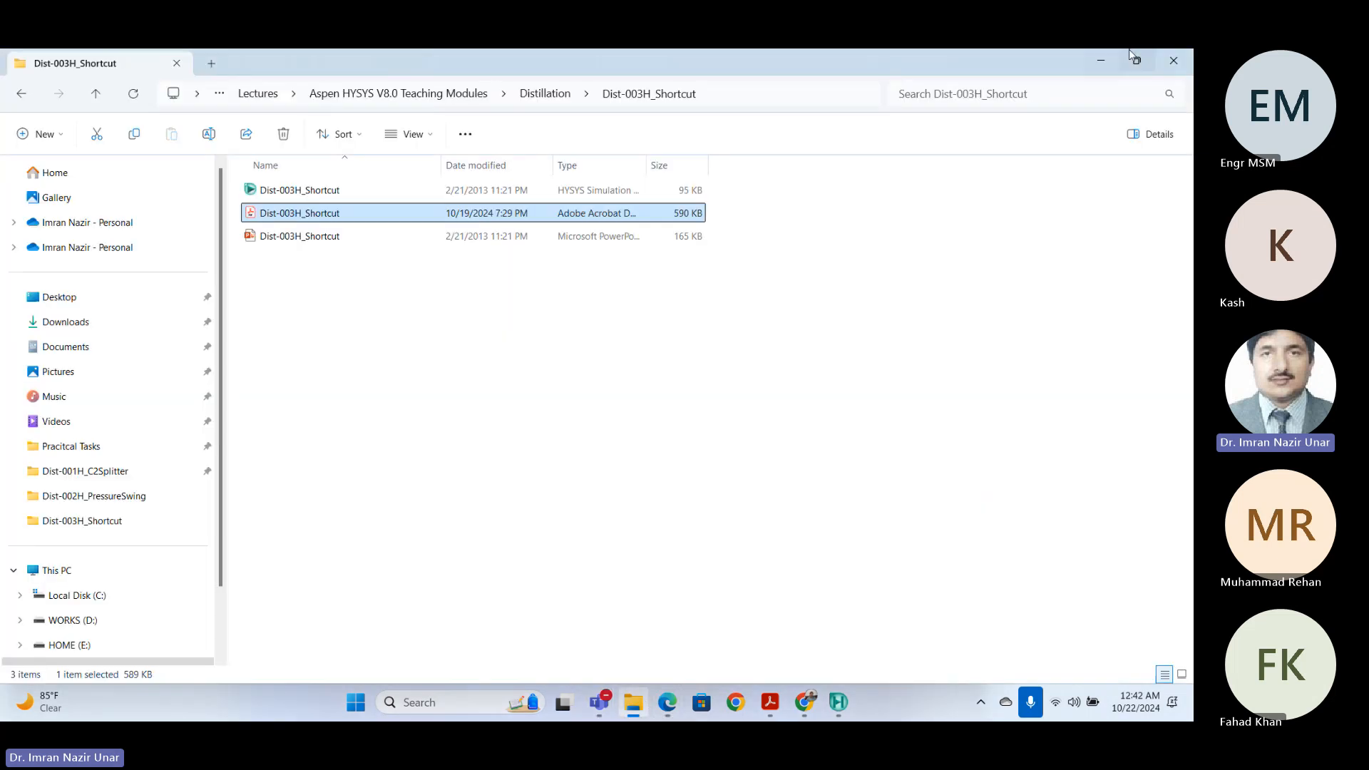
click(98, 96)
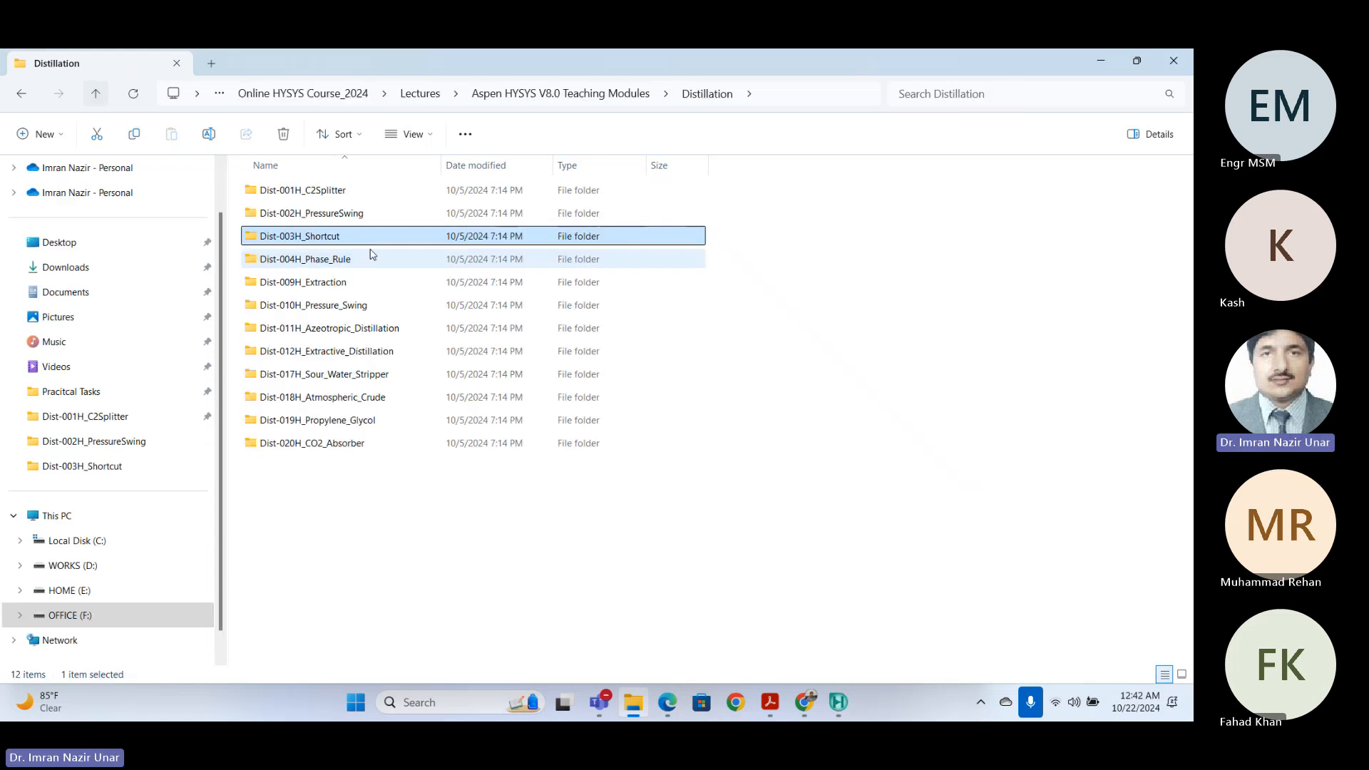
click(325, 265)
click(331, 284)
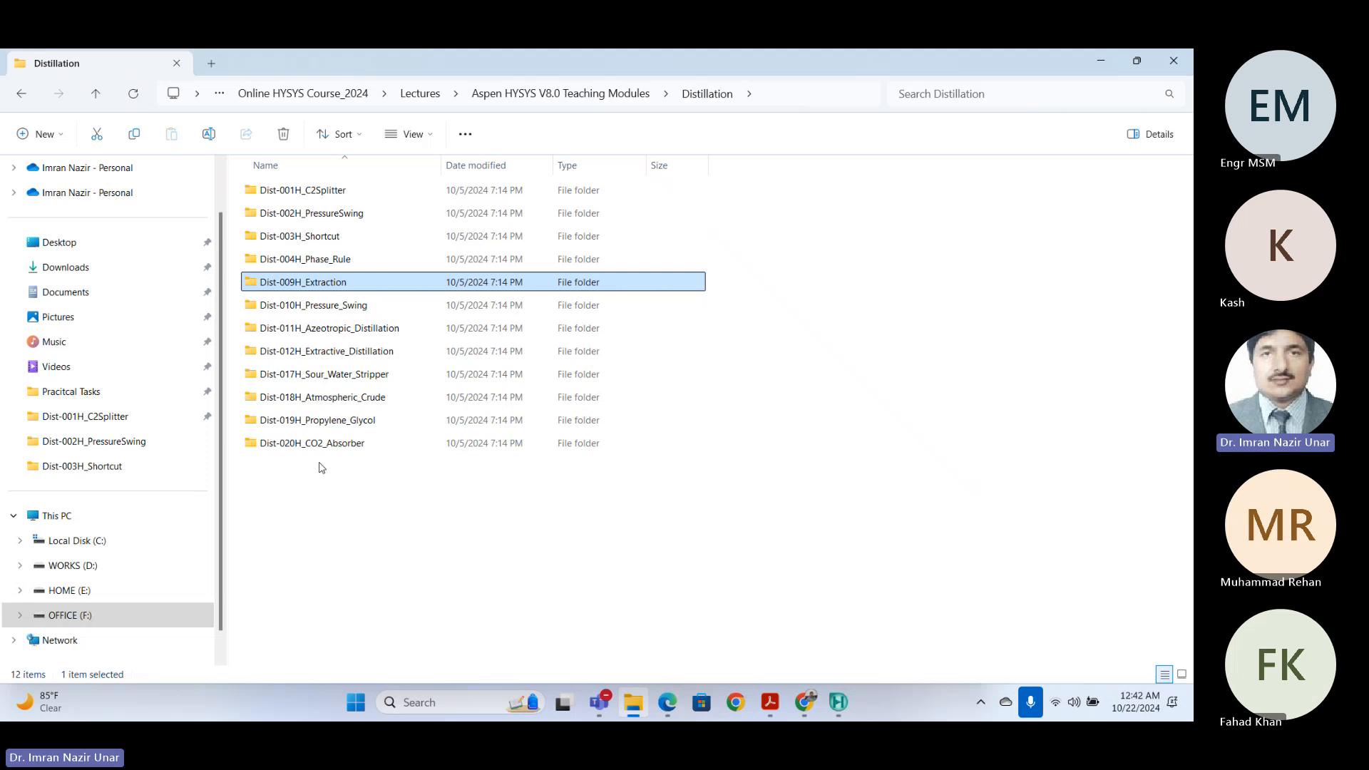
drag(345, 523, 292, 262)
click(341, 539)
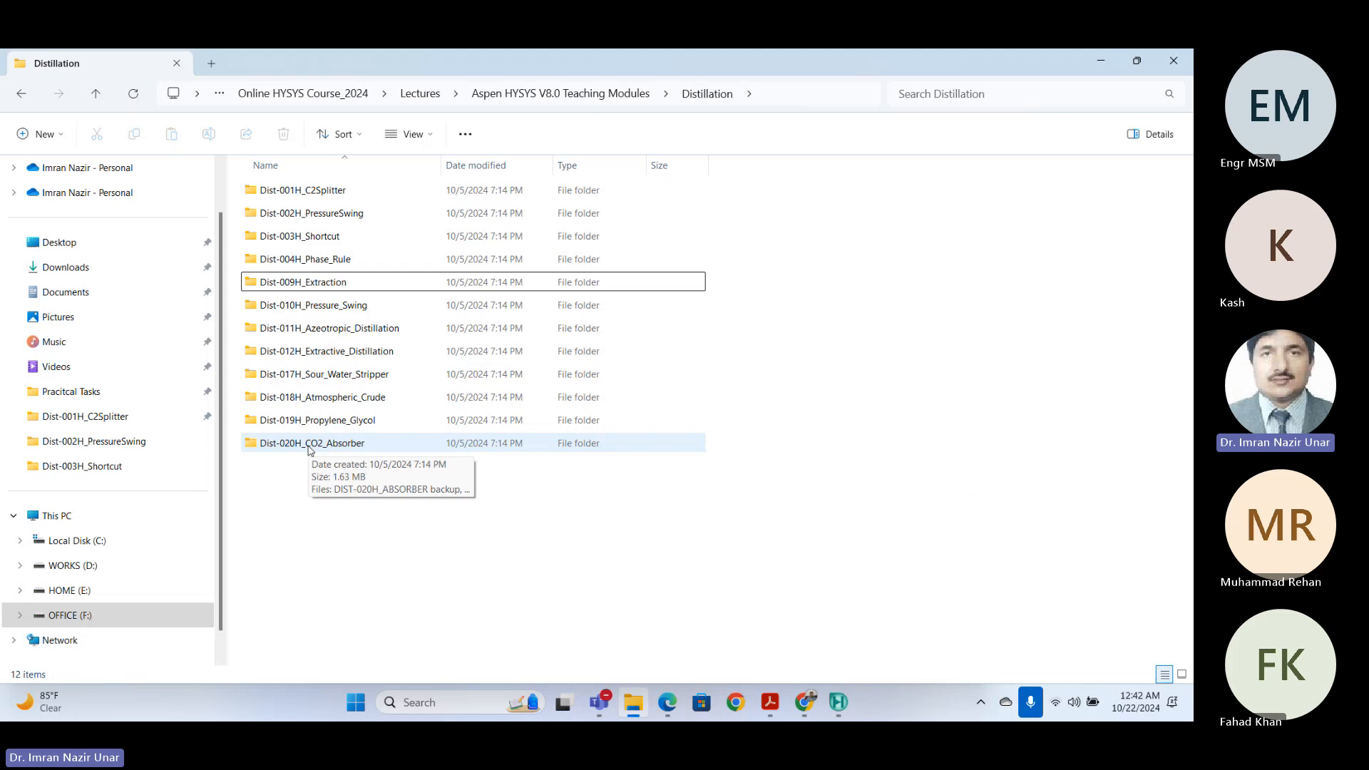
- Look inside the Dist-020H_CO2_Absorber folder, return to the Distillation folder and look over its full set of modules
double_click(310, 444)
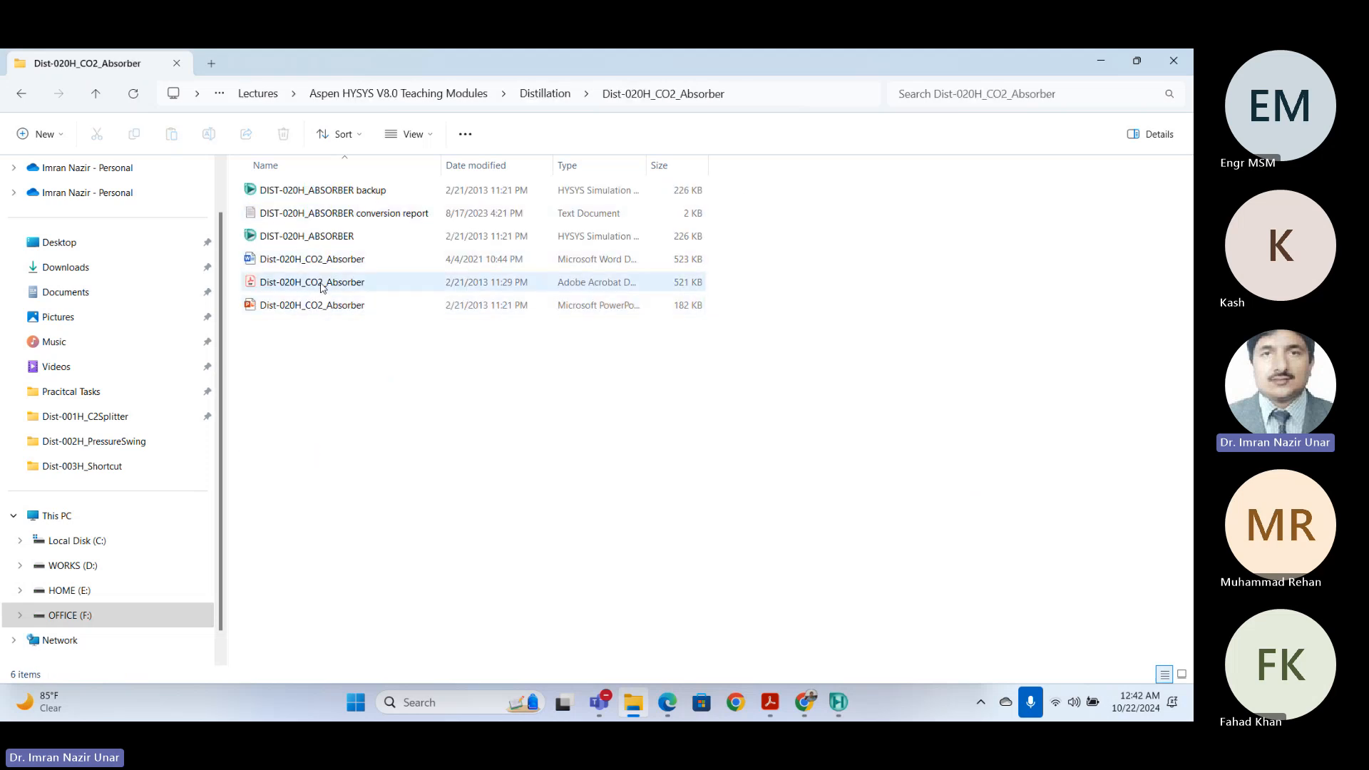
click(96, 93)
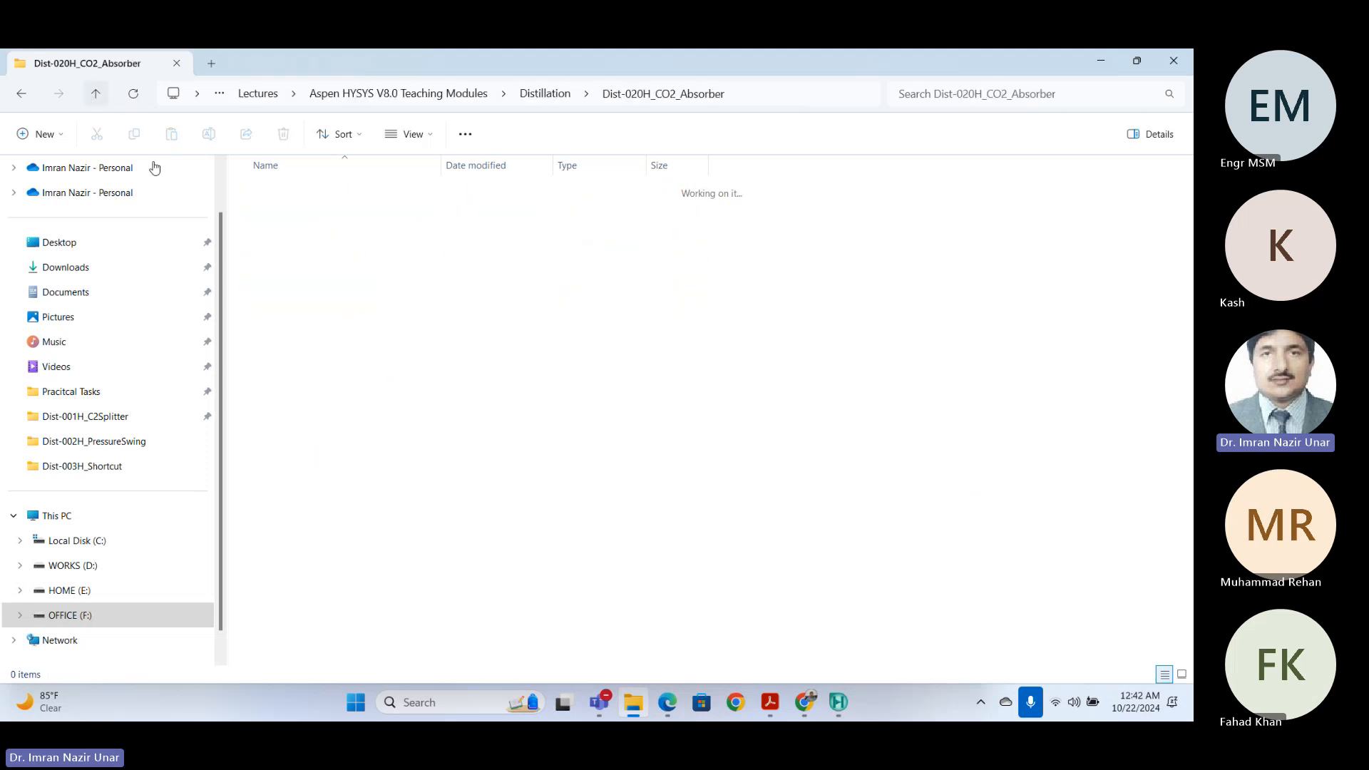
drag(372, 542, 305, 259)
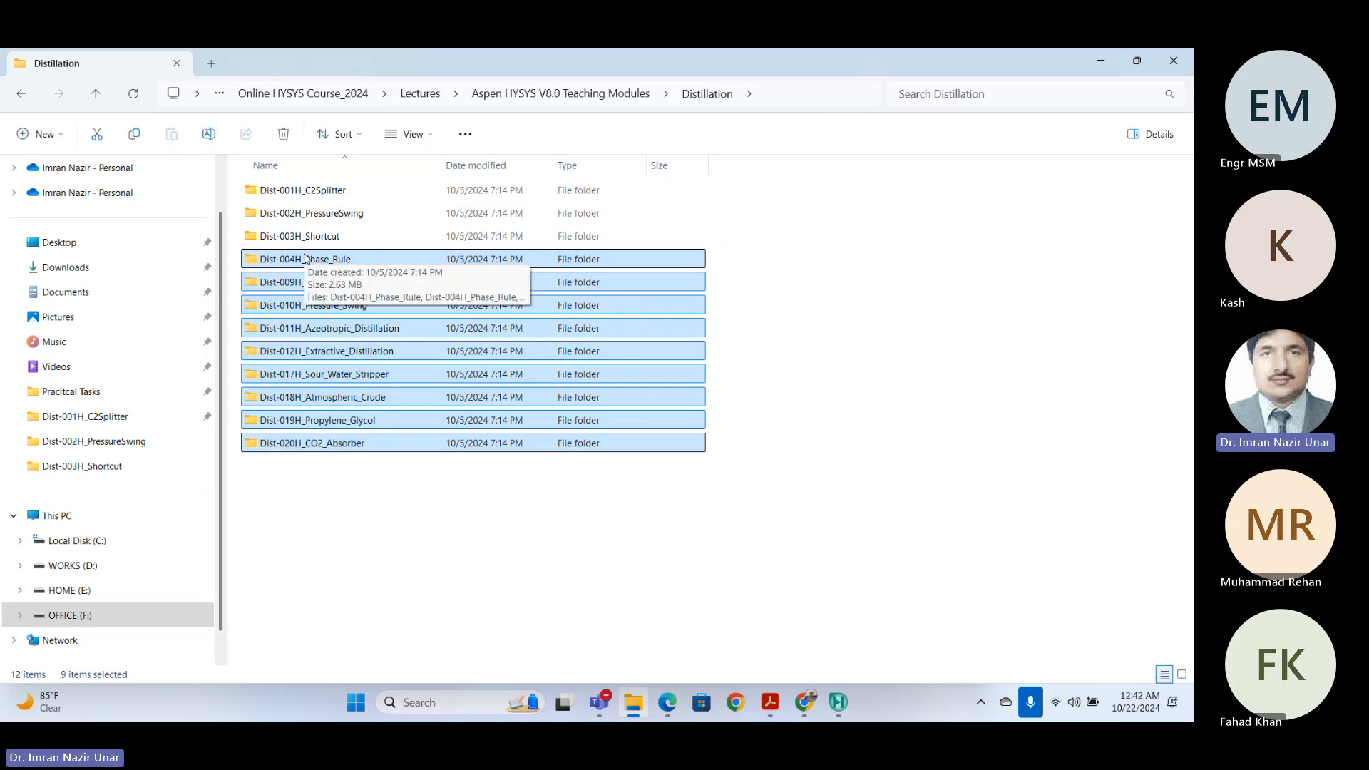
click(367, 510)
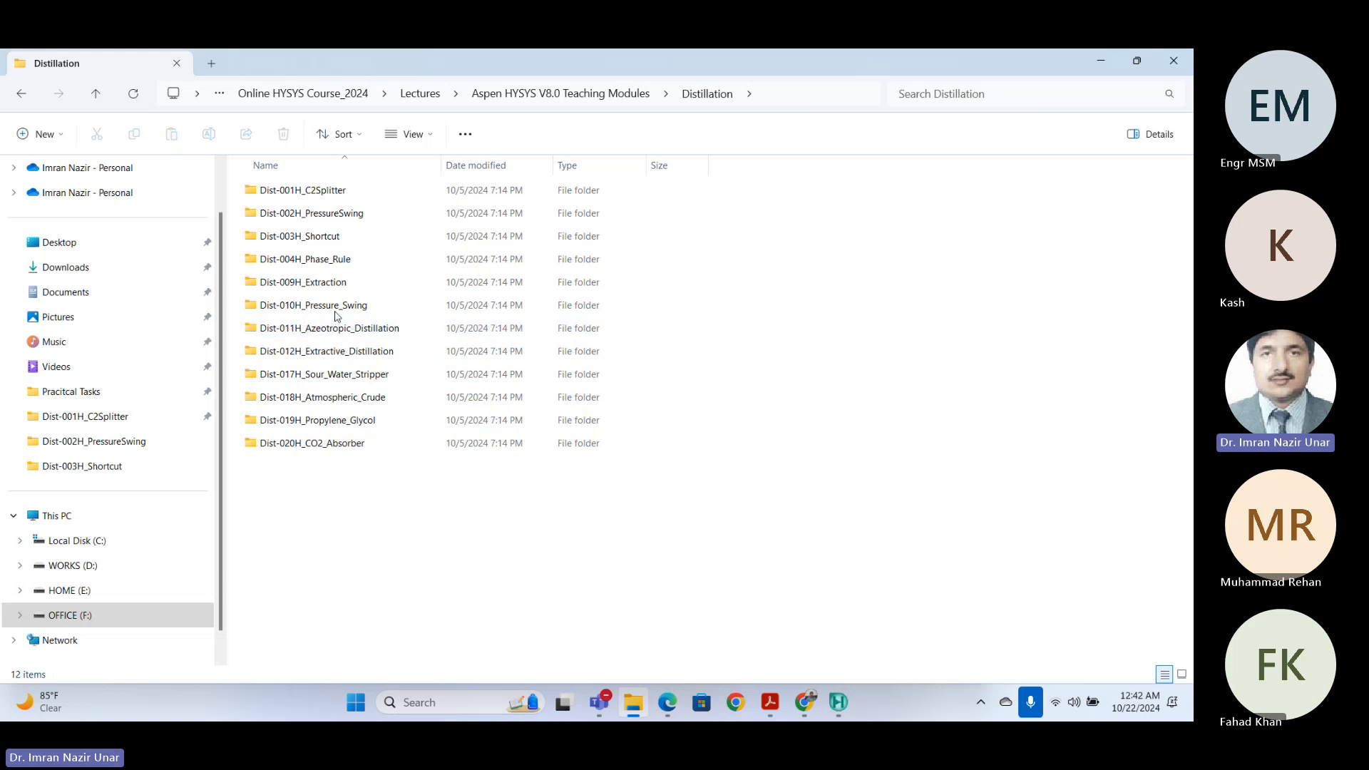
drag(377, 536, 308, 185)
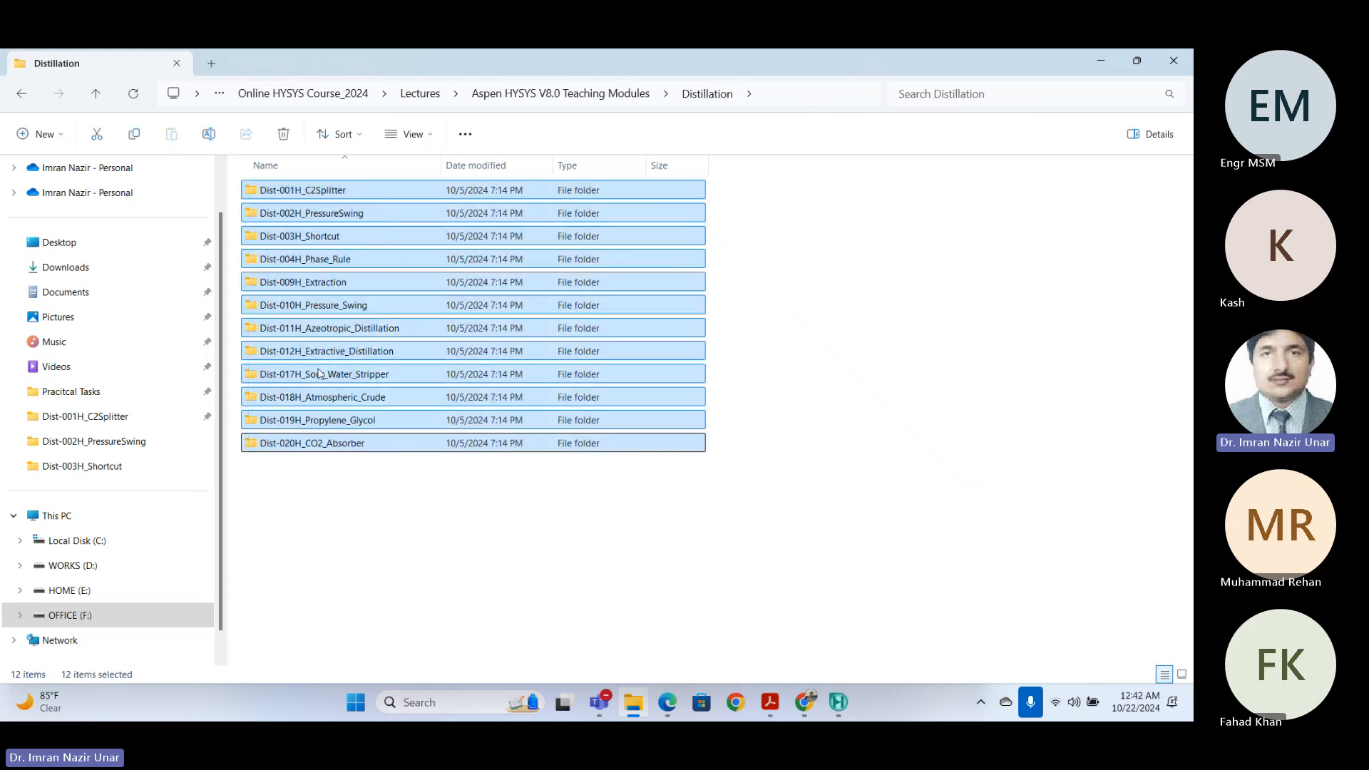
click(335, 284)
click(356, 517)
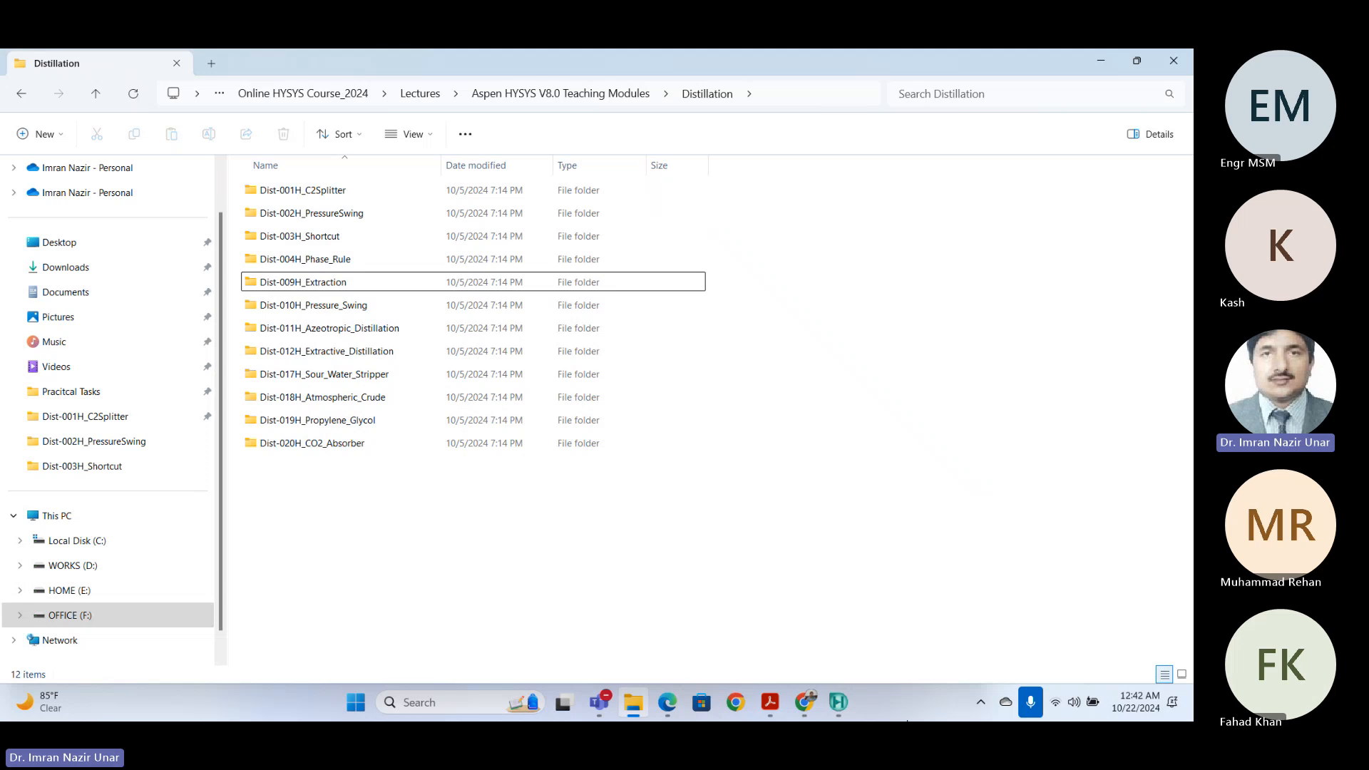
- Return to Aspen HYSYS and show the Separator models in the Model Palette
click(841, 715)
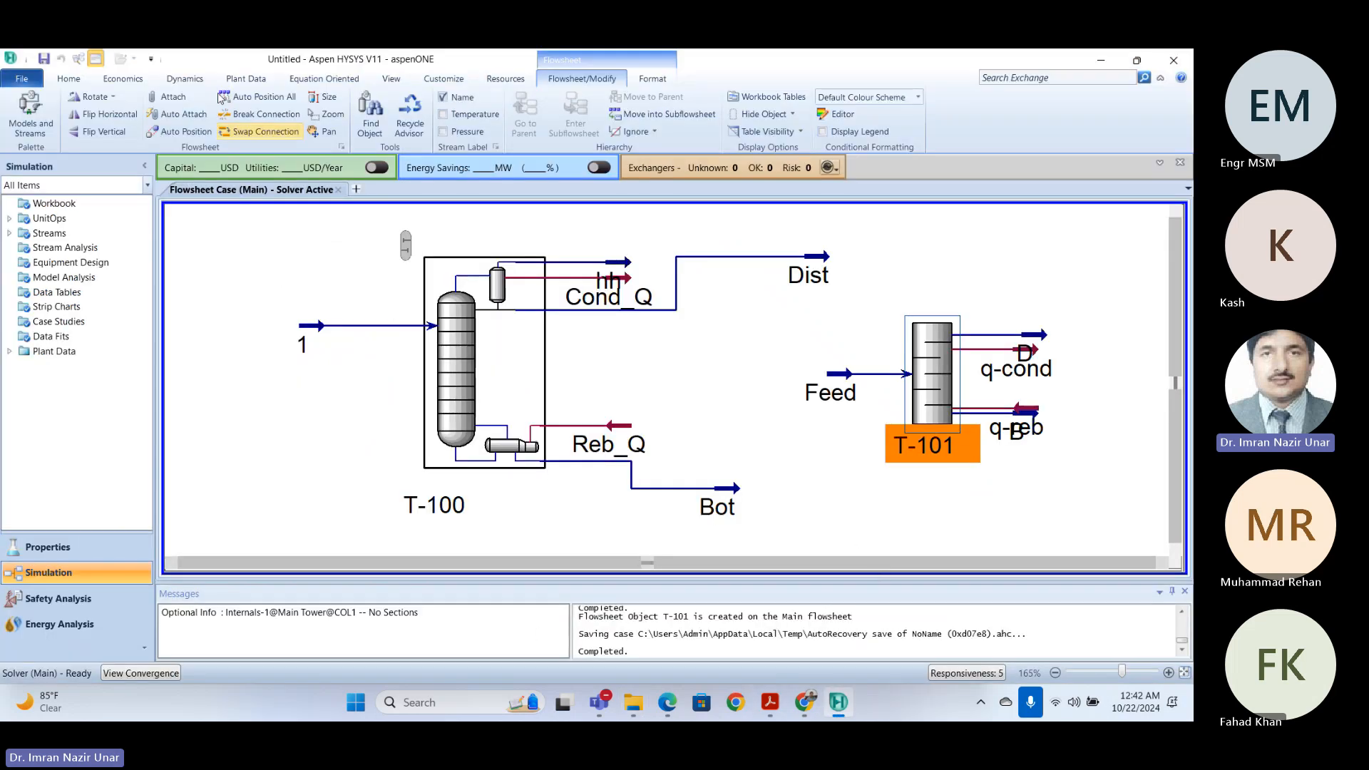
click(8, 111)
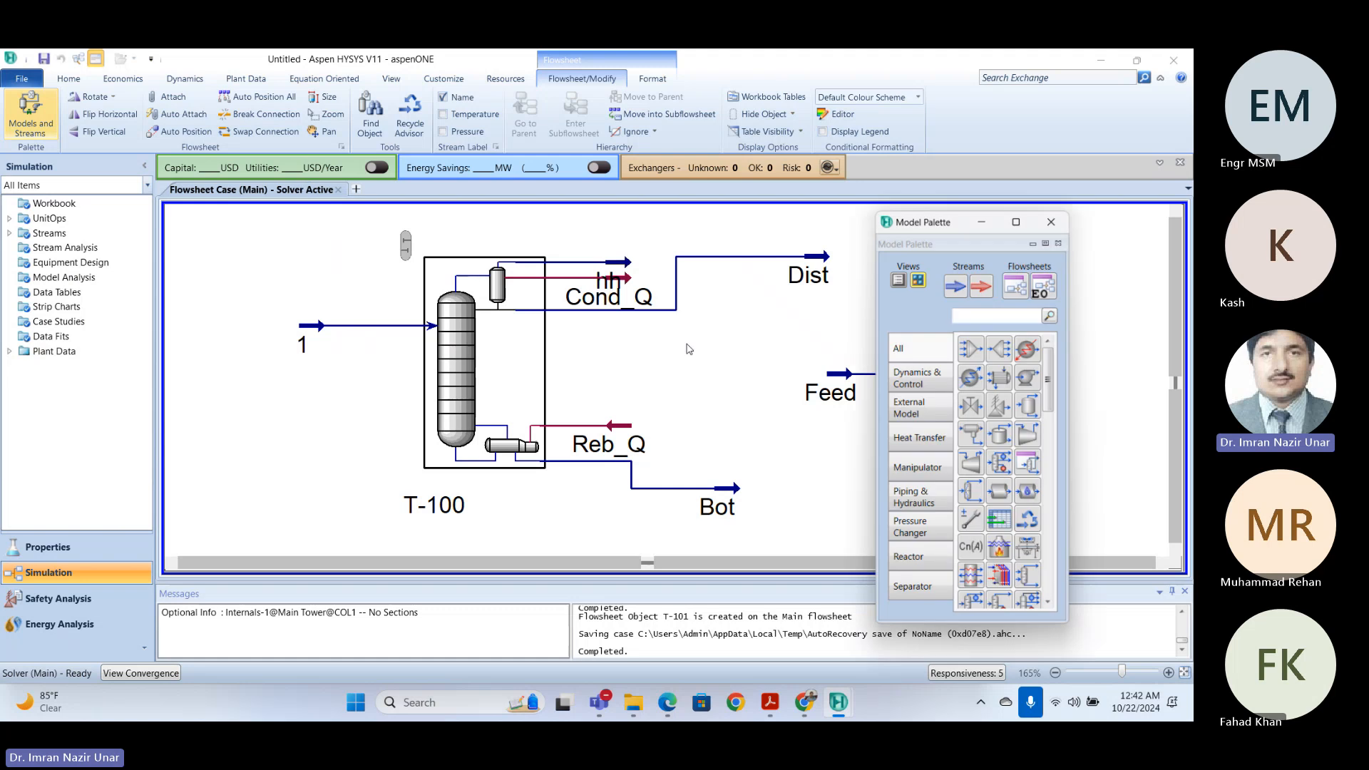
click(916, 572)
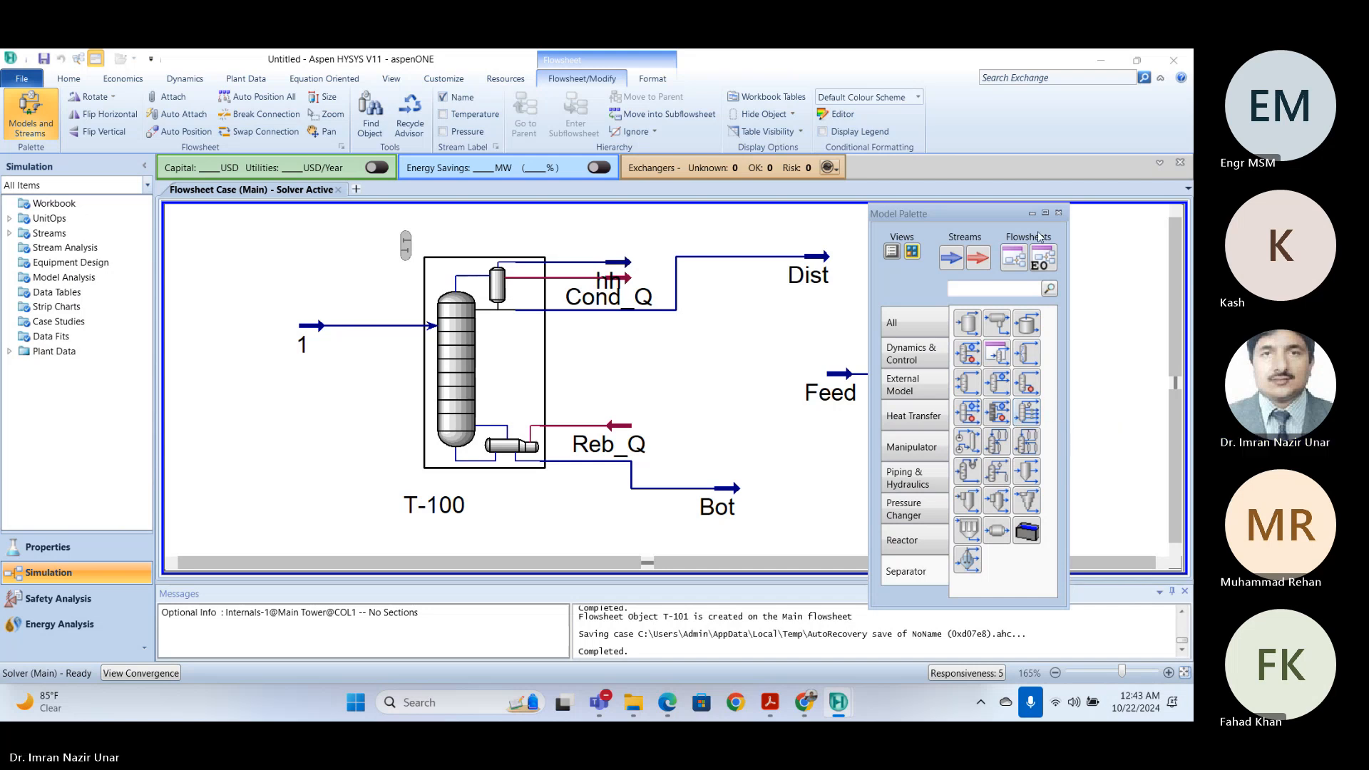
- Close the Model Palette and switch to the Online HYSYS Course meeting in Microsoft Teams to check on the participants
click(1060, 215)
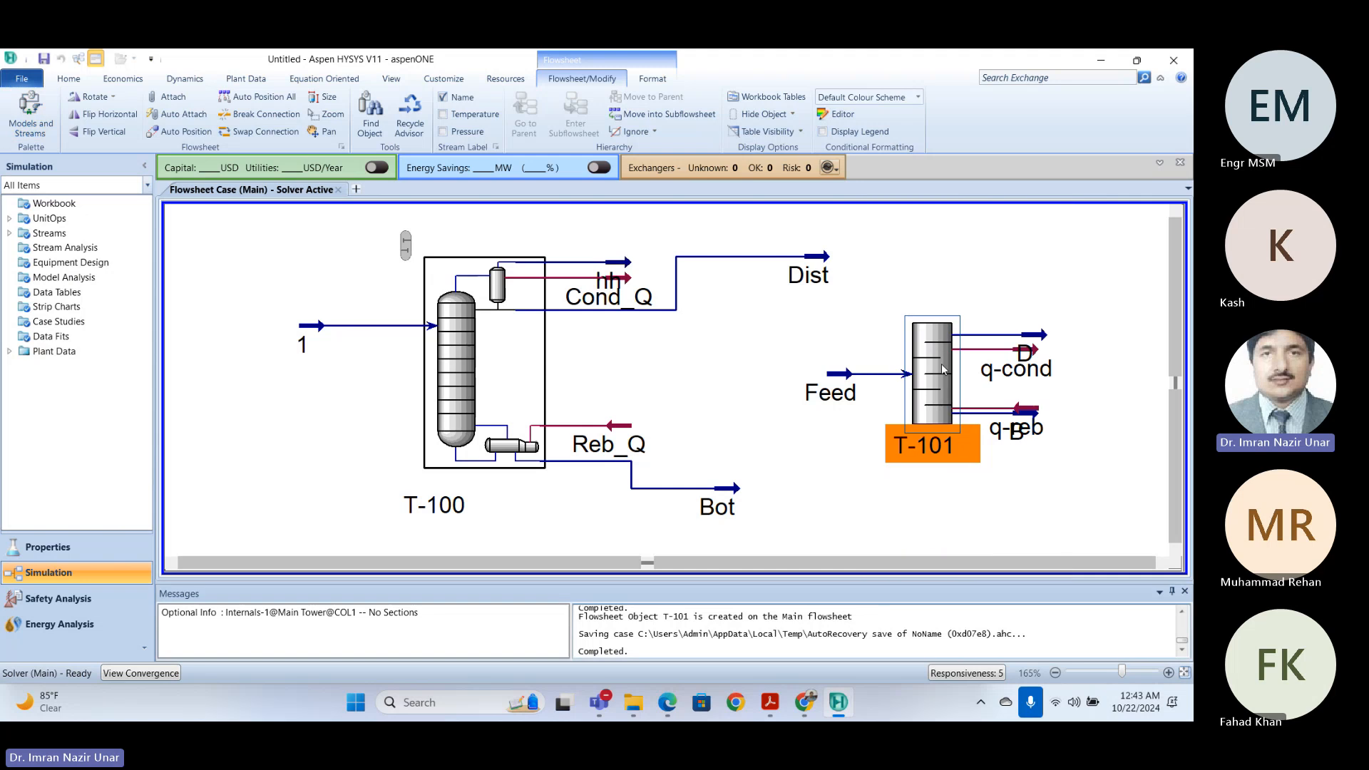
mouse_move(644, 708)
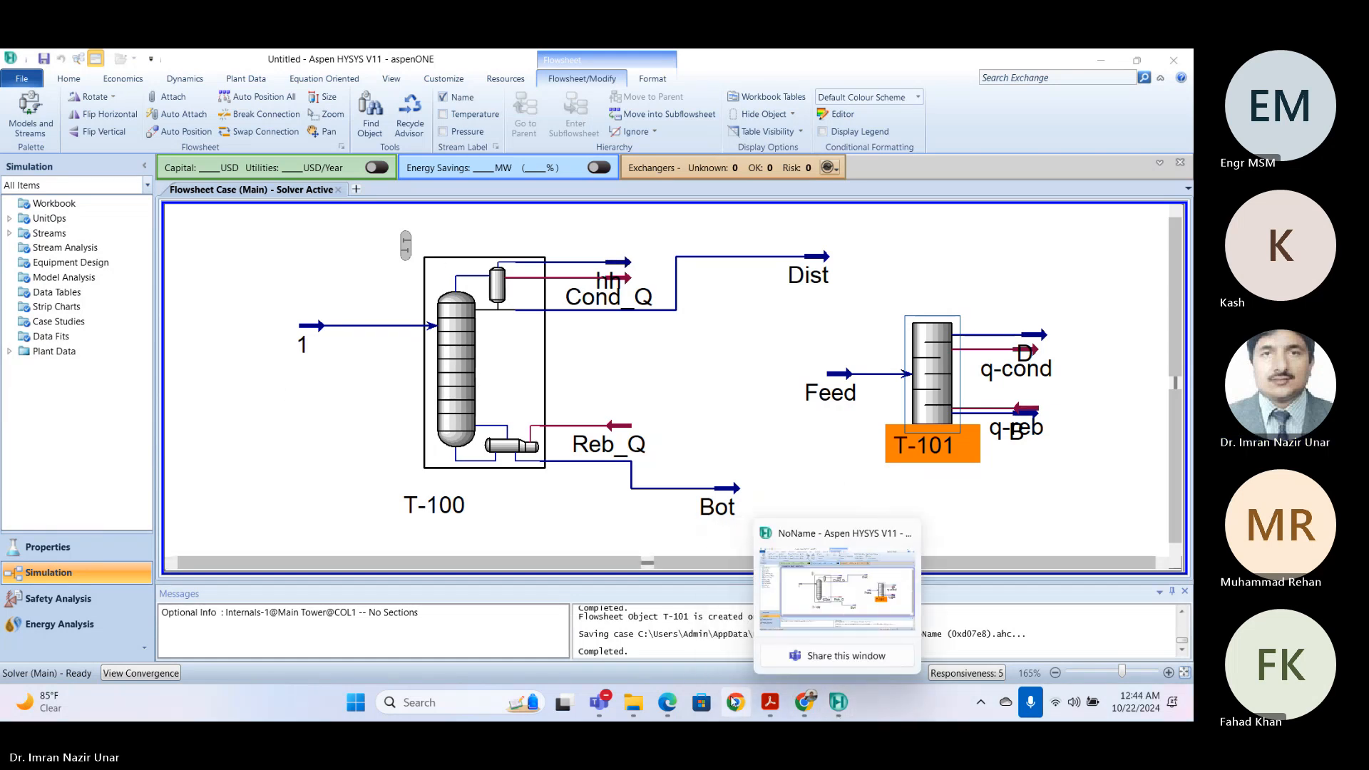
mouse_move(599, 702)
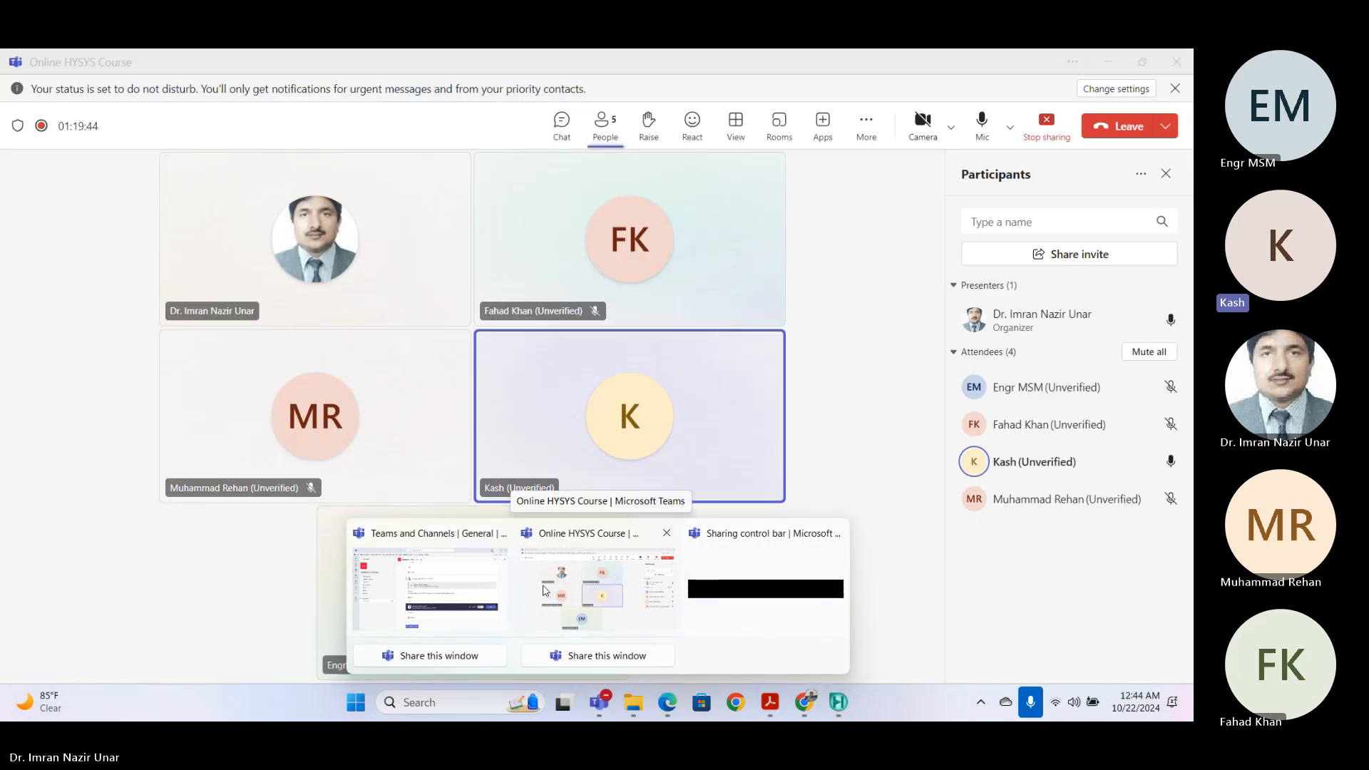
click(542, 591)
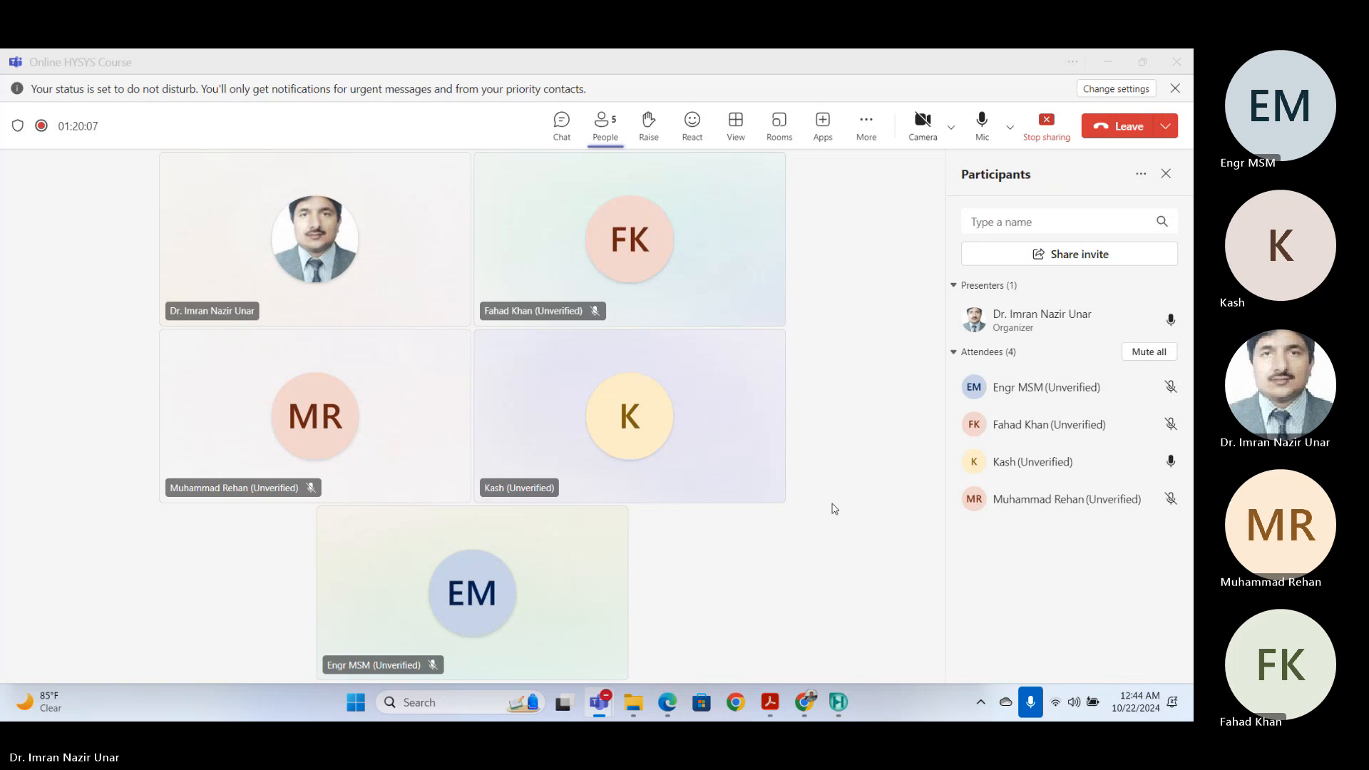
click(754, 573)
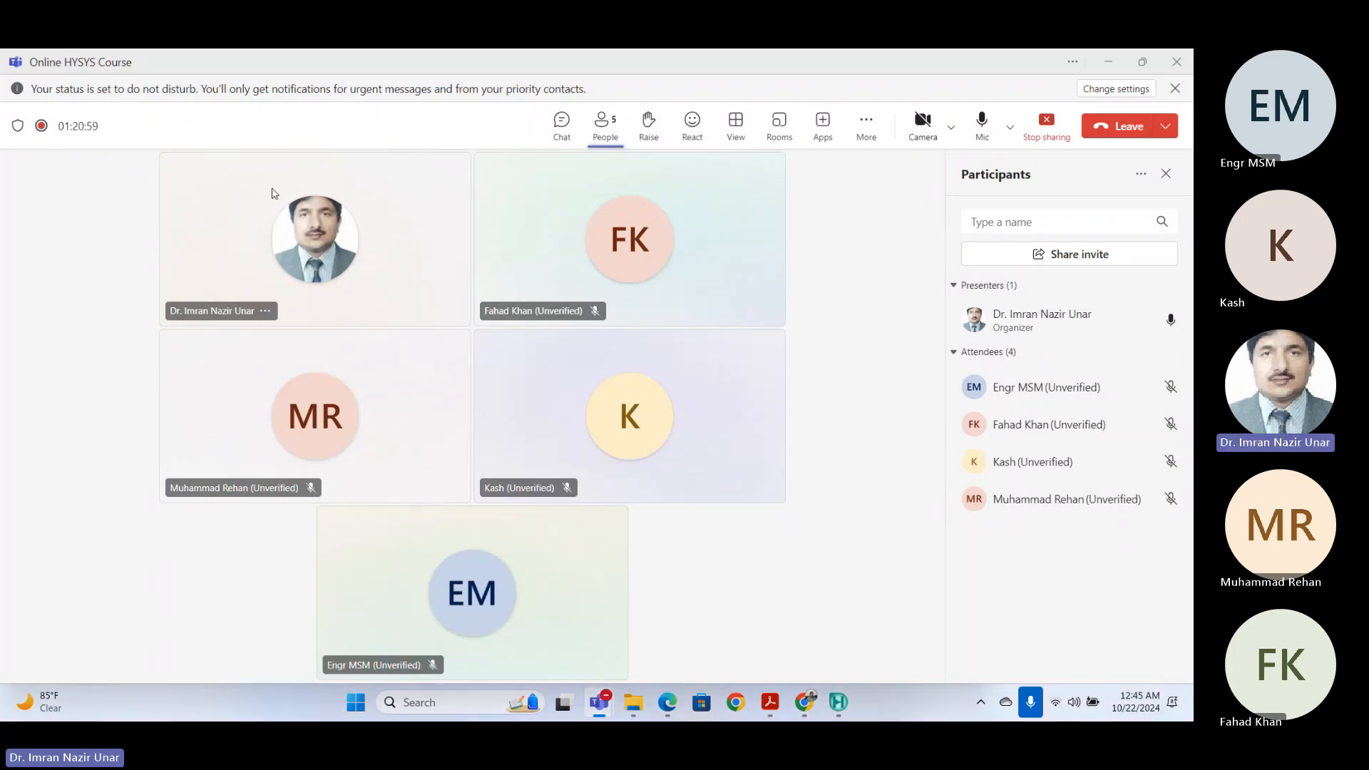
- Return to Aspen HYSYS, open material stream 1 and look through its full list of properties
click(839, 703)
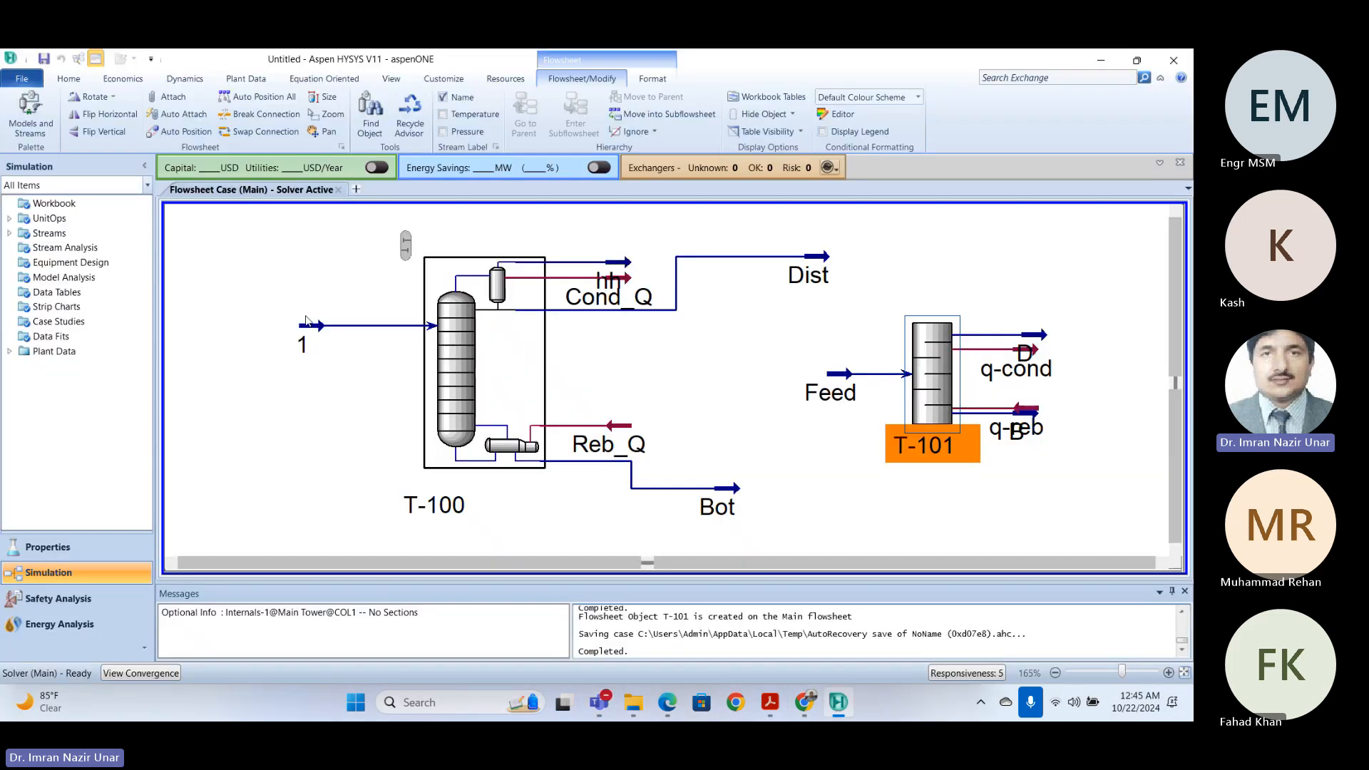
double_click(306, 328)
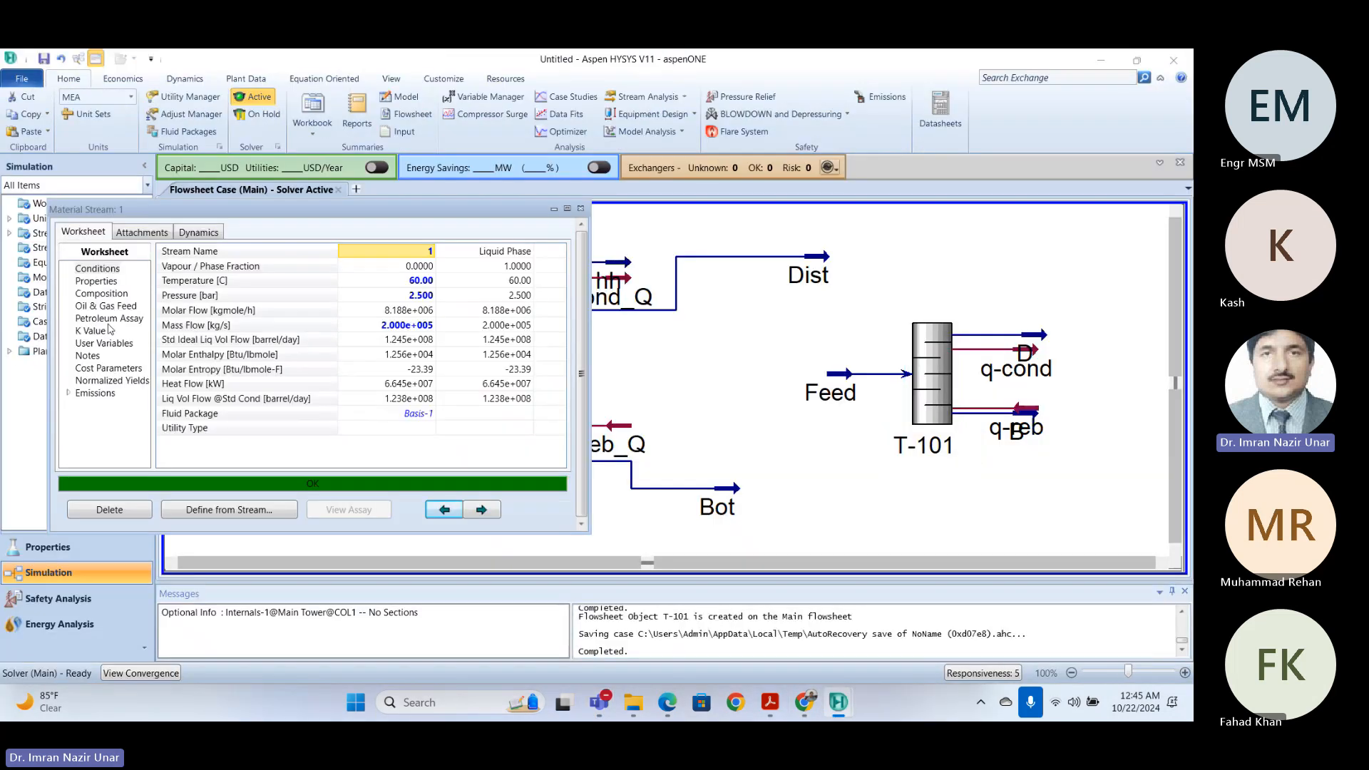
click(96, 282)
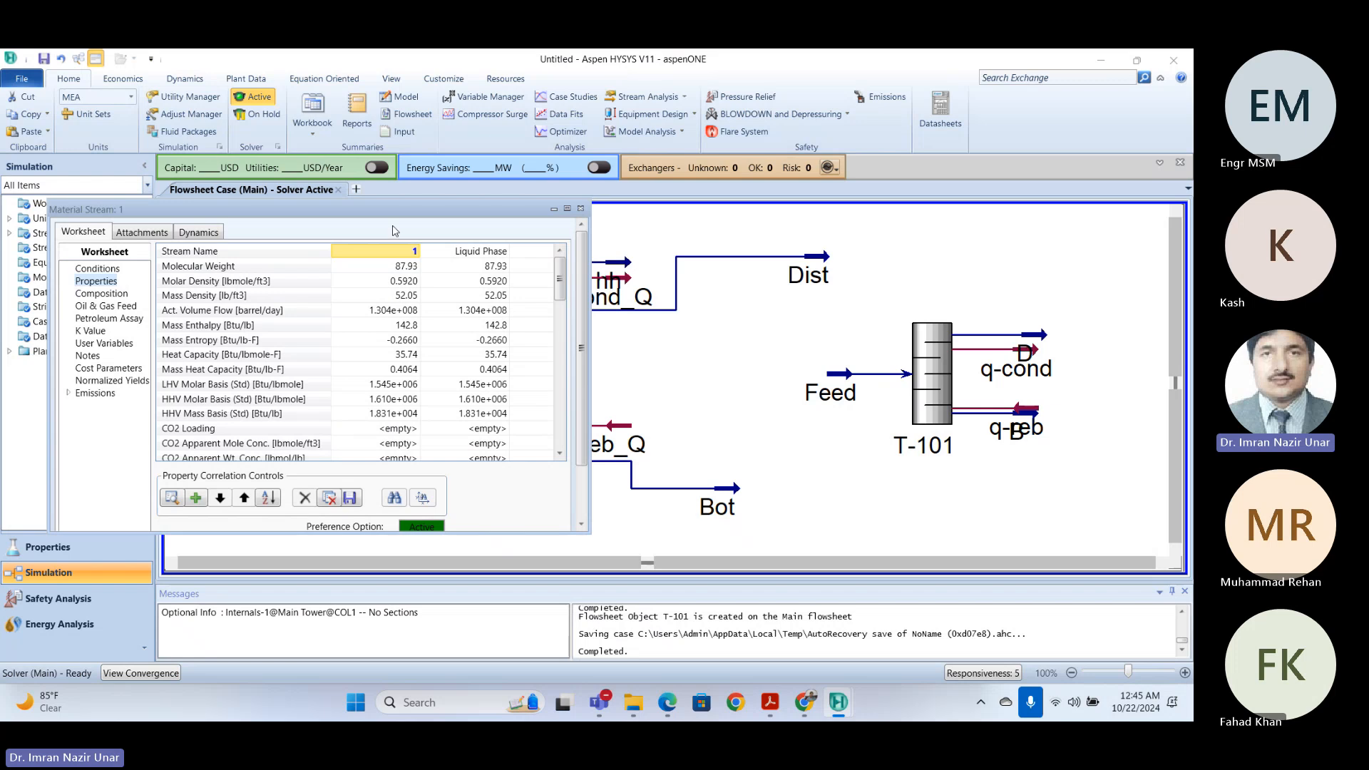
click(244, 326)
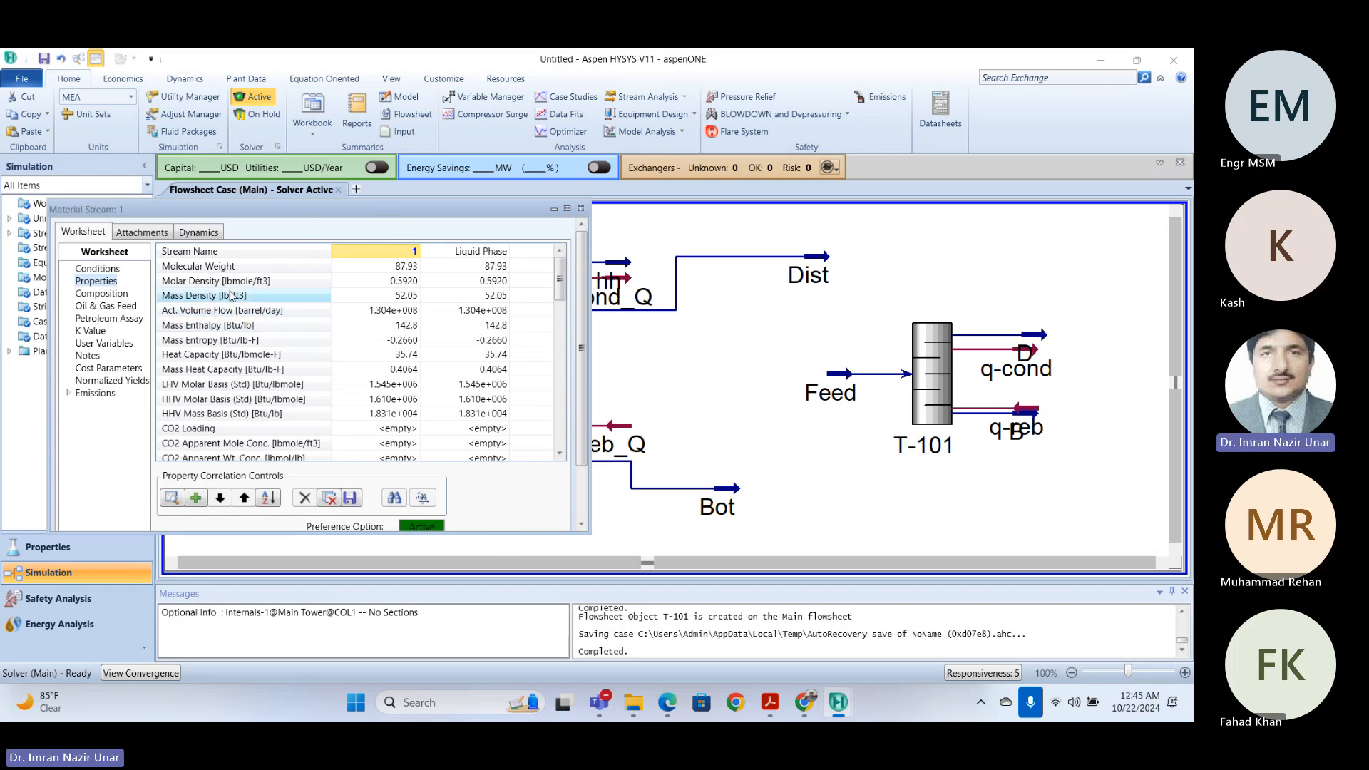
scroll(221, 313, down, 2)
scroll(216, 310, down, 2)
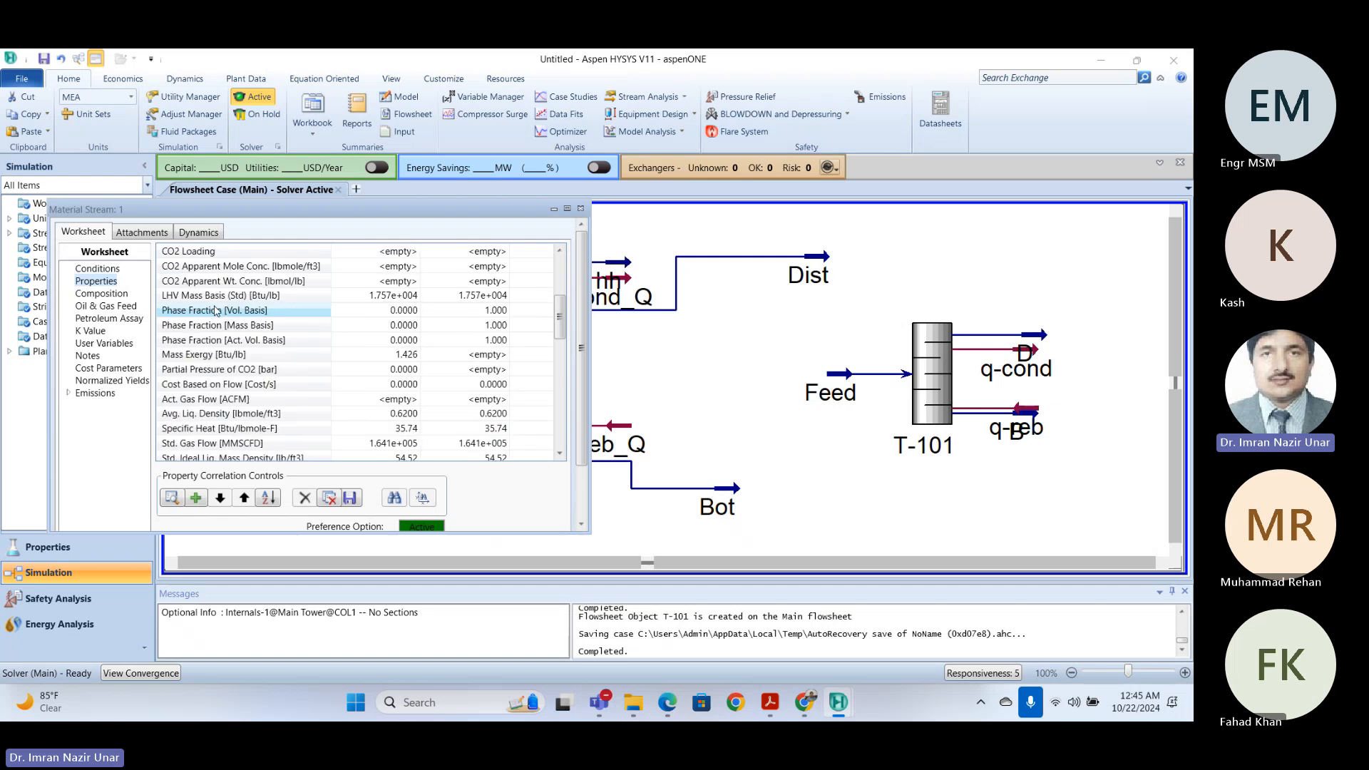
scroll(225, 356, down, 1)
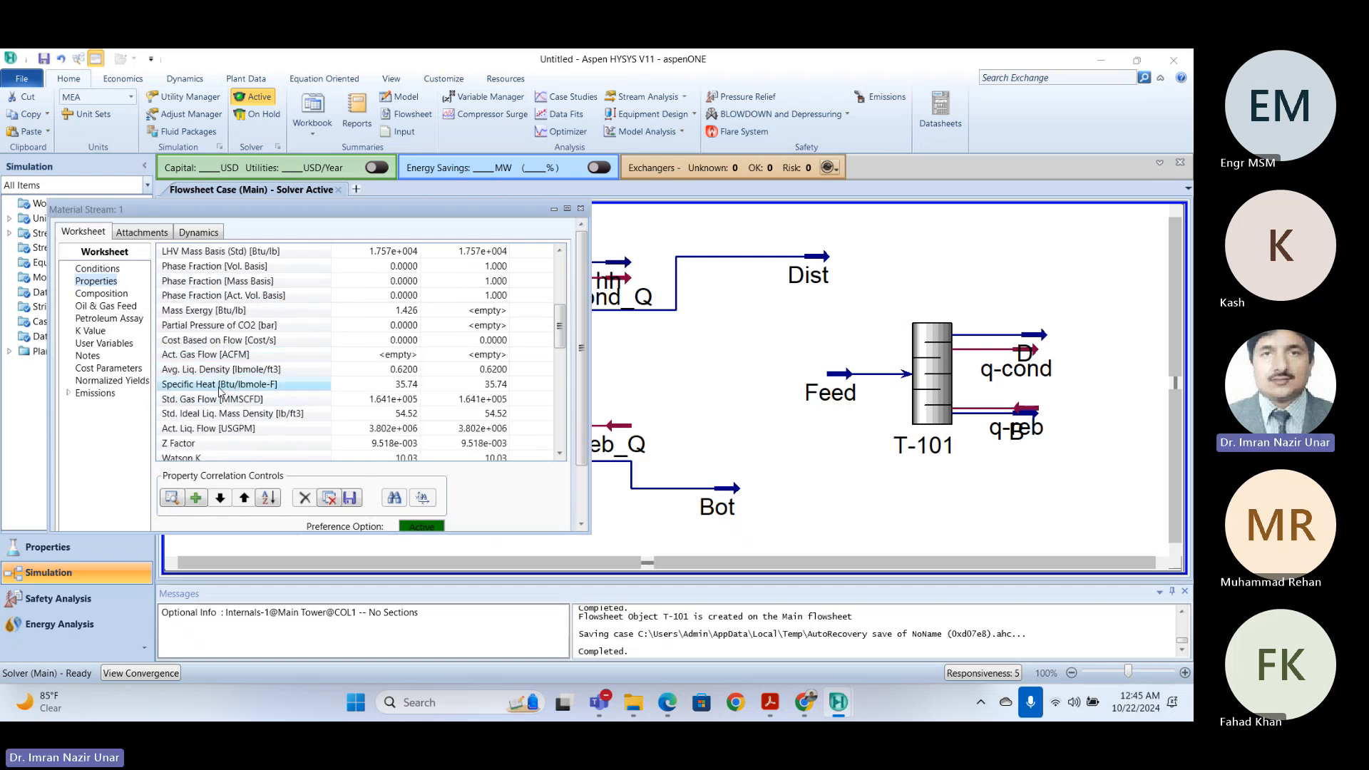
scroll(219, 388, down, 2)
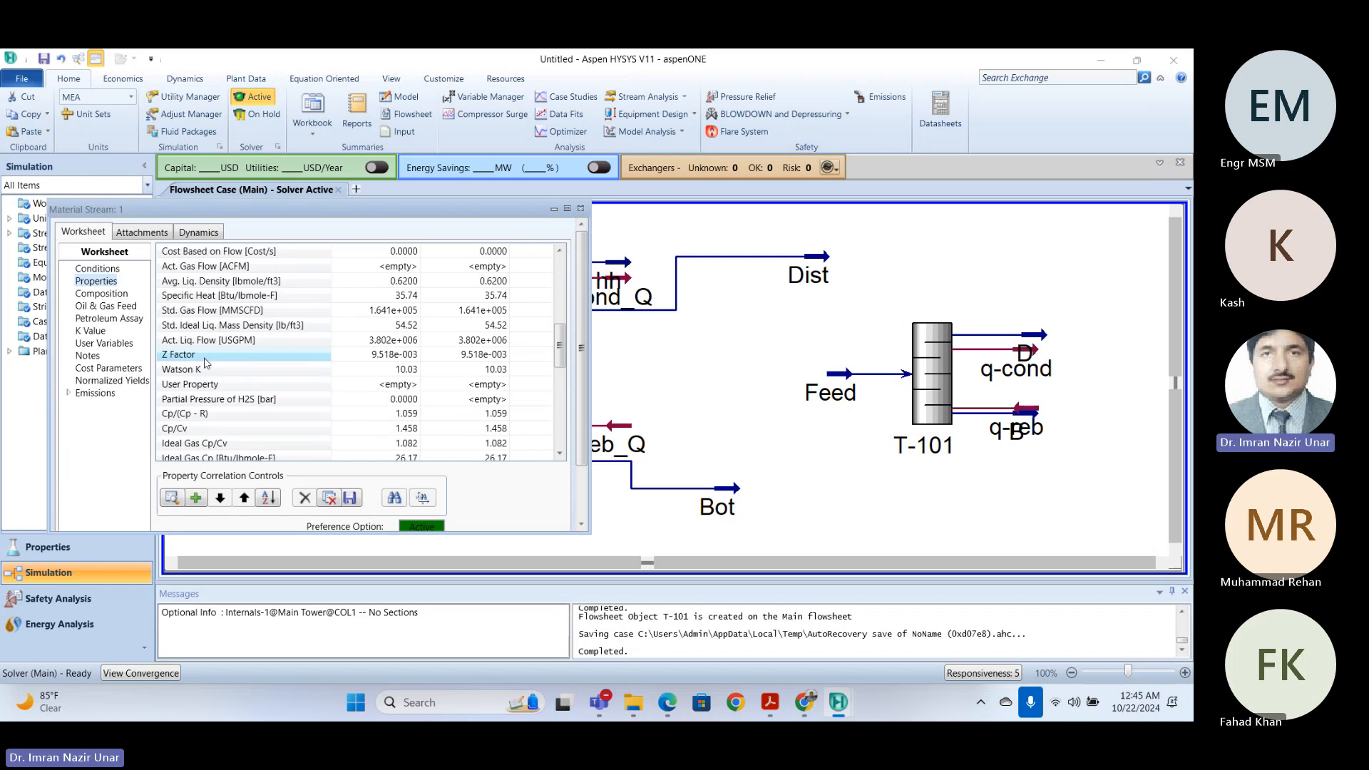
scroll(205, 365, down, 4)
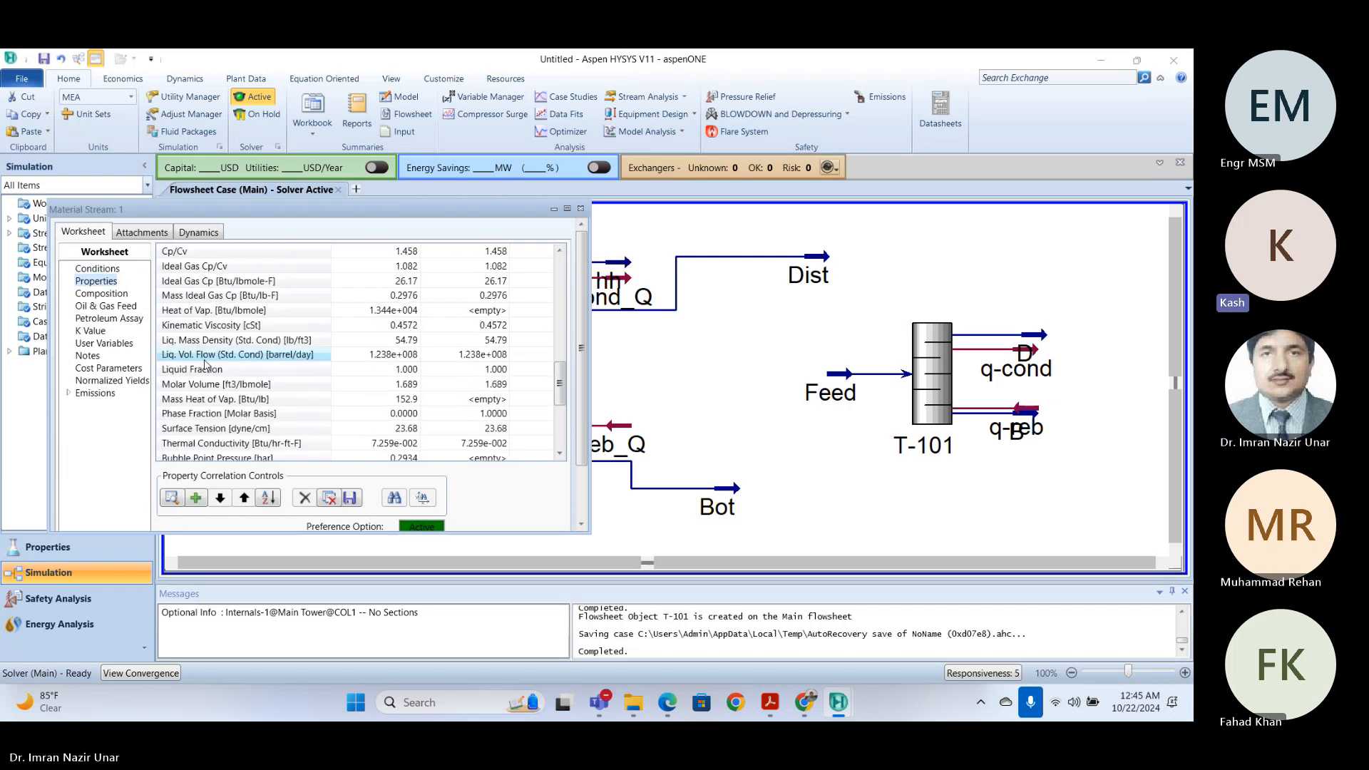
scroll(205, 365, down, 5)
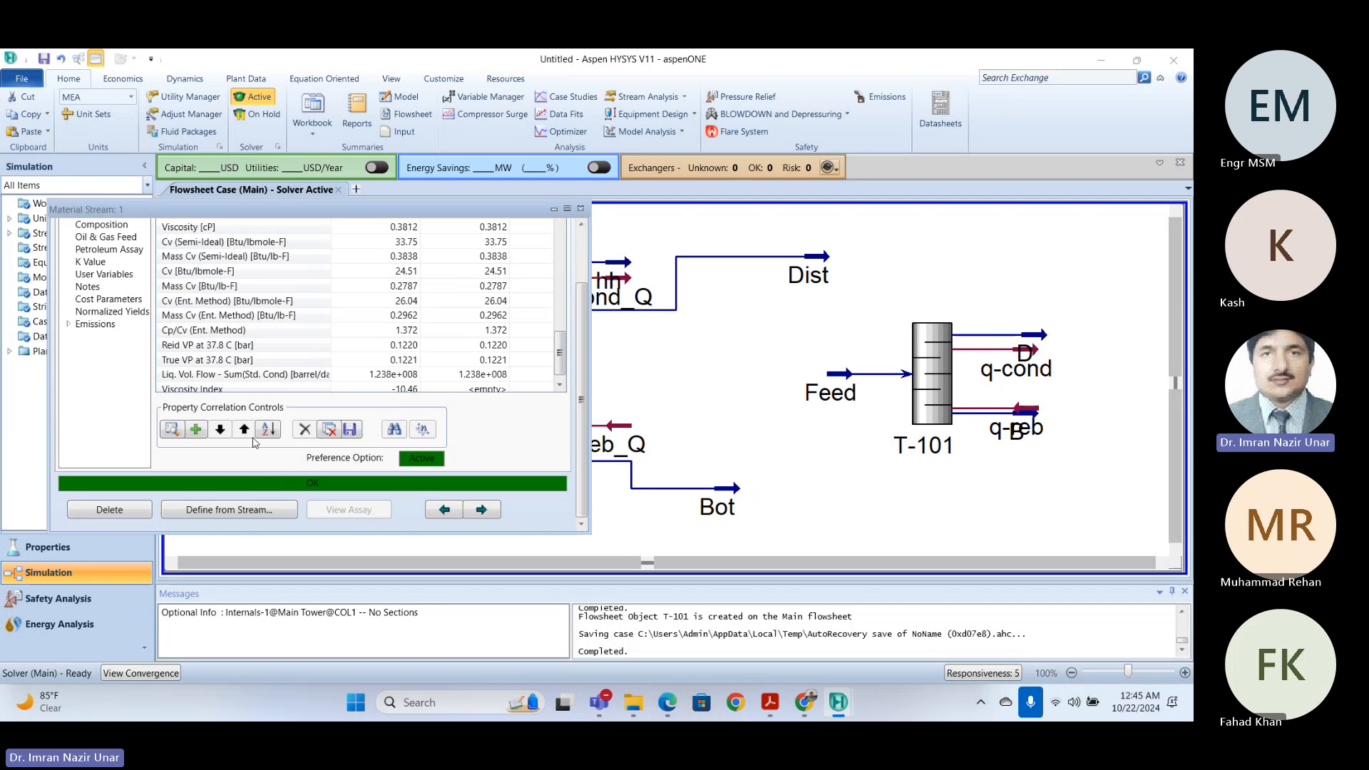
- Open the Correlation Picker for stream 1, move it clear of the property list and look over its correlation groups
click(194, 431)
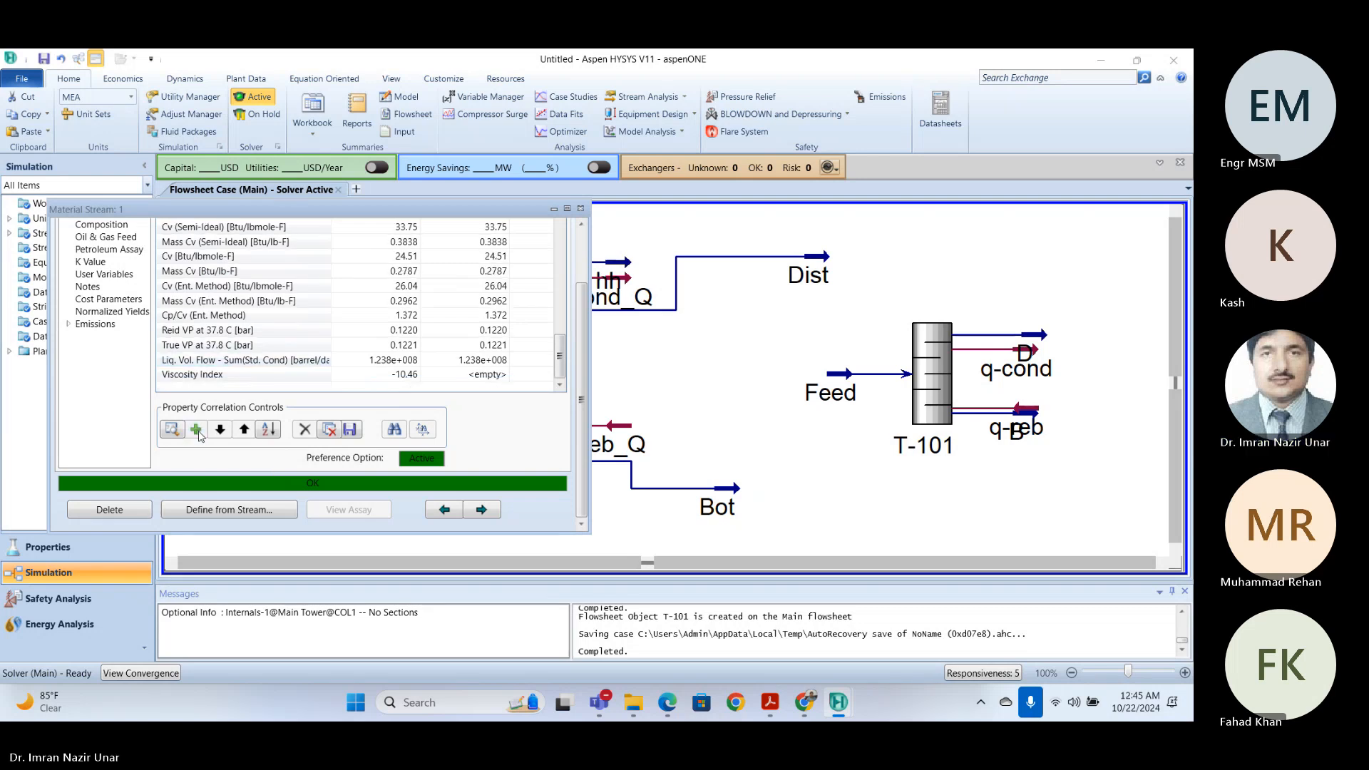
drag(276, 241, 401, 177)
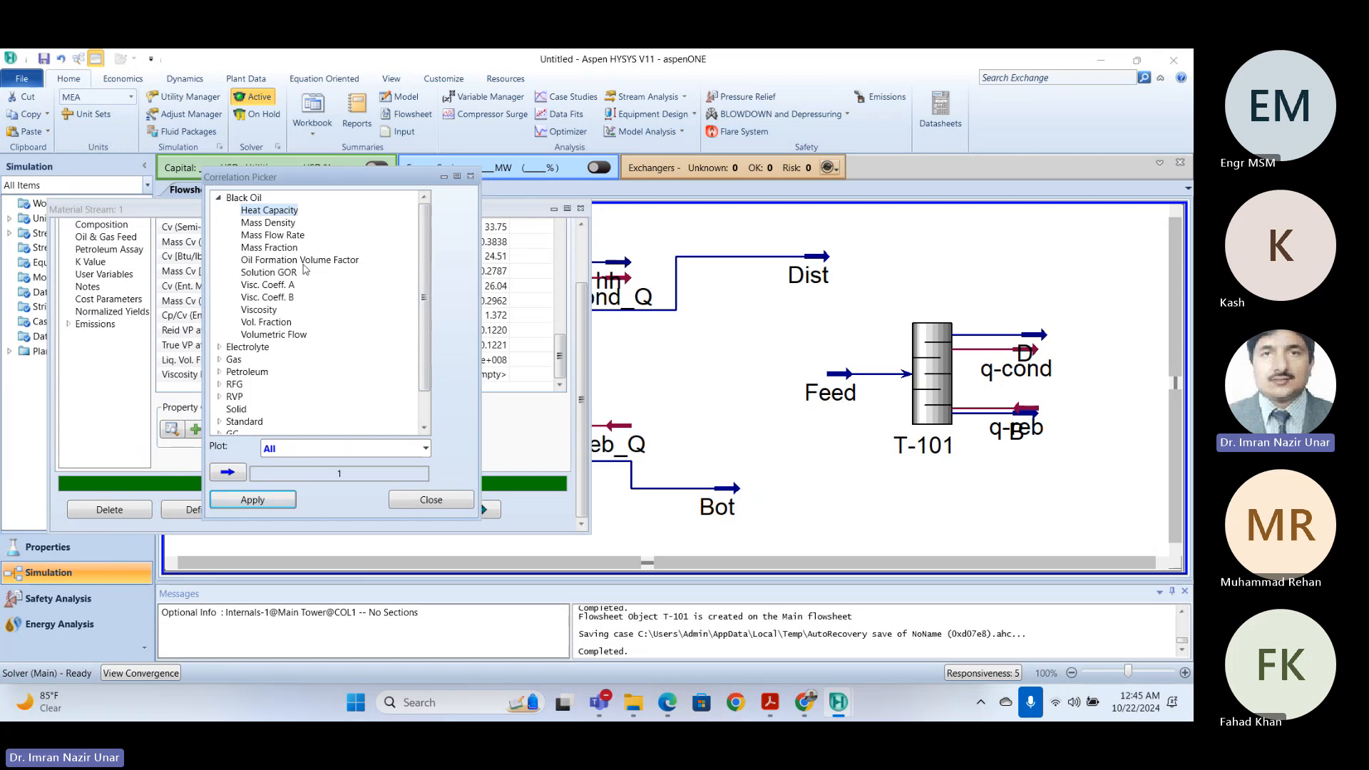
scroll(318, 326, down, 1)
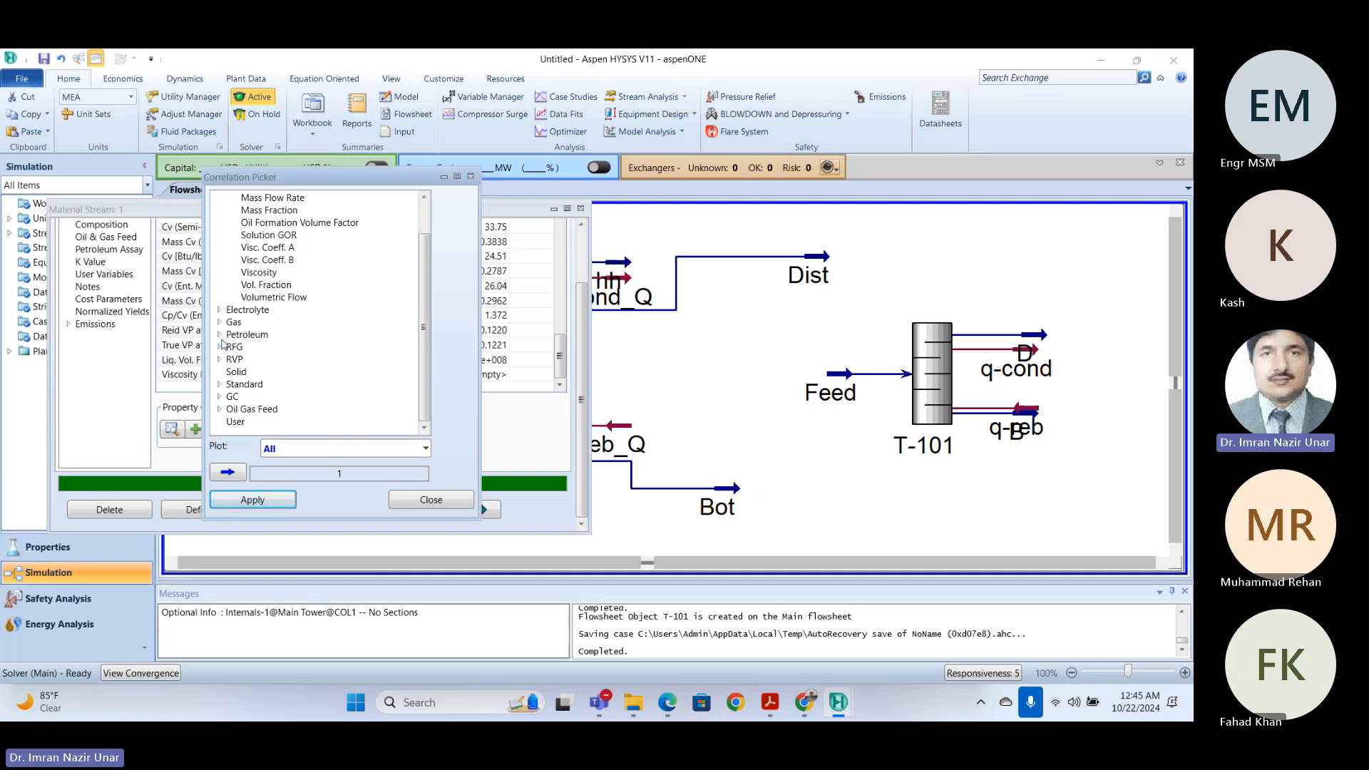
scroll(261, 275, up, 1)
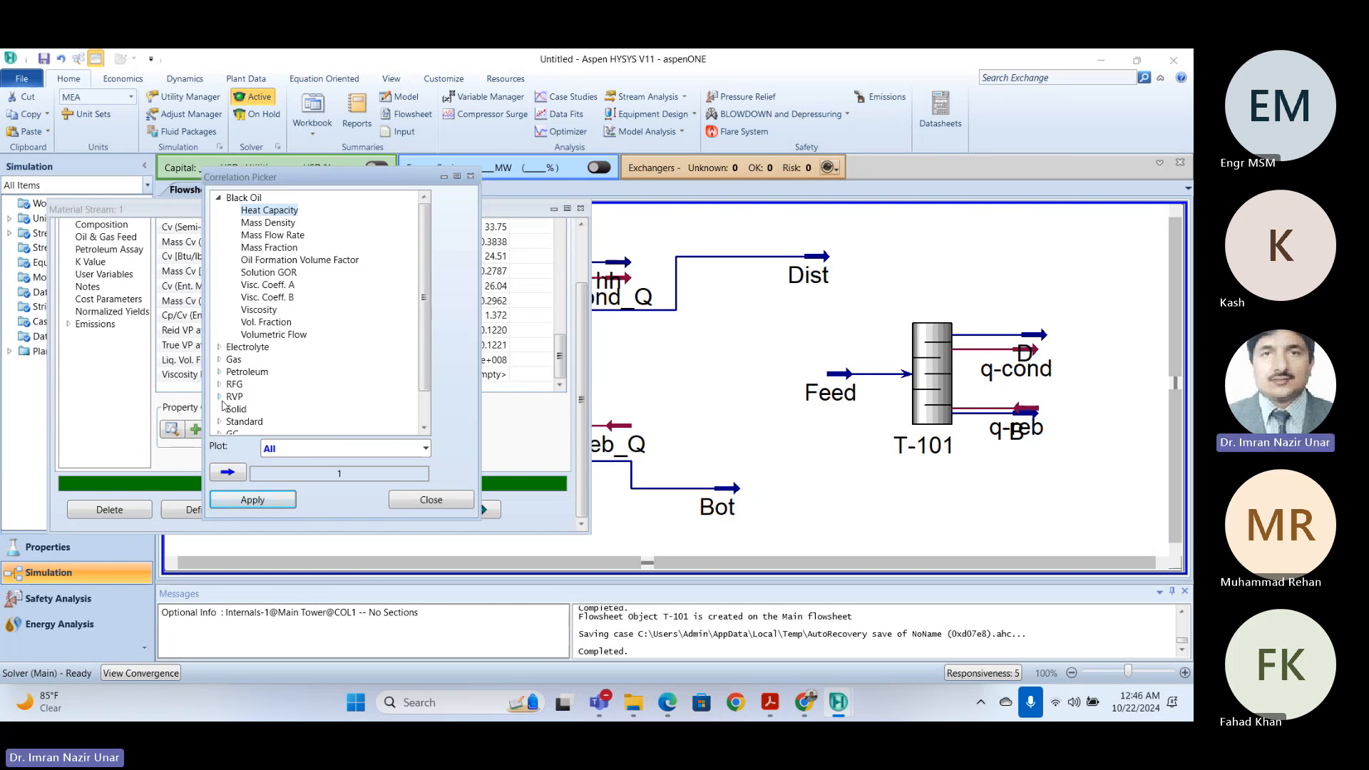
scroll(224, 405, down, 1)
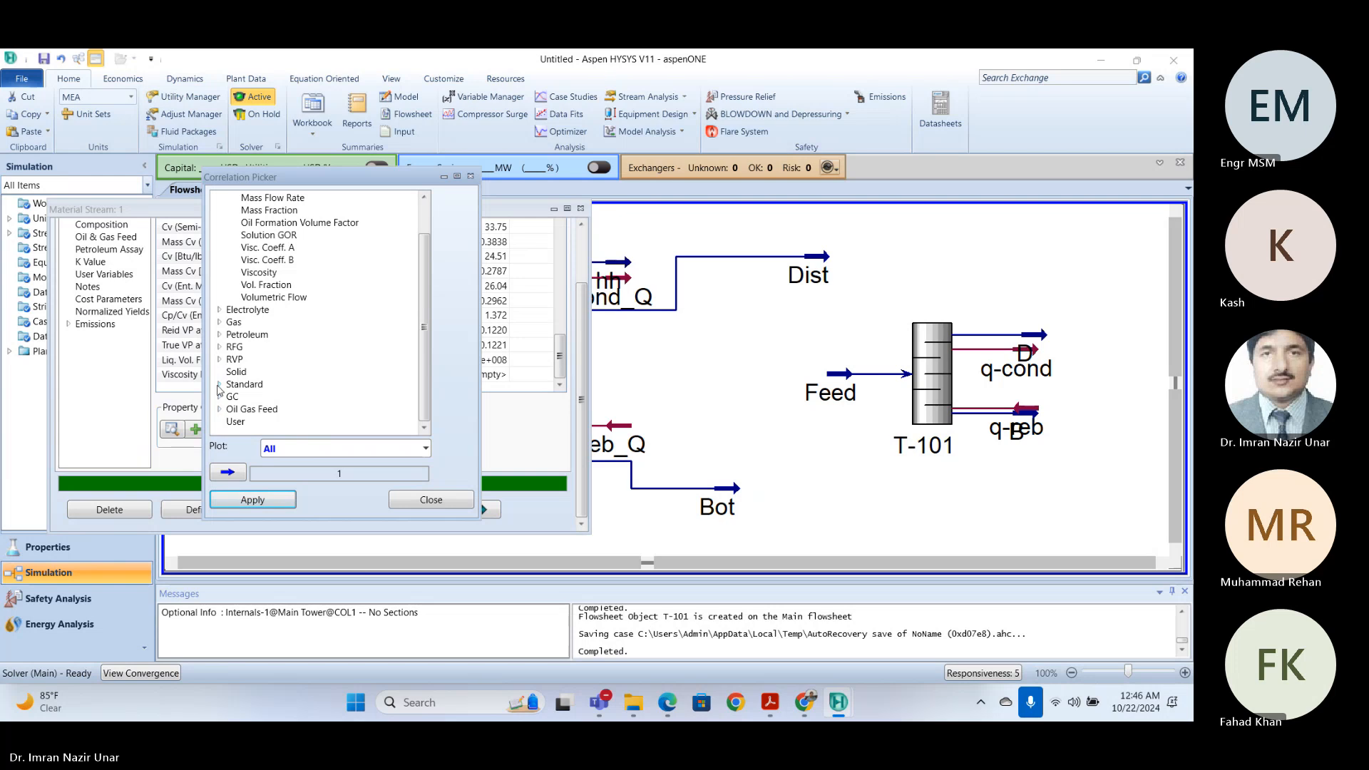
- Expand the Standard correlation group and look through its available properties
click(219, 384)
scroll(278, 376, down, 2)
scroll(286, 345, down, 8)
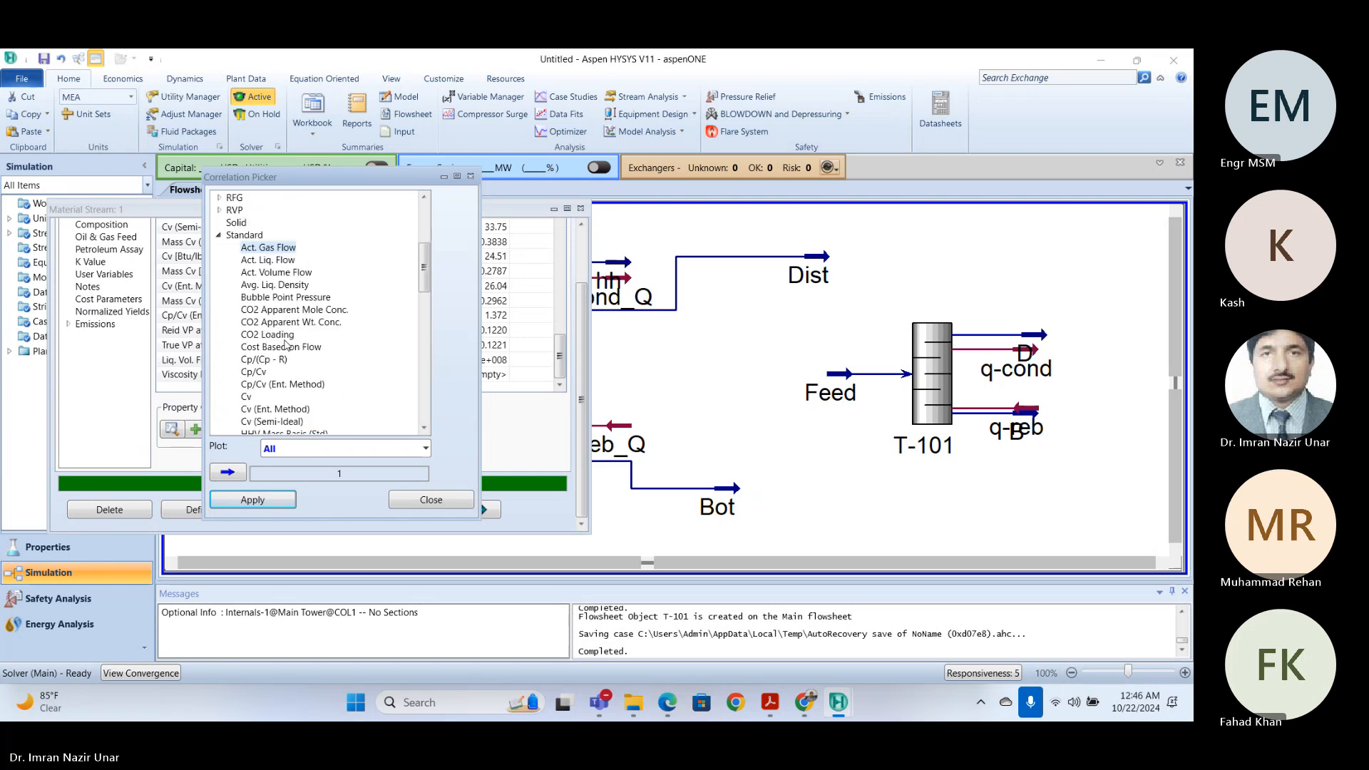
scroll(286, 345, down, 6)
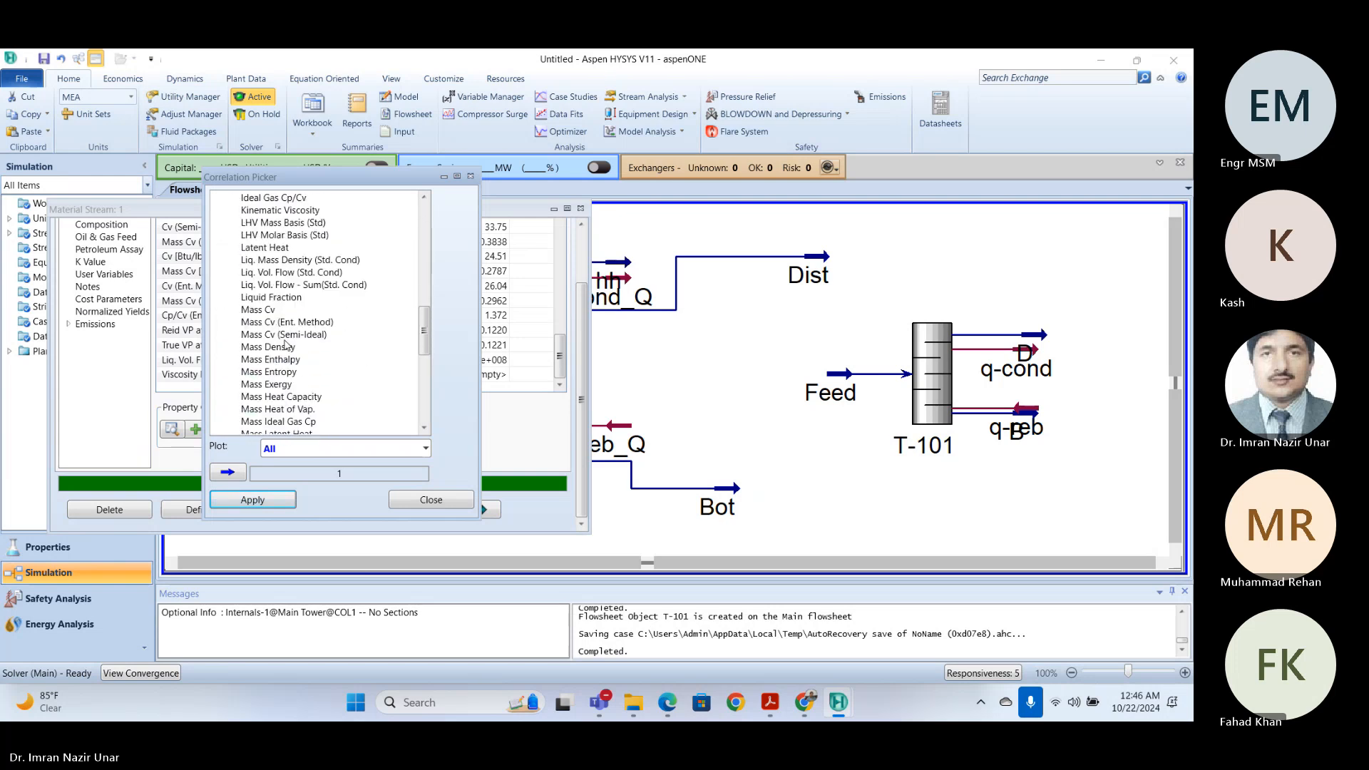
scroll(286, 345, down, 3)
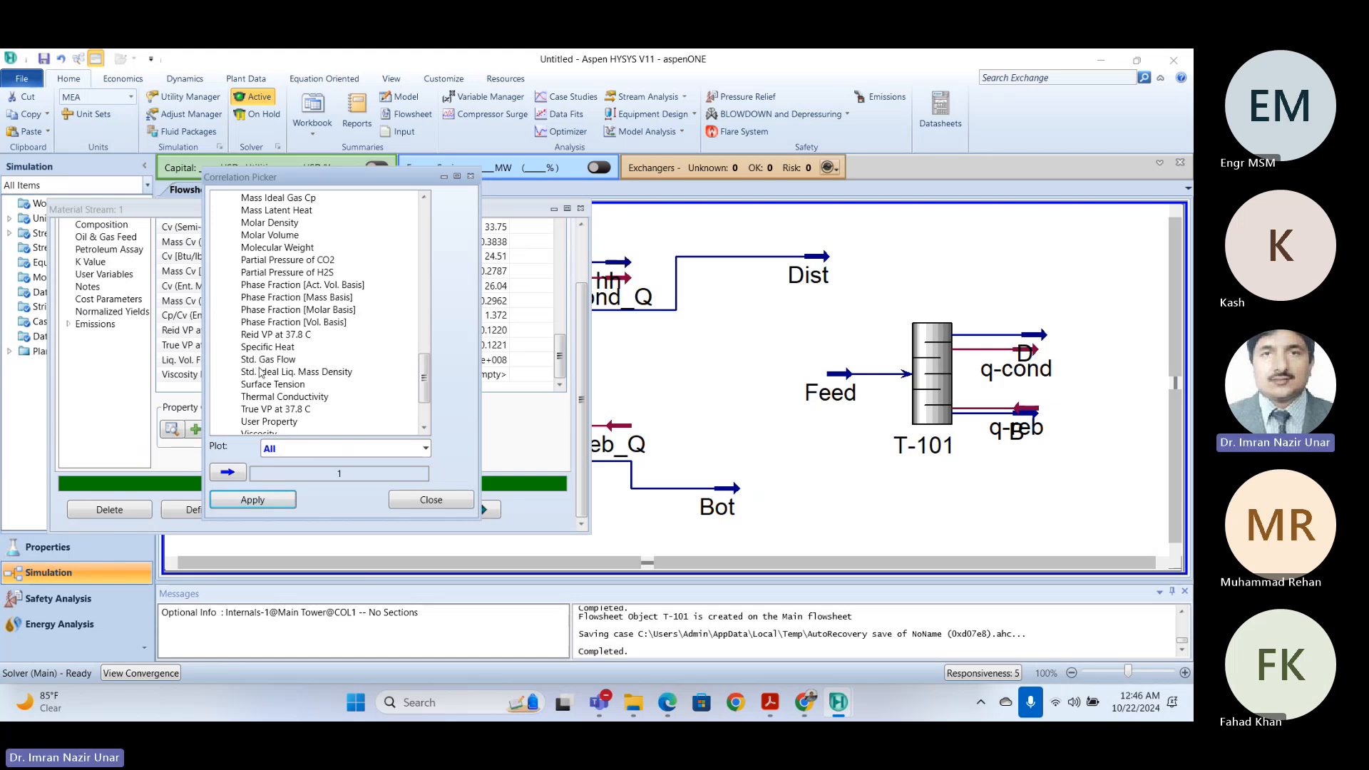
scroll(261, 372, down, 2)
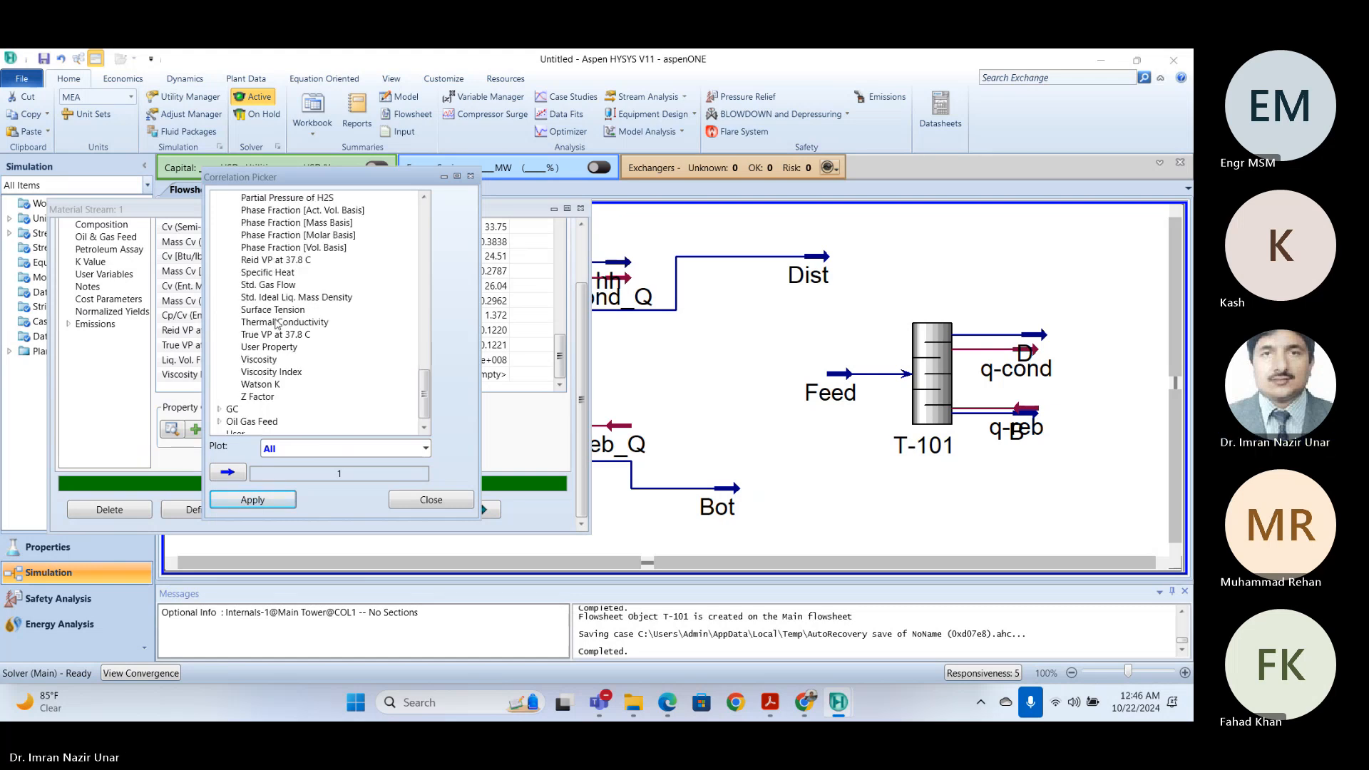
scroll(279, 282, up, 2)
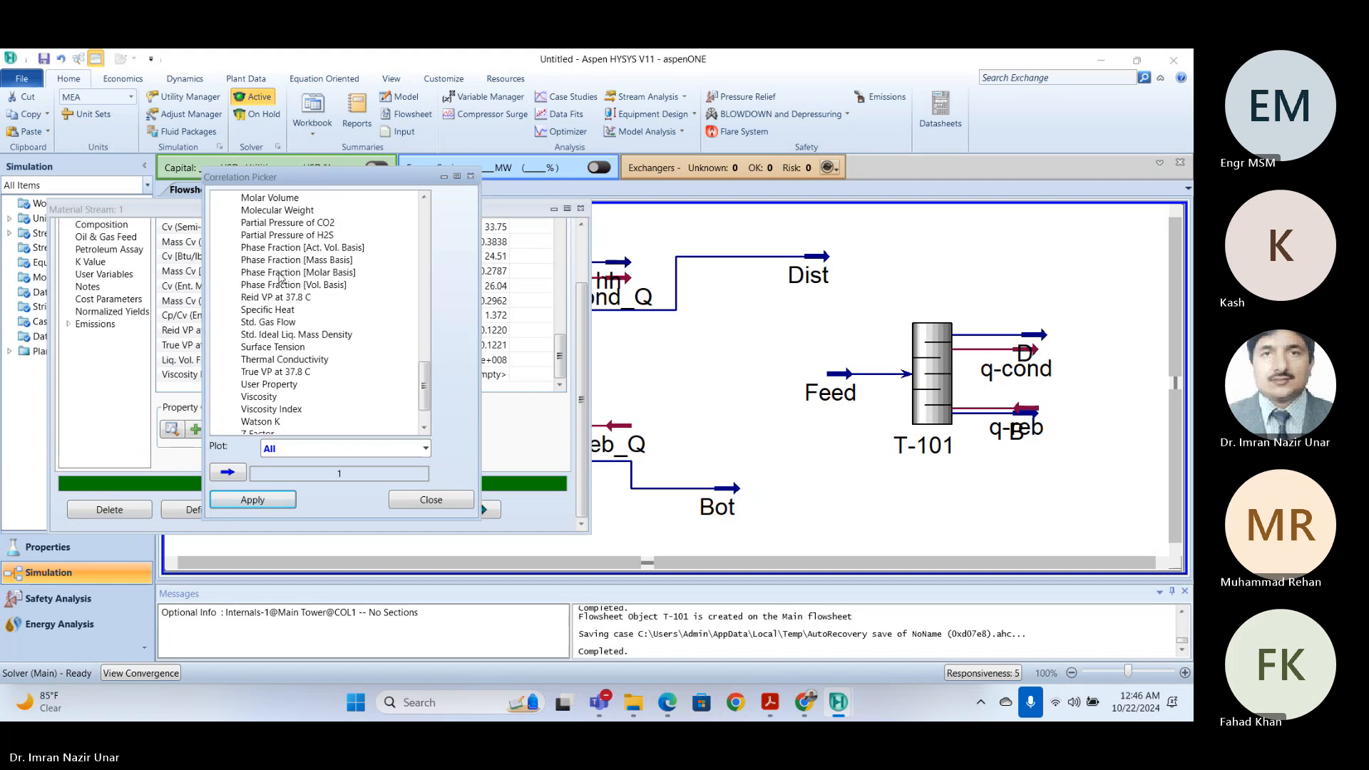
scroll(280, 279, up, 1)
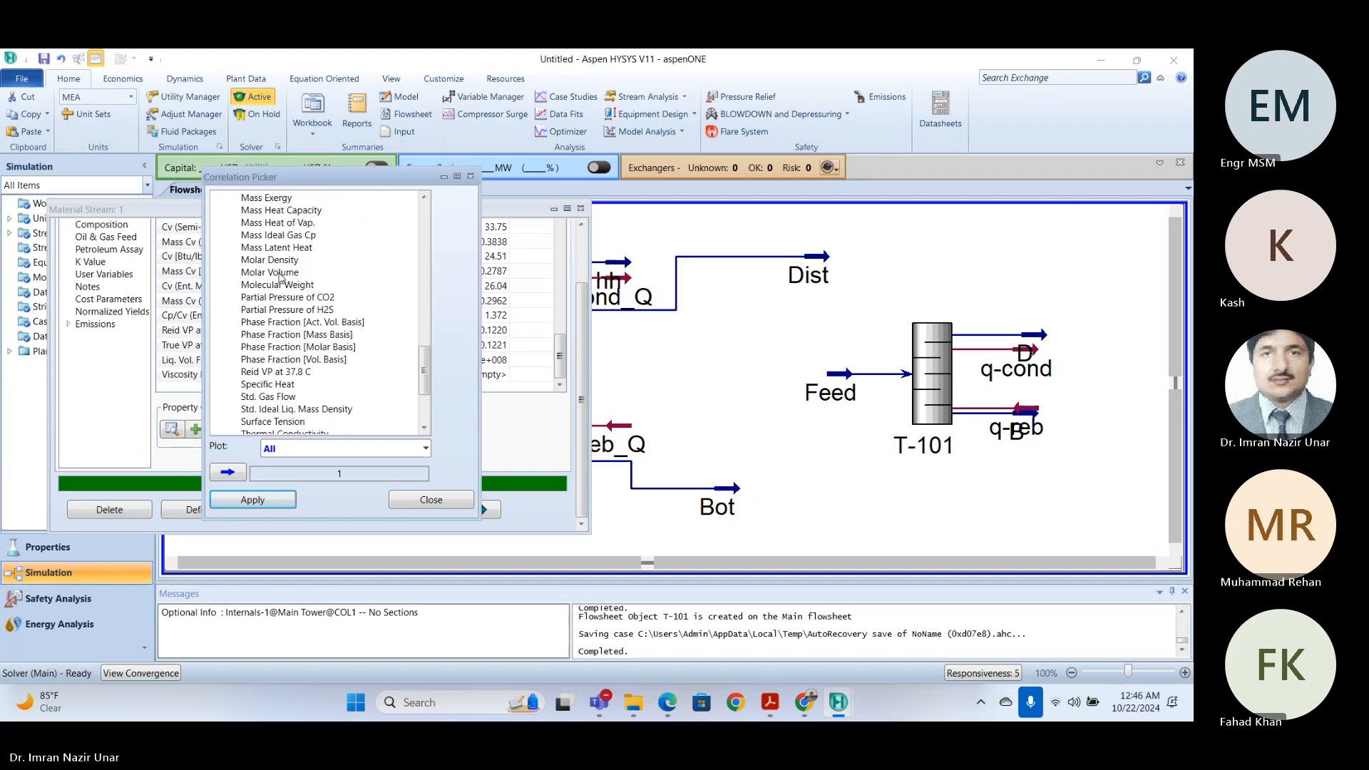
scroll(280, 279, down, 4)
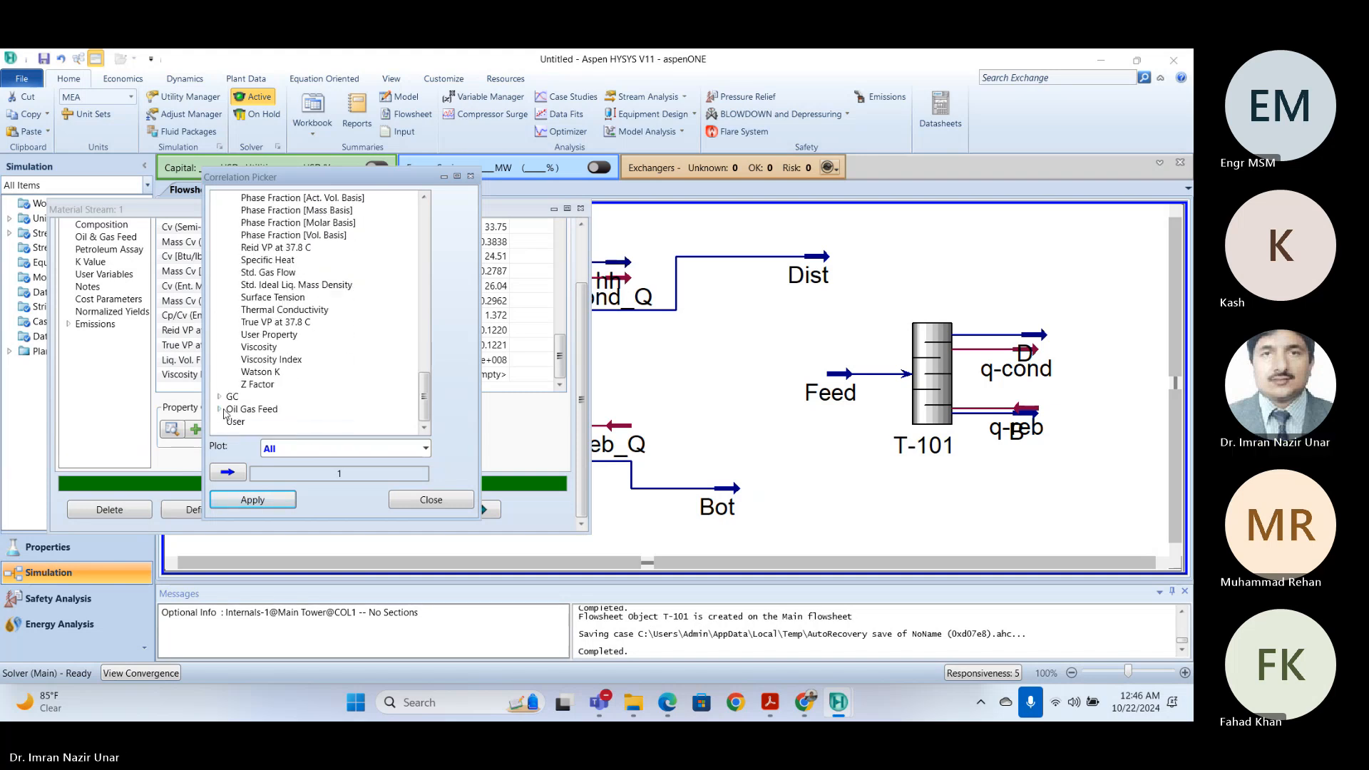
- Expand the Oil Gas Feed and GC correlation groups and look through their entries
click(221, 411)
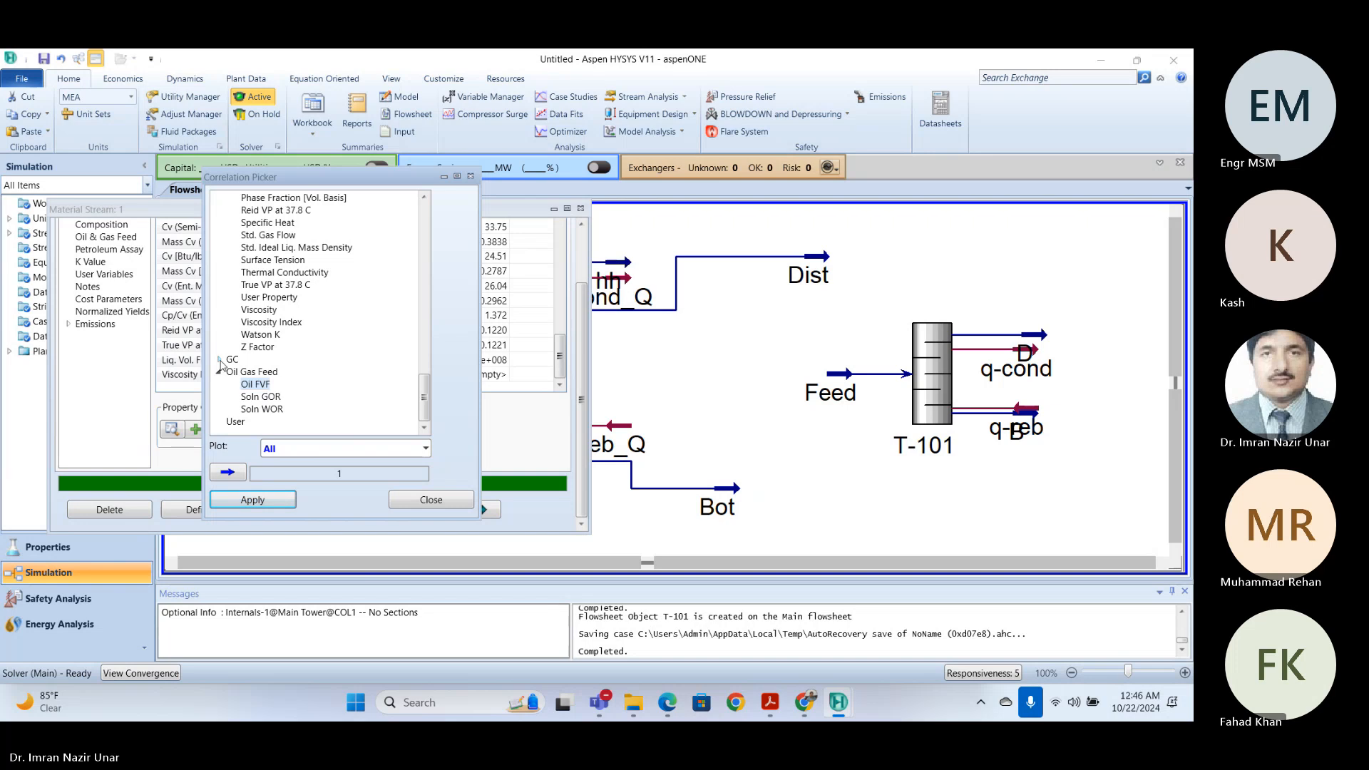
click(221, 361)
scroll(277, 354, down, 17)
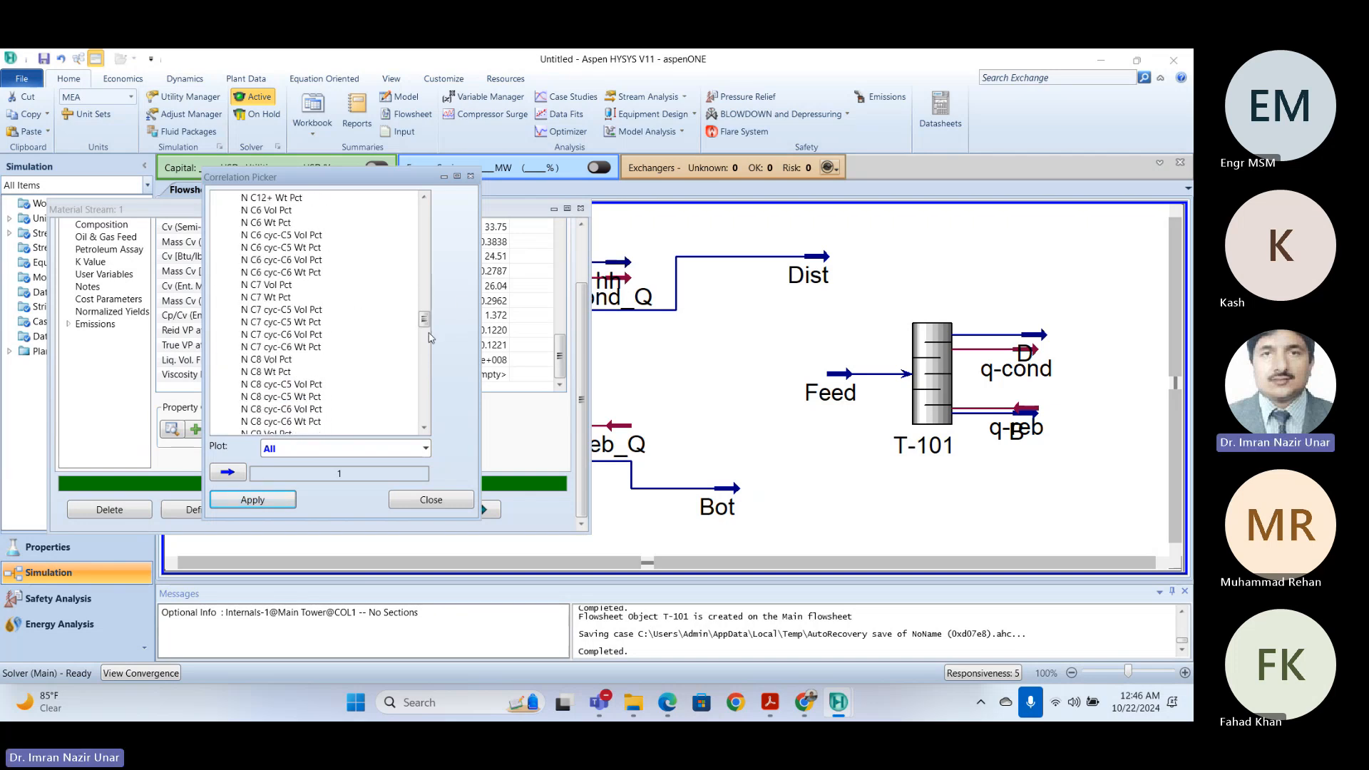
scroll(410, 421, down, 10)
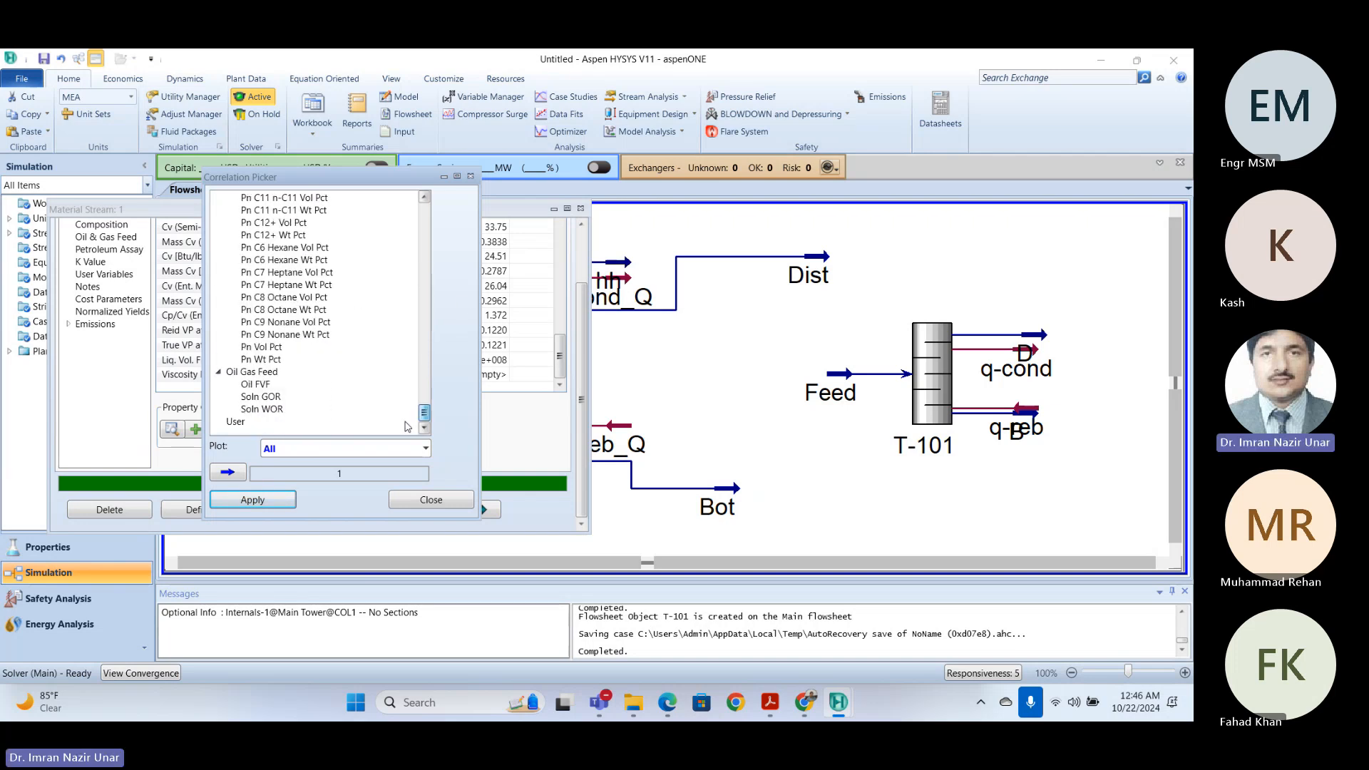
scroll(408, 427, up, 20)
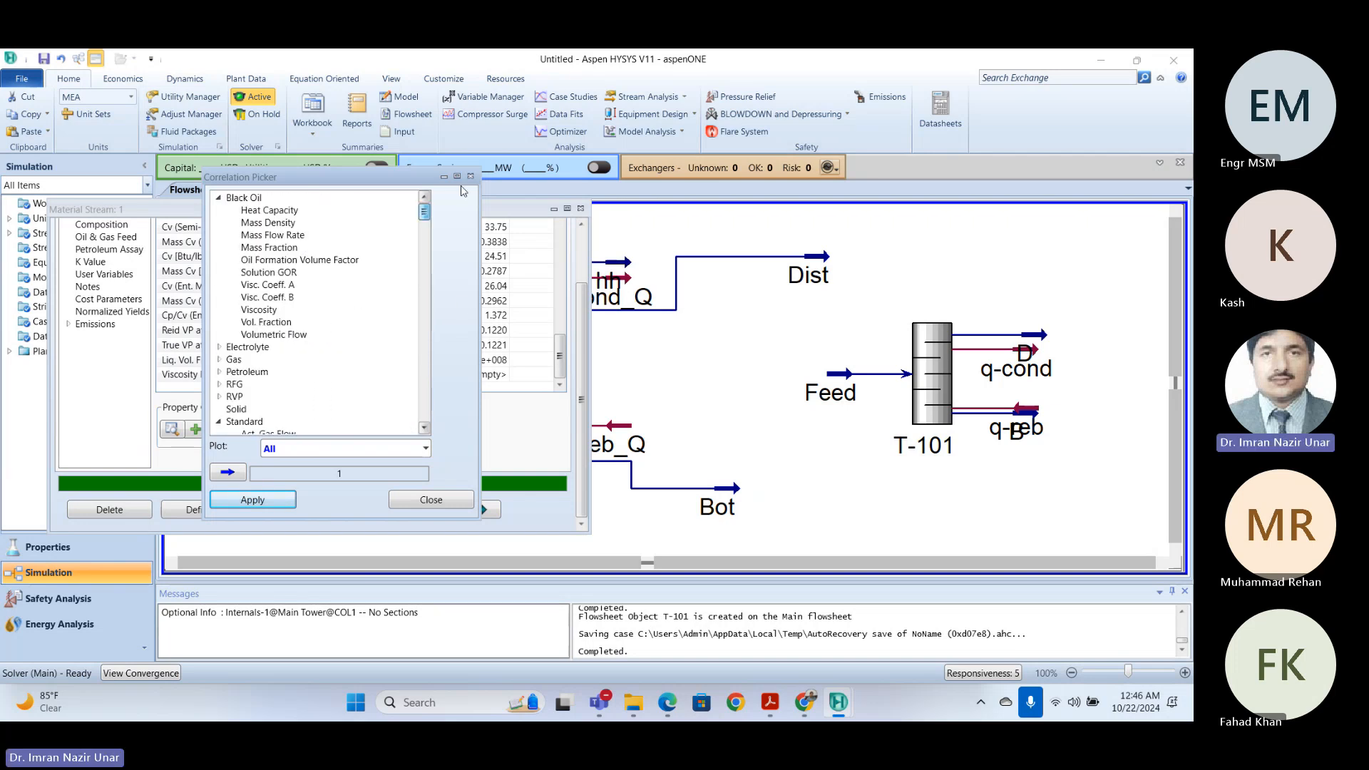
- Expand the Gas and Petroleum correlation groups and look through their available properties
click(220, 360)
scroll(236, 364, down, 10)
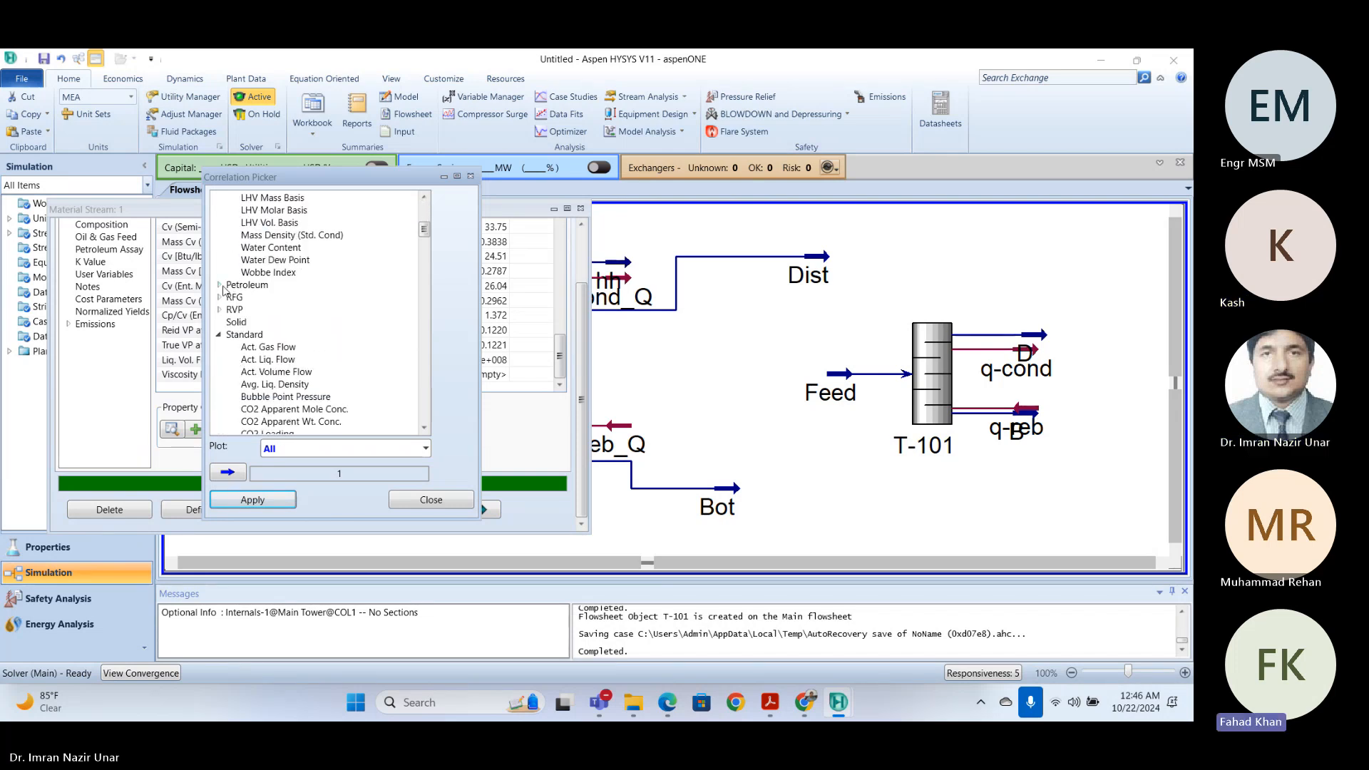
click(220, 285)
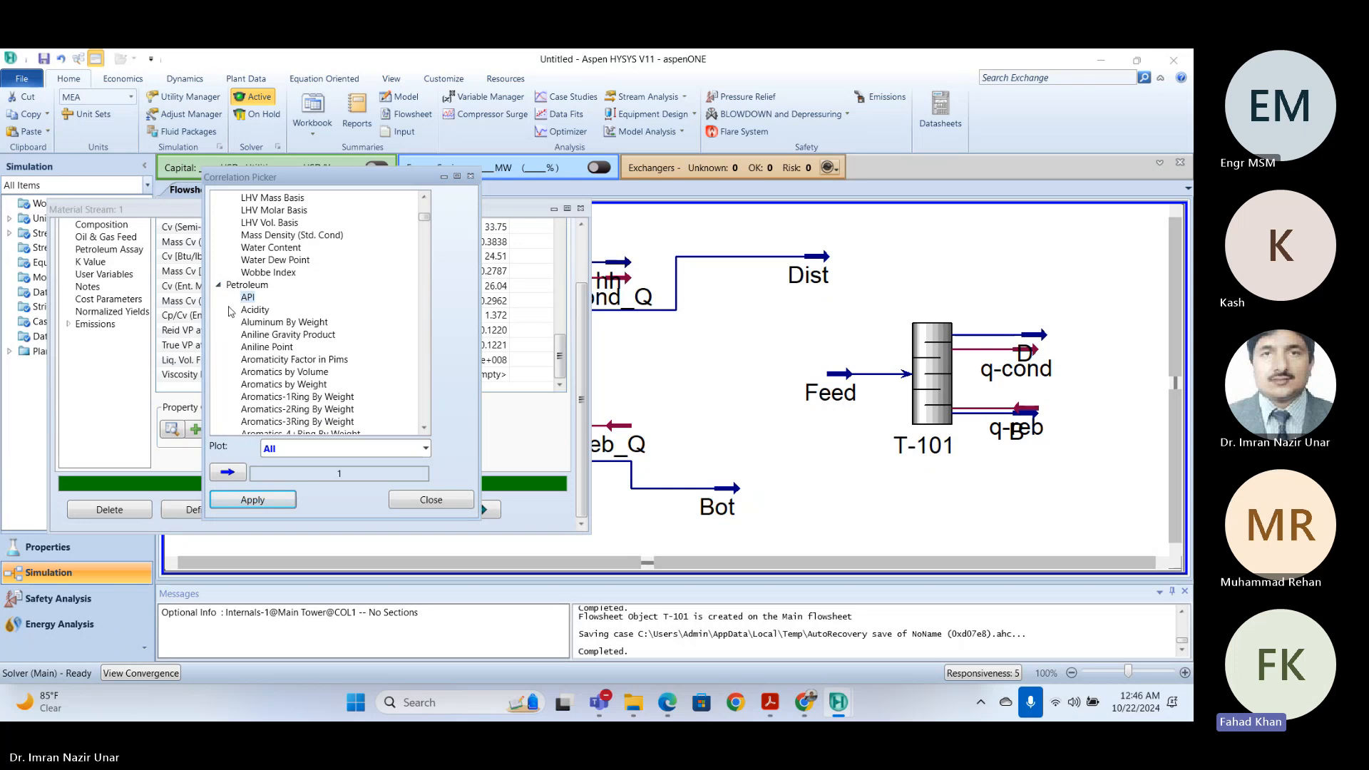
scroll(242, 335, down, 2)
scroll(321, 342, down, 15)
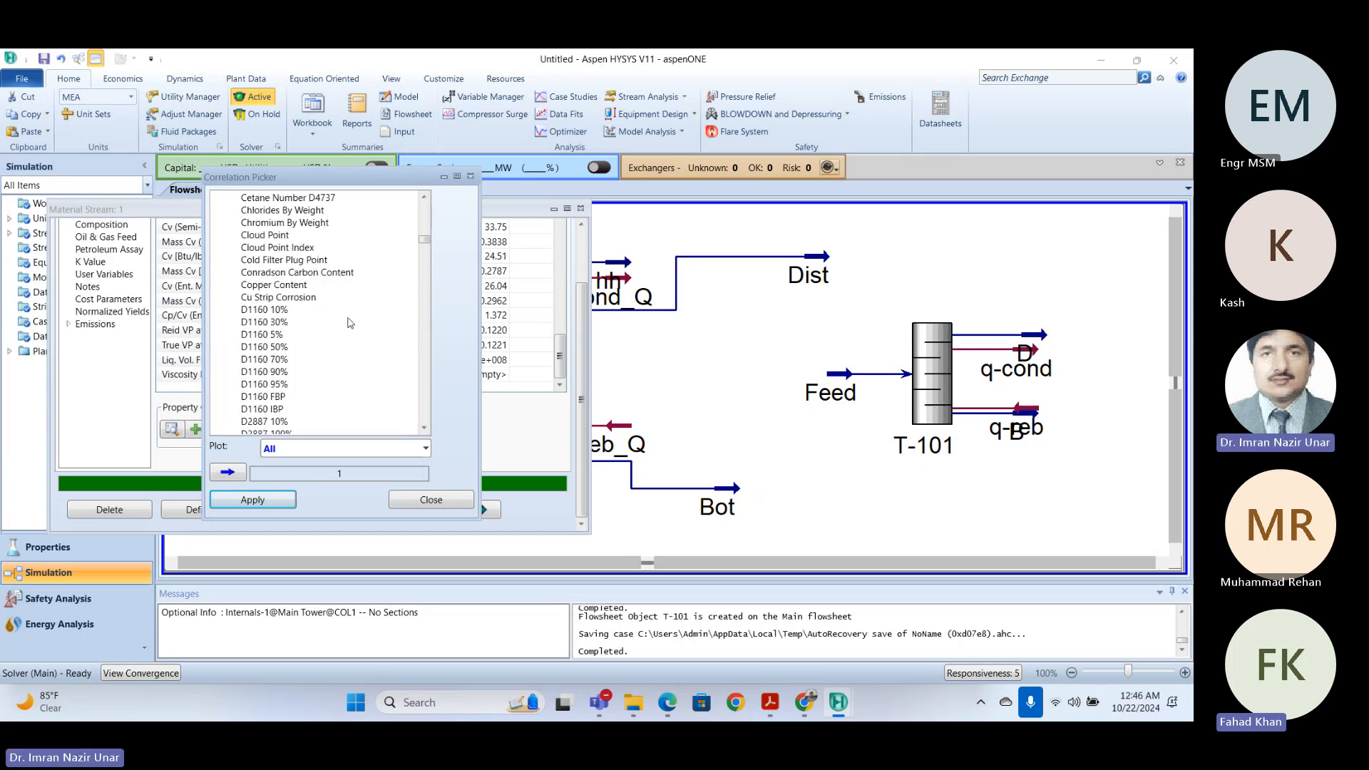
scroll(378, 293, down, 20)
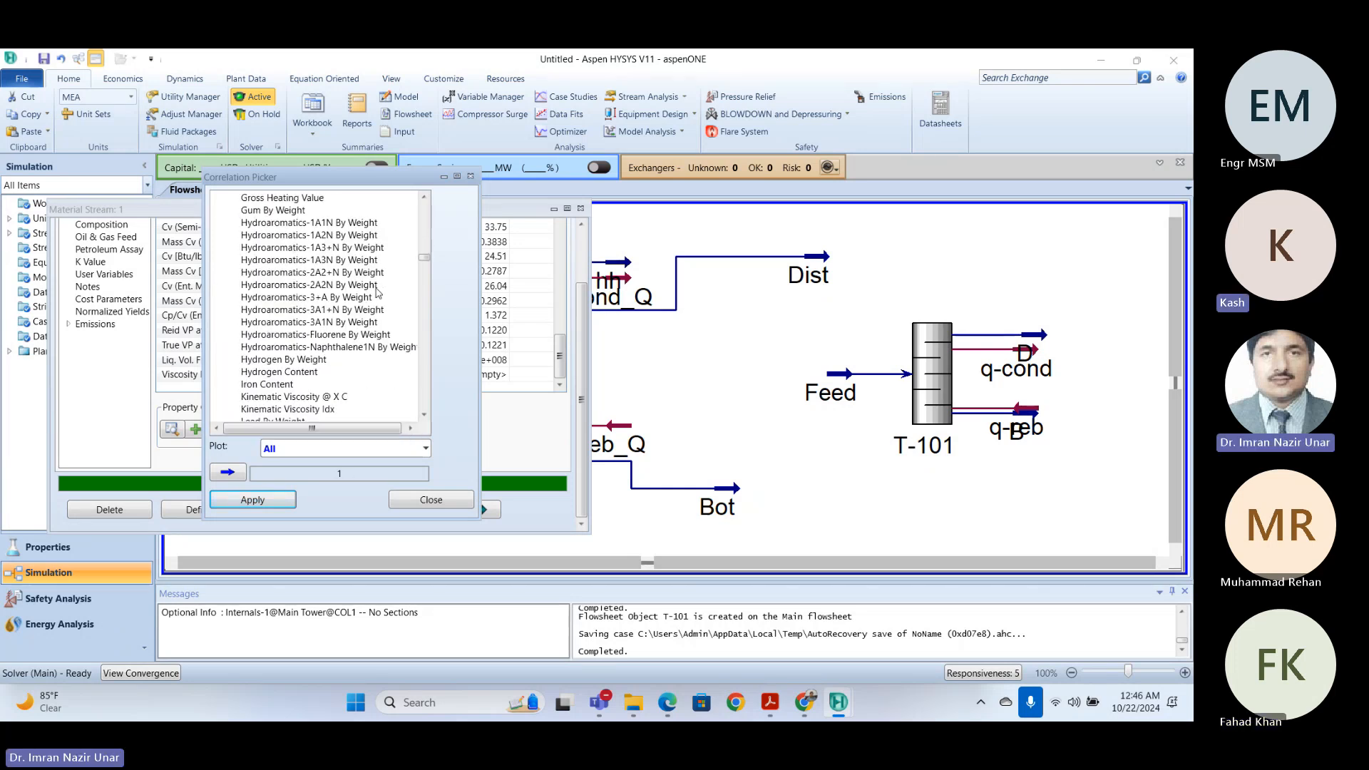
scroll(378, 289, down, 20)
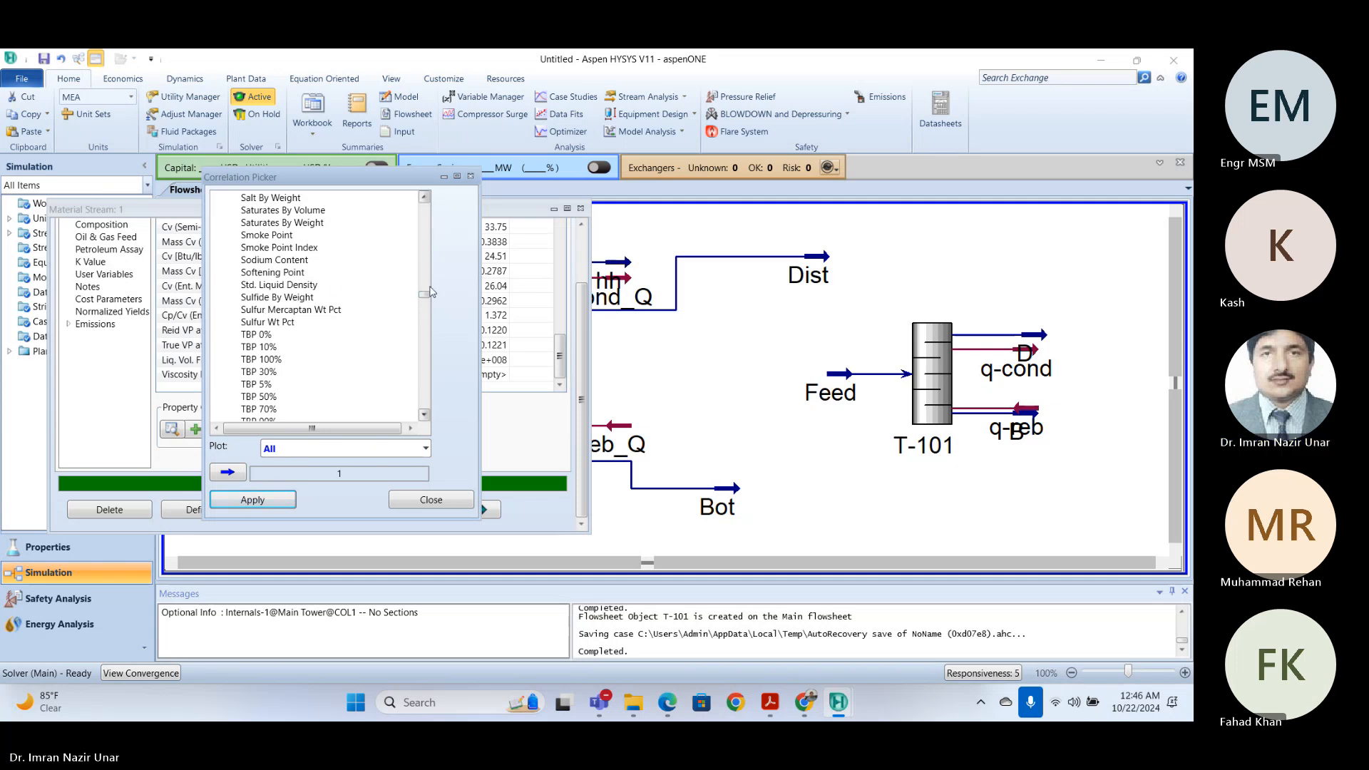
- Collapse every expanded correlation group, from Black Oil through Oil Gas Feed, and close the Correlation Picker
drag(424, 294, 437, 218)
scroll(263, 261, up, 1)
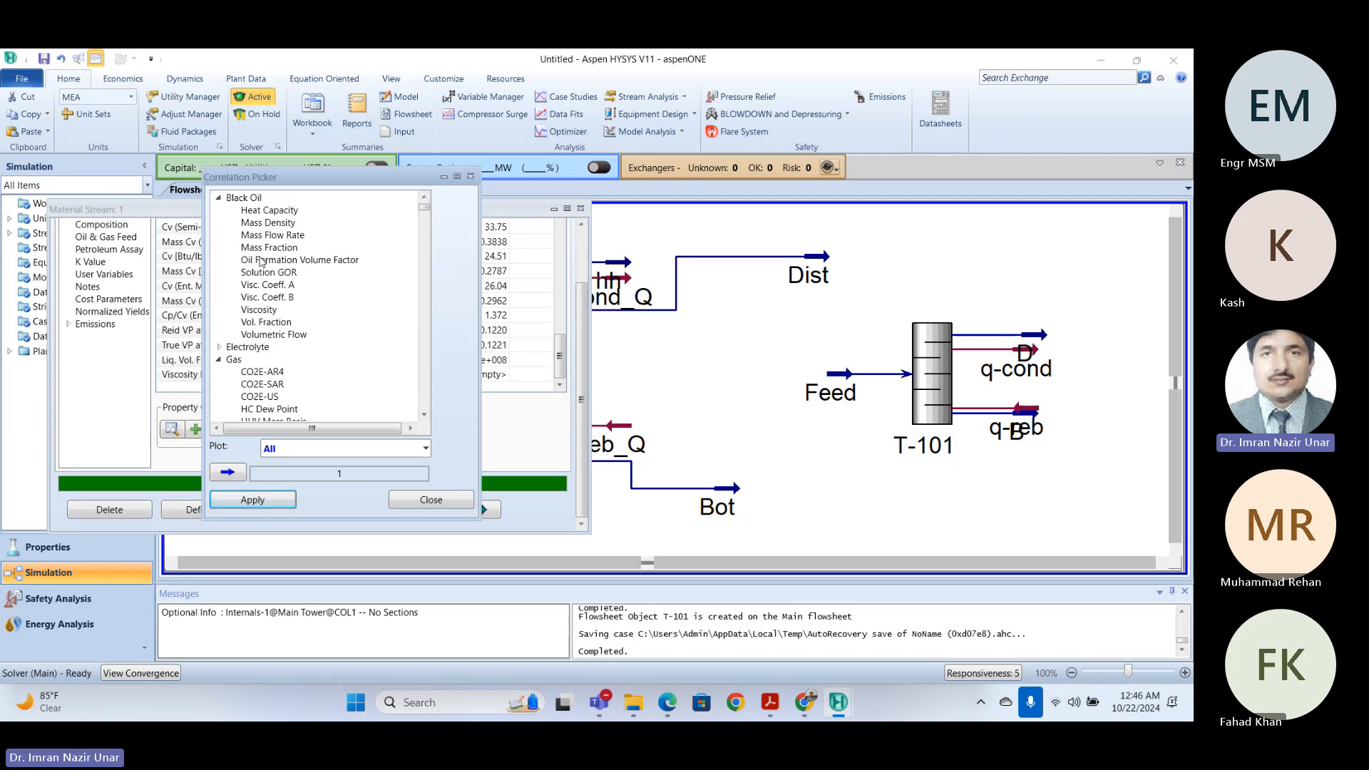
click(227, 210)
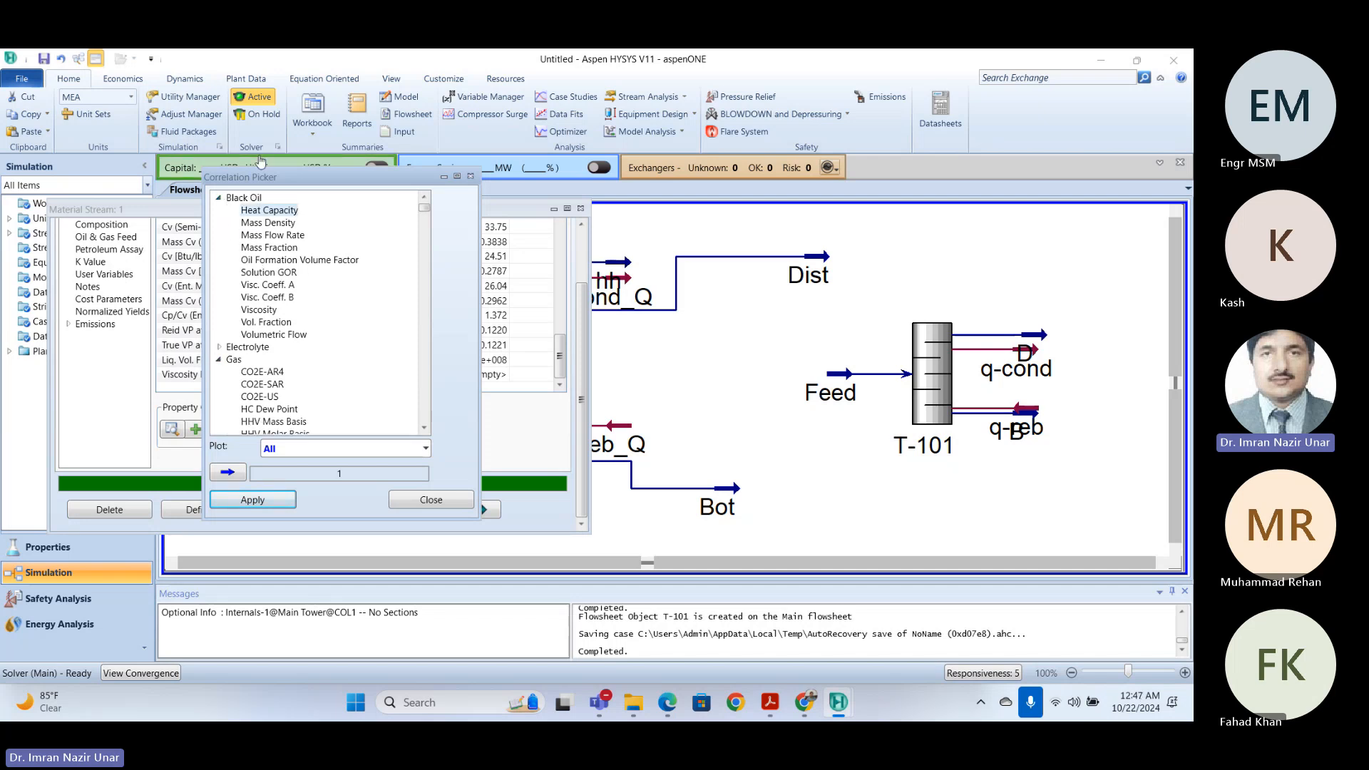
click(220, 199)
click(221, 223)
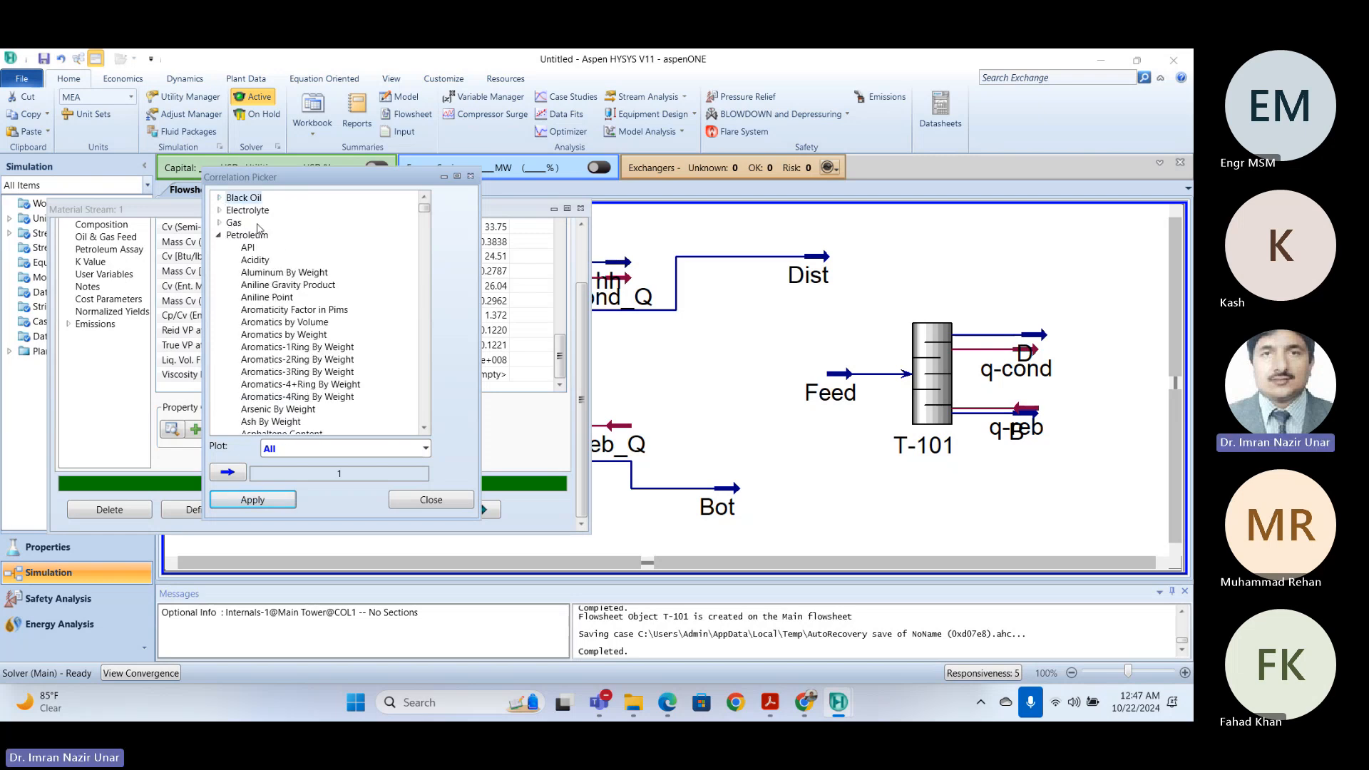
click(218, 235)
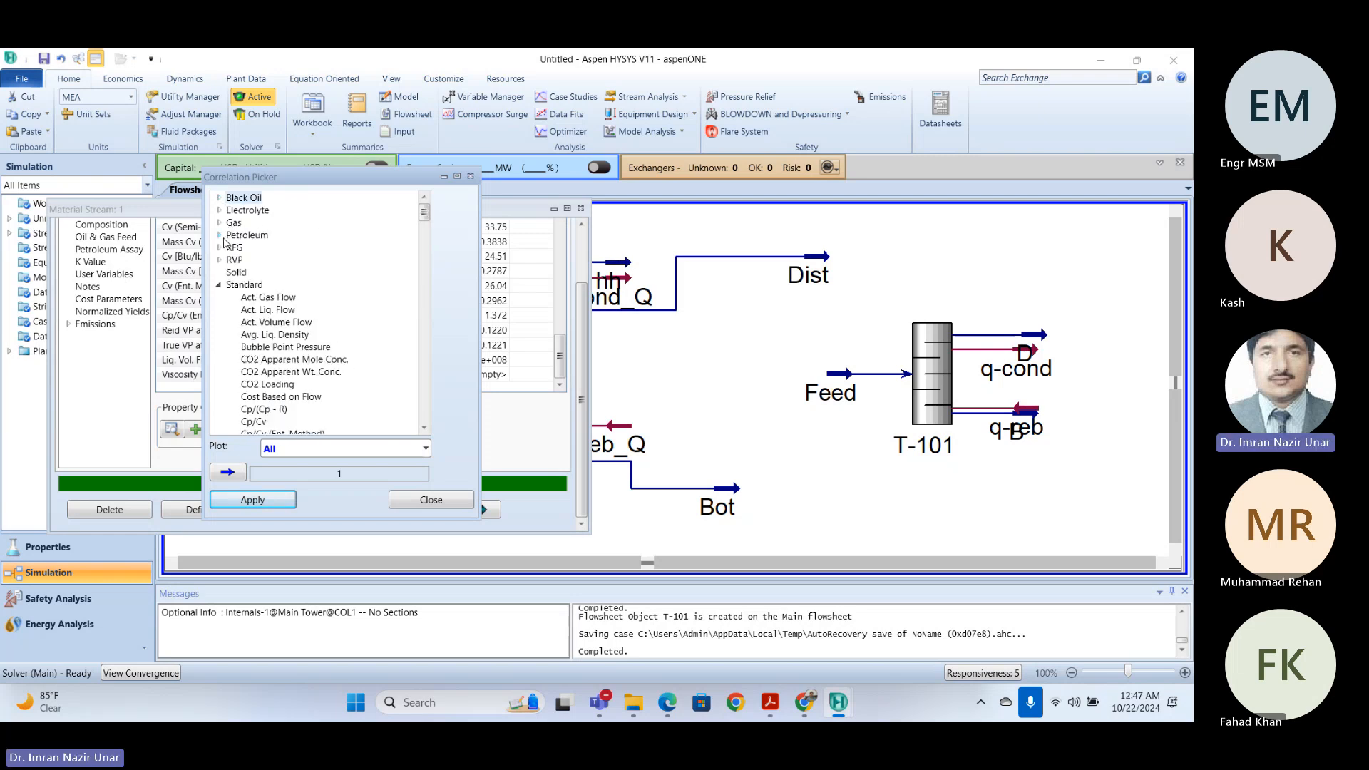
click(219, 285)
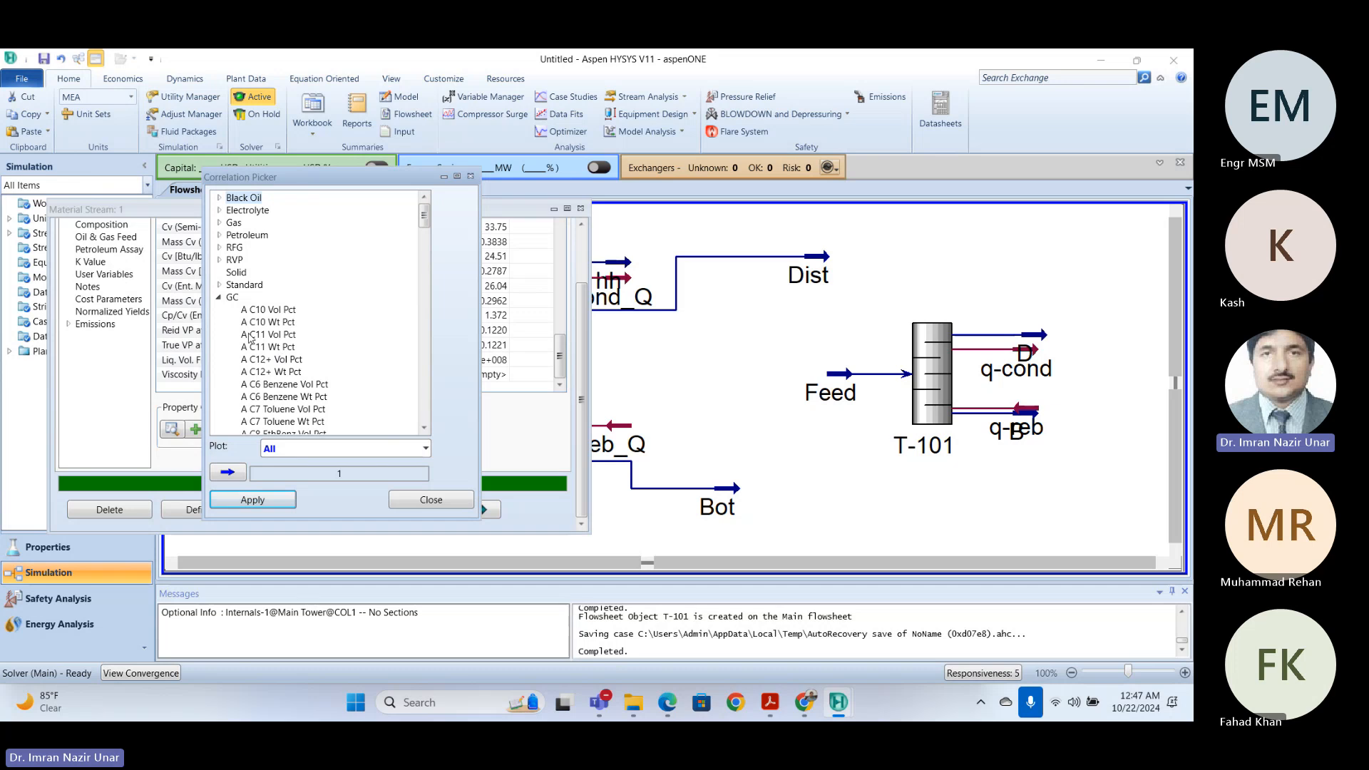
click(219, 297)
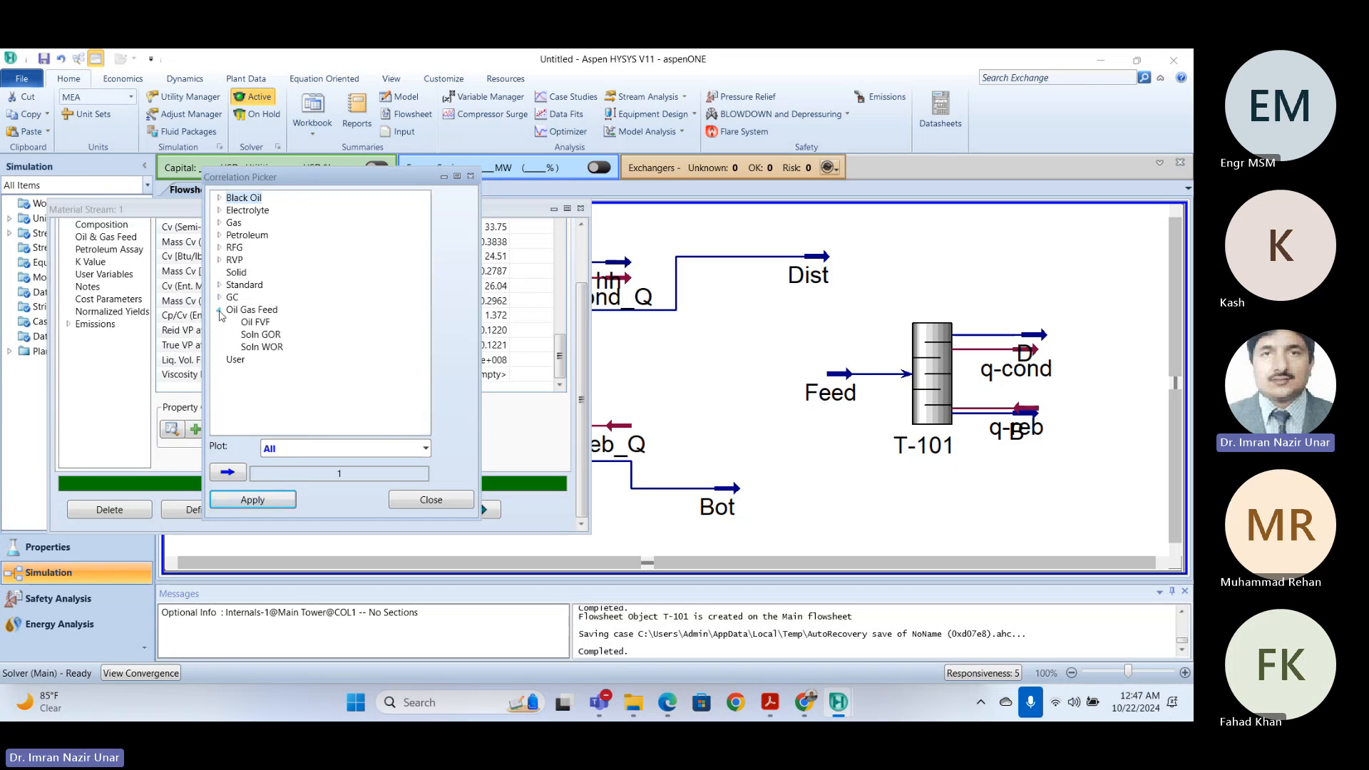
click(219, 309)
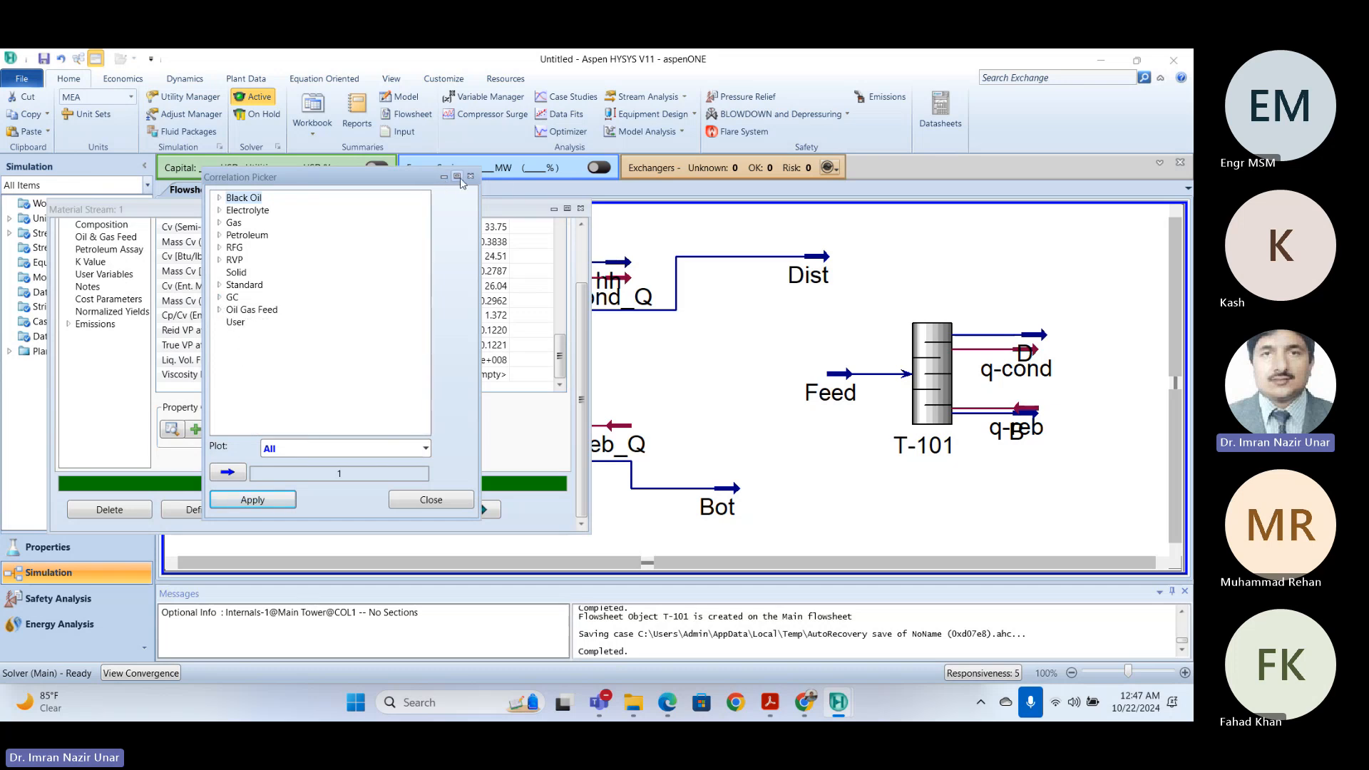
click(471, 176)
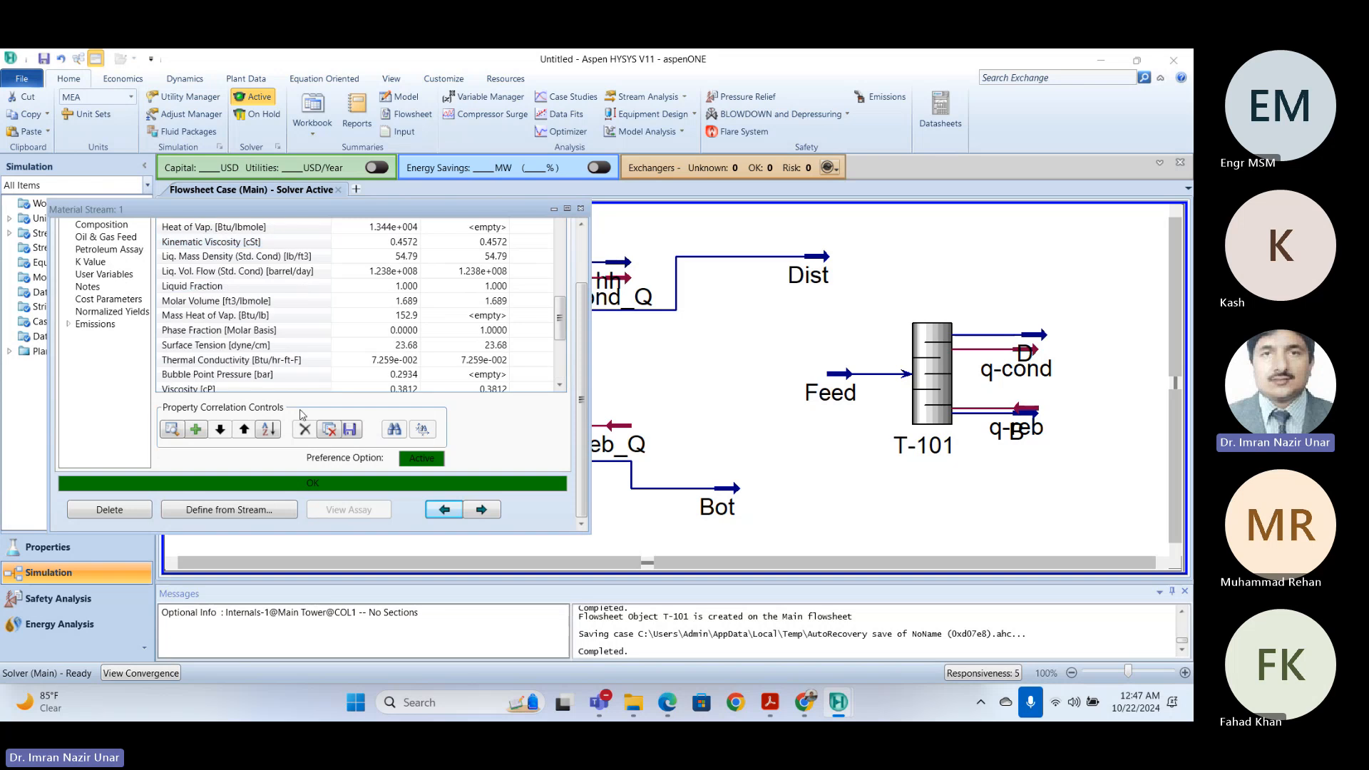
- Review stream 1's full property list, from densities, enthalpy and heating values through Cp/Cv and viscosity to Viscosity Index
scroll(318, 285, up, 5)
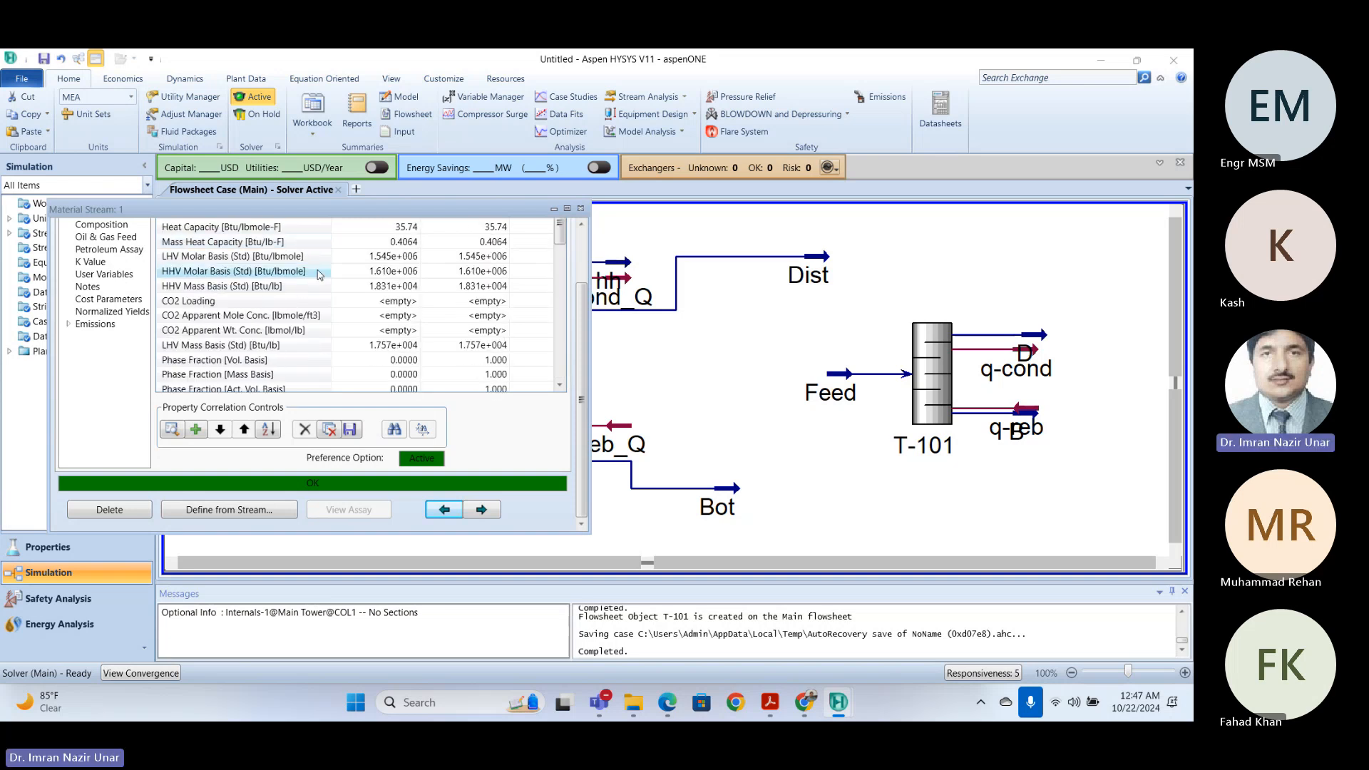
scroll(317, 274, up, 2)
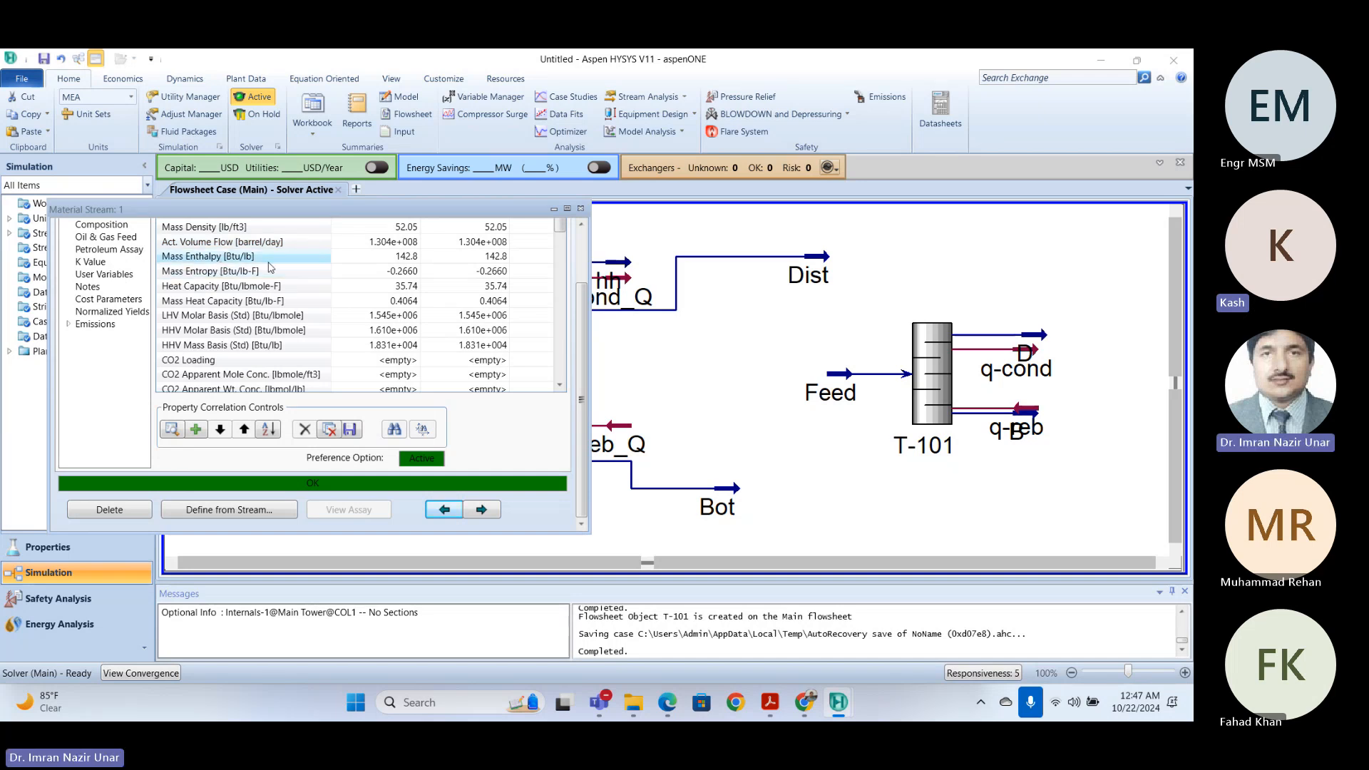
scroll(271, 277, down, 1)
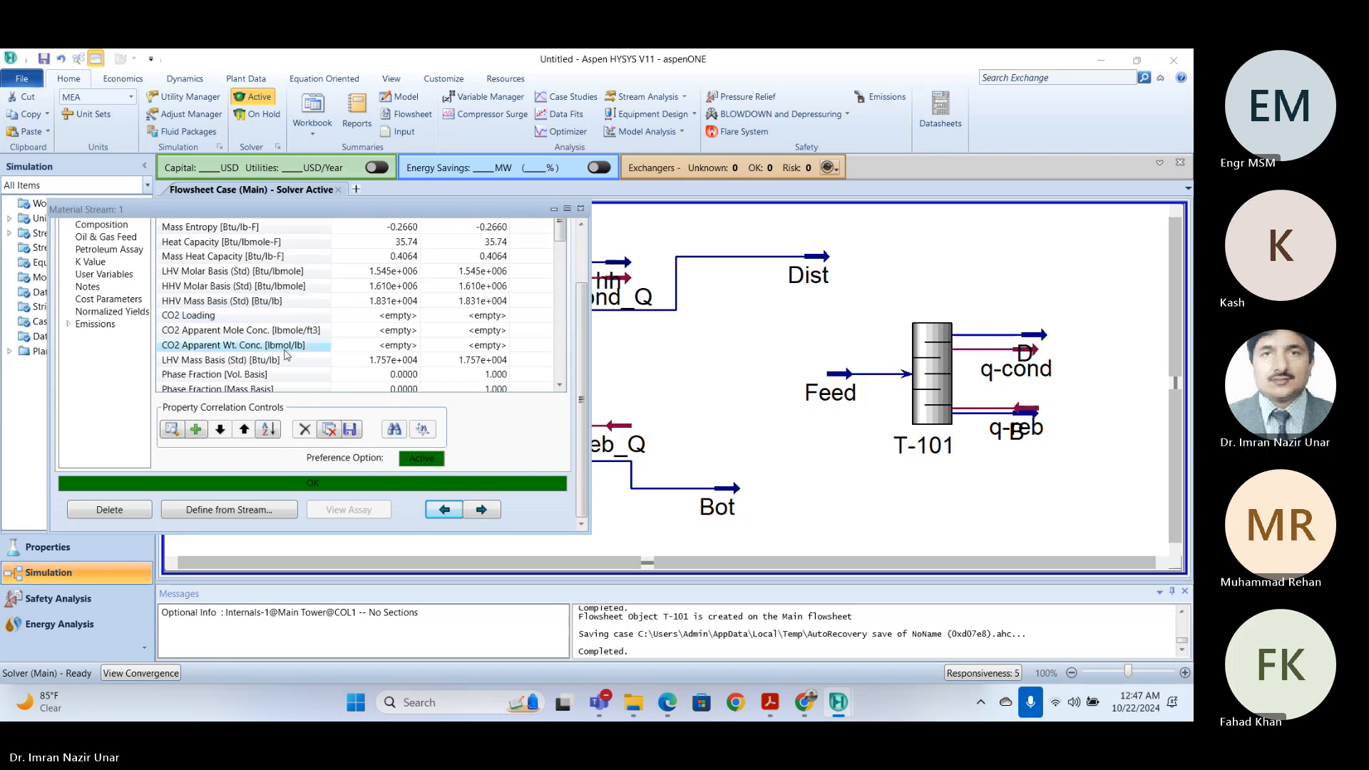
scroll(285, 354, down, 1)
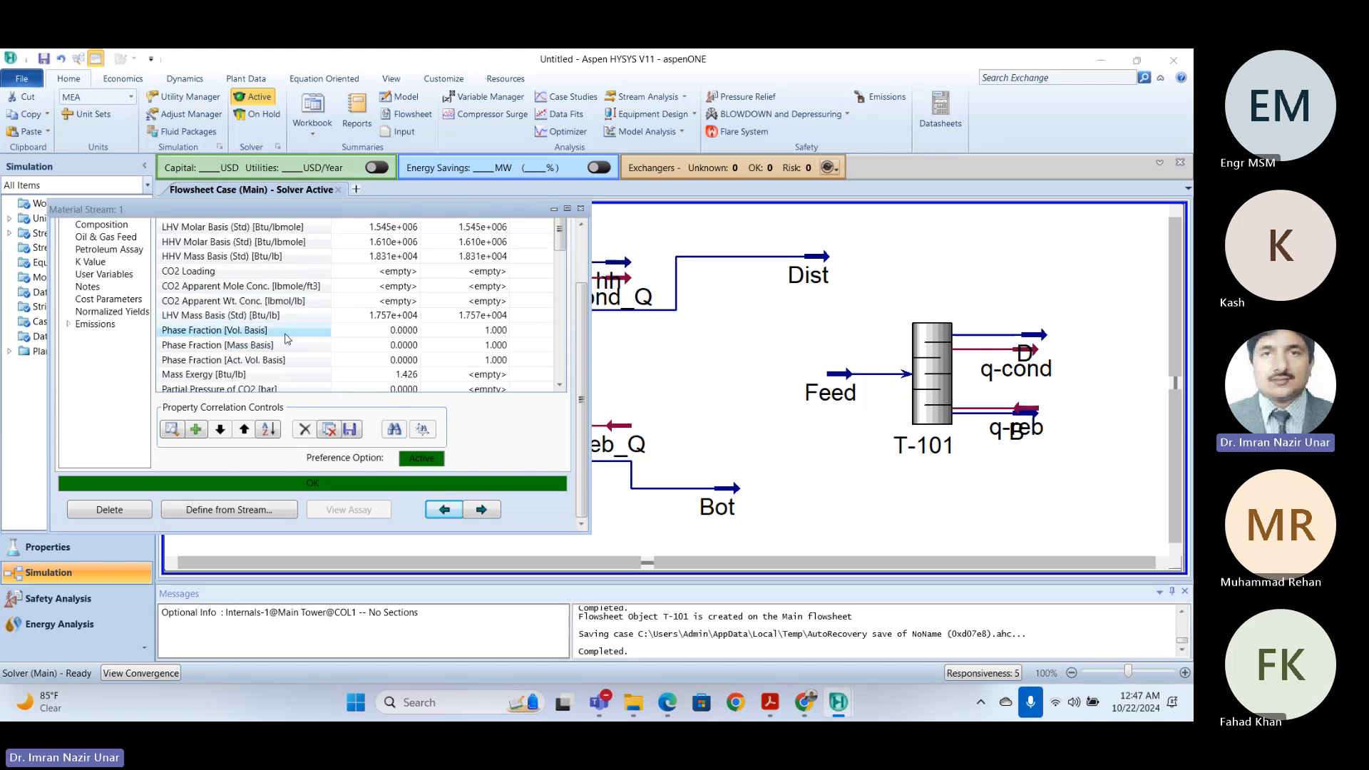
scroll(286, 338, down, 1)
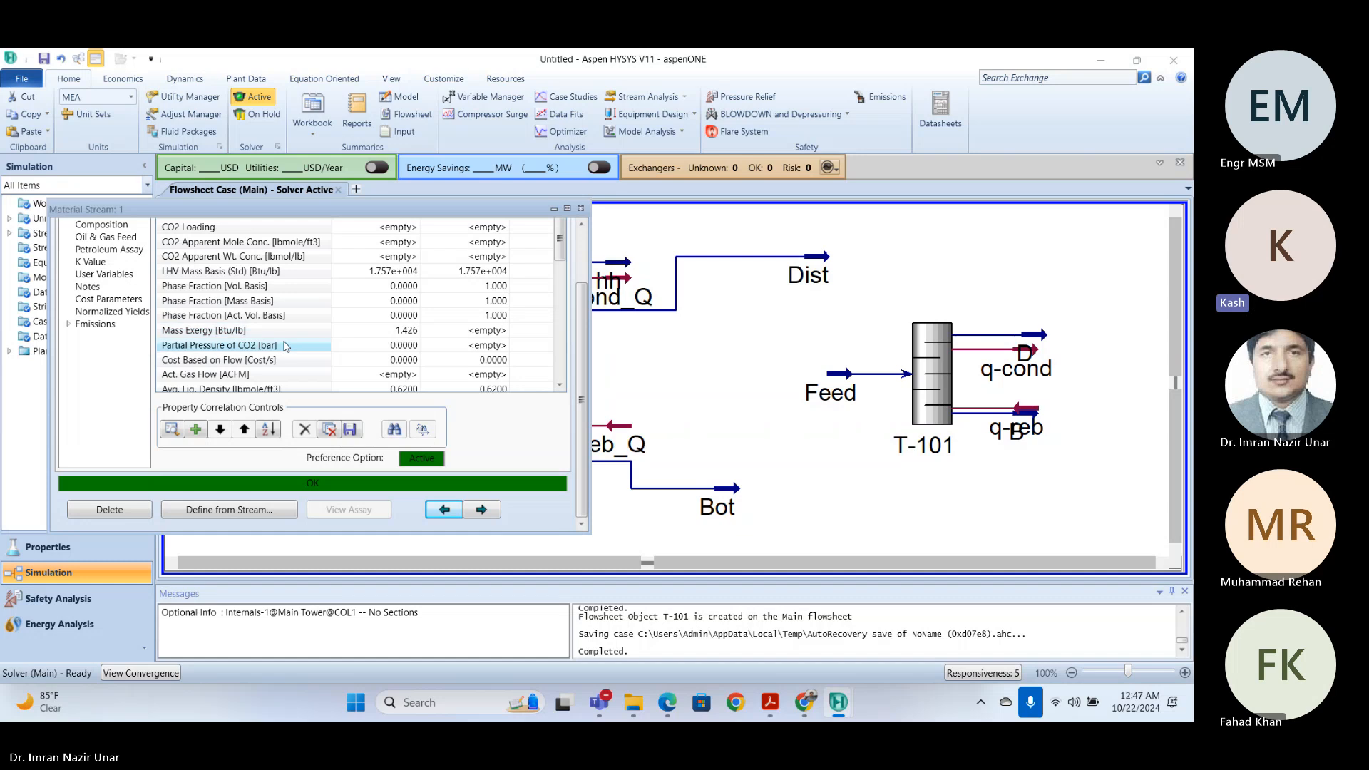
scroll(285, 347, down, 1)
scroll(285, 347, down, 2)
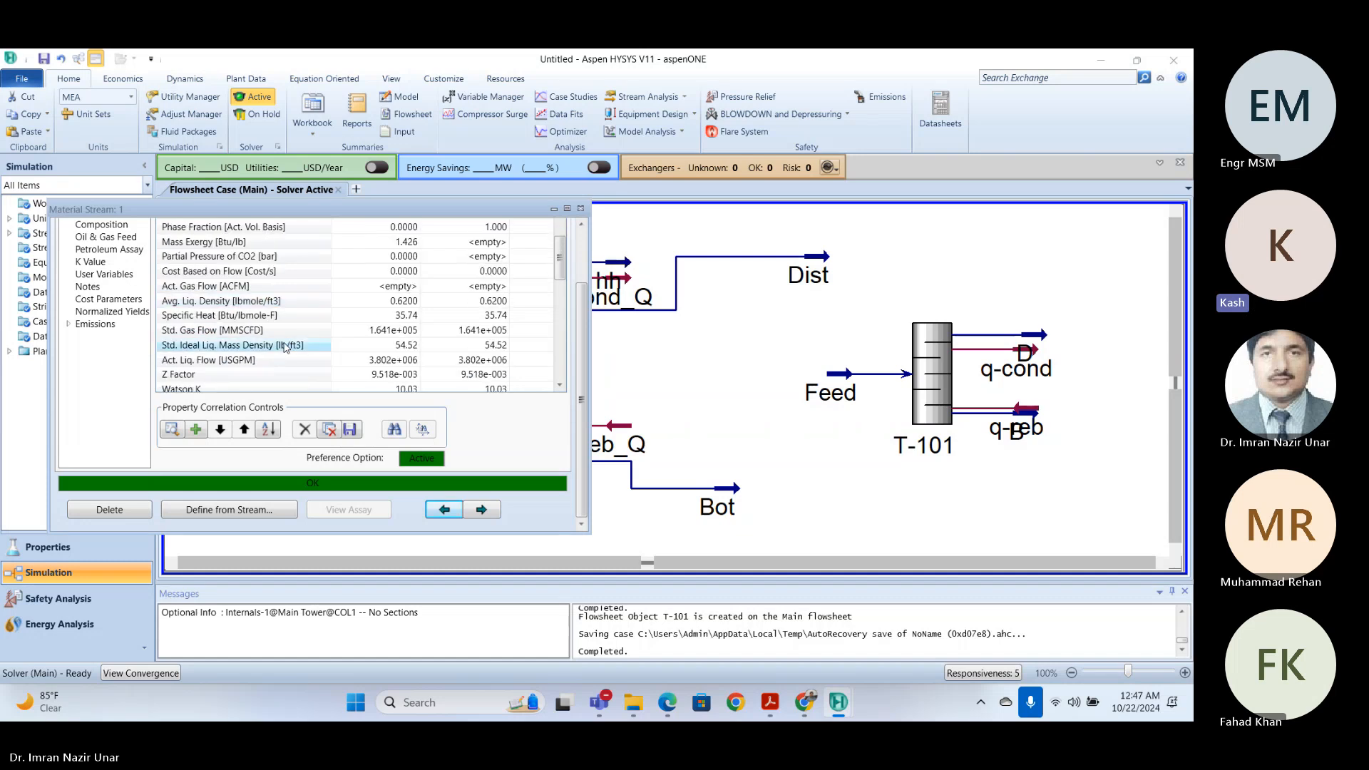
scroll(285, 346, down, 3)
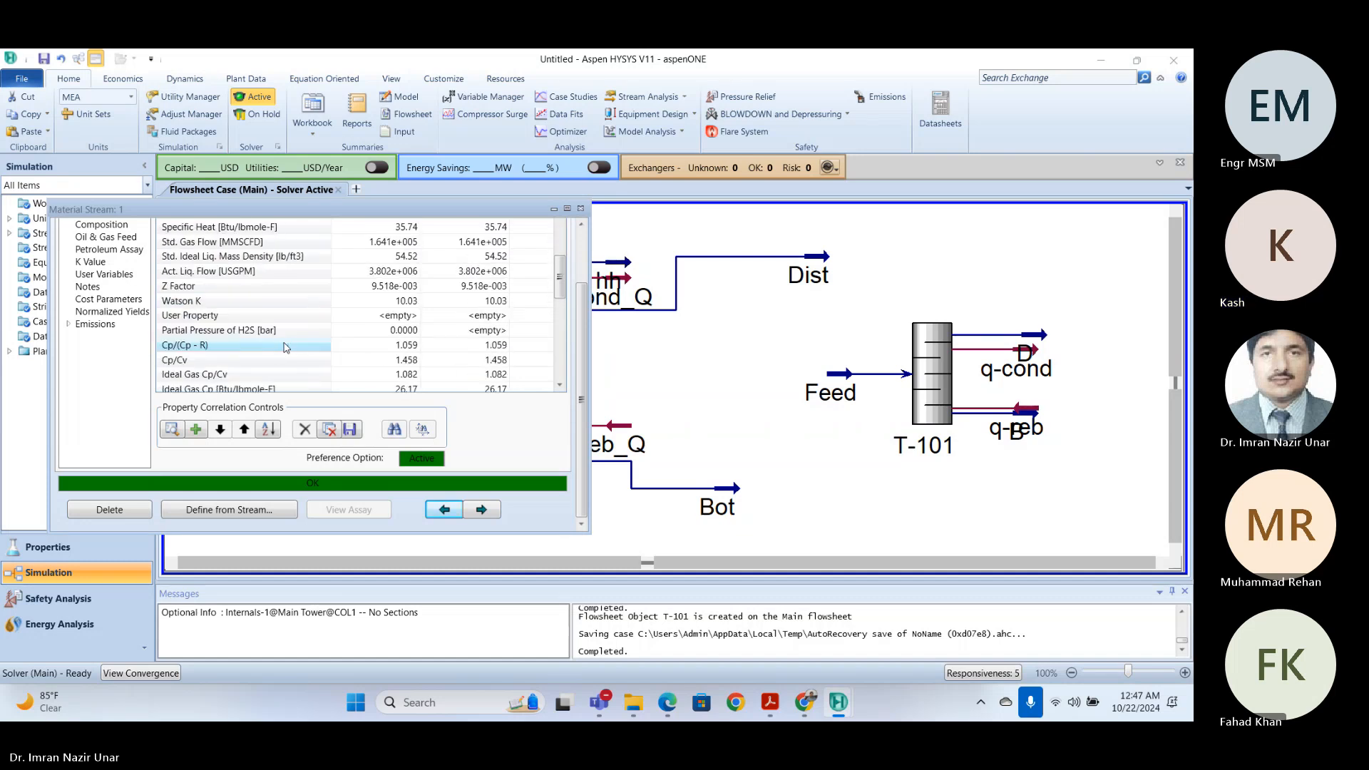
scroll(286, 347, down, 1)
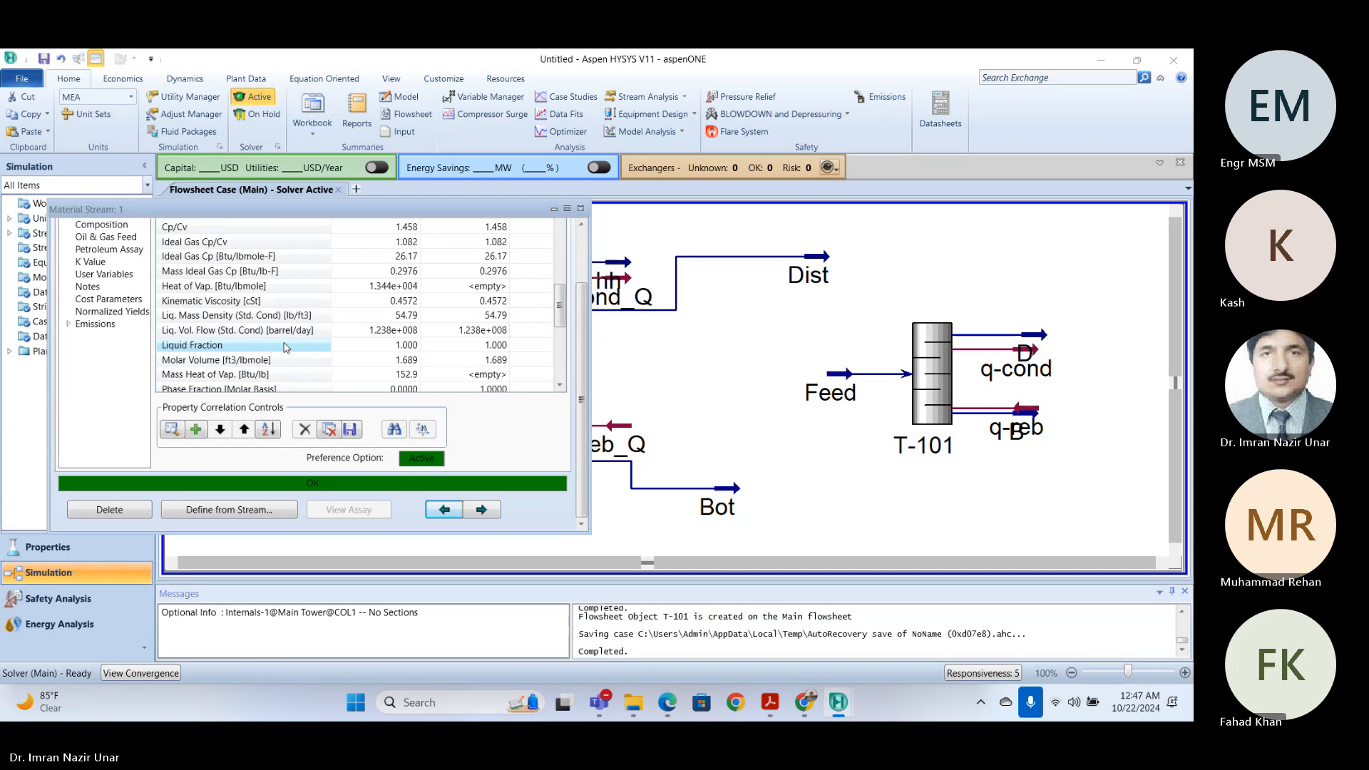
scroll(286, 347, down, 1)
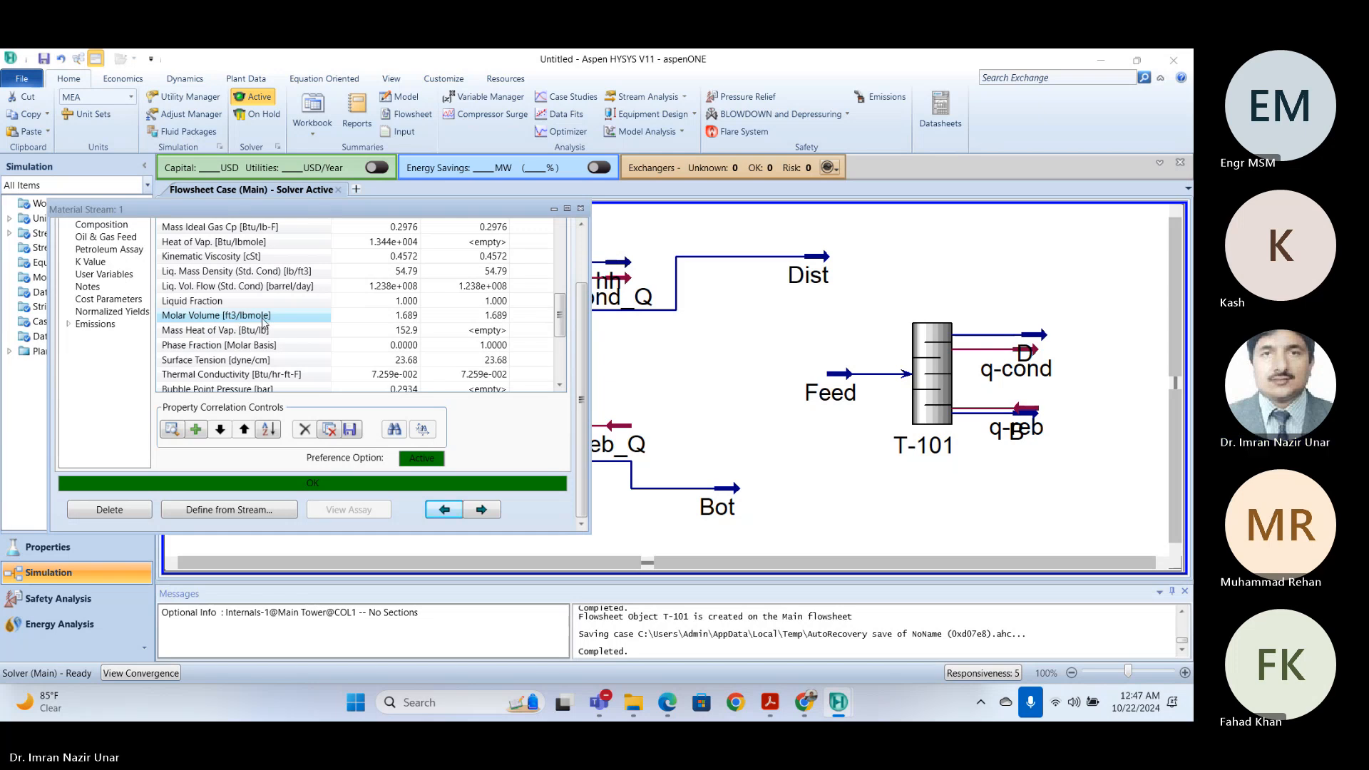
scroll(264, 321, down, 1)
scroll(267, 316, down, 1)
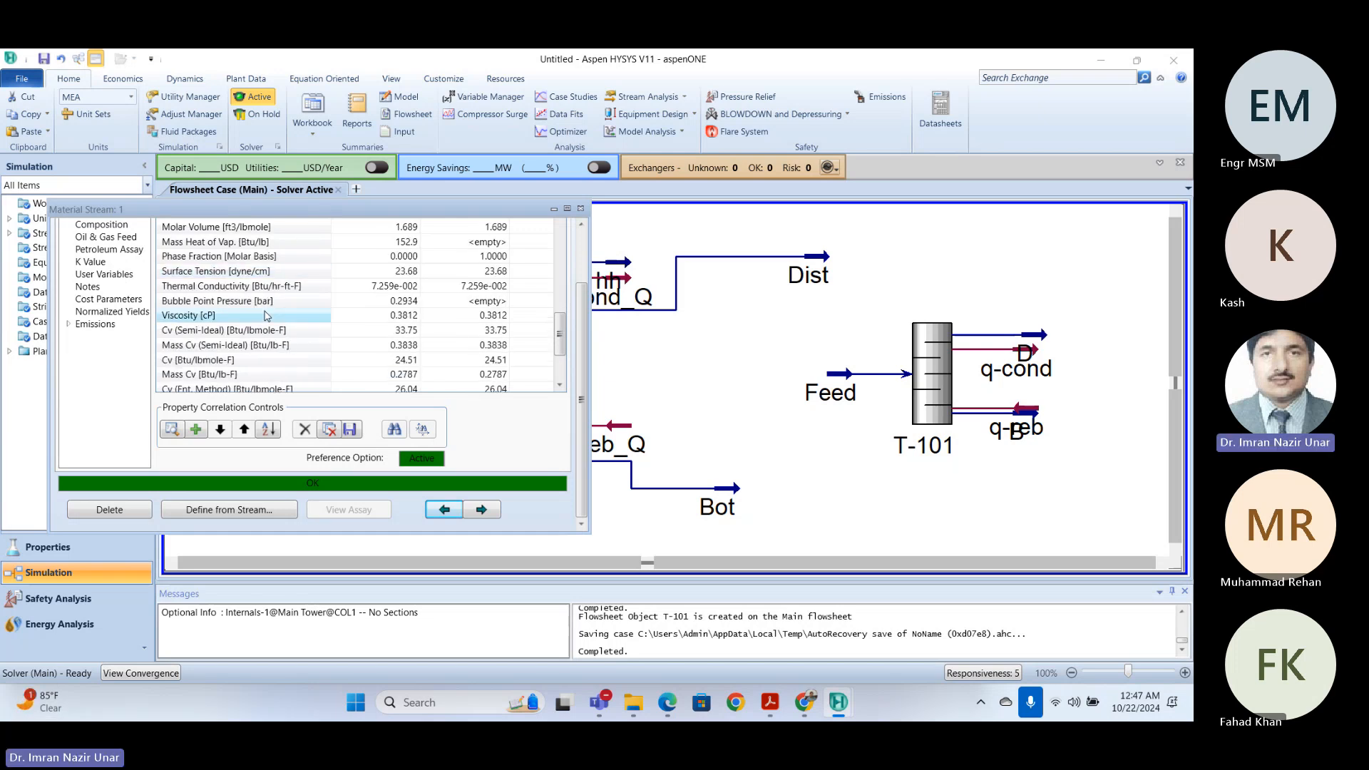
scroll(244, 337, down, 1)
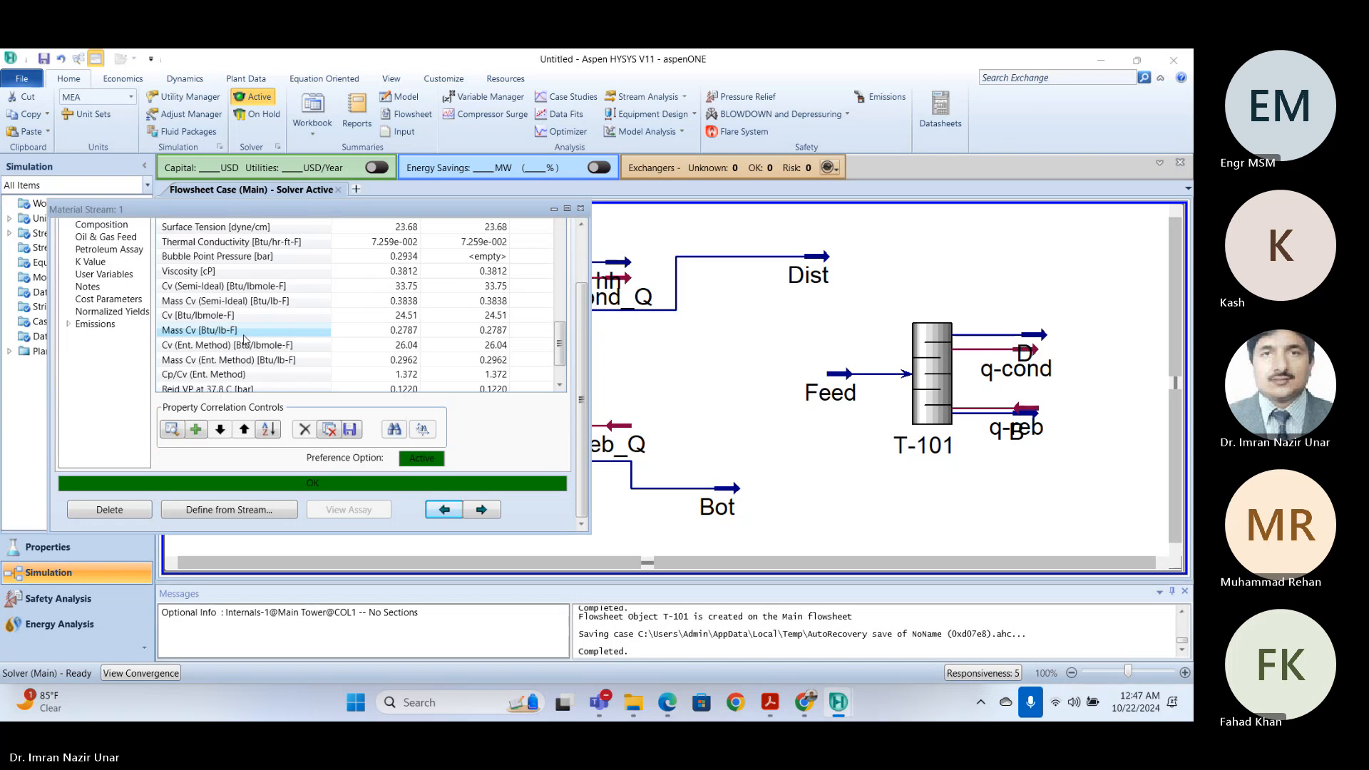
scroll(232, 340, down, 1)
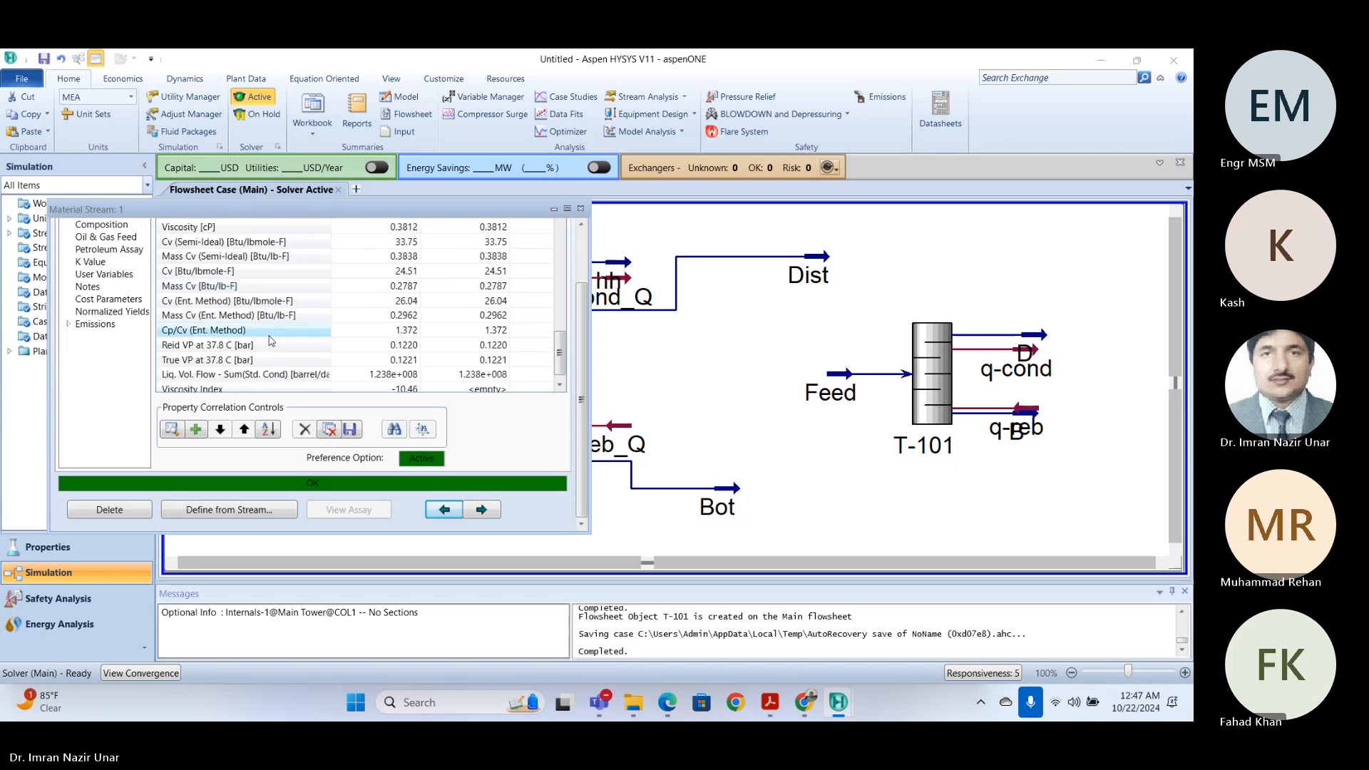
scroll(284, 341, down, 1)
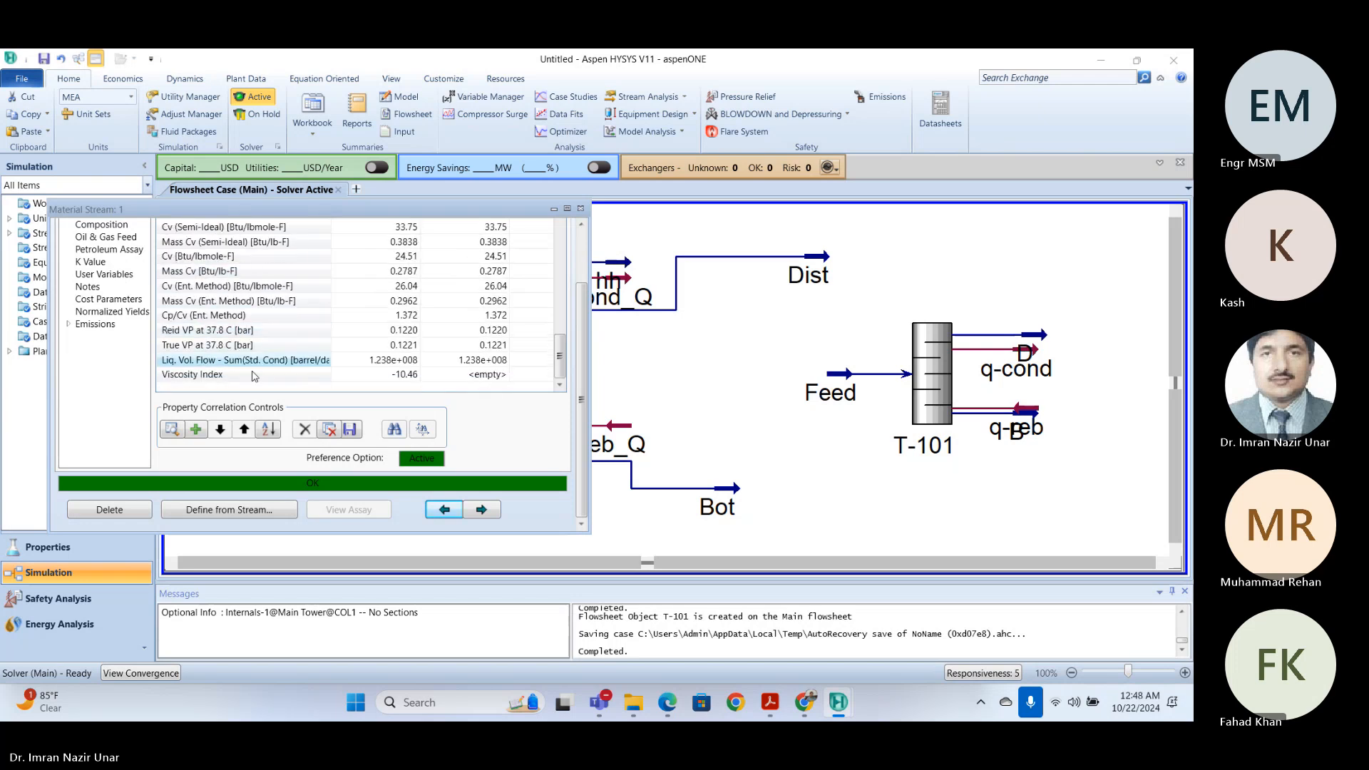
scroll(258, 335, up, 4)
scroll(257, 330, up, 5)
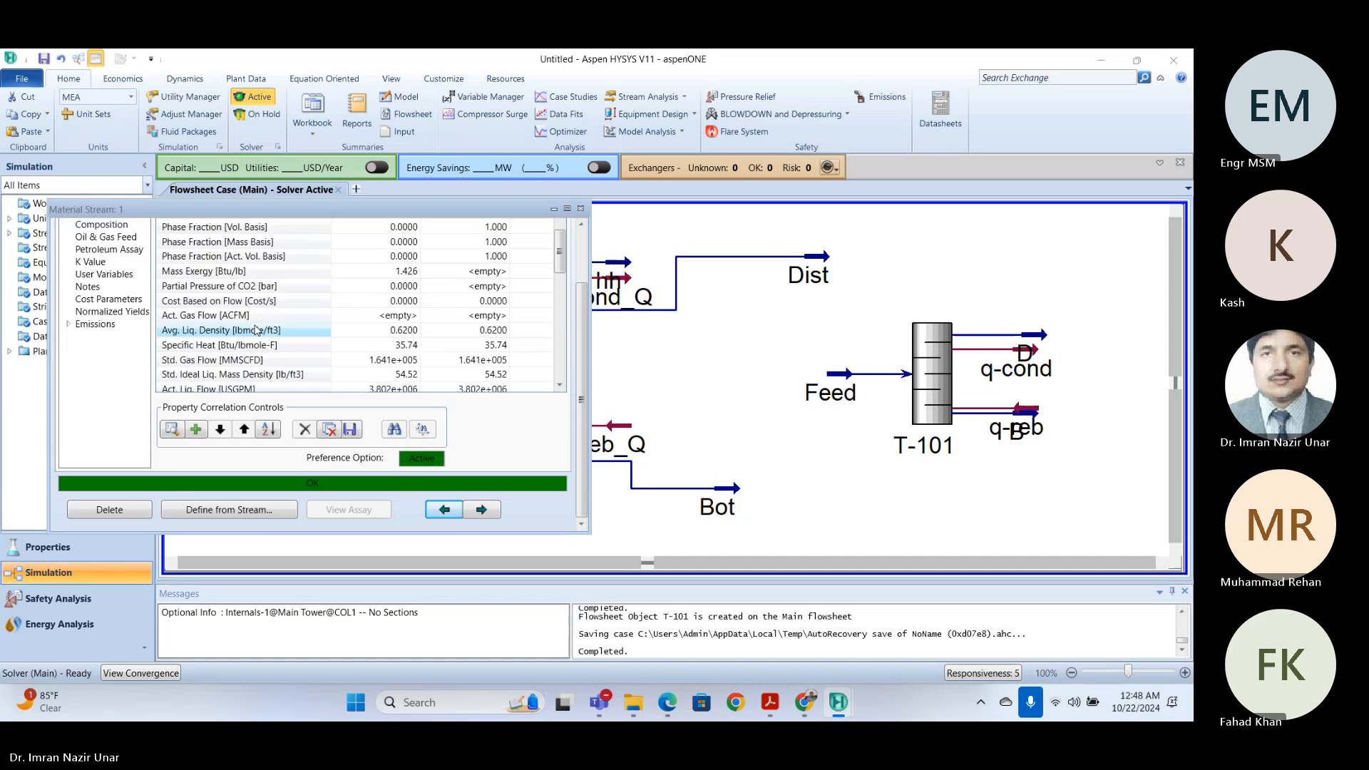
scroll(61, 314, up, 3)
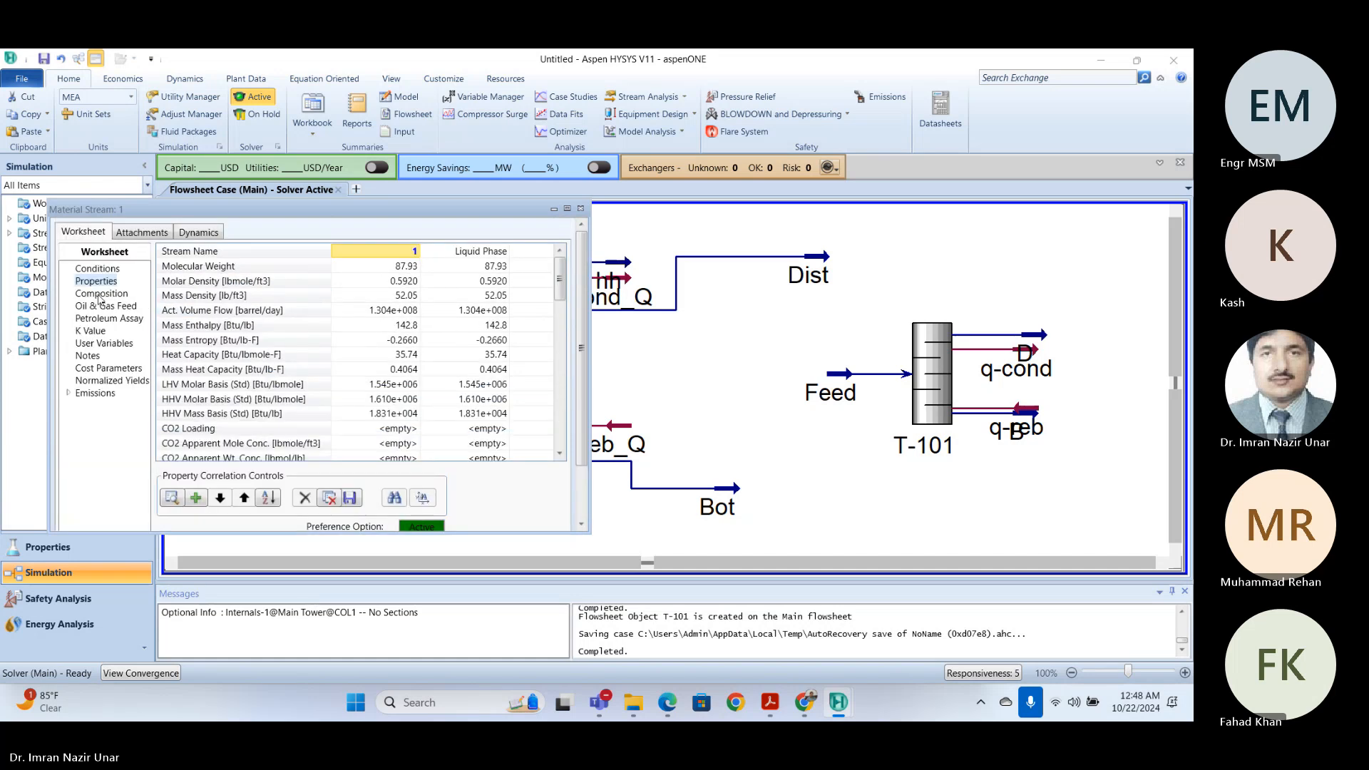
- Compare stream 1's Conditions page with its Properties page and close the stream window
click(109, 271)
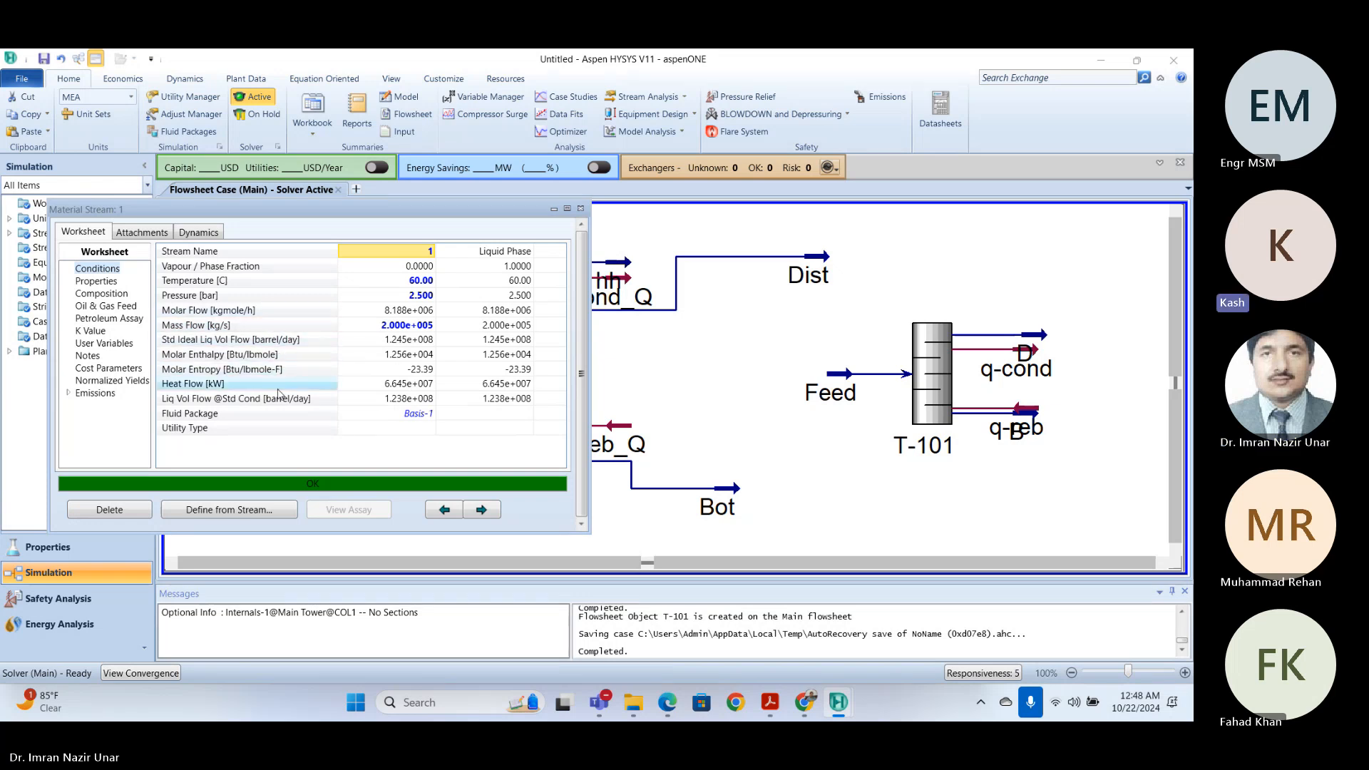
click(108, 283)
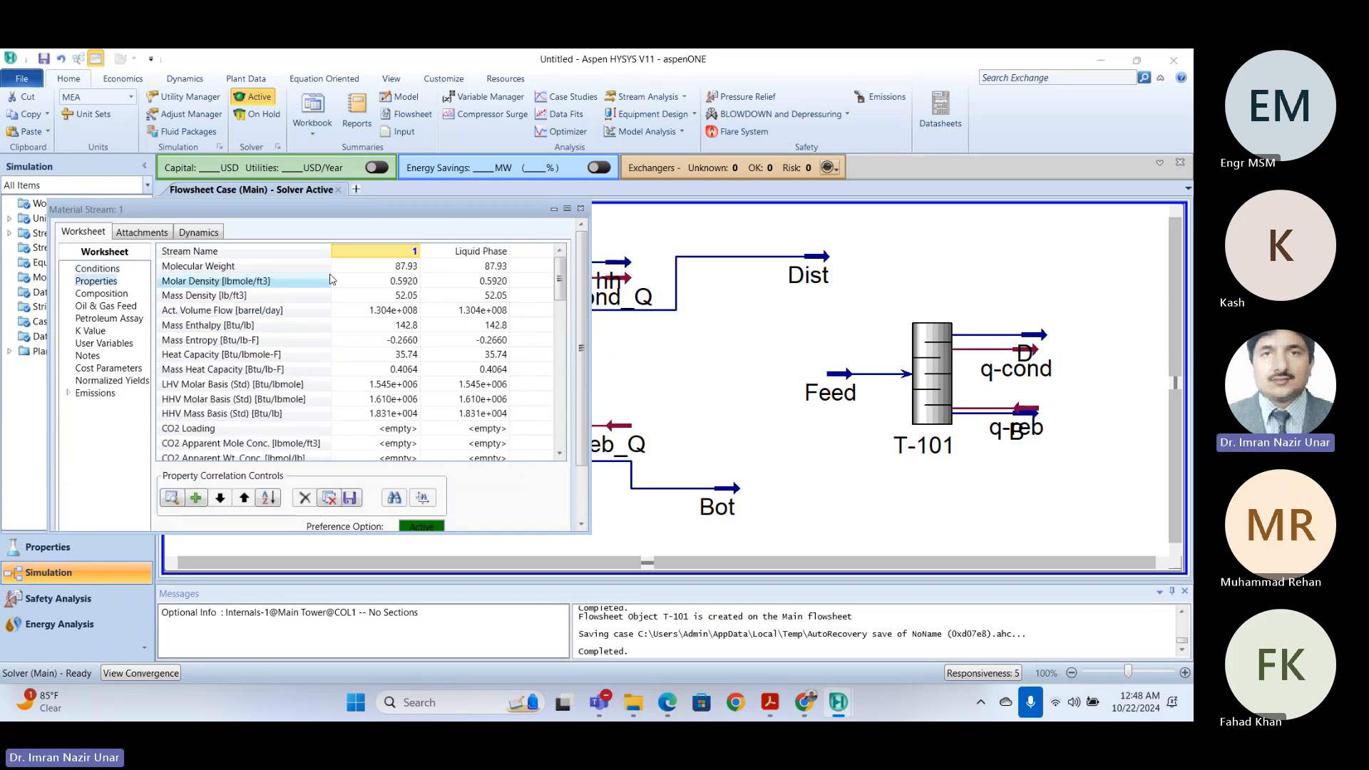
click(581, 209)
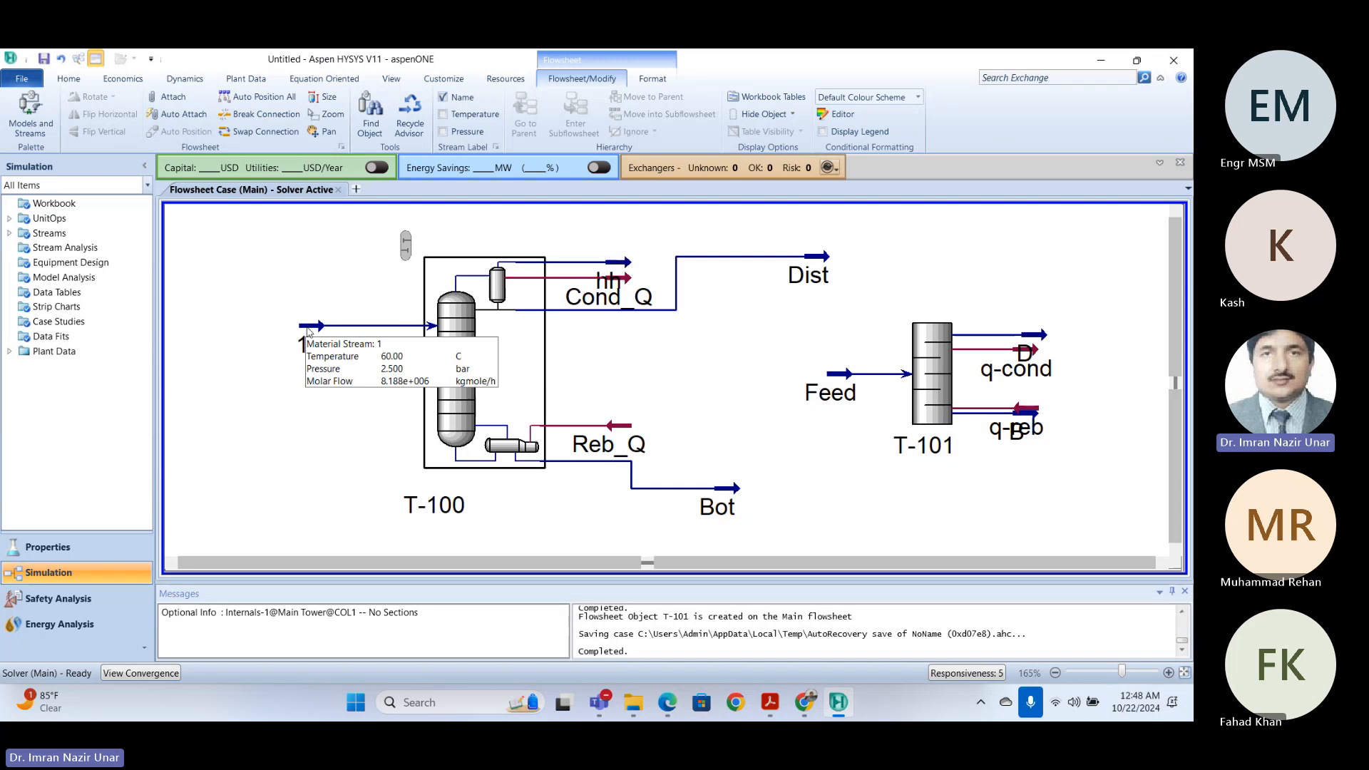
- Reopen stream 1, review its conditions, benzene–toluene composition and properties, and close the stream window
double_click(309, 332)
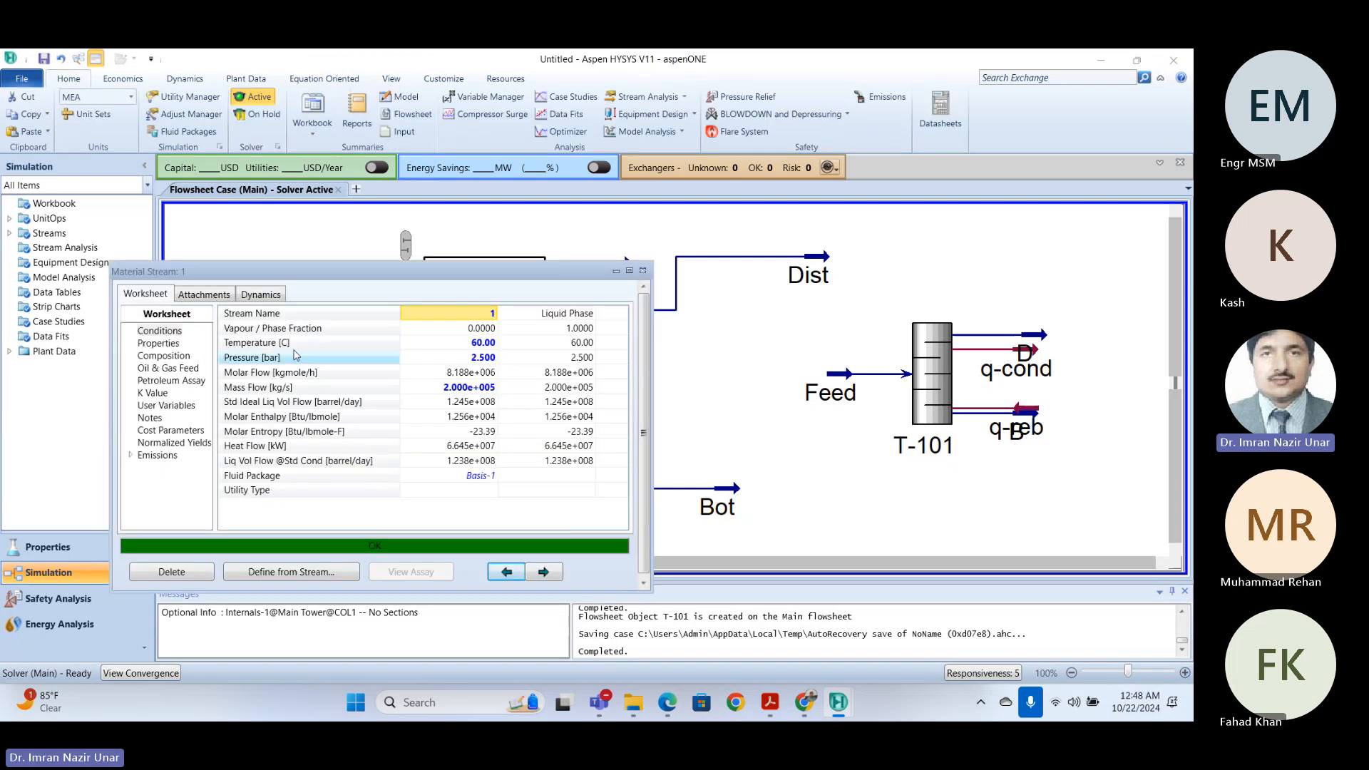
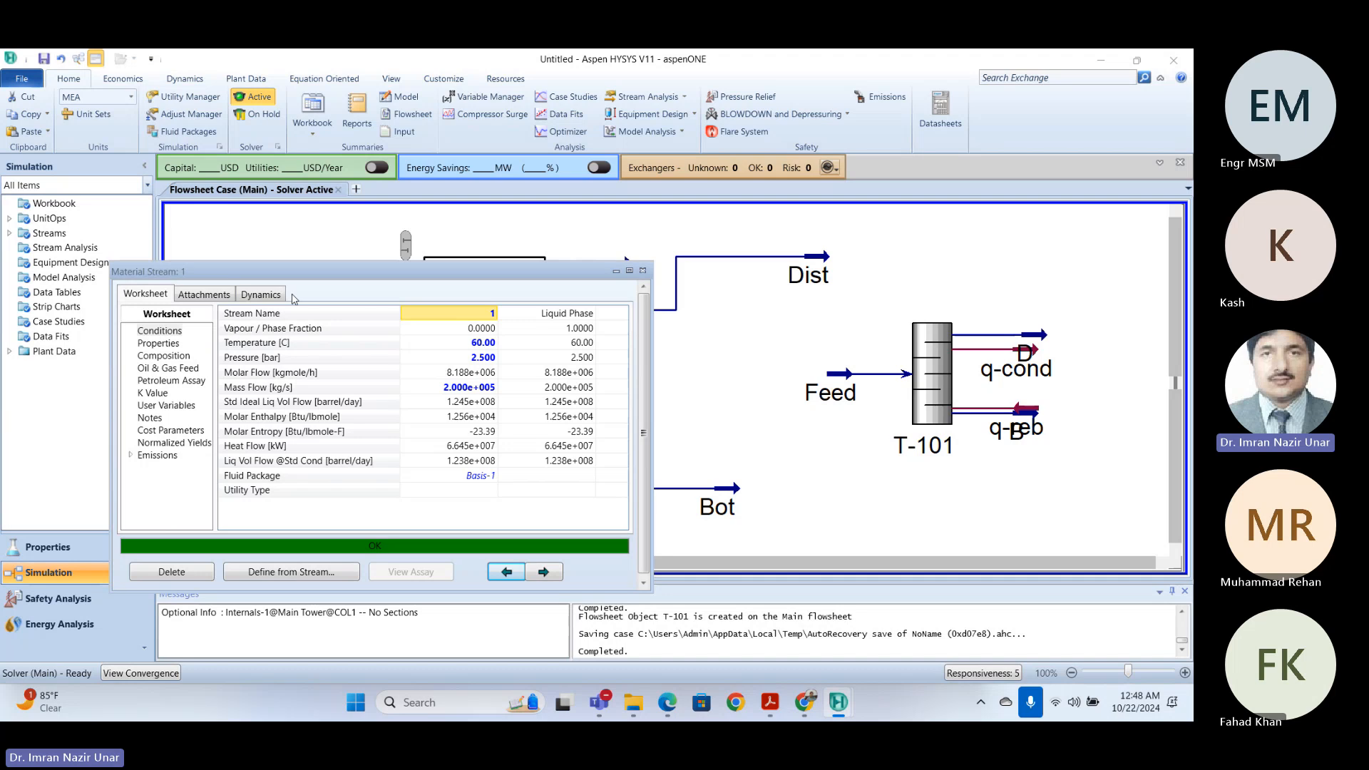
drag(372, 278, 455, 258)
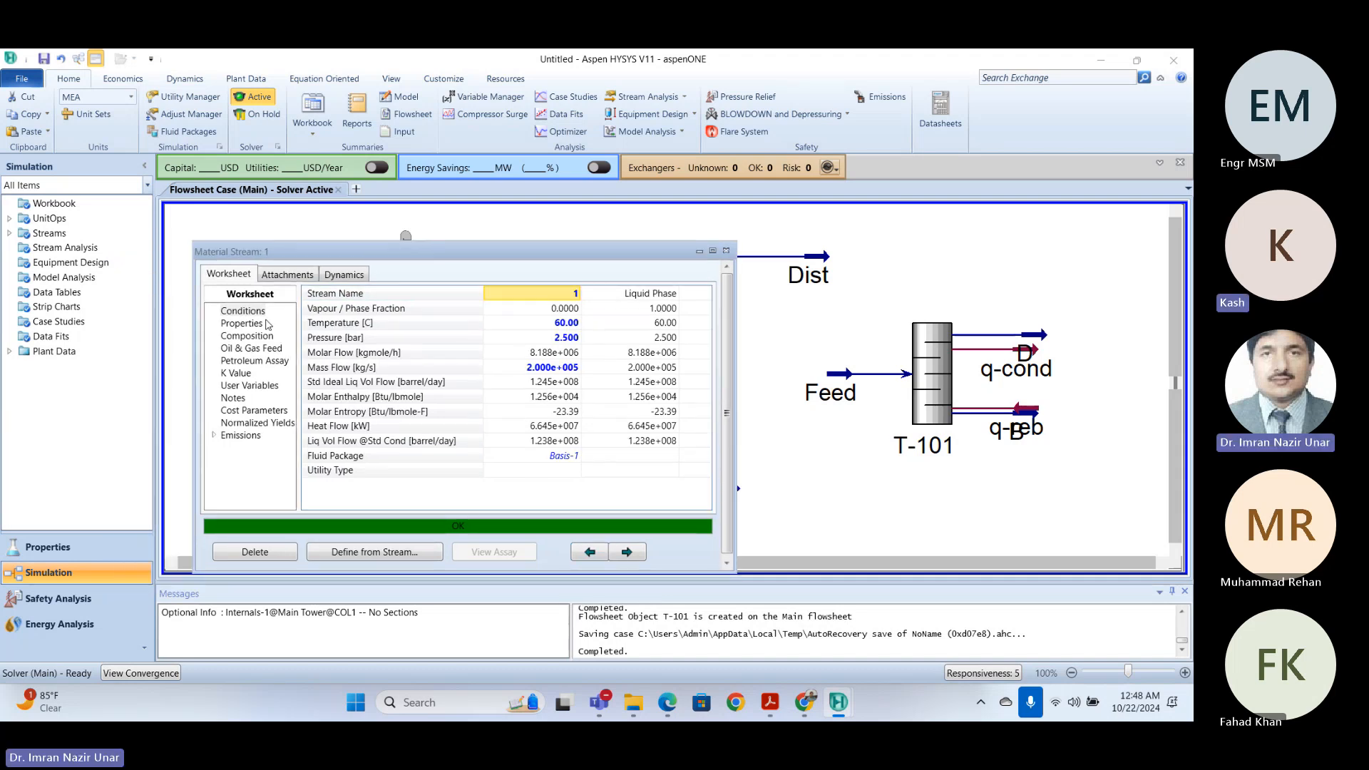
click(242, 323)
click(243, 311)
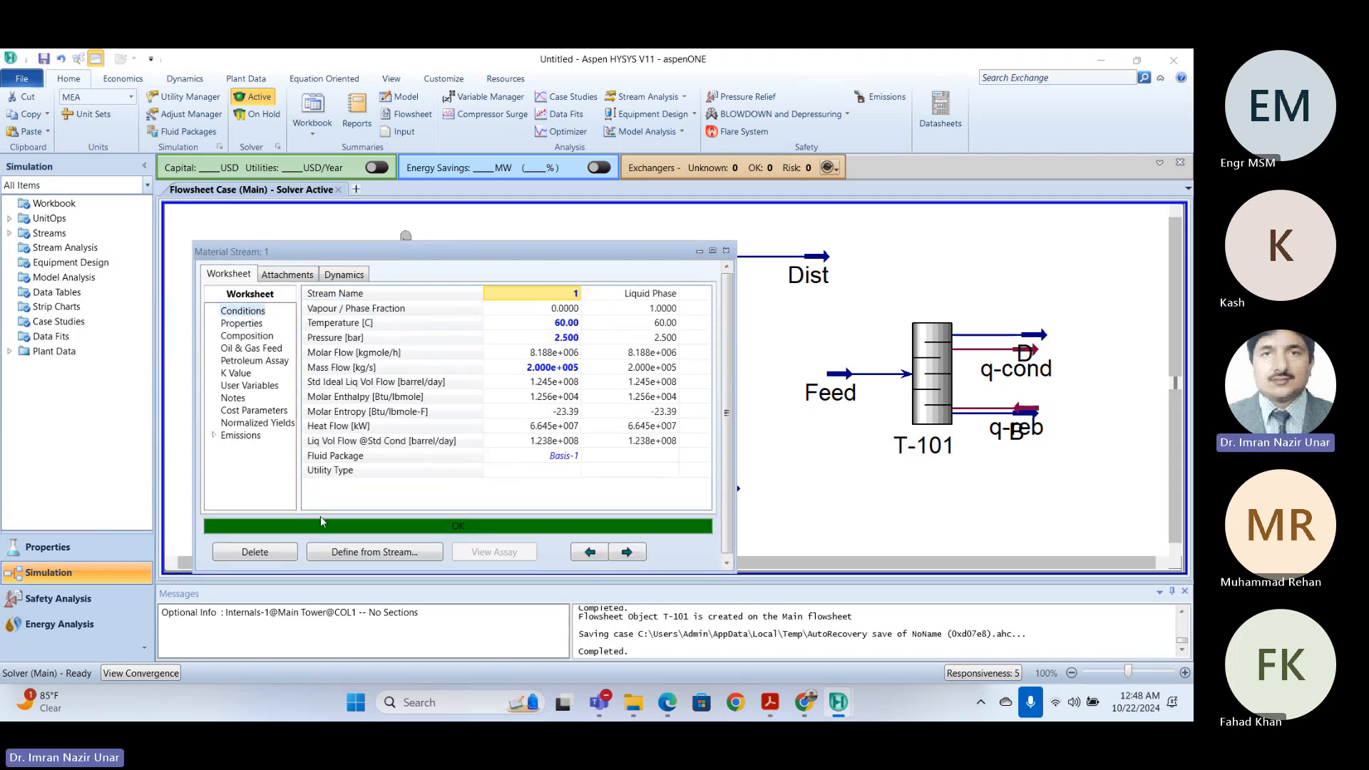
click(218, 335)
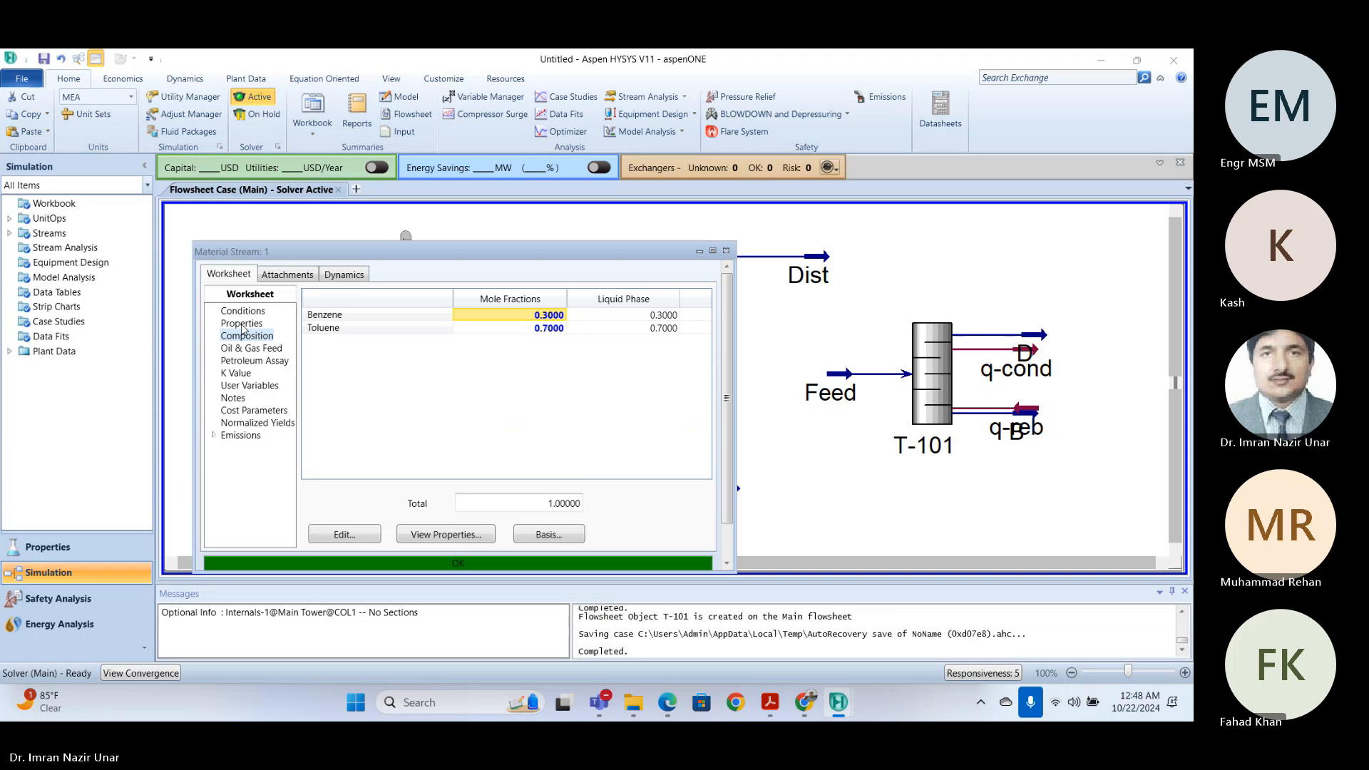
click(242, 323)
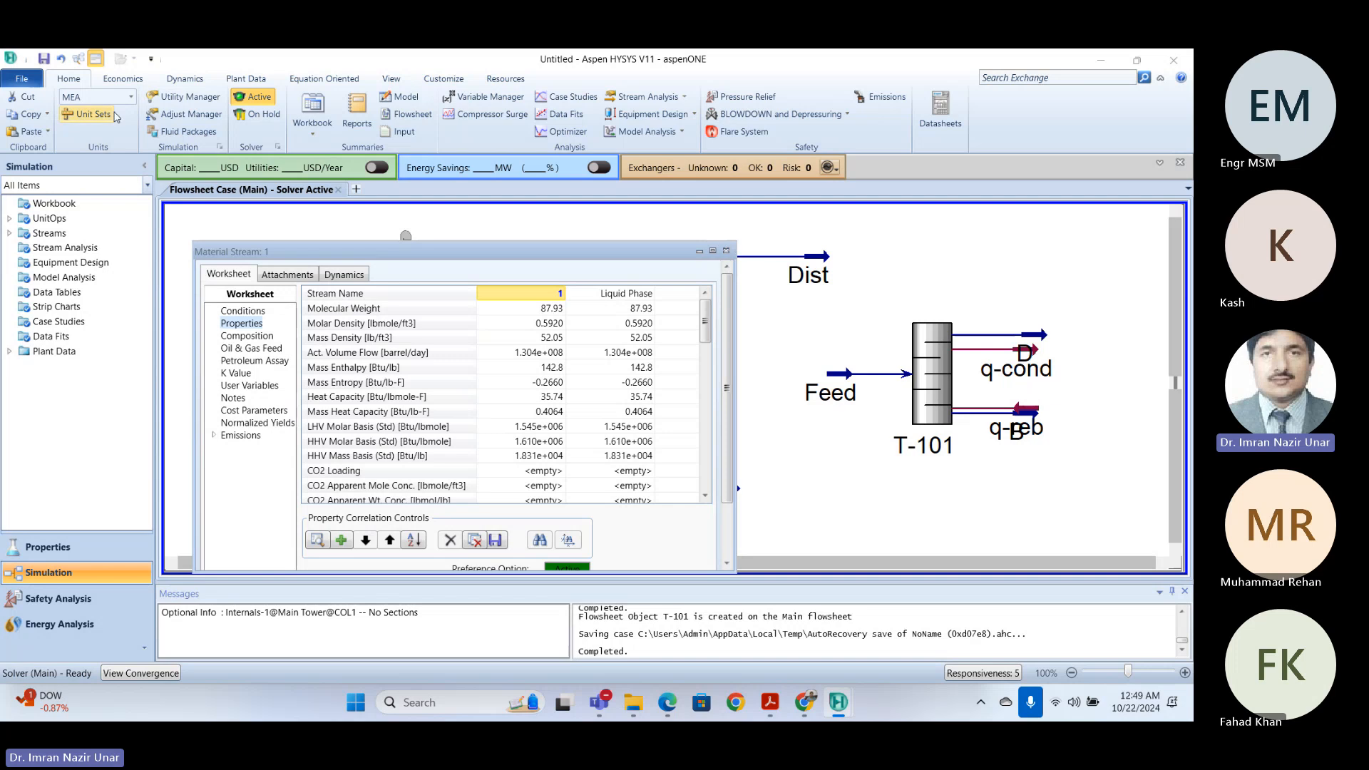
click(727, 251)
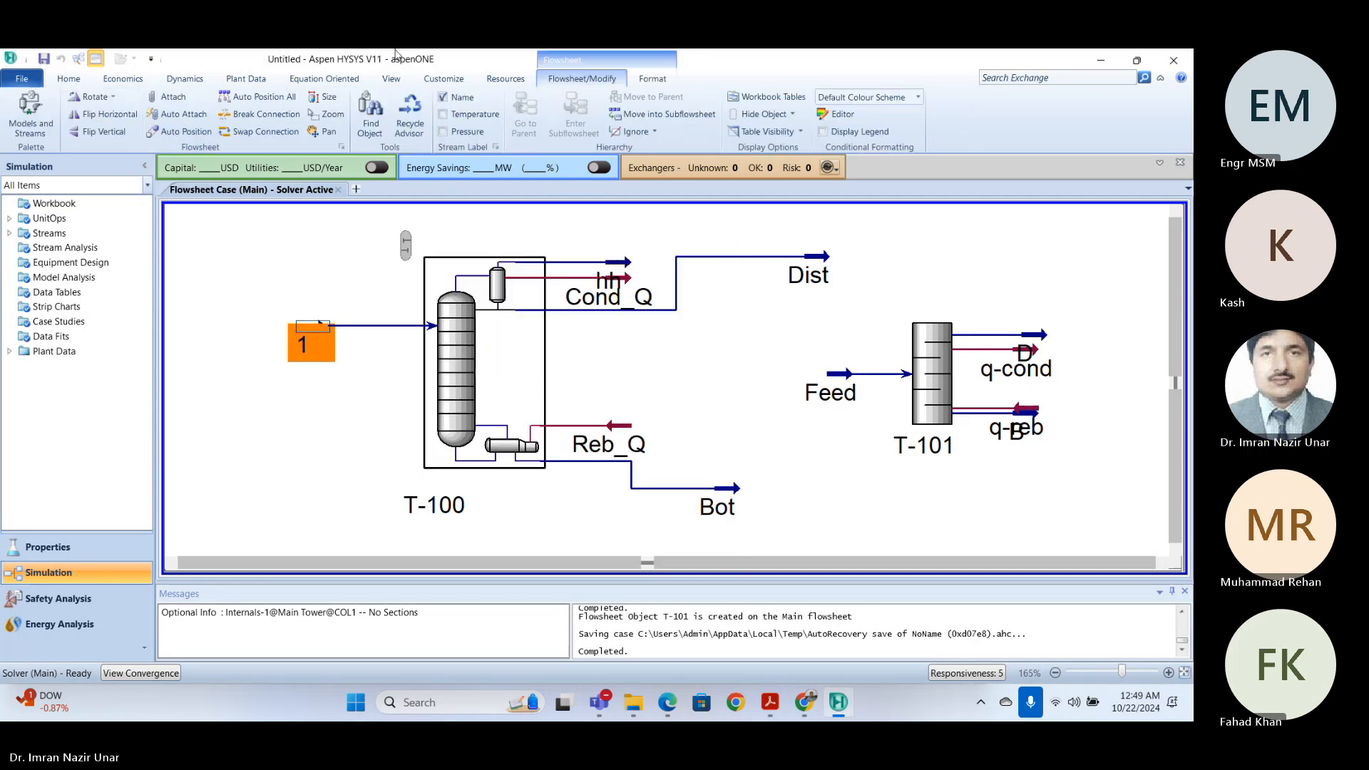
- Add a Spreadsheet operation to the flowsheet beneath stream 1 and open its window
click(30, 113)
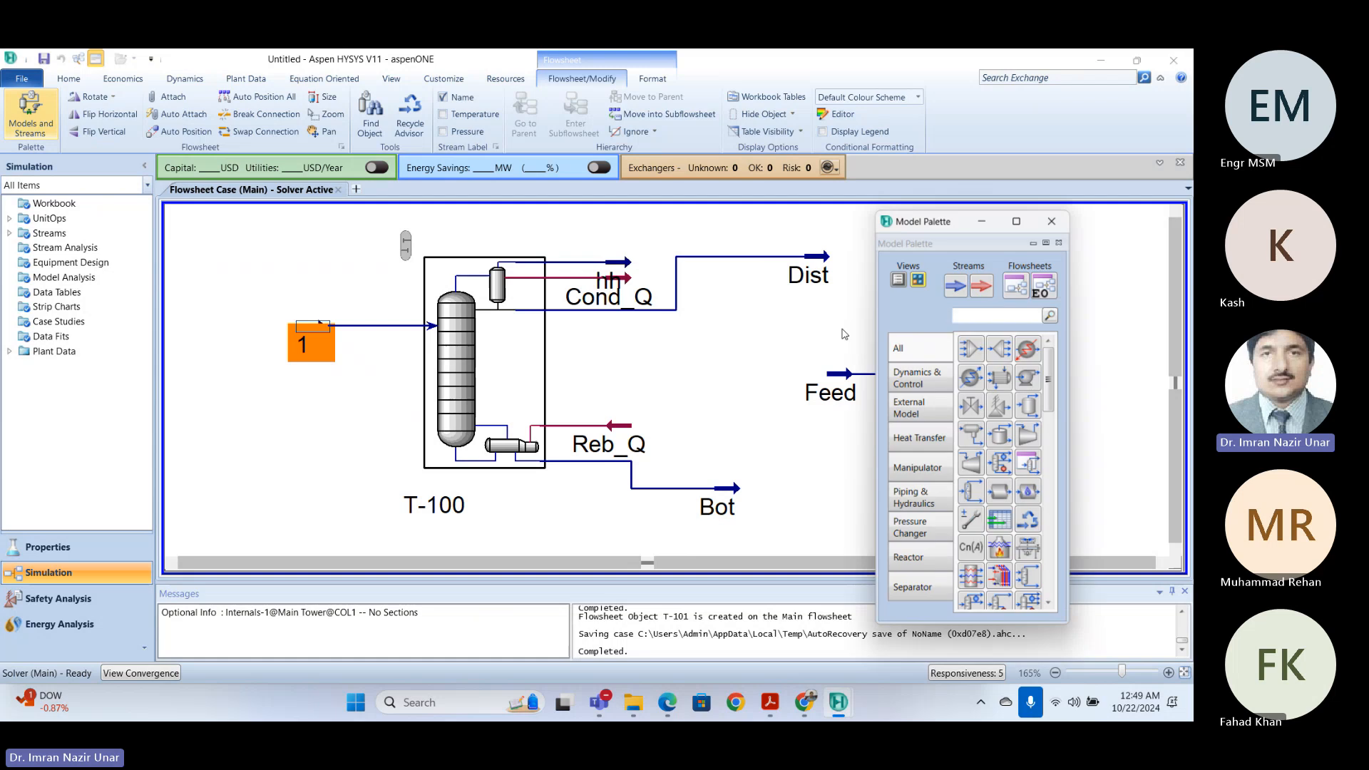
scroll(1009, 487, down, 3)
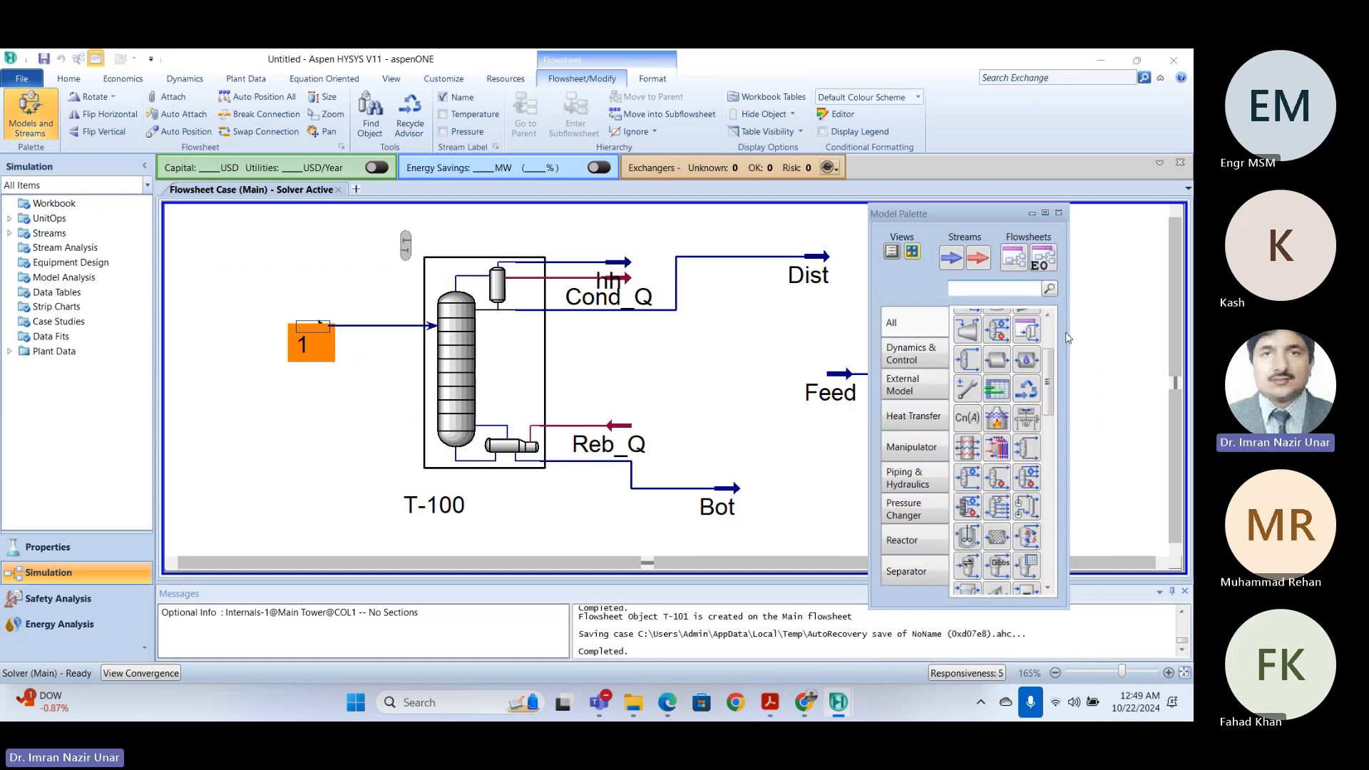
click(1002, 393)
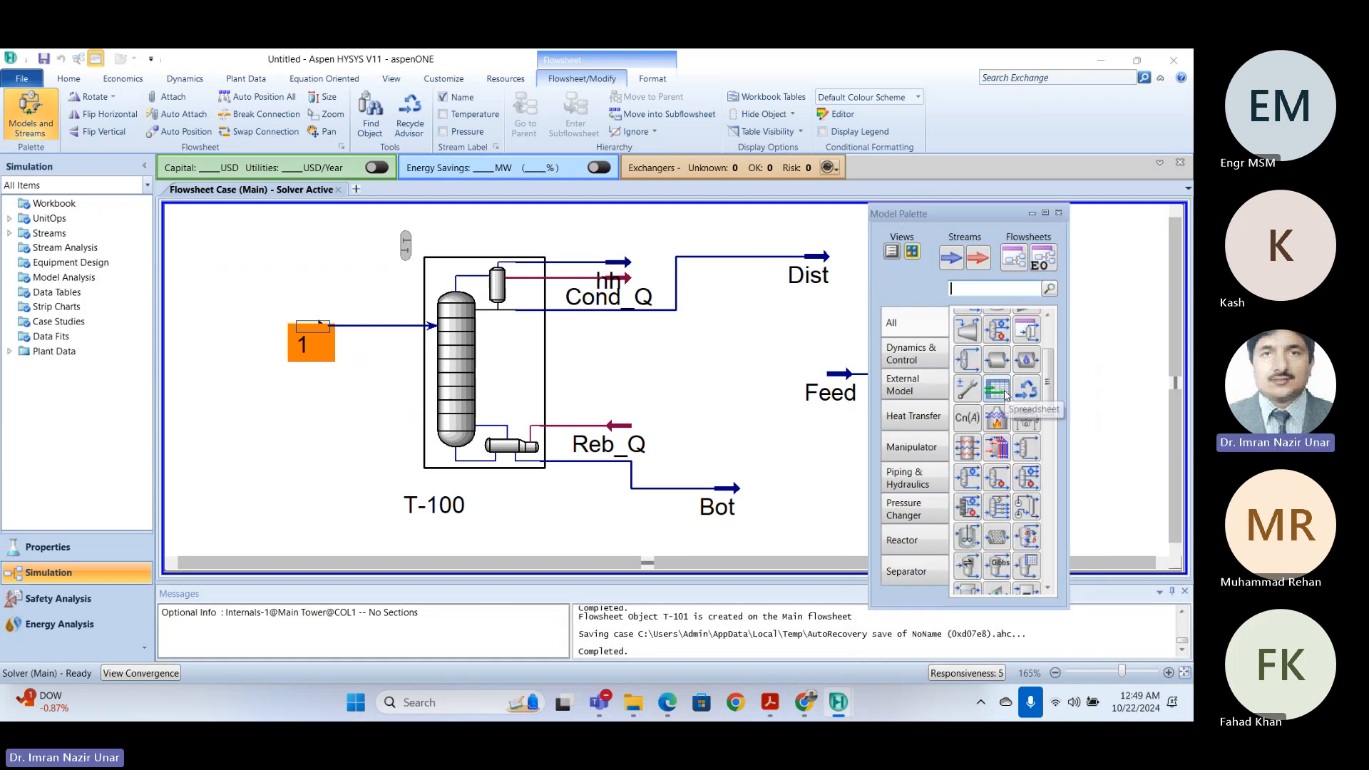
click(258, 461)
double_click(317, 406)
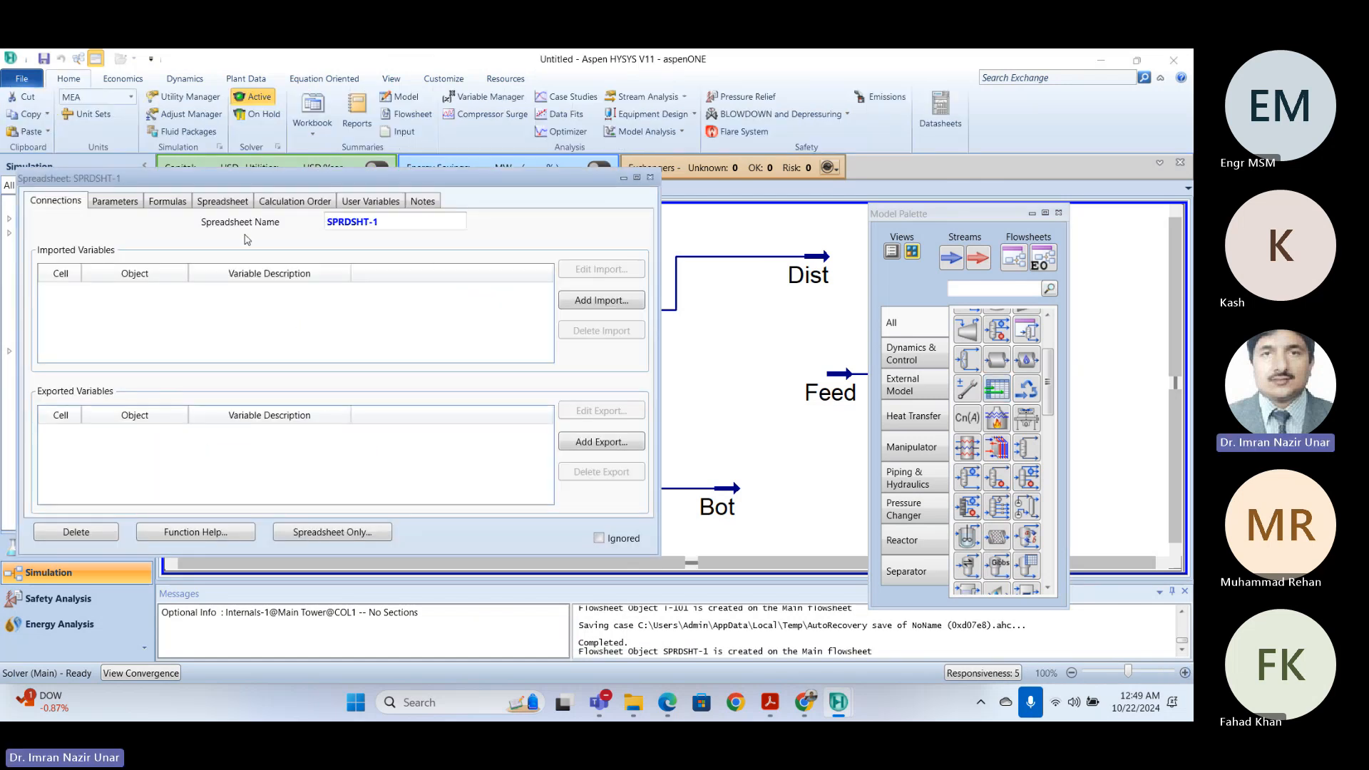
- Enter the label Density in cell A1 of the new spreadsheet's grid
click(219, 202)
click(101, 383)
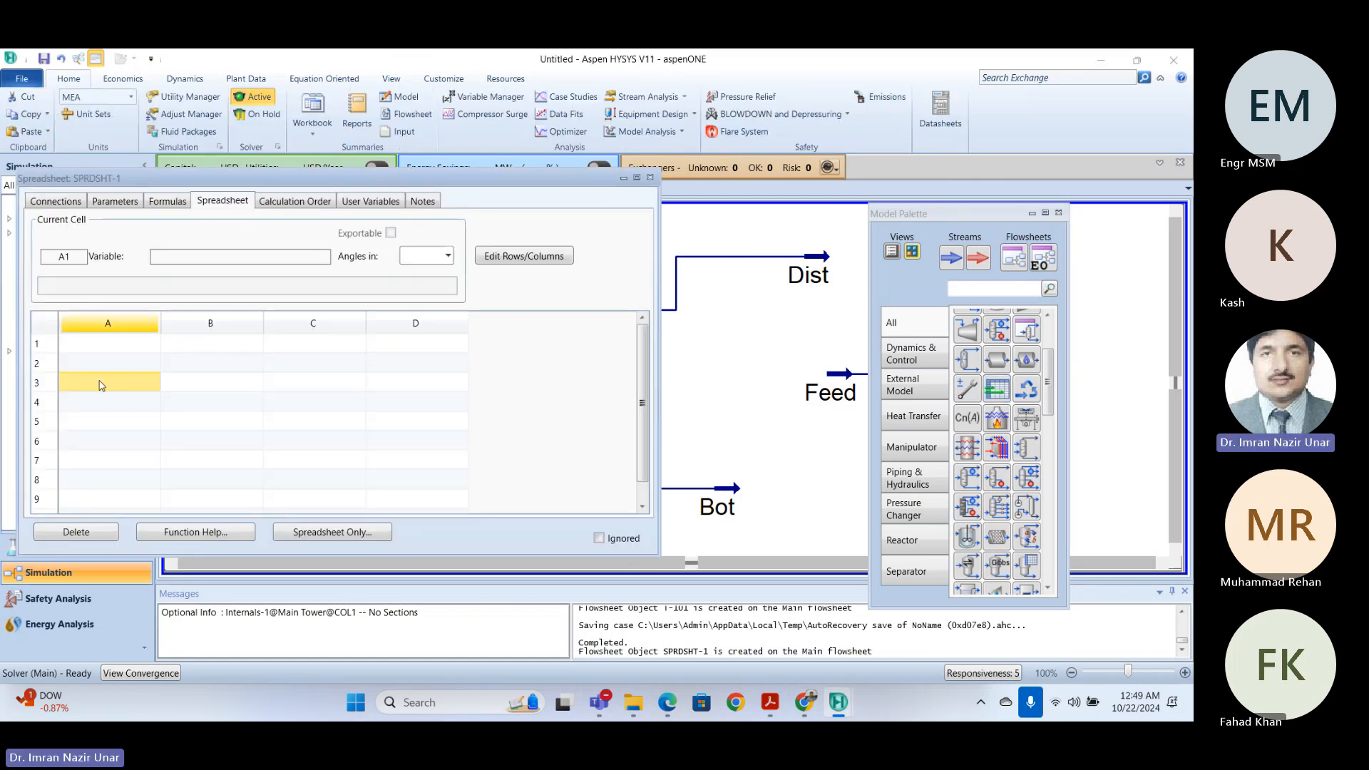
click(123, 350)
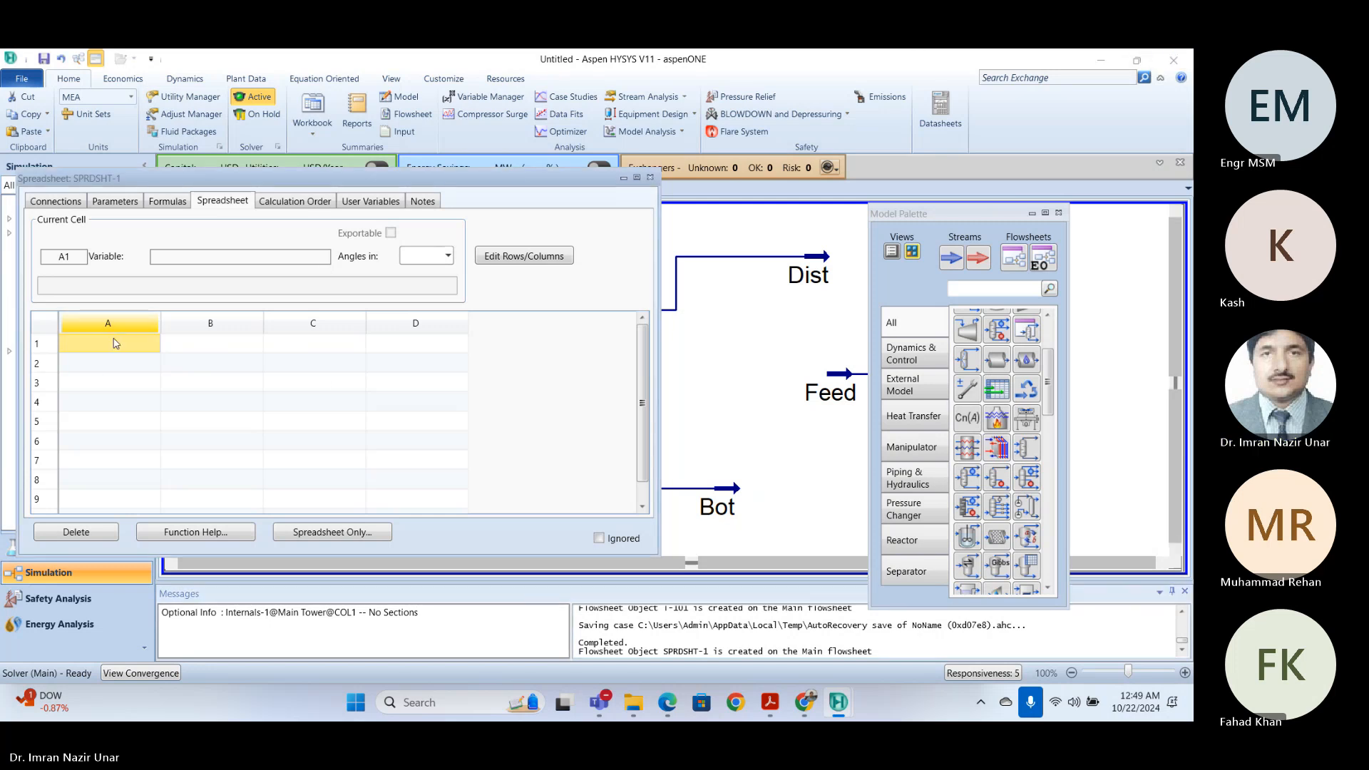
text(Density)
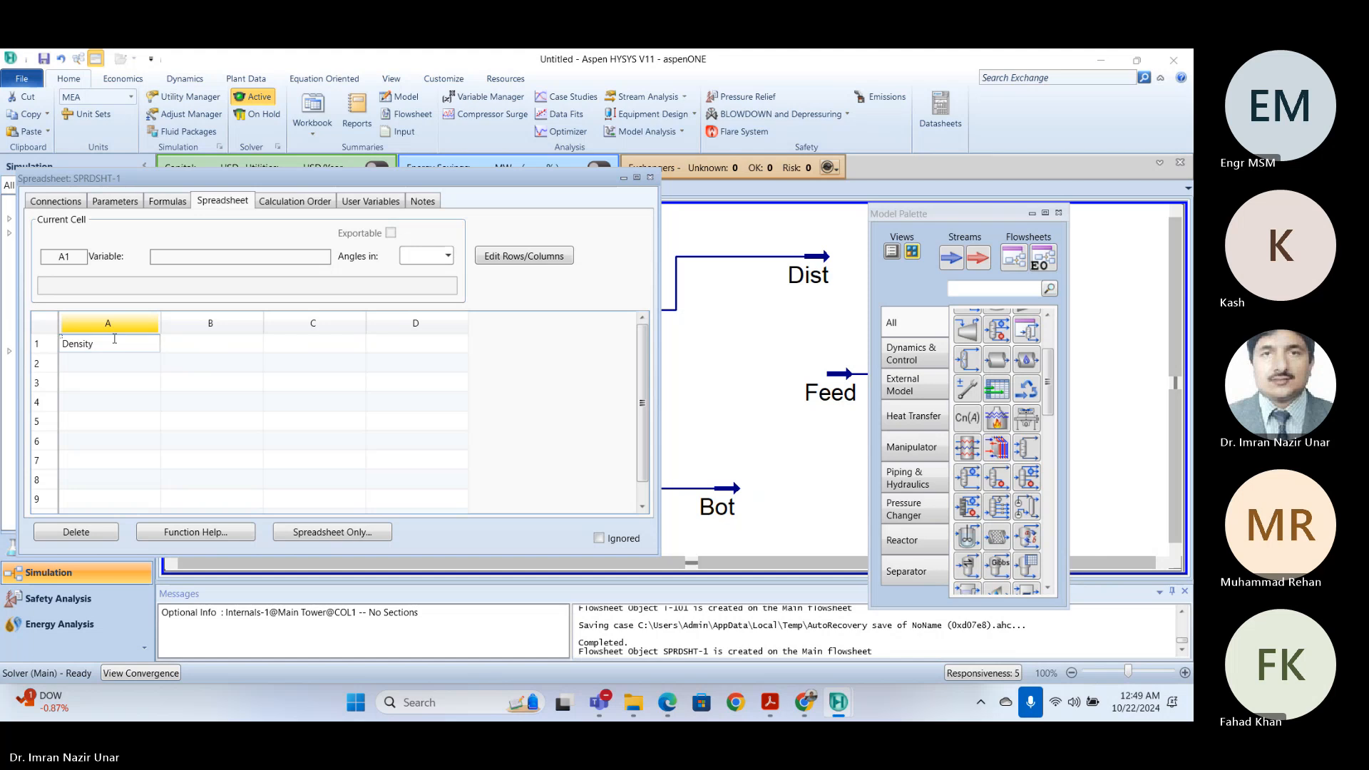
key(Return)
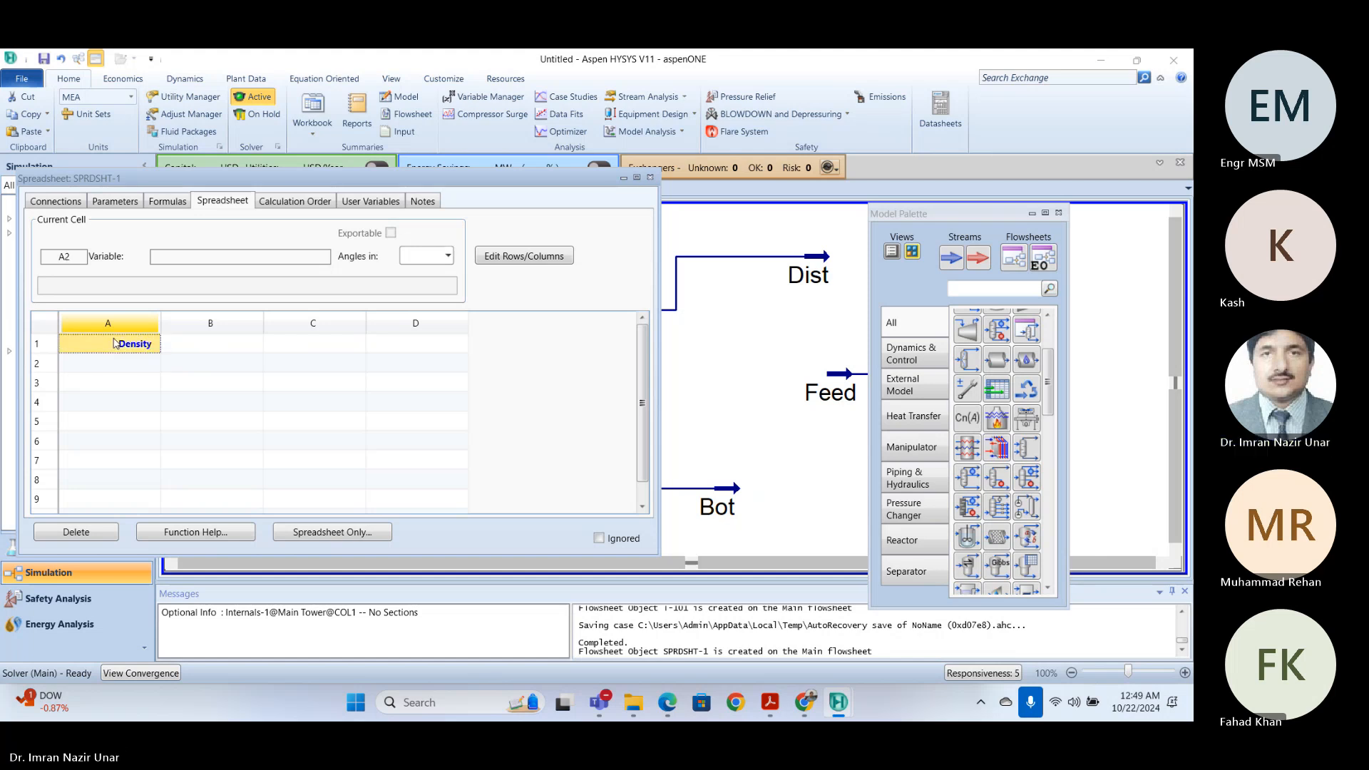
- Import stream 1's Mass Density variable into spreadsheet cell B1
key(Right)
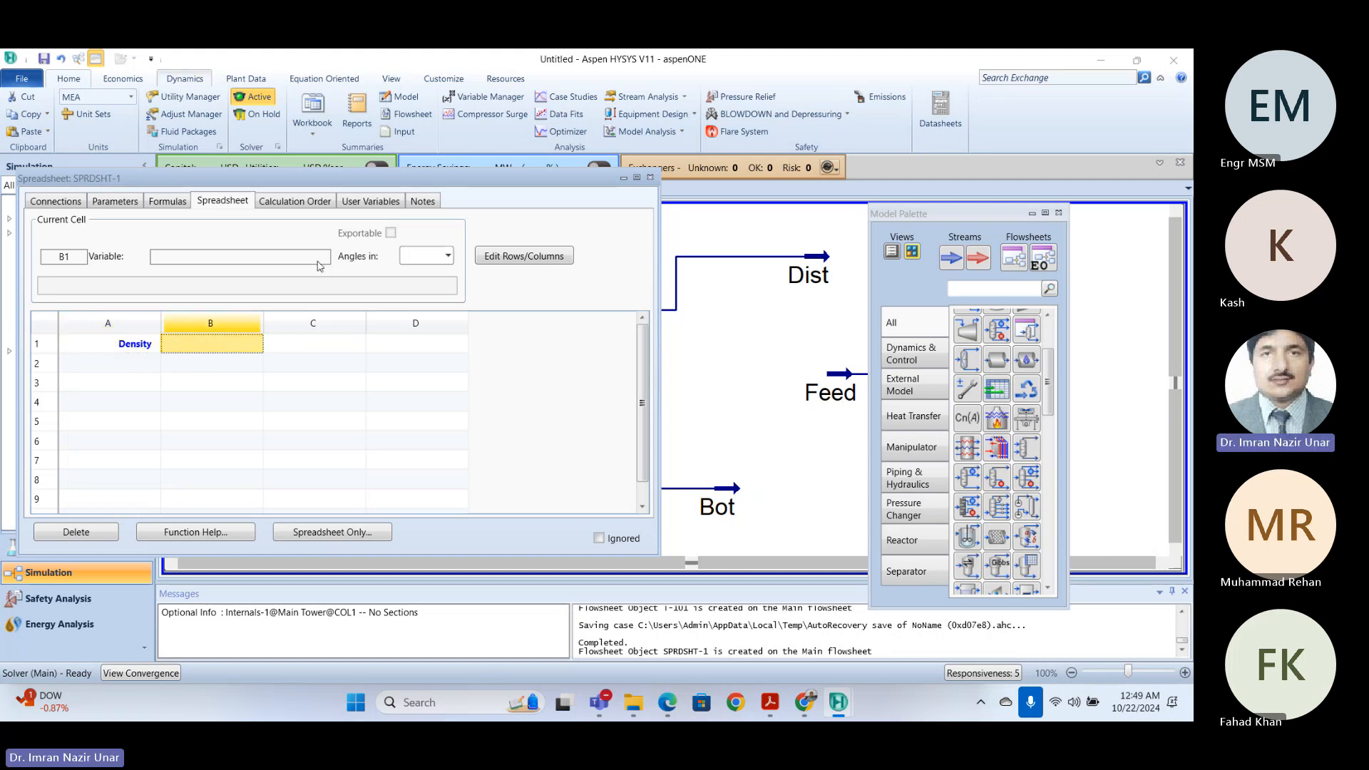
right_click(211, 347)
click(269, 465)
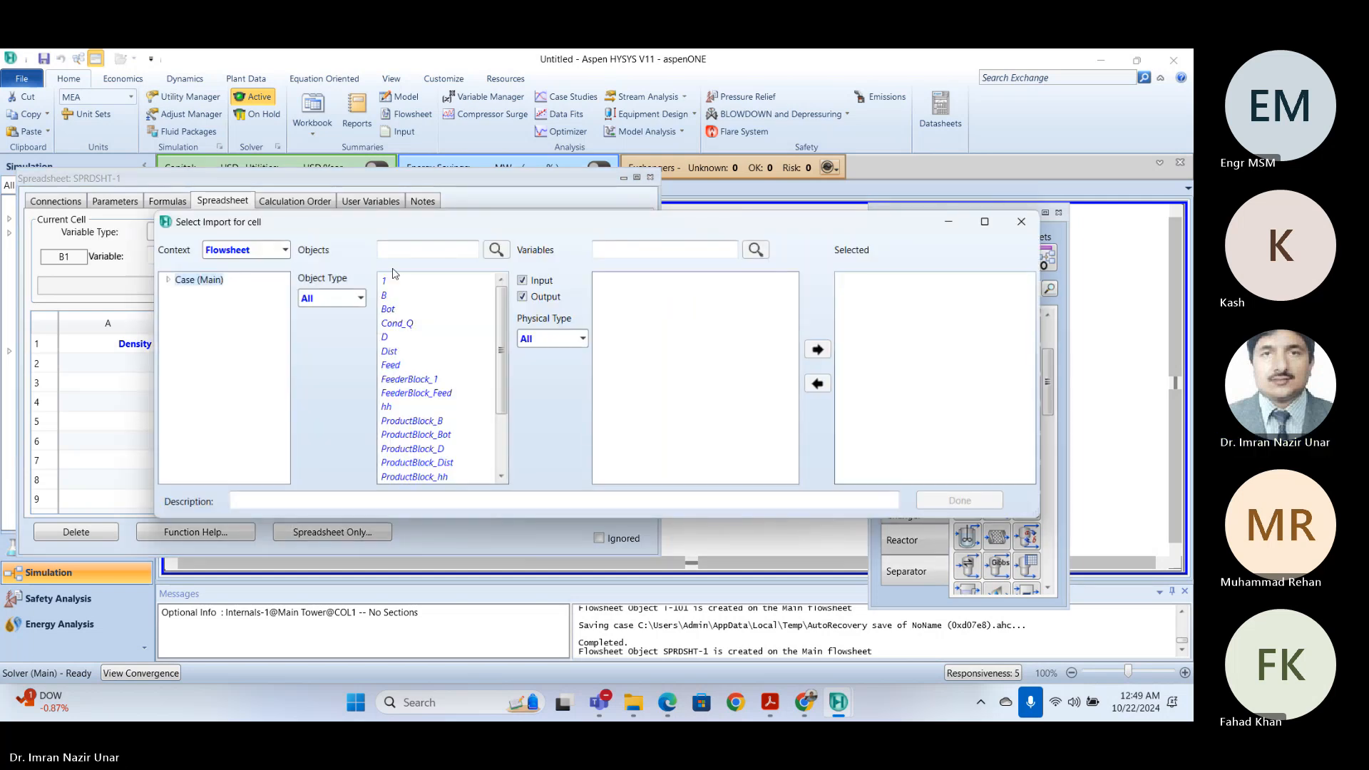
click(390, 282)
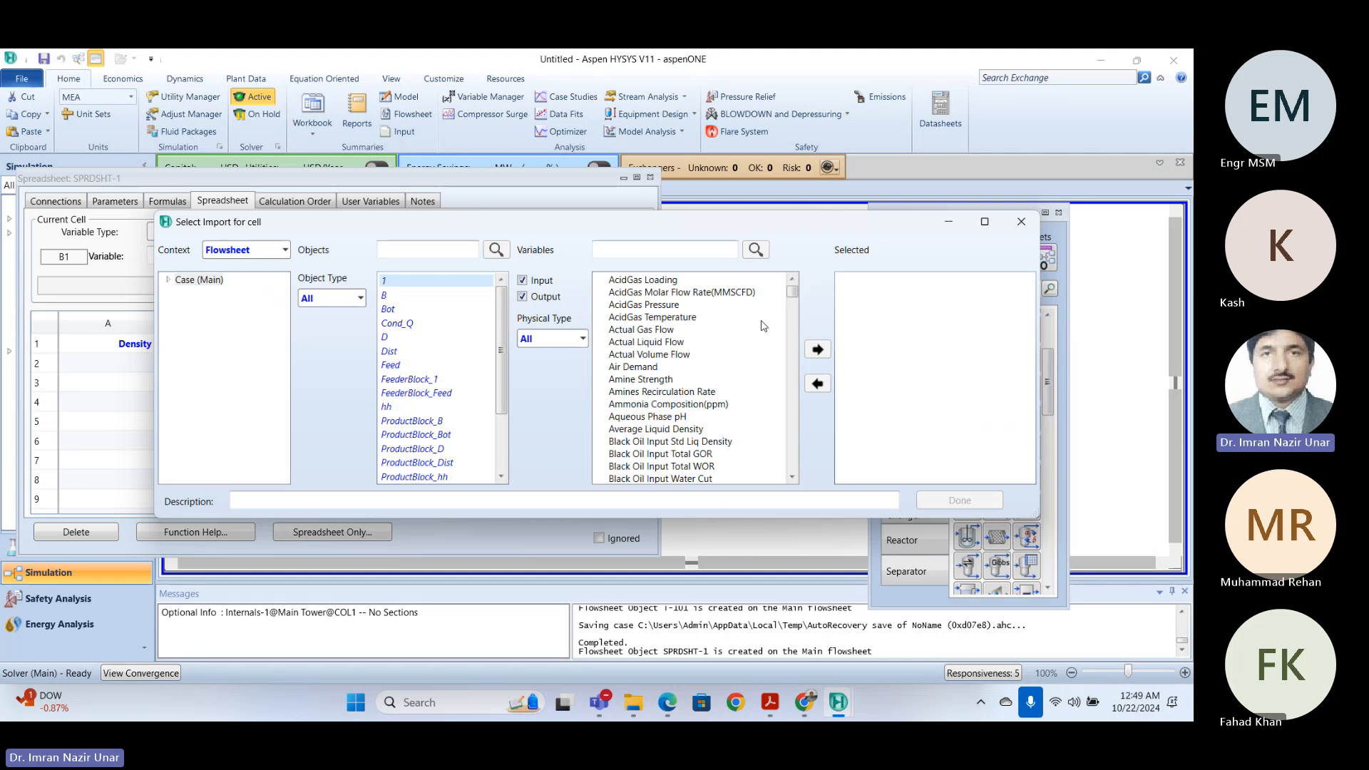
drag(793, 292, 756, 340)
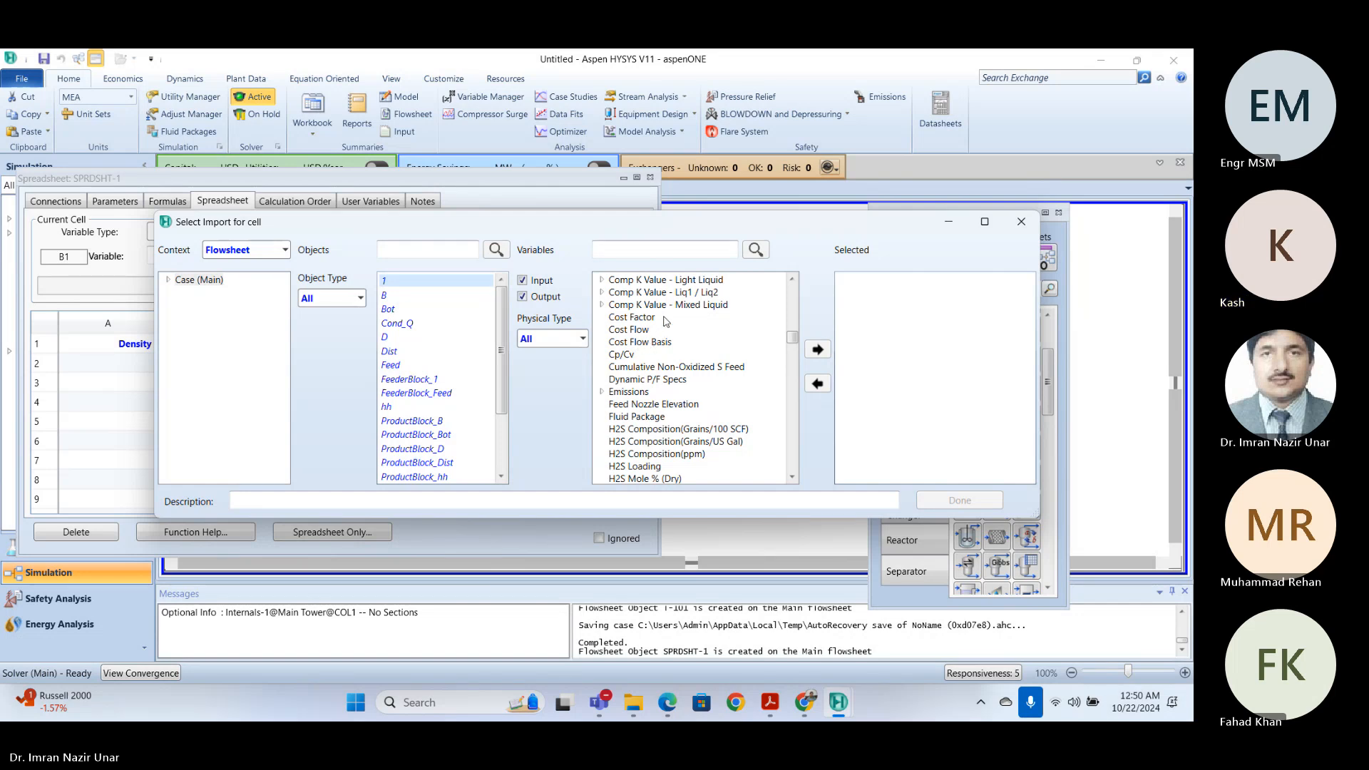
scroll(664, 342, down, 15)
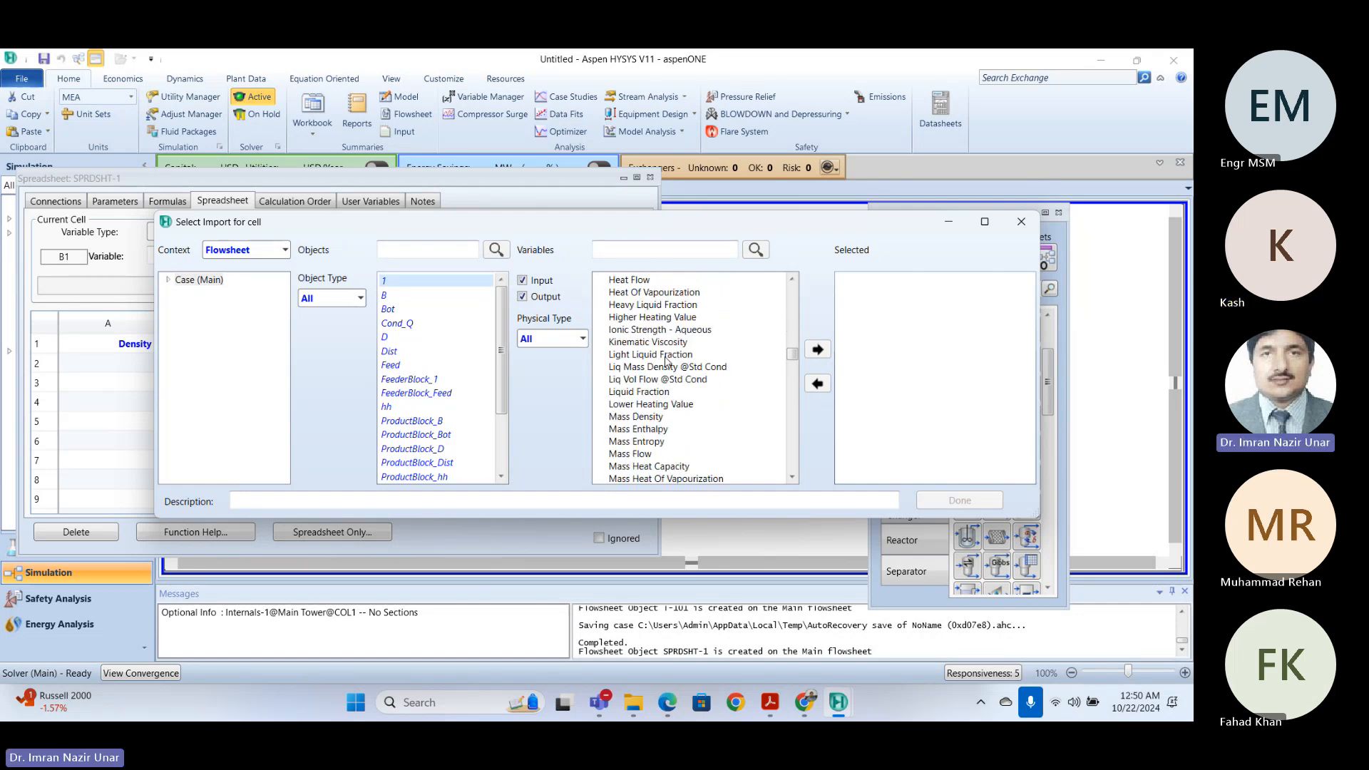
scroll(662, 368, up, 2)
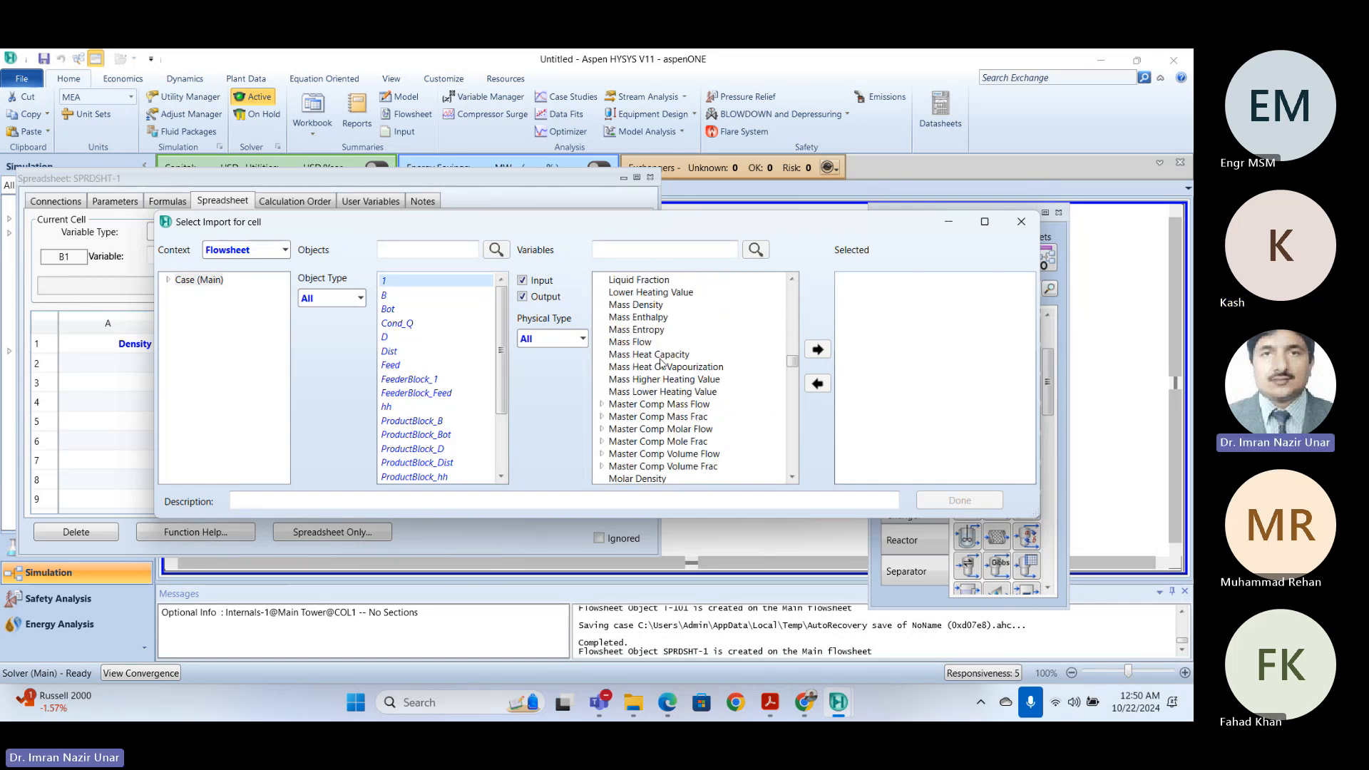
click(651, 305)
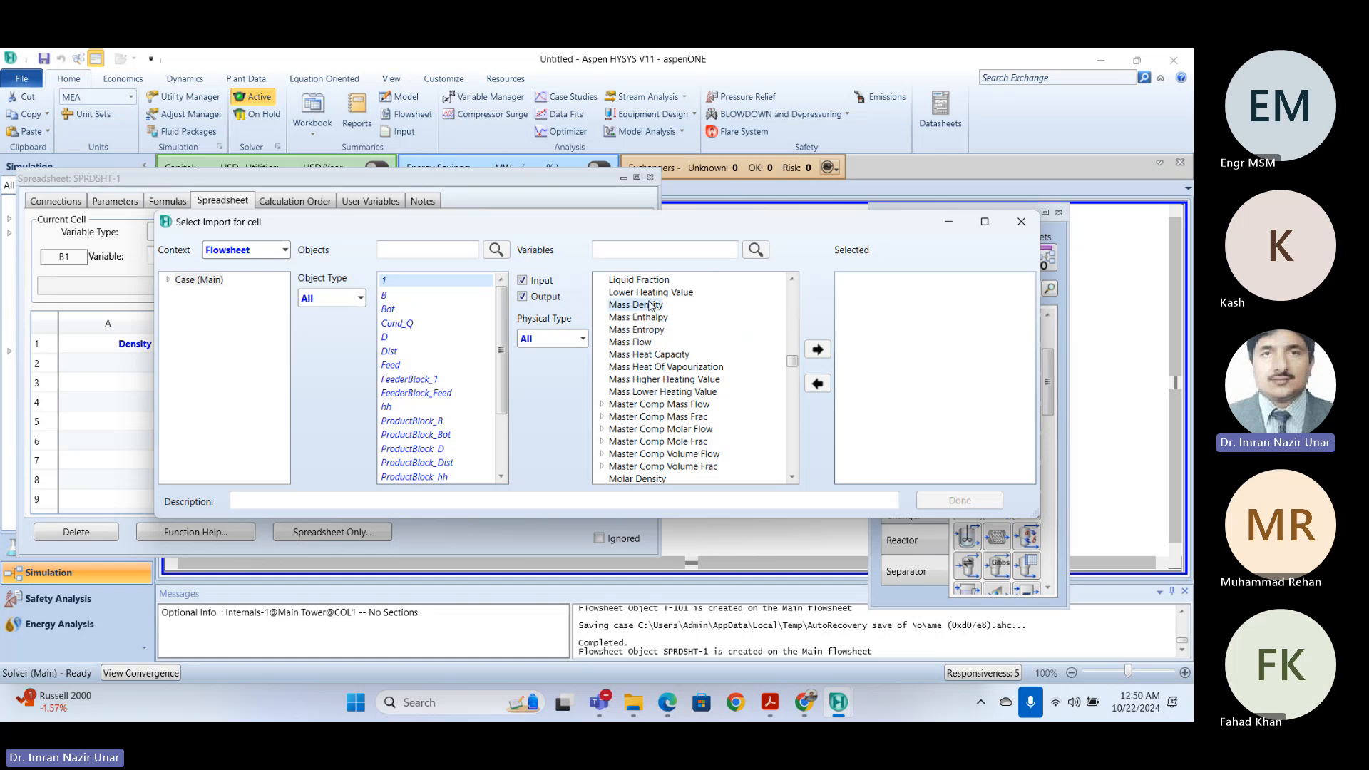
click(818, 349)
click(952, 503)
- Enter the label Specific Volume in cell A2 of the spreadsheet
click(212, 403)
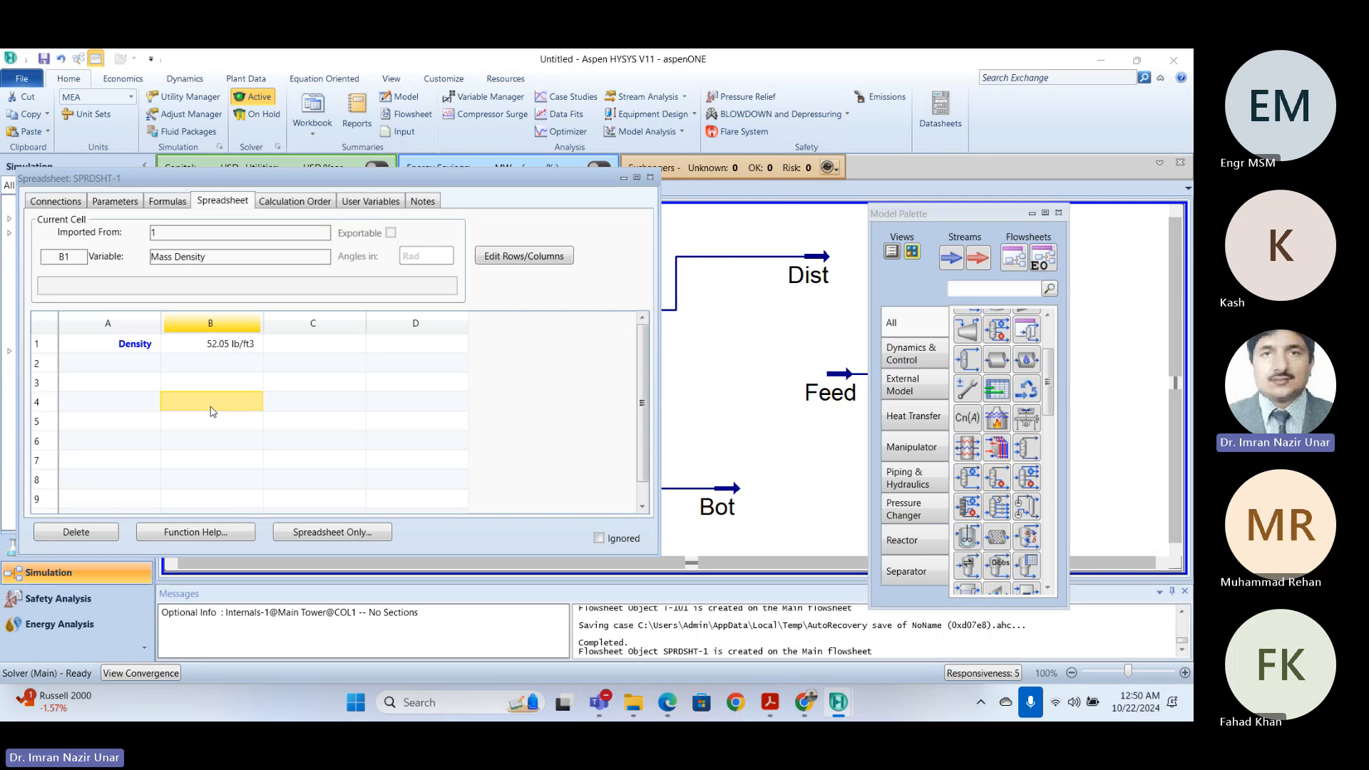
click(155, 365)
text(S)
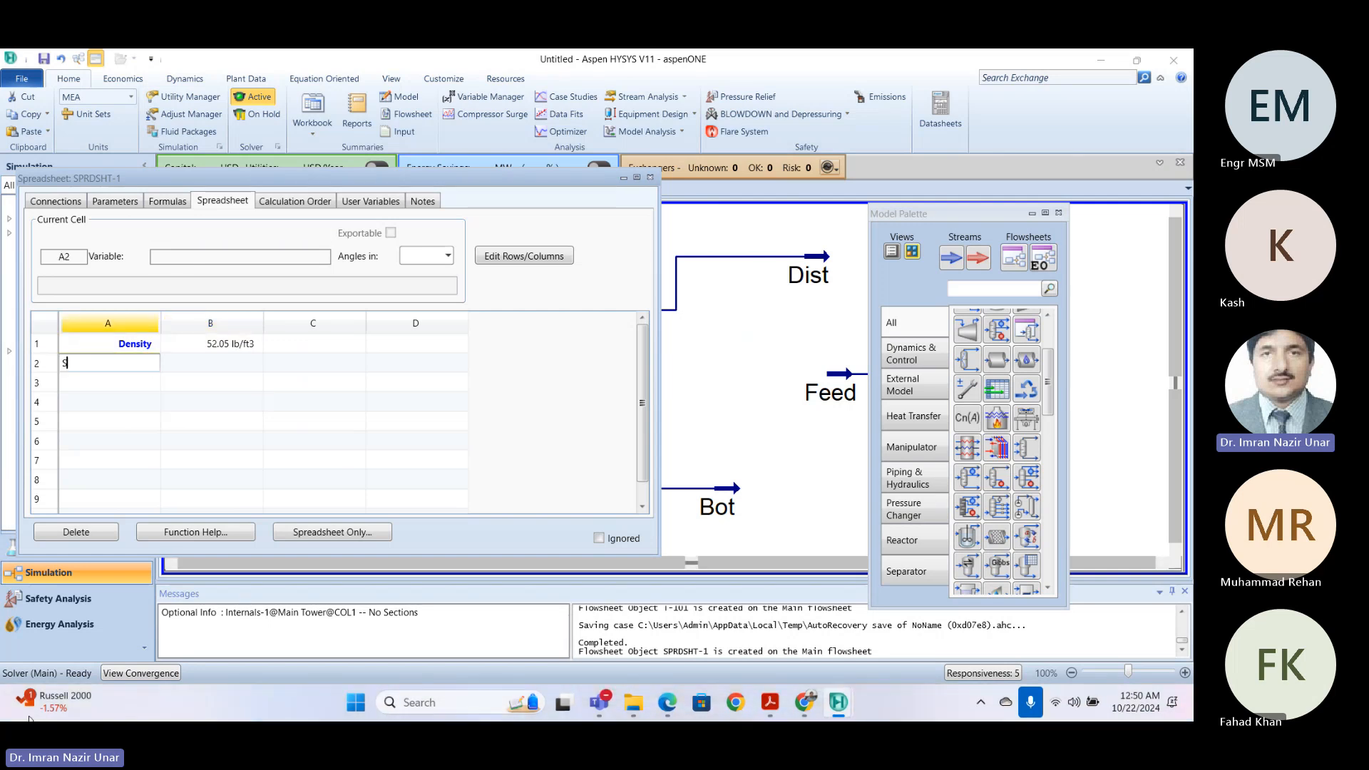
text(pecific Volume)
key(Return)
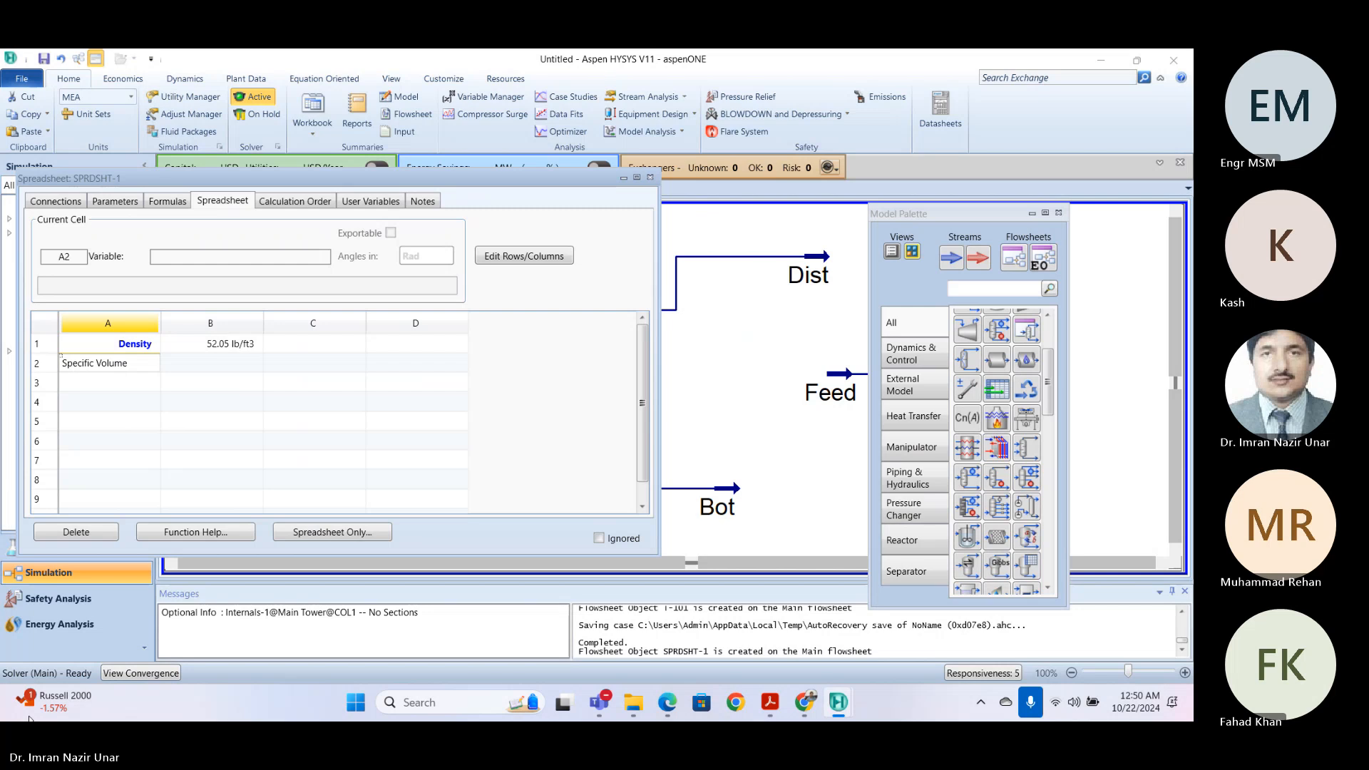
- Calculate the specific volume in cell B2 with the formula =1/B1, check the cell, and close the spreadsheet
key(Right)
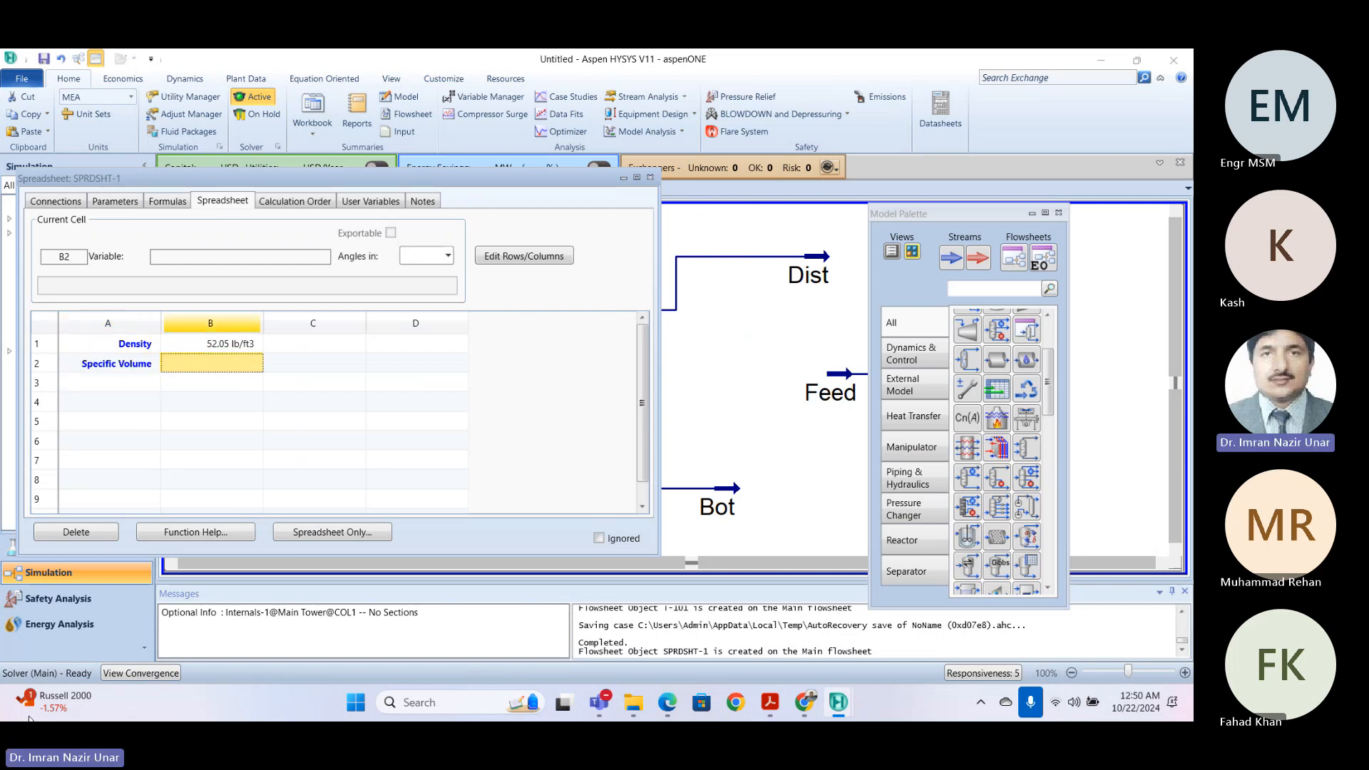
text(=)
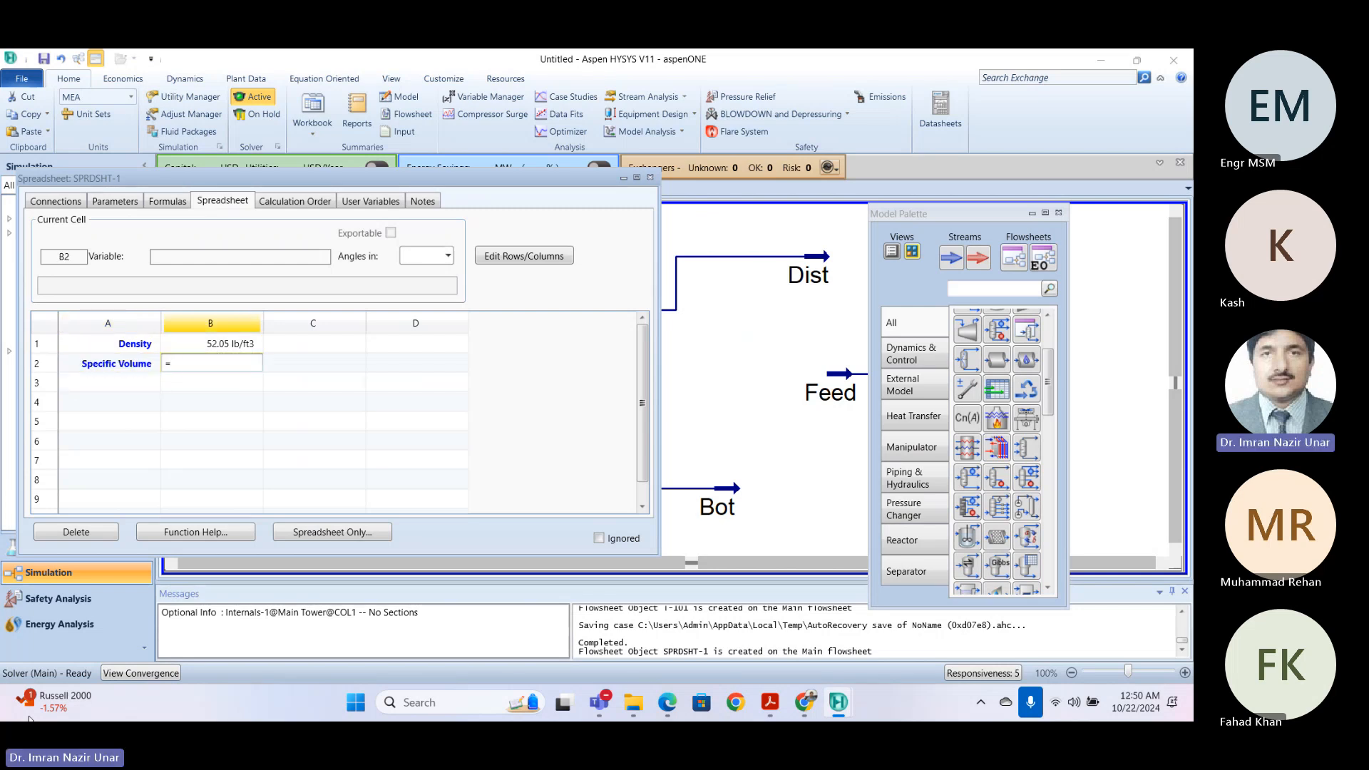
text(1/)
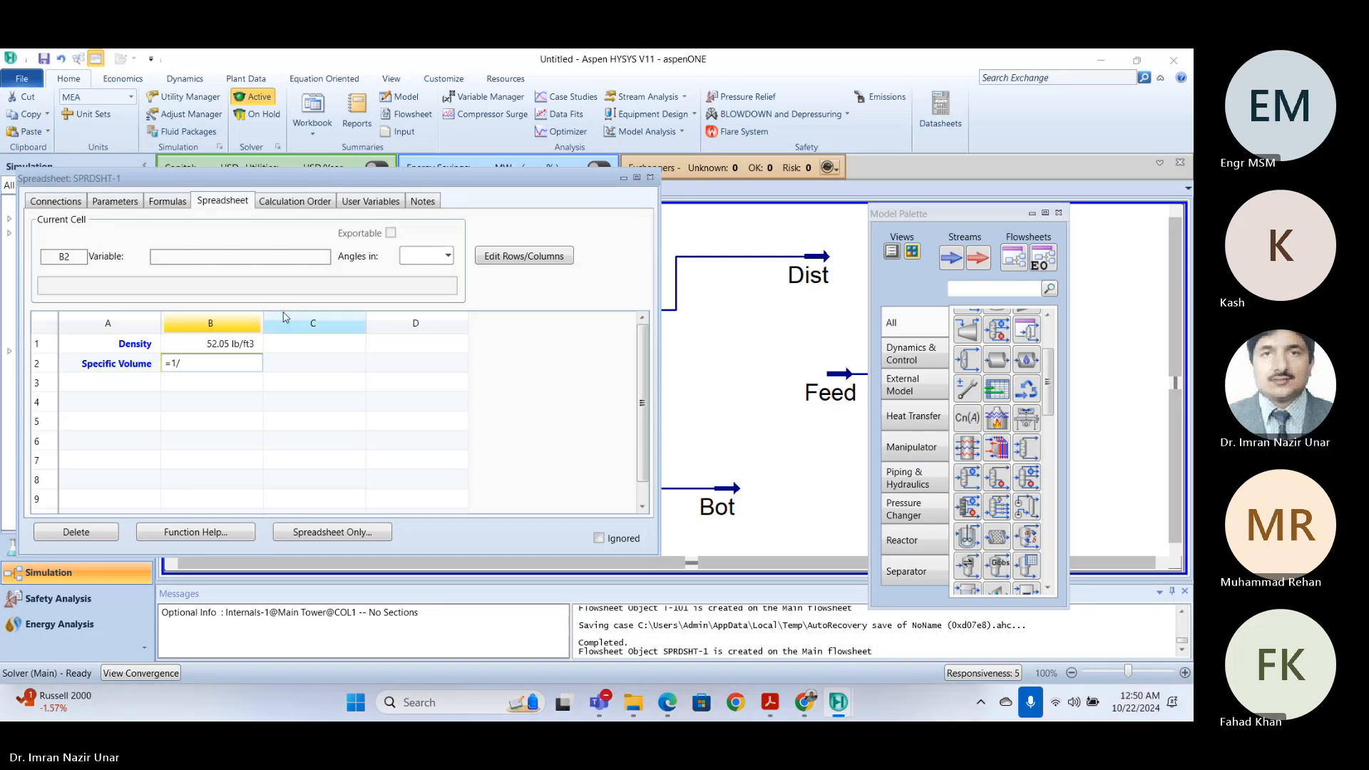
text(B1)
key(Return)
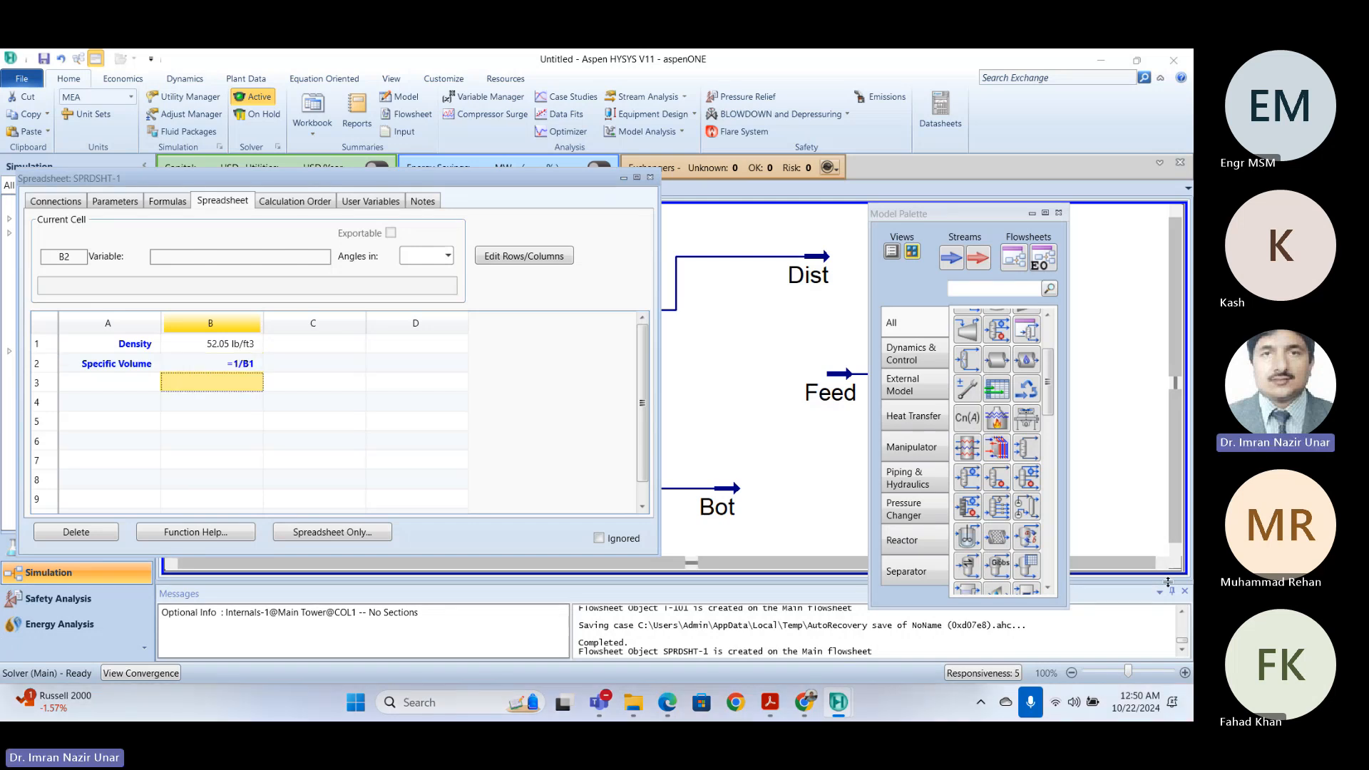
key(Up)
key(Right)
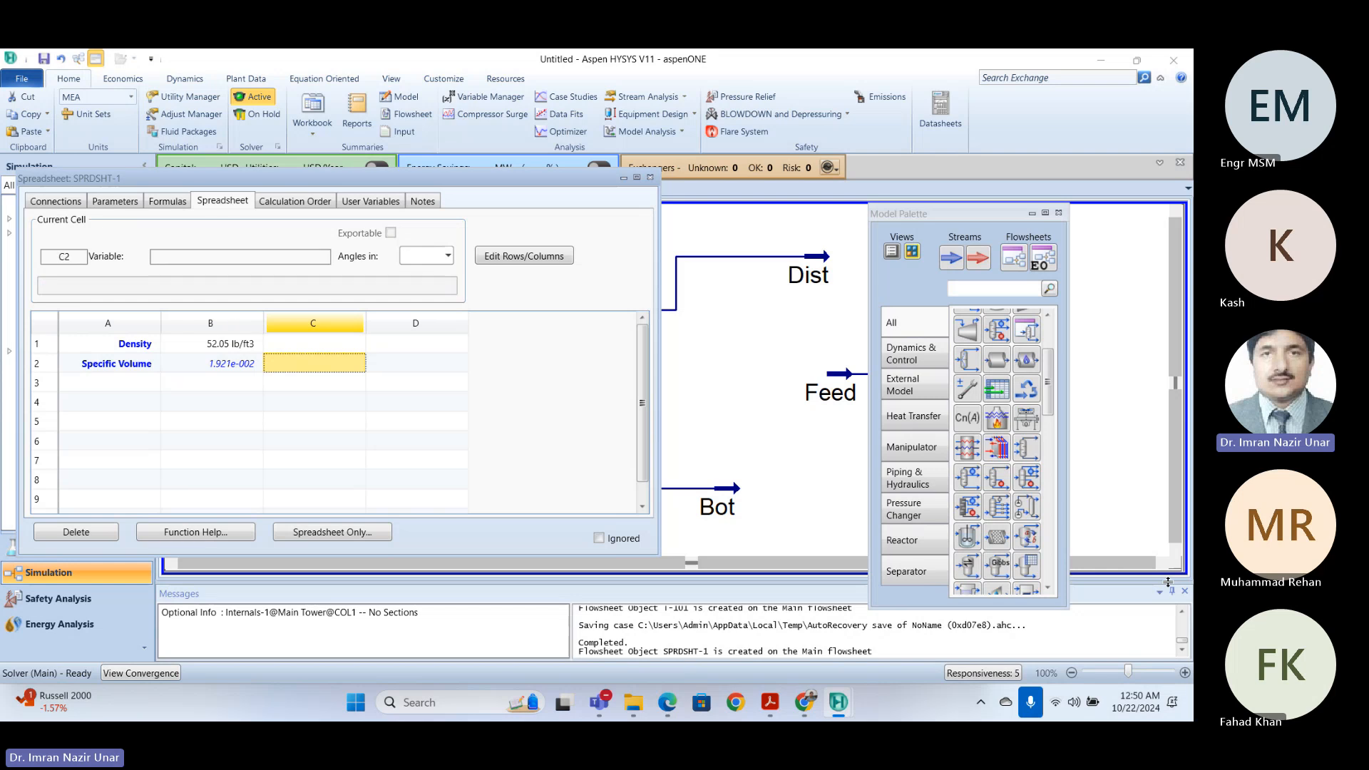
key(Left)
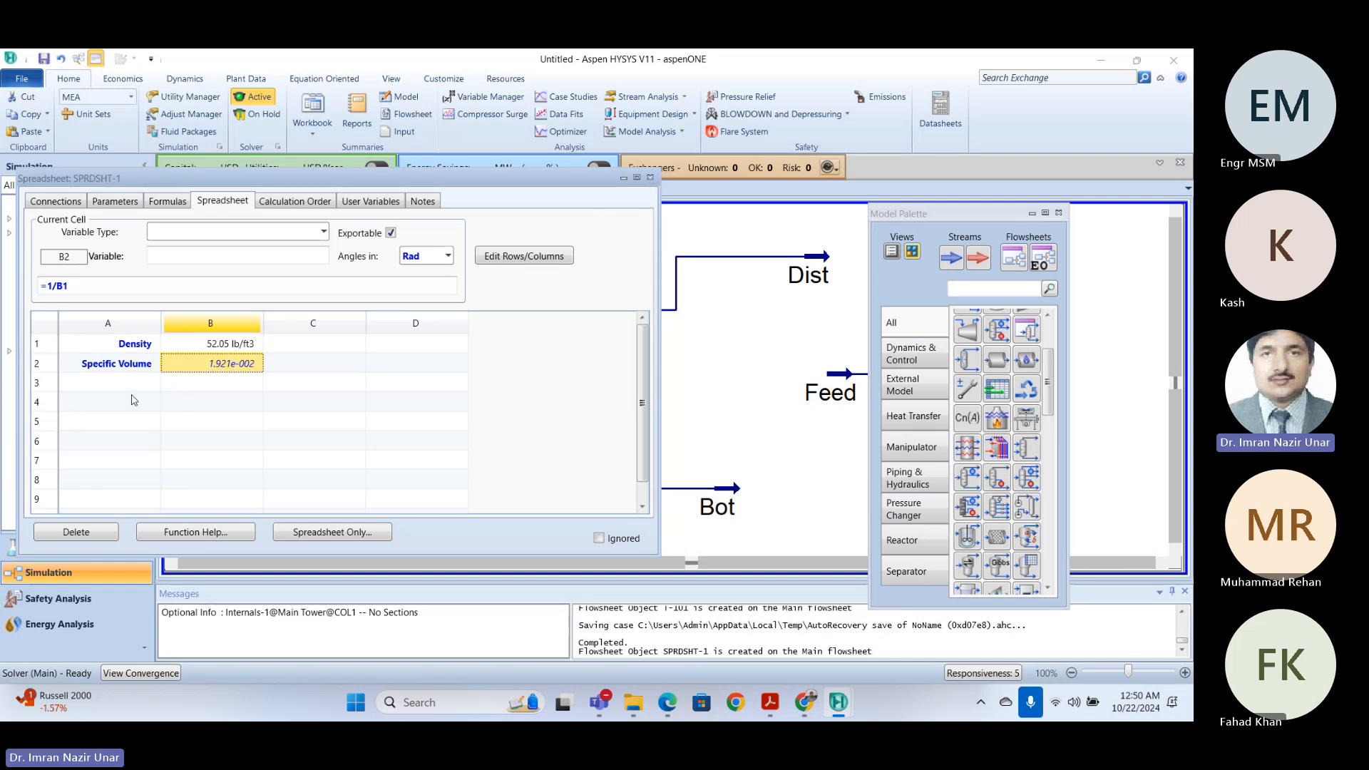
click(650, 178)
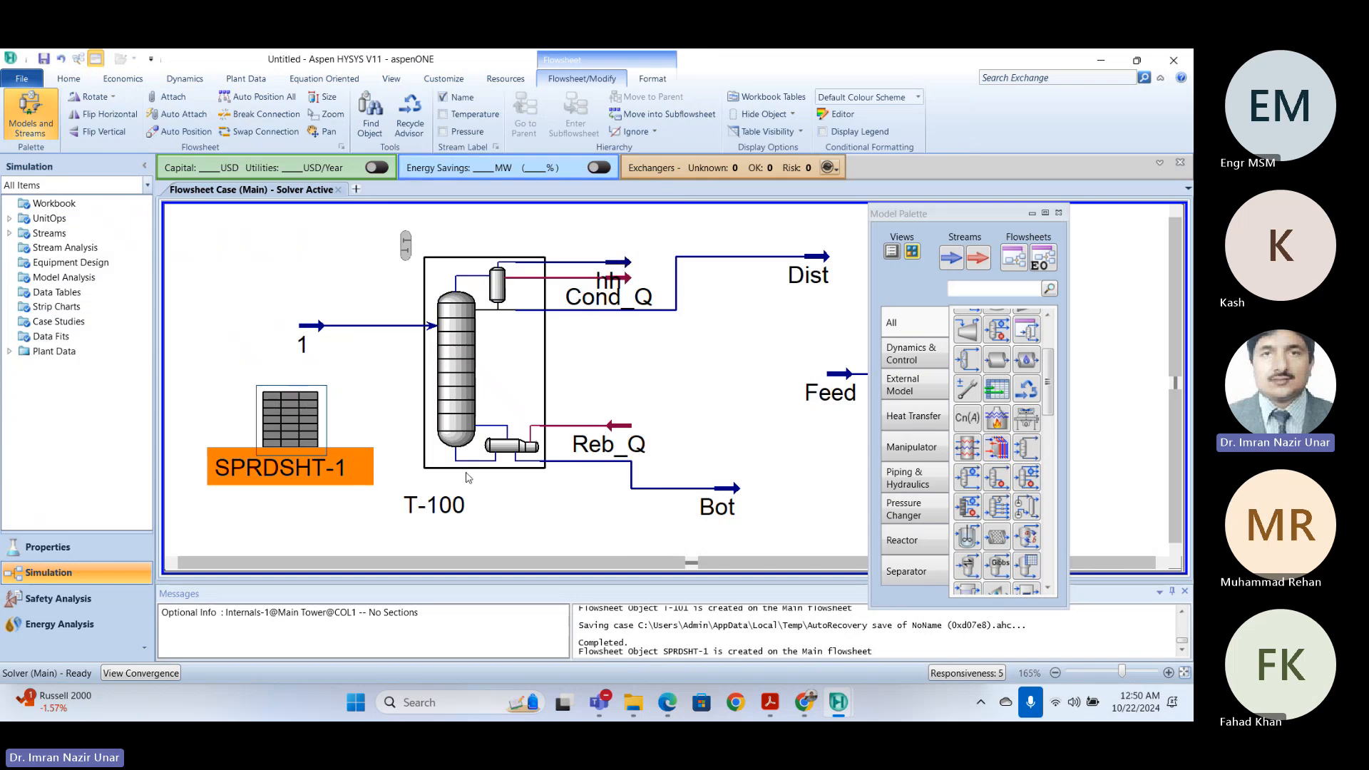
- Open stream 1 from the flowsheet, review its conditions and physical properties, and close the stream window
click(273, 340)
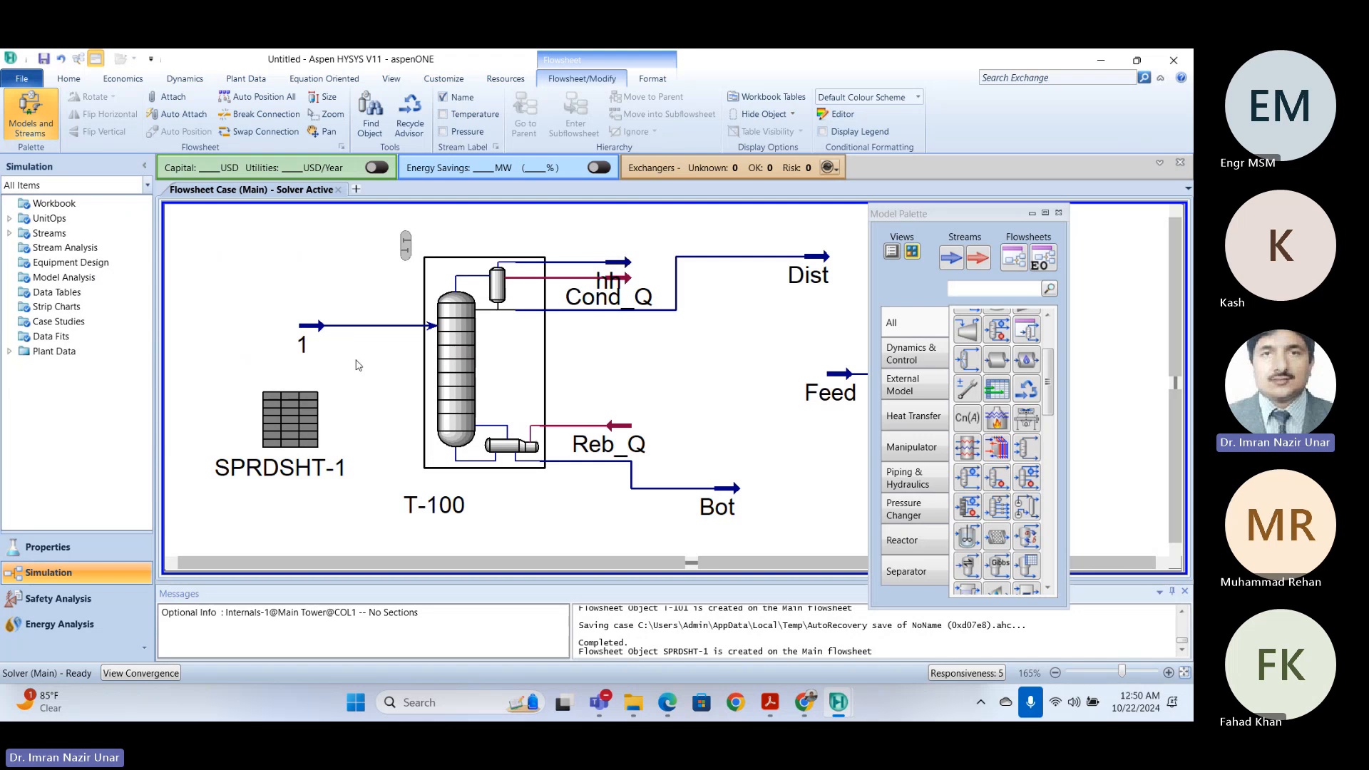
click(312, 410)
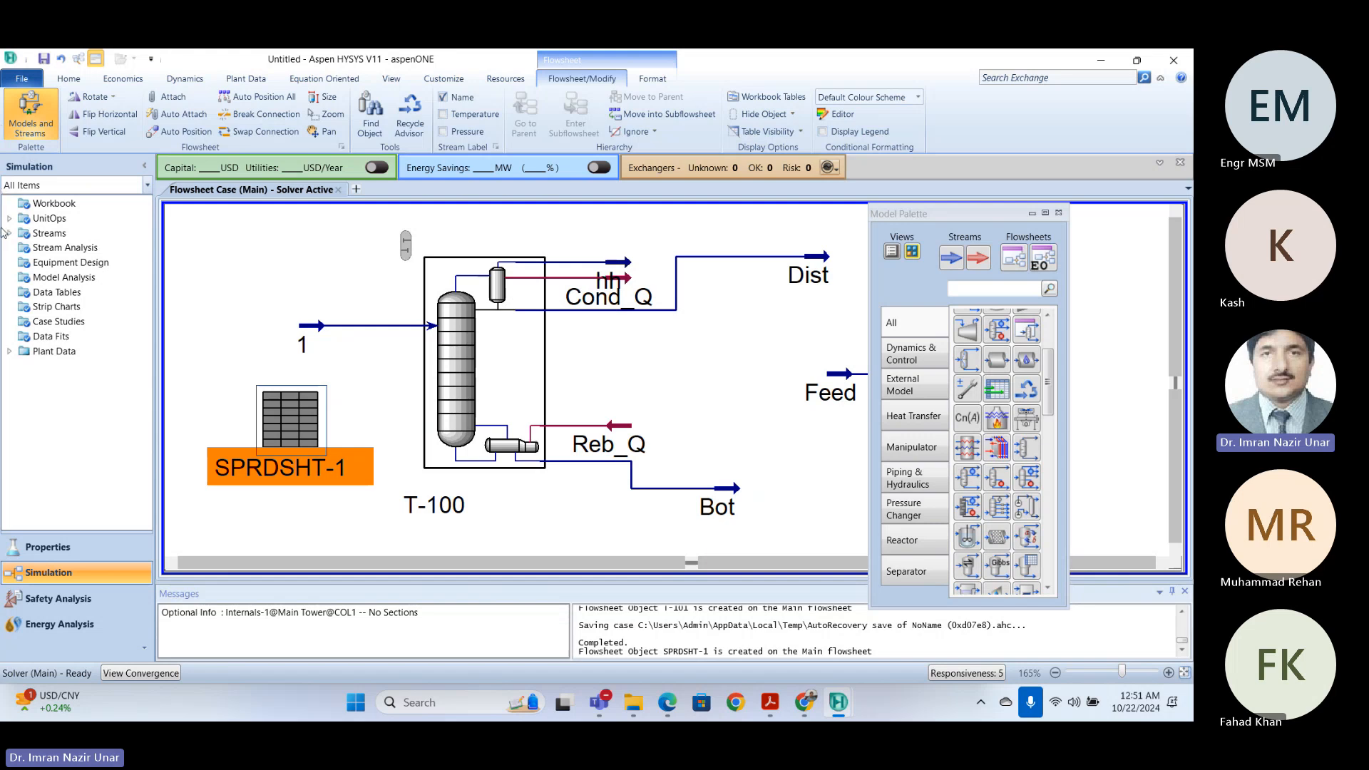
click(319, 326)
double_click(319, 326)
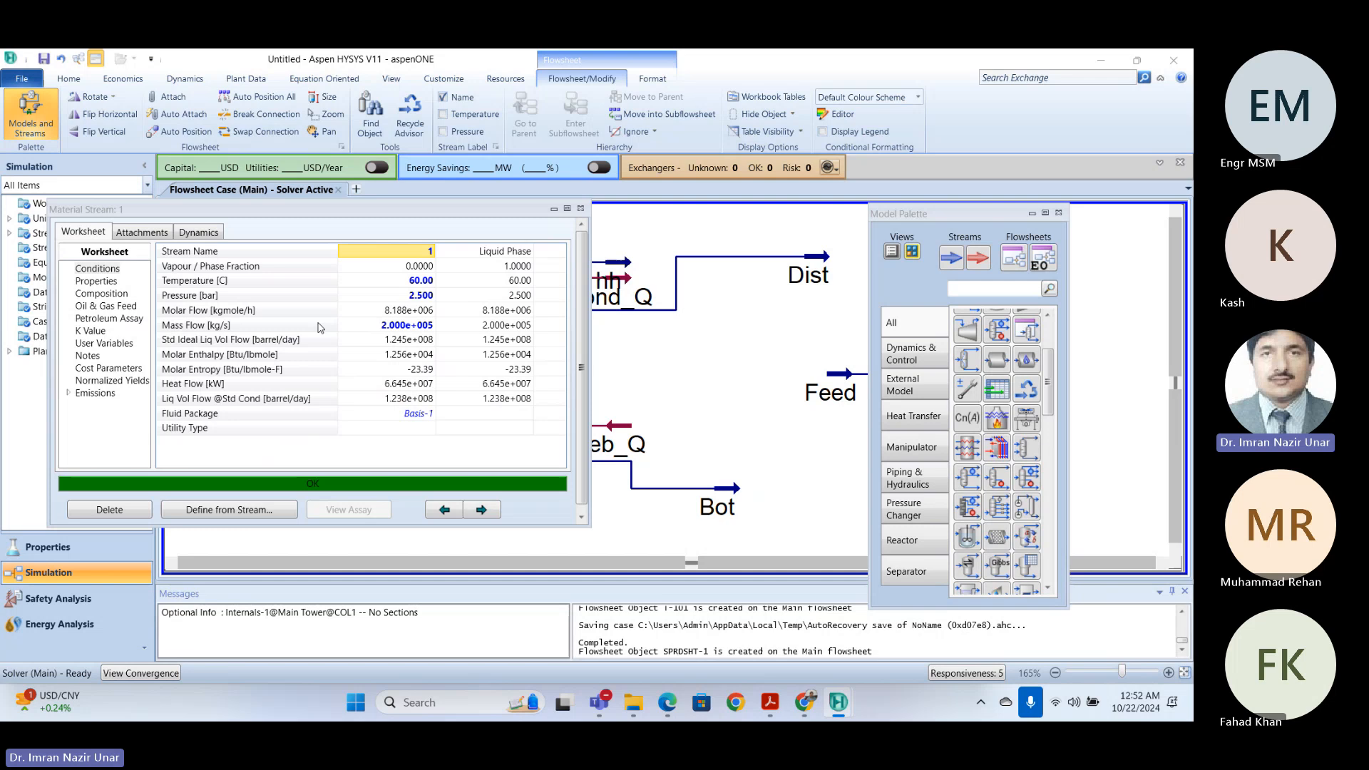
click(86, 282)
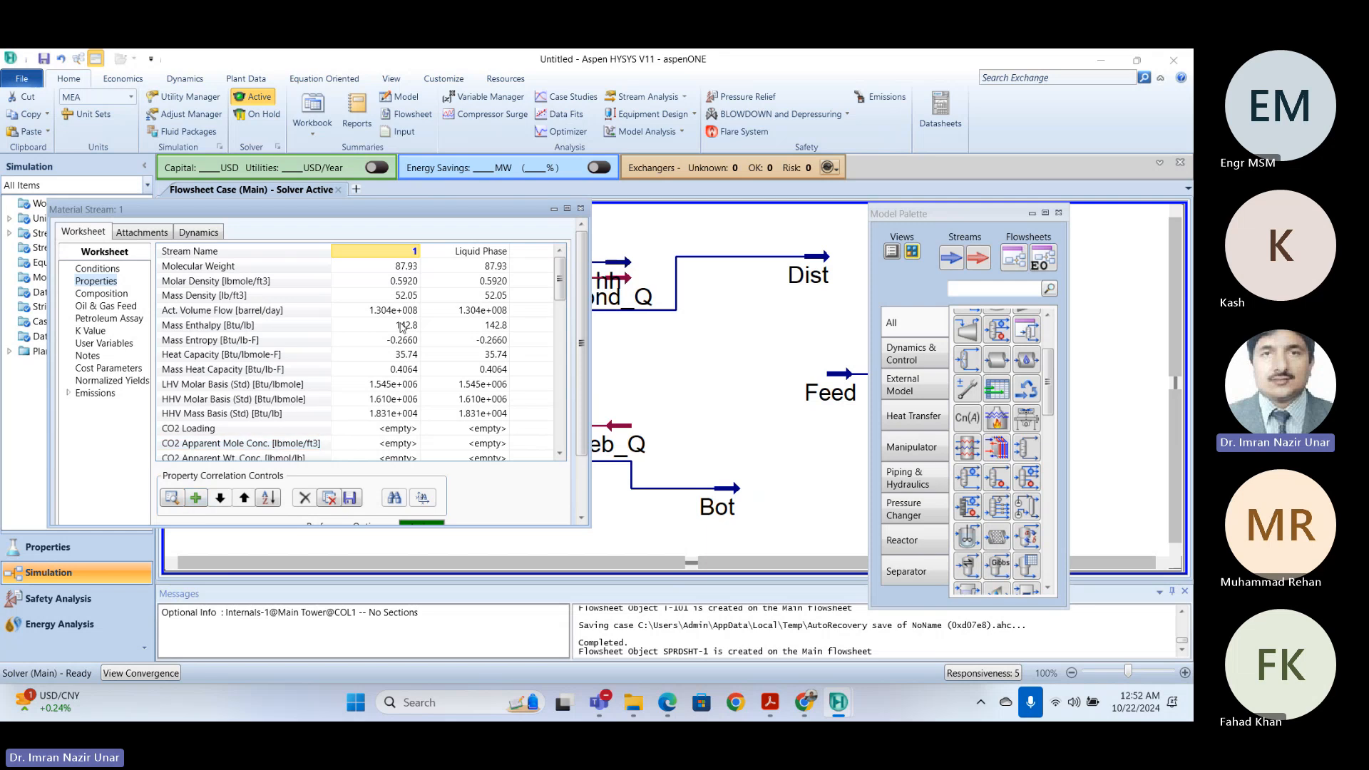
click(581, 208)
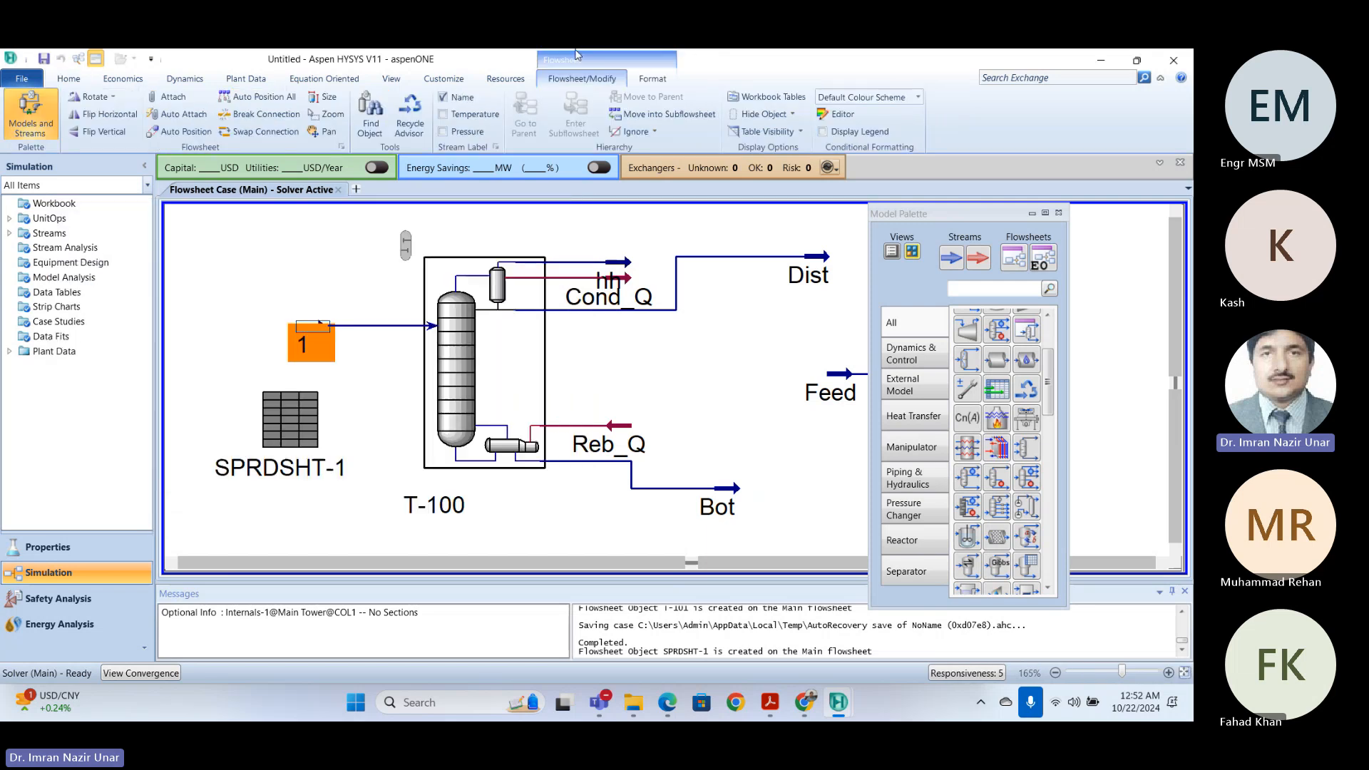
mouse_move(315, 338)
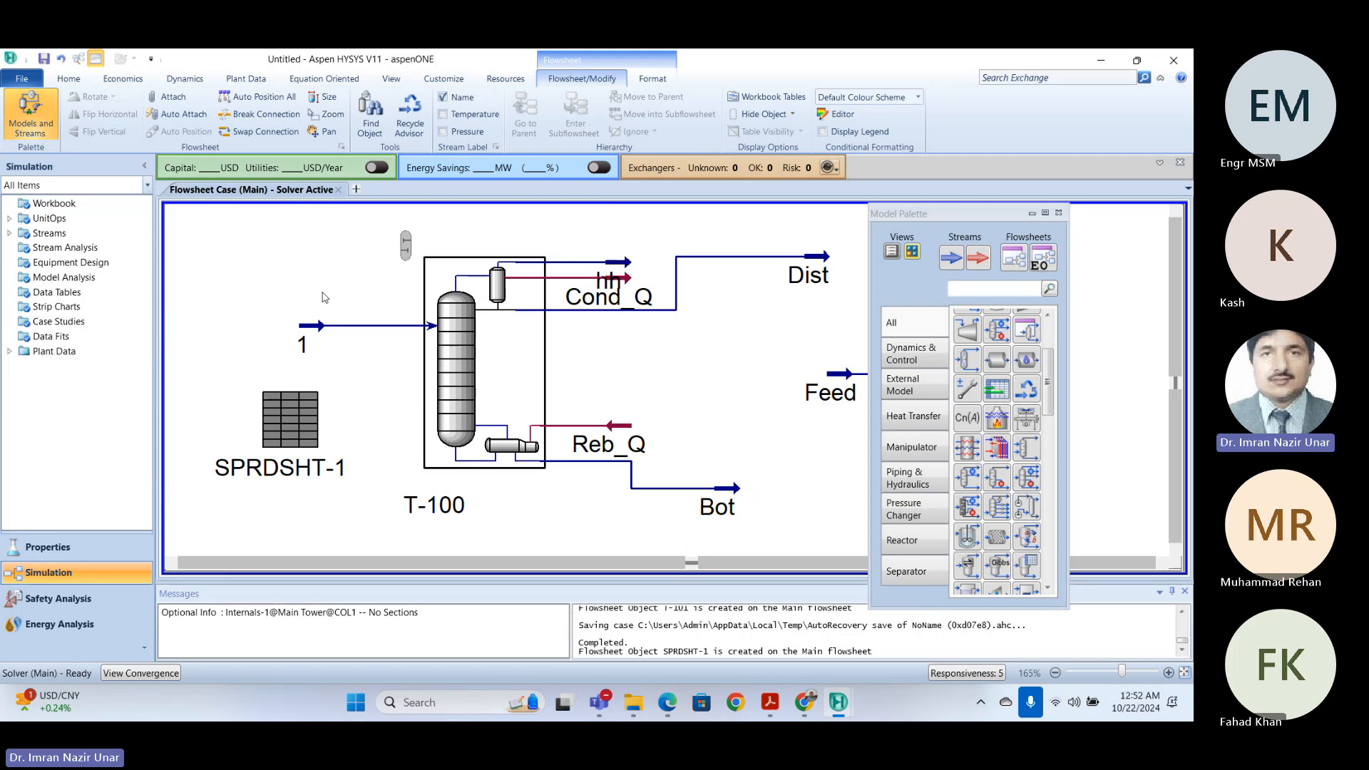
click(321, 328)
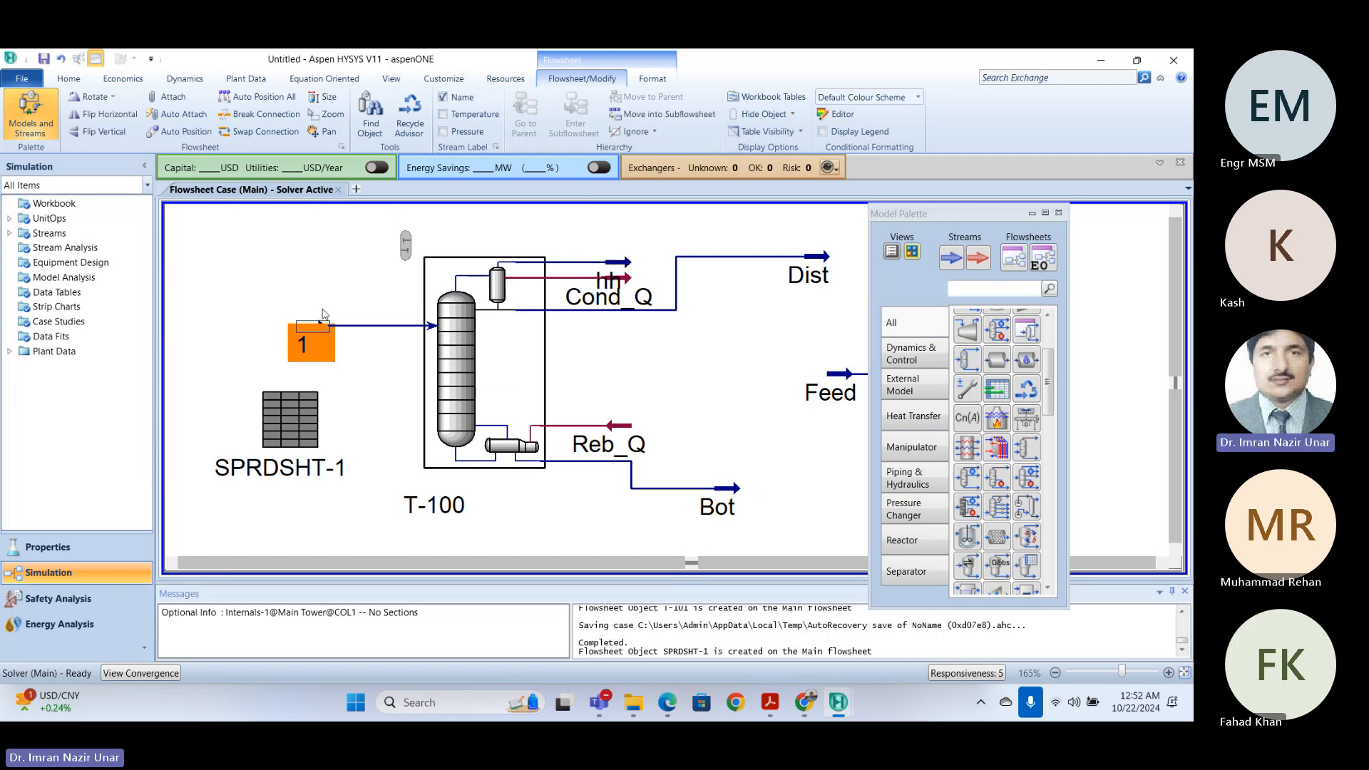
click(305, 306)
mouse_move(310, 339)
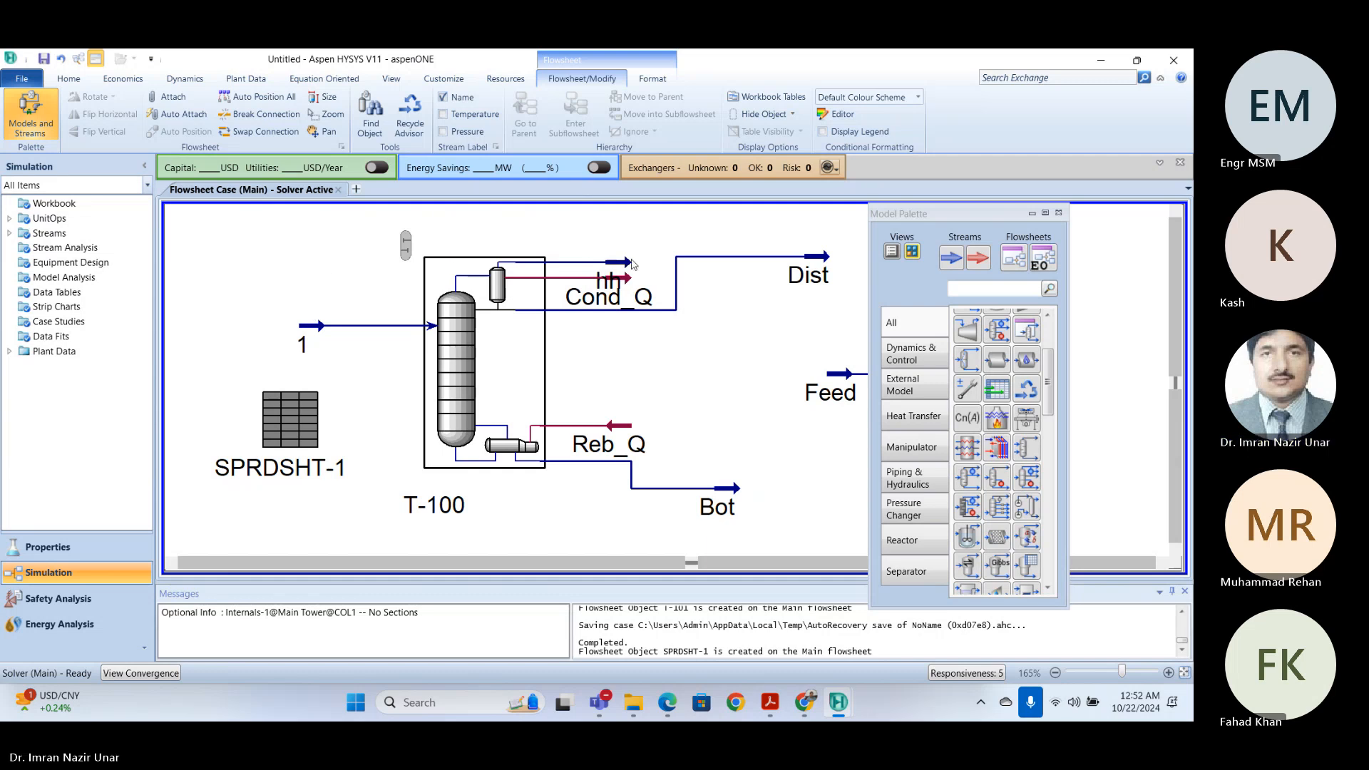
- Move the hh stream's arrow above column T-100's condenser outlet to separate it from Cond_Q
drag(628, 263, 636, 233)
click(618, 282)
click(634, 319)
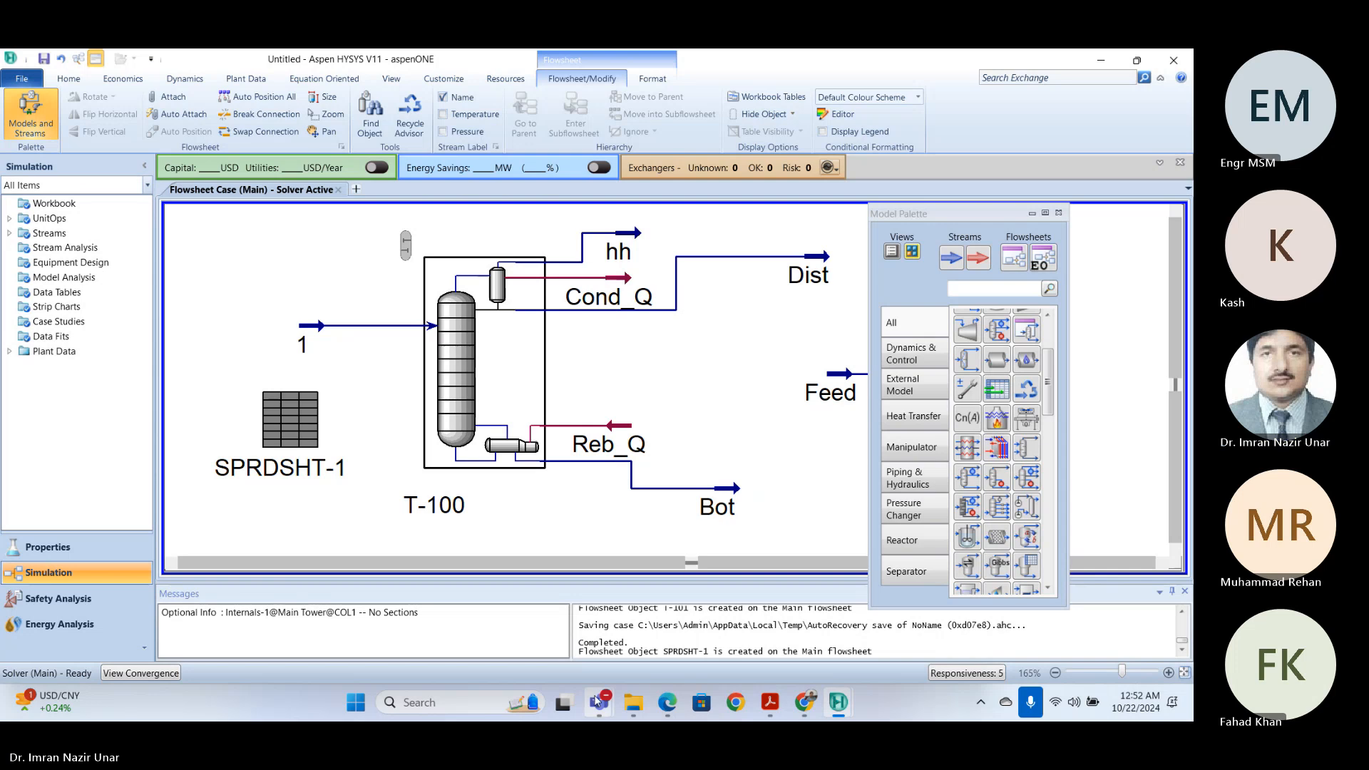
- Switch to Microsoft Teams, bring up the Online HYSYS Course meeting window, and leave the meeting
mouse_move(599, 703)
click(470, 617)
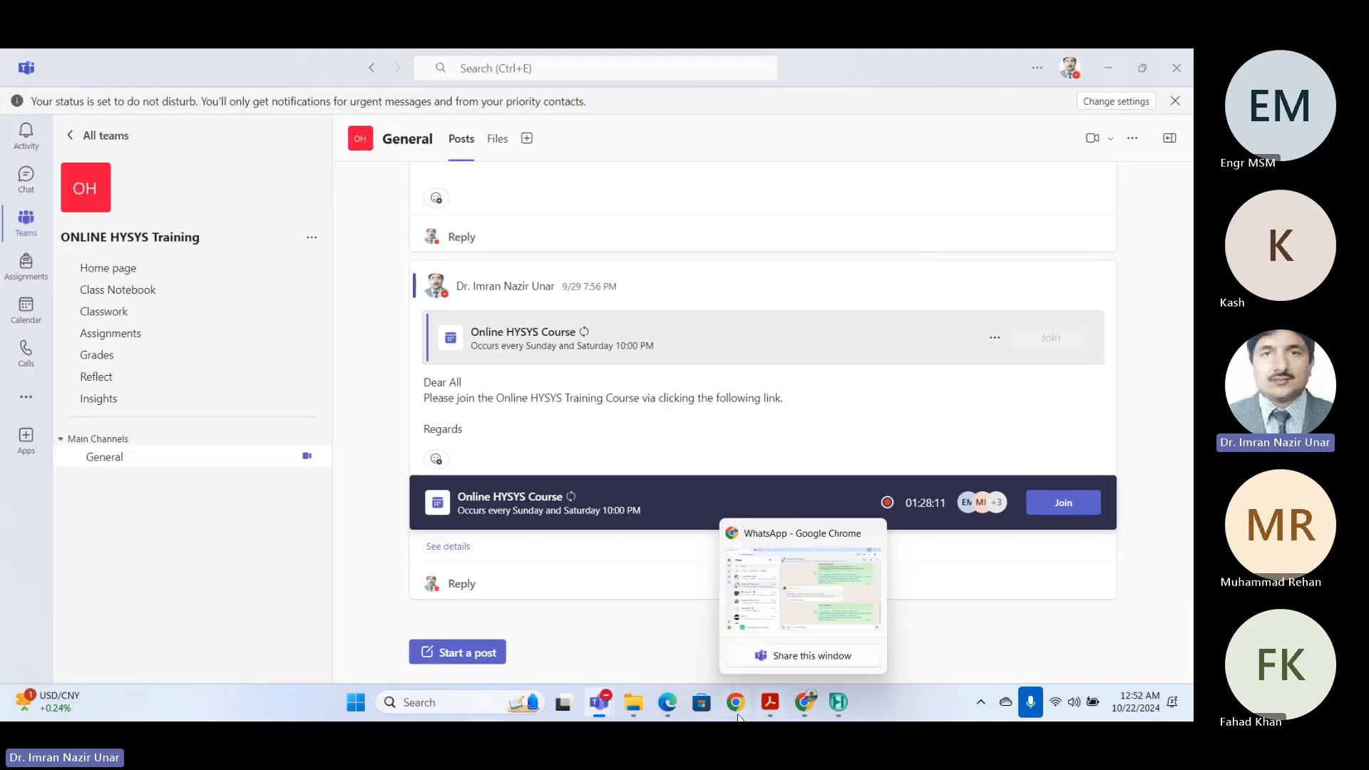
mouse_move(600, 706)
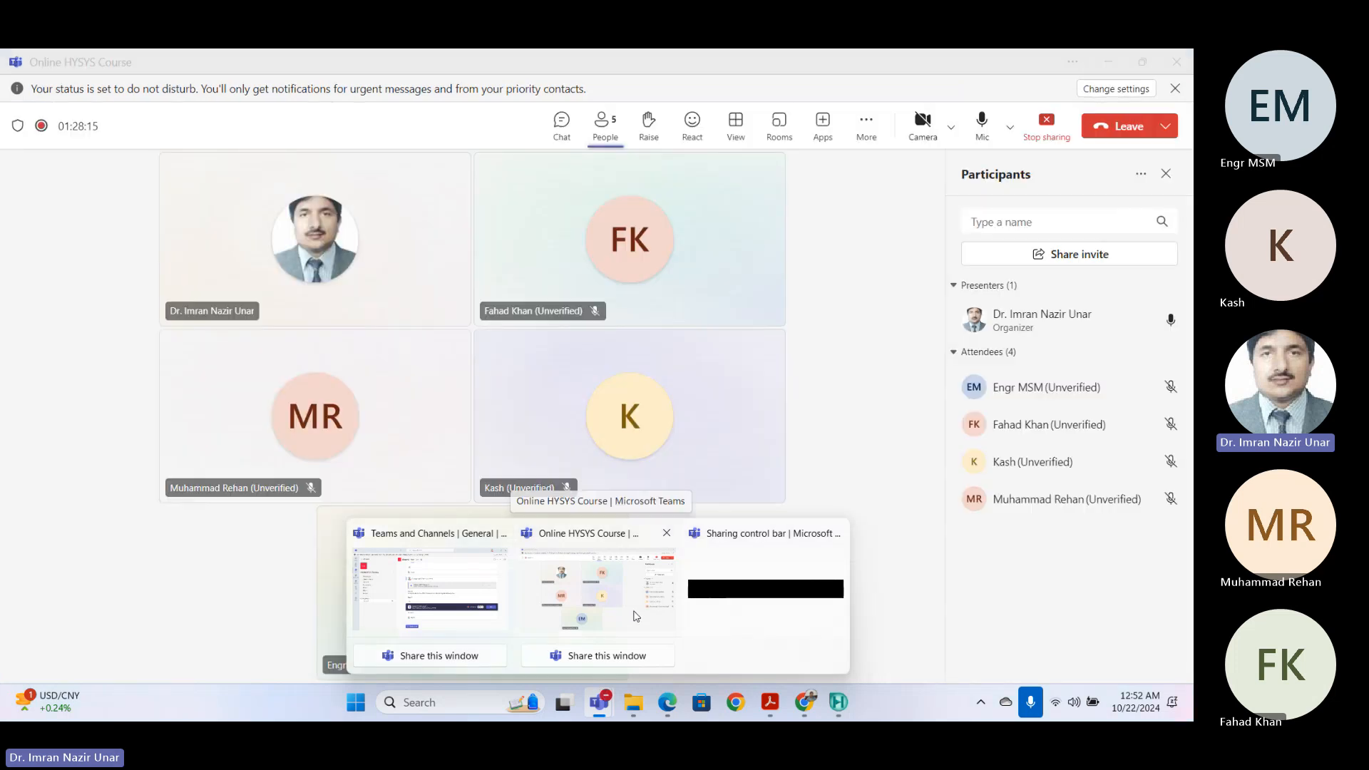
click(637, 616)
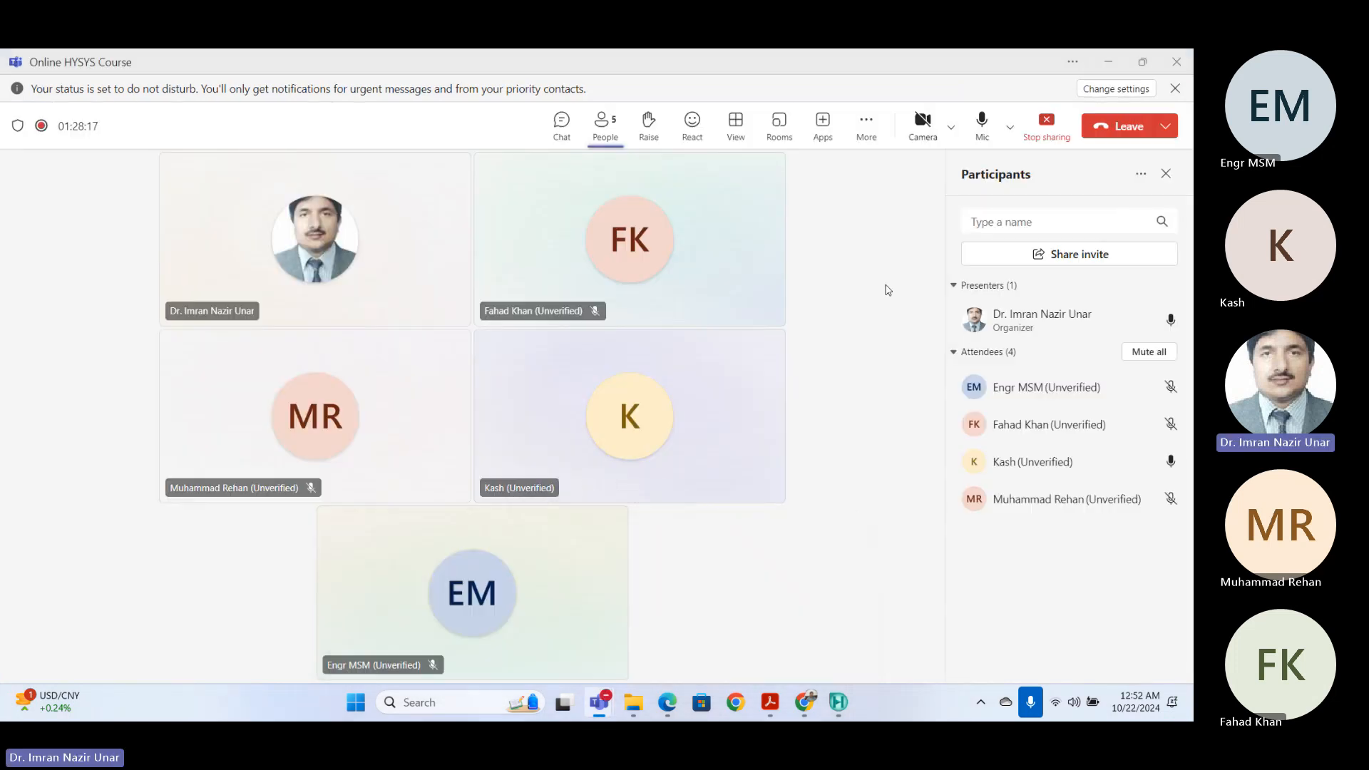
click(1128, 127)
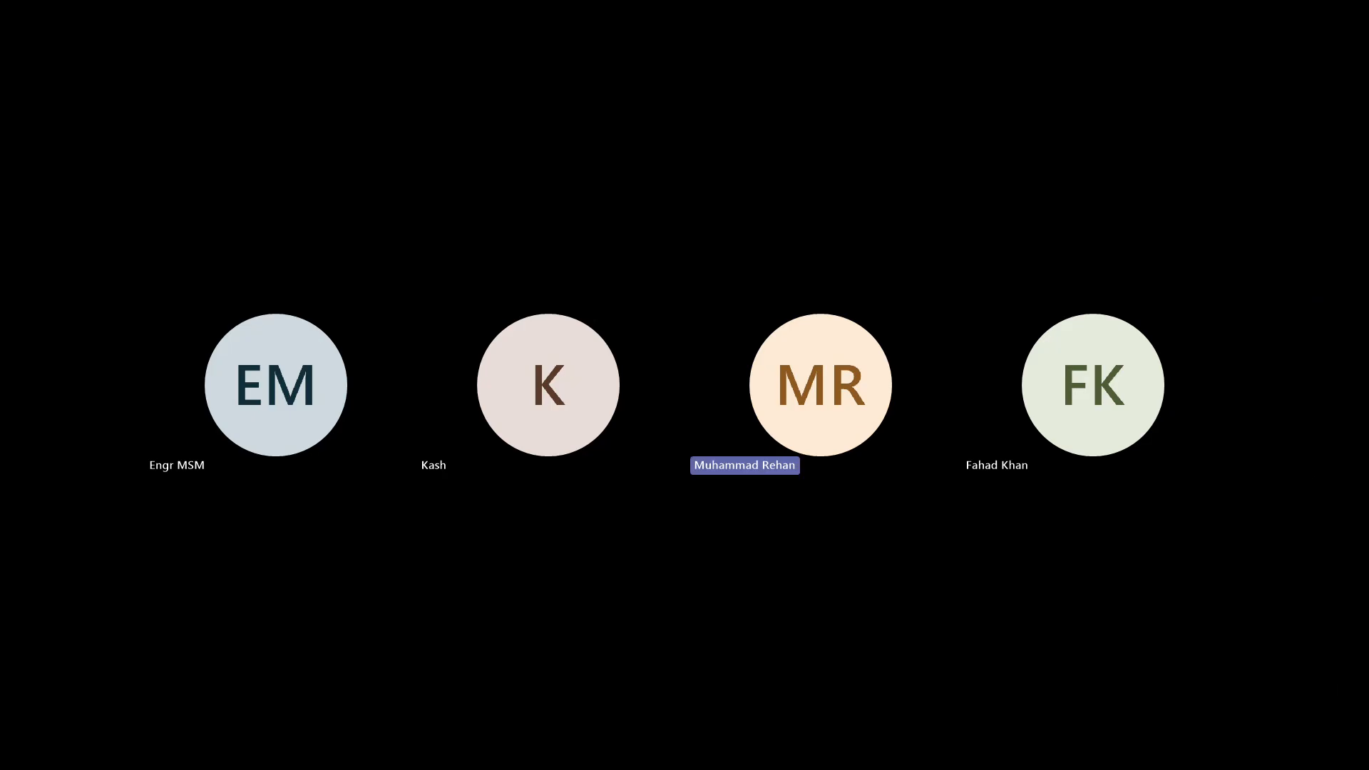